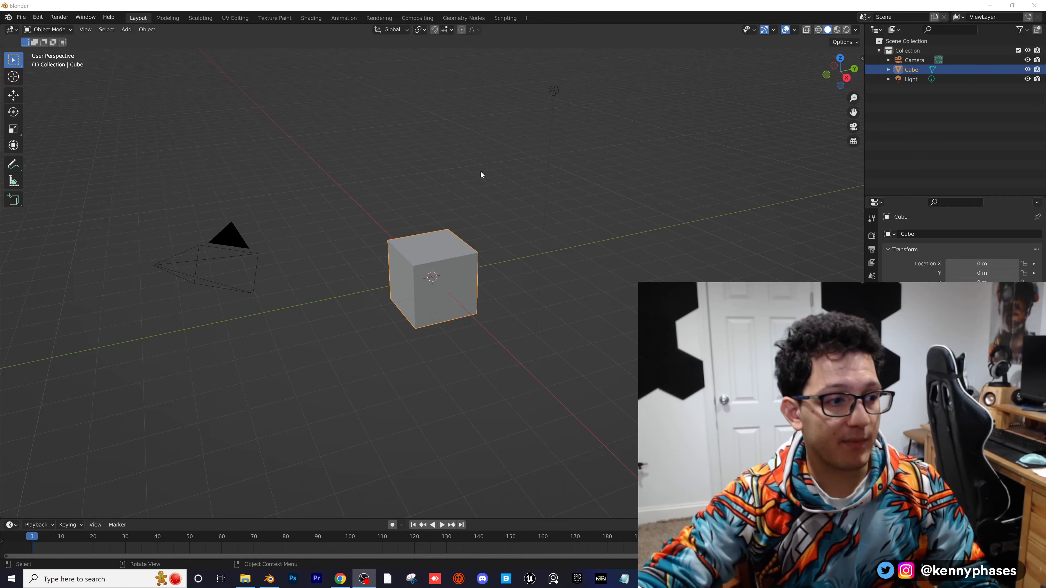
Save the project in the Instagram folder as Satisfying-Animation-12-5.blend
click(462, 161)
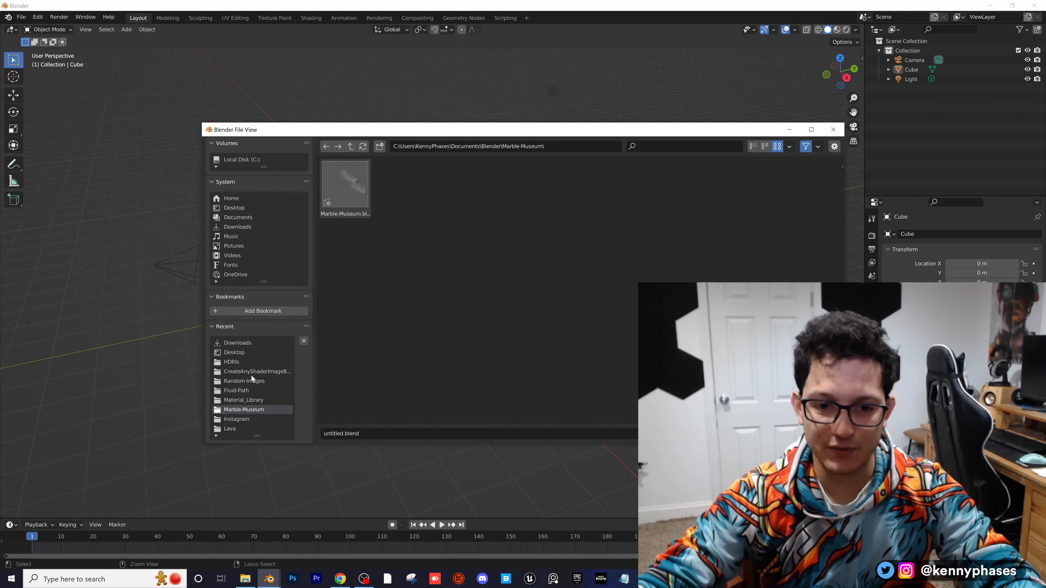
click(243, 420)
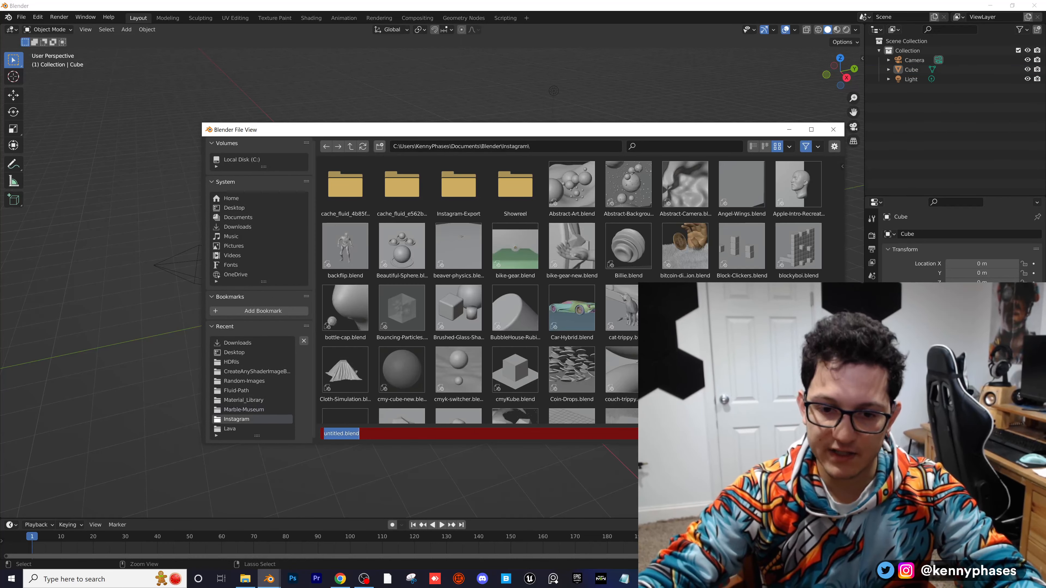
text(sATI)
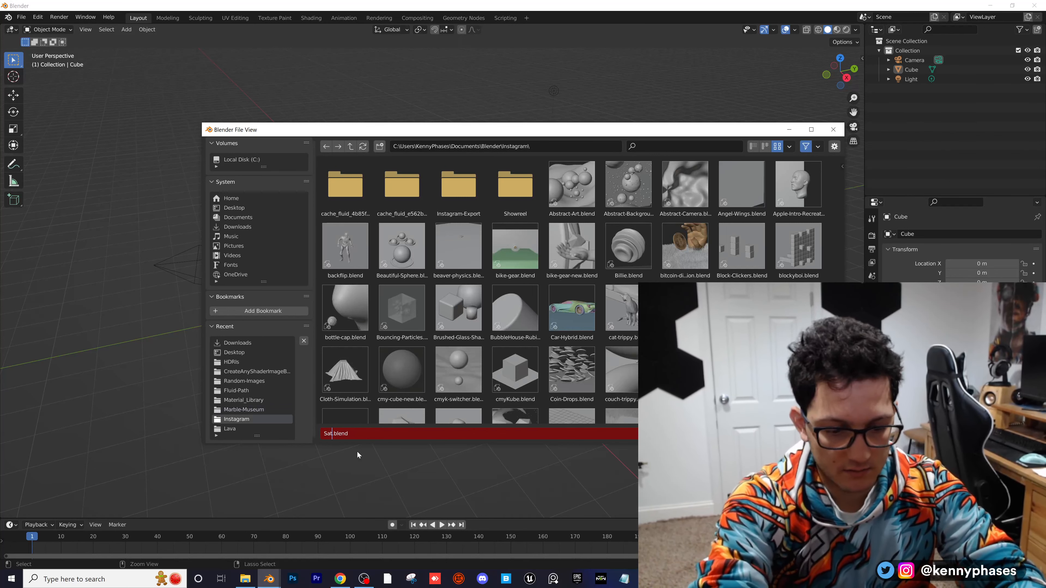
text(sfying0)
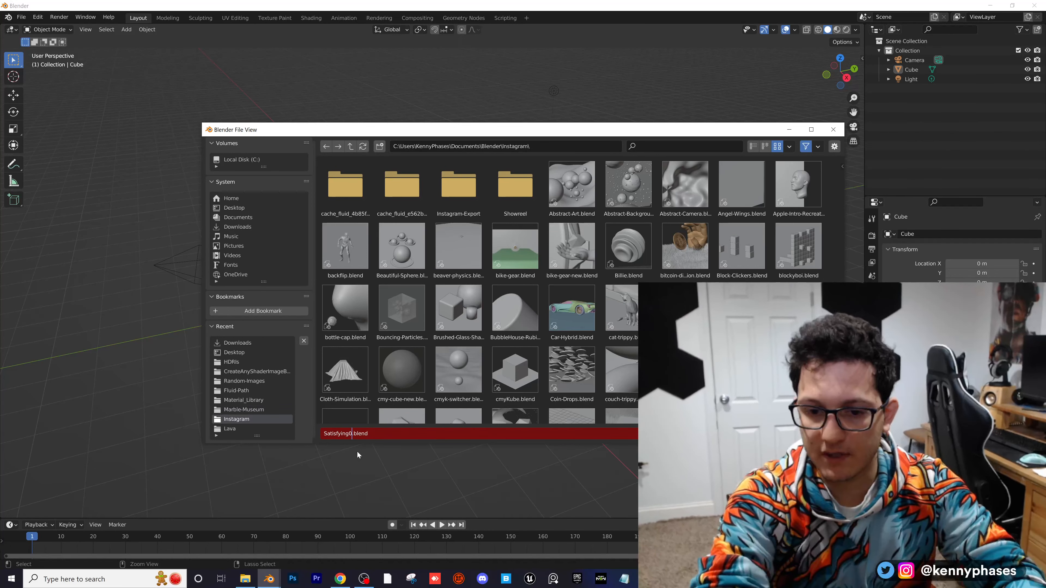
key(BackSpace)
text(-An)
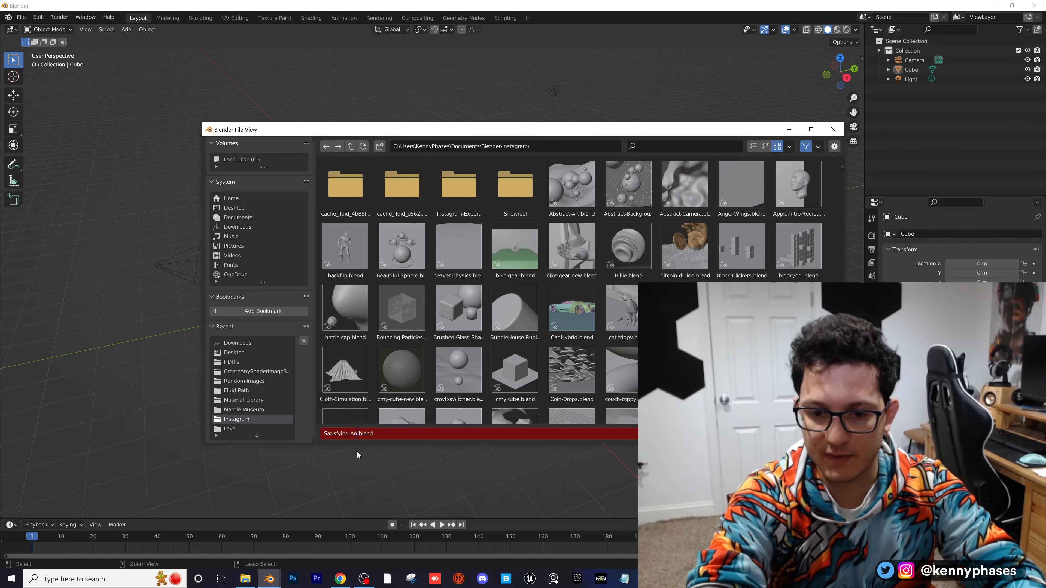
text(imation)
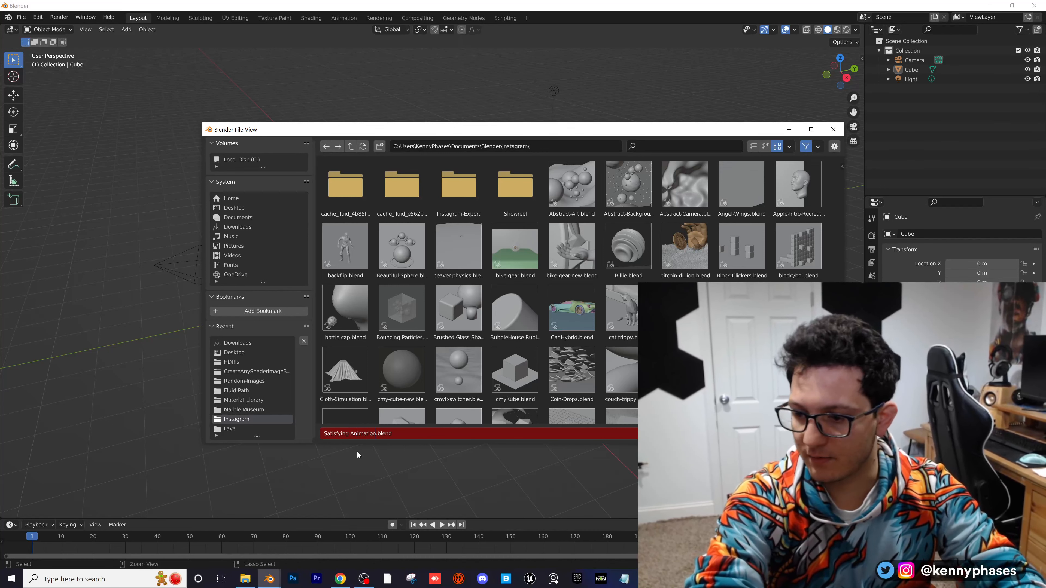
text(-12-5)
key(Return)
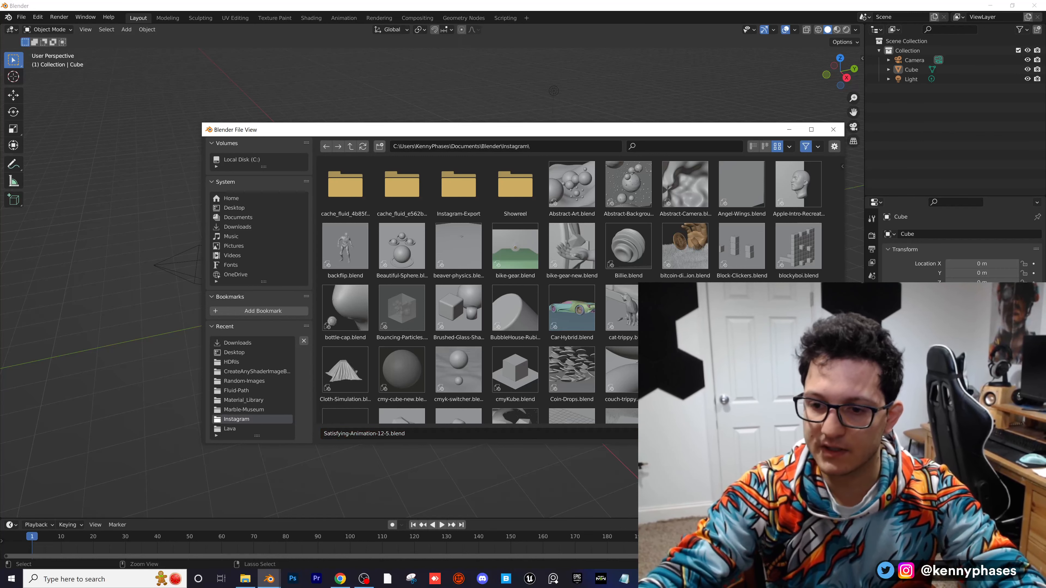
key(Return)
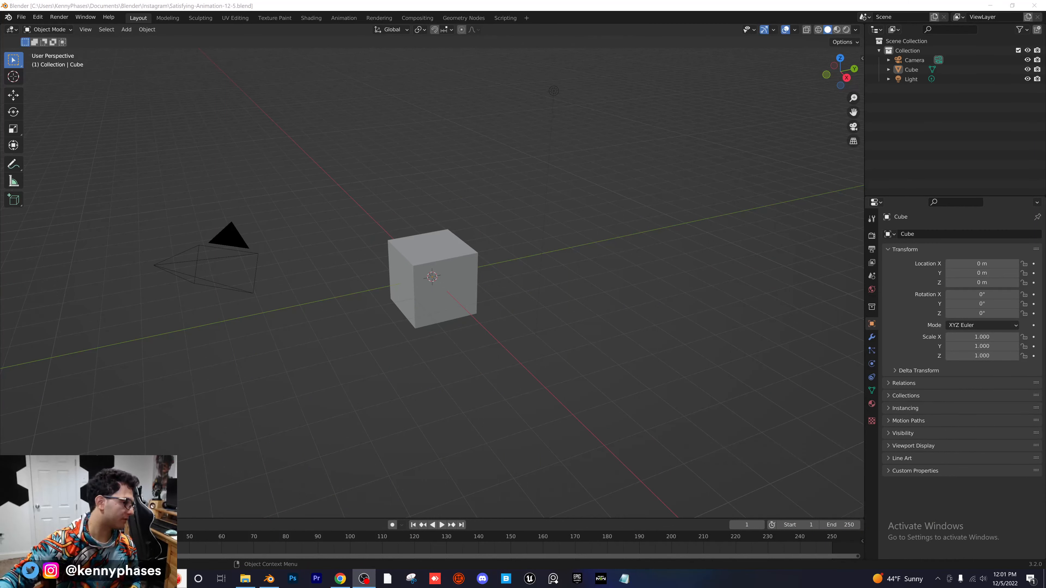
Set the render engine to Cycles and the render device to GPU Compute
click(449, 133)
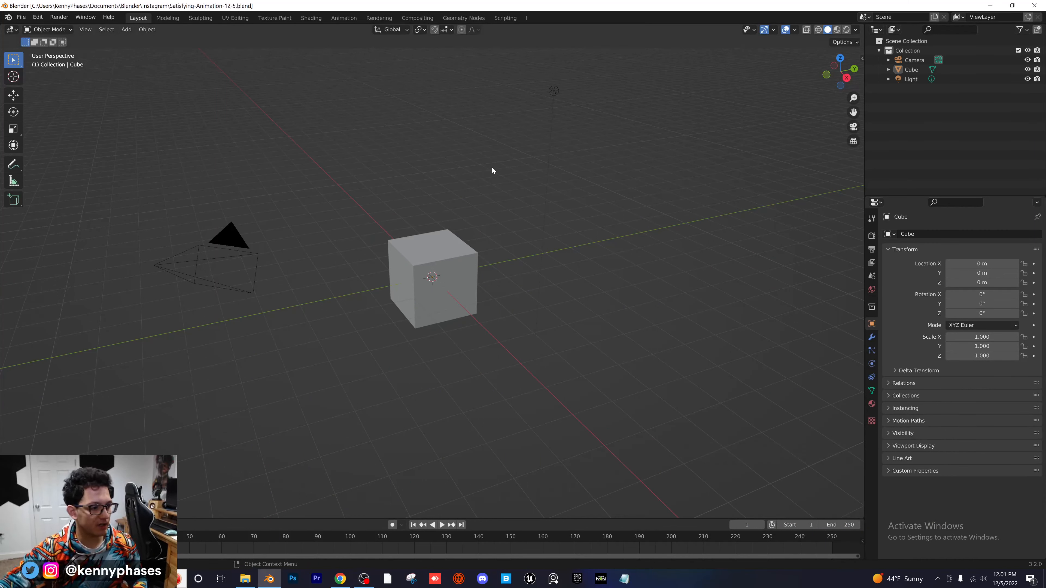
click(872, 236)
click(997, 233)
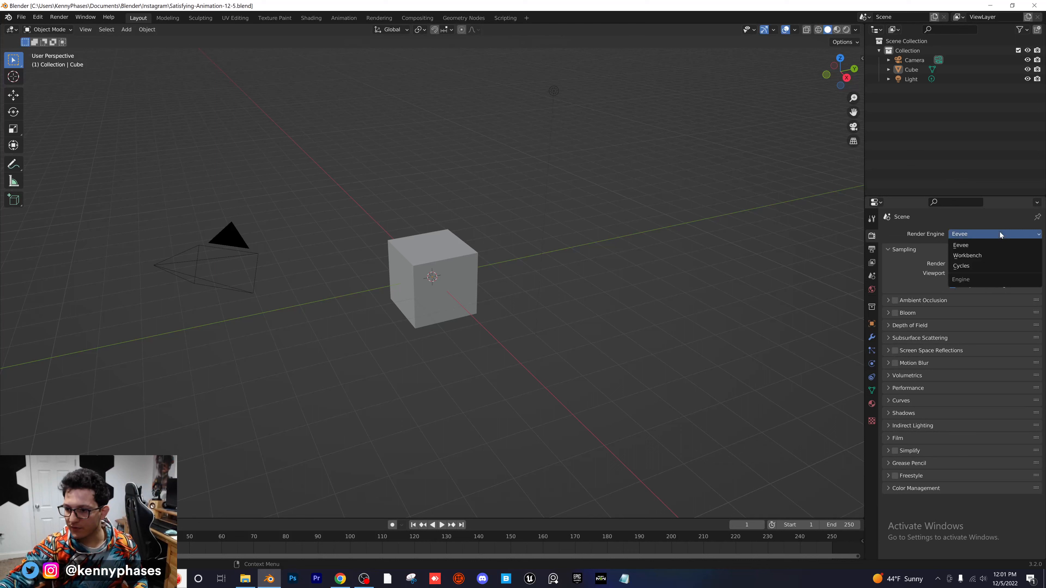
click(1001, 264)
click(989, 257)
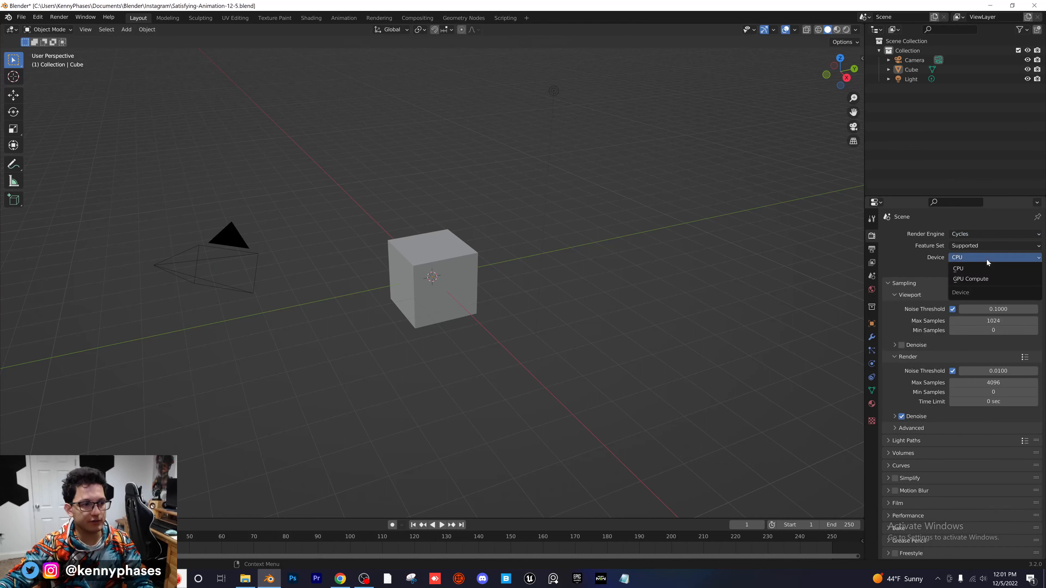
click(987, 281)
Give the world background an environment texture using paul_lobe_haus_2k.hdr from the HDRIs folder
click(872, 289)
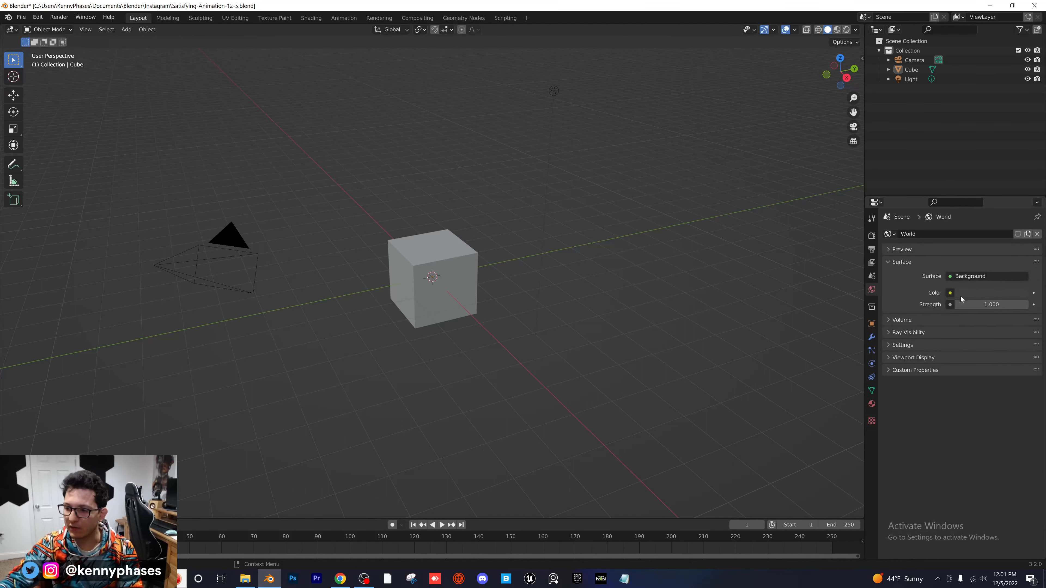
click(950, 293)
click(783, 335)
click(1005, 304)
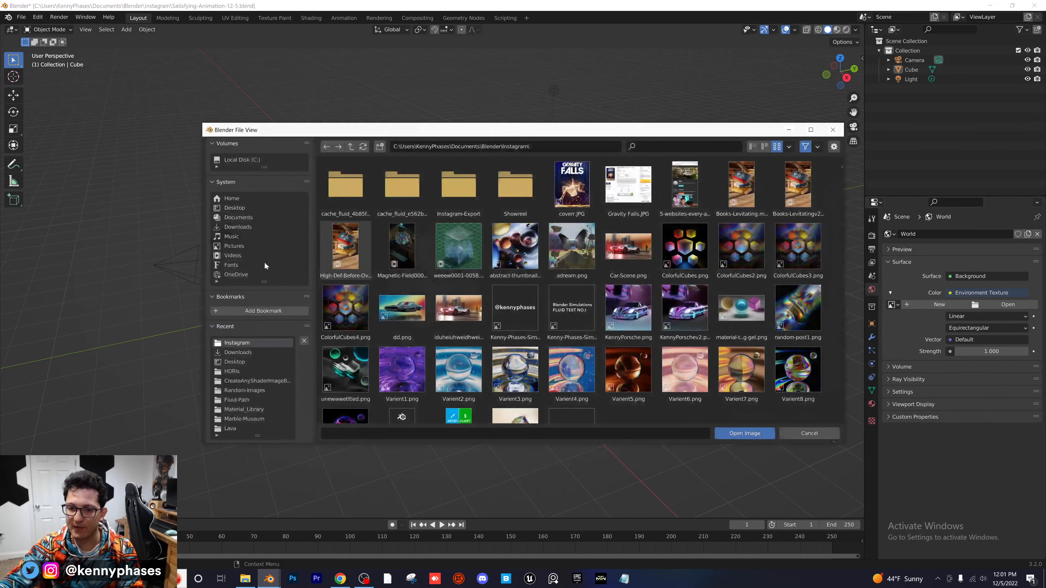
click(232, 371)
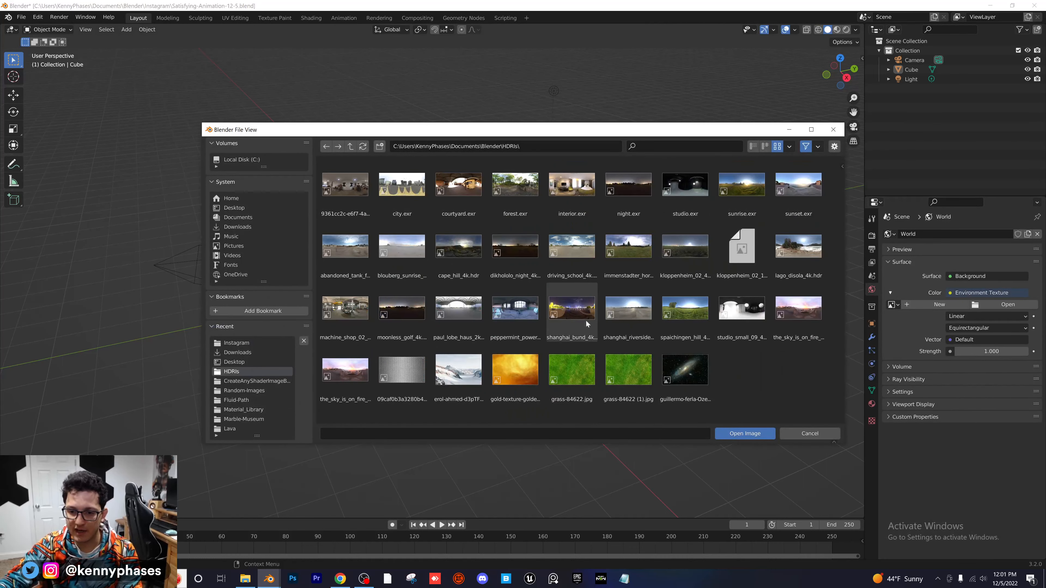
double_click(462, 303)
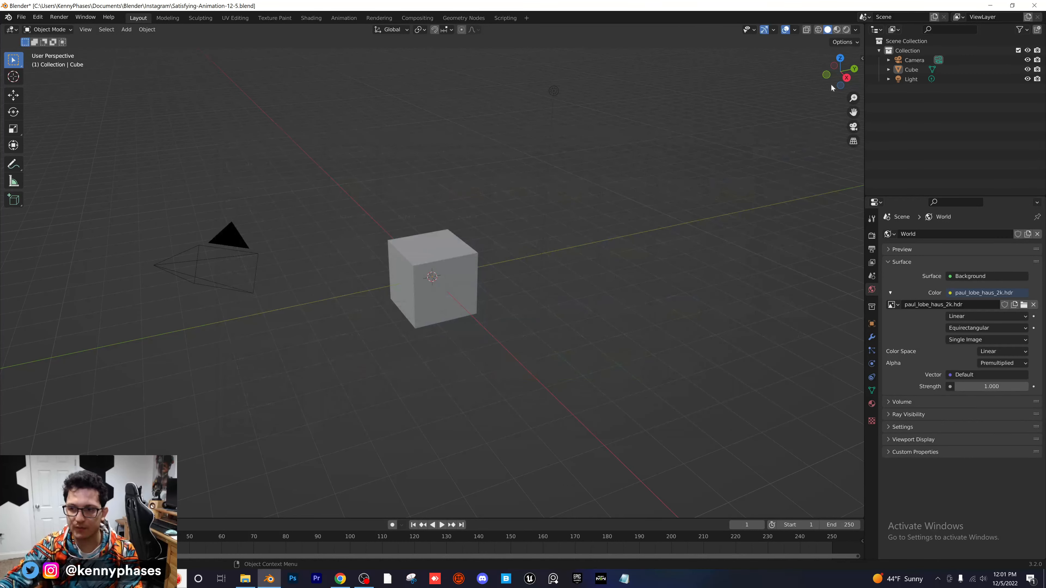
Switch the viewport to rendered shading and view the scene through the camera
click(846, 29)
mouse_move(508, 225)
middle_down()
mouse_move(520, 192)
mouse_move(527, 213)
middle_up()
key(KP_0)
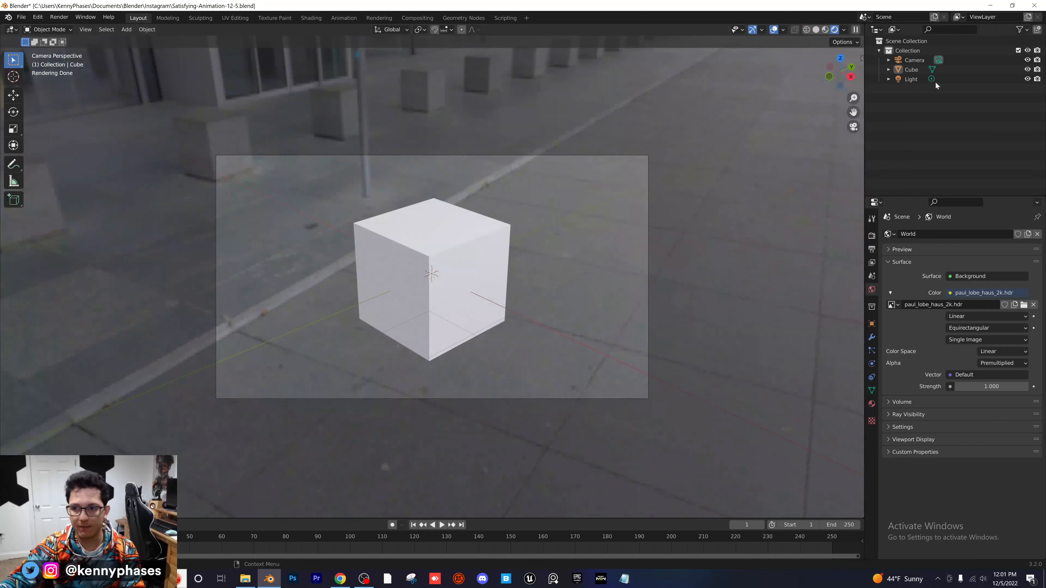
Set the camera's location to X 7 m, Y -7 m and Z 5 m
click(915, 60)
key(n)
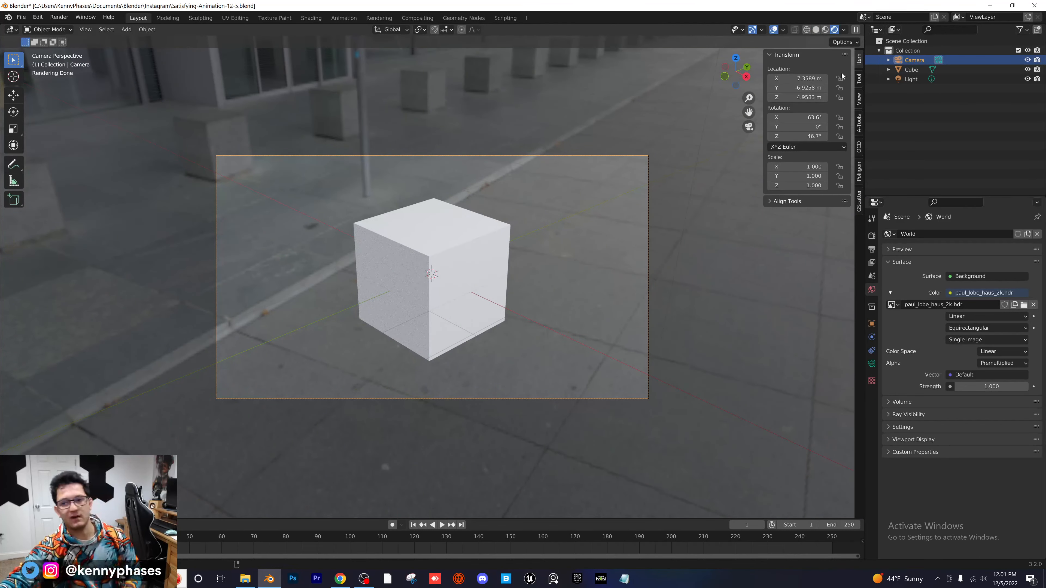
click(797, 79)
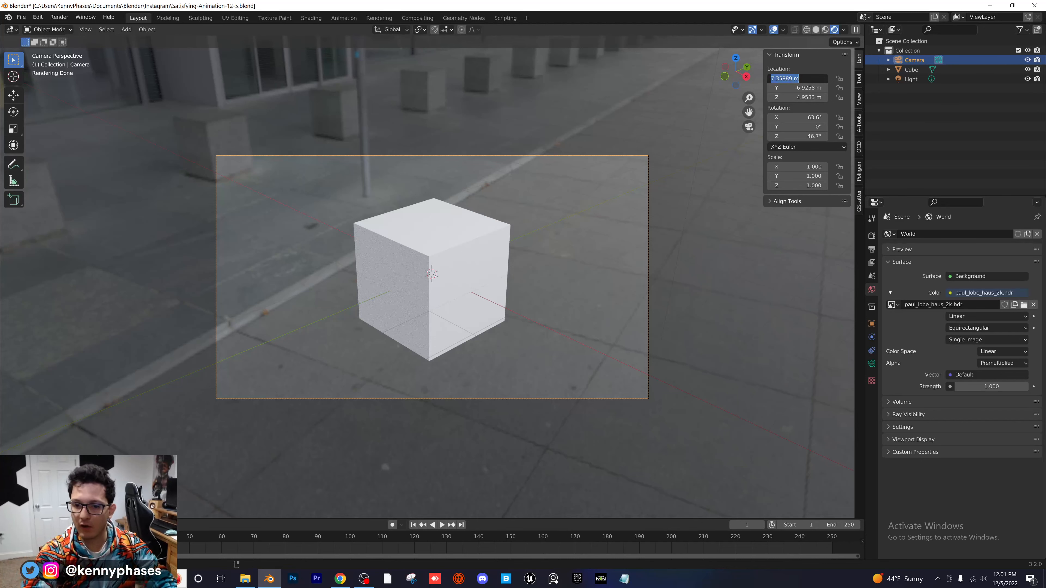
text(7)
key(Tab)
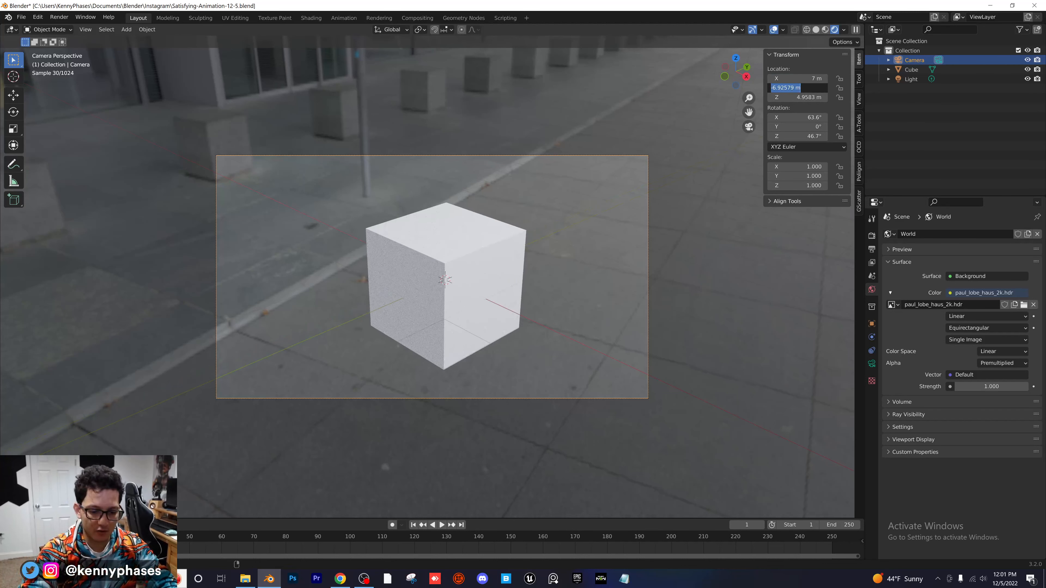
text(-7)
key(Tab)
text(5)
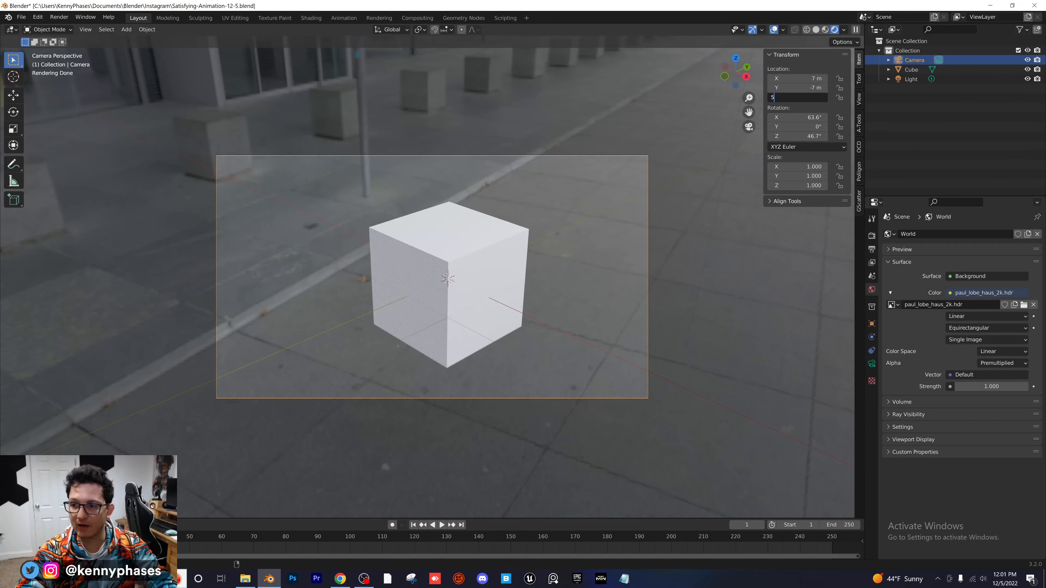
key(Tab)
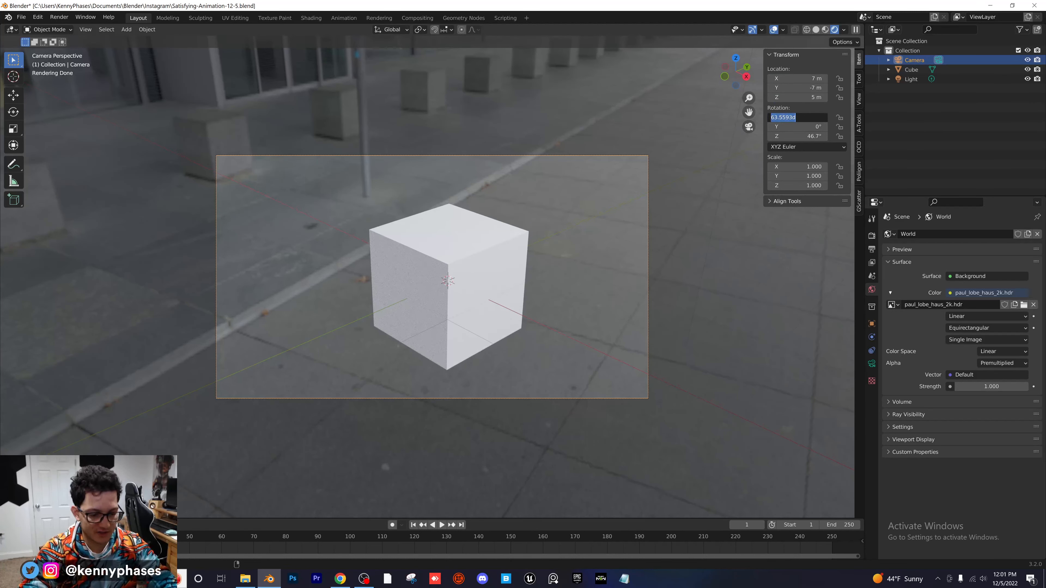
Set the camera's rotation to 52.7° on X and 45° on Z
text(52.7)
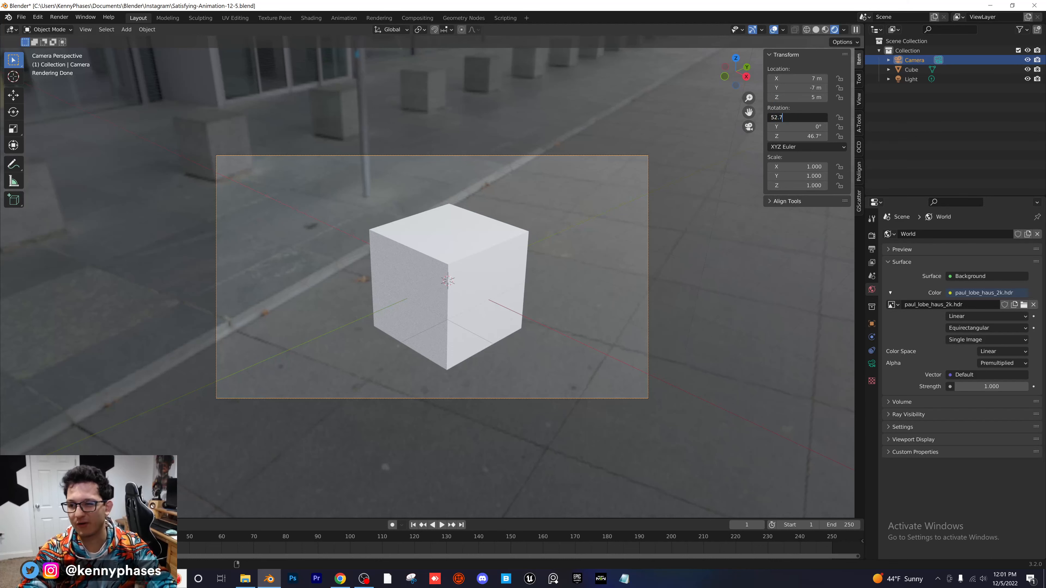
key(Tab)
key(Tab)
text(4)
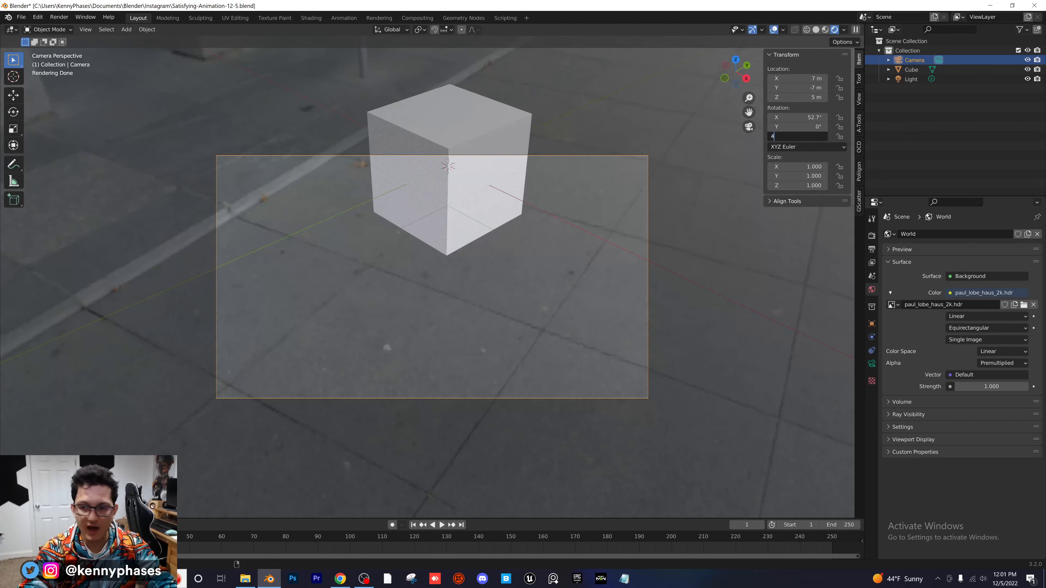
text(5)
key(Return)
Raise the camera 2.5 m along the global Z axis so the cube is centred in the frame
key(g)
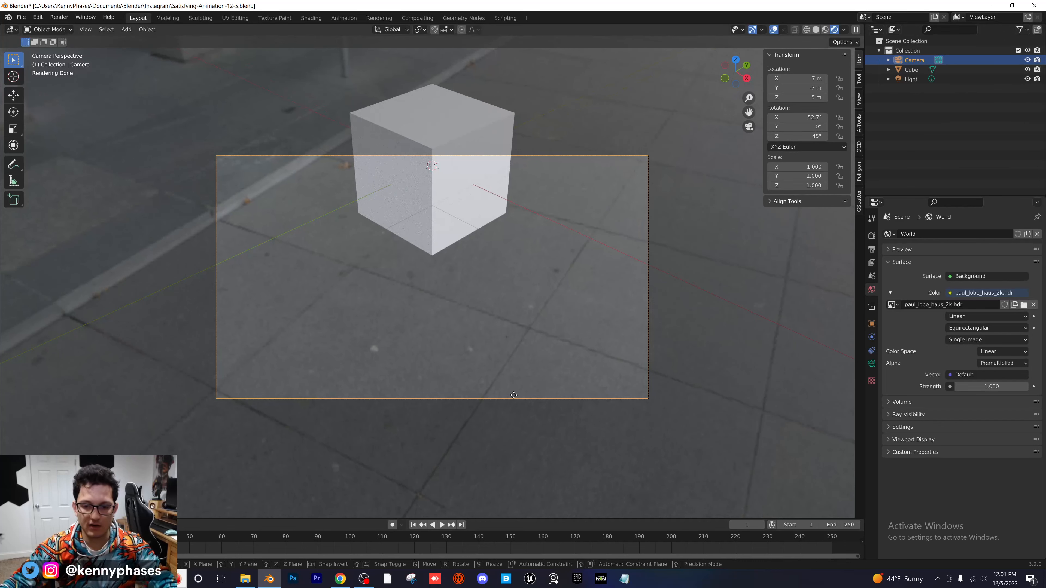
key(z)
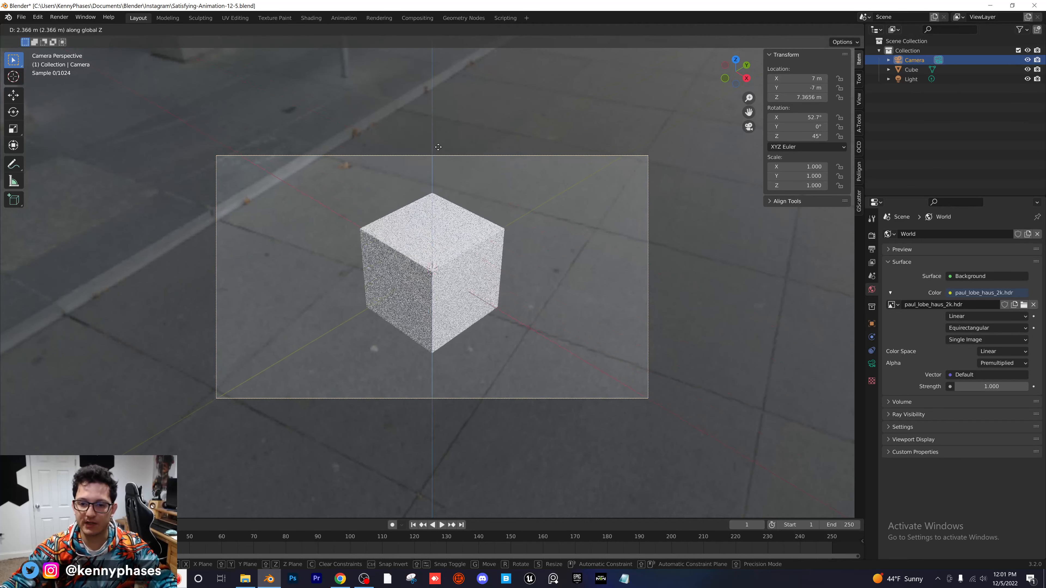
mouse_move(441, 149)
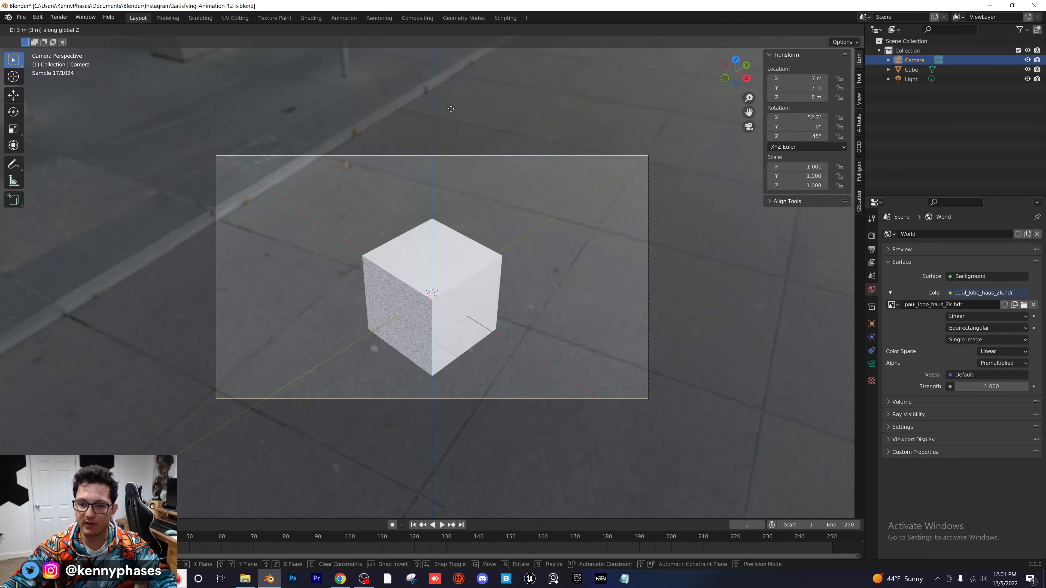
mouse_move(536, 222)
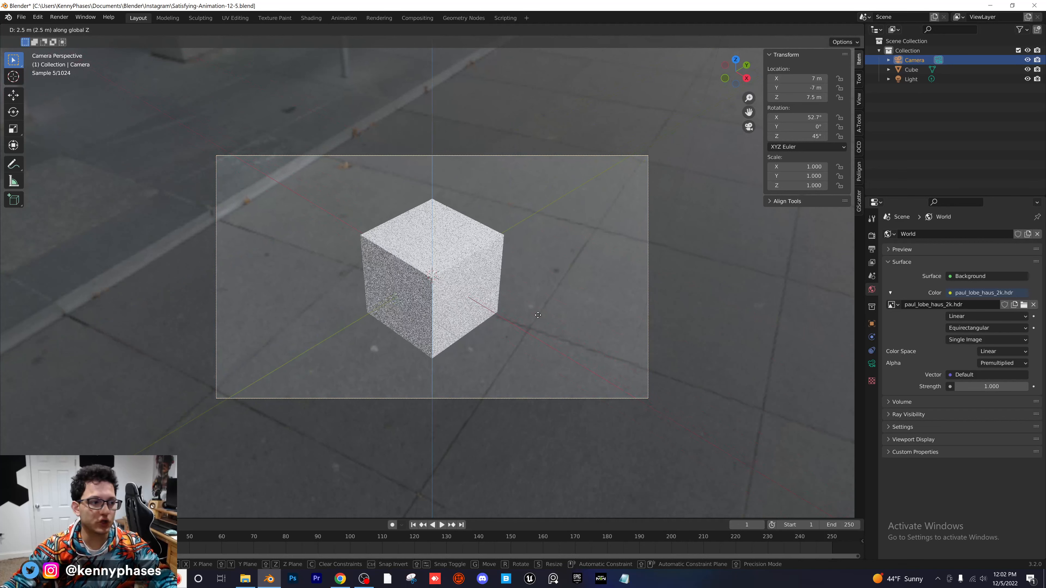
mouse_move(505, 212)
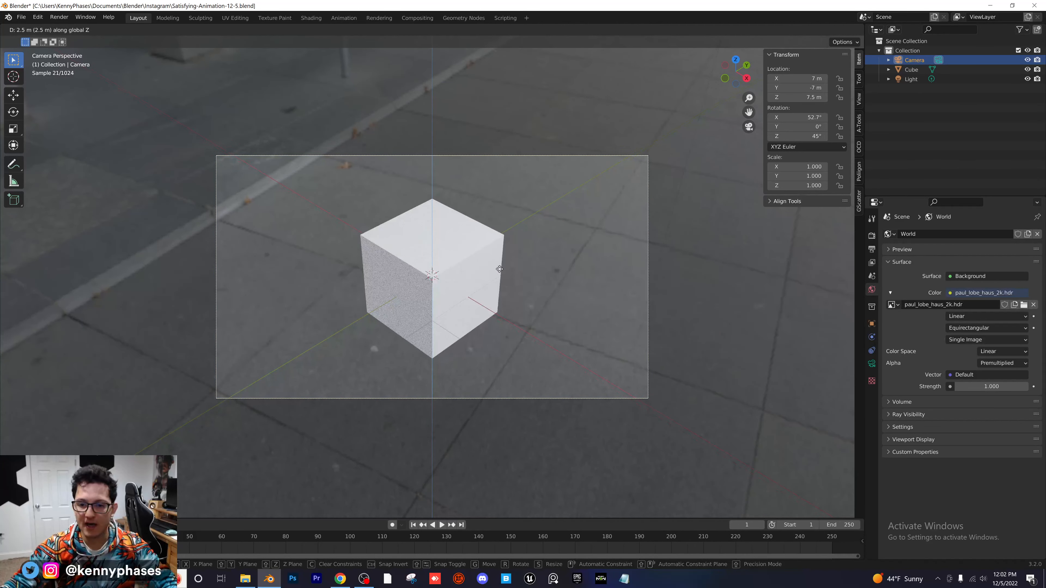
click(562, 292)
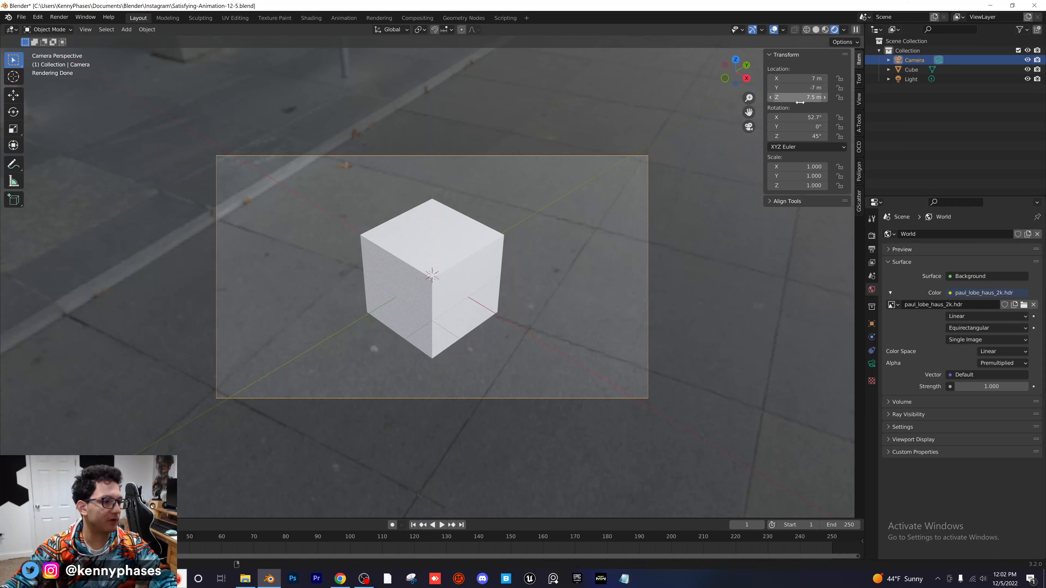
Add a plane mesh at the origin and scale it up by a factor of 10
scroll(466, 324, up, 1)
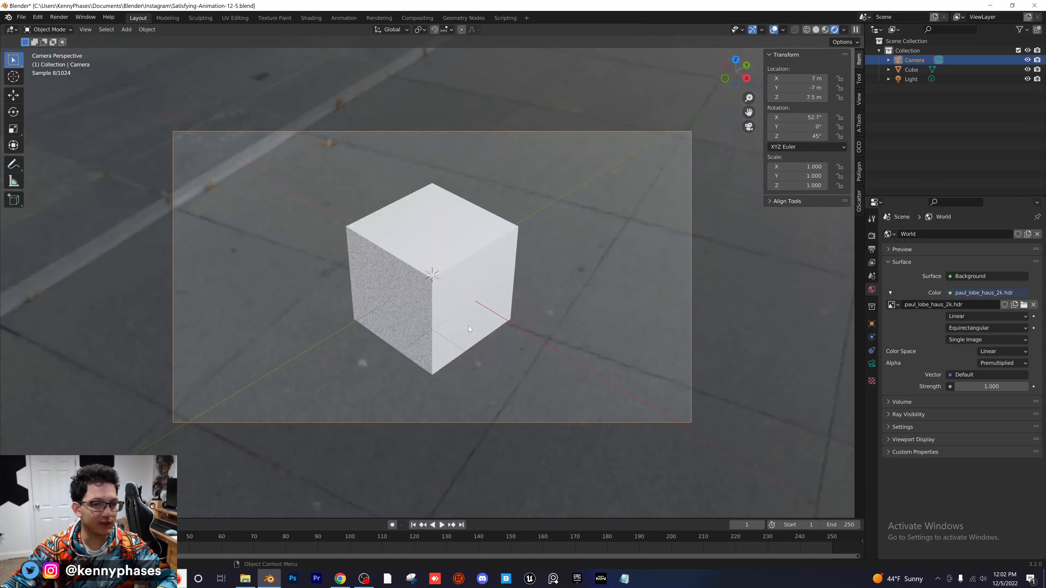
click(126, 29)
mouse_move(178, 41)
click(217, 40)
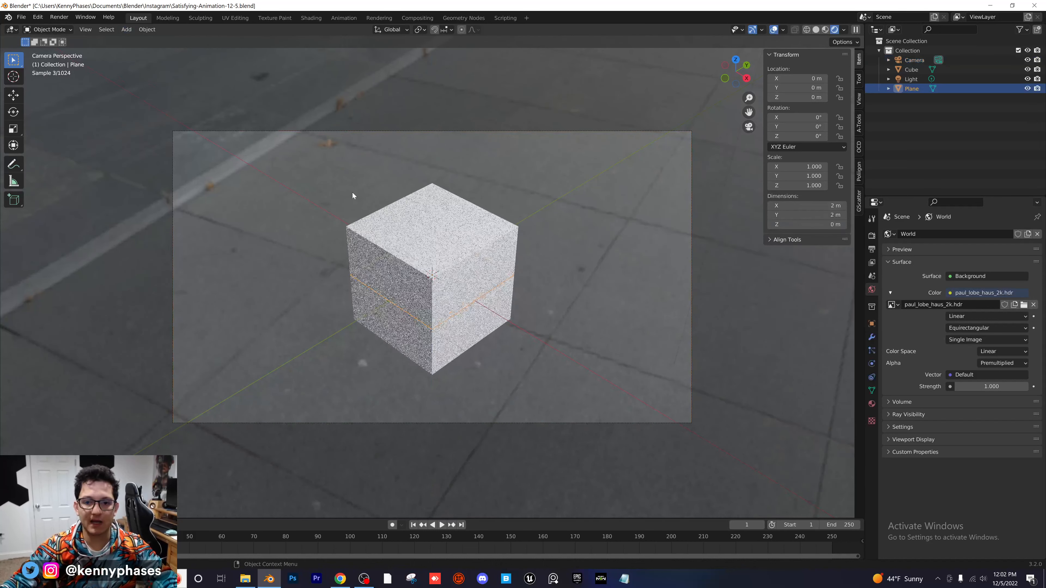
text(s10)
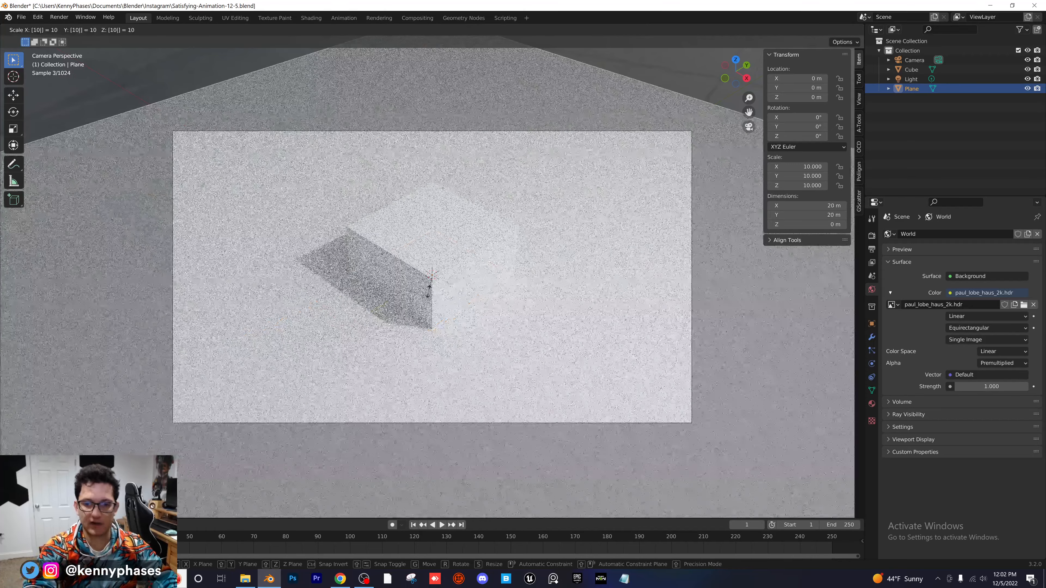
key(Return)
Move the plane down to Z -2 m and enlarge it to a scale of about 13.2 as the floor
key(g)
key(z)
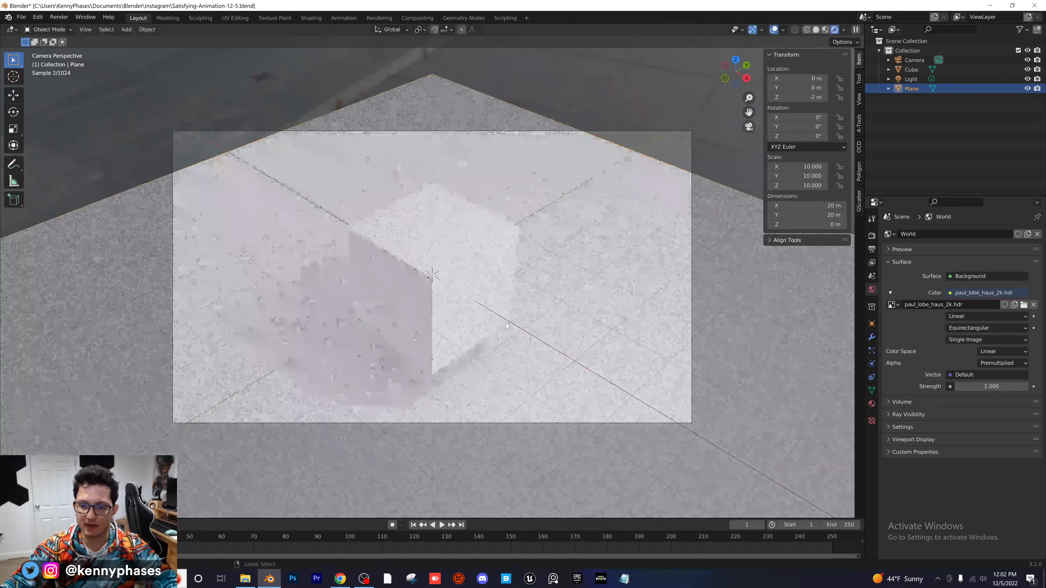
click(517, 325)
key(s)
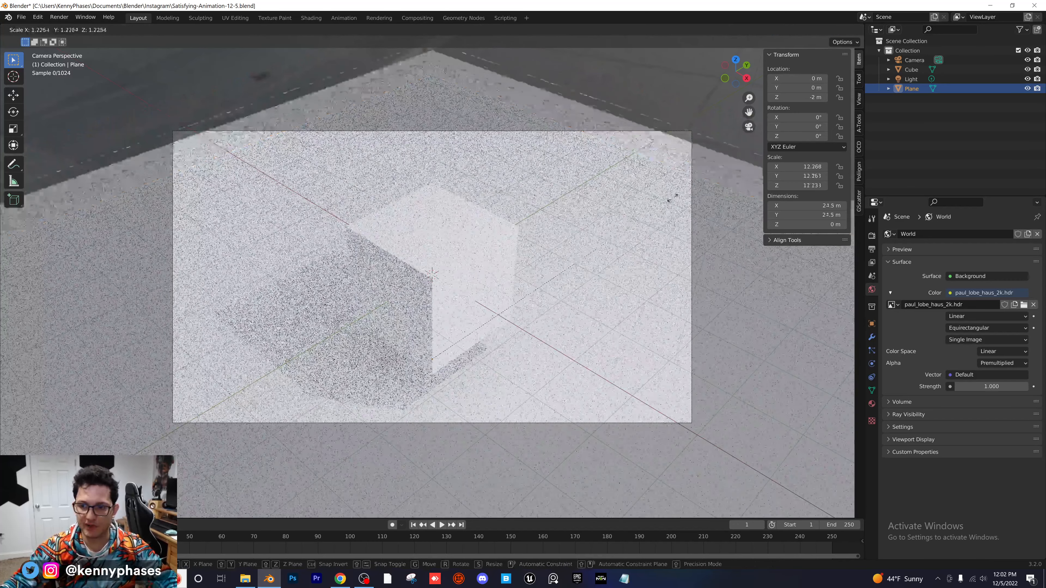
click(825, 270)
Set the render resolution to a vertical 1080 × 1920 px format
click(872, 249)
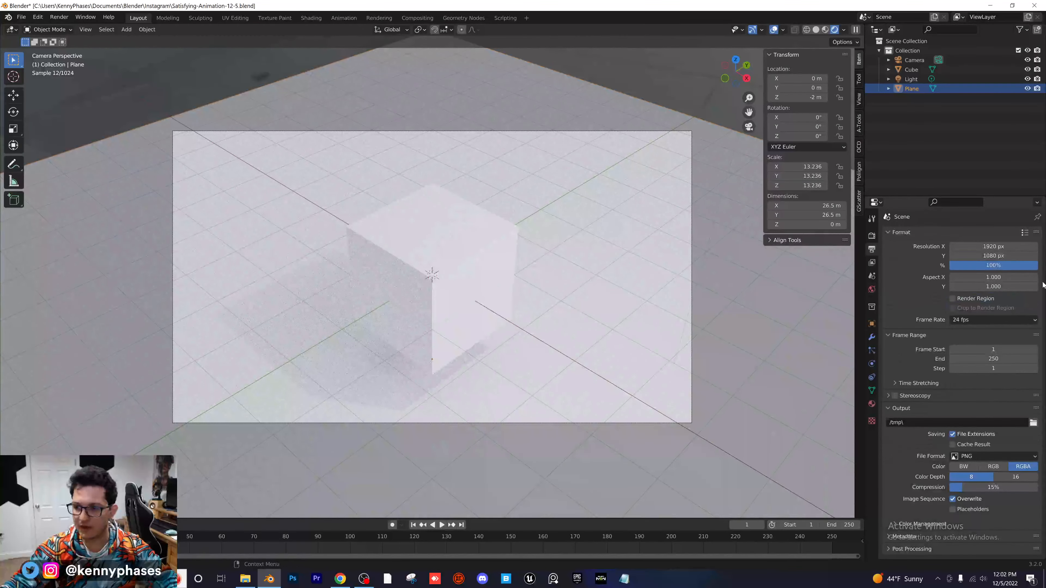
double_click(994, 247)
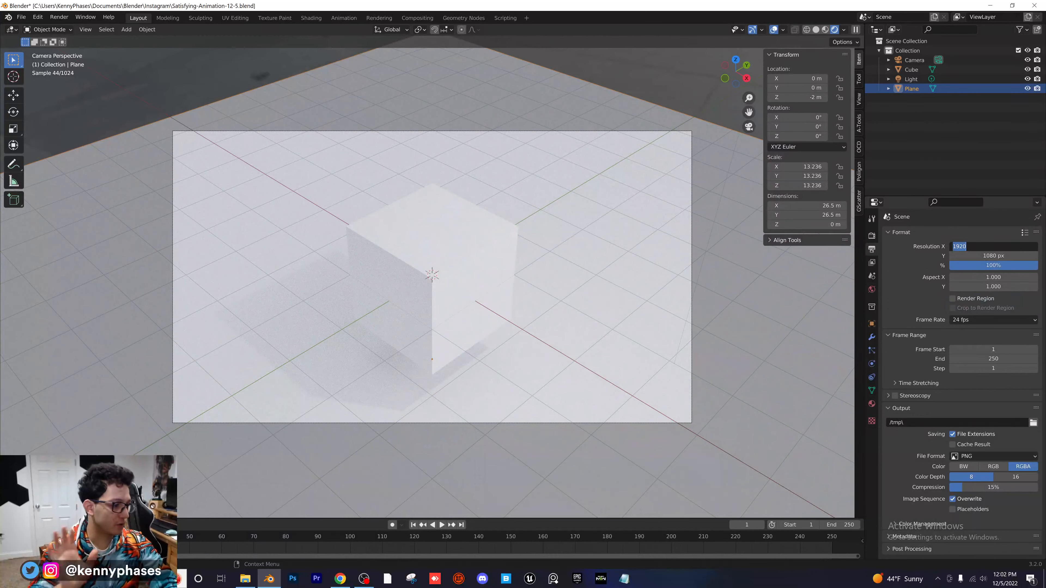
text(1080)
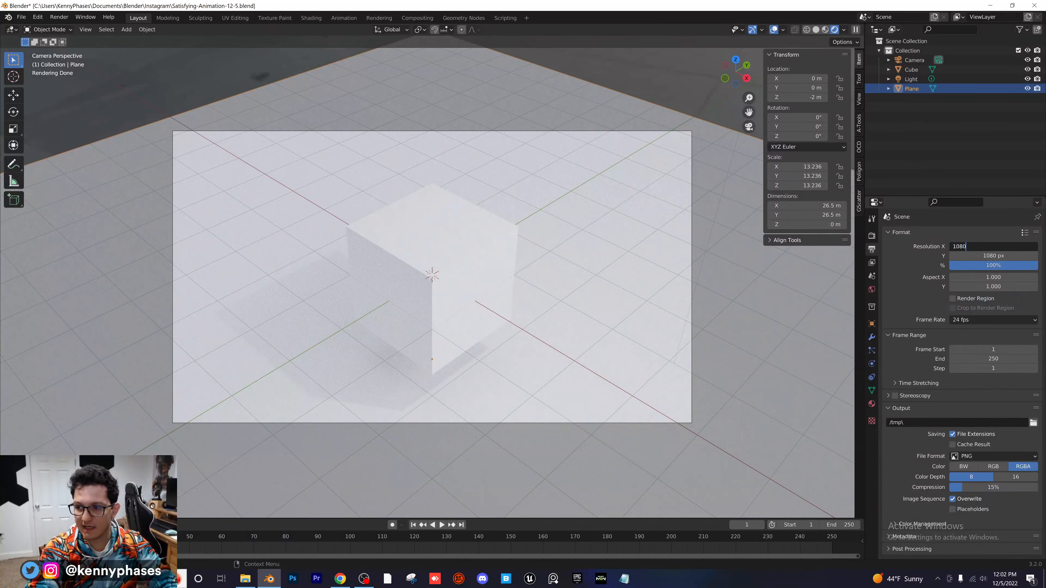
key(Tab)
text(1920)
key(Return)
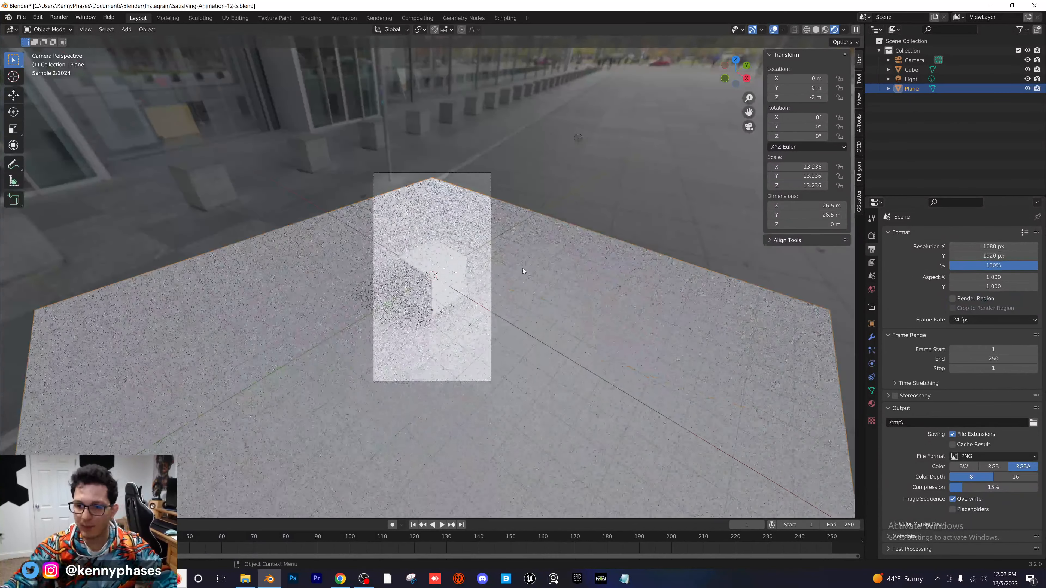
Rotate the floor plane 45° on Z and enlarge it to a scale of about 25.9
scroll(394, 267, up, 3)
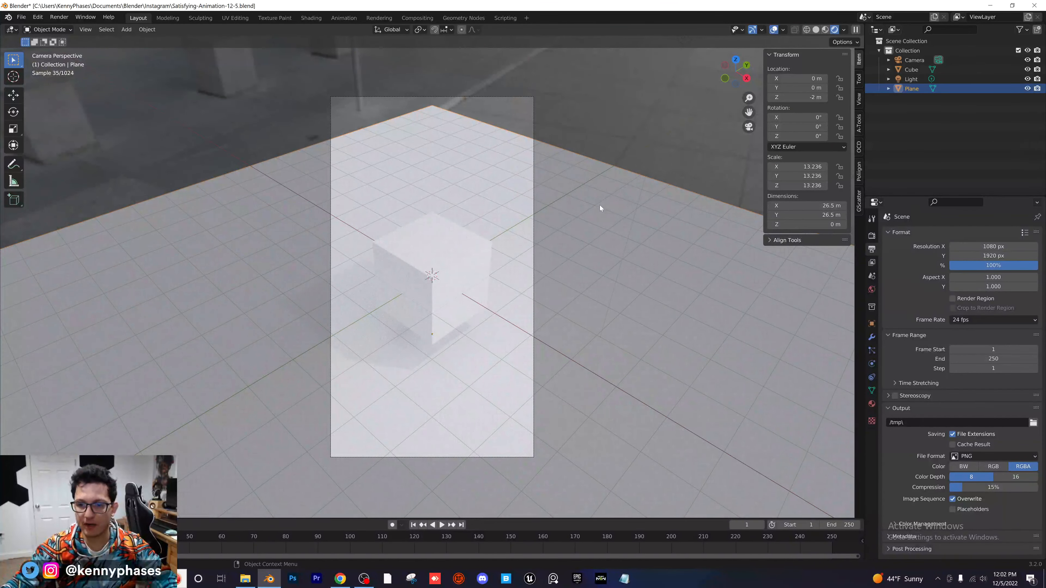
click(799, 136)
key(Return)
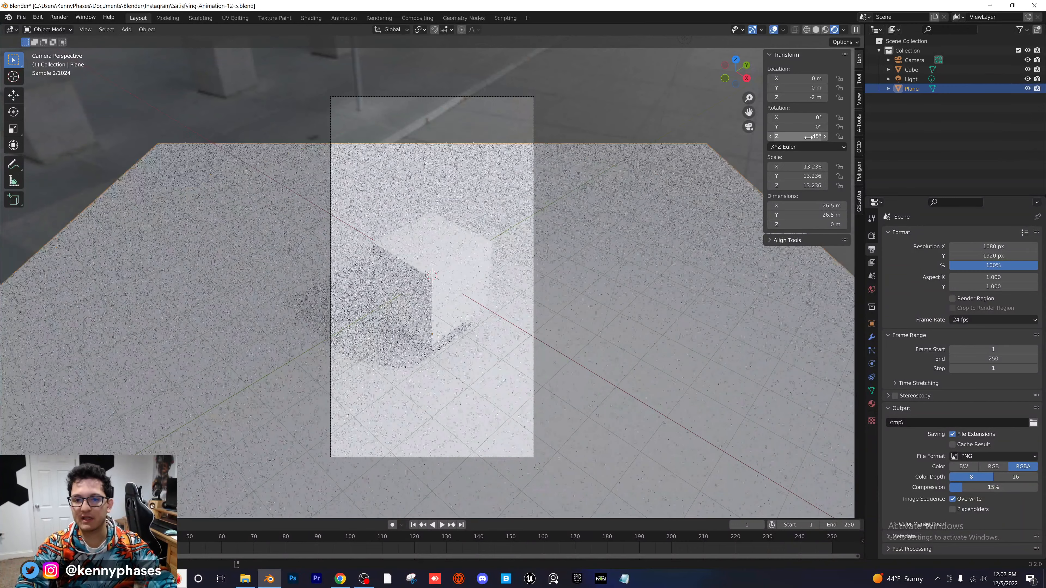
scroll(542, 234, down, 2)
key(s)
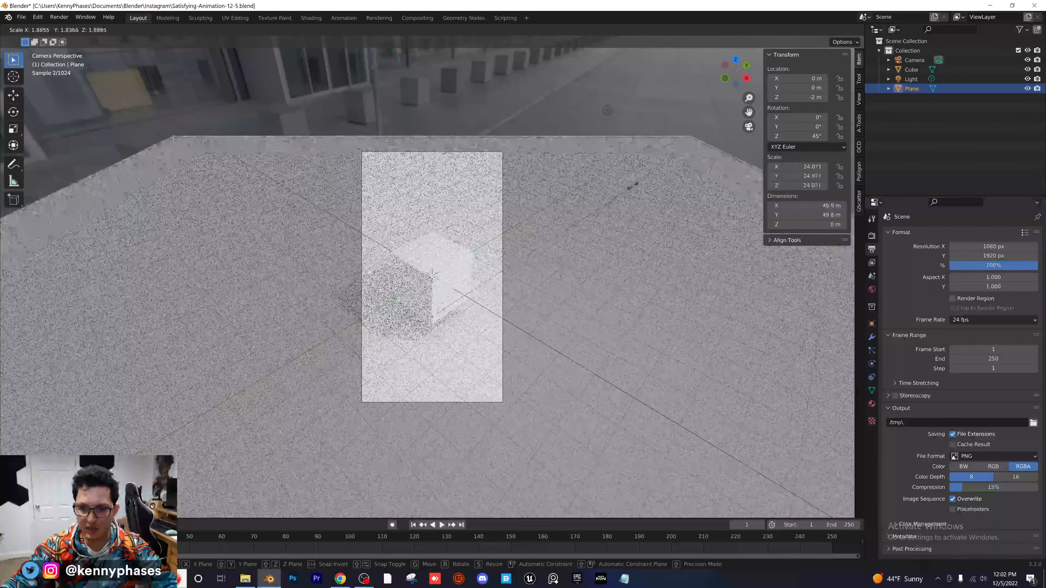
click(620, 190)
Delete the default light from the scene and save the file
scroll(597, 198, up, 1)
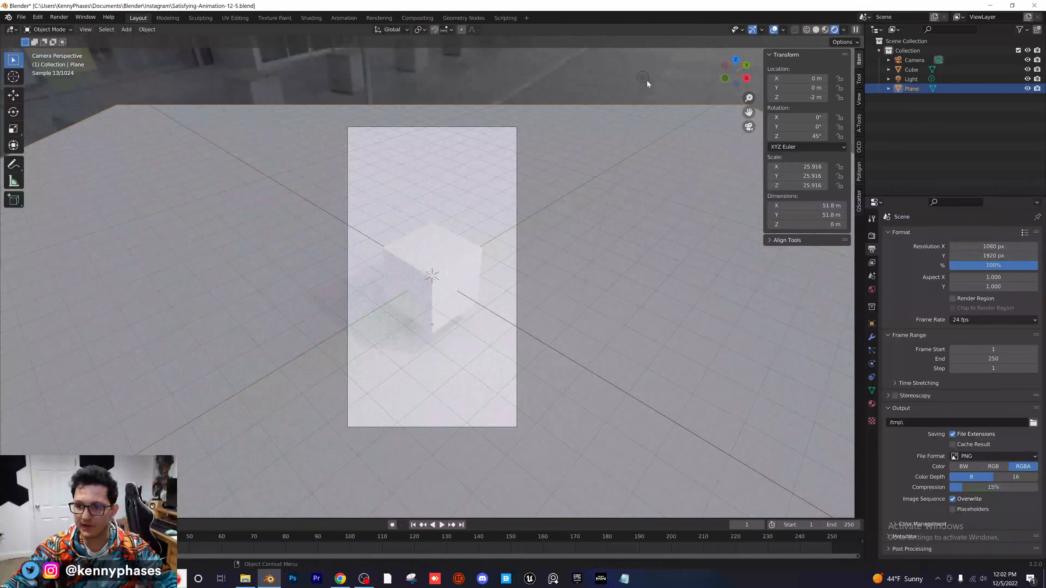
click(644, 78)
key(x)
click(644, 77)
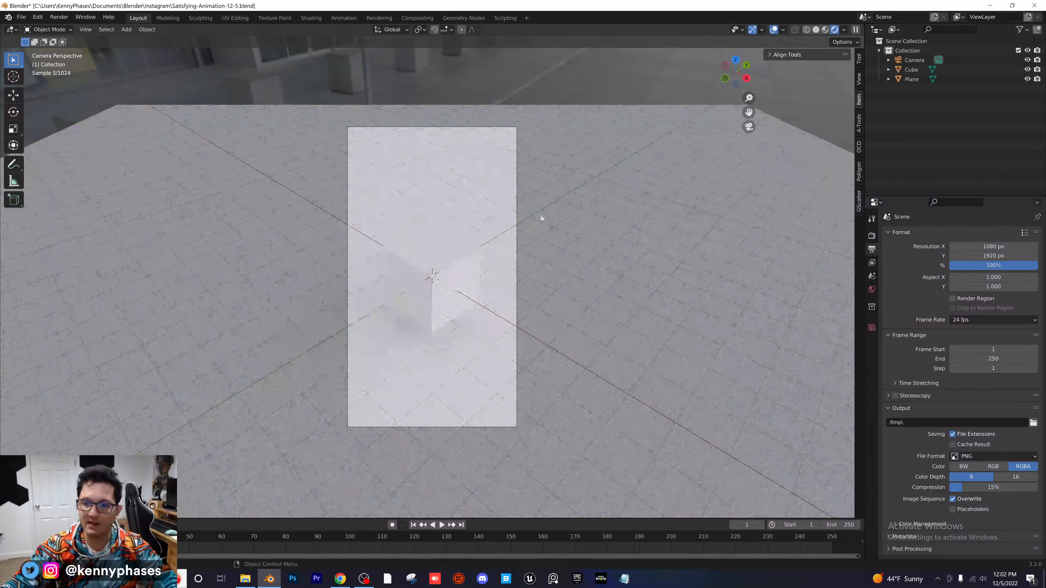
key(ctrl+s)
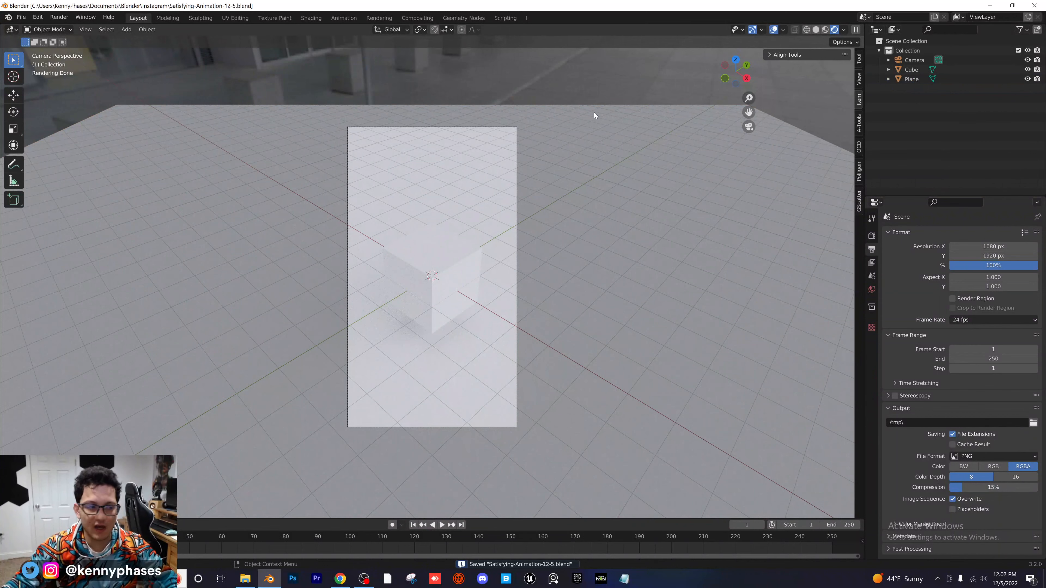
Start a second Blender instance and open the recent file Realtime_Materials.blend in it
right_click(271, 578)
click(263, 528)
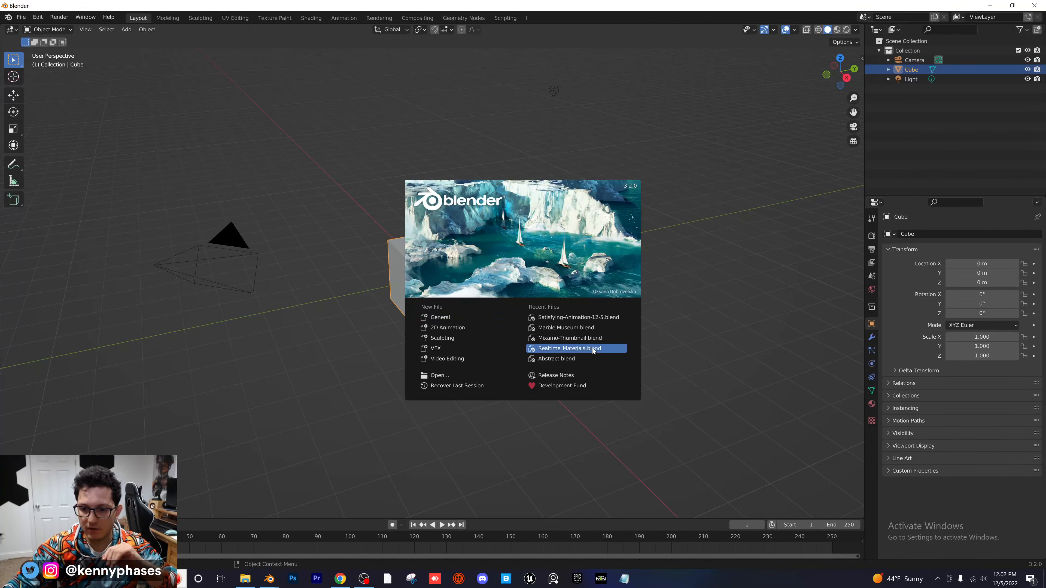
click(594, 349)
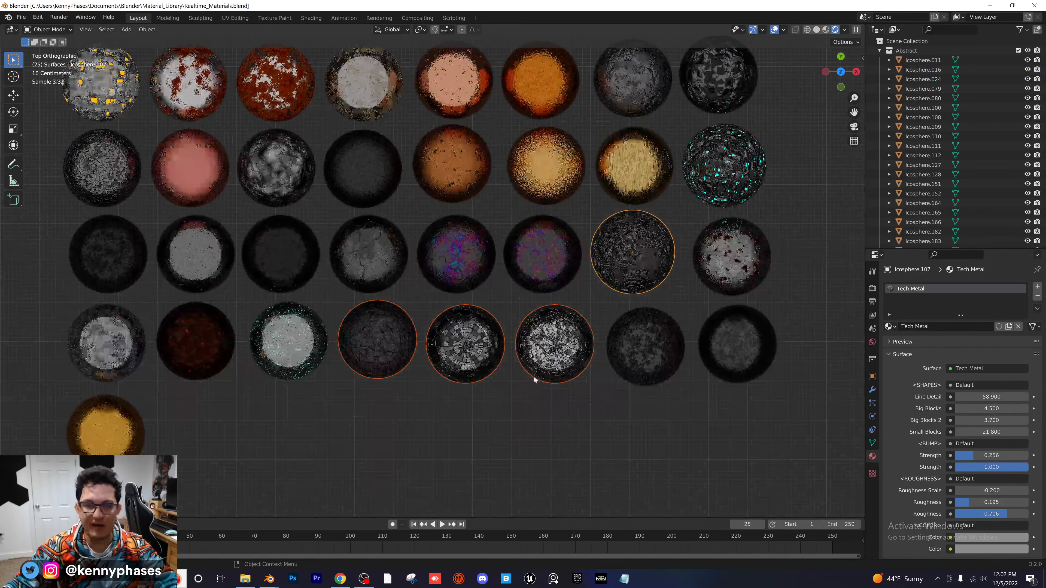
Look through the material library's sample spheres and inspect the ceramic and terrazzo ones as floor material candidates
scroll(537, 385, down, 2)
click(443, 420)
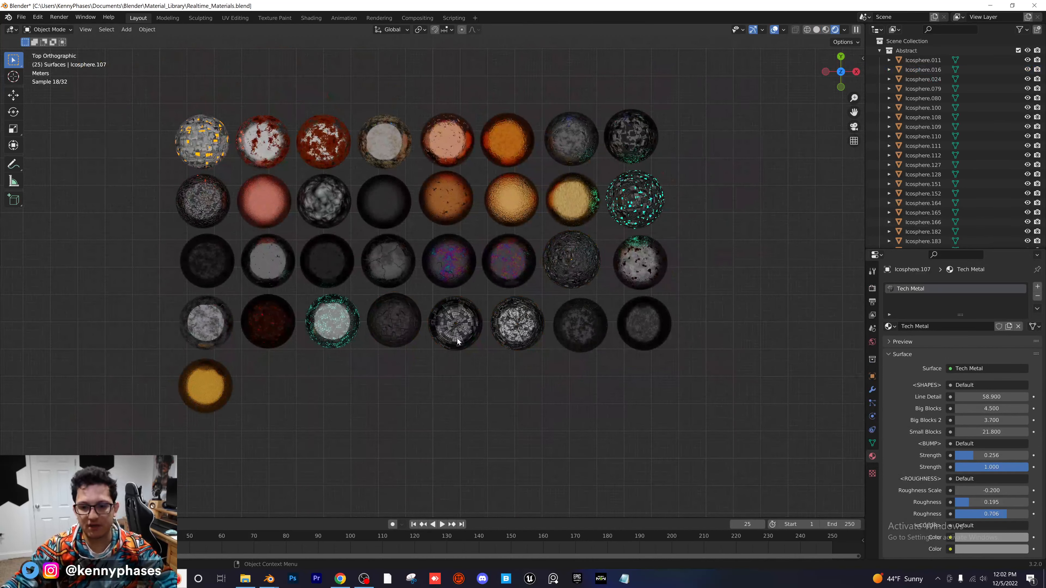
scroll(453, 404, up, 2)
scroll(385, 210, down, 3)
shift+middle_drag(383, 196, 664, 255)
shift+middle_drag(425, 187, 567, 297)
scroll(383, 307, up, 4)
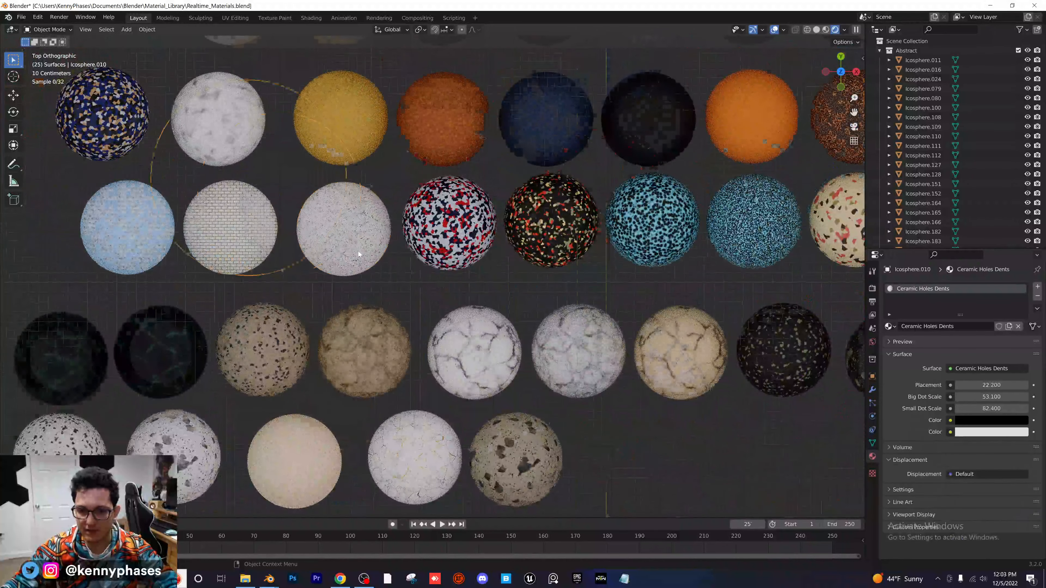
scroll(356, 247, up, 6)
scroll(329, 243, down, 6)
click(304, 239)
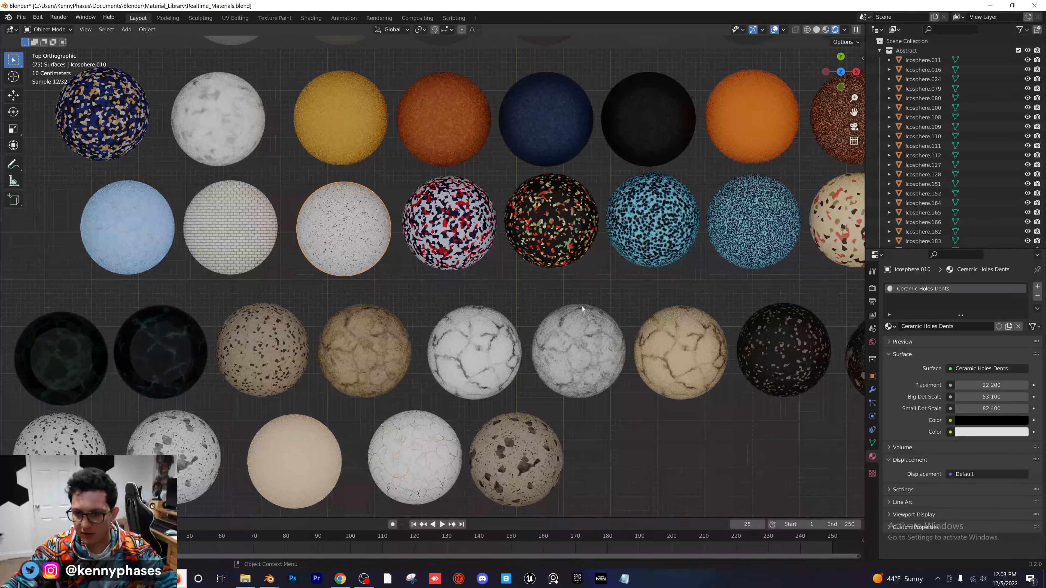
shift+middle_drag(674, 317, 660, 231)
shift+middle_drag(312, 361, 399, 340)
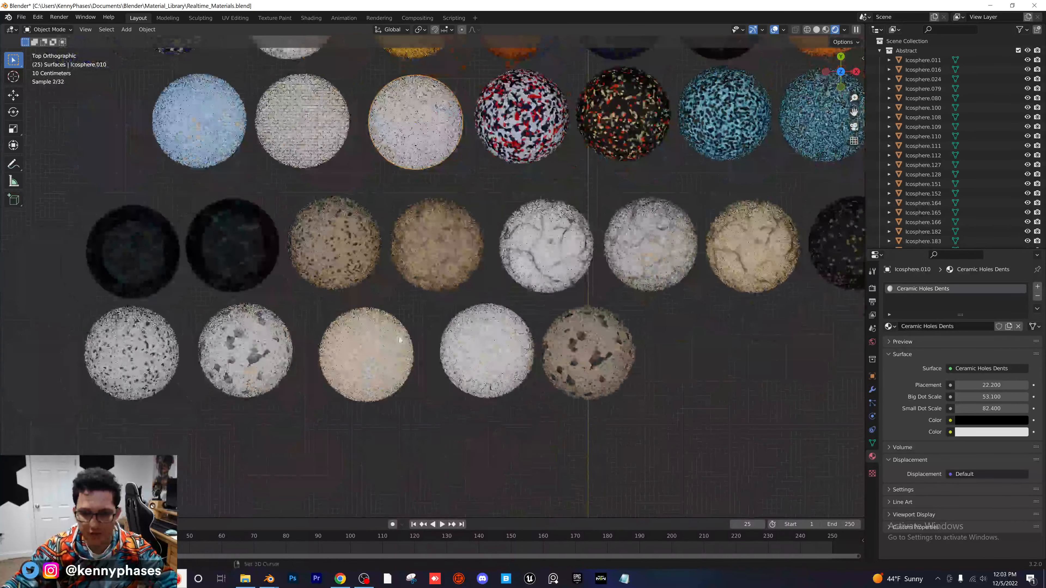
scroll(379, 371, up, 4)
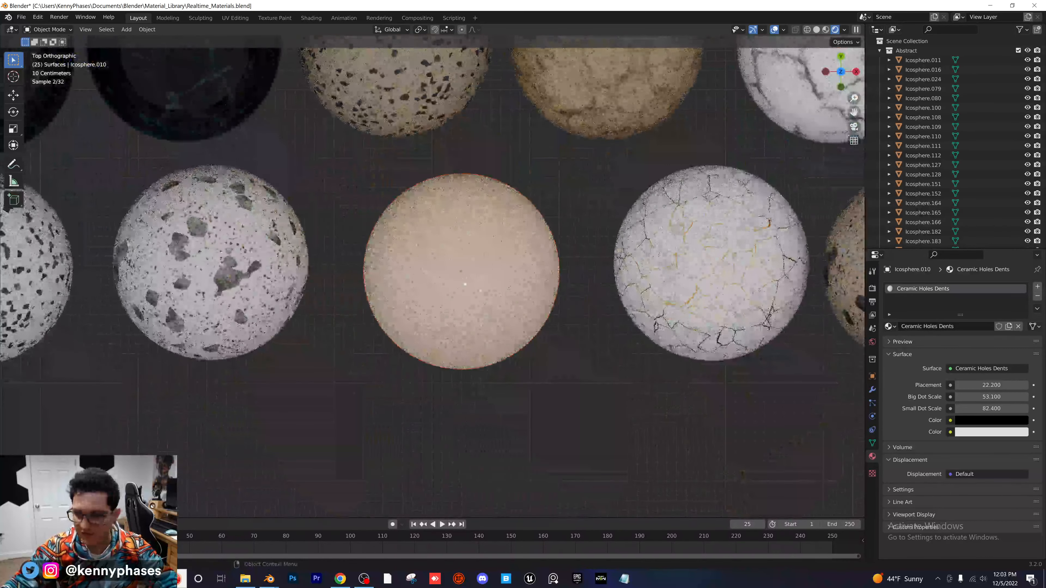
click(250, 239)
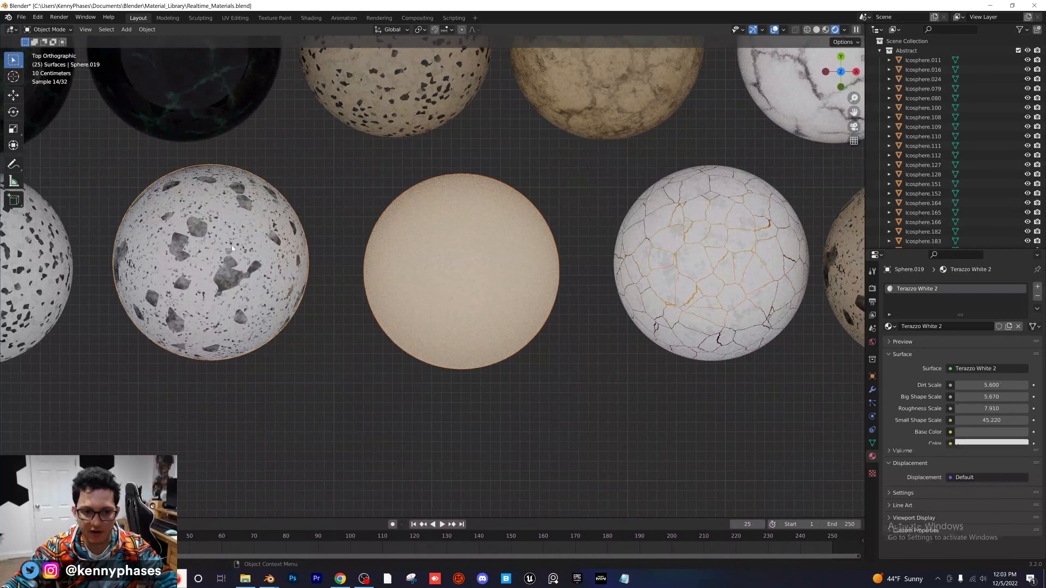
scroll(264, 248, down, 1)
shift+middle_drag(306, 257, 560, 280)
Copy the Terazzo White sphere from the library and paste it into the Satisfying-Animation-12-5 scene
click(345, 279)
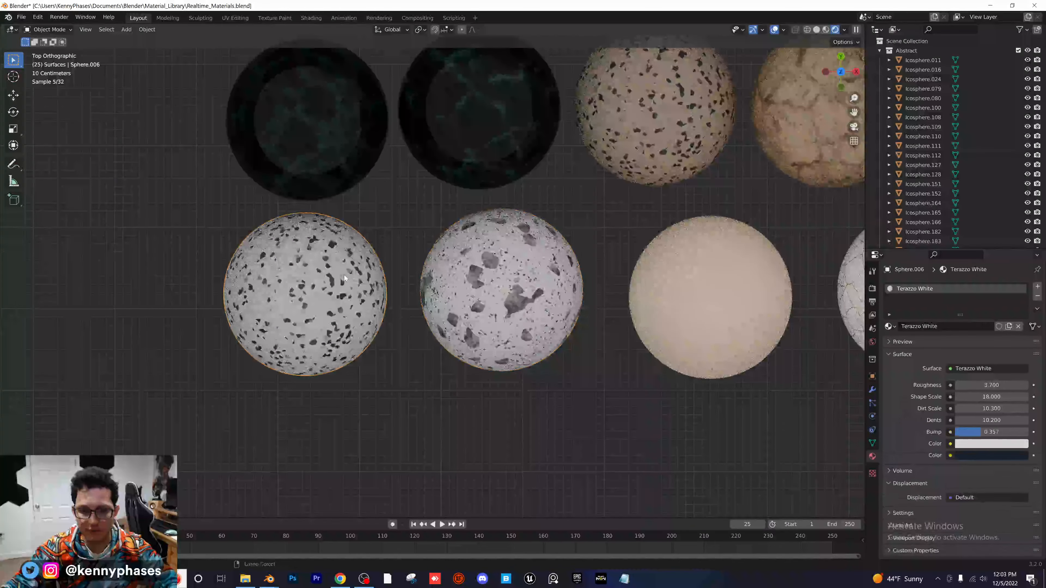
key(ctrl+c)
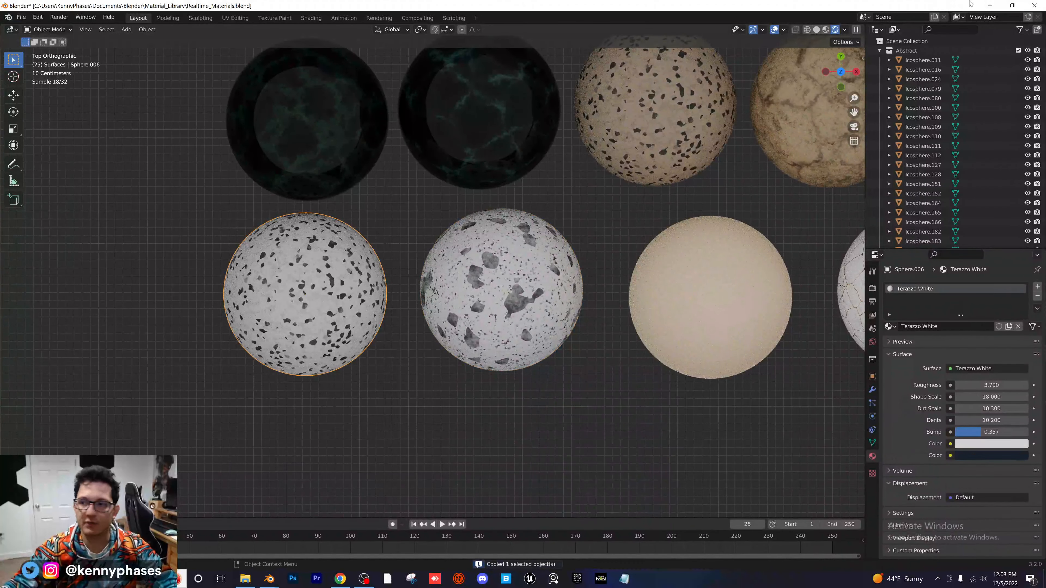
click(990, 5)
key(ctrl+v)
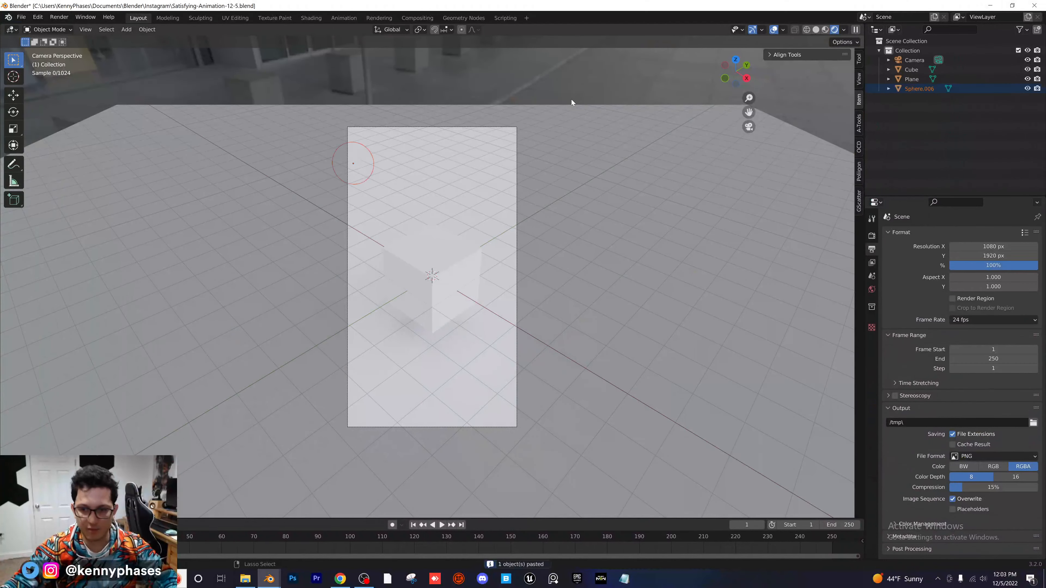
Link the pasted sphere's Terazzo White material to the floor plane
shift+click(622, 187)
shift+click(371, 169)
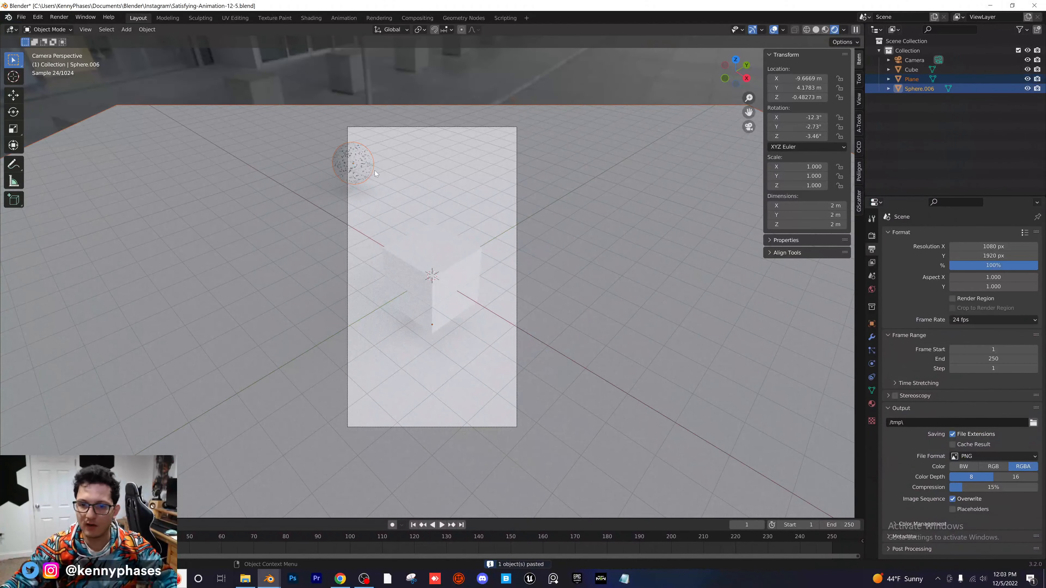
key(ctrl+l)
click(381, 169)
Apply the floor plane's scale so the terrazzo texture follows its real size
click(264, 119)
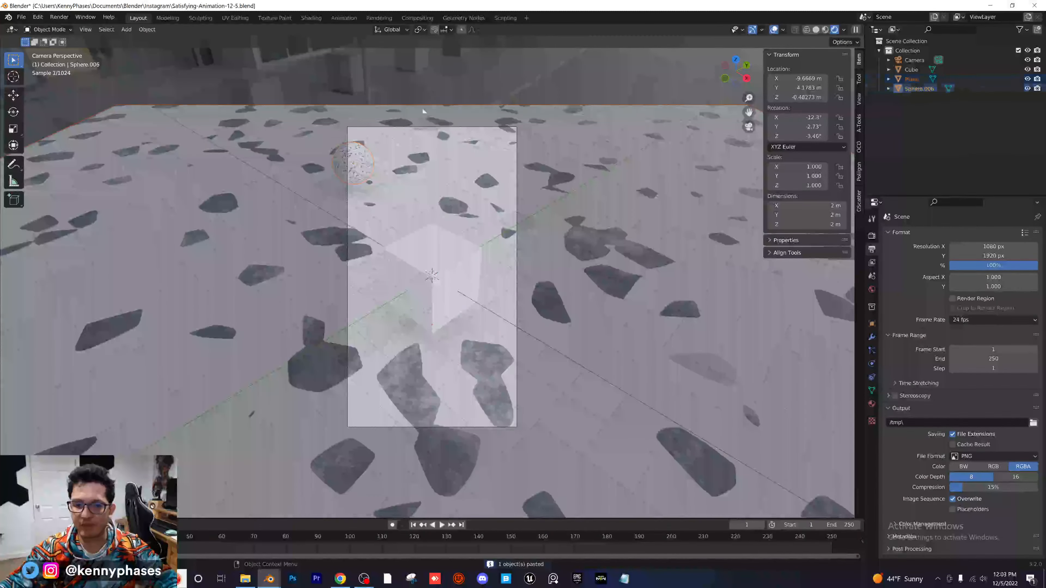
click(147, 29)
mouse_move(186, 80)
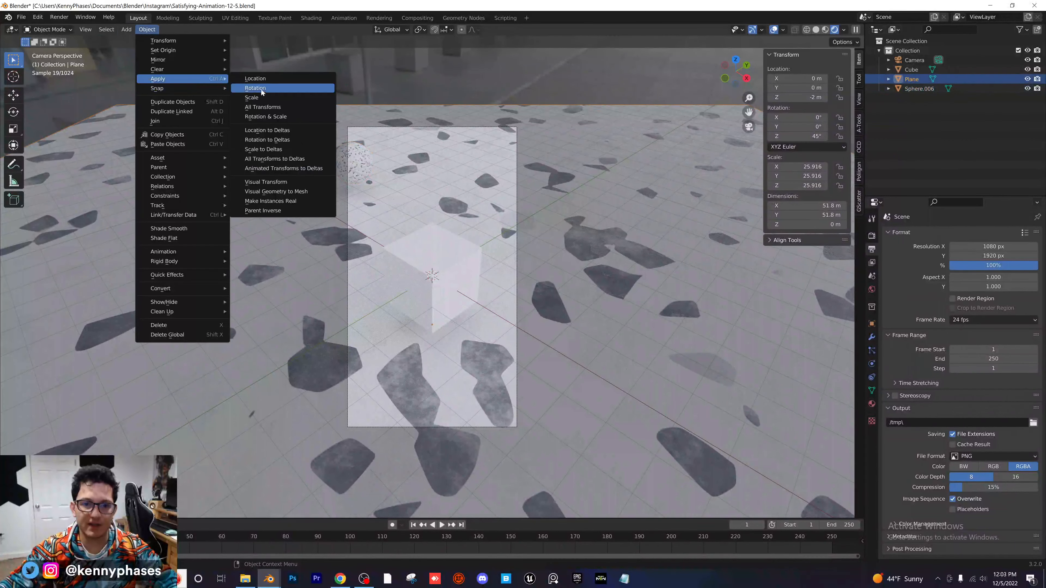
click(264, 99)
Delete the pasted terrazzo sphere from the scene
click(362, 167)
key(x)
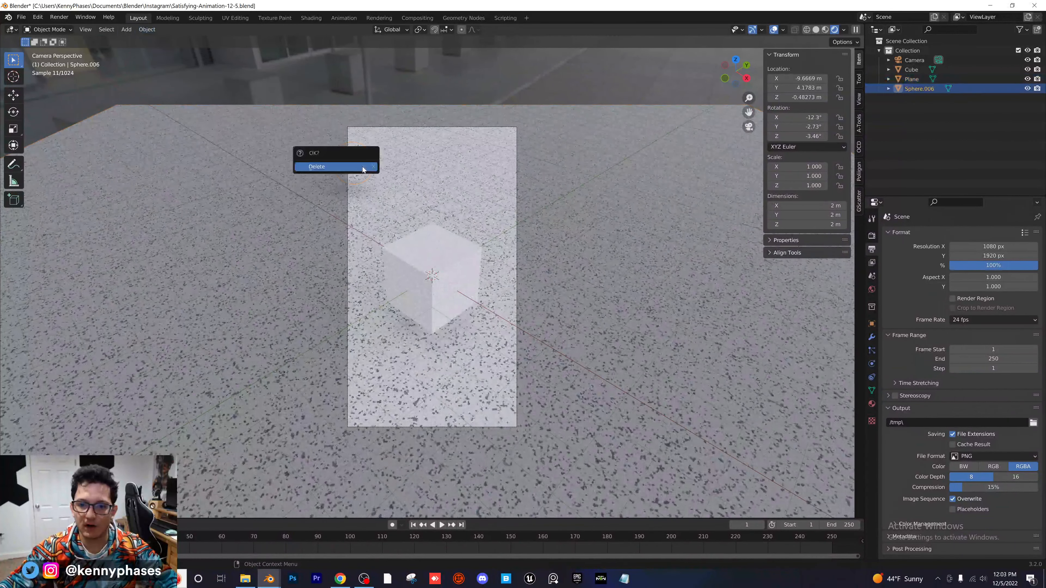
click(362, 167)
Enable depth of field on the camera and pick the cube as its focus object
scroll(486, 342, up, 2)
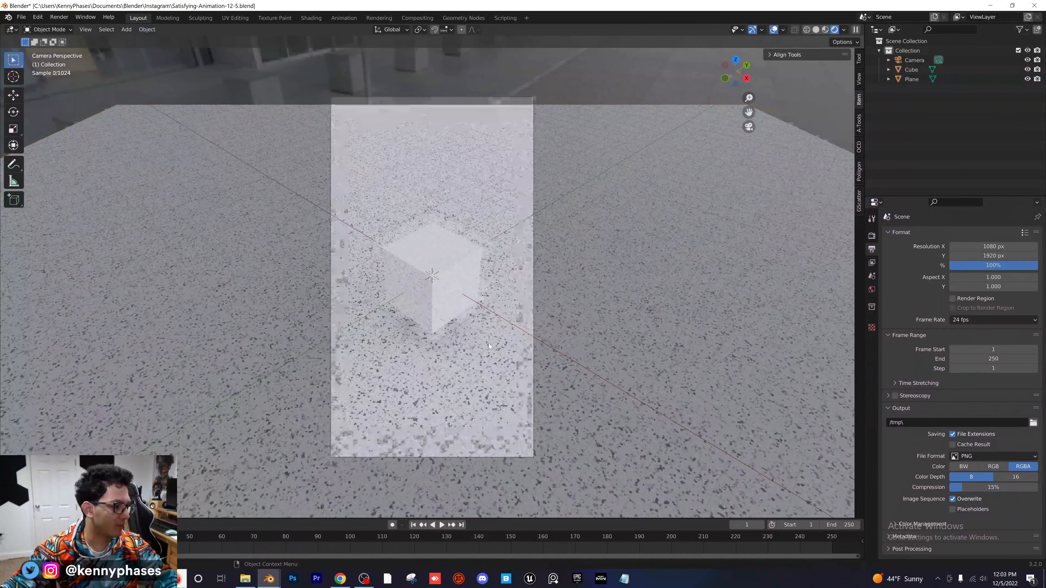
scroll(528, 318, up, 2)
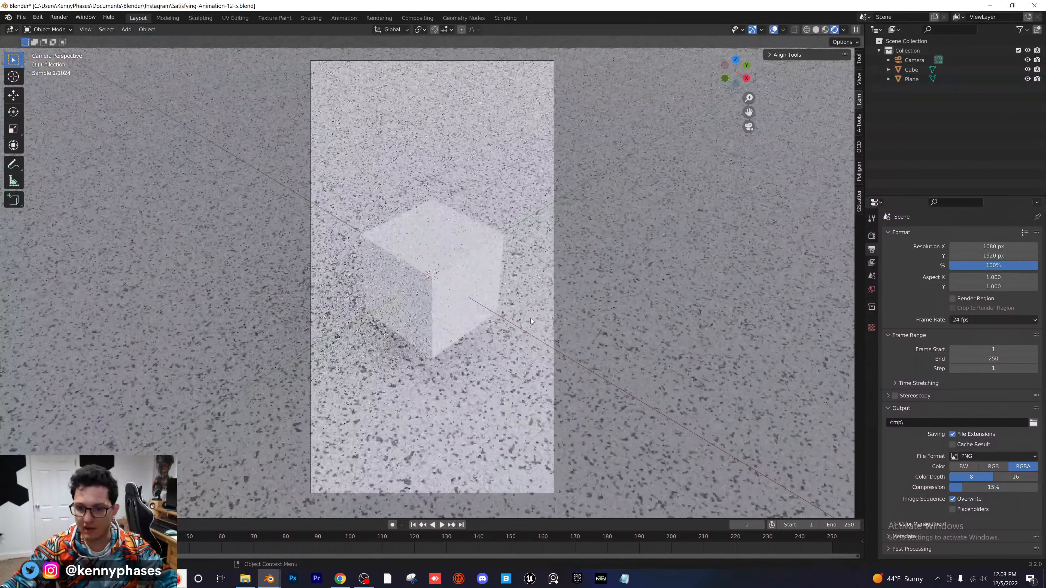
click(914, 60)
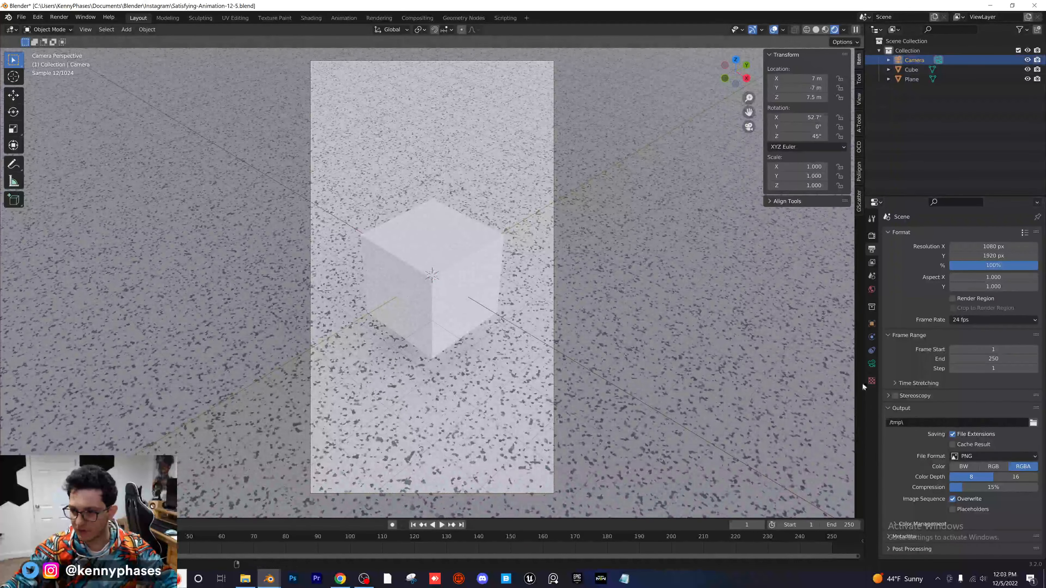
click(872, 364)
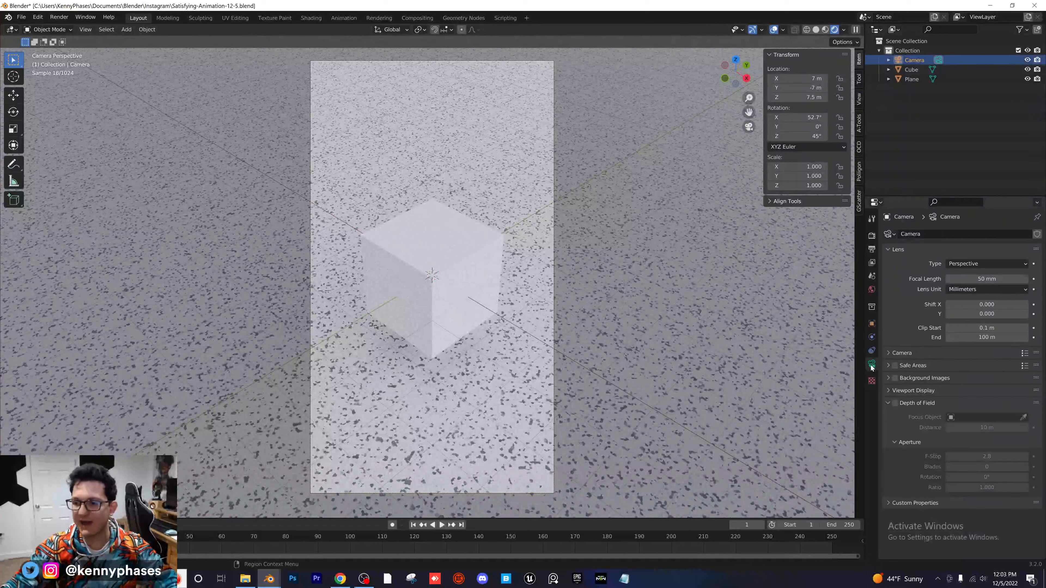
click(896, 404)
click(1025, 418)
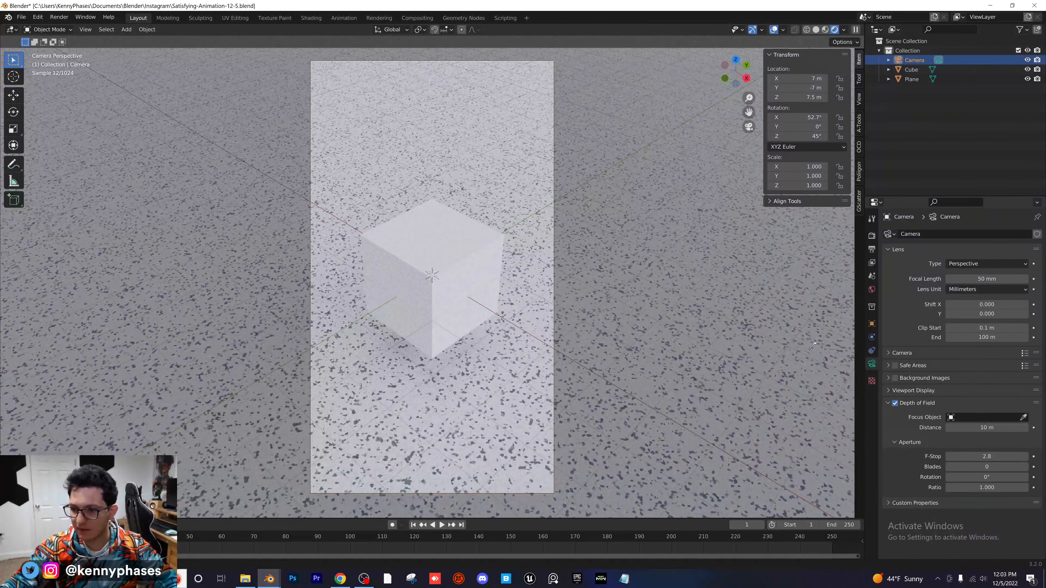
click(467, 241)
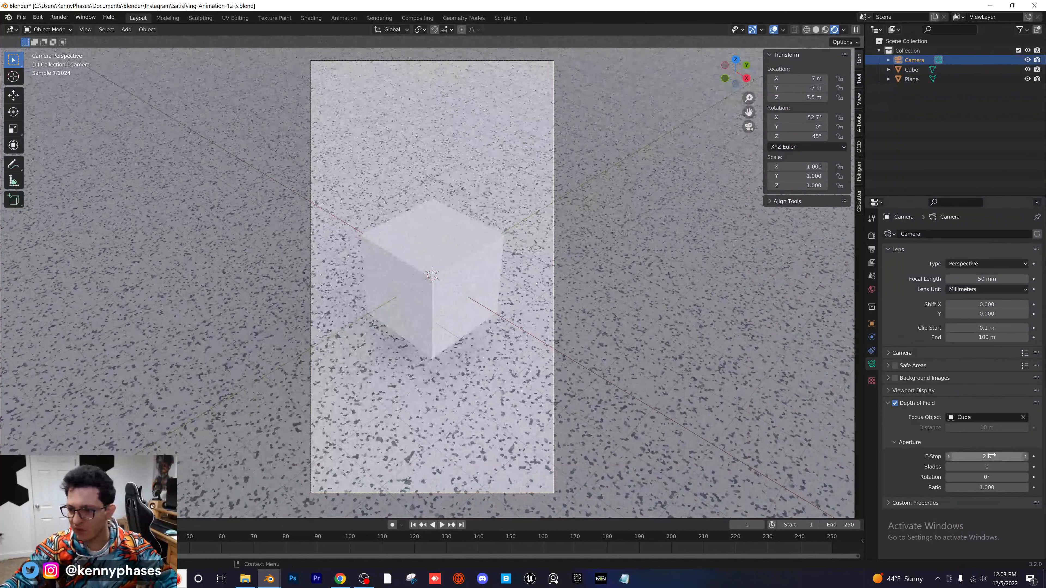
Try an F-Stop of 0.1 for the camera's depth of field
click(981, 456)
text(0.1)
key(Return)
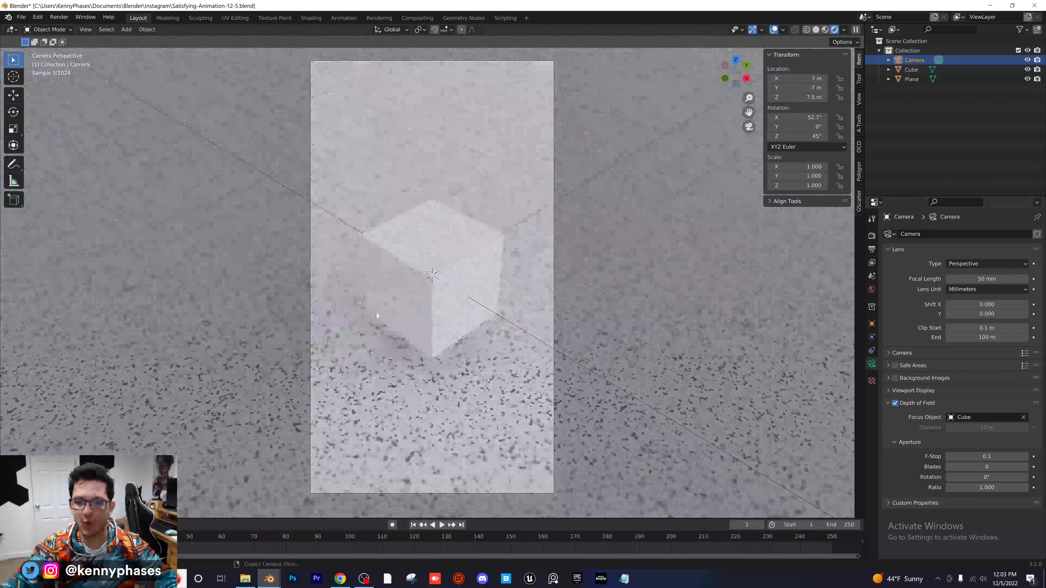
Set the camera's depth of field F-Stop to 1.0
click(980, 457)
text(1)
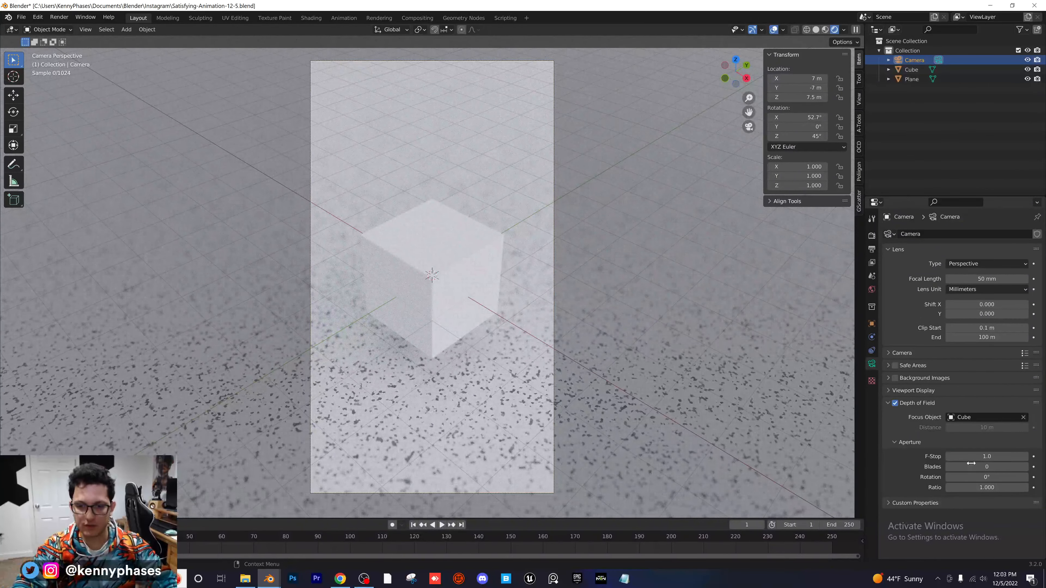
key(Return)
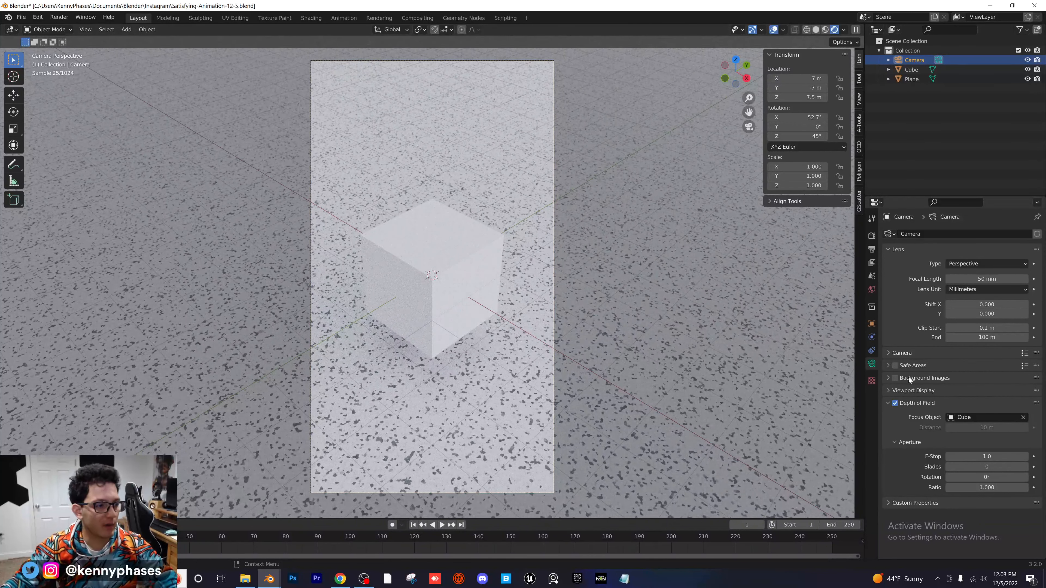
Raise the camera's passepartout opacity to 0.985 in its viewport display settings
click(929, 389)
drag(987, 464, 1026, 464)
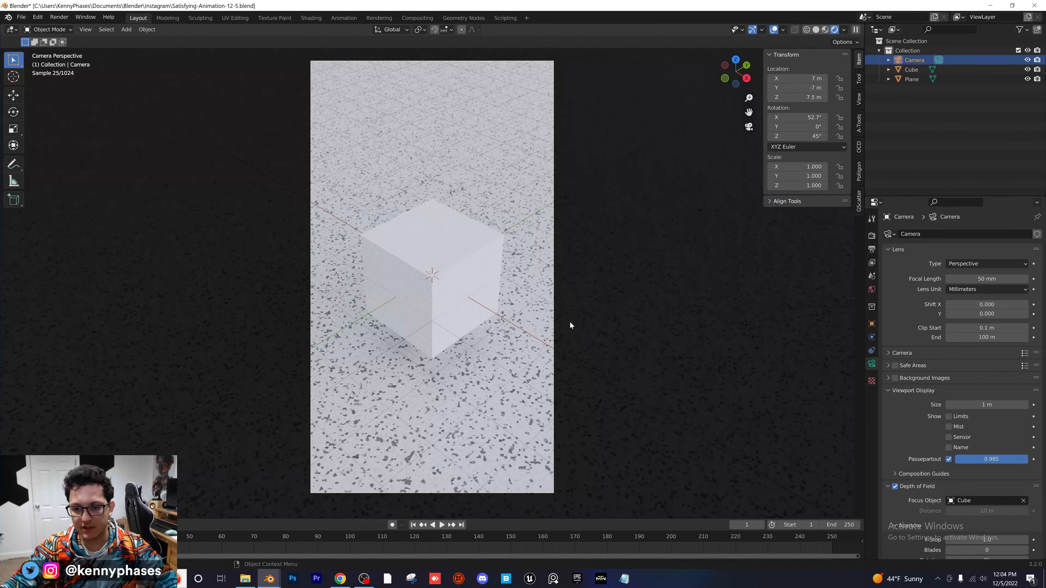
Save the project and set the scene's end frame to 120
key(ctrl+s)
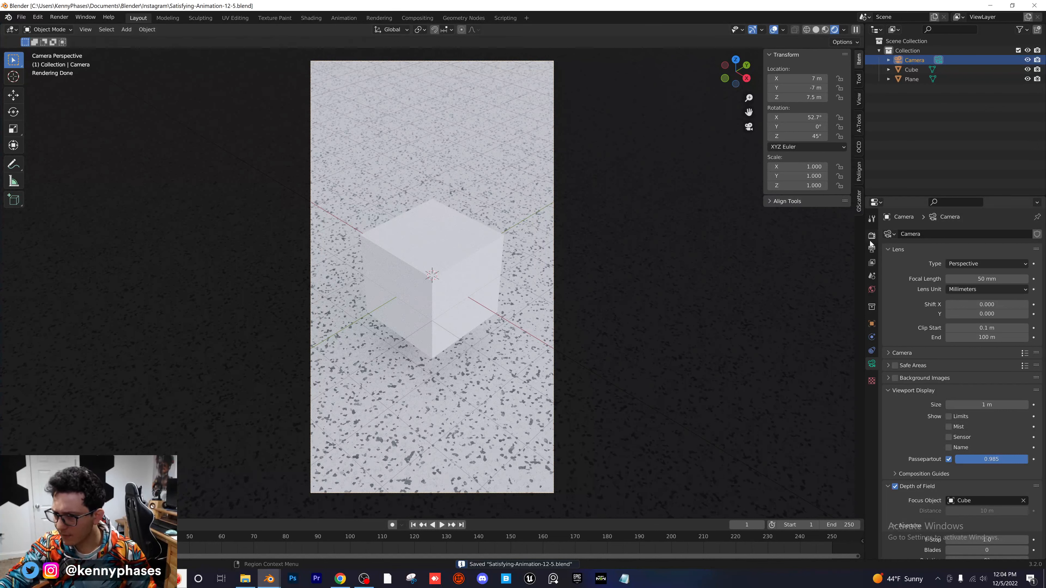
click(872, 249)
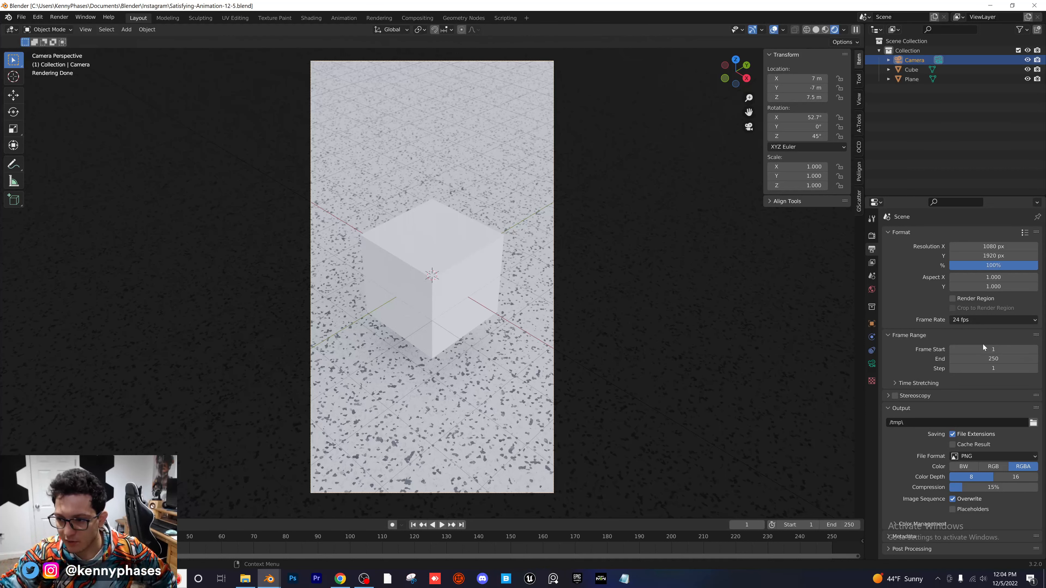
double_click(993, 358)
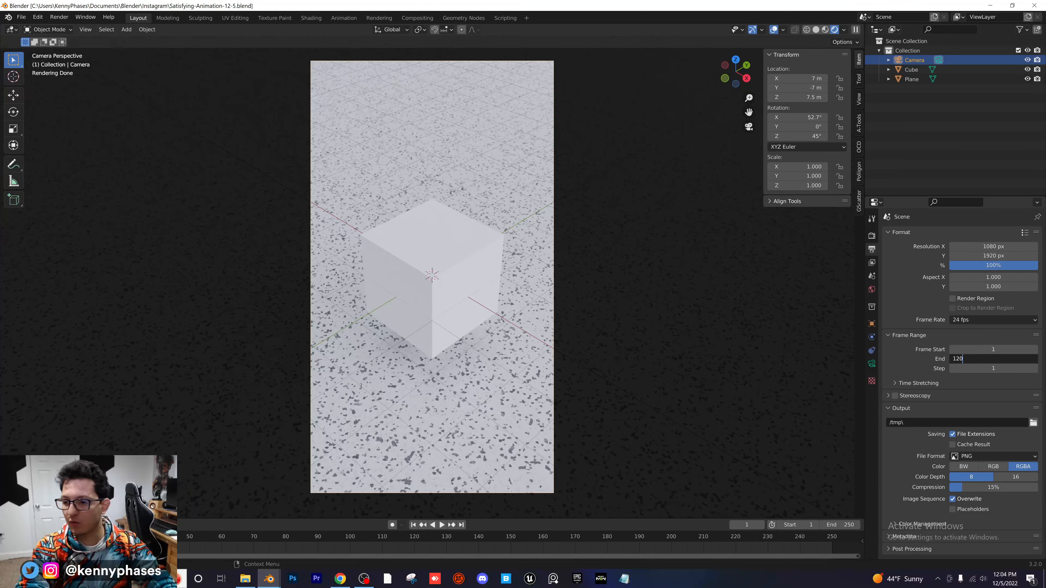
key(Return)
Set the scene's end frame to 24*3, giving a three-second range of 72 frames
double_click(993, 358)
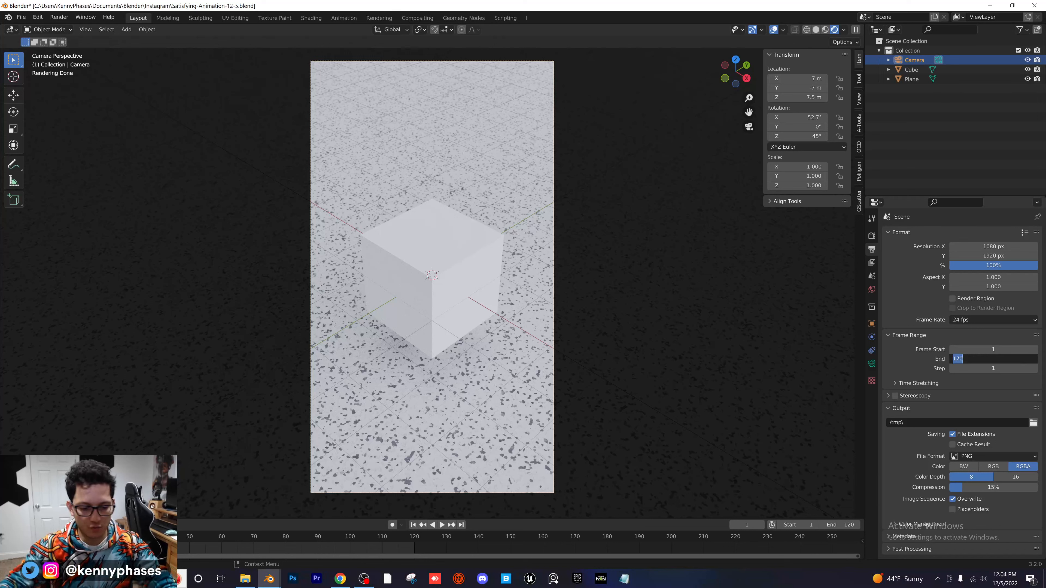
text(24)
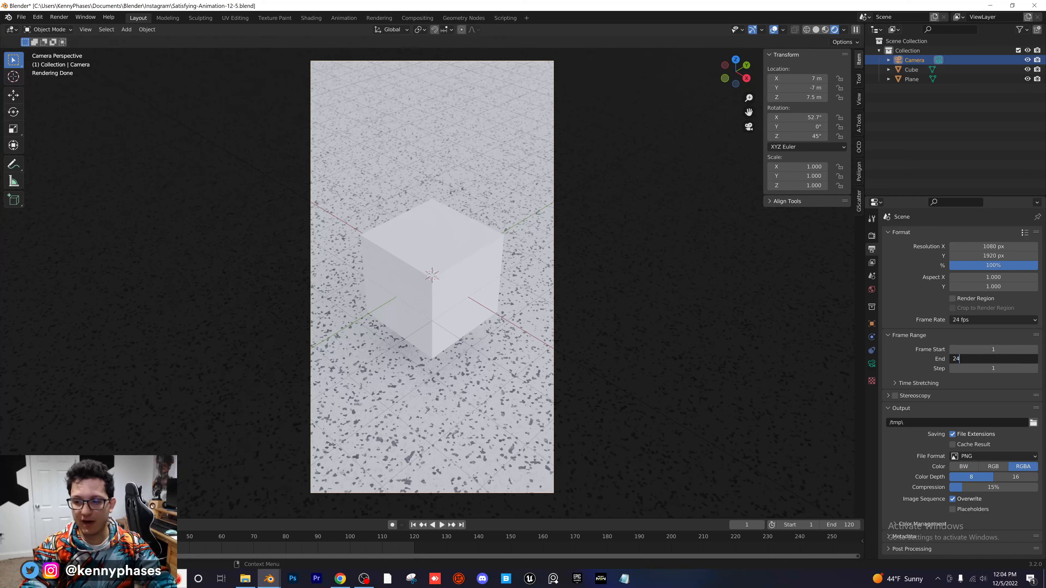
text(*)
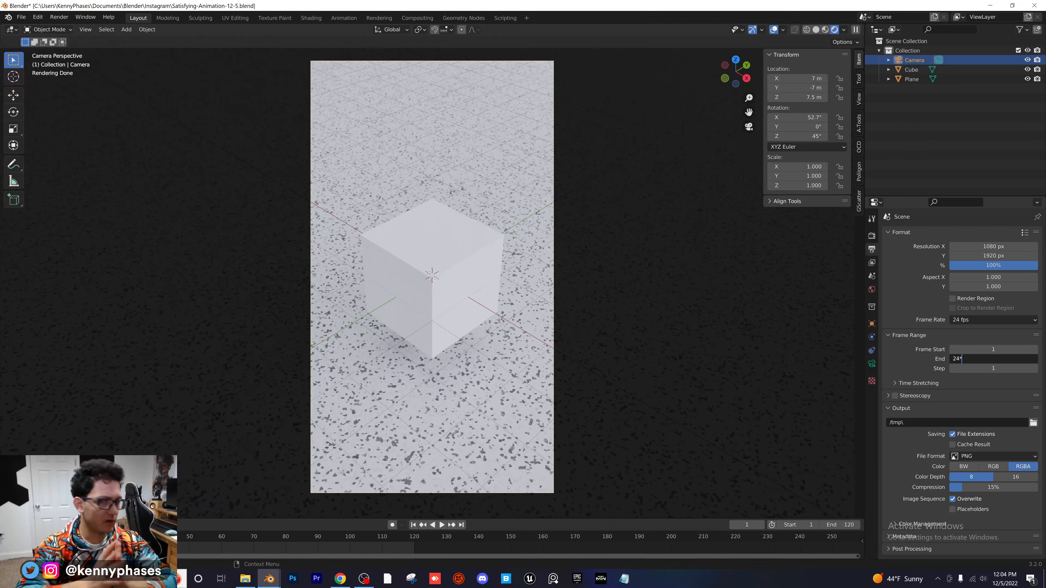
text(3)
key(Return)
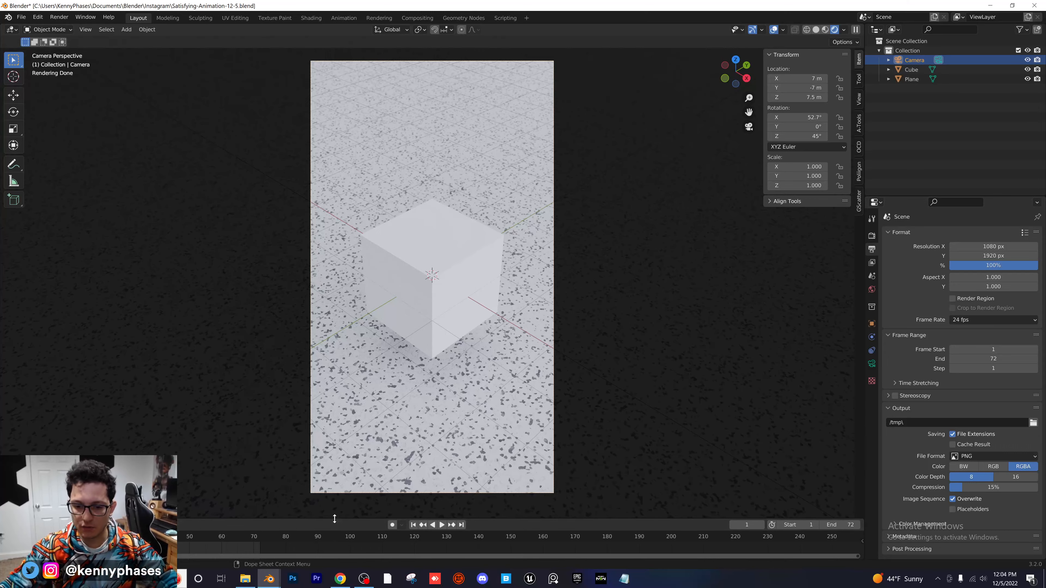
Enlarge the timeline, play through the frame range and return to frame 1
drag(336, 520, 288, 398)
scroll(500, 477, up, 3)
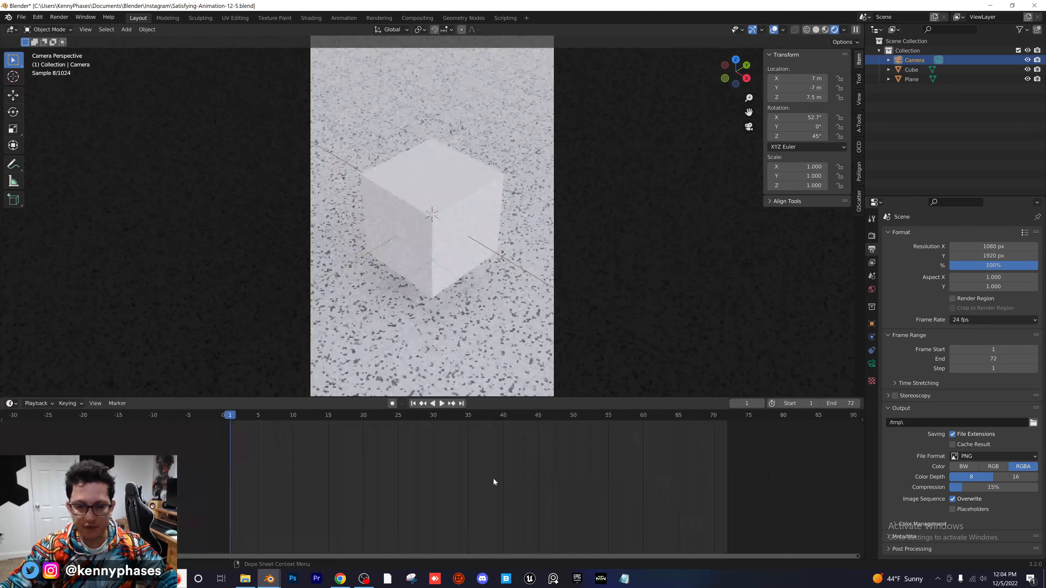
key(space)
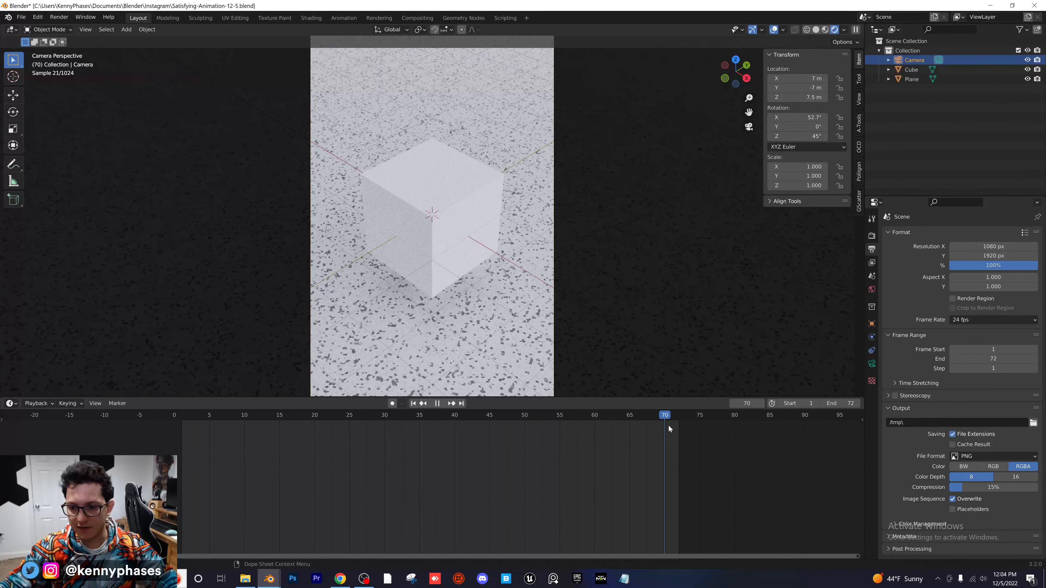
drag(594, 448, 180, 417)
key(space)
scroll(431, 218, down, 1)
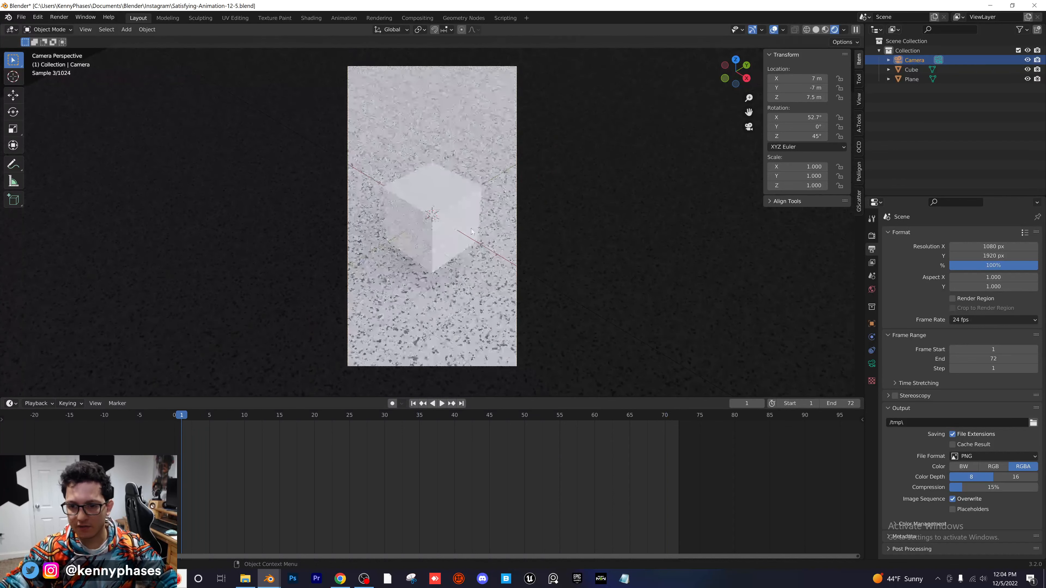
Set the Cycles final render's max samples to 300
click(871, 235)
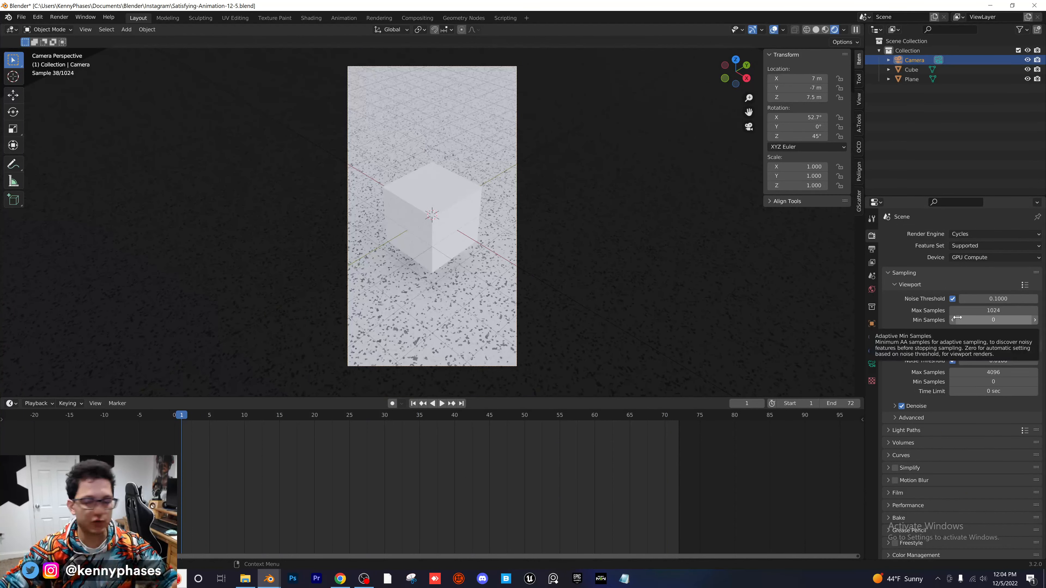
double_click(1017, 372)
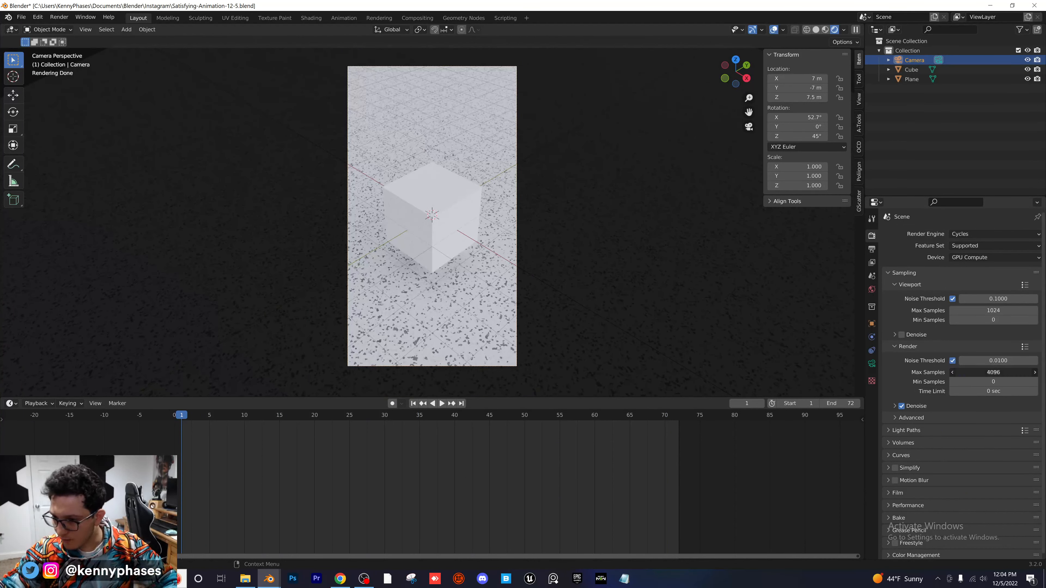
text(300)
key(Return)
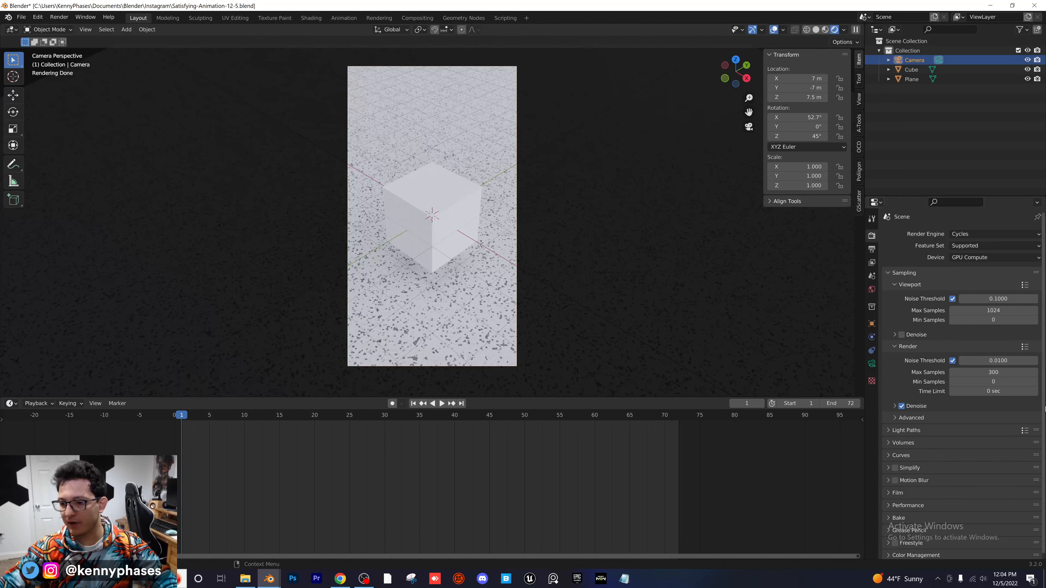
Set the diffuse, glossy, transmission, volume and transparent max light bounces all to 3
click(908, 430)
scroll(958, 436, down, 3)
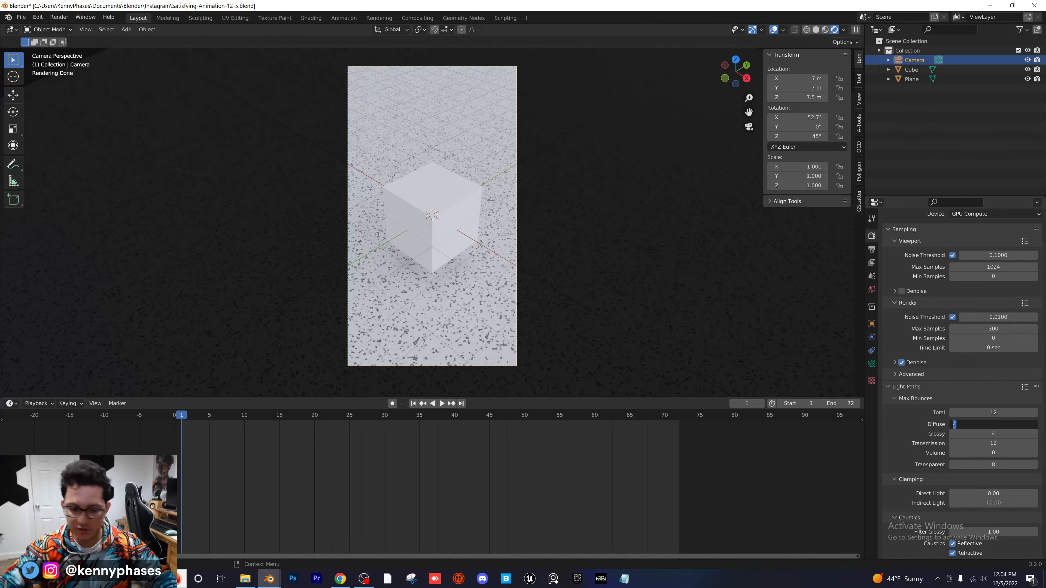
drag(996, 421, 995, 465)
text(3)
key(Return)
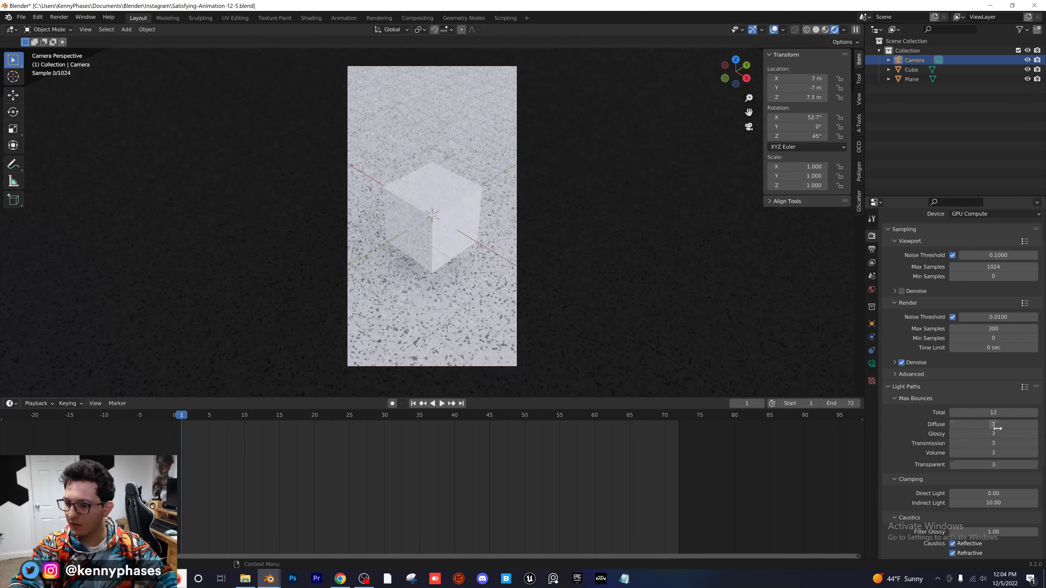
Set the volume max bounces to 0 and collapse the Light Paths settings
drag(994, 424, 995, 452)
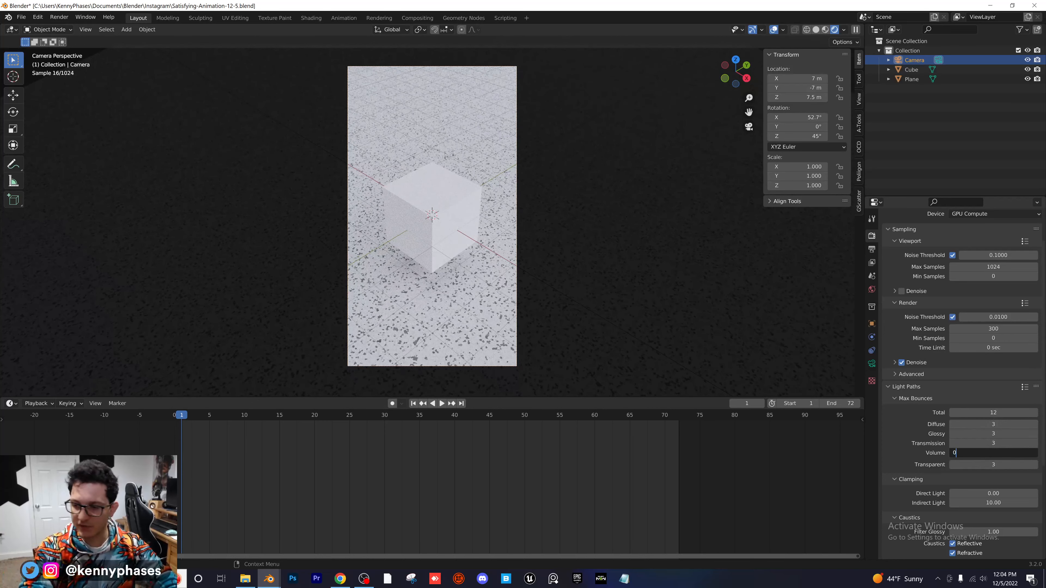
text(0)
key(Return)
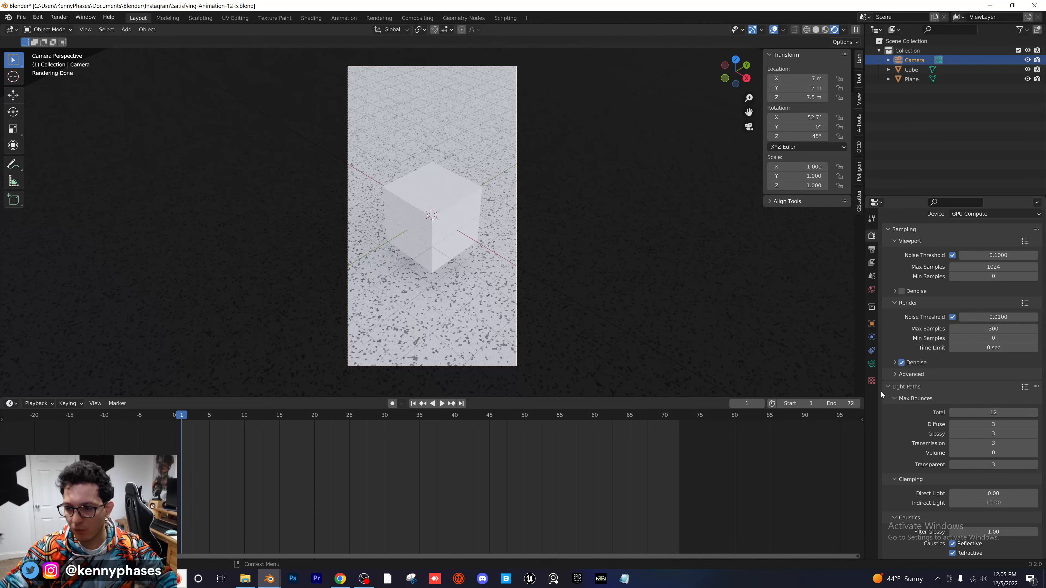
click(897, 397)
click(887, 386)
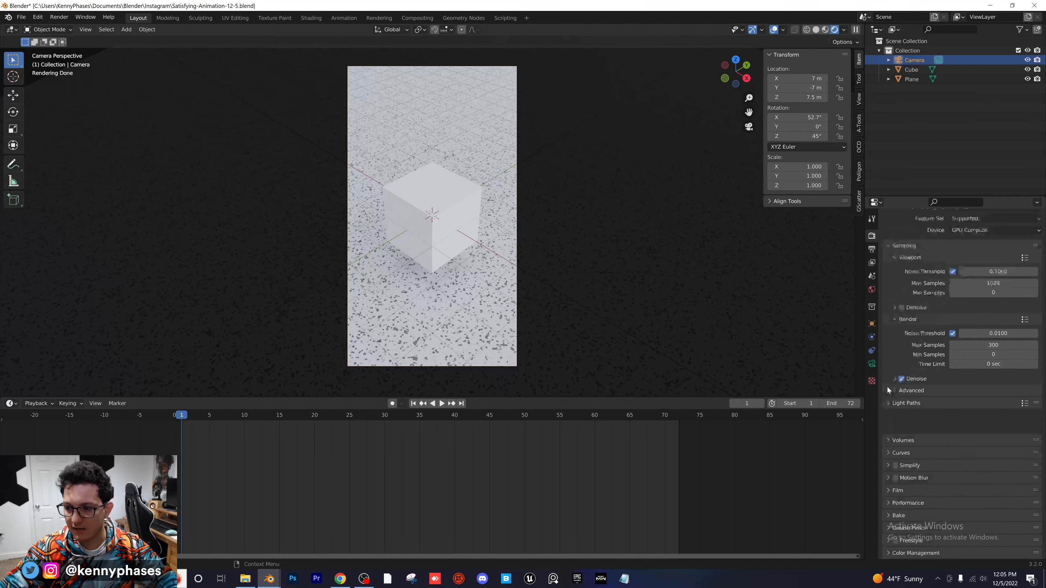
Set the colour management look to Medium Contrast, keeping the Filmic view transform
click(929, 553)
scroll(961, 422, down, 5)
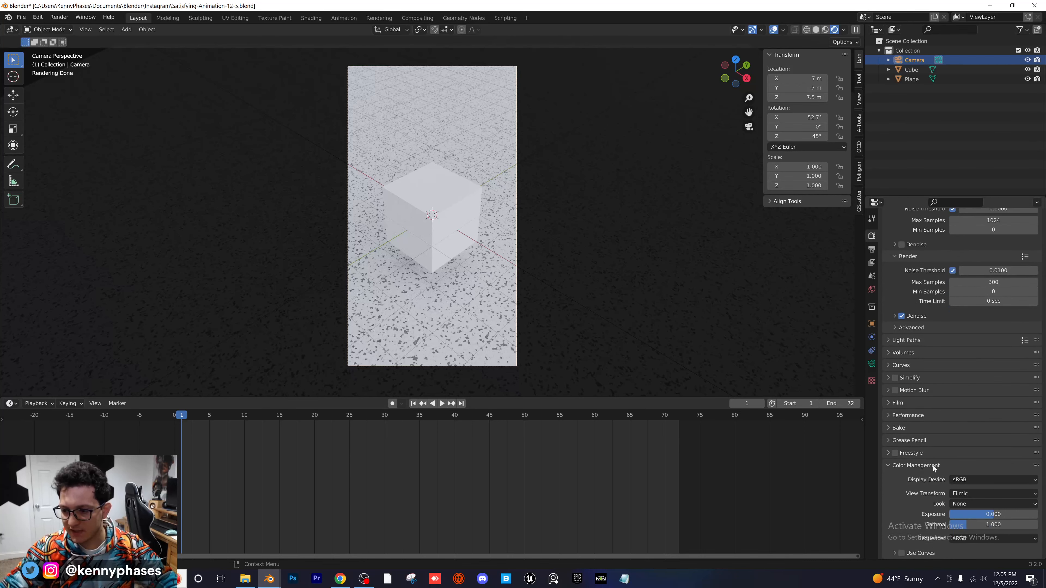
click(977, 495)
click(975, 493)
click(978, 503)
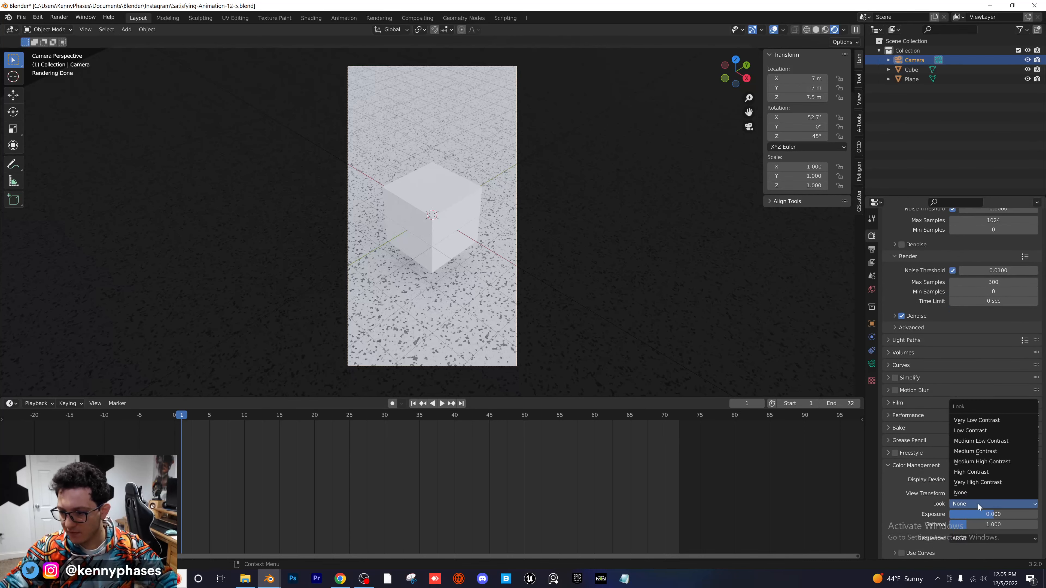
click(983, 453)
Shrink the timeline to enlarge the viewport and save the project
scroll(481, 249, up, 2)
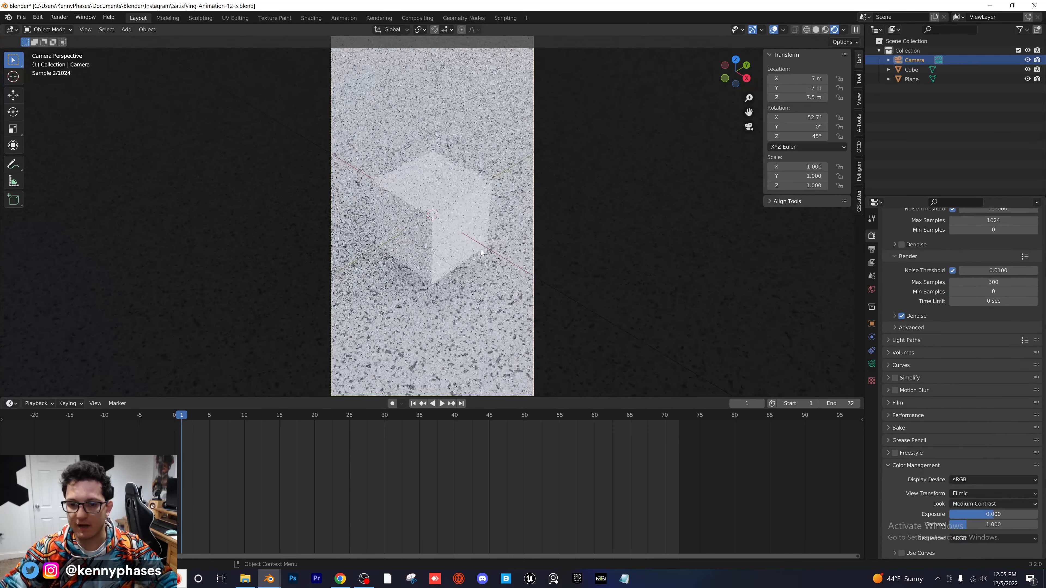
drag(605, 398, 605, 467)
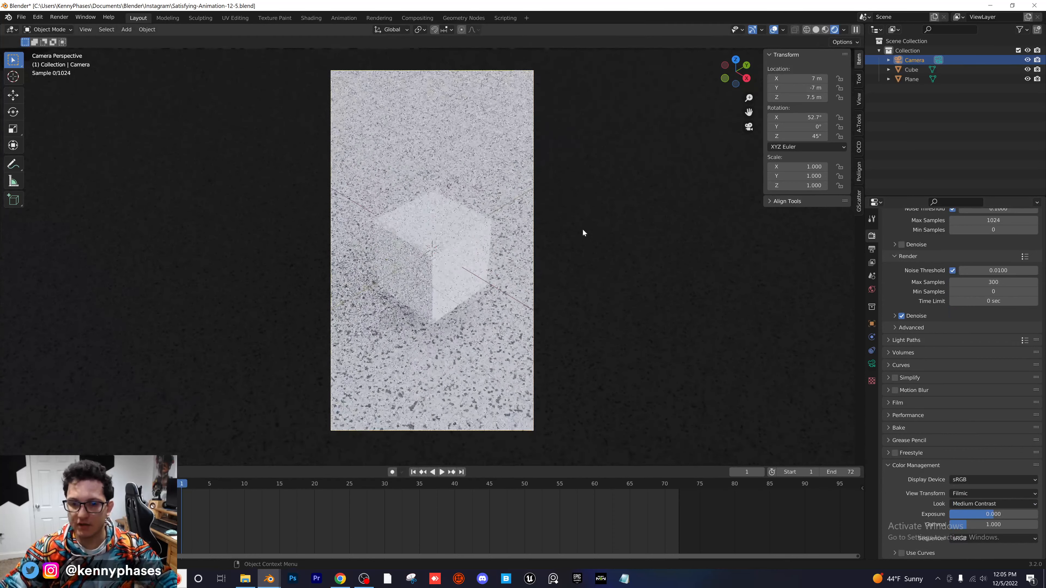
key(ctrl+s)
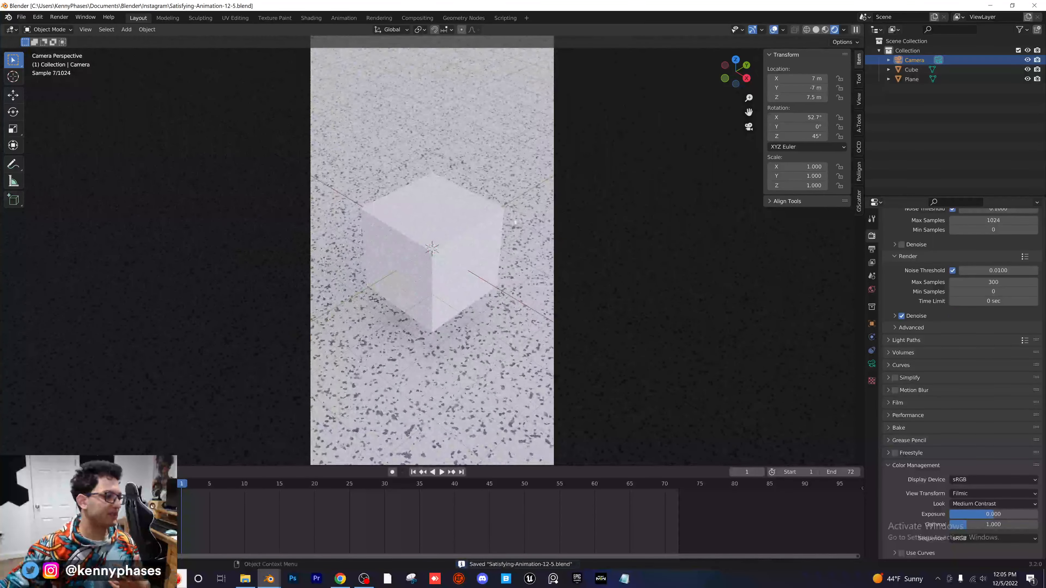
scroll(491, 230, down, 1)
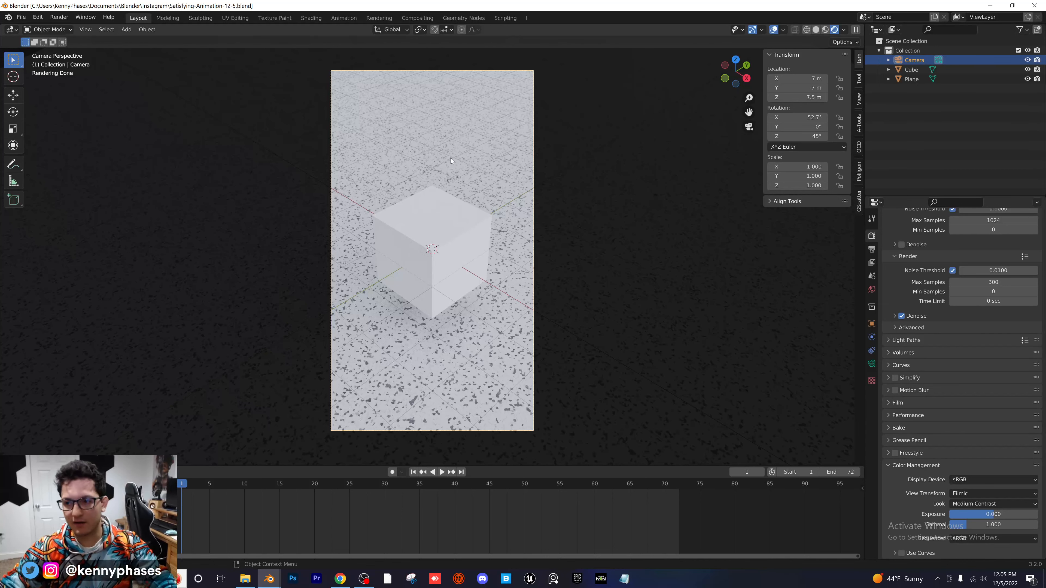
Switch the viewport to solid shading, leave the camera view and select the cube
click(816, 30)
scroll(446, 232, up, 1)
mouse_move(446, 233)
middle_down()
mouse_move(509, 212)
mouse_move(456, 241)
middle_up()
scroll(456, 228, up, 2)
click(456, 229)
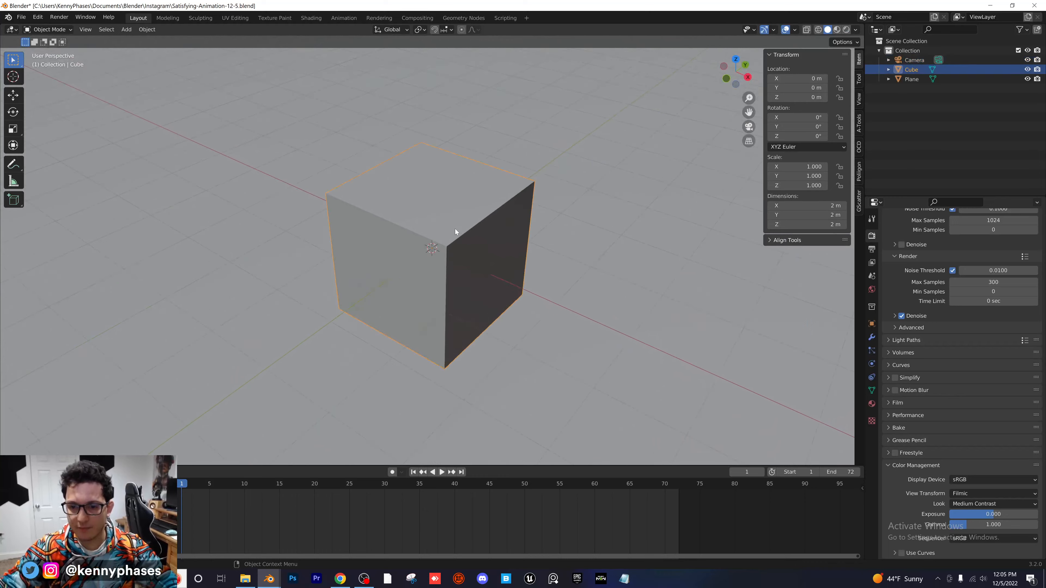
scroll(509, 216, down, 6)
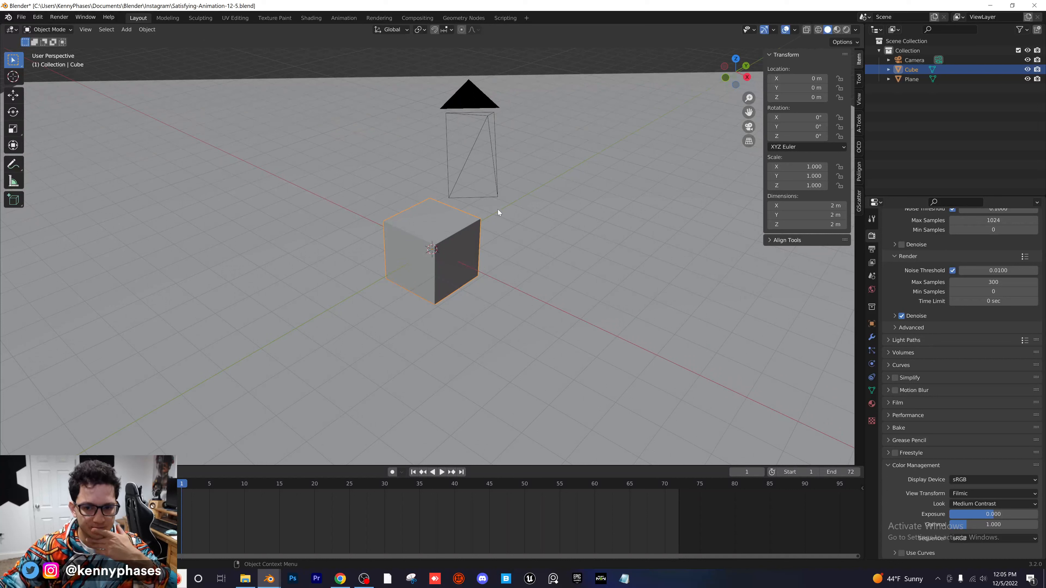
middle_drag(436, 225, 698, 81)
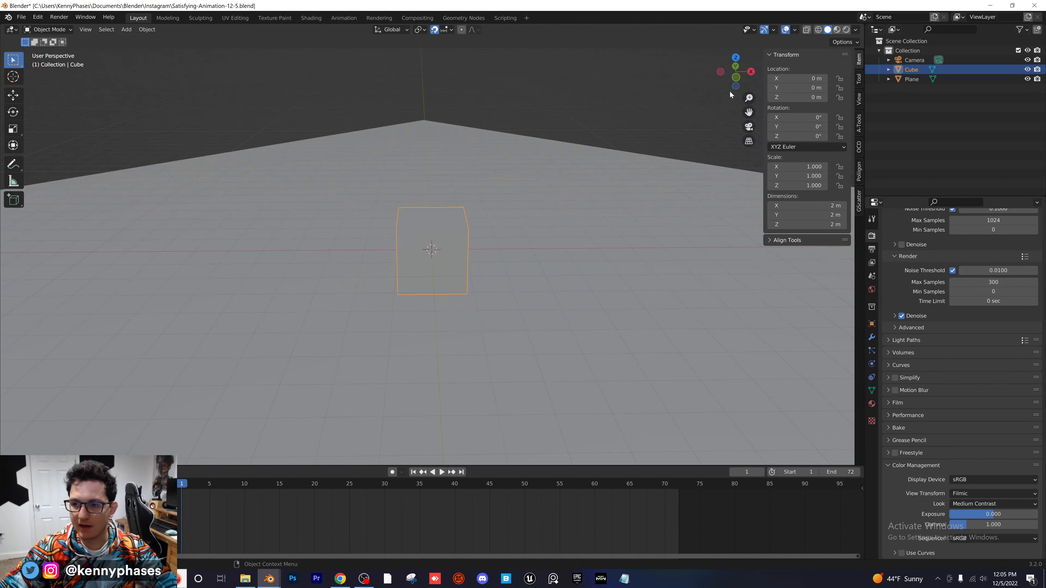
Duplicate the cube in front view and place the copy directly on top of the original, at Z 2 m
click(736, 77)
key(shift+d)
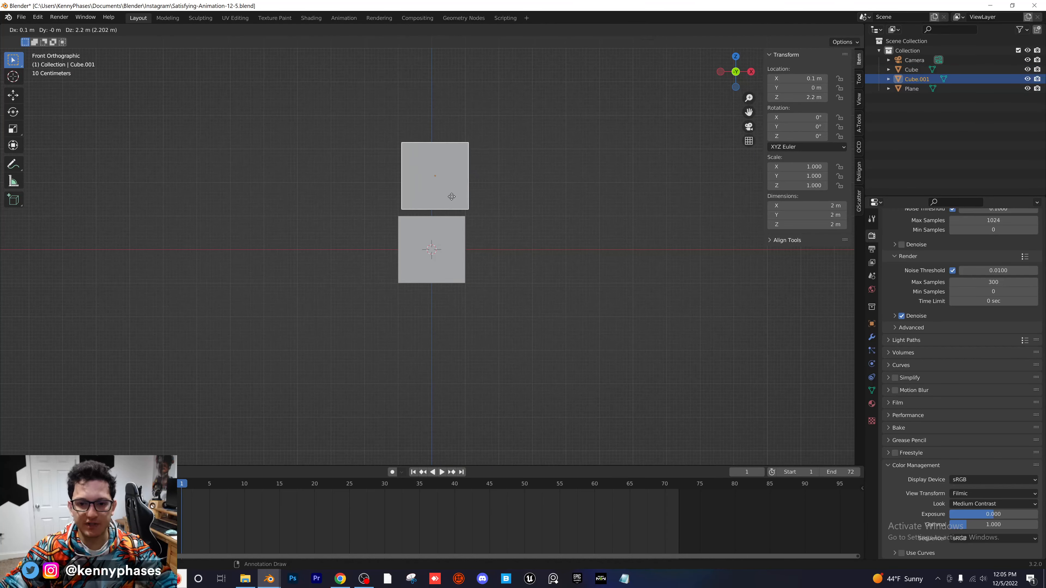
click(444, 202)
middle_drag(444, 202, 635, 170)
Scale the duplicated cube to 0.5 in top view and move it toward the original cube's negative-X, positive-Y corner
click(735, 59)
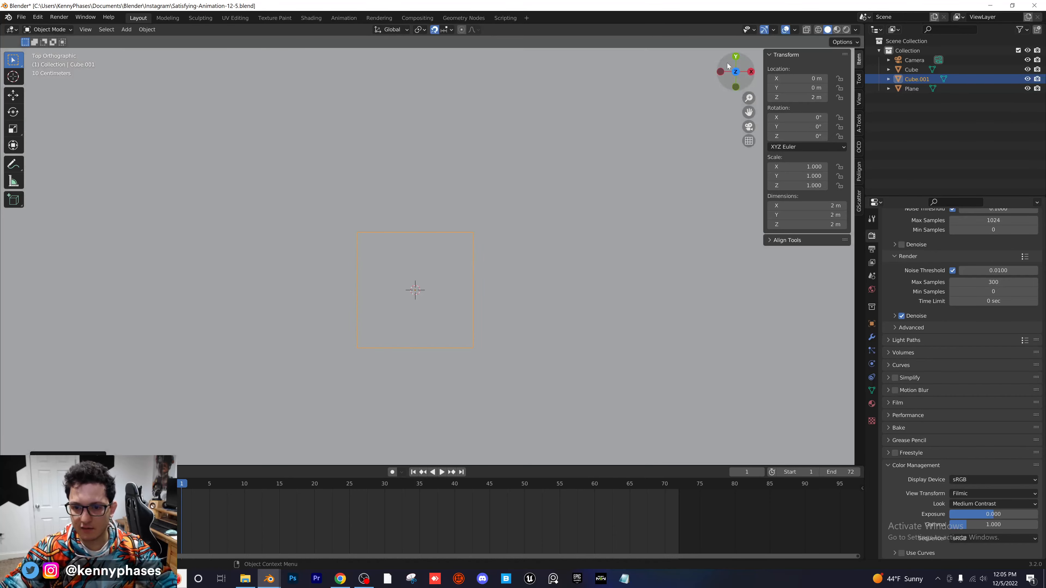
text(s)
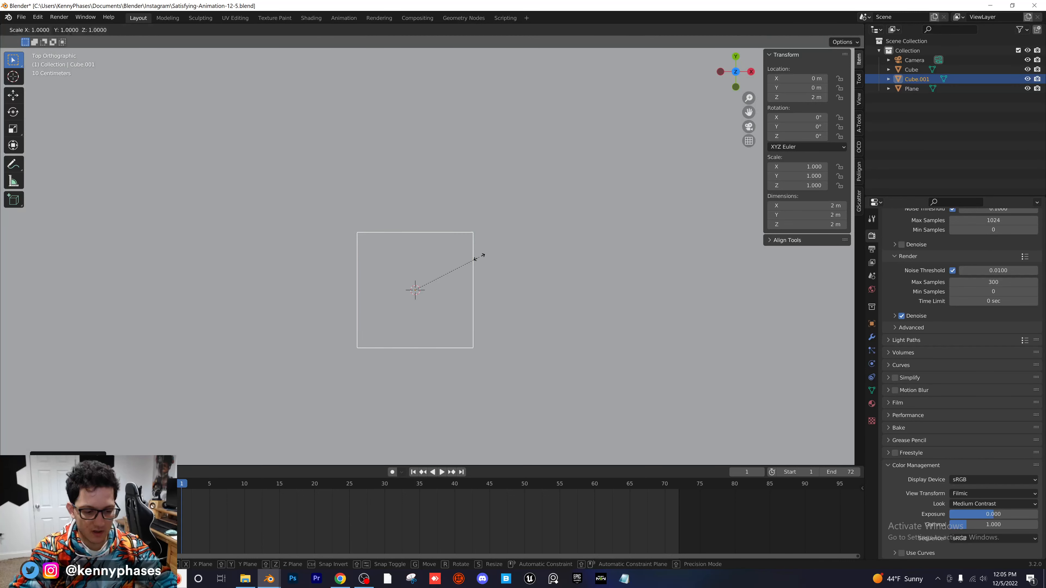
text(.25)
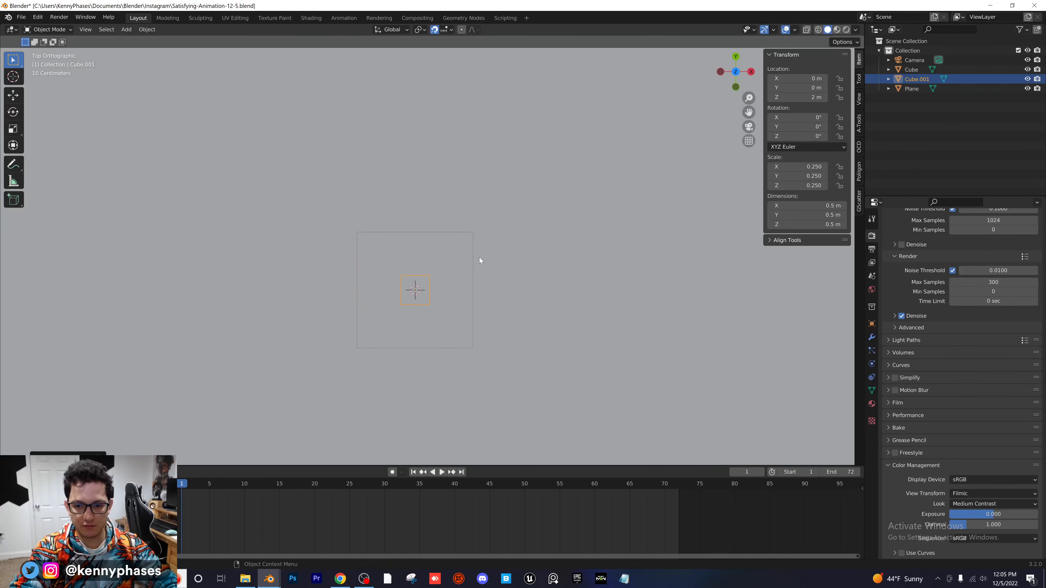
key(BackSpace)
key(BackSpace)
text(5)
key(Return)
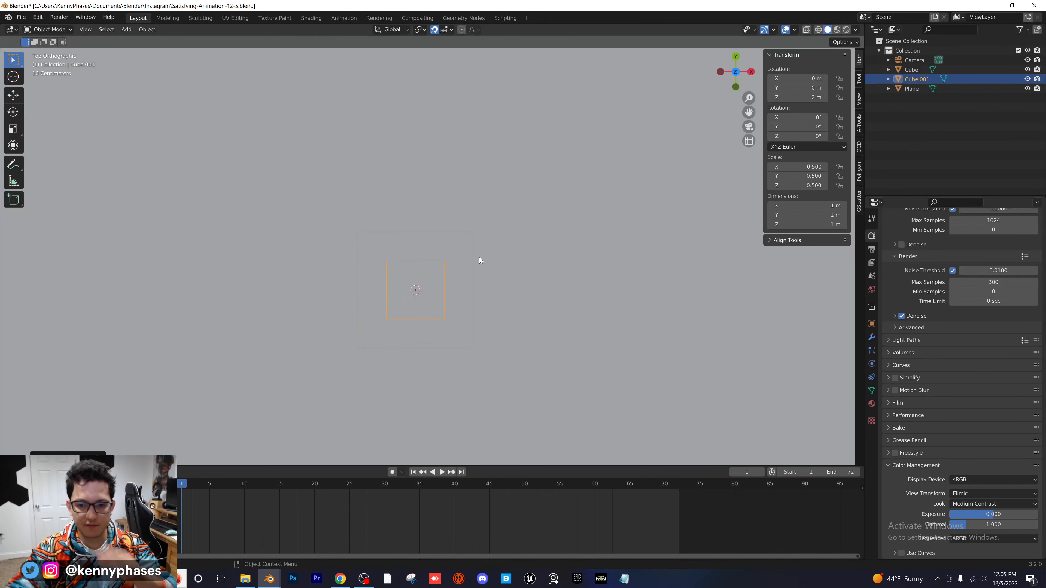
key(g)
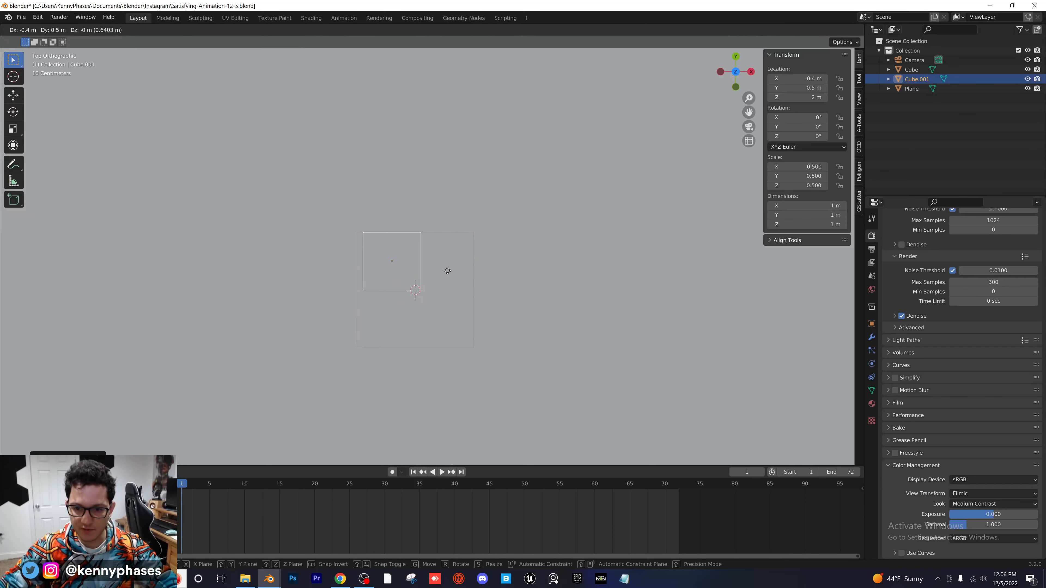
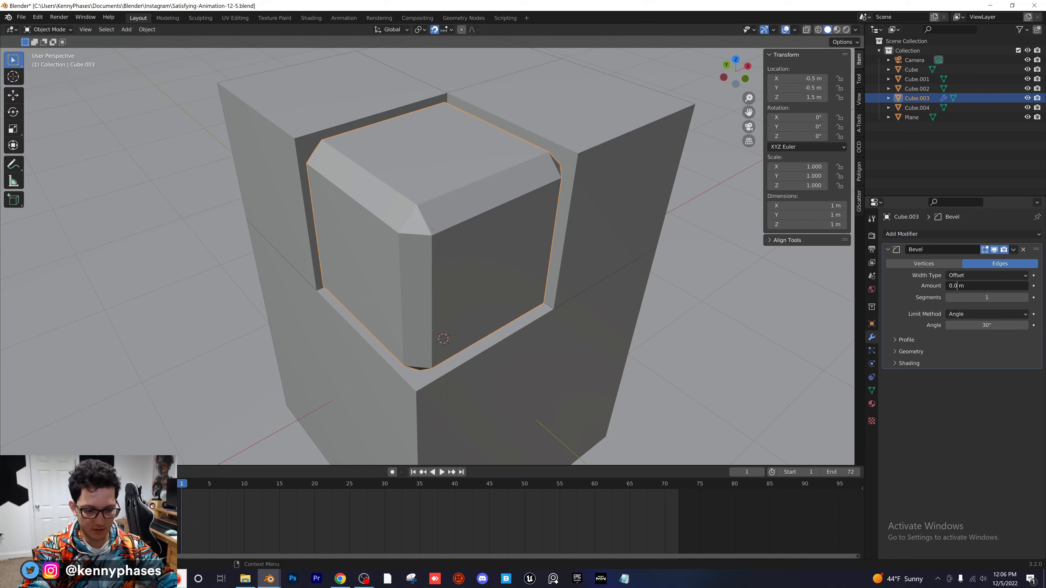
Set the Bevel modifier on the selected small corner cube to an amount of 0.02 m with 2 segments
text(2)
key(Return)
click(1025, 297)
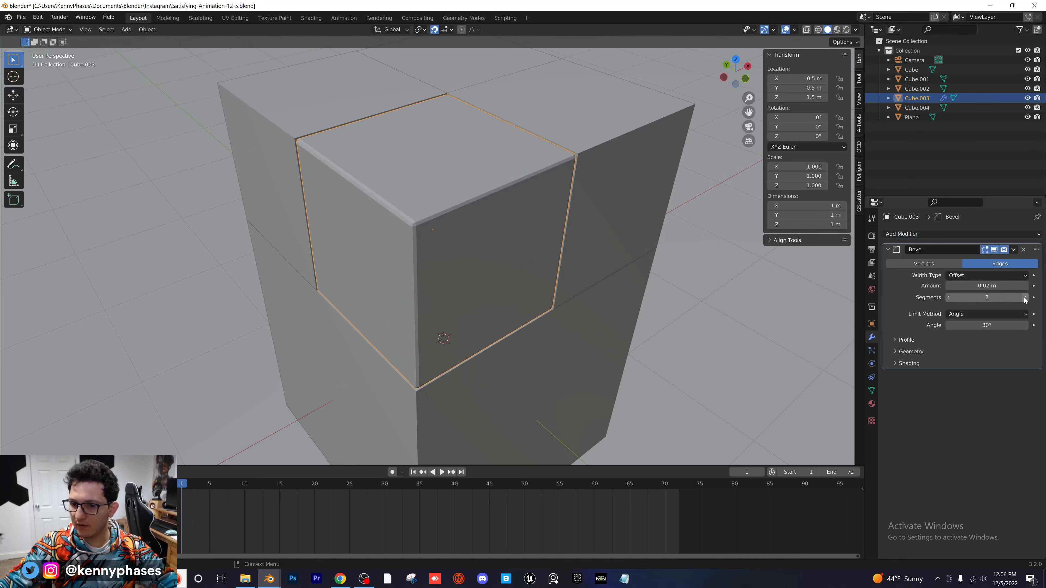
Enable Auto Smooth on the bevelled small cube's normals and shade the cube smooth
click(872, 390)
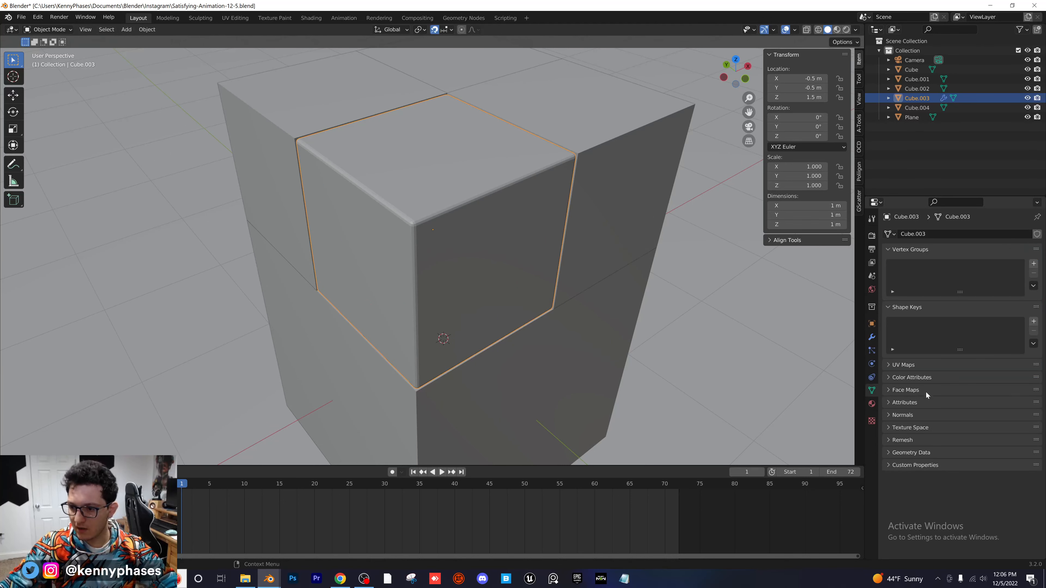
click(902, 415)
click(949, 429)
right_click(546, 246)
click(500, 226)
scroll(502, 226, down, 3)
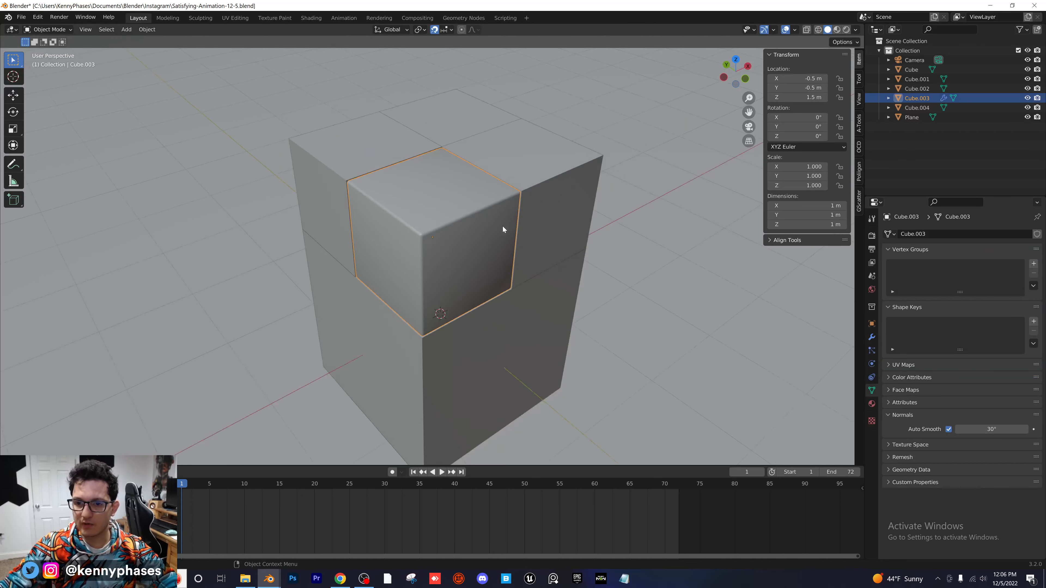
Copy the bevelled cube's modifiers to the other three small cubes
click(514, 191)
shift+click(454, 128)
shift+click(389, 148)
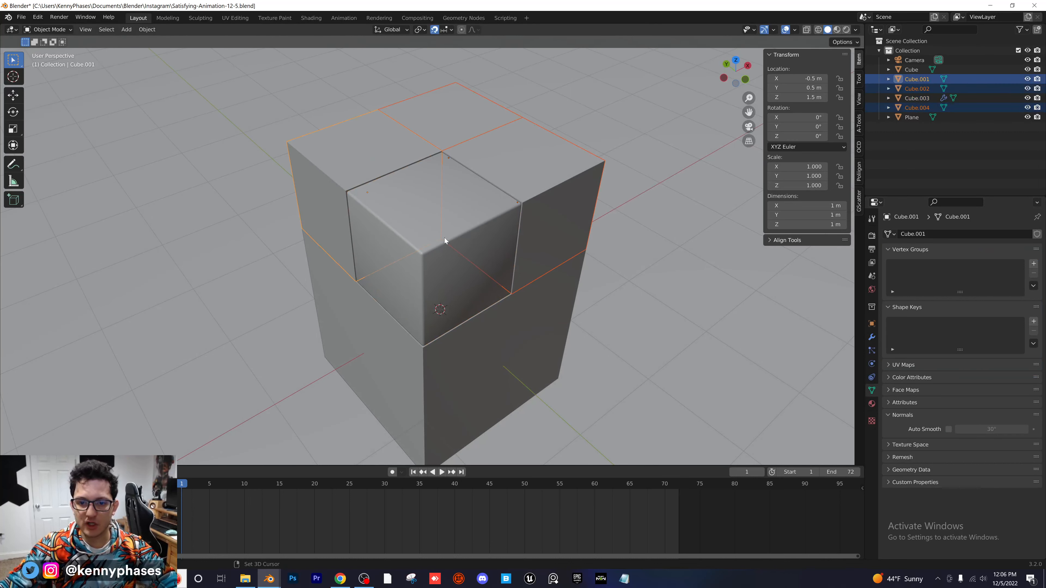
shift+click(493, 247)
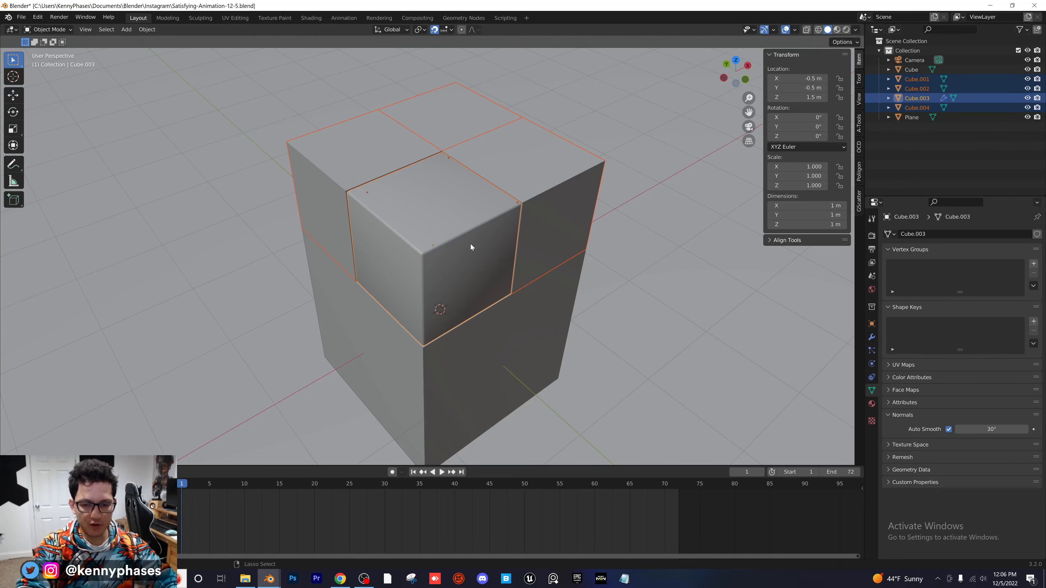
key(ctrl+l)
key(Down)
key(Down)
key(Down)
key(Down)
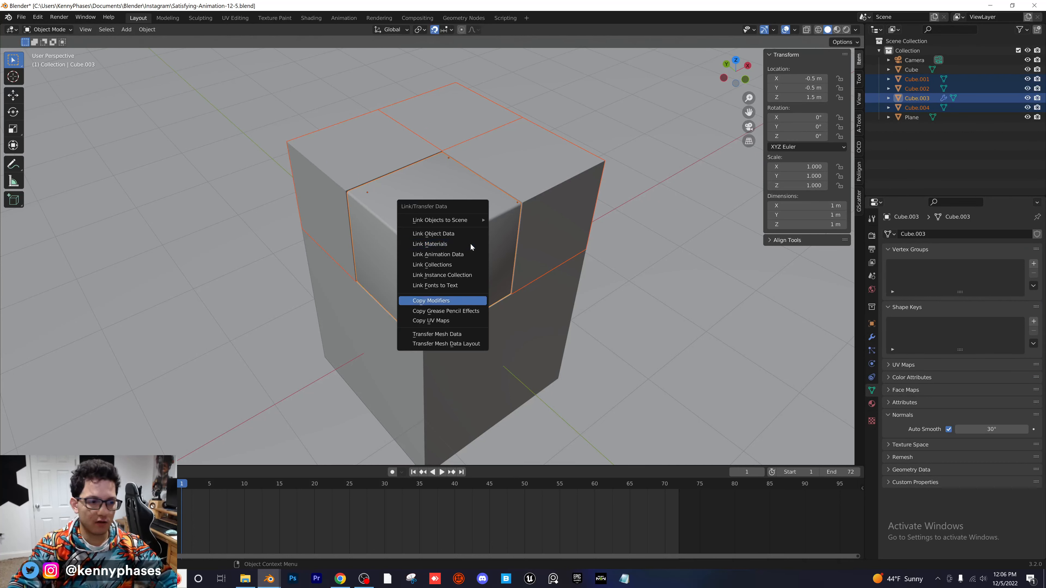
key(Return)
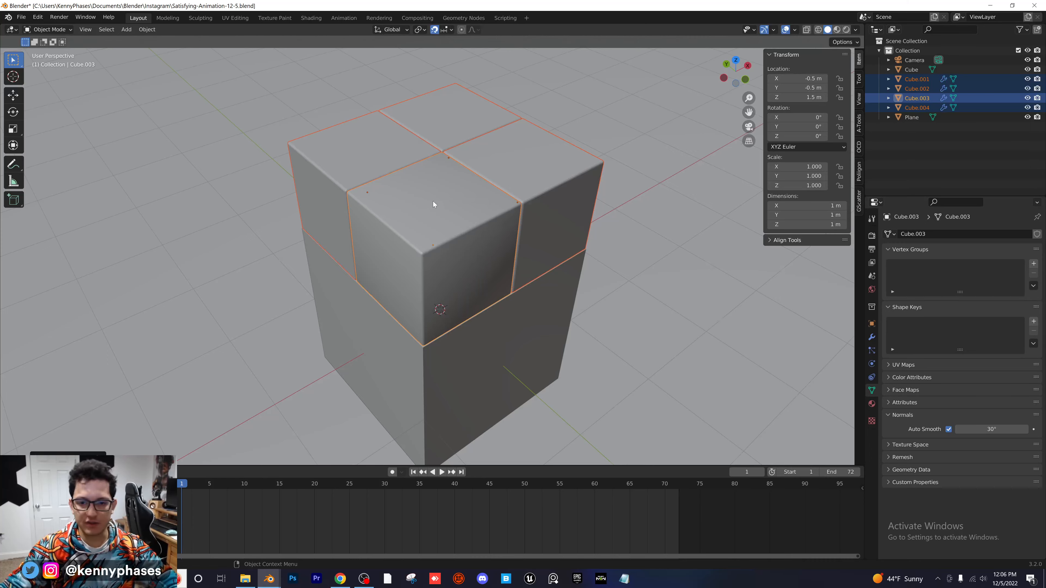
Select the three small cubes still without Auto Smooth and enable it on them at 30°
middle_drag(433, 201, 386, 189)
click(564, 203)
click(527, 206)
middle_drag(527, 206, 479, 202)
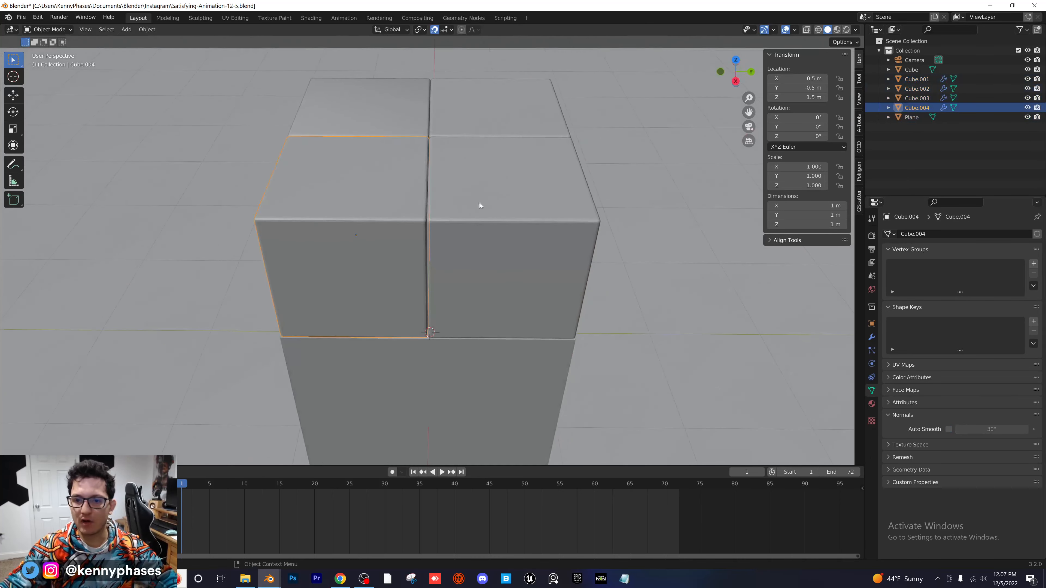
scroll(460, 140, up, 2)
shift+click(463, 99)
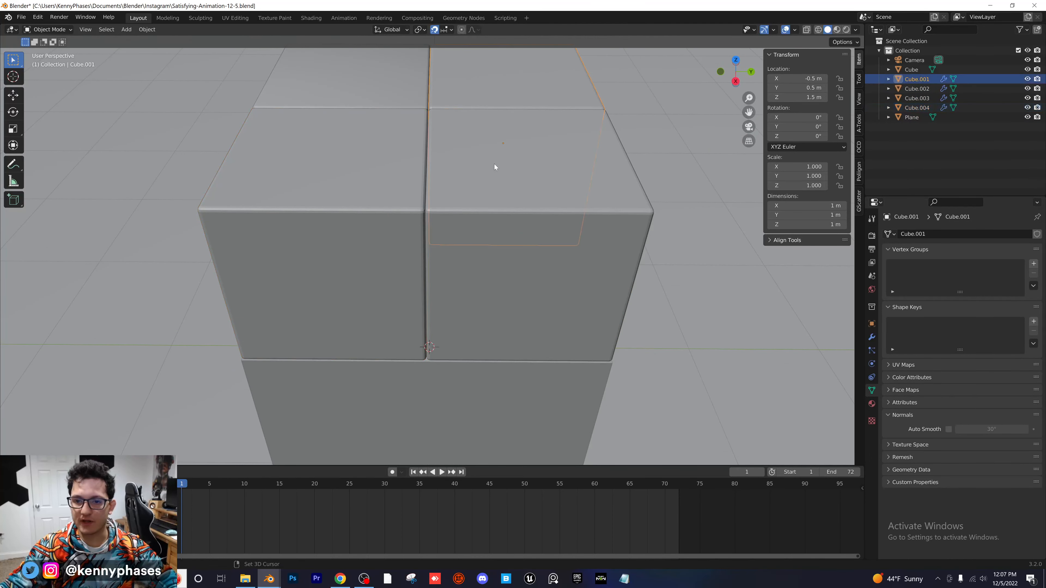
shift+click(495, 164)
scroll(384, 184, down, 3)
middle_drag(401, 188, 382, 189)
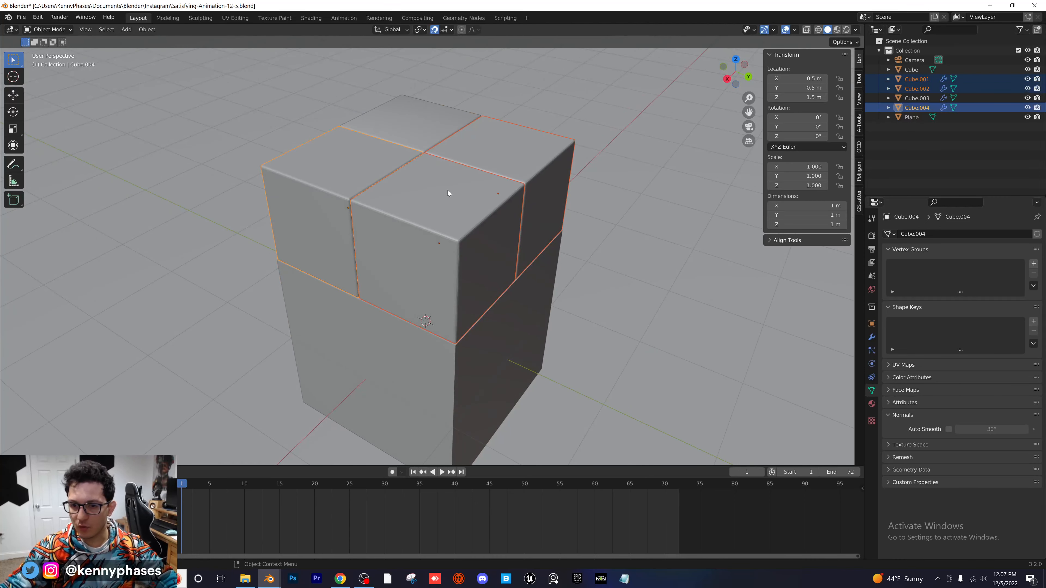
click(948, 430)
scroll(403, 240, up, 1)
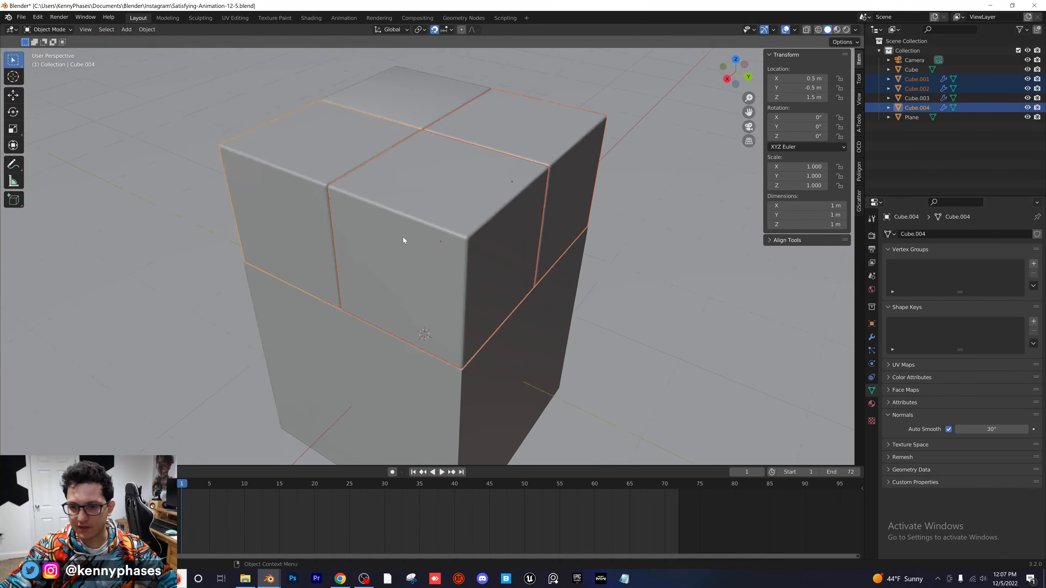
Shade the same three small cubes smooth
click(535, 263)
click(445, 206)
click(395, 196)
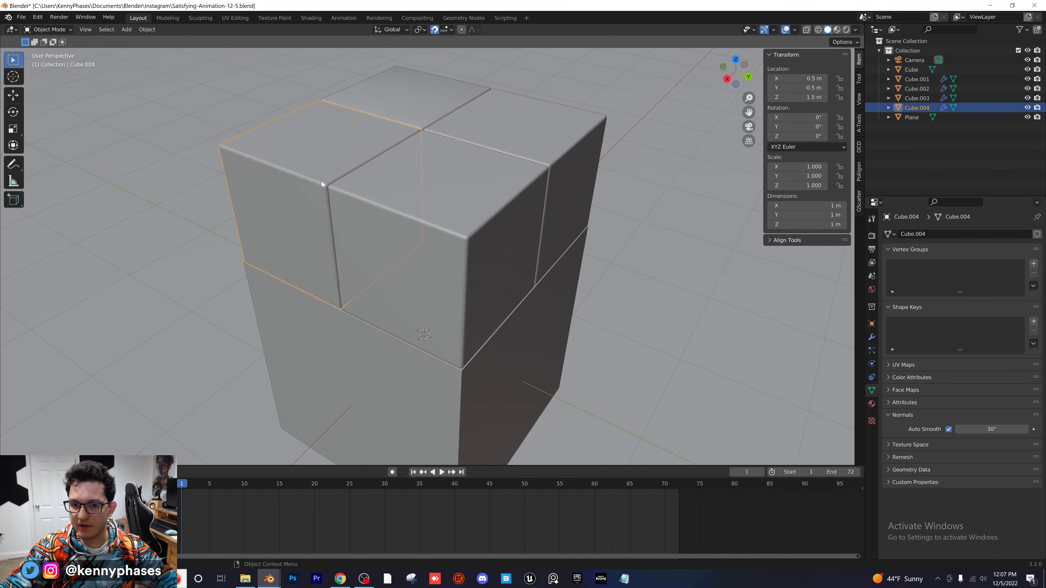
shift+click(395, 196)
shift+click(479, 140)
right_click(424, 123)
click(437, 136)
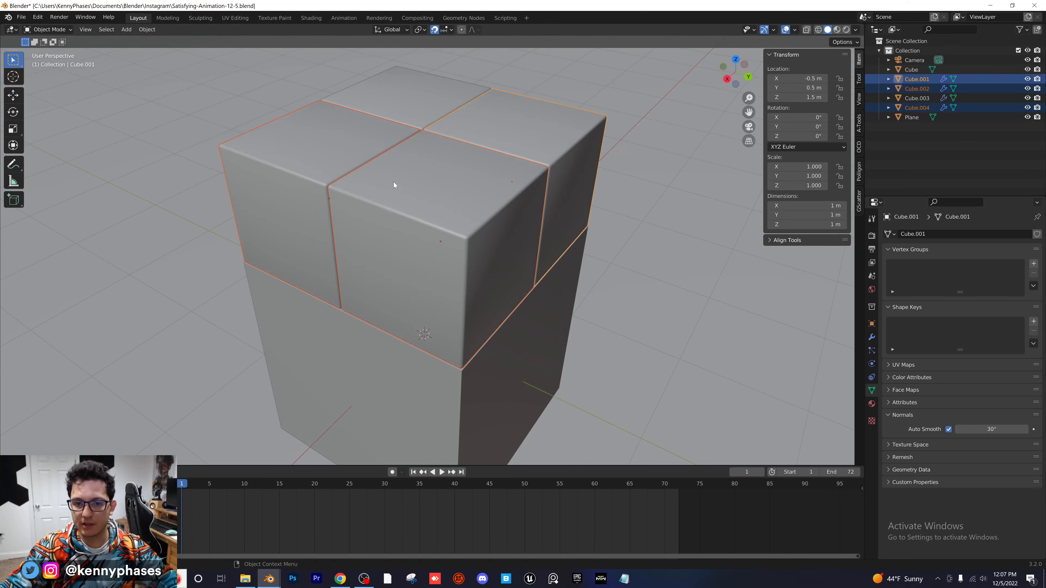
middle_drag(397, 182, 406, 219)
scroll(405, 219, down, 2)
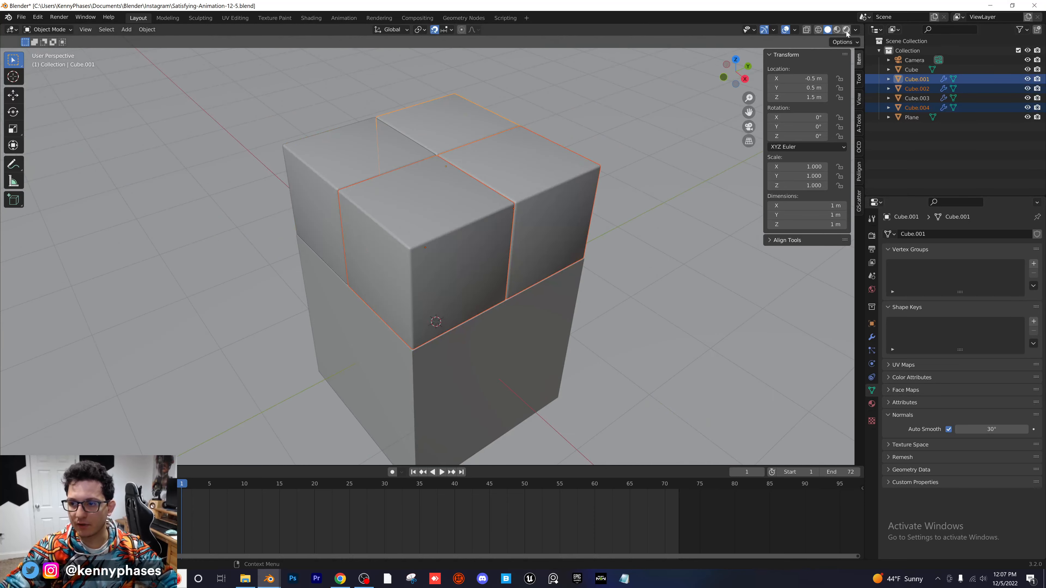
In rendered shading, replace the material of the small cube at positive X, negative Y with a new one: Metallic 1.000, Roughness 0.254
middle_drag(654, 175, 673, 222)
key(z)
click(916, 107)
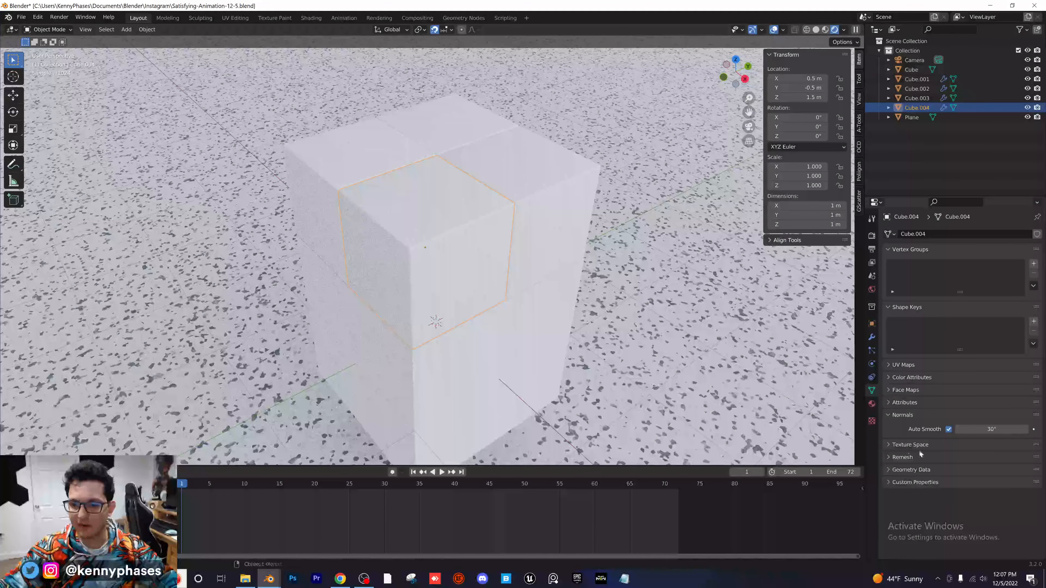
click(872, 404)
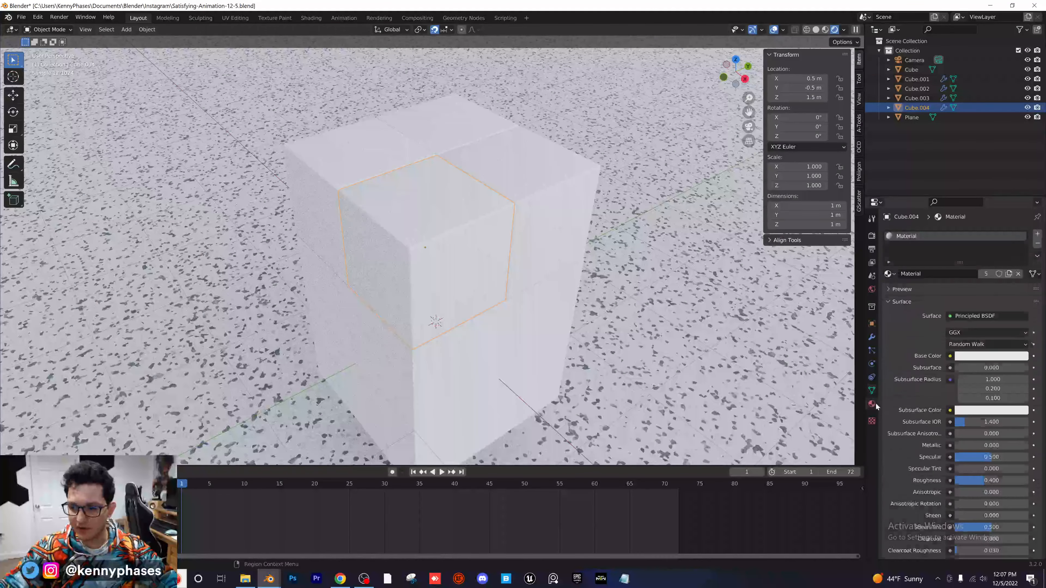
click(1018, 273)
click(1010, 273)
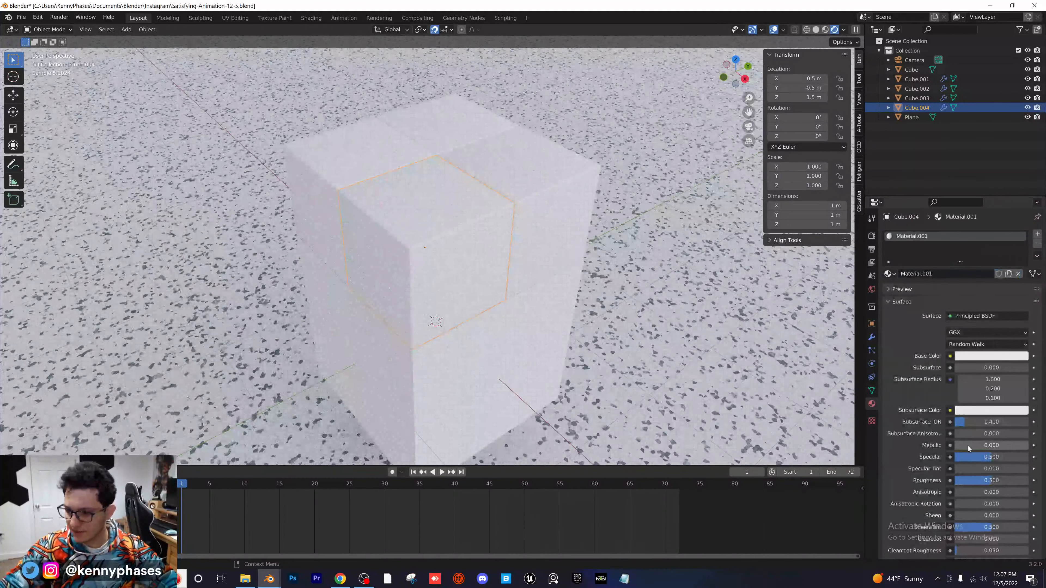
drag(988, 445, 1025, 447)
drag(997, 480, 978, 481)
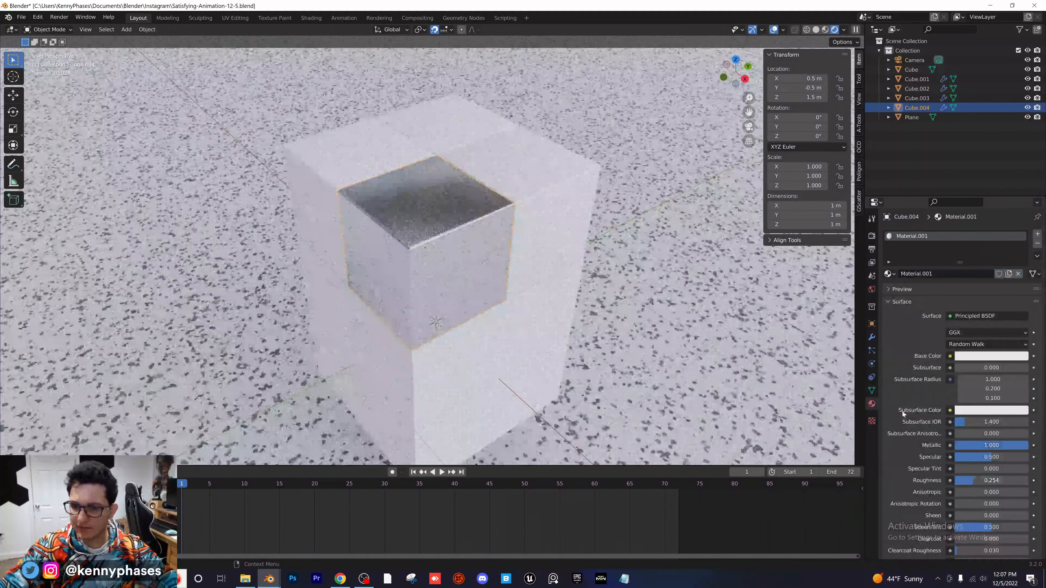
Link the metallic cube's material to the other three small cubes
shift+click(458, 134)
shift+click(342, 152)
shift+click(556, 173)
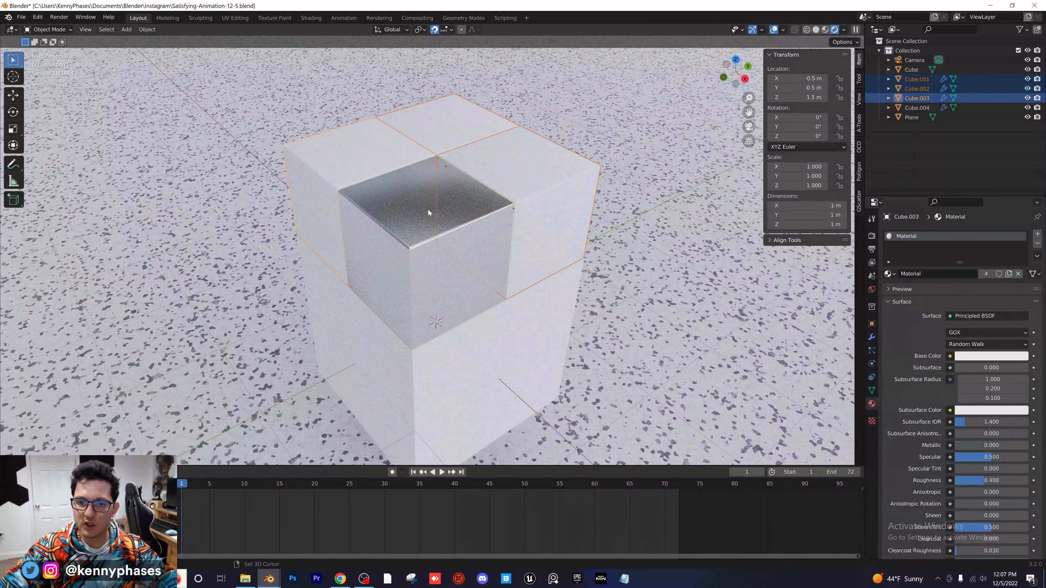
shift+click(424, 214)
key(ctrl+l)
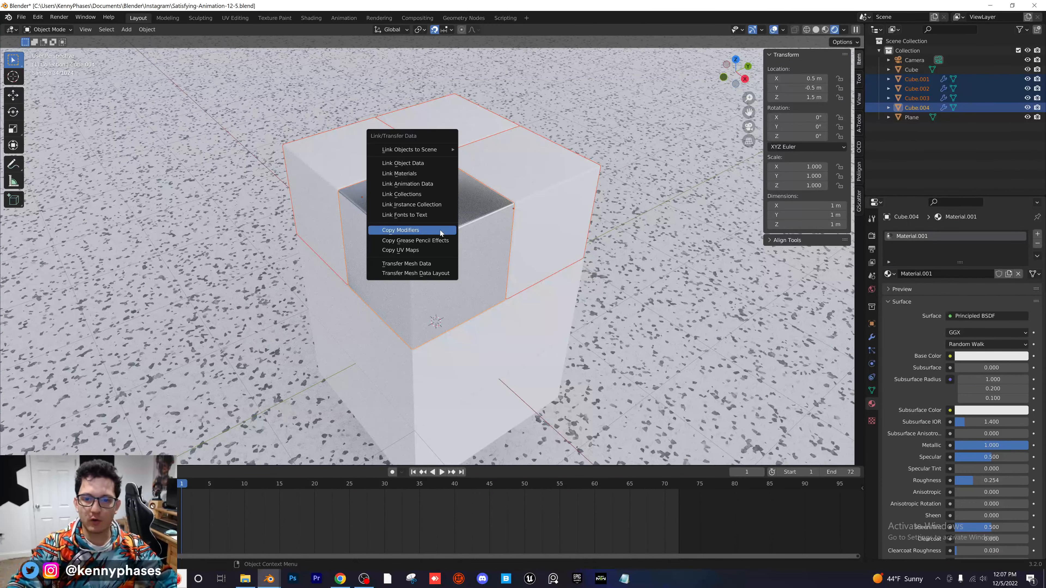
click(399, 173)
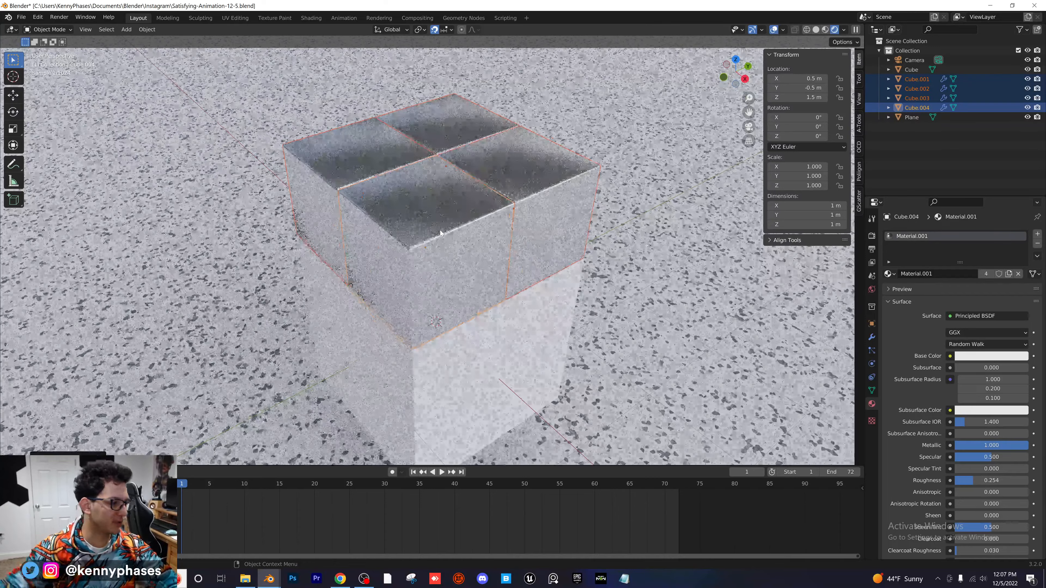
Return to the camera view and save the file
key(KP_0)
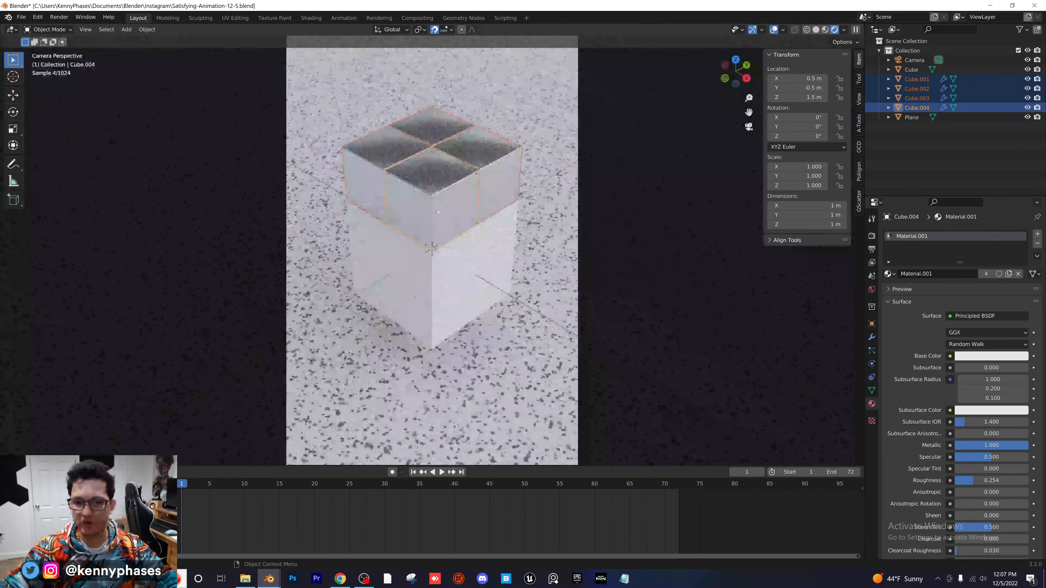
click(440, 190)
key(ctrl+s)
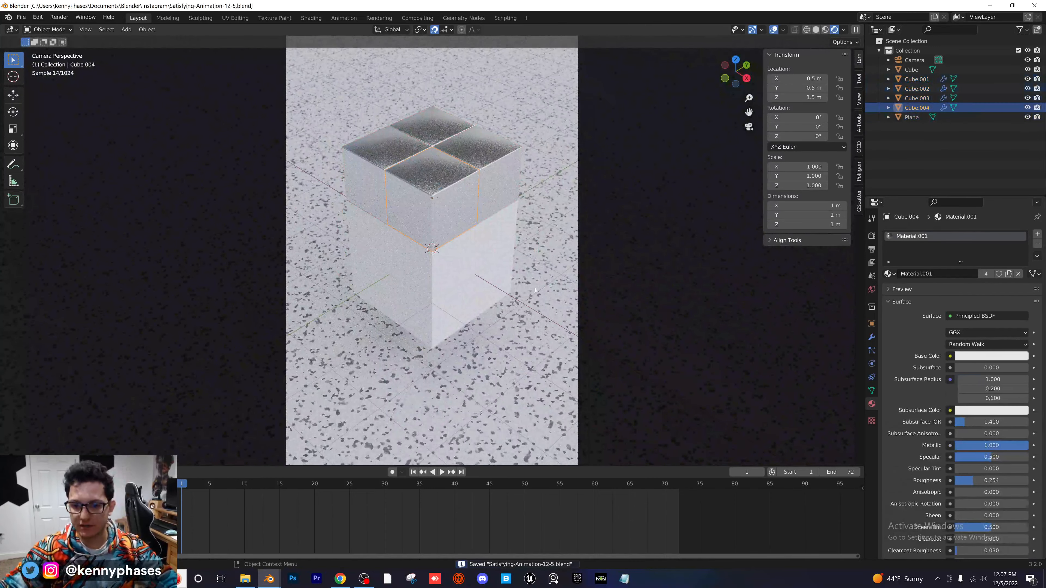
Raise the terrazzo plane in front view to the main cube's underside, at Z about -1.01 m, then save from camera view
click(549, 343)
key(KP_1)
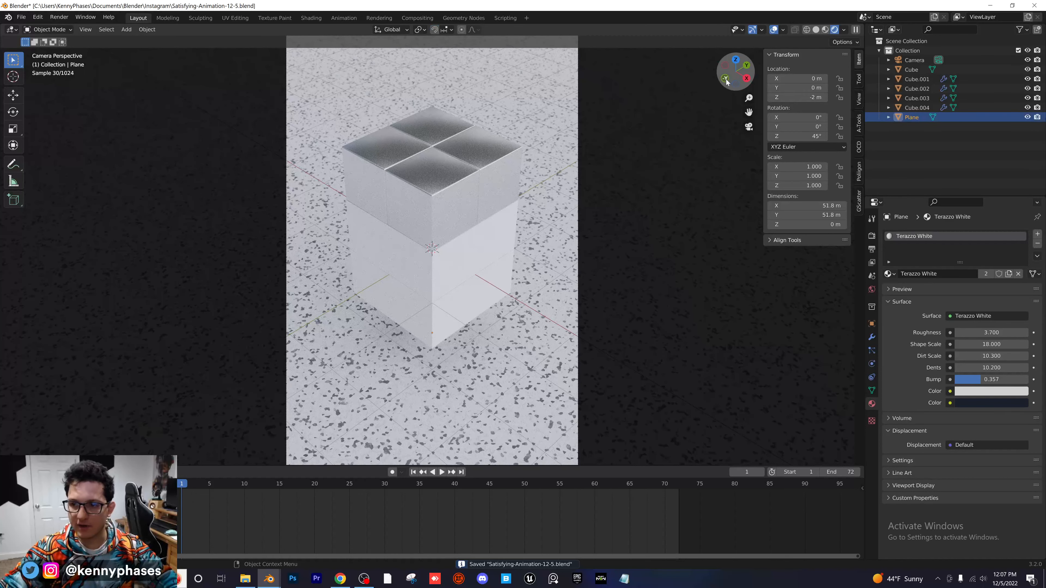
key(g)
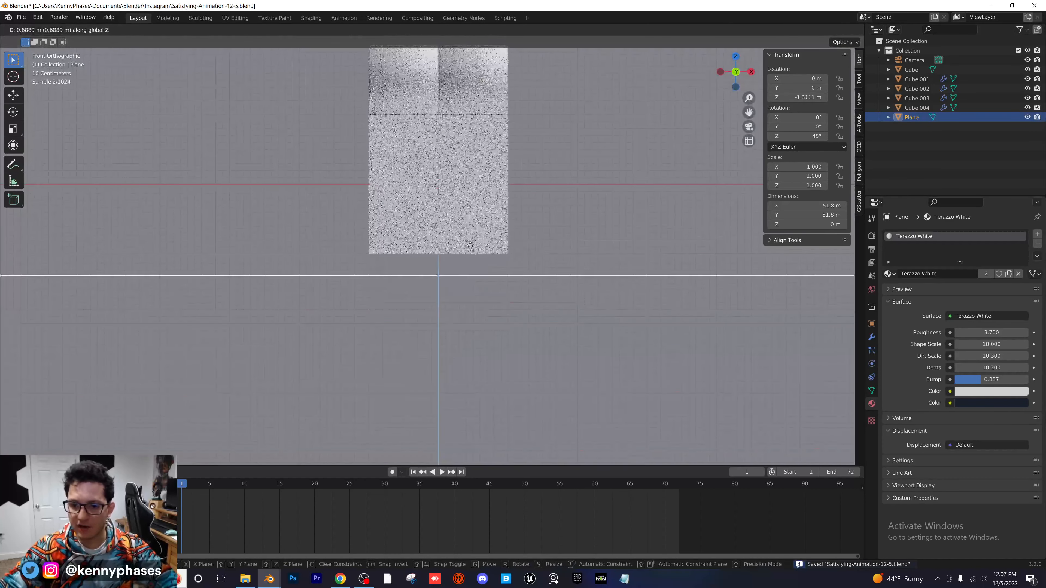
key(z)
click(433, 228)
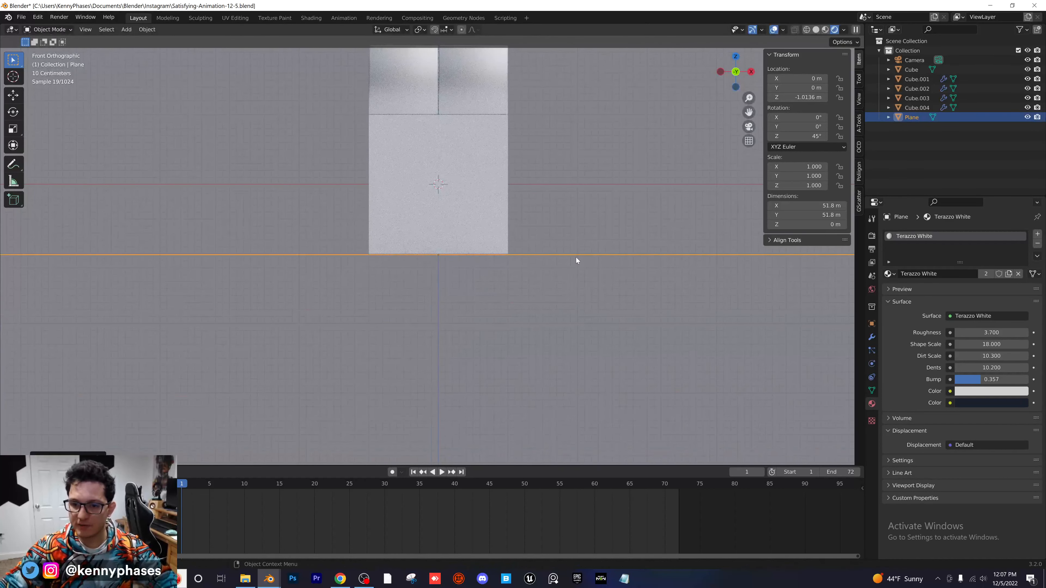
key(KP_0)
scroll(403, 250, down, 2)
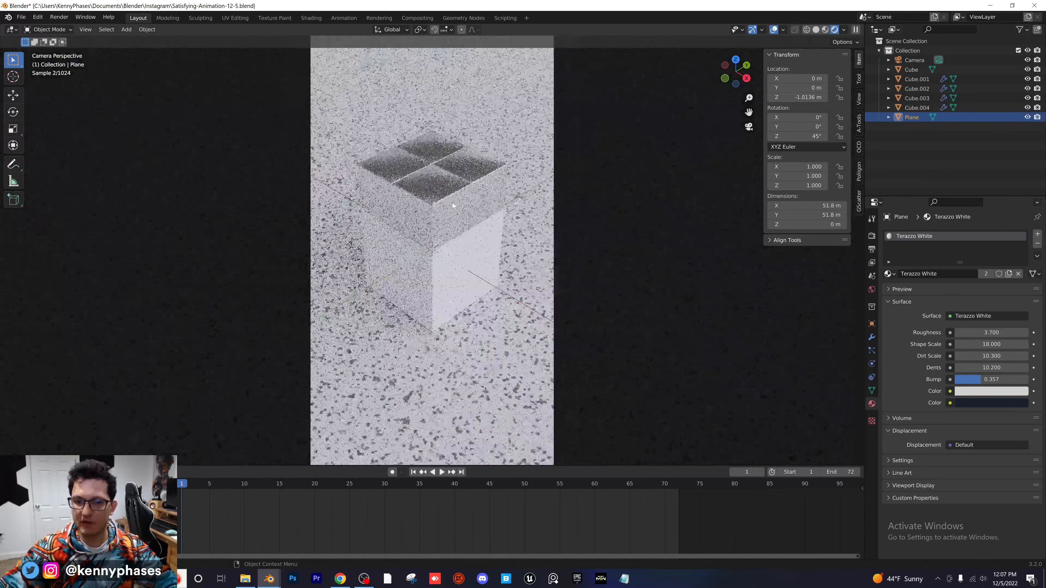
key(ctrl+s)
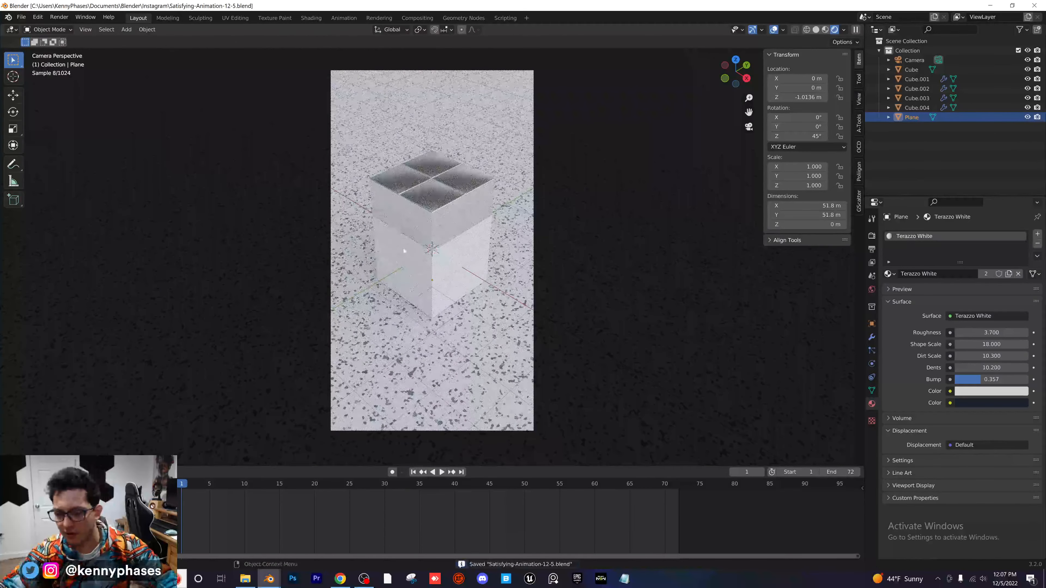
Set the base color of the small cubes' shared metallic material to light blue
scroll(403, 250, up, 2)
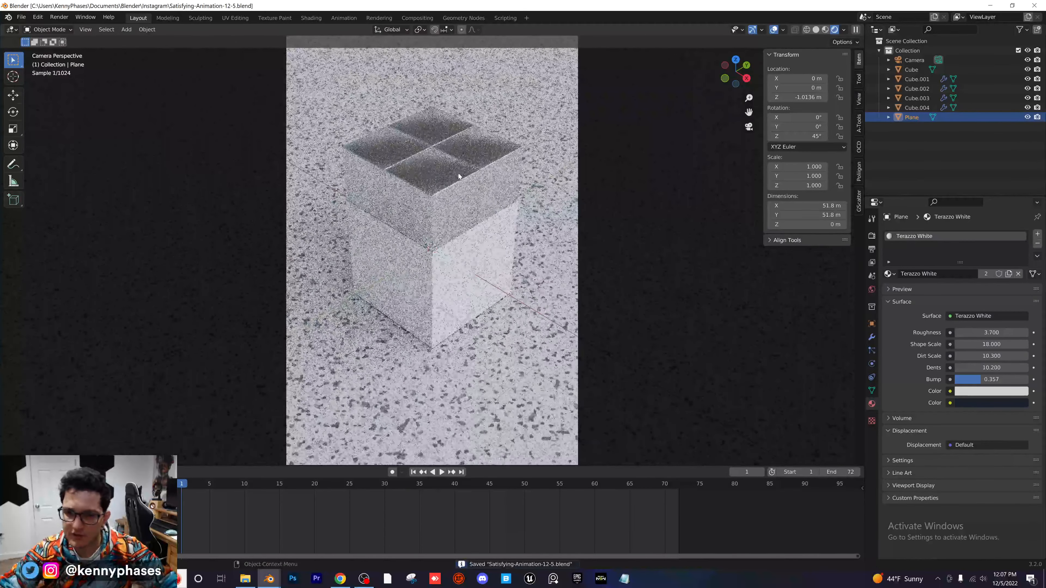
click(453, 177)
click(991, 356)
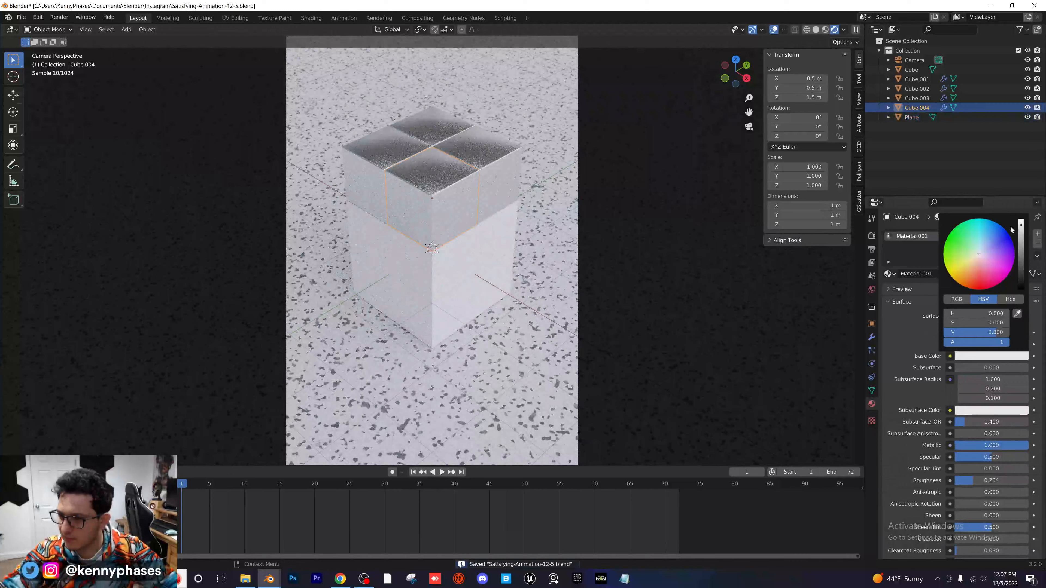
click(987, 234)
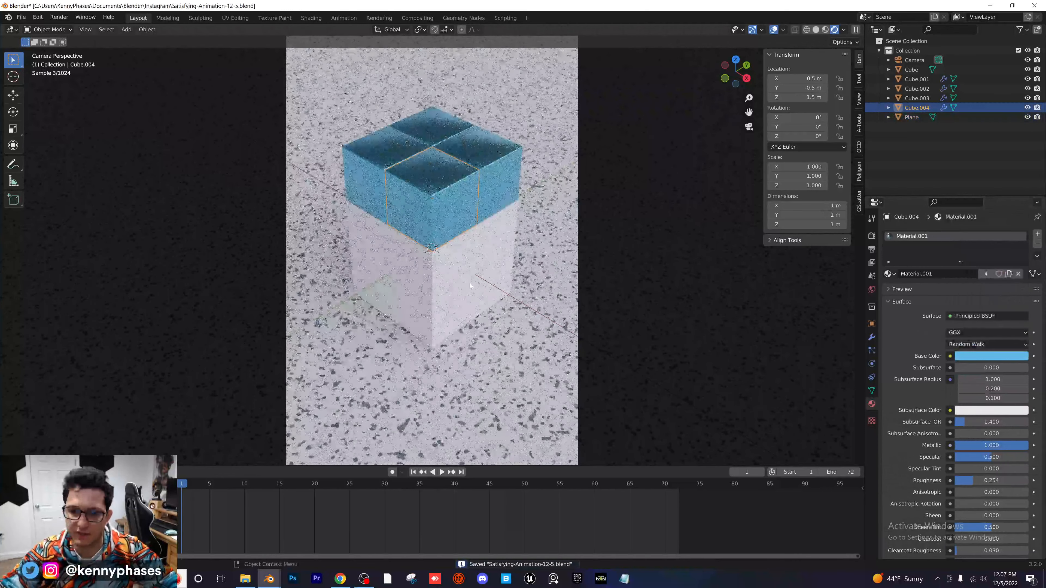
Examine the coloured cubes up close in the camera view and look over the Cycles render properties
click(421, 267)
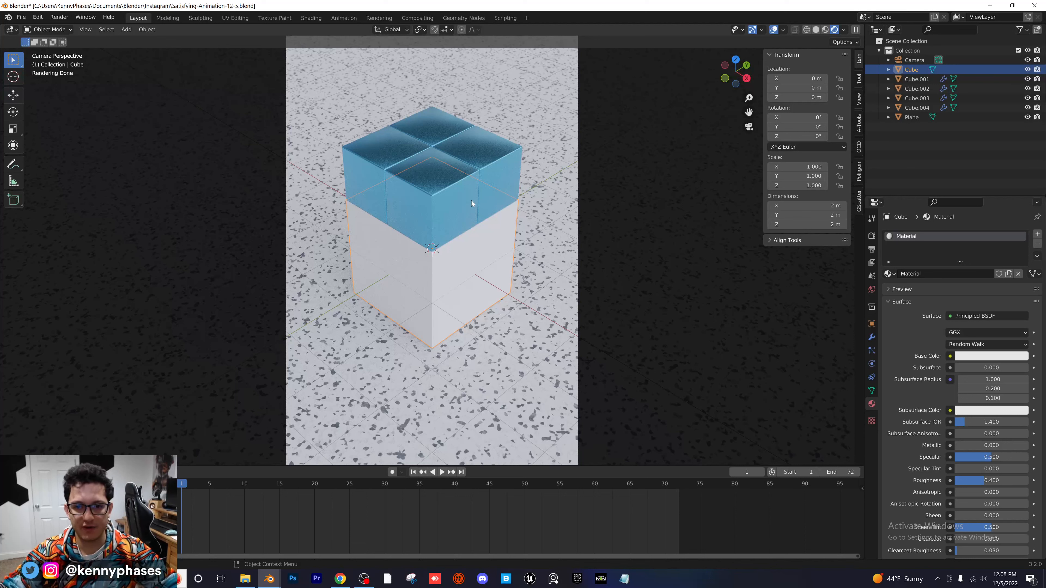
scroll(446, 248, up, 1)
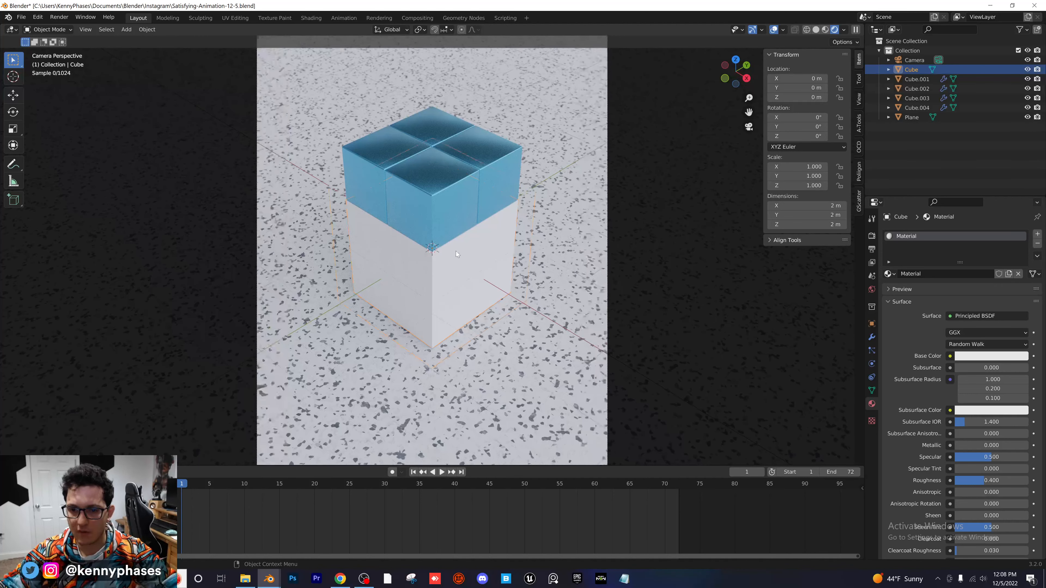
scroll(439, 215, up, 1)
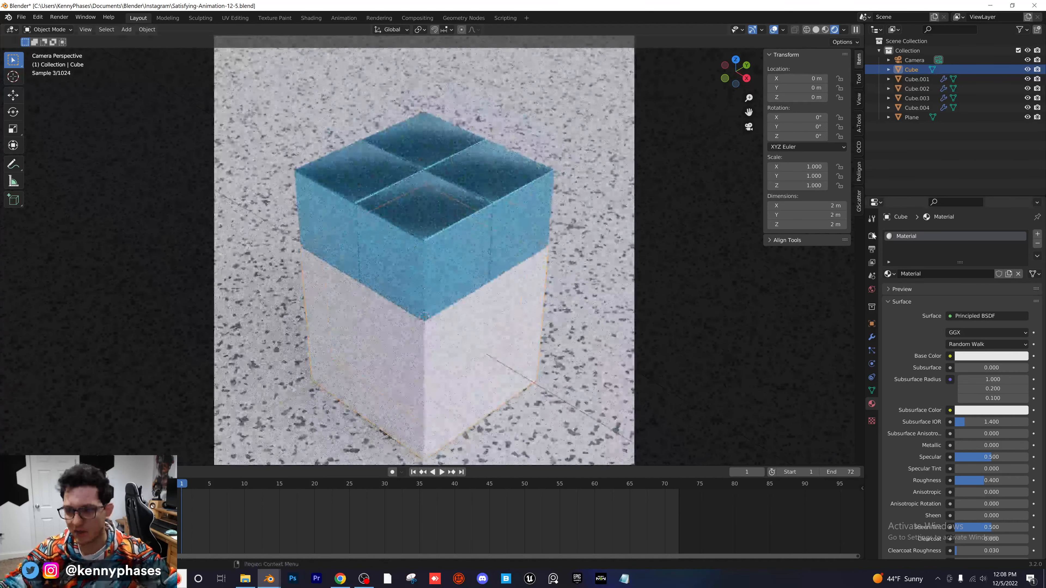
click(872, 235)
click(872, 249)
click(872, 235)
click(872, 249)
click(872, 235)
scroll(464, 262, up, 1)
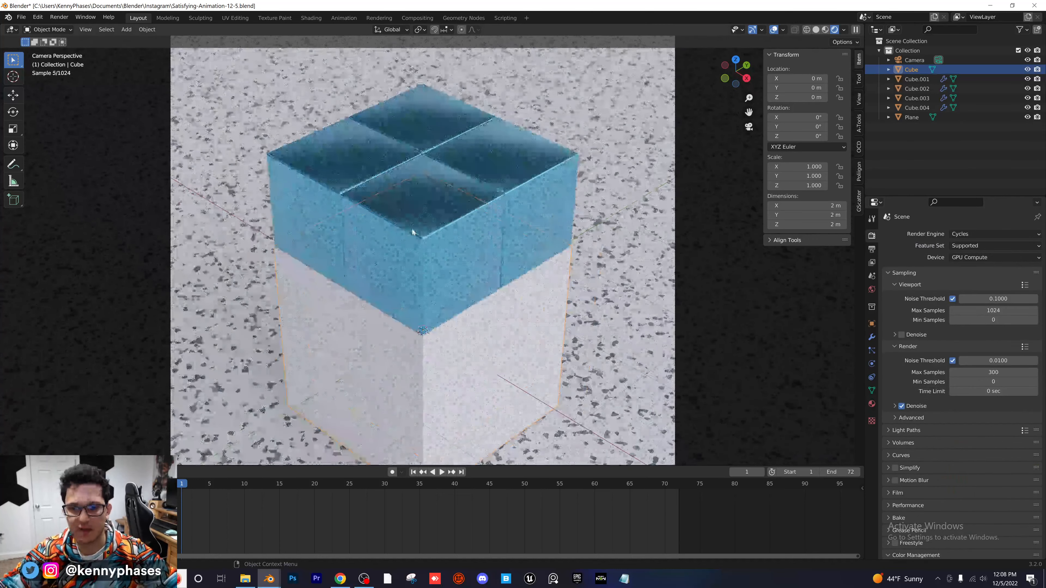
click(460, 215)
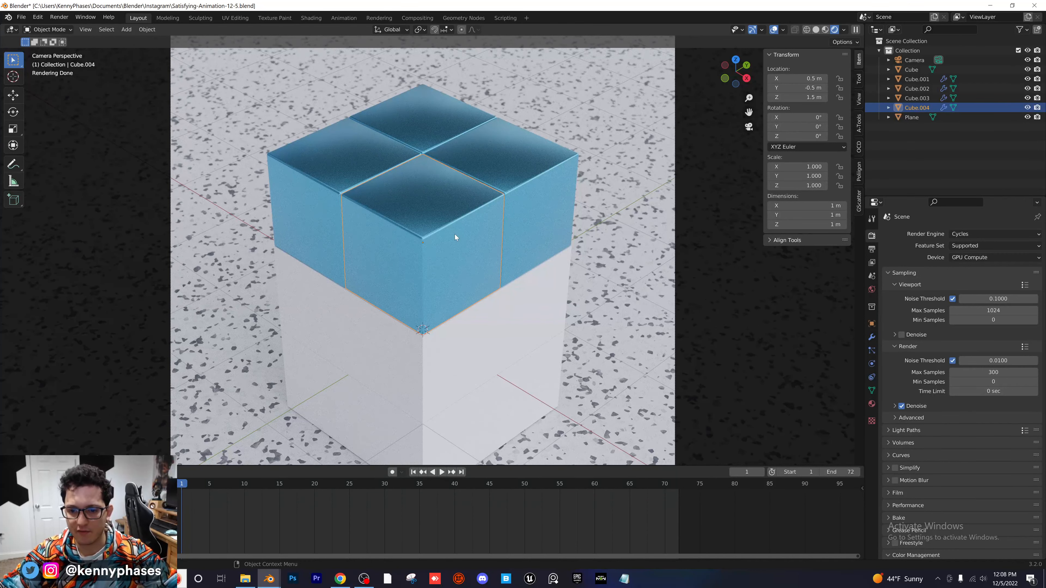
Add a Bevel modifier with 0.1 m amount and 3 segments to the main cube, and shade the cube smooth
click(527, 326)
scroll(498, 327, down, 1)
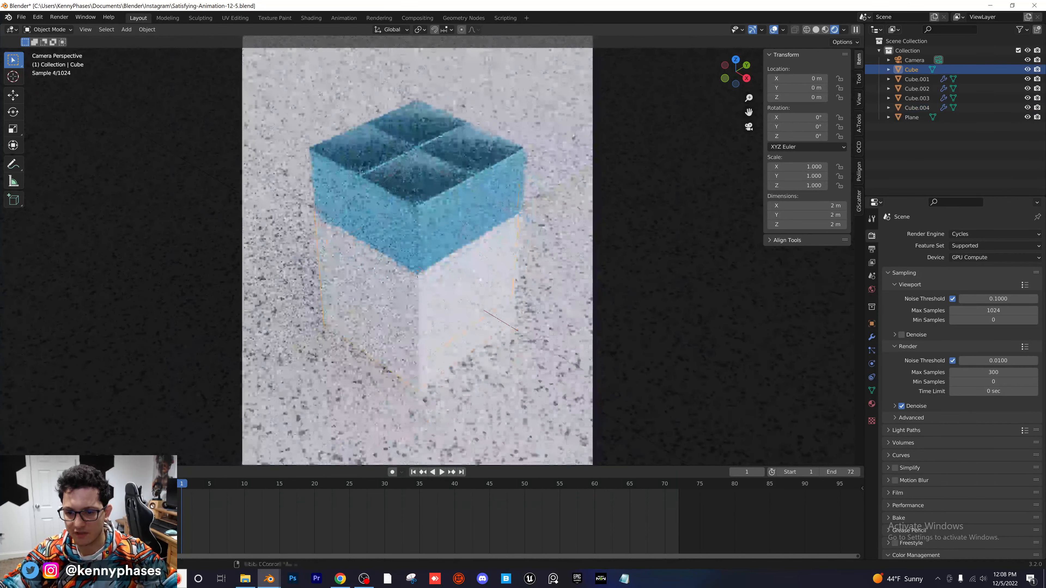
click(872, 337)
click(923, 234)
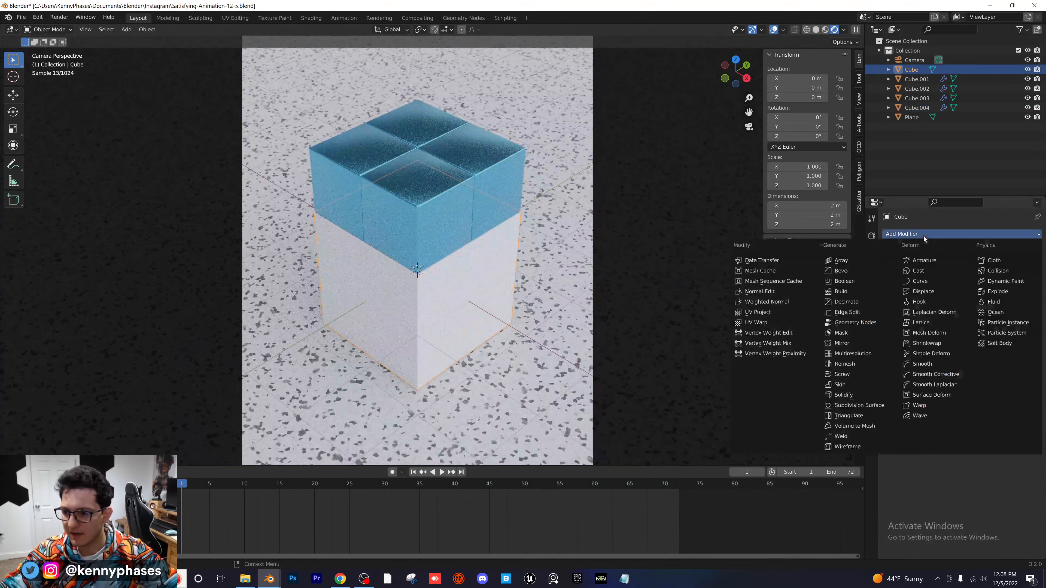
click(867, 274)
scroll(407, 298, up, 1)
shift+middle_drag(407, 298, 395, 273)
click(1025, 298)
click(1025, 298)
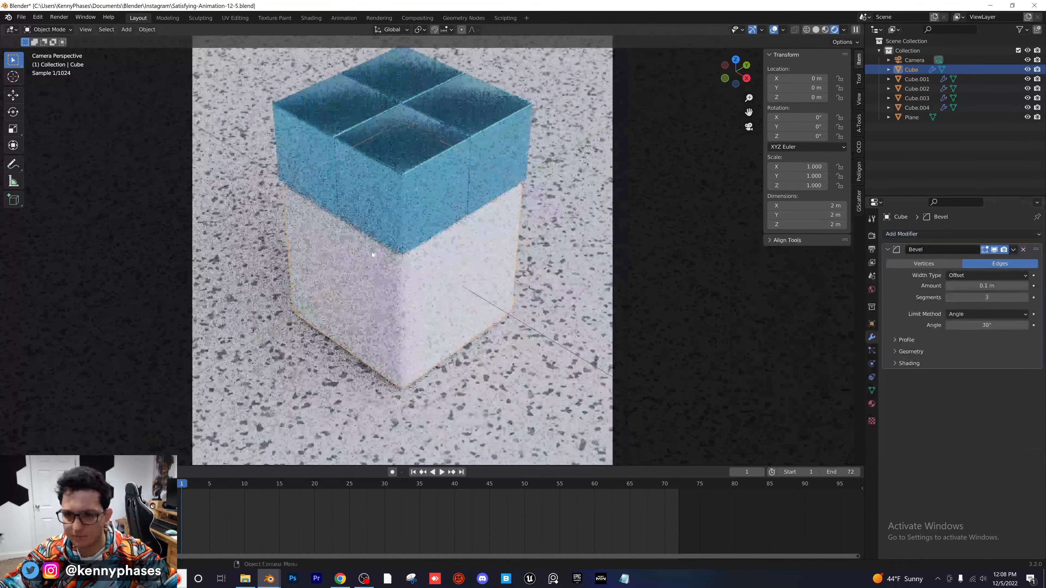
right_click(389, 260)
click(389, 260)
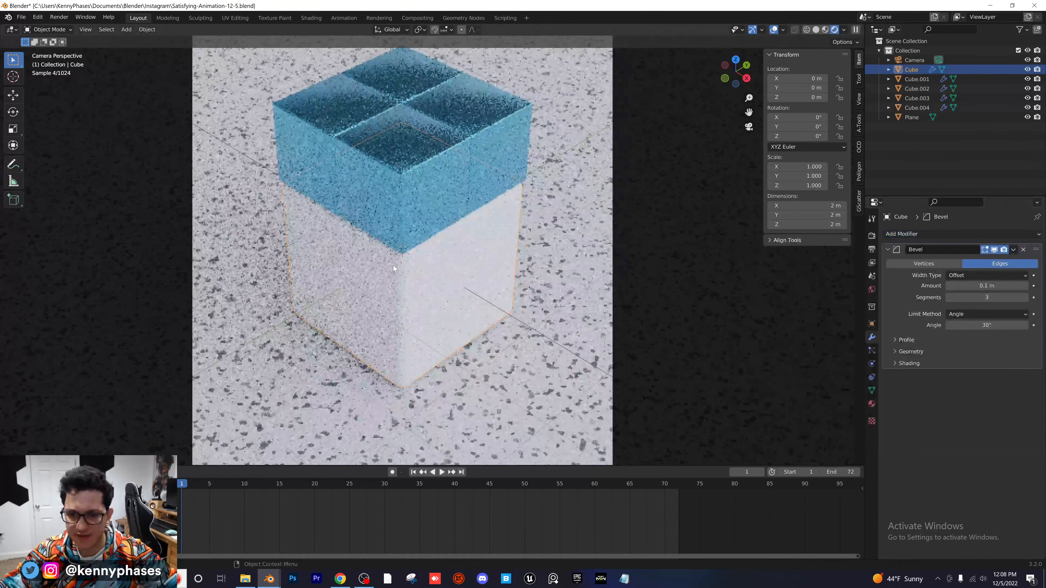
Try a metallic finish on the main cube's white material and judge it against the terrazzo floor in camera view
click(872, 404)
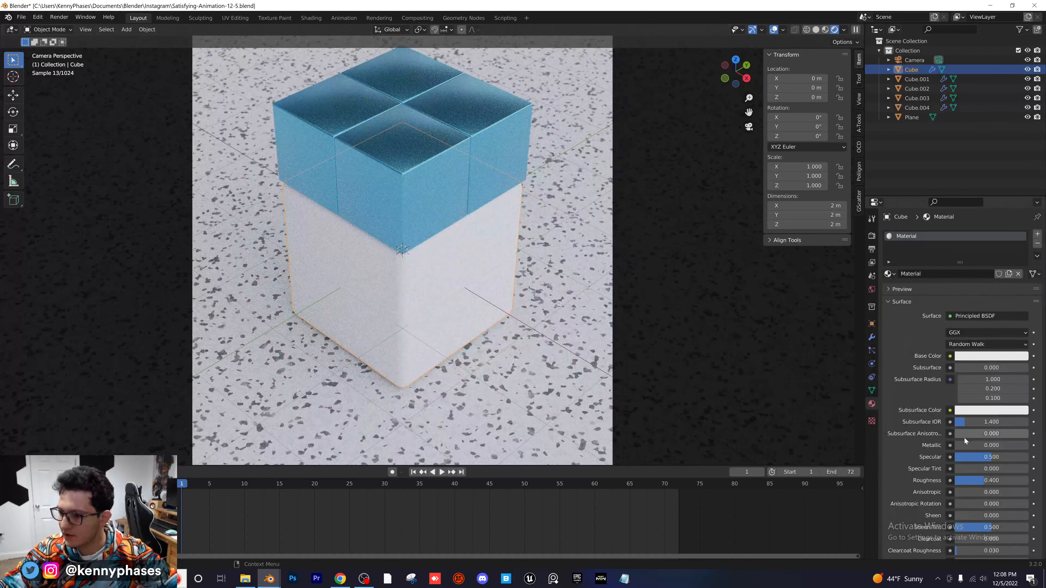
drag(964, 445, 967, 481)
click(566, 317)
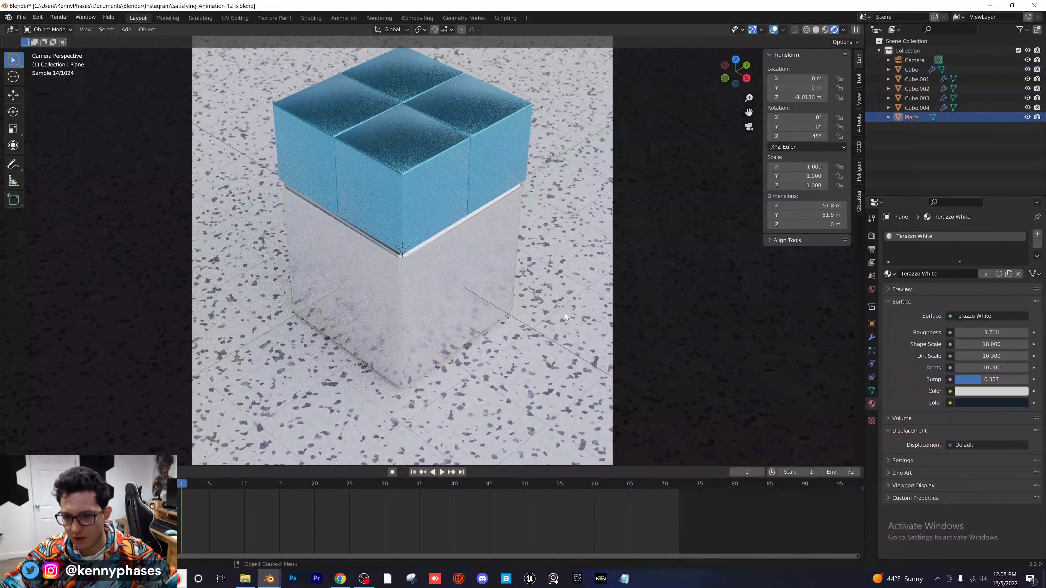
scroll(474, 280, down, 2)
scroll(474, 280, down, 1)
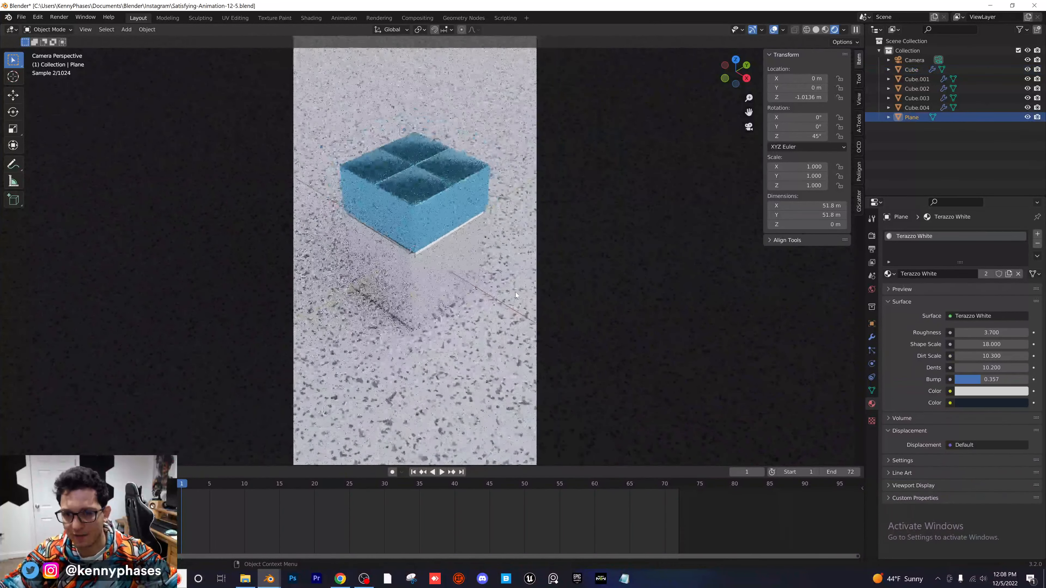
scroll(474, 280, up, 1)
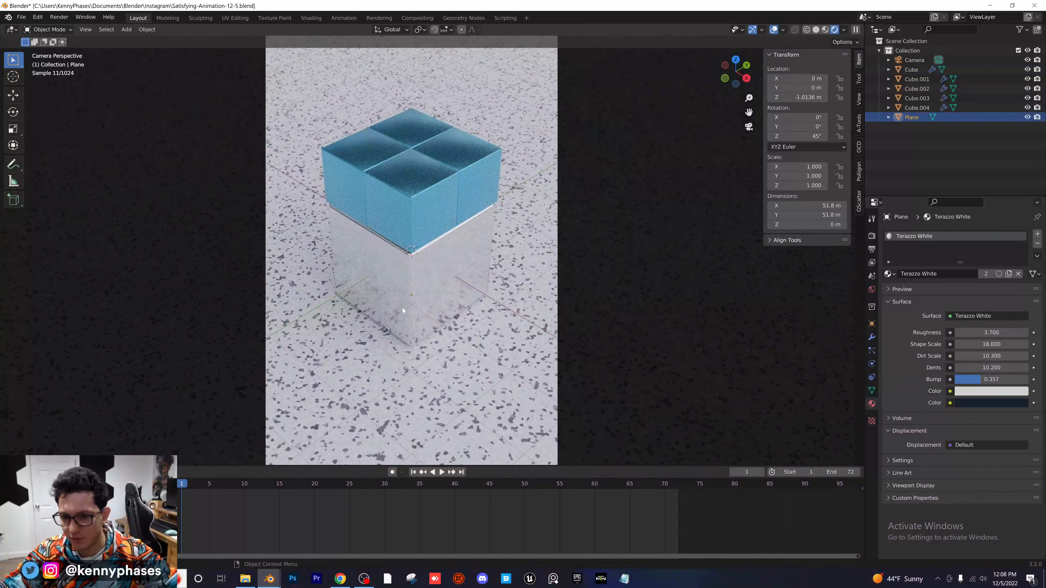
Link the plane's Terazzo White material to the main cube
click(428, 286)
shift+click(486, 369)
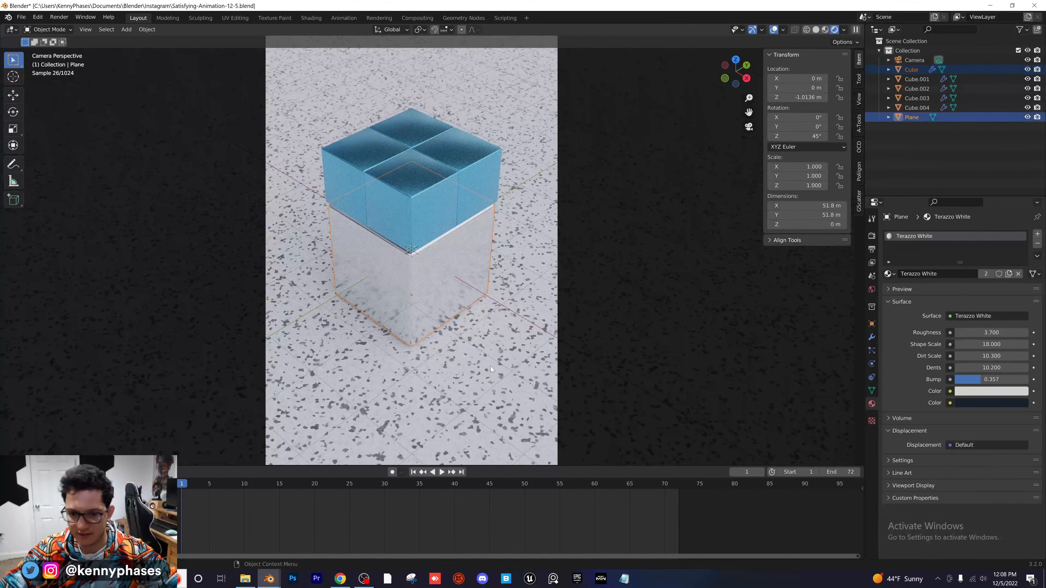
key(ctrl+l)
click(489, 364)
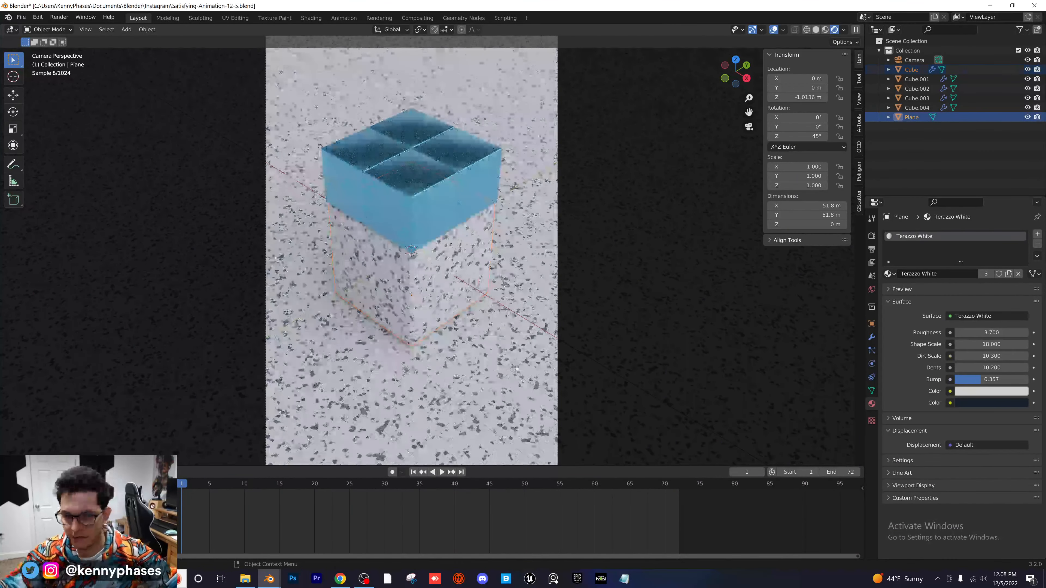
Replace the plane's terrazzo with a new material at Metallic 1.0 and Roughness about 0.2, and save the file
click(1019, 273)
click(936, 275)
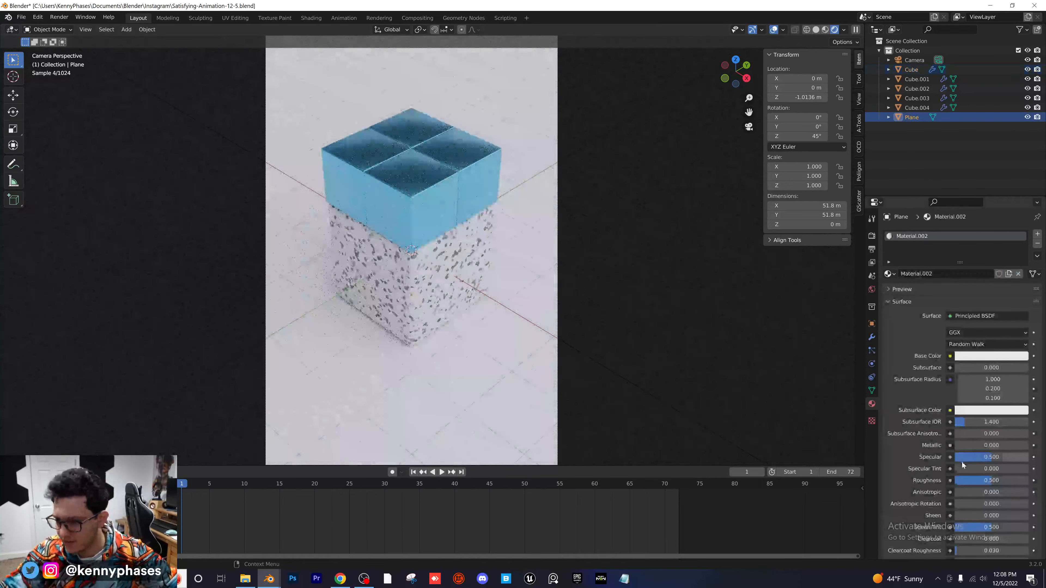
drag(964, 448, 1028, 448)
drag(988, 481, 963, 480)
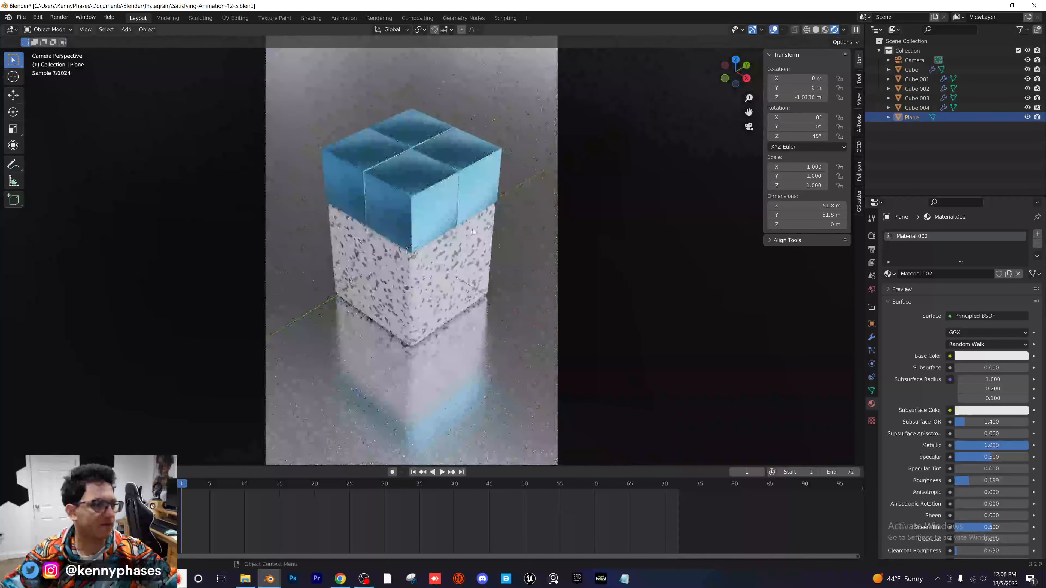
key(ctrl+s)
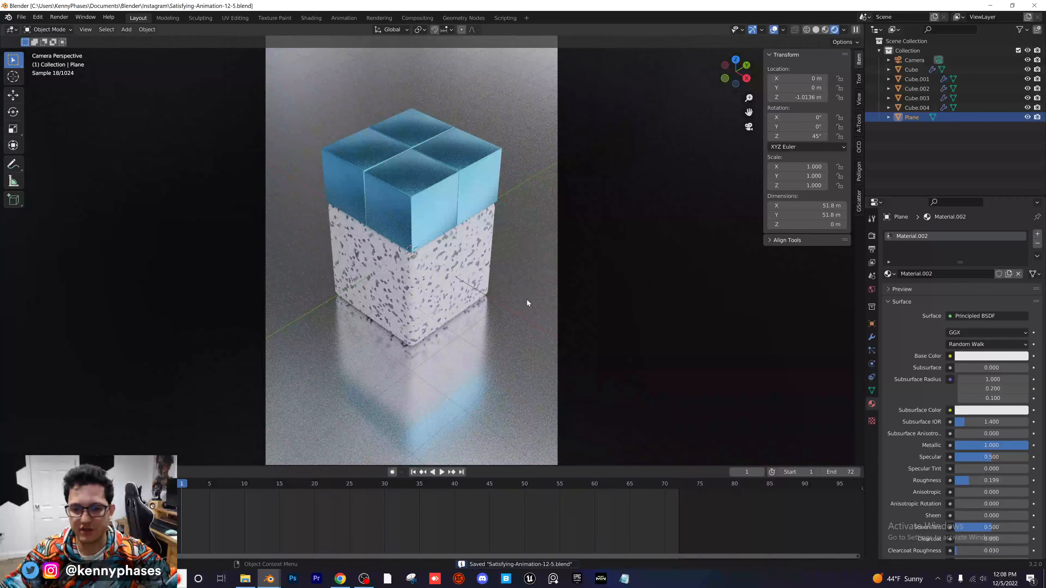
Darken the base color of the plane's metallic material to grey and check the cubes up close in camera view
click(995, 357)
drag(1021, 234, 1021, 262)
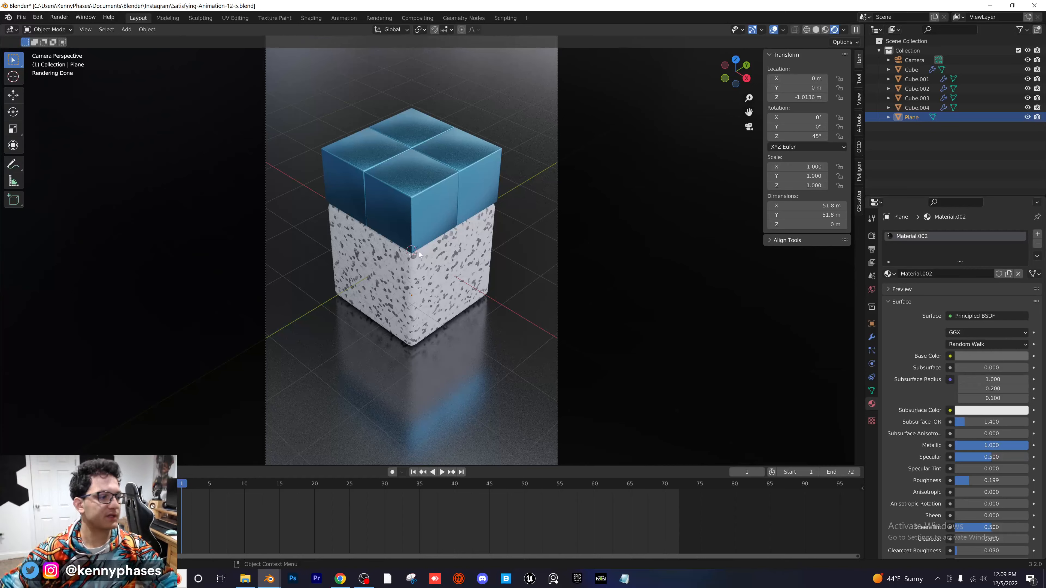
scroll(435, 153, up, 2)
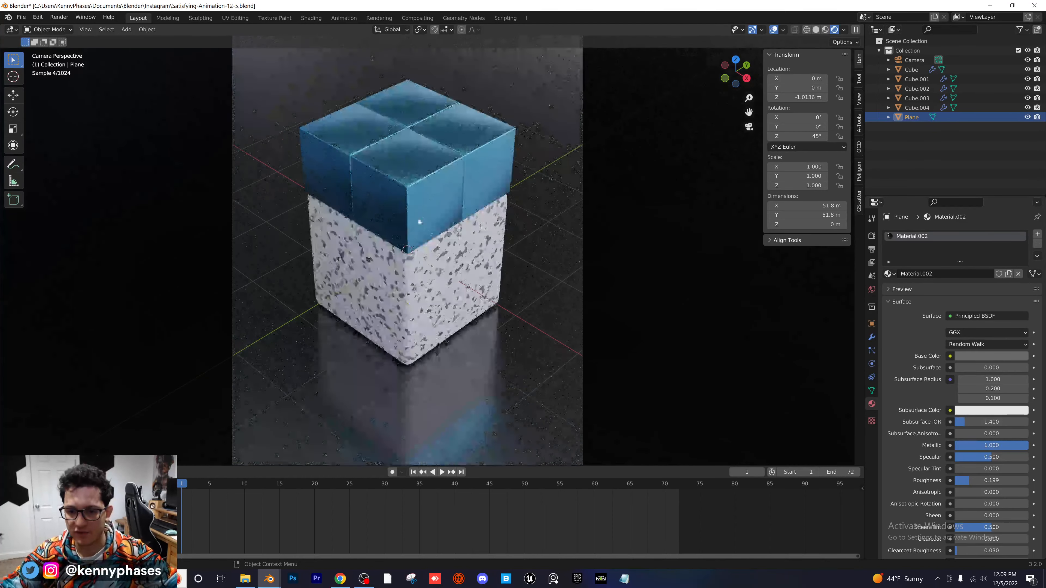
shift+middle_drag(486, 208, 514, 255)
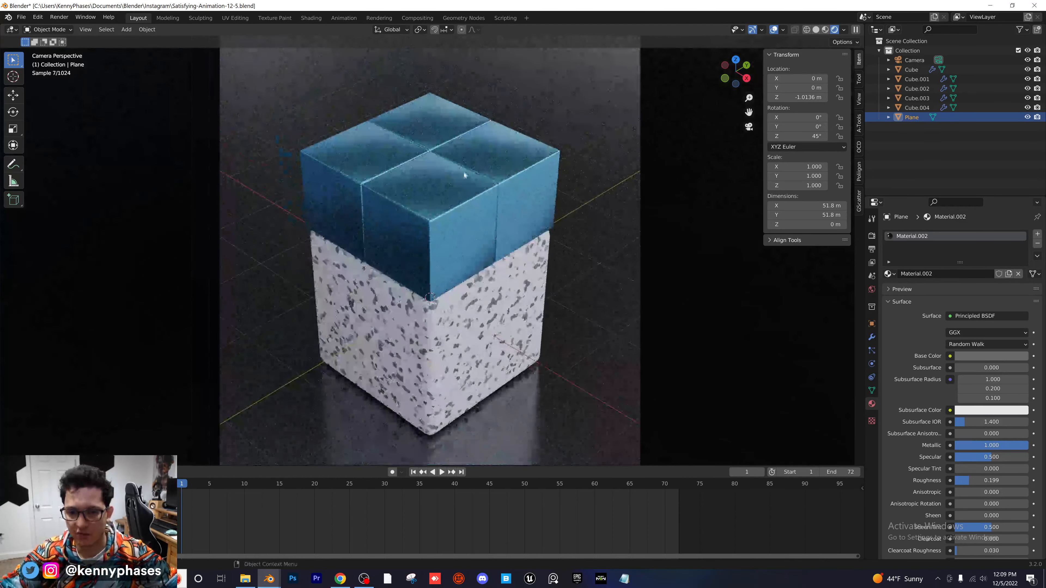
Duplicate the four small blue cubes 1 m upward in front view to form a second layer, and save the file
click(444, 200)
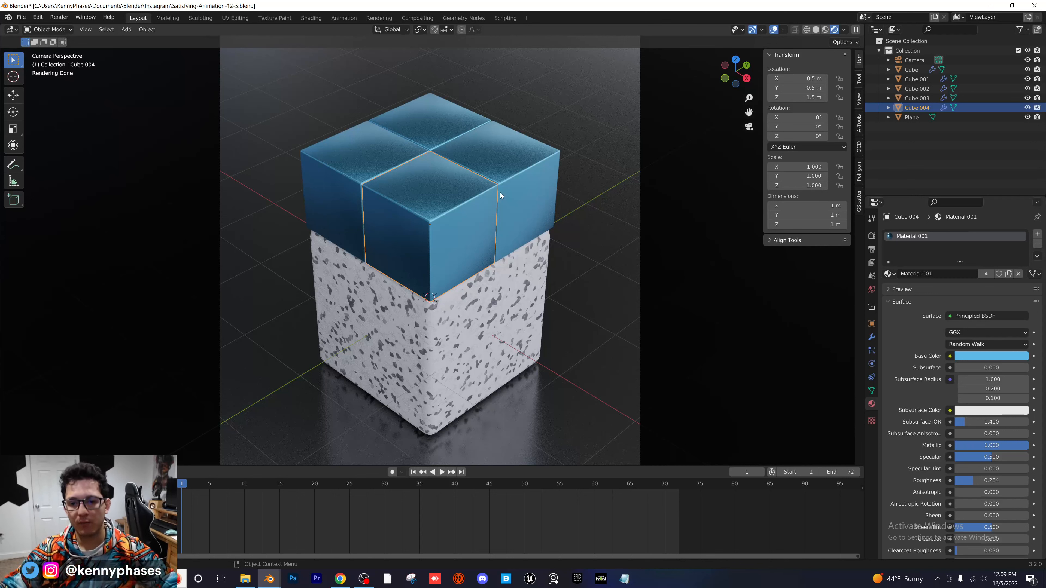
scroll(448, 251, down, 2)
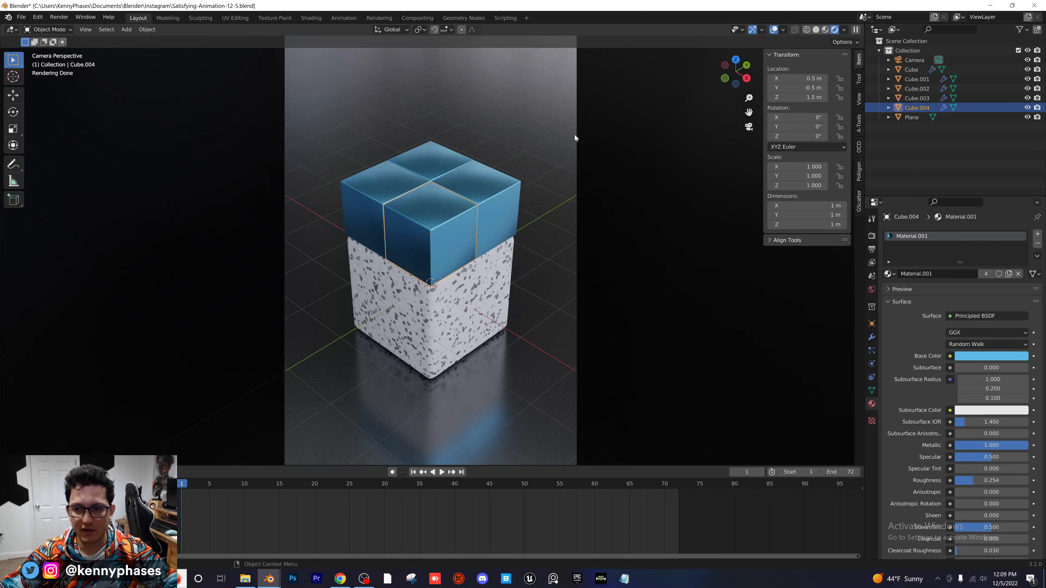
shift+click(467, 183)
shift+click(430, 165)
shift+click(444, 215)
shift+click(397, 191)
click(725, 78)
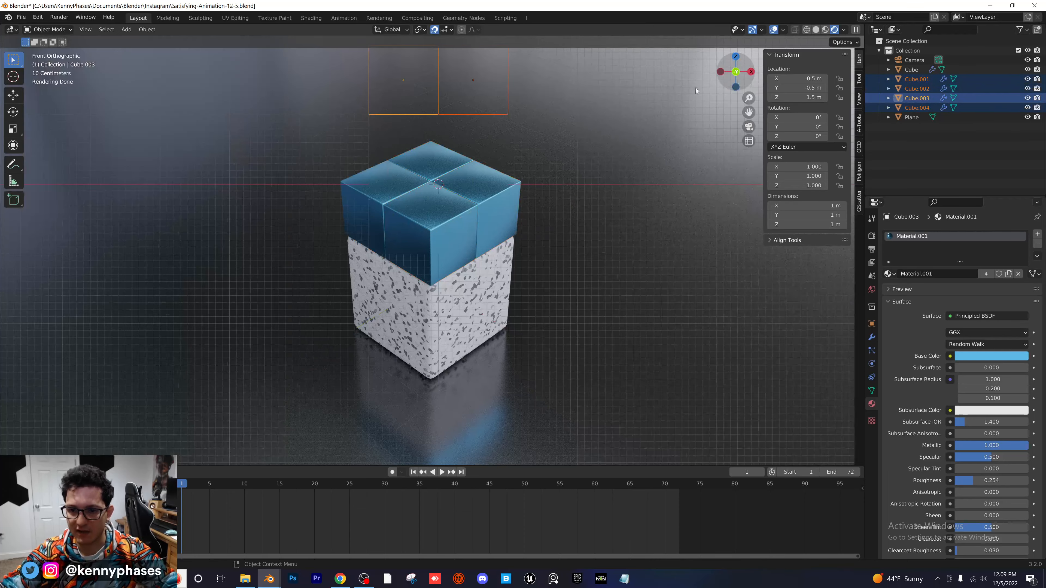
scroll(481, 304, up, 2)
key(shift+d)
key(z)
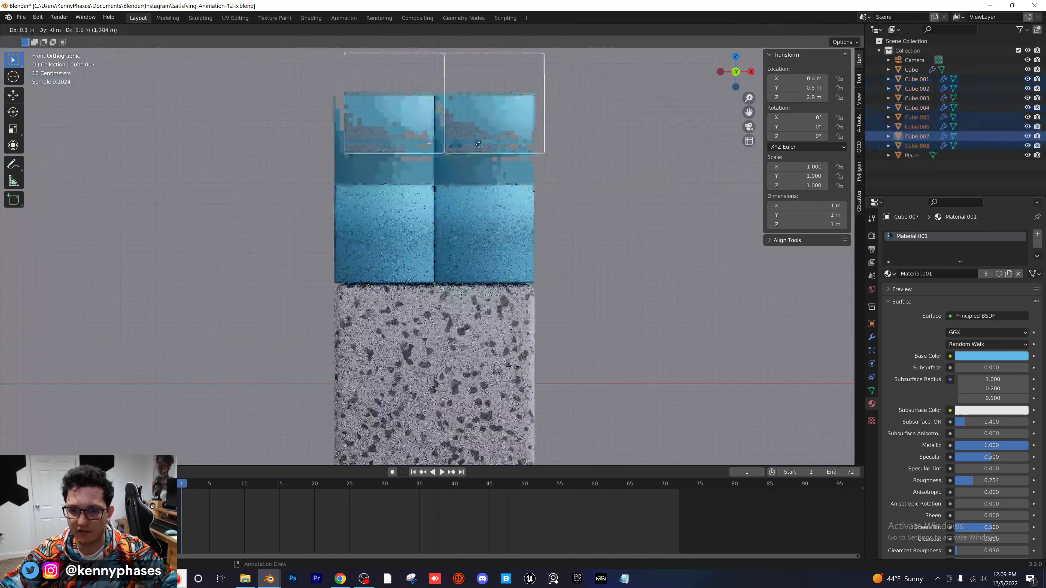
click(477, 184)
middle_drag(479, 240, 642, 105)
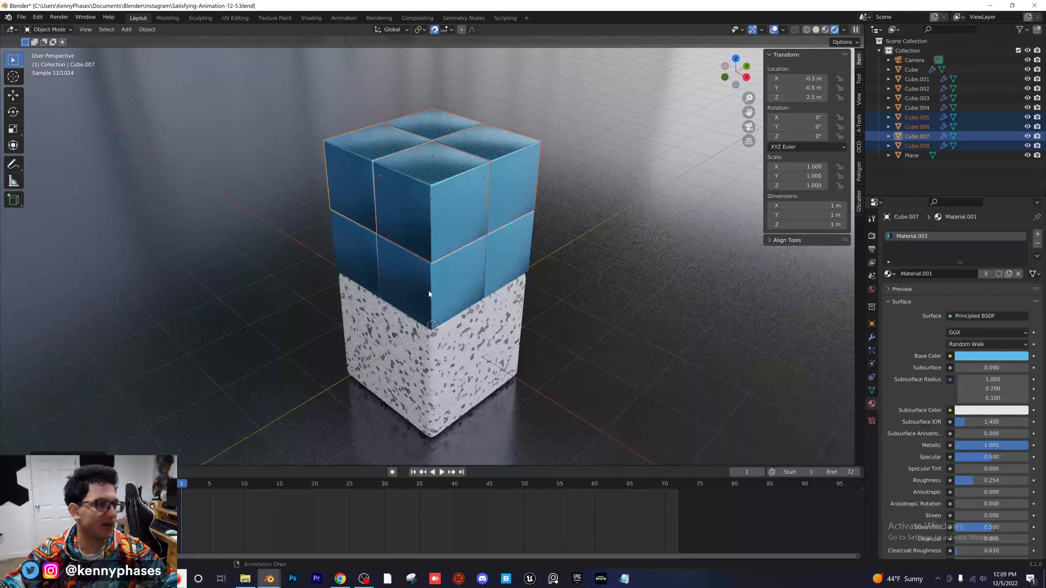
key(ctrl+s)
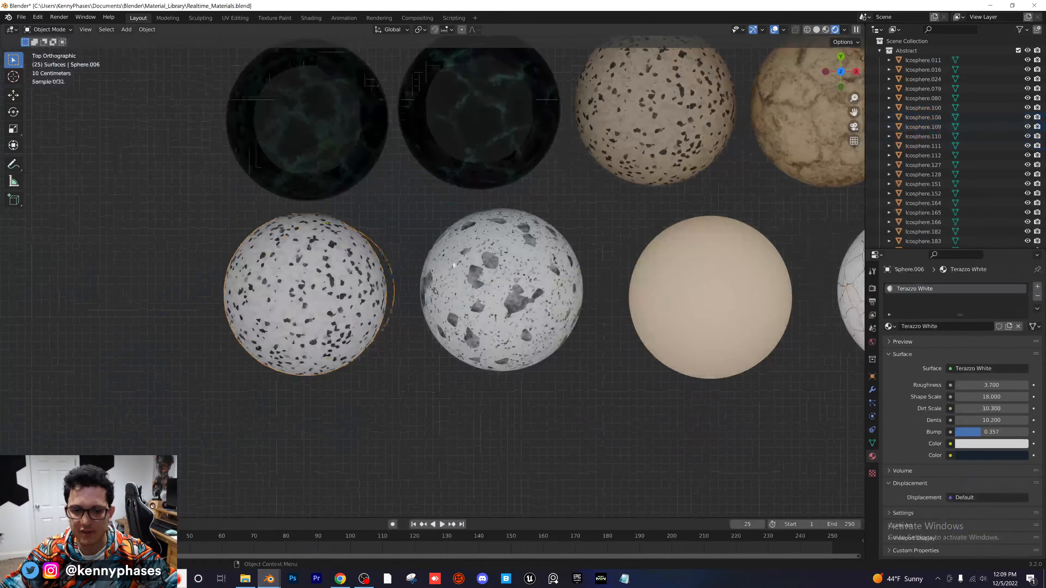
Switch to the Realtime_Materials library file and examine its terrazzo, stone and White Ceramic Flakes spheres from above
scroll(464, 275, down, 5)
key(KP_7)
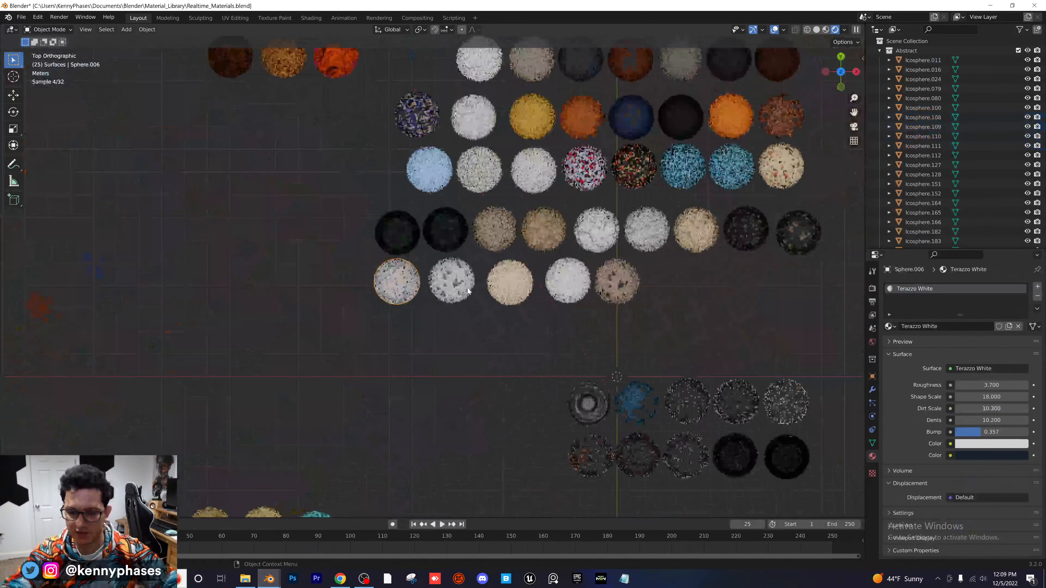
scroll(494, 264, down, 2)
shift+middle_drag(596, 199, 428, 296)
scroll(428, 295, up, 5)
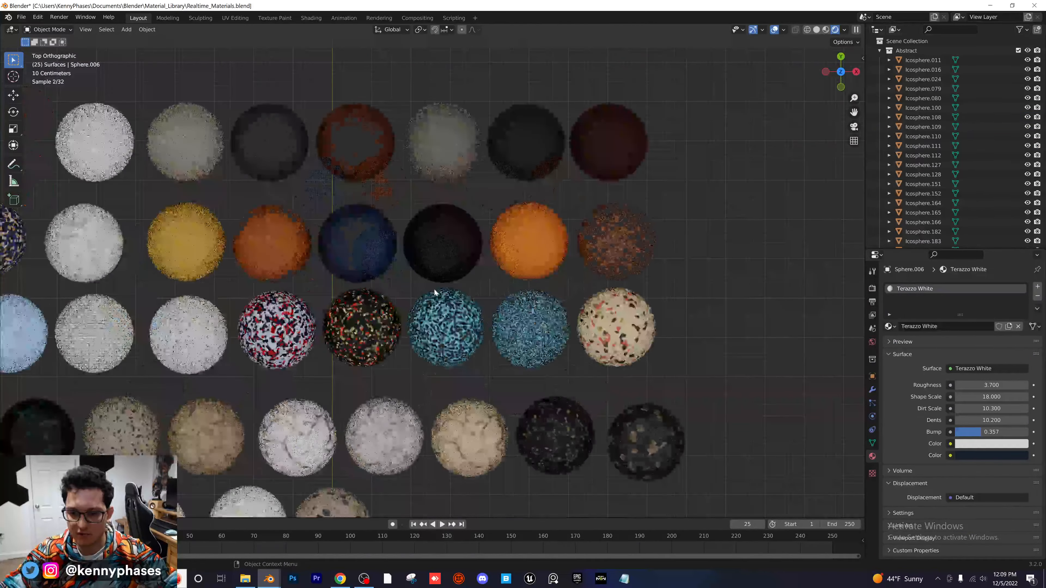
click(287, 328)
shift+middle_drag(566, 343, 406, 330)
Survey the library's other material groups from above for a suitable texture, including the colorful abstract, metallic, fabric and camouflage spheres
scroll(406, 329, down, 6)
shift+middle_drag(820, 396, 532, 297)
scroll(532, 296, up, 5)
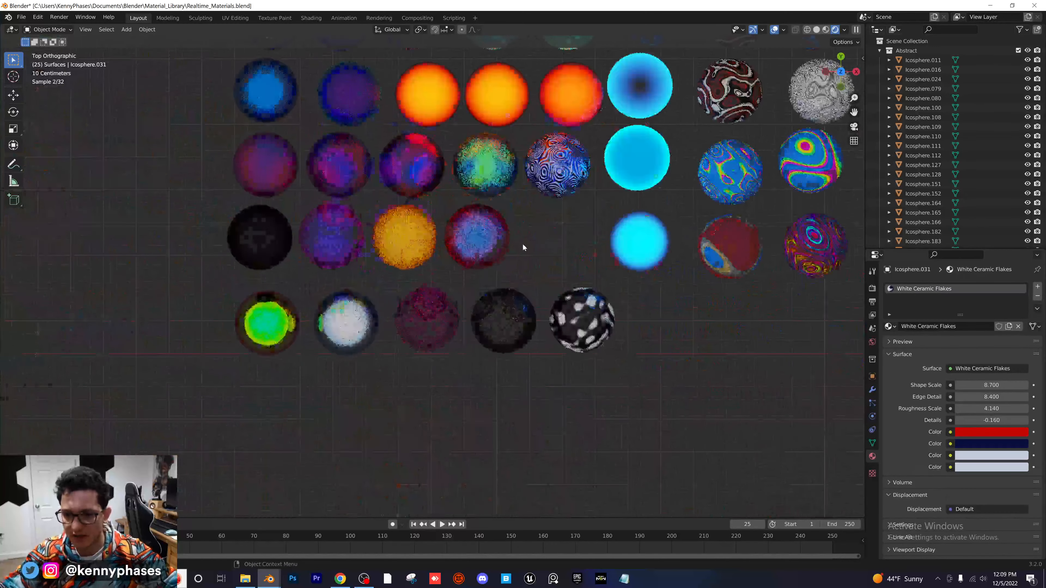
shift+middle_drag(705, 297, 512, 332)
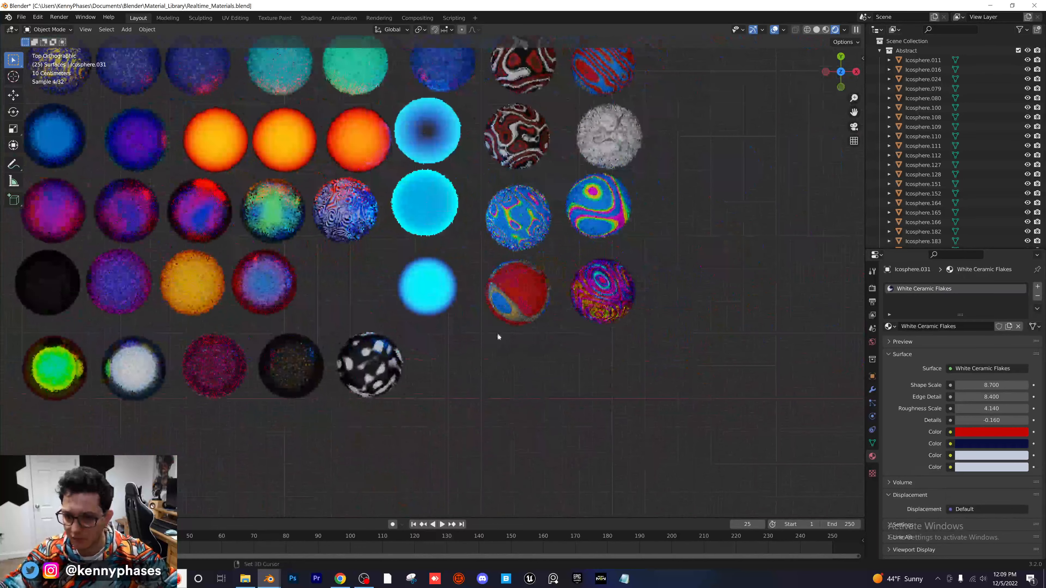
shift+middle_drag(307, 399, 440, 236)
shift+middle_drag(465, 455, 418, 146)
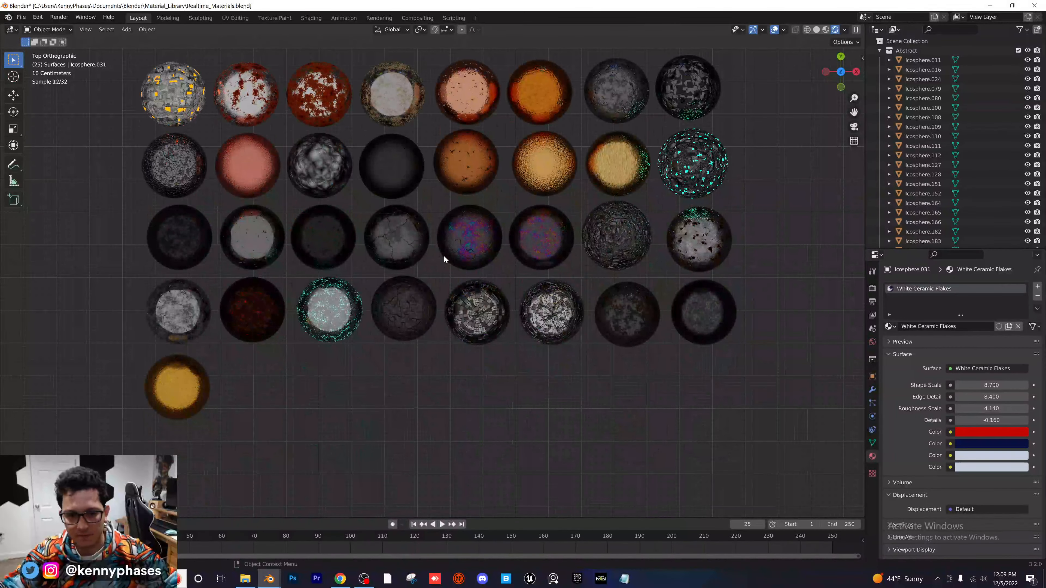
scroll(444, 257, down, 1)
scroll(444, 257, up, 1)
shift+middle_drag(294, 358, 446, 171)
shift+middle_drag(584, 329, 497, 226)
scroll(408, 276, up, 4)
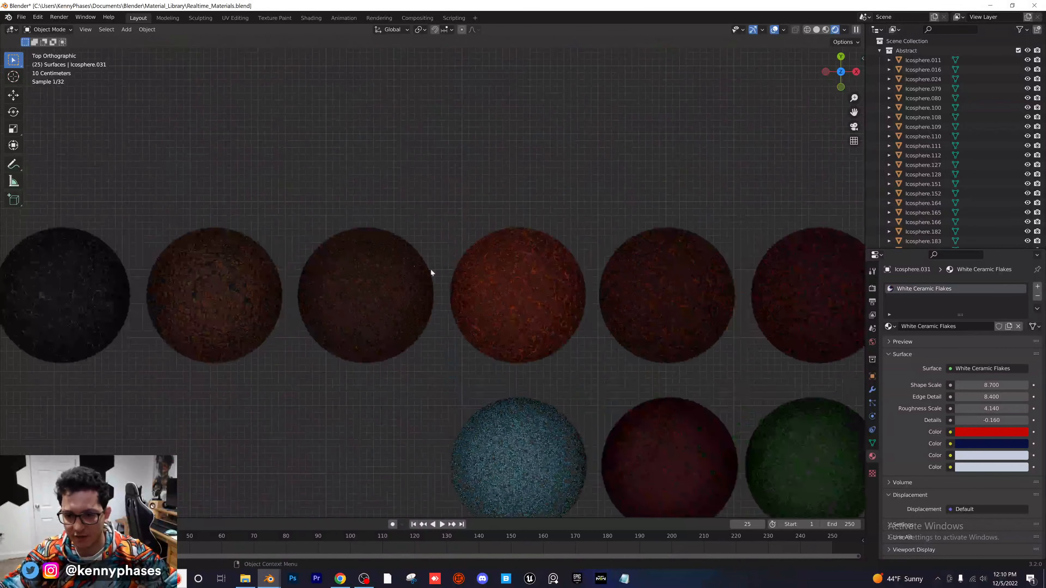
scroll(320, 278, down, 7)
shift+middle_drag(243, 224, 513, 238)
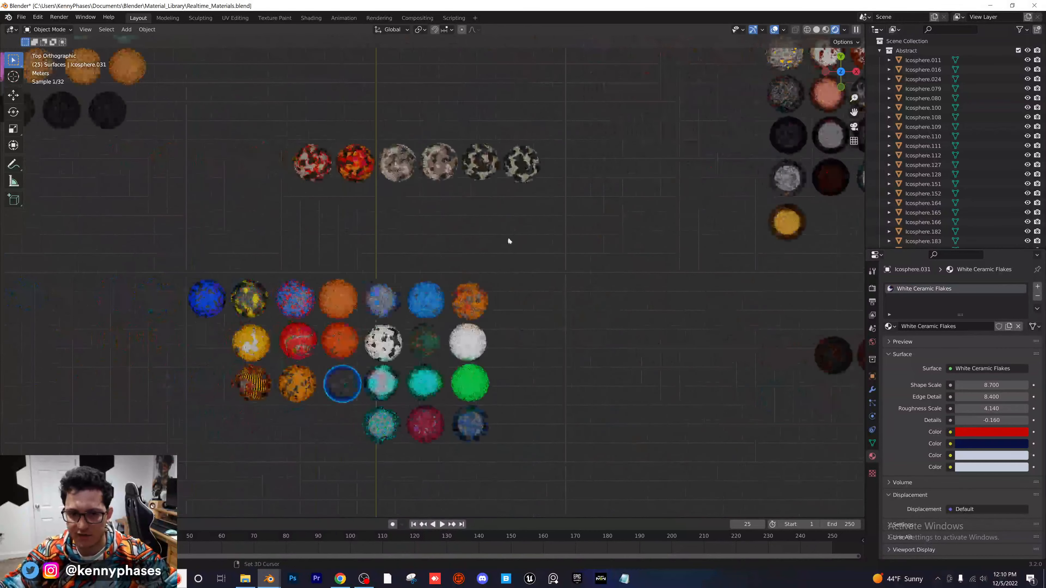
shift+middle_drag(462, 320, 424, 295)
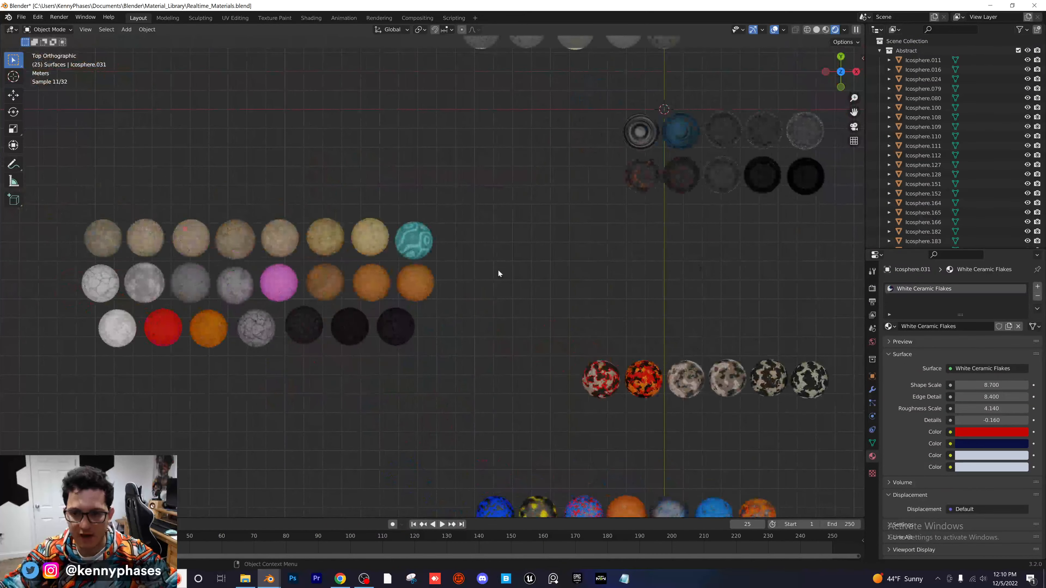
shift+middle_drag(415, 70, 416, 257)
shift+middle_drag(566, 75, 473, 207)
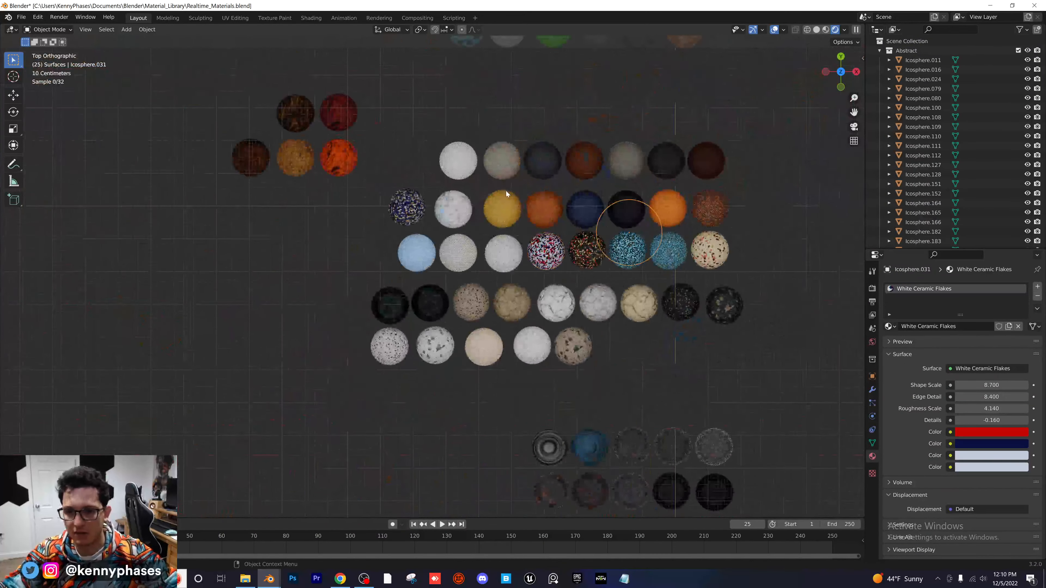
Copy the Ceramic Flakes sphere from the material library and paste it into the Satisfying-Animation-12-5 file
scroll(473, 207, up, 3)
shift+middle_drag(774, 237, 494, 229)
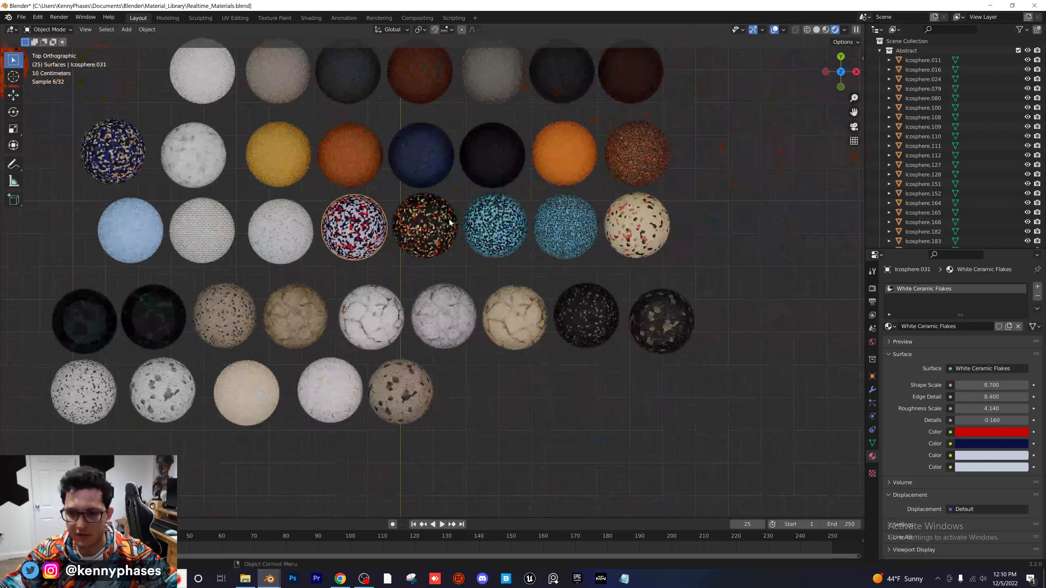
scroll(493, 228, up, 1)
click(698, 219)
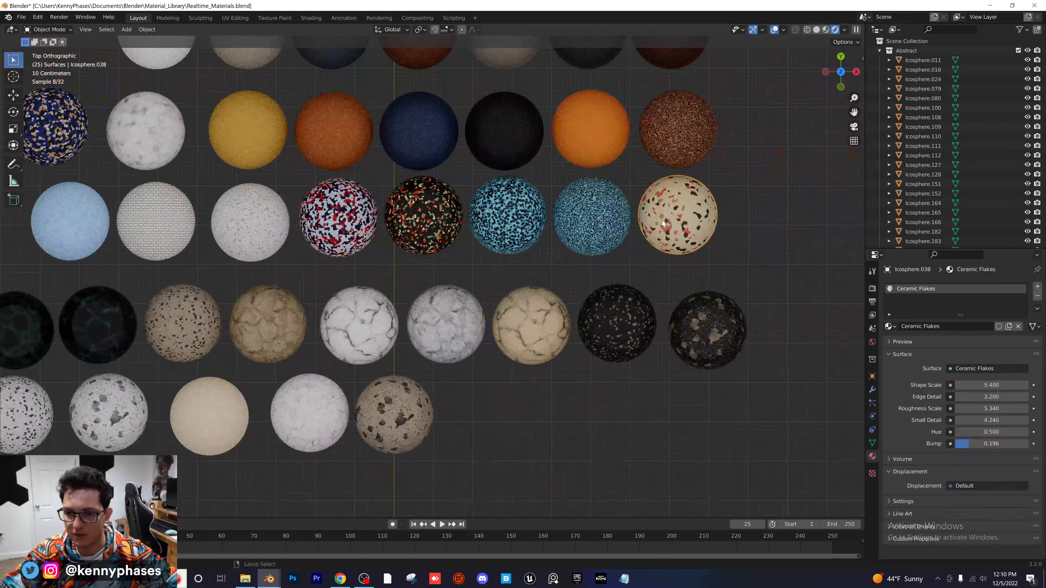
click(990, 5)
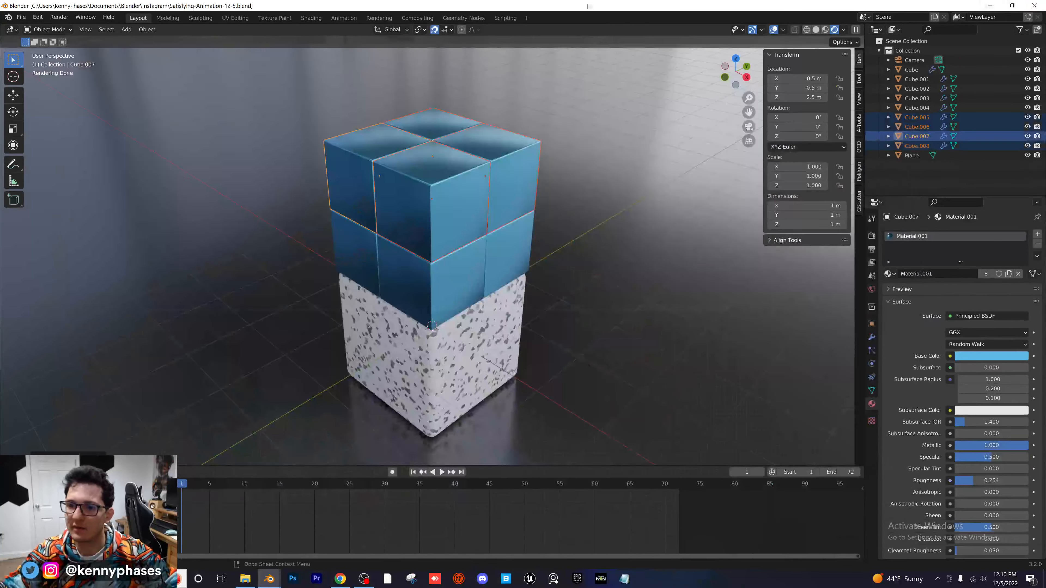
click(629, 117)
scroll(627, 132, down, 3)
key(ctrl+v)
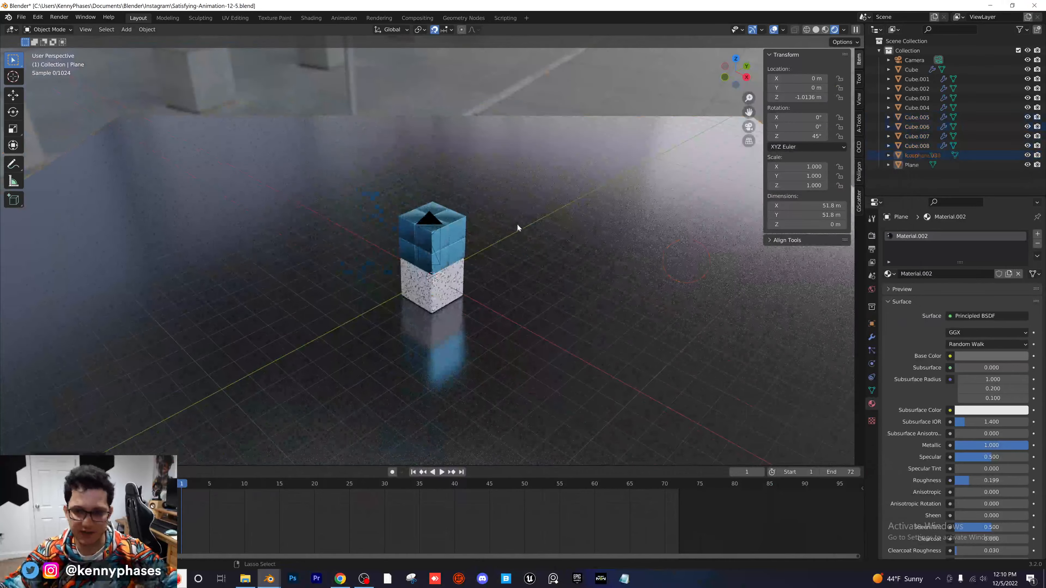
Link the pasted sphere's Ceramic Flakes material to all eight small blue cubes
click(457, 236)
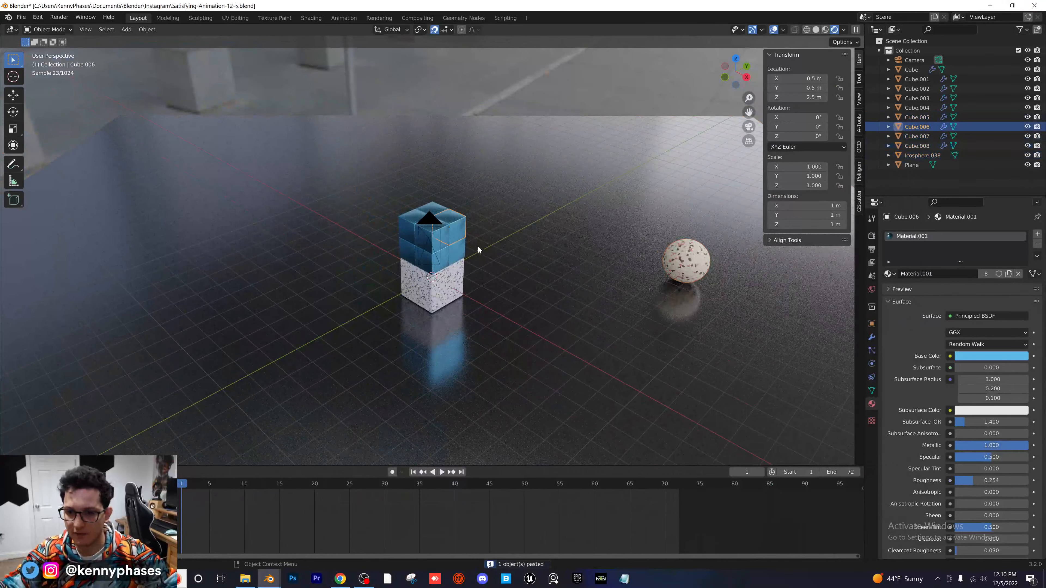
key(KP_1)
drag(422, 185, 474, 259)
shift+click(599, 286)
right_click(599, 287)
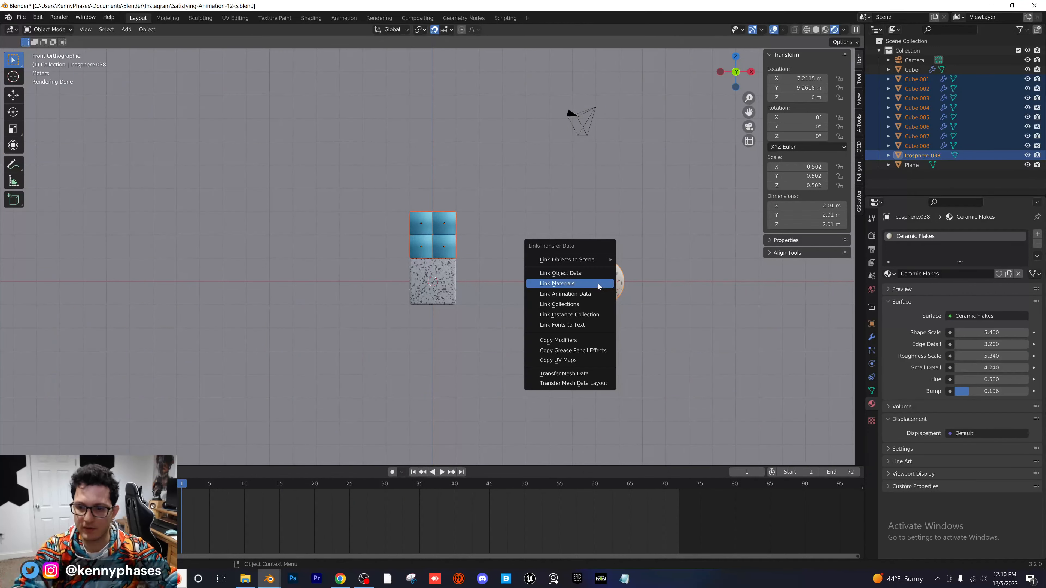
click(597, 281)
key(KP_0)
scroll(421, 185, down, 5)
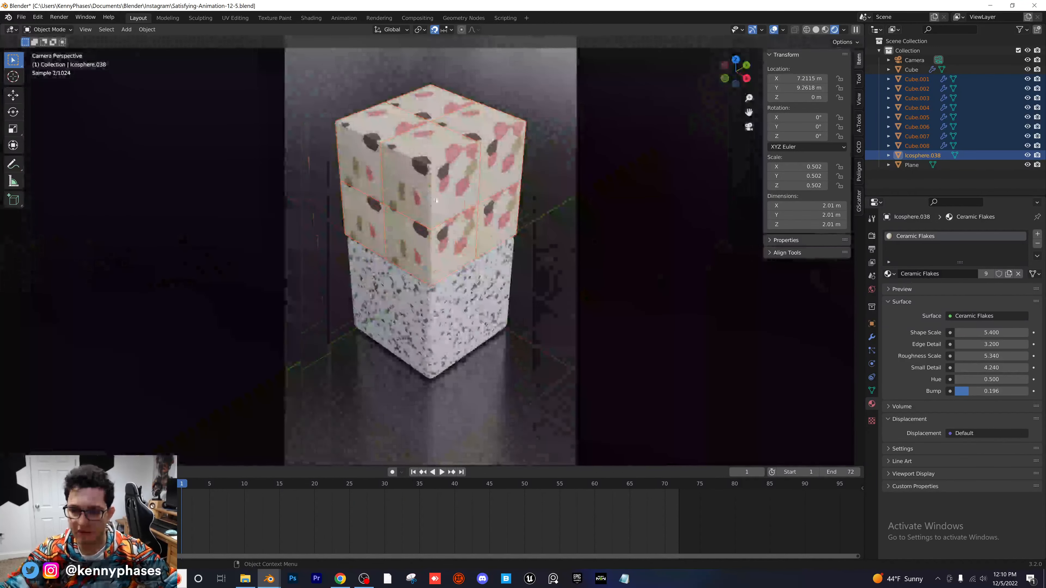
Delete the pasted Ceramic Flakes sphere from the scene
click(676, 205)
click(684, 240)
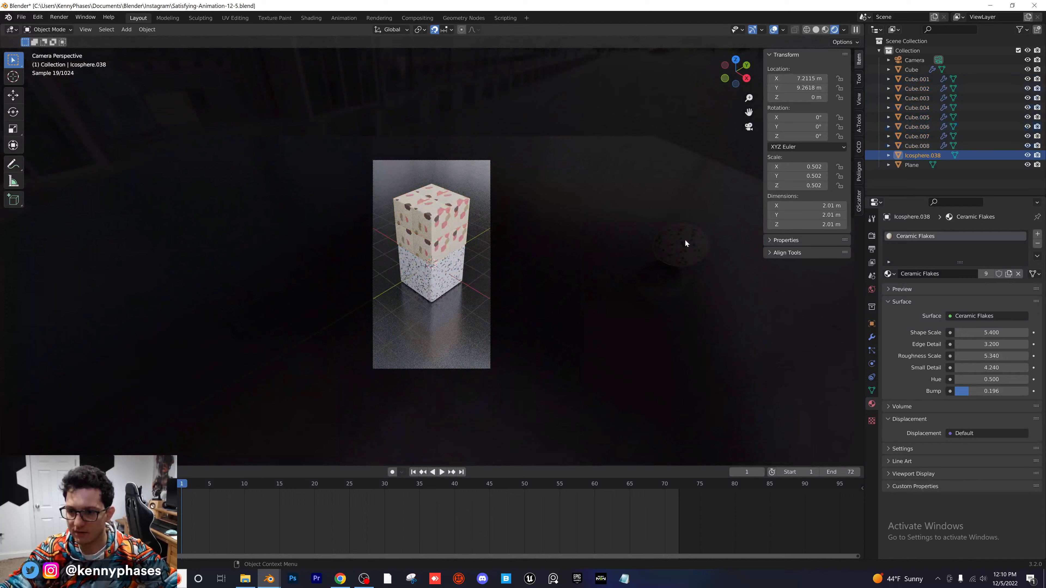
key(x)
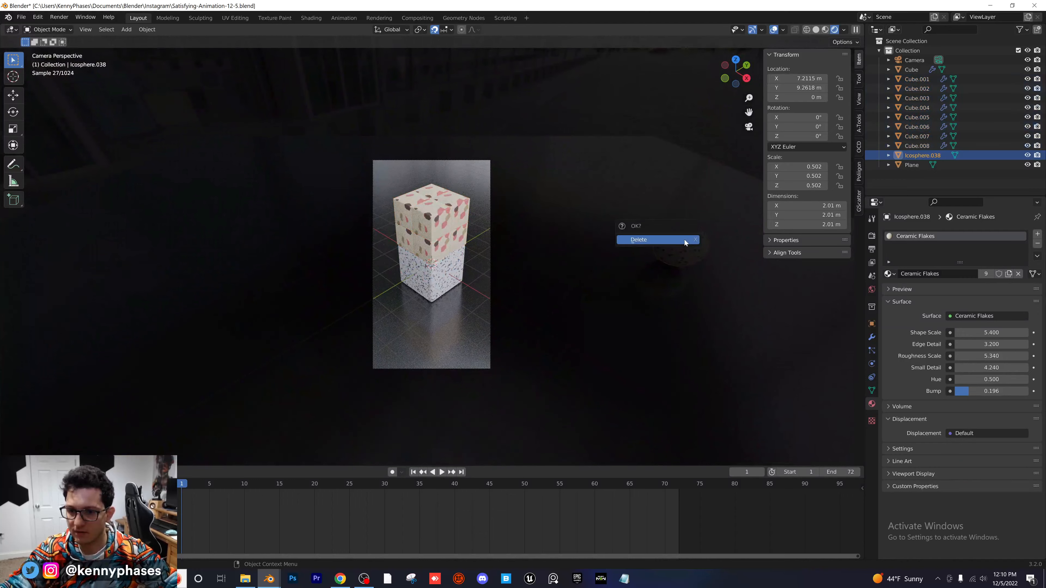
click(684, 239)
scroll(437, 160, up, 4)
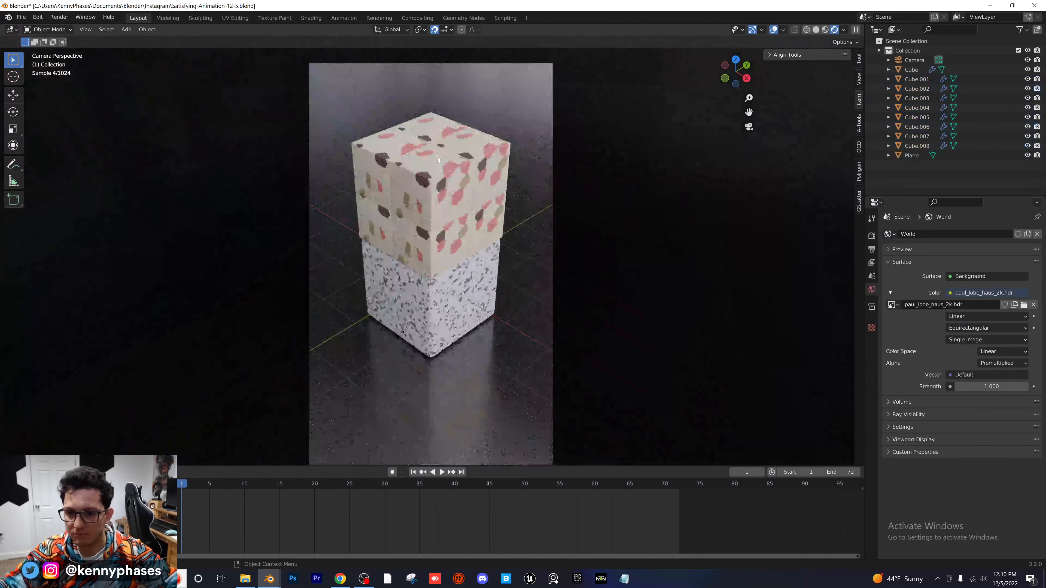
Set the small cubes' Ceramic Flakes material to a Shape Scale of 15.5 and a Hue of 1.0
click(438, 160)
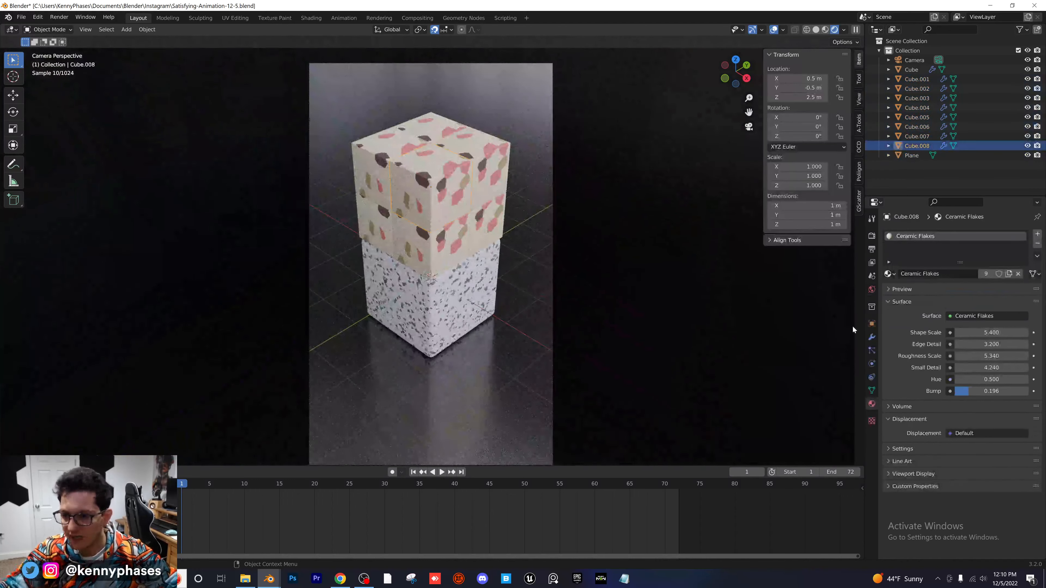
drag(991, 332, 1030, 333)
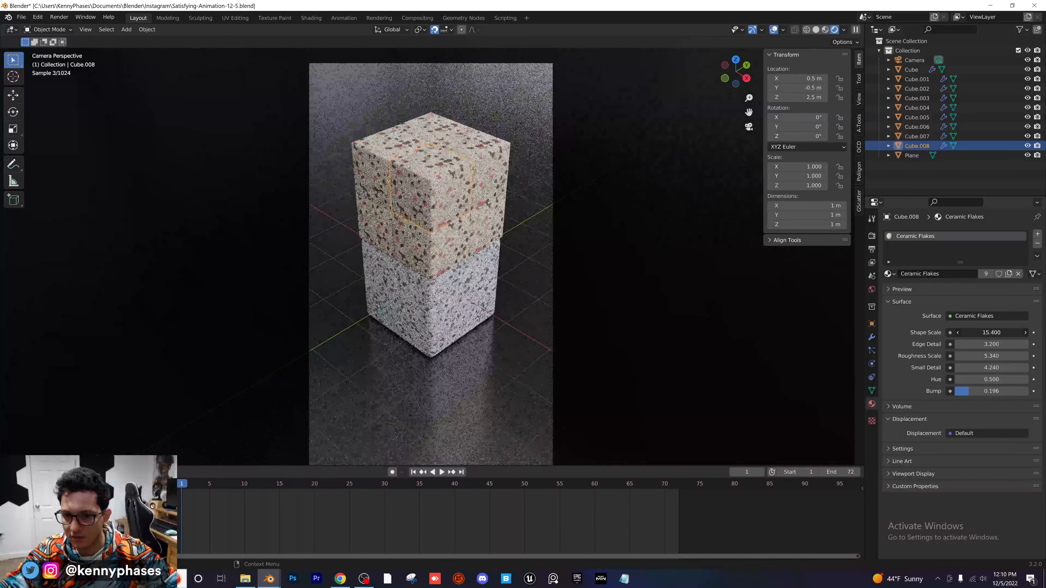
mouse_move(991, 380)
mouse_down()
mouse_move(1021, 379)
mouse_move(1008, 379)
mouse_up()
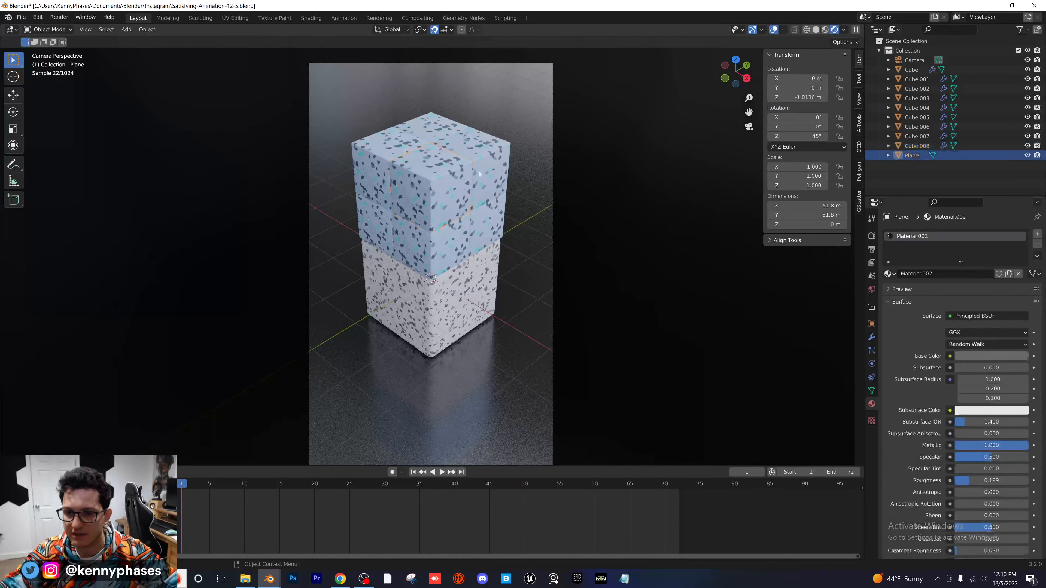
Set the Bevel modifier amount of the upper front small cube to 0.065 m
scroll(481, 196, up, 1)
click(872, 337)
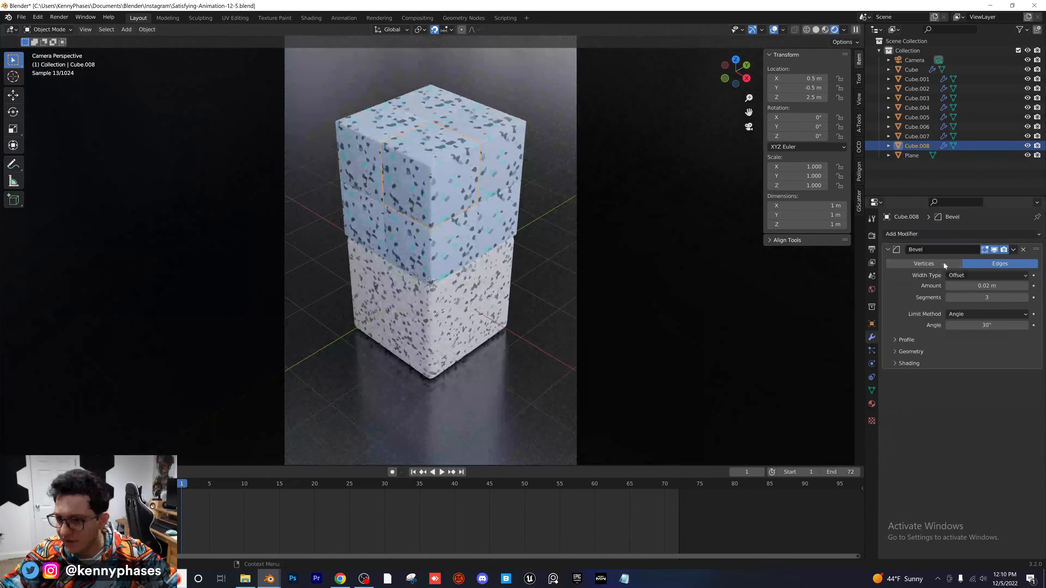
drag(980, 286, 1000, 285)
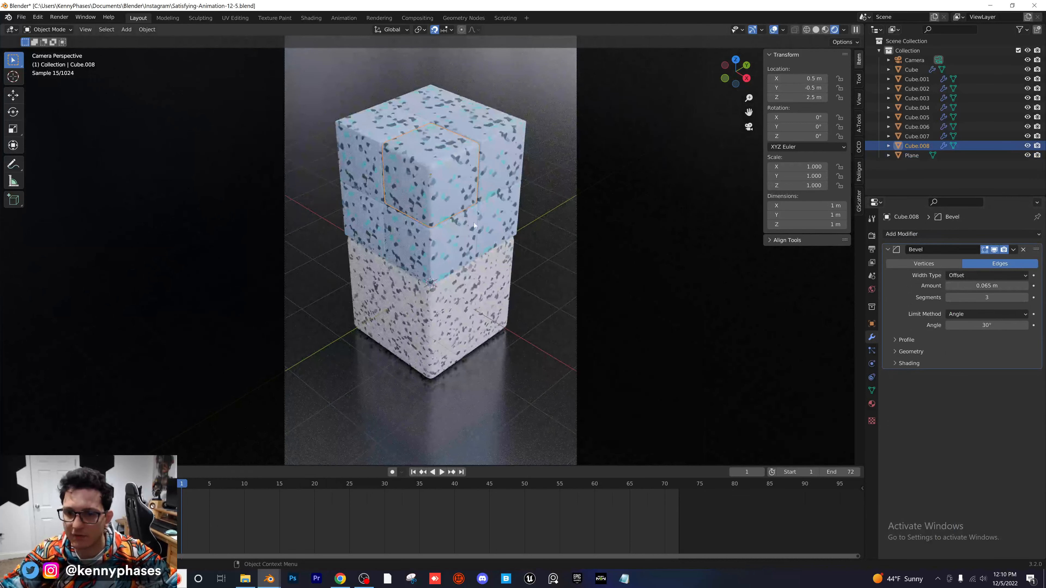
Copy the upper front cube's Bevel modifier to the other seven small cubes and check the rounded edges in front view
key(KP_1)
drag(394, 192, 467, 246)
key(ctrl+l)
key(Down)
key(Down)
key(Down)
key(Down)
key(Return)
scroll(456, 238, up, 5)
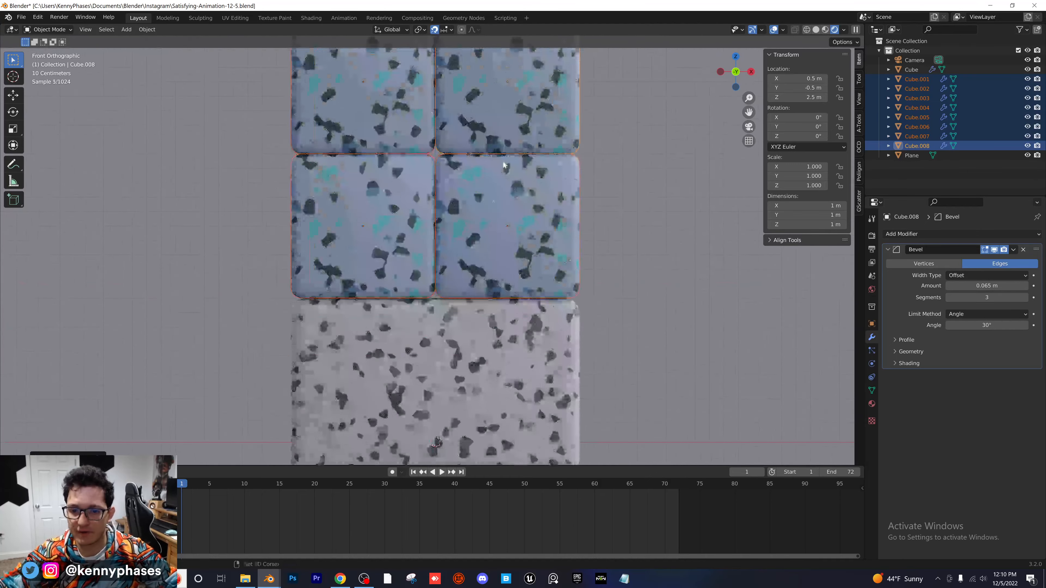
scroll(503, 220, up, 4)
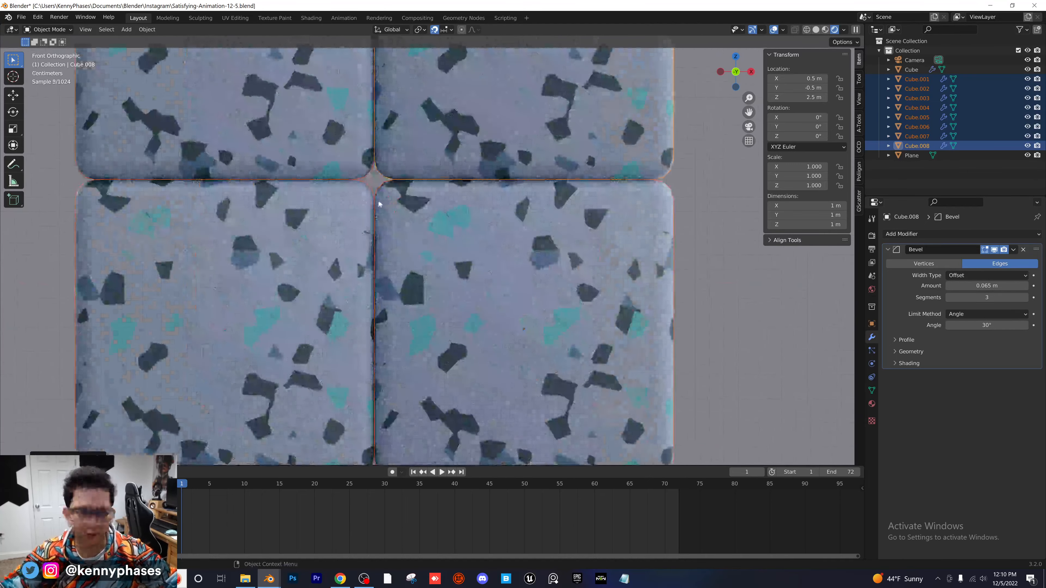
scroll(379, 204, down, 7)
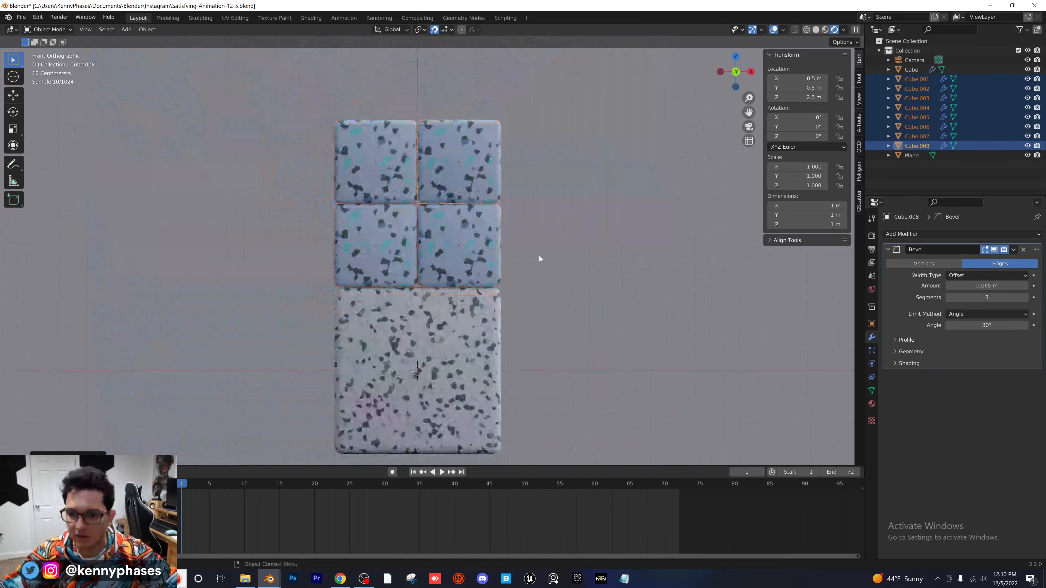
Raise the floor plane's roughness to about 0.57, darken its grey base color, and save the file
key(KP_5)
key(KP_0)
shift+click(515, 281)
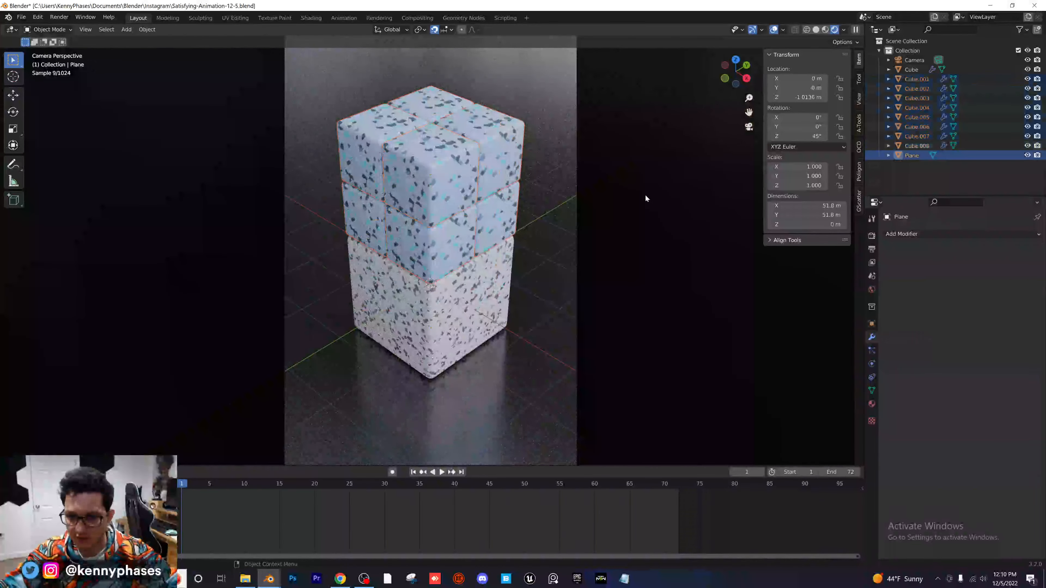
click(550, 293)
click(872, 404)
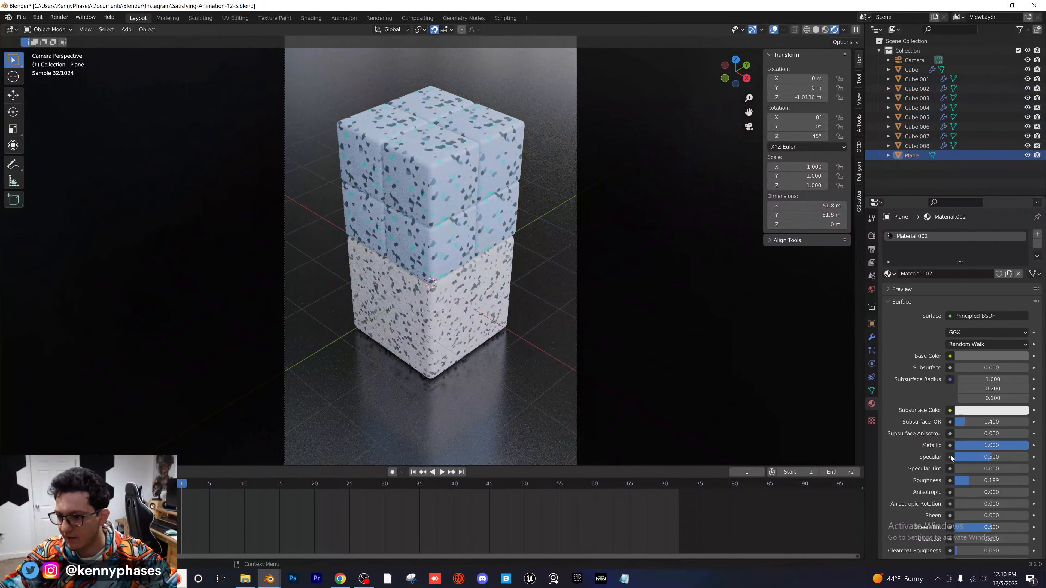
drag(971, 480, 997, 481)
click(998, 355)
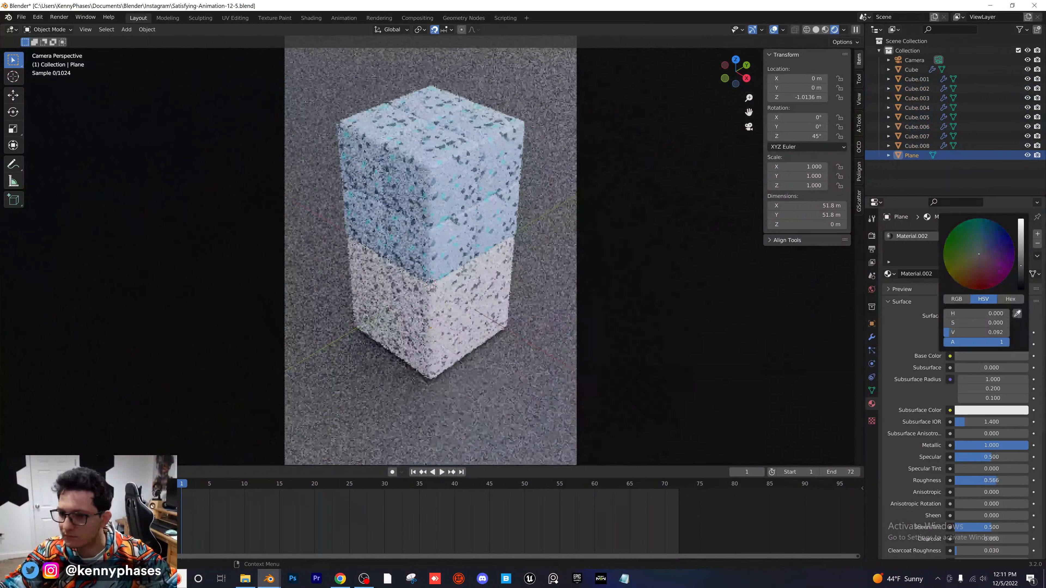
key(ctrl+s)
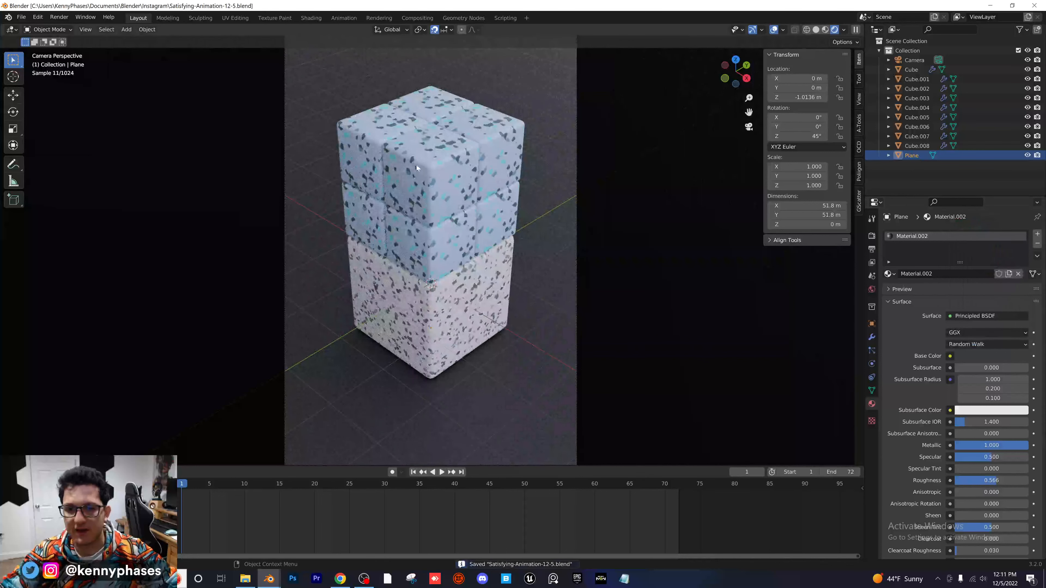
Try moving the upper front small cube 1 m along the X axis
click(419, 162)
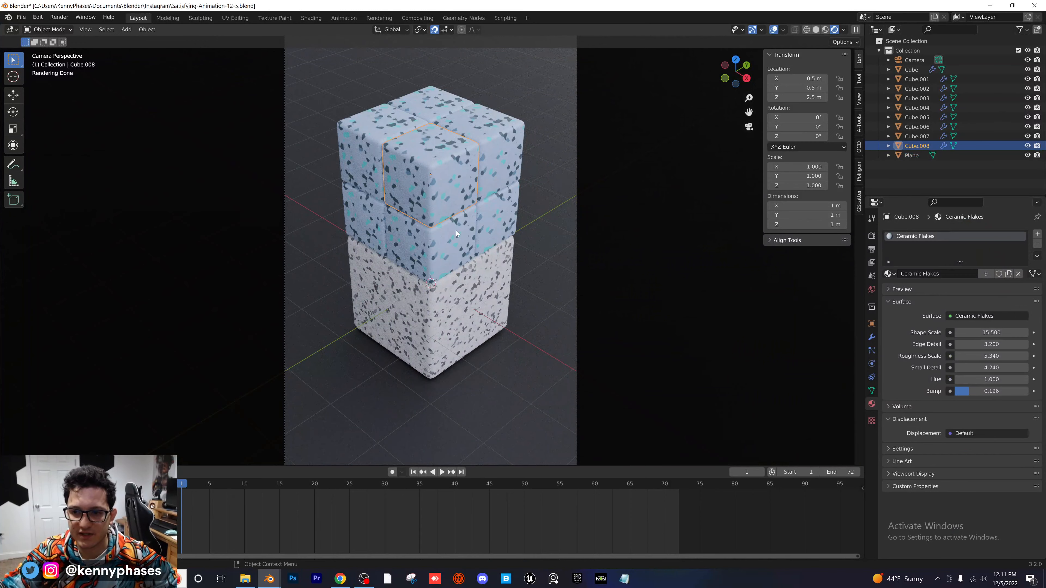
key(g)
key(x)
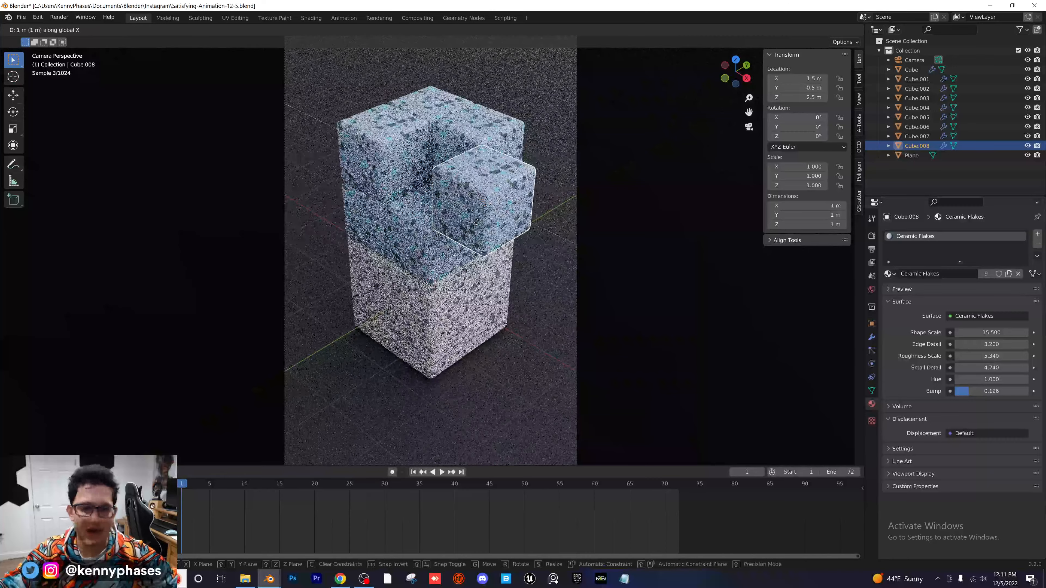
click(477, 222)
middle_drag(477, 223, 444, 224)
click(460, 159)
scroll(472, 158, up, 1)
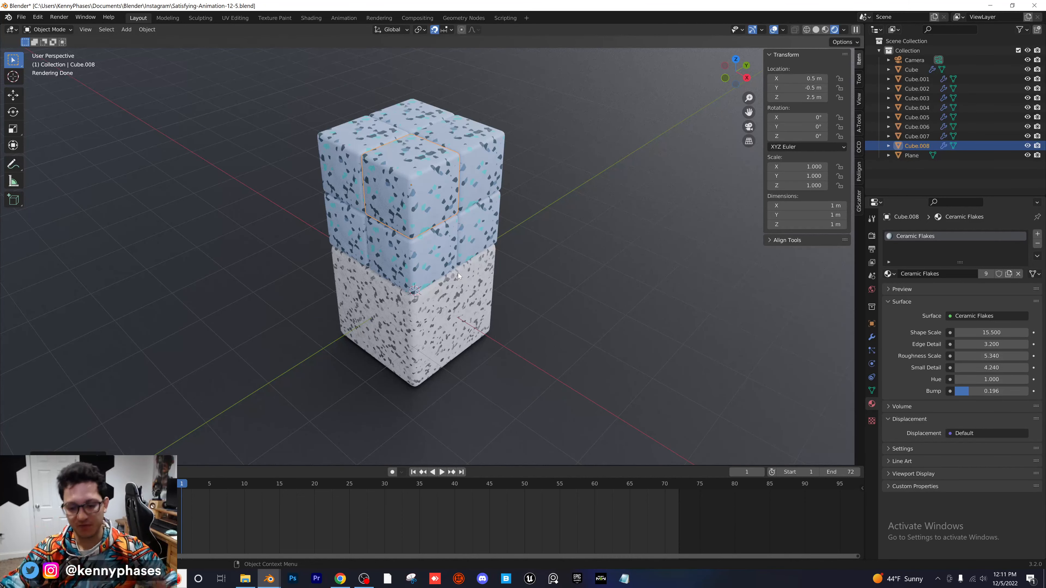
Switch the camera's lens type to Orthographic
key(KP_0)
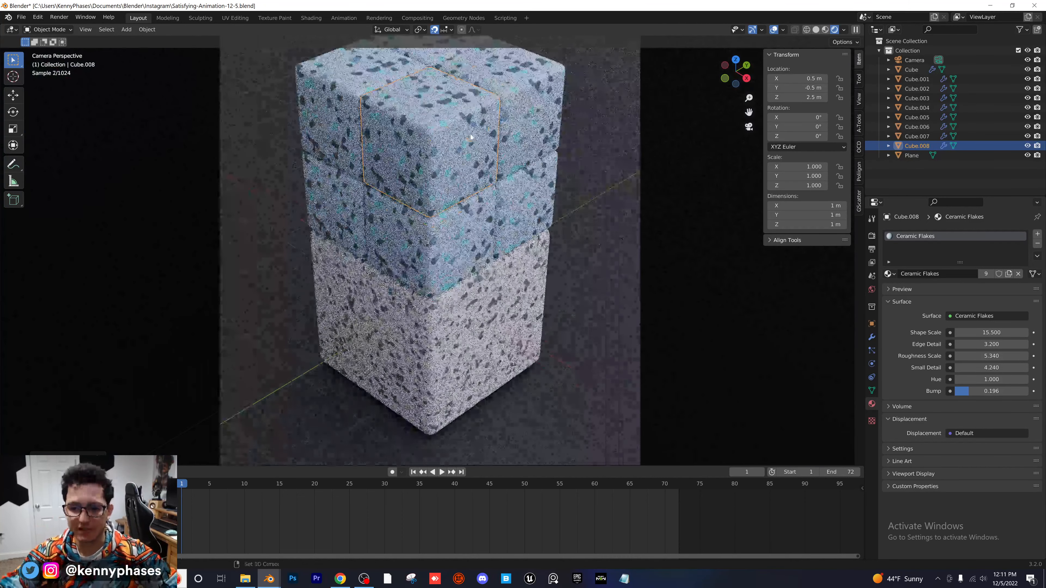
scroll(469, 138, down, 5)
scroll(469, 138, up, 2)
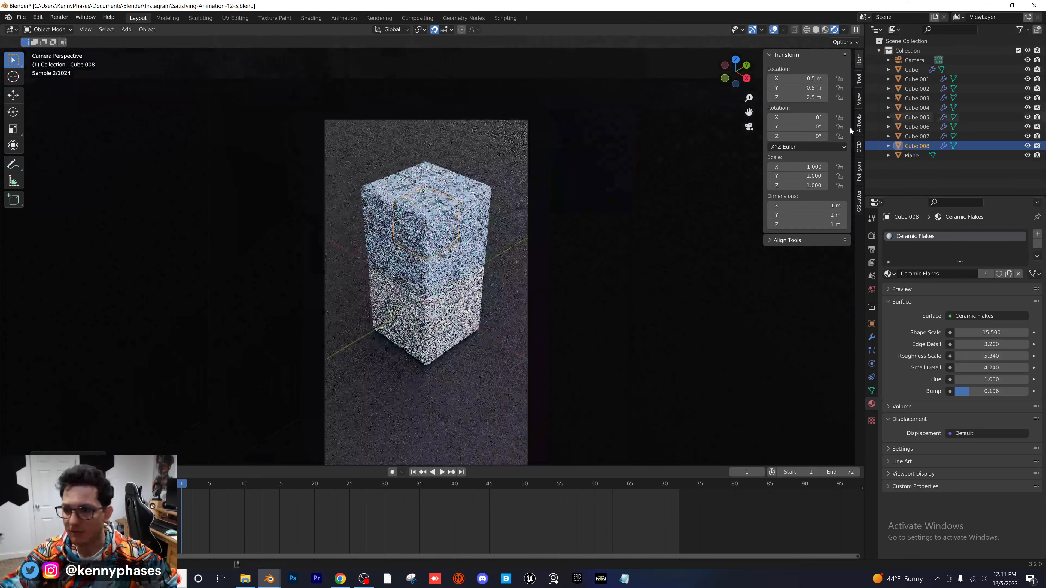
click(916, 61)
click(978, 264)
click(972, 288)
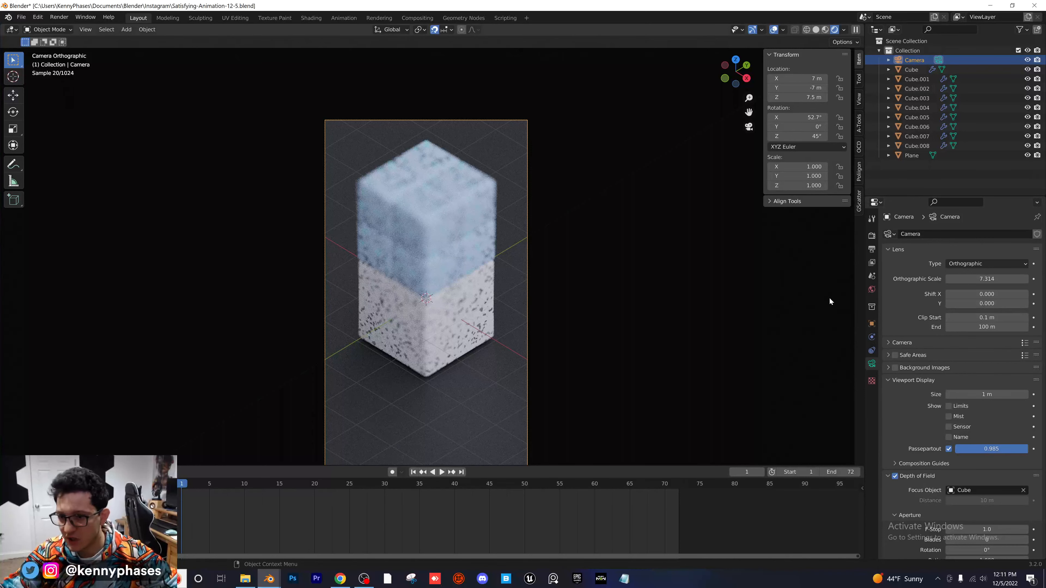
Clear the camera's depth of field focus object and set its F-Stop to 3.0
click(1023, 490)
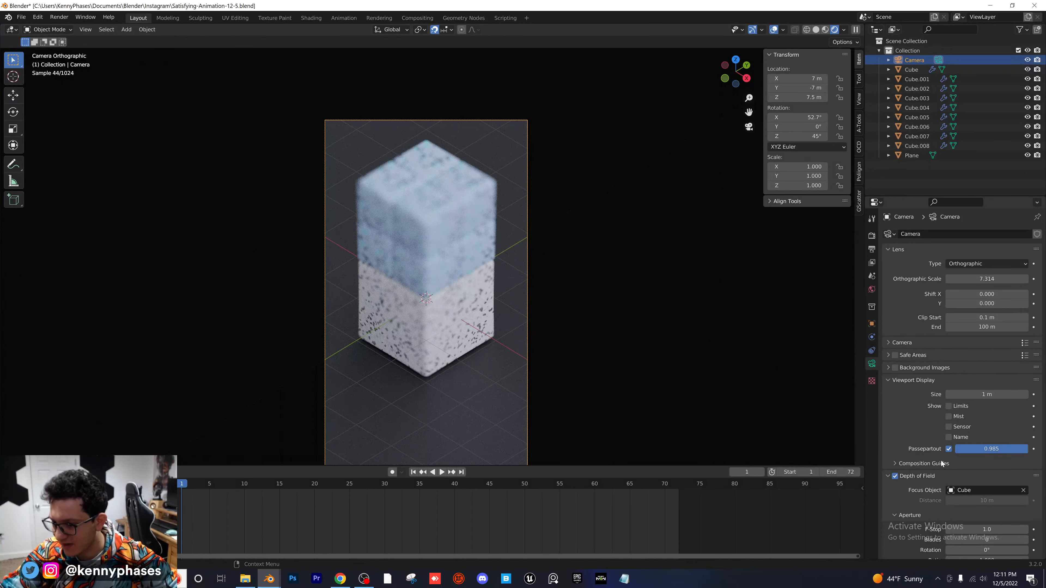
scroll(1026, 486, down, 2)
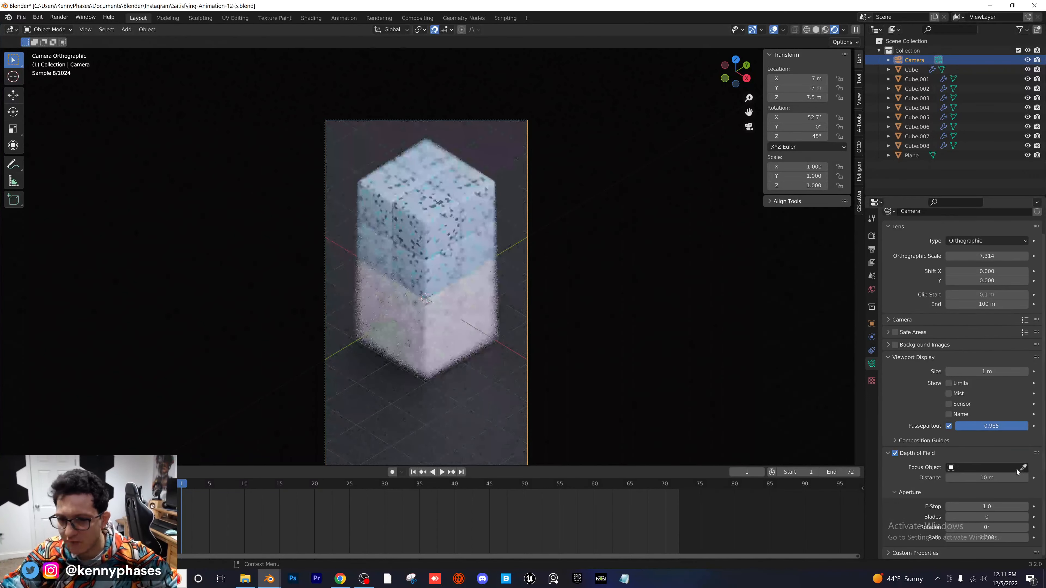
click(986, 507)
text(3)
key(Return)
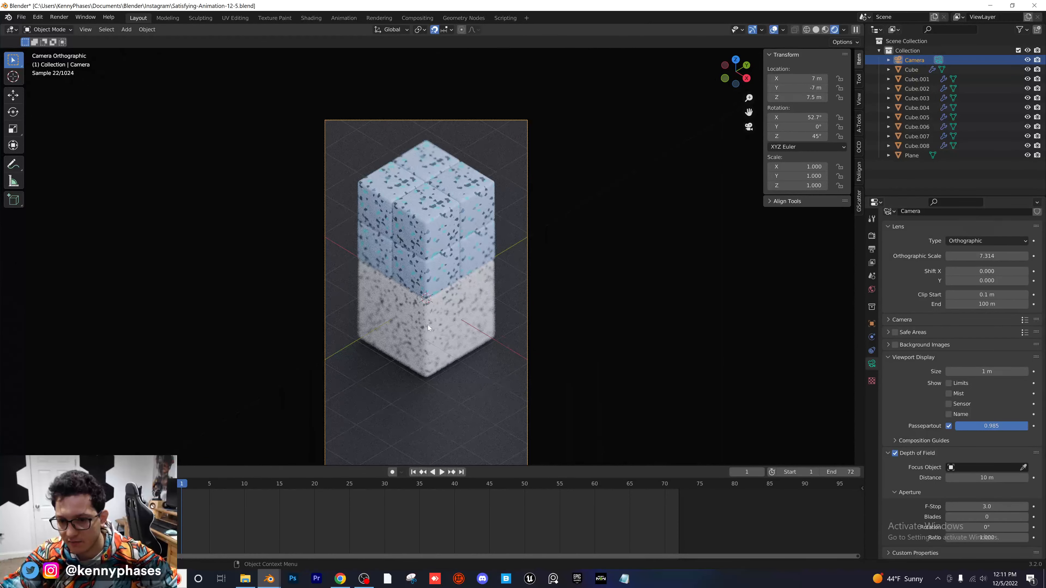
Raise the camera to a Z location of 8.6 m, set its F-Stop to 5.0, and save the file
scroll(428, 325, down, 1)
drag(799, 97, 815, 97)
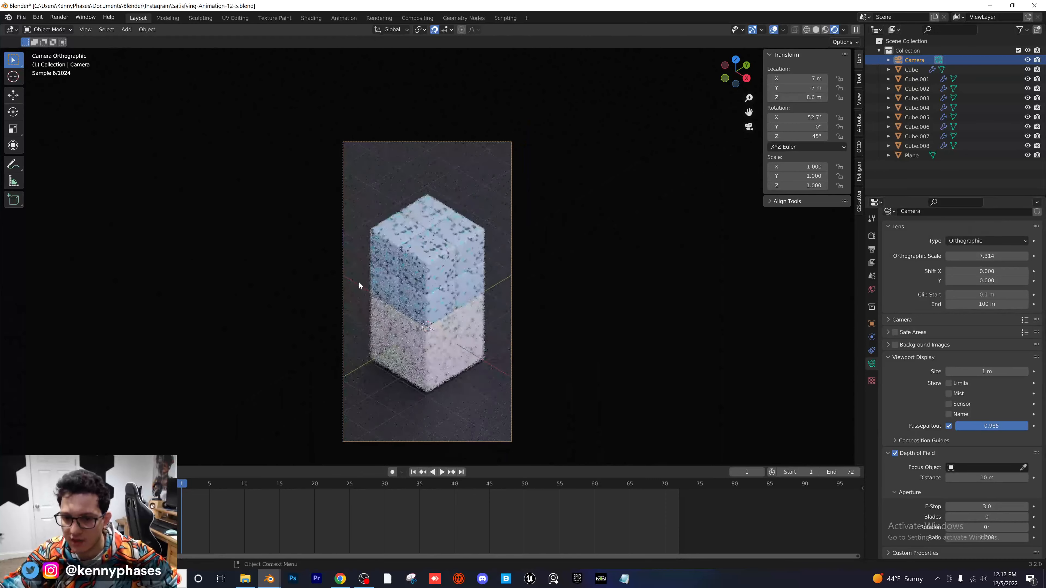
scroll(454, 300, up, 3)
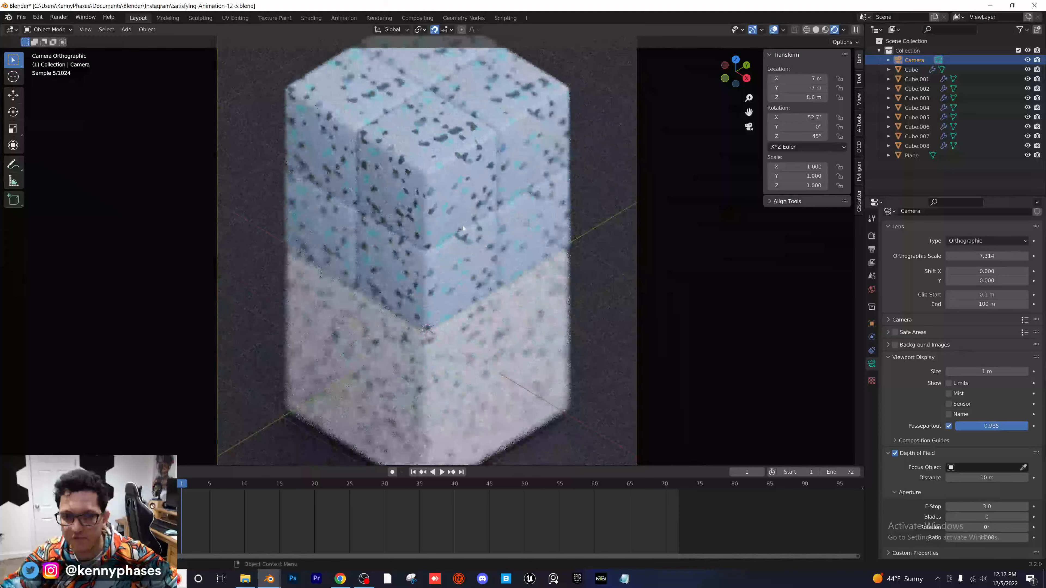
drag(996, 505, 998, 503)
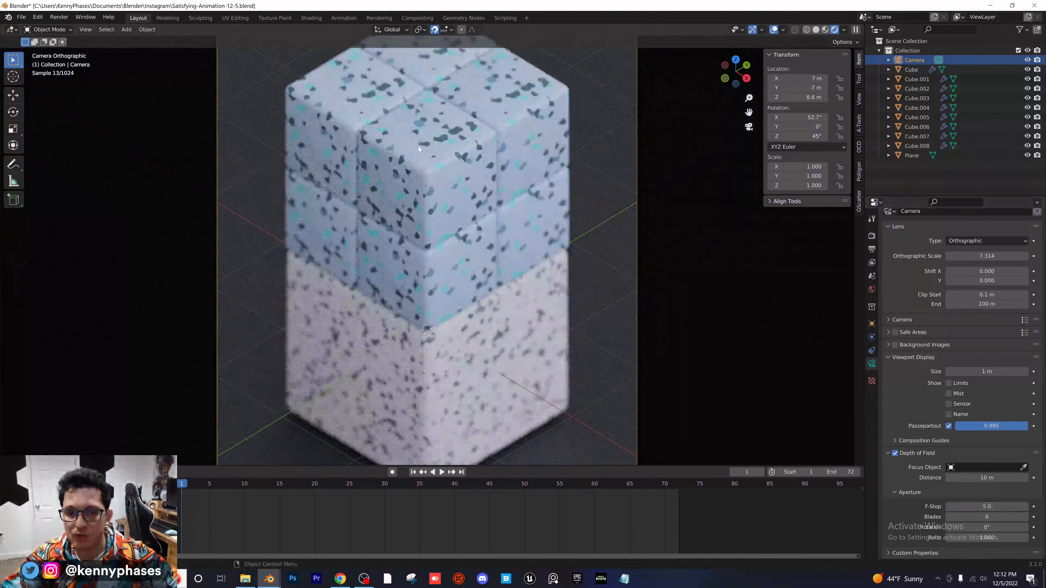
key(ctrl+s)
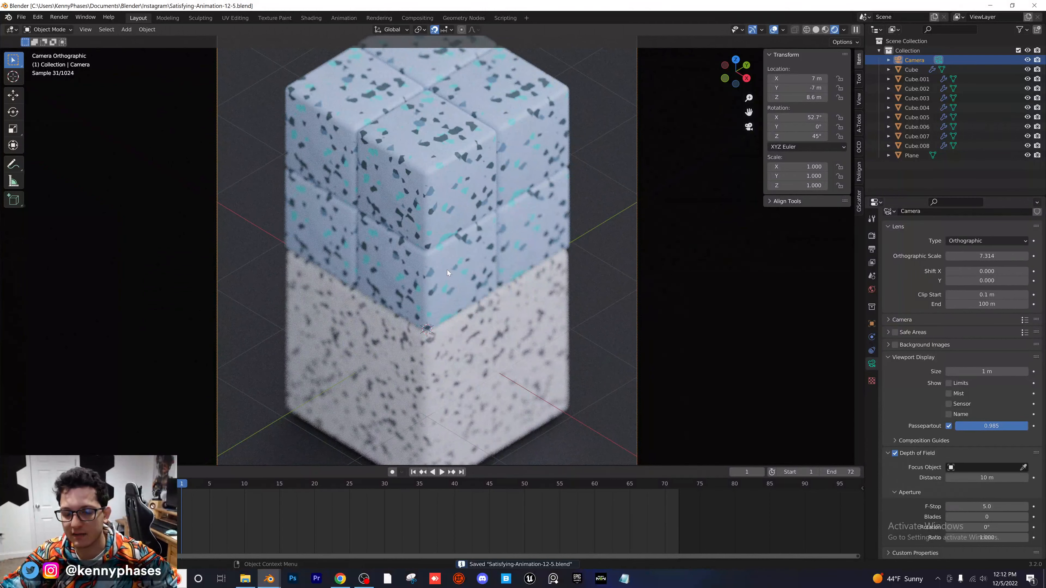
Try a separate copy of the Ceramic Flakes material with a pink hue on the lower front small cube, and undo it
click(447, 269)
click(986, 273)
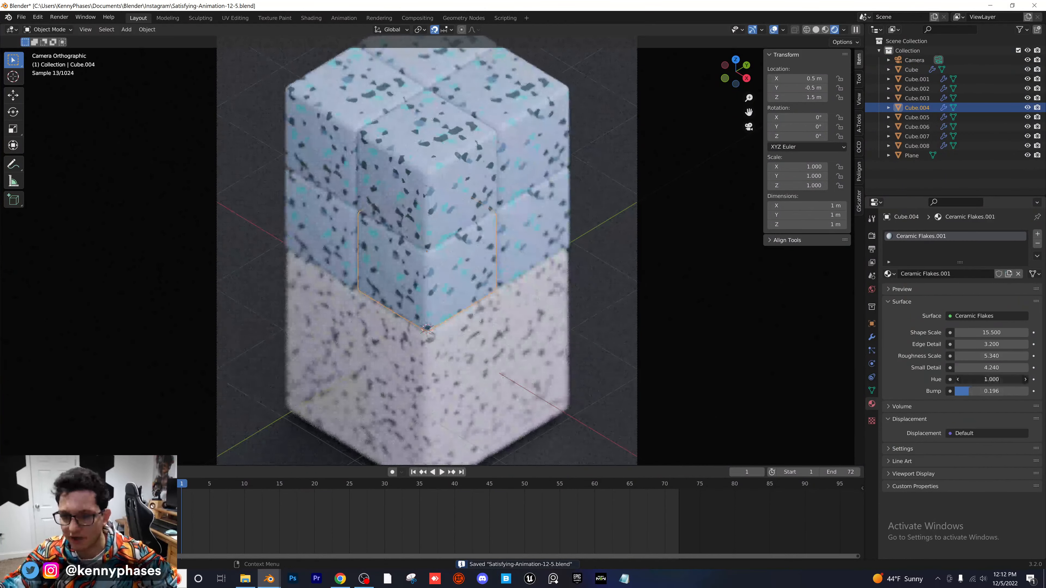
drag(992, 380, 965, 379)
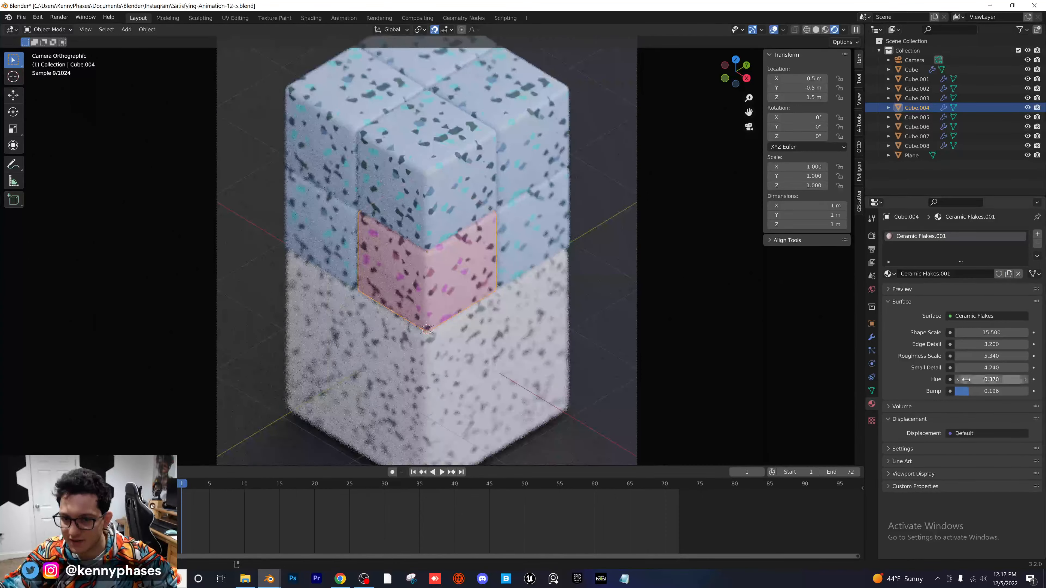
key(ctrl+z)
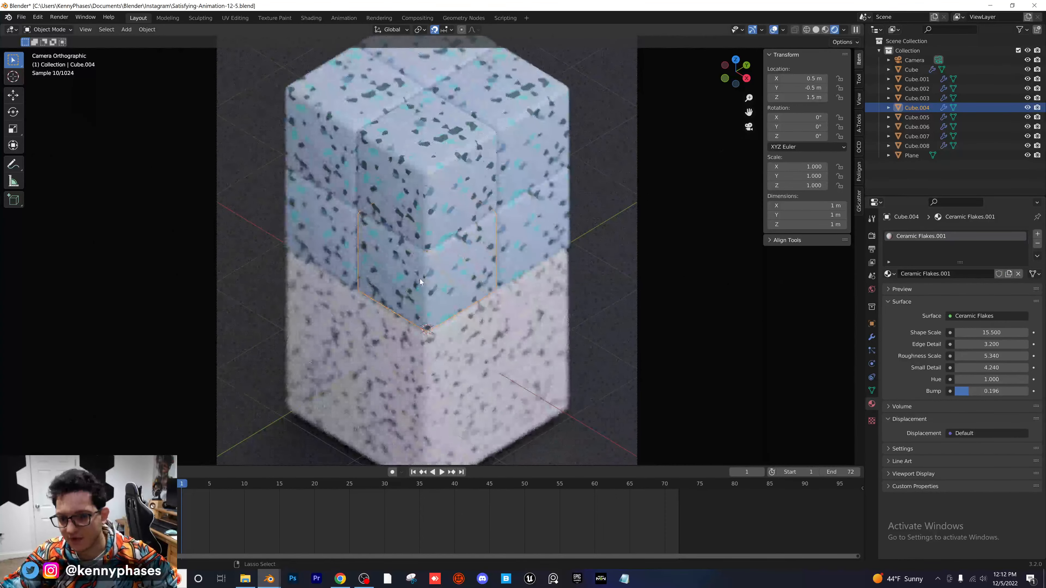
key(ctrl+z)
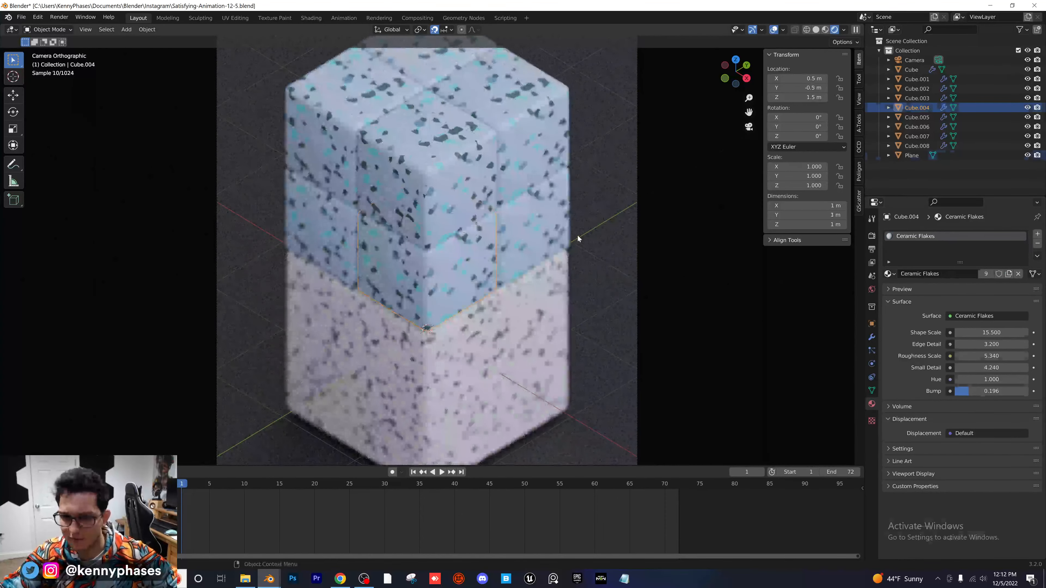
Undo the last cube selection and save the file
key(ctrl+z)
key(ctrl+z)
key(ctrl+s)
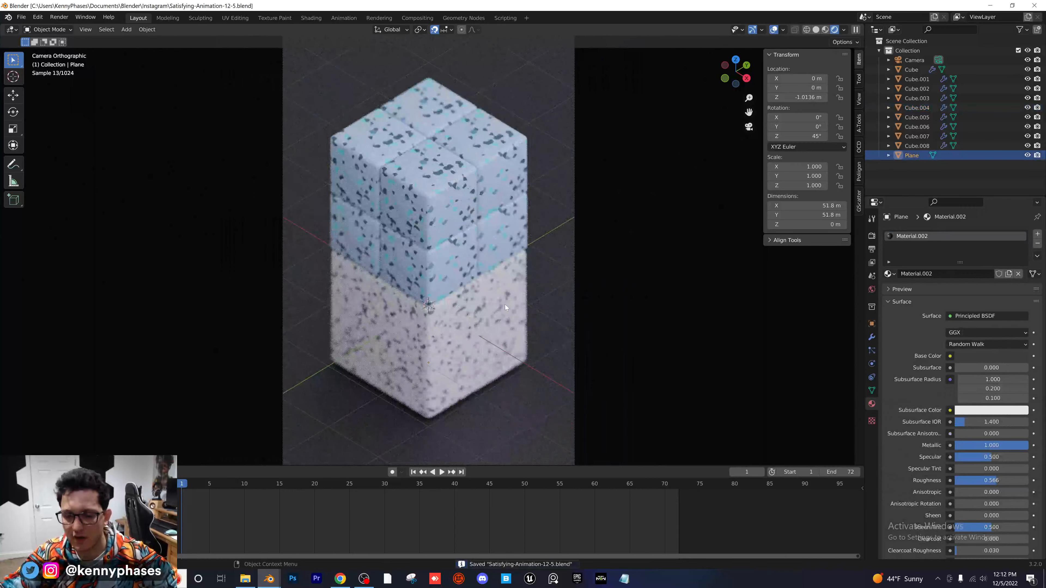
click(505, 306)
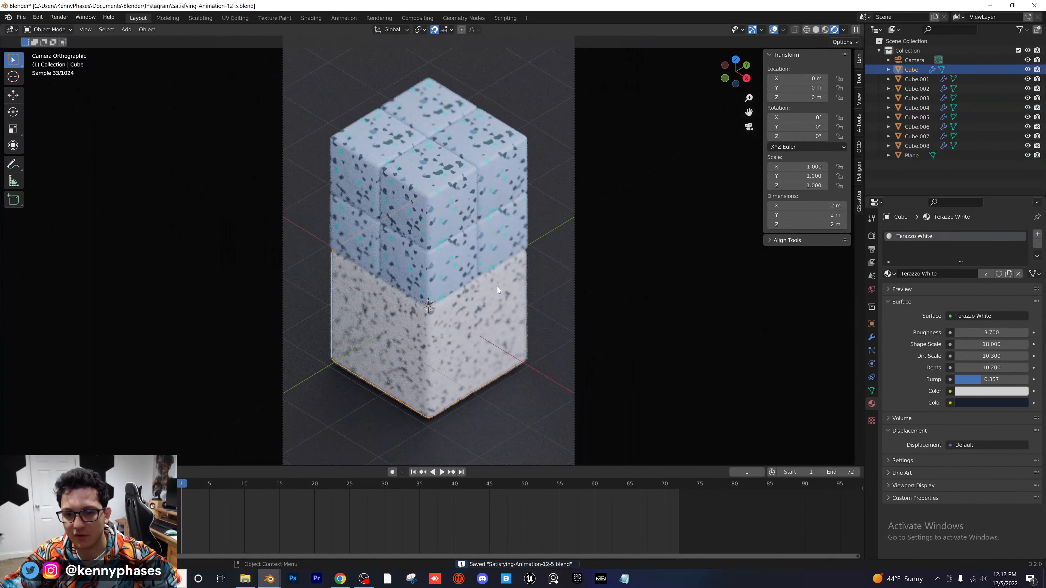
click(443, 188)
click(725, 78)
key(g)
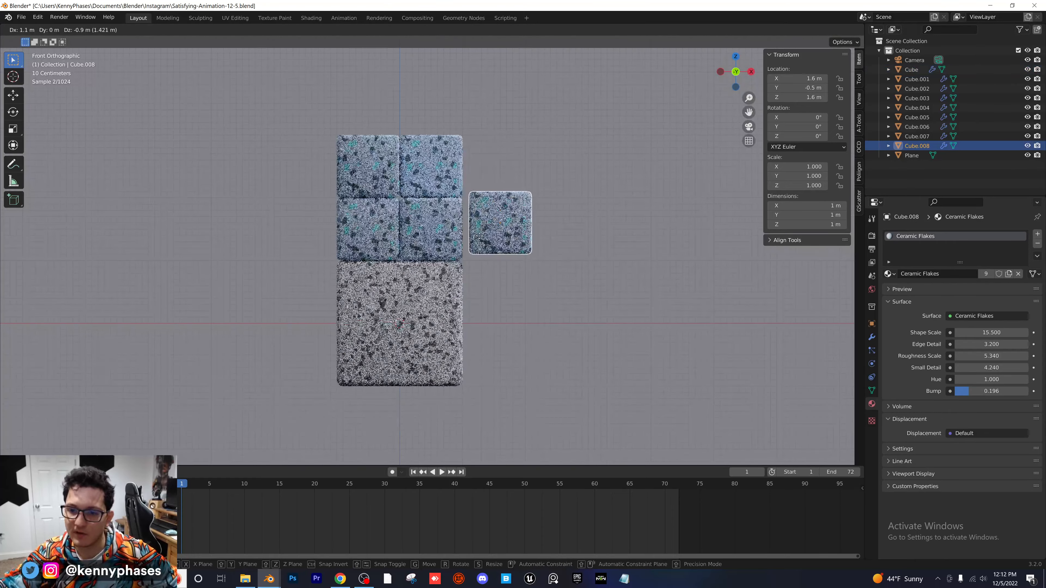
right_click(472, 245)
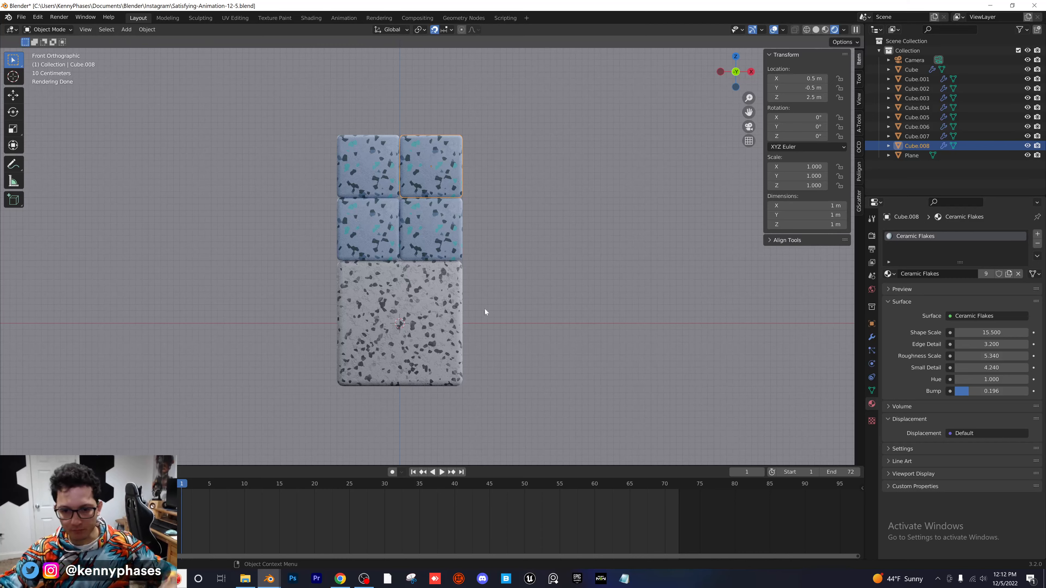
scroll(456, 314, up, 3)
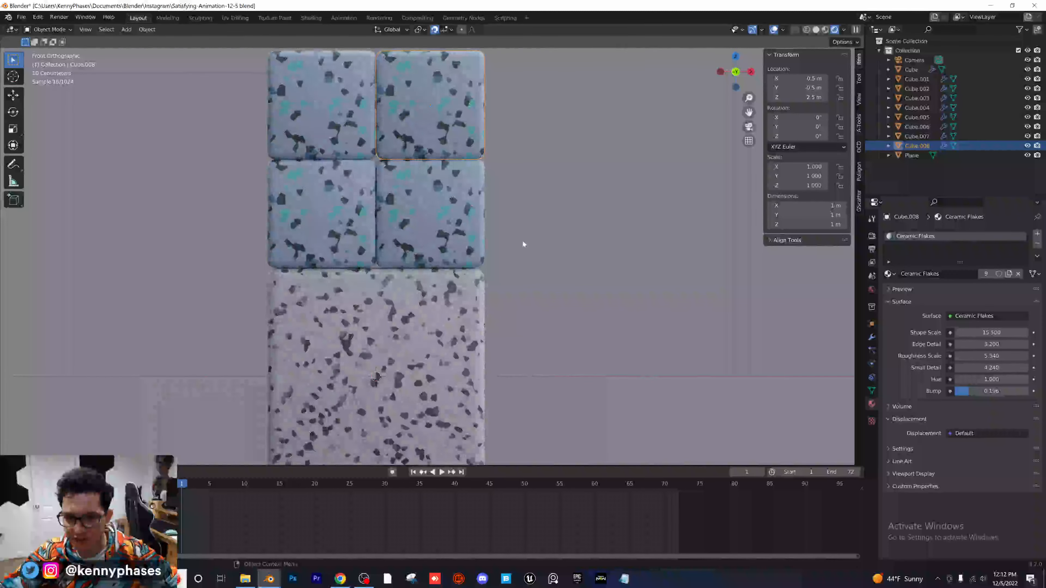
middle_drag(523, 241, 480, 278)
key(KP_0)
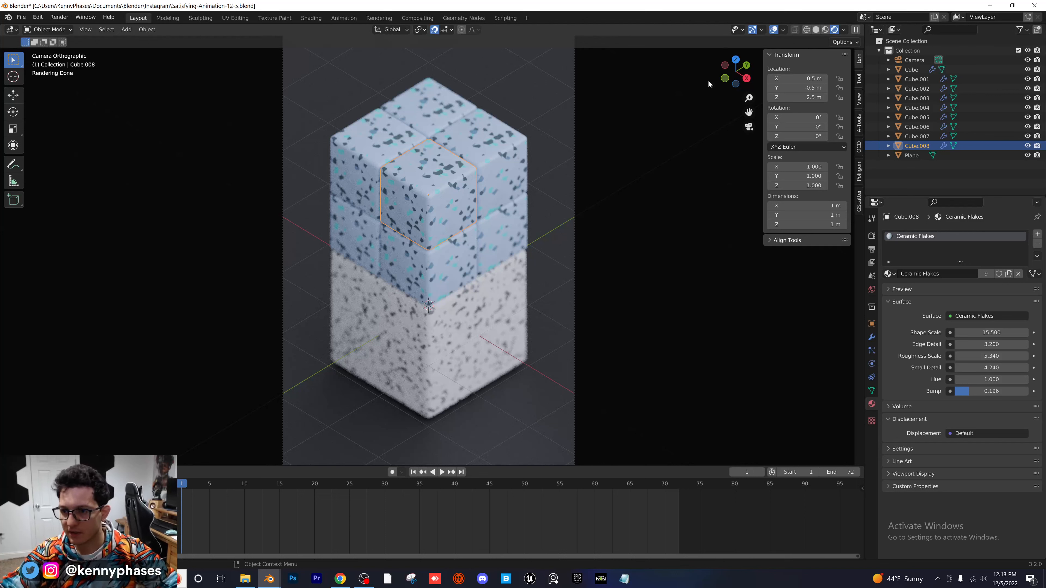
In solid shading and front view, duplicate the lower front small cube and place the copy beside the stack at X 3 m
click(815, 30)
key(KP_1)
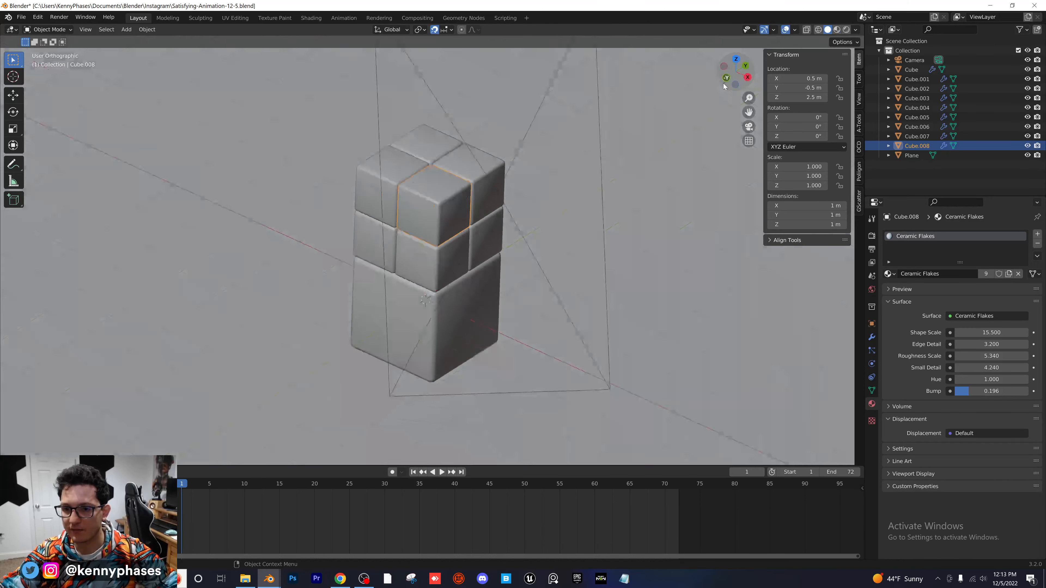
click(434, 180)
scroll(453, 227, down, 3)
key(shift+d)
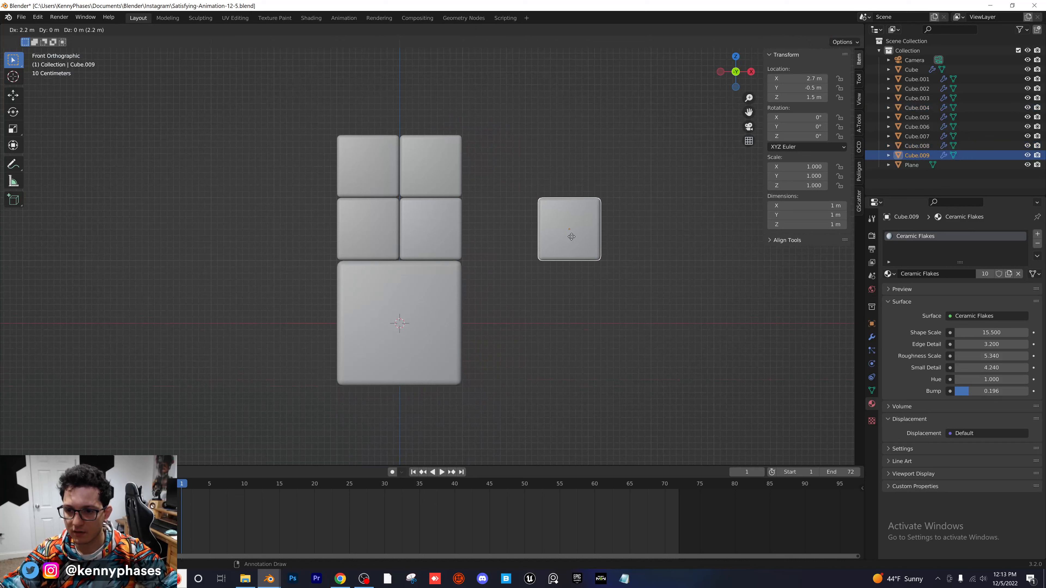
click(631, 222)
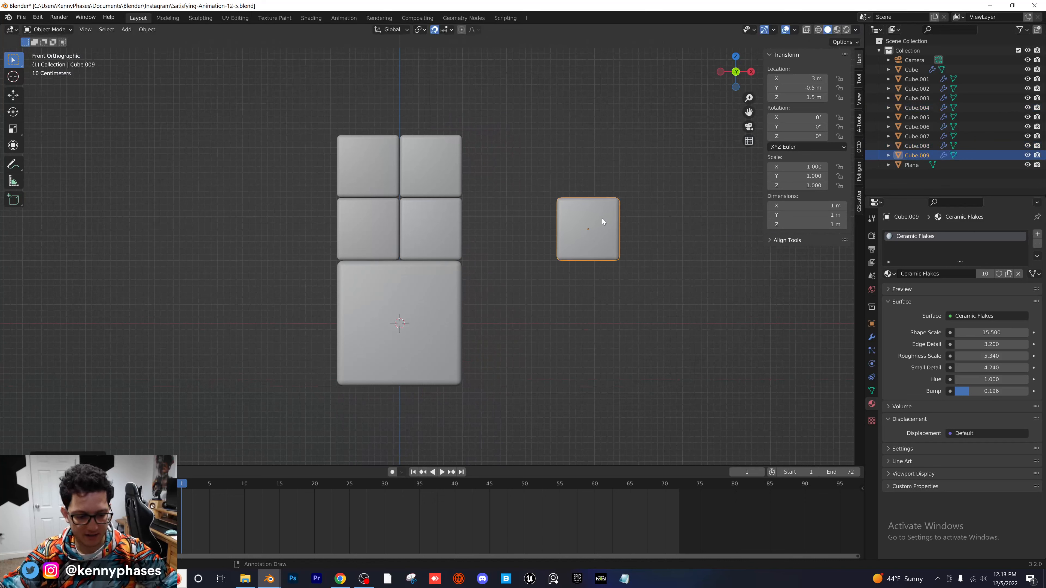
Scale the duplicated cube by 3 along X and move it along X to 2.5 m, against the stack
key(s)
key(x)
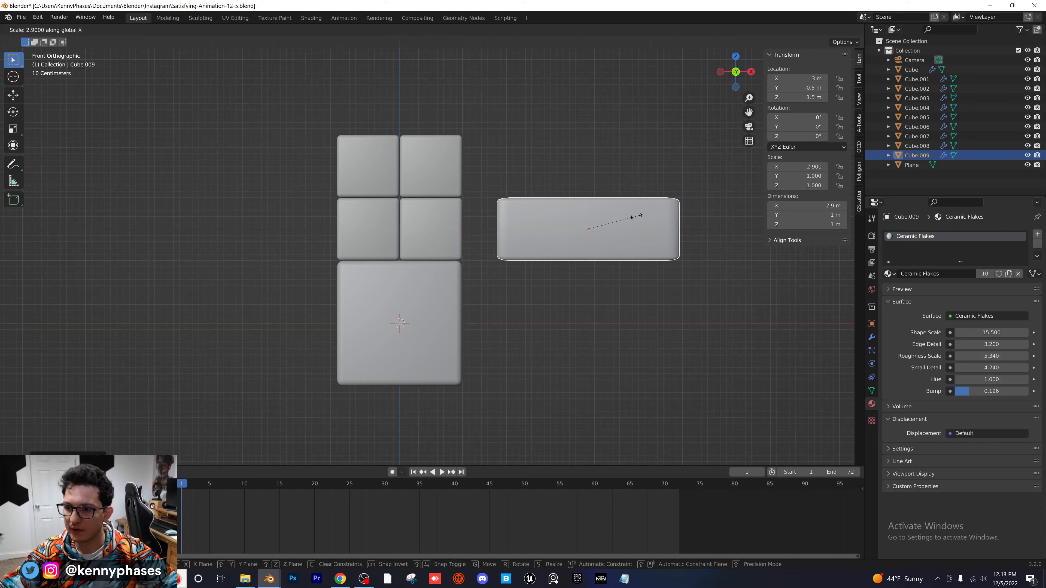
click(639, 219)
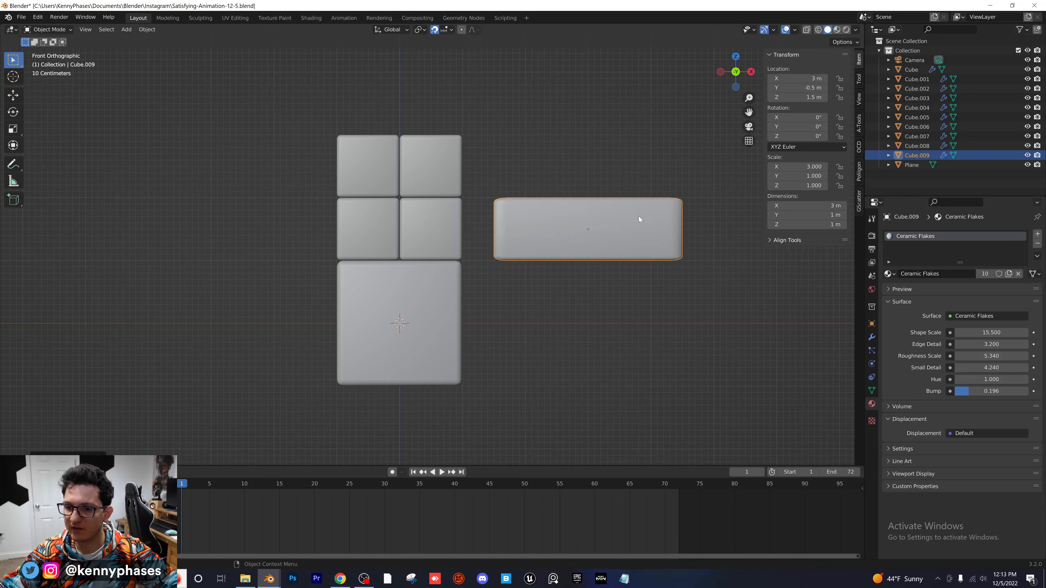
key(g)
key(z)
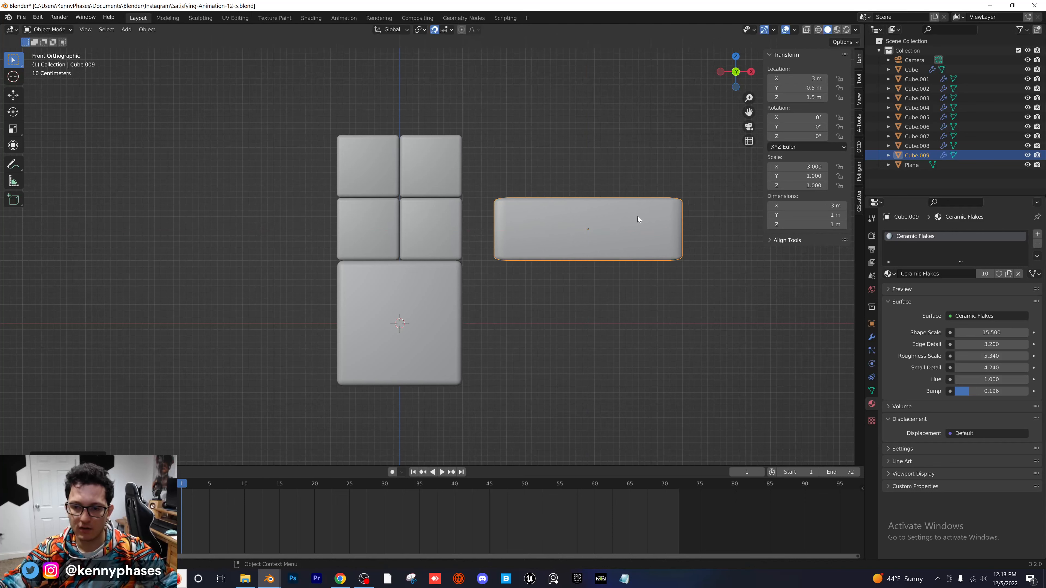
key(x)
click(606, 216)
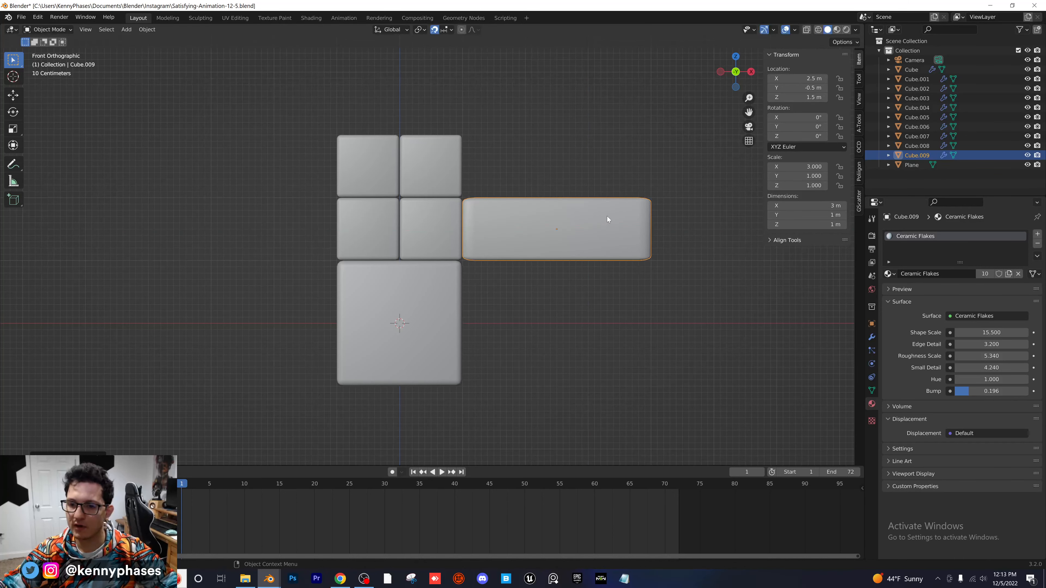
Apply the scale of the stretched bar so its bevel becomes even
scroll(561, 207, up, 3)
shift+middle_drag(513, 185, 383, 188)
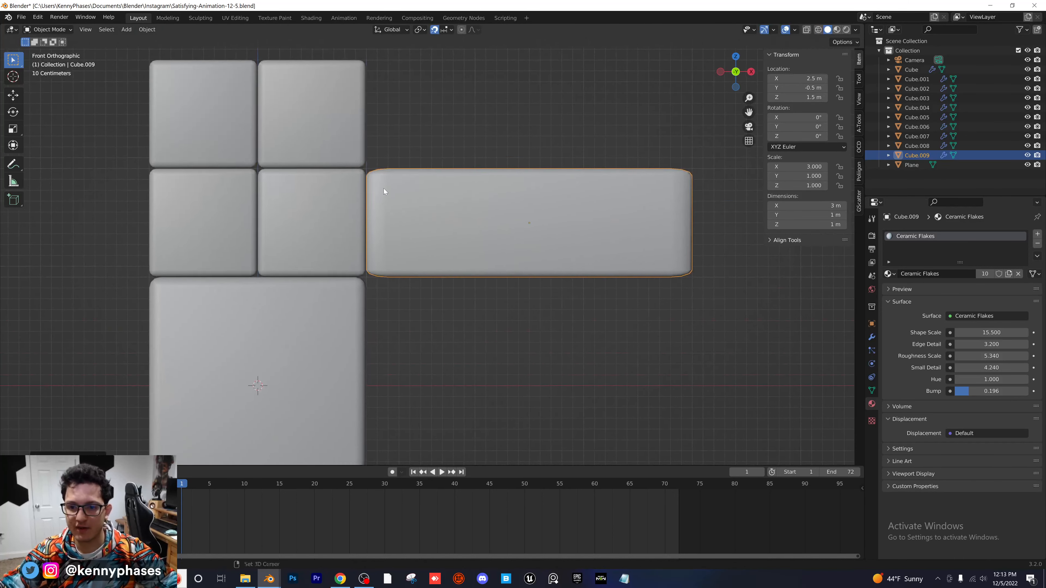
scroll(310, 156, up, 3)
scroll(382, 181, down, 2)
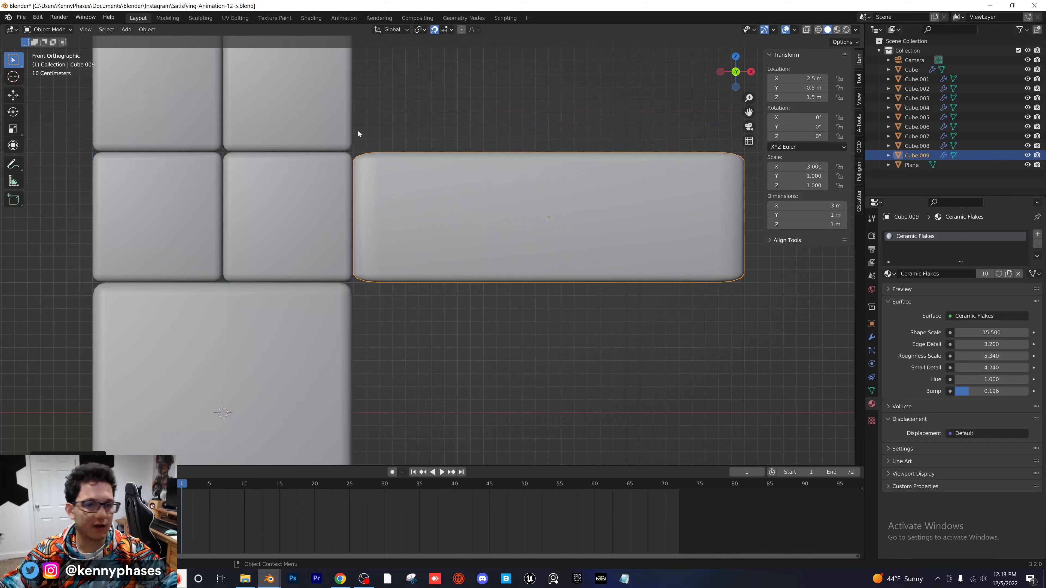
click(147, 29)
mouse_move(179, 78)
click(263, 98)
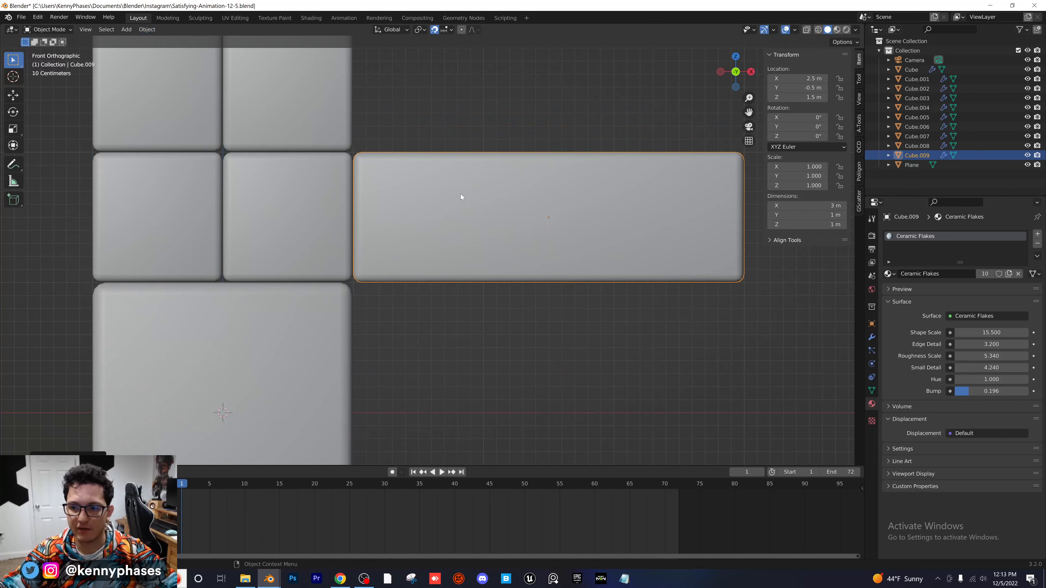
Switch the viewport to rendered shading and examine the bar beside the stack through the camera
middle_drag(460, 194, 417, 229)
scroll(437, 201, down, 1)
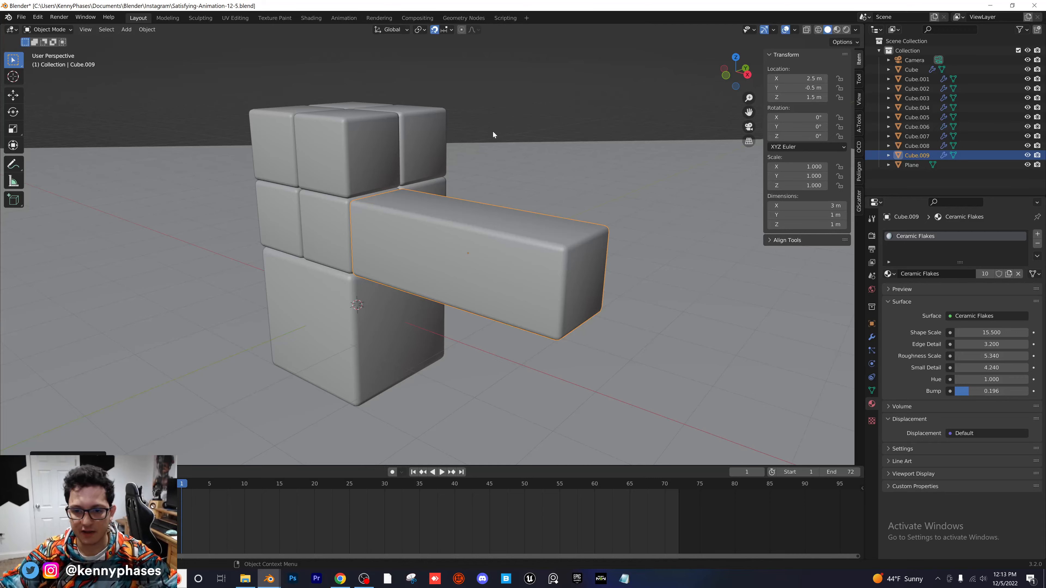
click(846, 29)
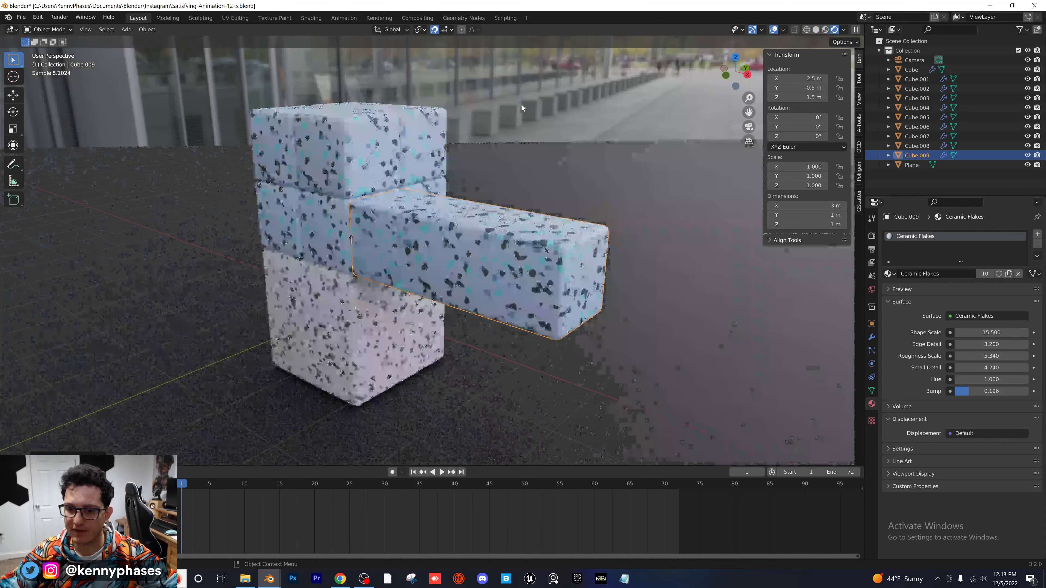
key(KP_0)
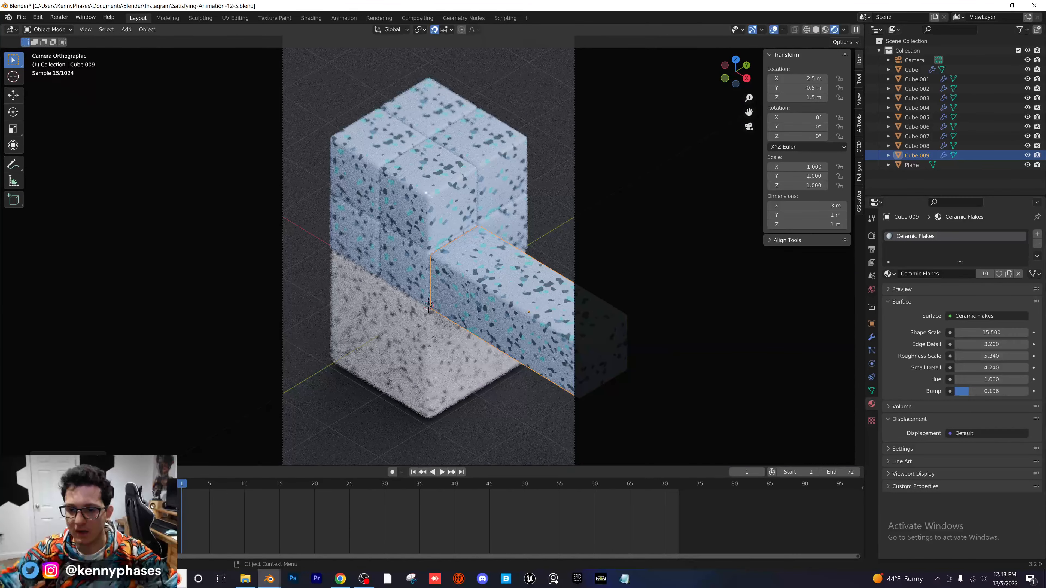
scroll(426, 193, down, 1)
shift+middle_drag(473, 232, 409, 173)
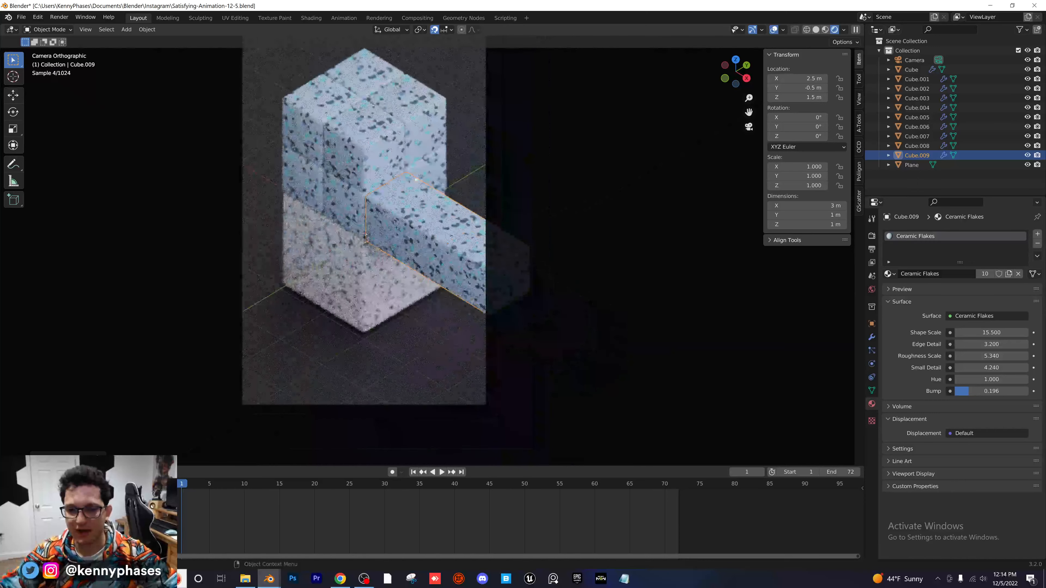
click(726, 77)
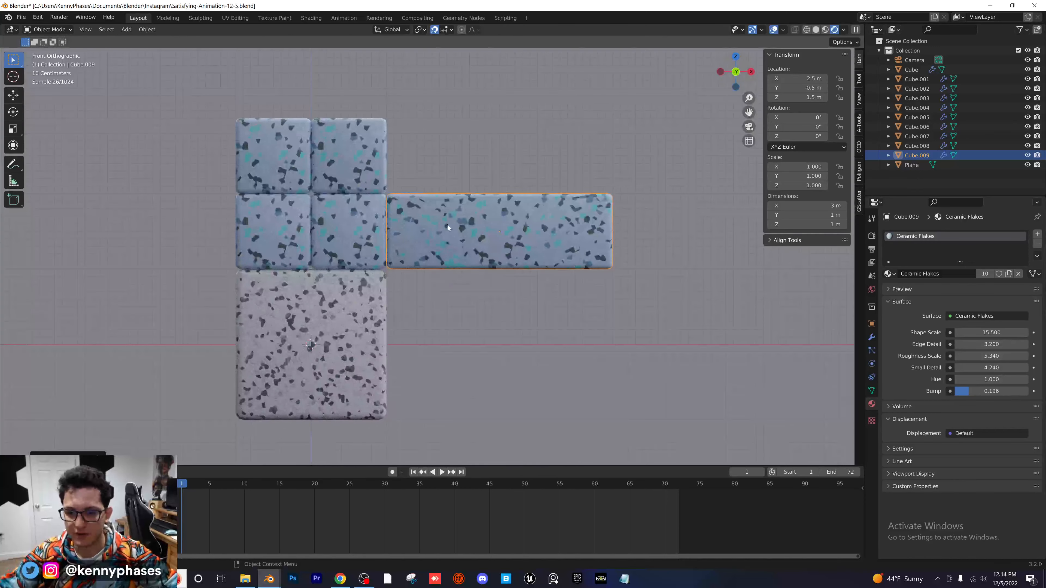
key(g)
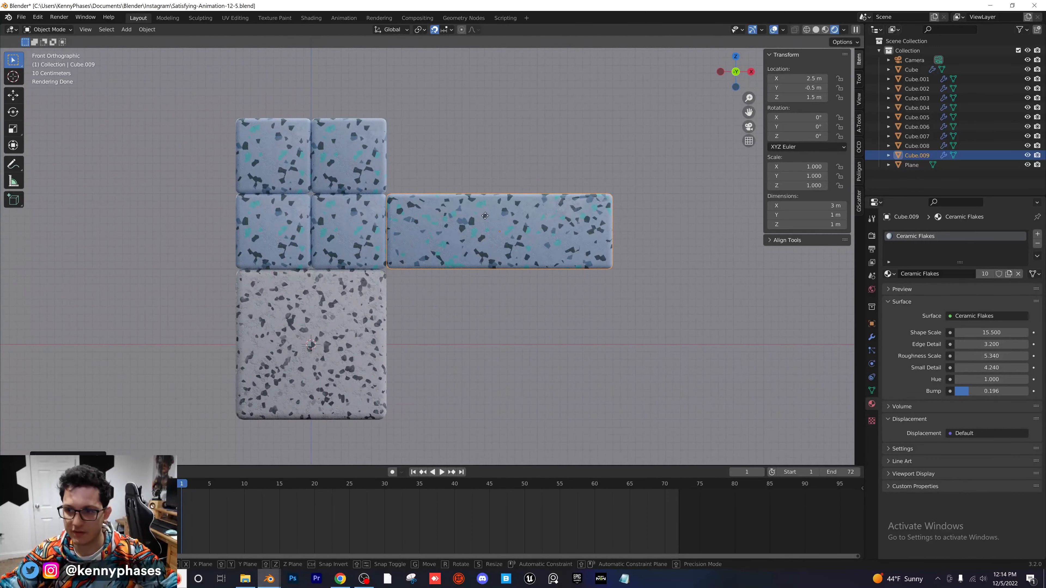
key(x)
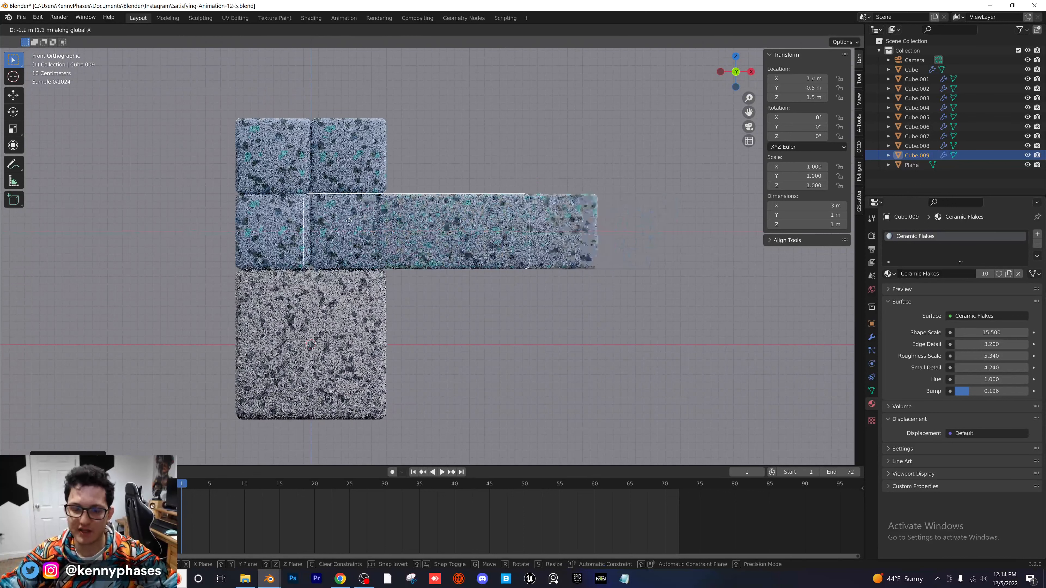
right_click(473, 222)
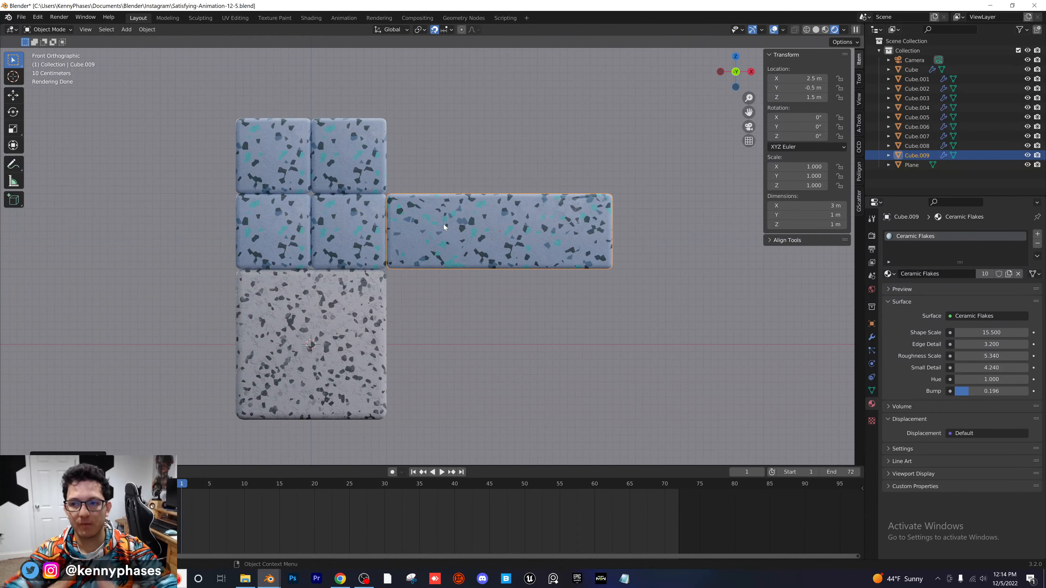
Duplicate the eight small cubes upward twice in front view, stacking each copied block directly on top of the previous one
scroll(433, 243, down, 2)
drag(309, 180, 384, 242)
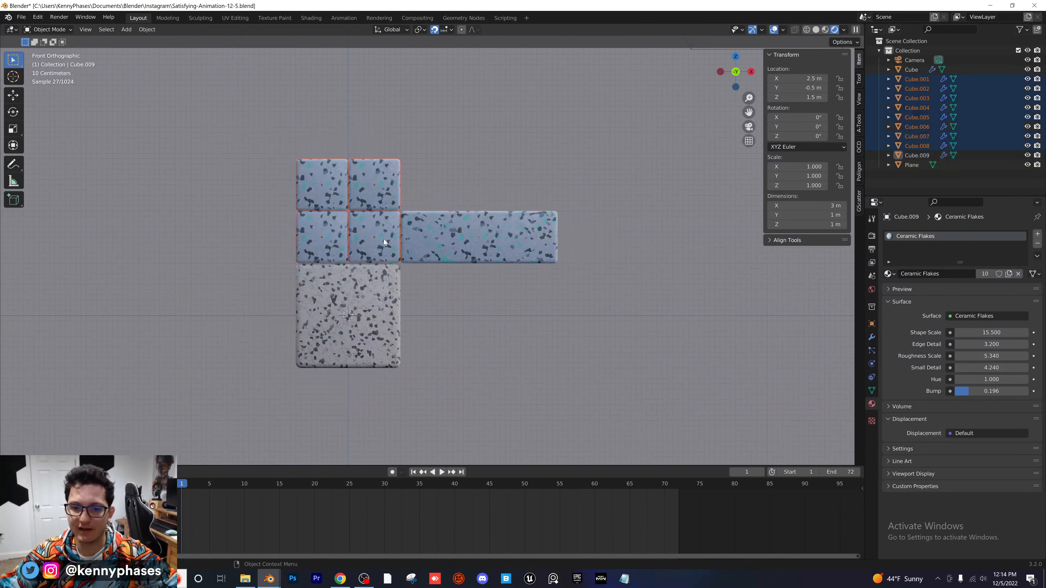
scroll(384, 242, down, 1)
key(shift+d)
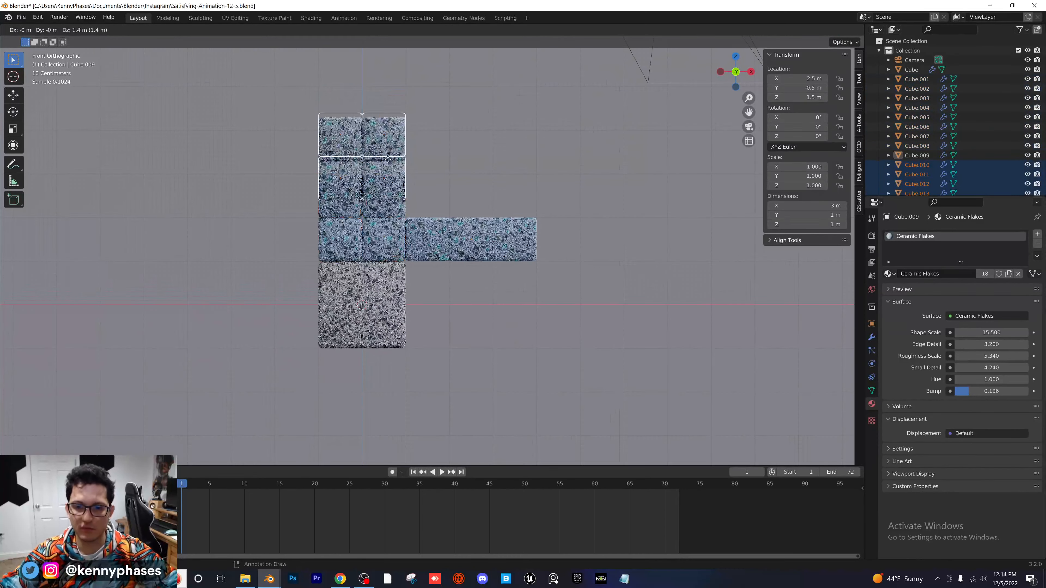
click(395, 157)
shift+middle_drag(404, 178, 431, 250)
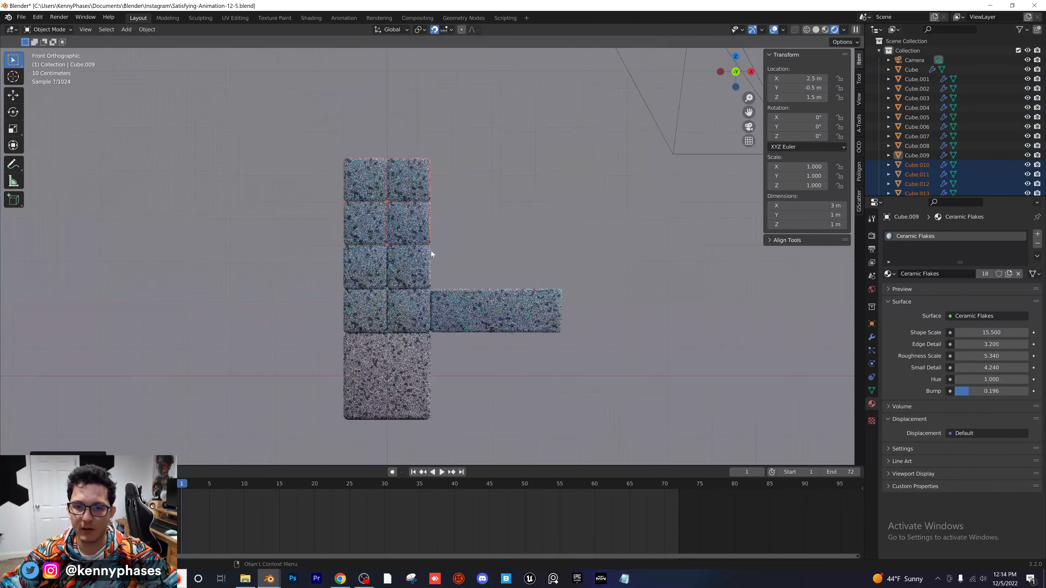
key(shift+d)
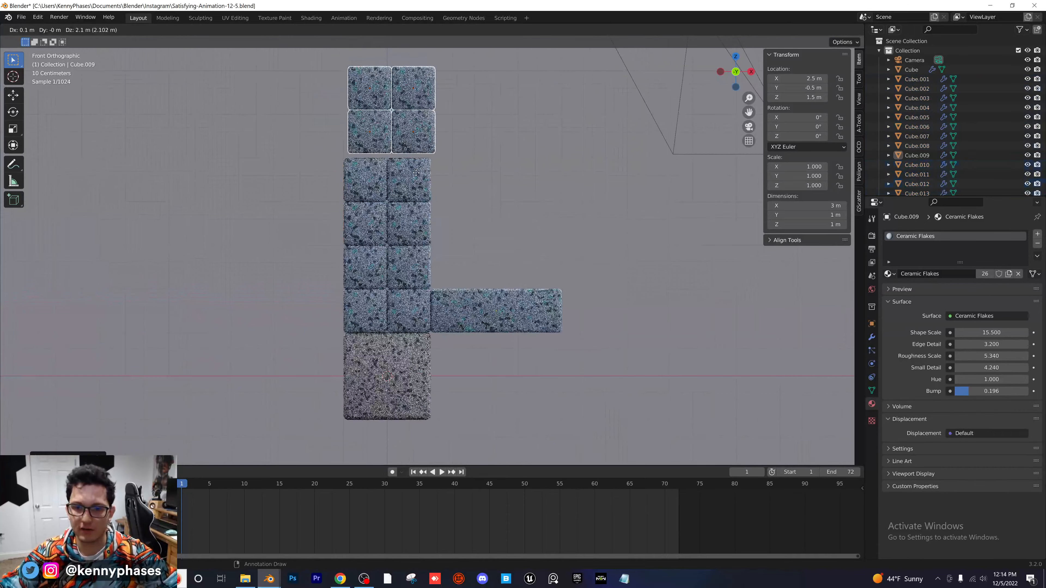
click(416, 172)
Link the large base cube's Terazzo White material to the horizontal bar
mouse_move(480, 225)
middle_down()
mouse_move(455, 174)
mouse_move(461, 215)
middle_up()
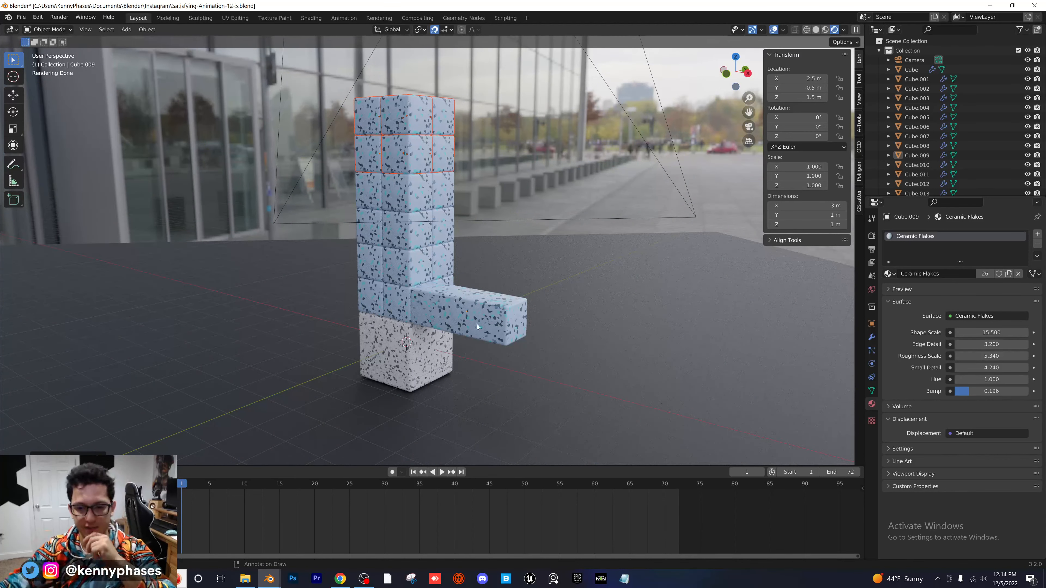
click(461, 301)
shift+click(407, 358)
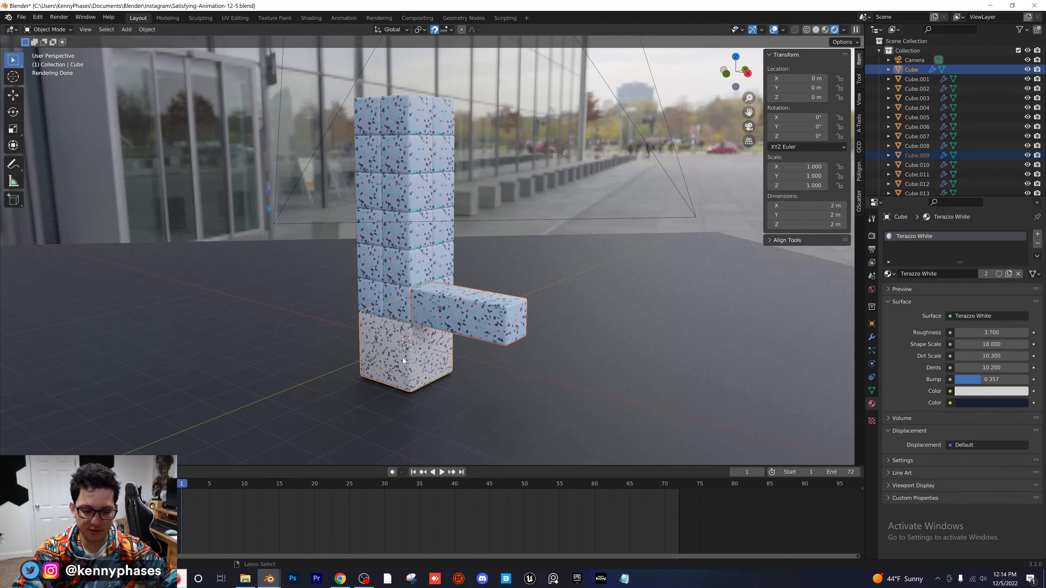
key(ctrl+l)
key(Up)
key(Up)
key(Up)
key(Up)
key(Up)
key(Return)
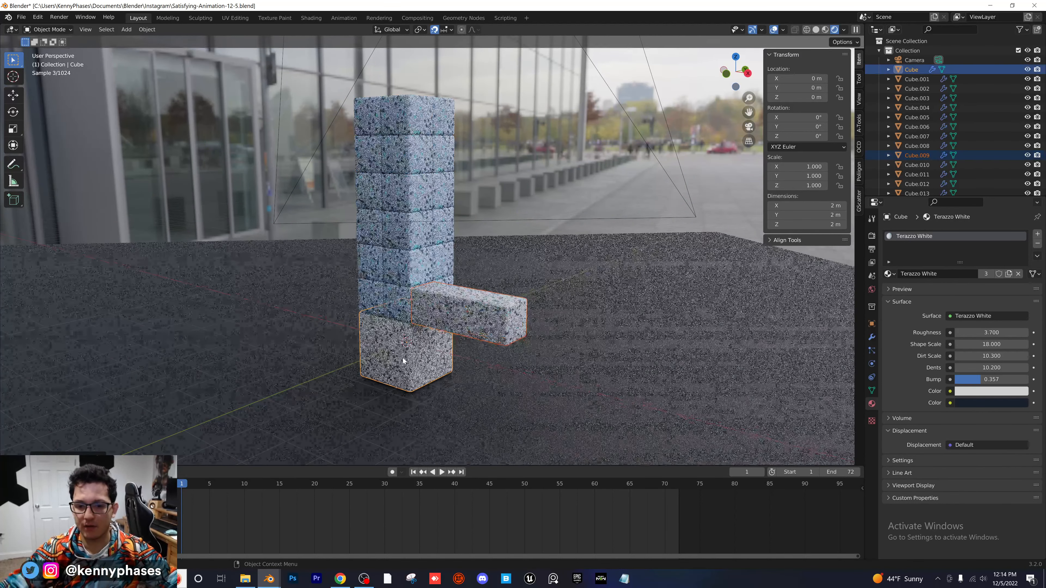
Duplicate the top two rows of small blue cubes upward in front view, stacking the copies directly on top of the tower
key(KP_0)
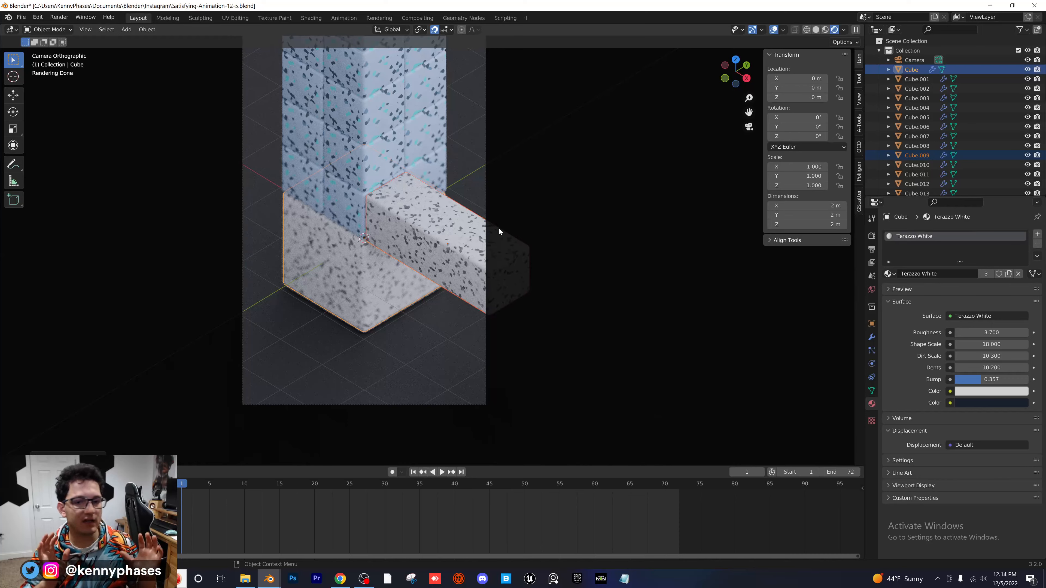
scroll(451, 204, down, 1)
shift+middle_drag(446, 201, 450, 287)
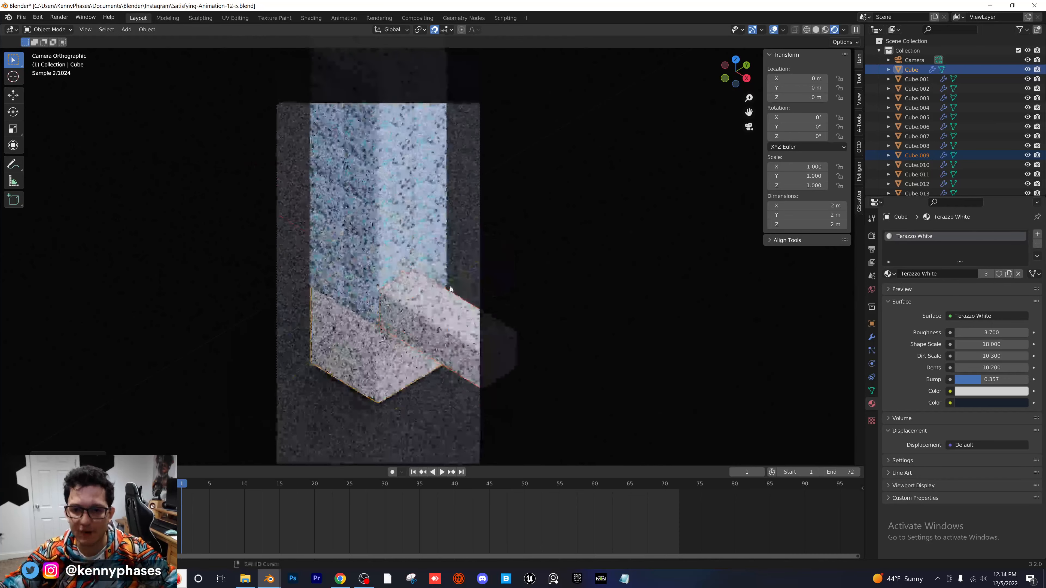
shift+middle_drag(514, 283, 511, 281)
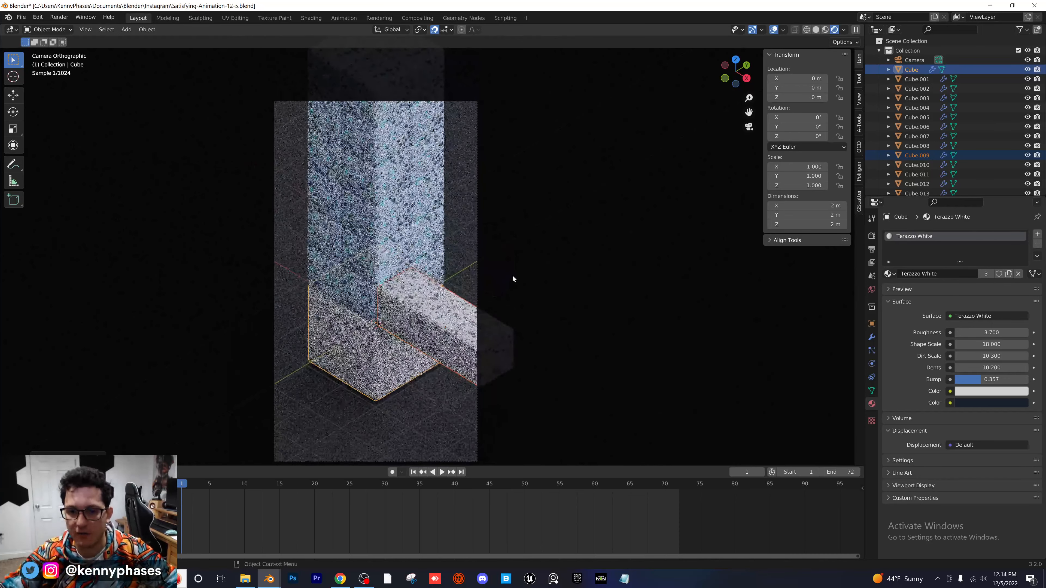
click(725, 78)
key(g)
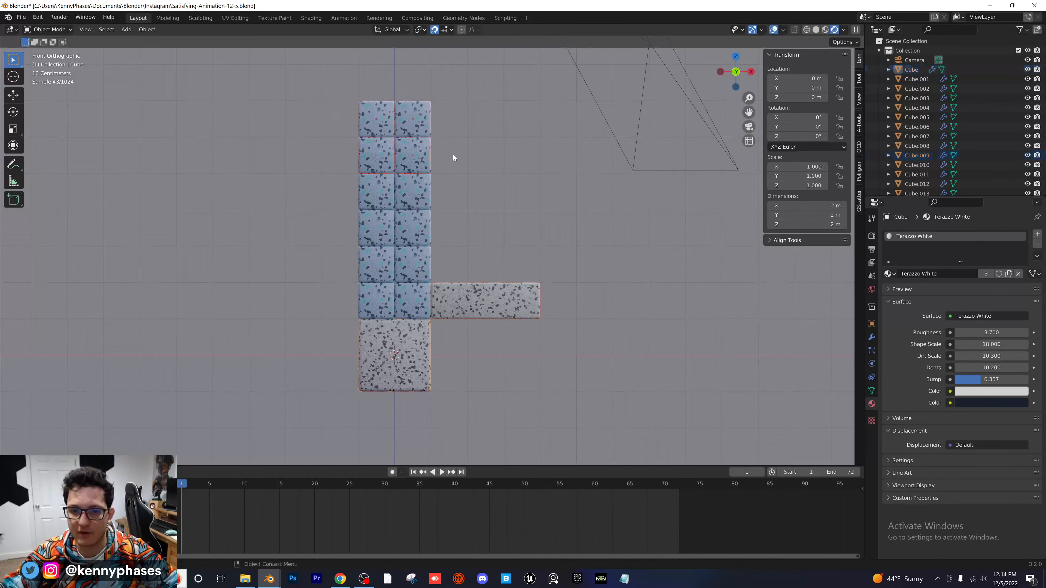
right_click(451, 120)
scroll(489, 164, down, 2)
middle_drag(489, 164, 398, 192)
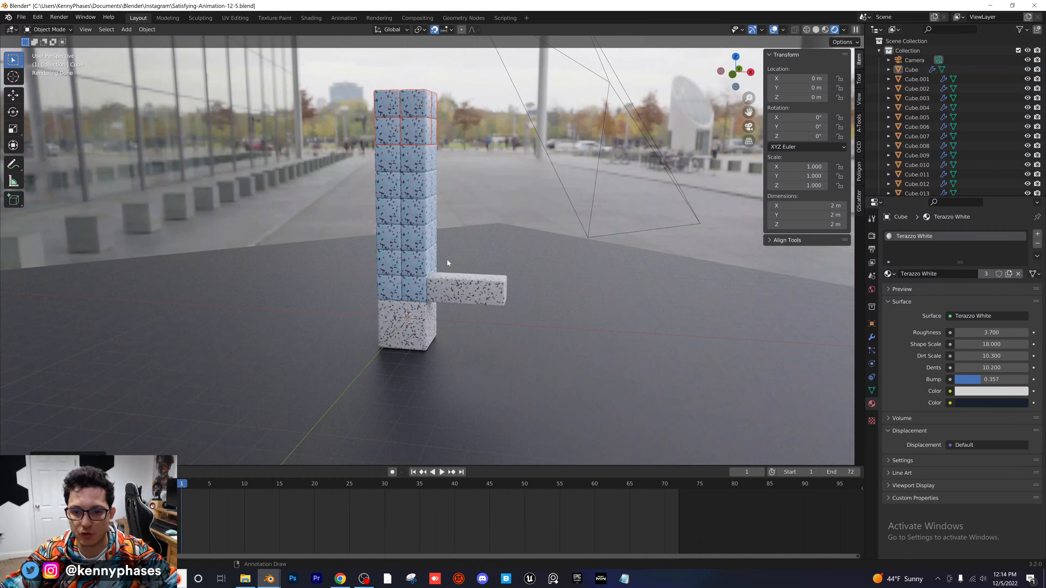
key(KP_0)
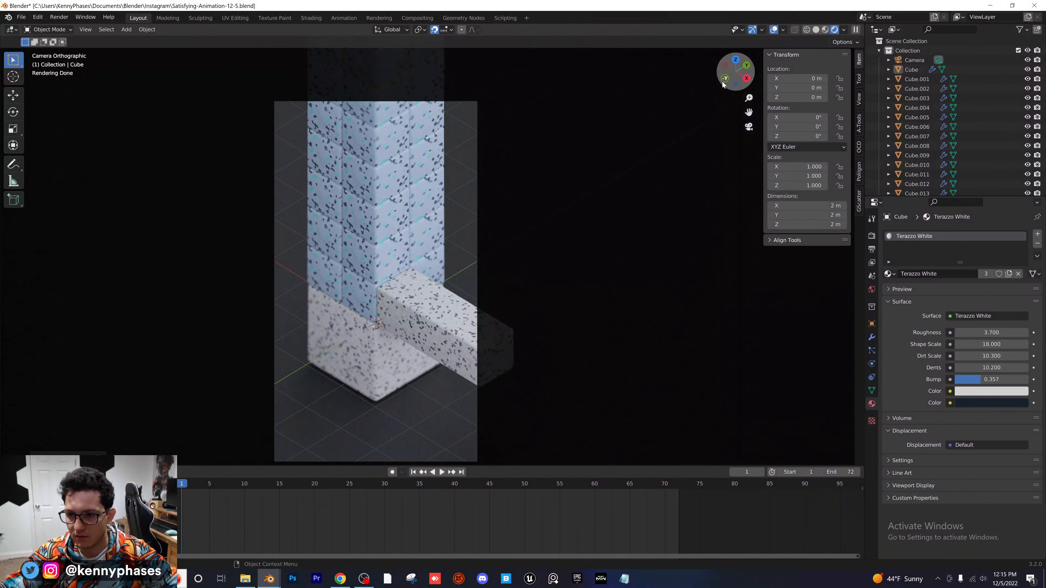
Set the horizontal white bar's X dimension to 10 m and apply its scale
click(438, 305)
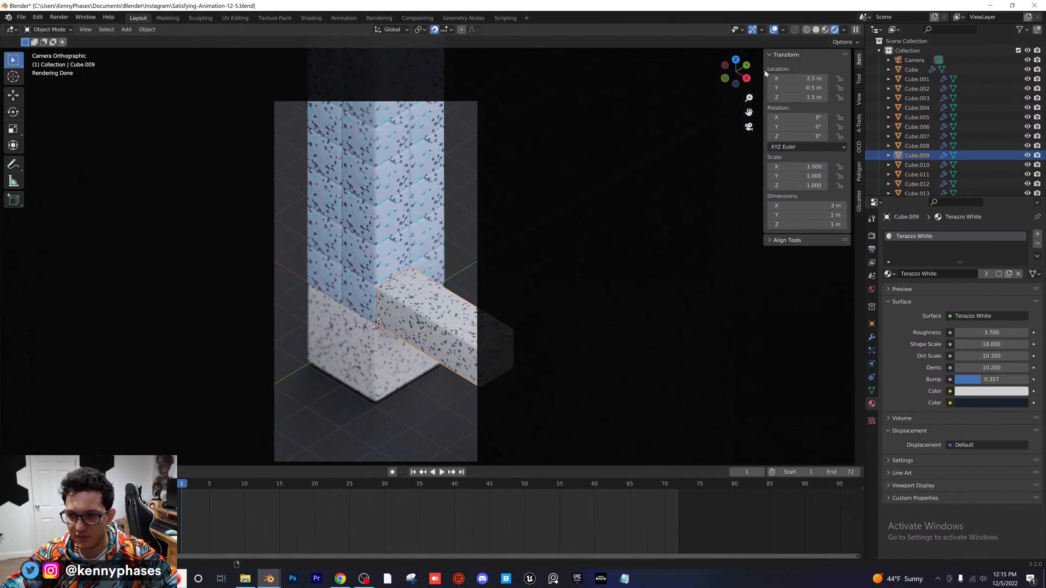
click(724, 79)
scroll(466, 355, up, 5)
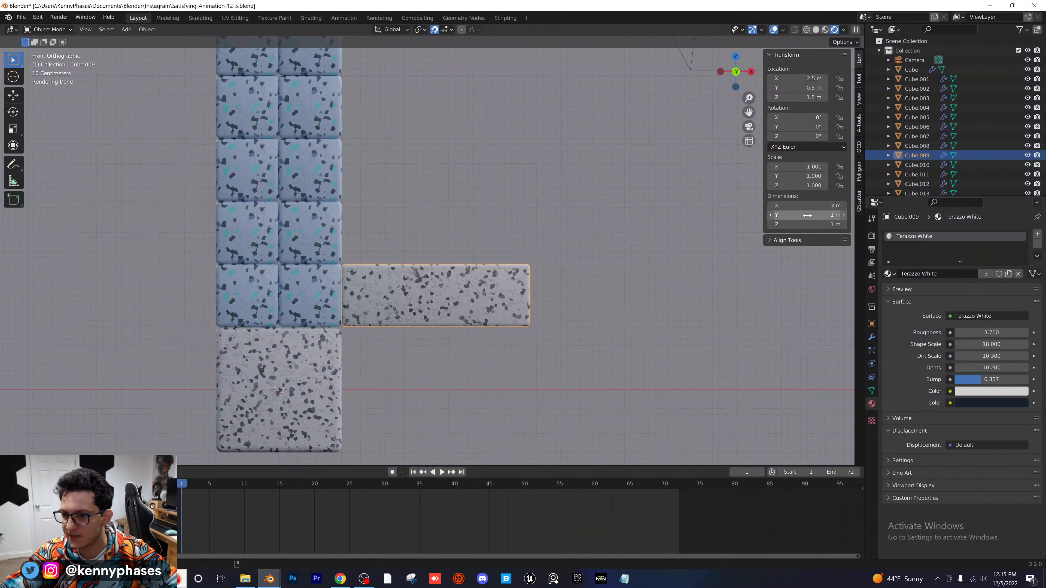
click(803, 205)
text(10)
key(Return)
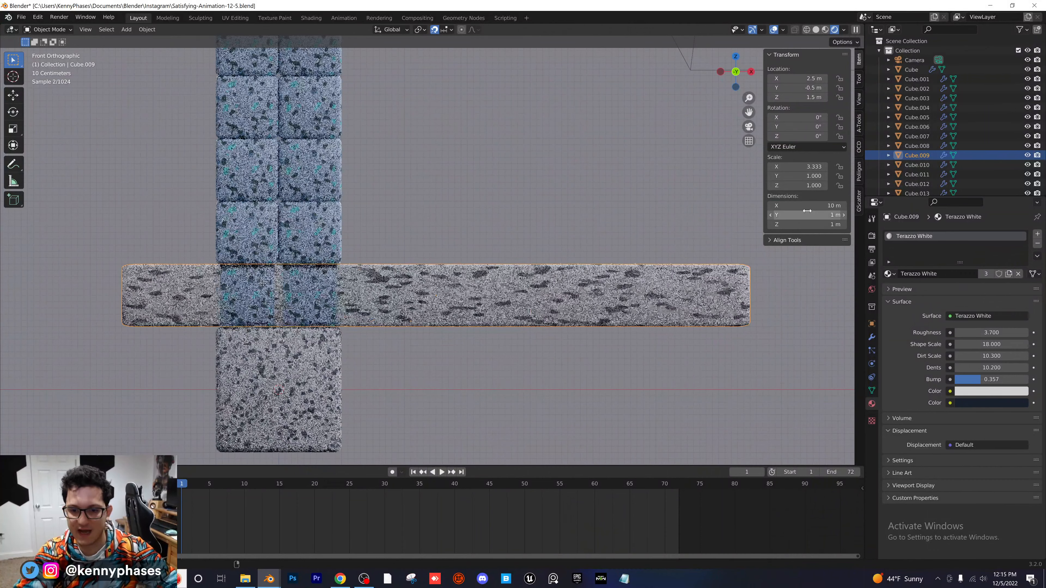
click(147, 29)
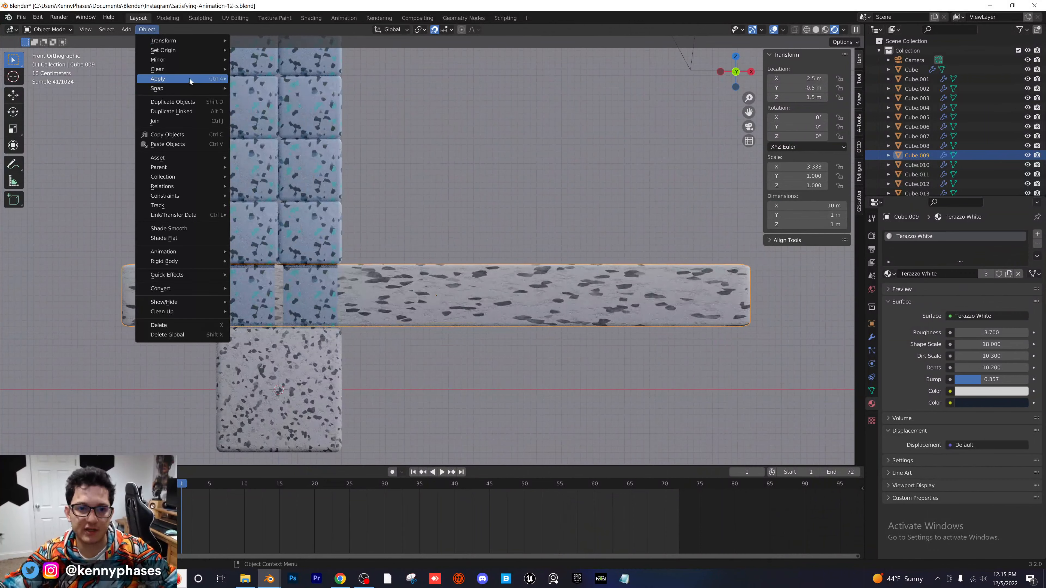
mouse_move(190, 78)
click(288, 97)
Move the lengthened bar along X to 6 m so its inner end touches the tower
key(g)
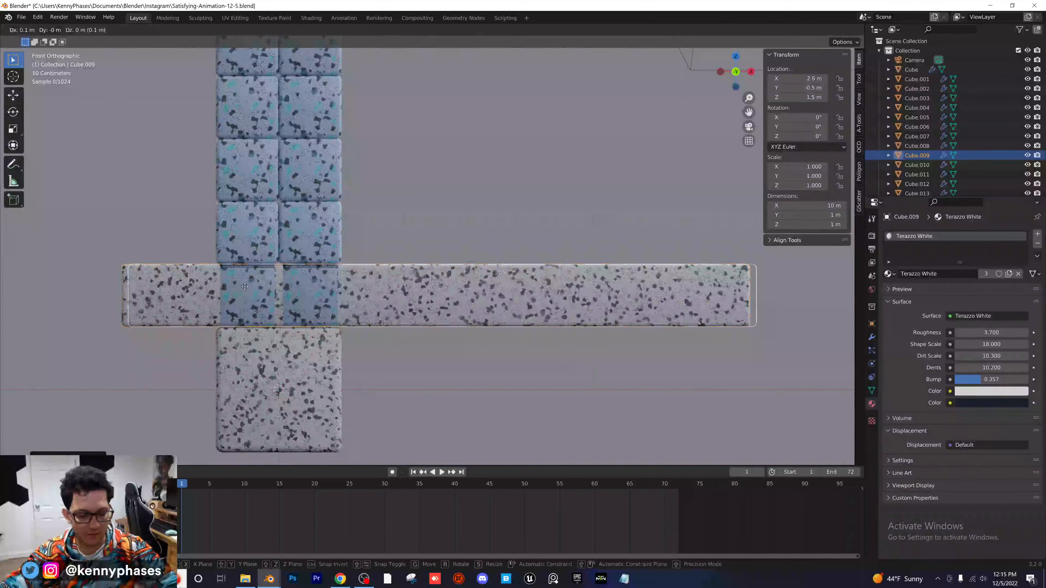
key(x)
click(462, 299)
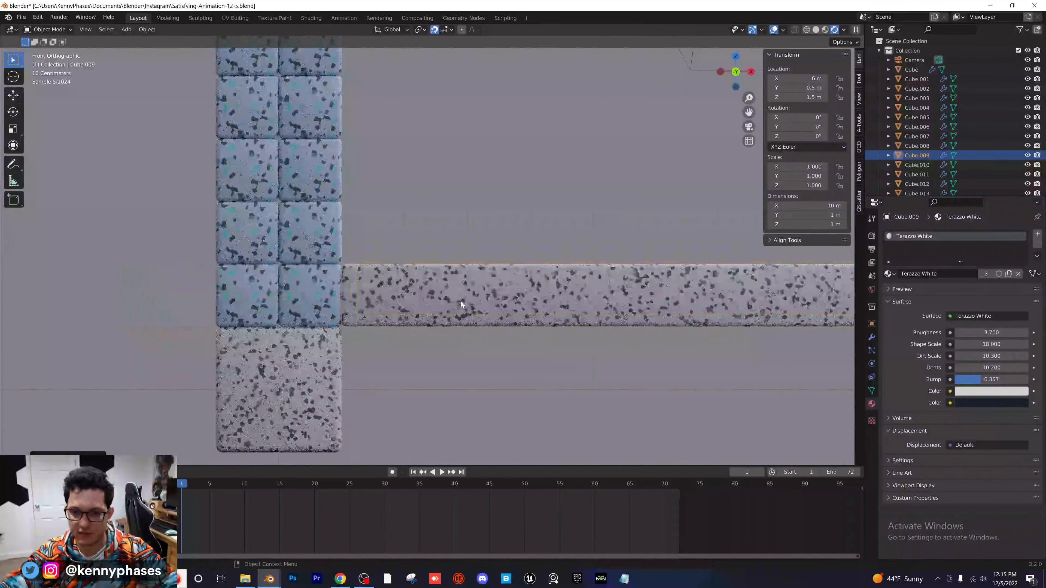
Duplicate the long bar to the opposite side of the tower, one unit lower, at X -6 m and Z 0.5 m
scroll(461, 301, down, 2)
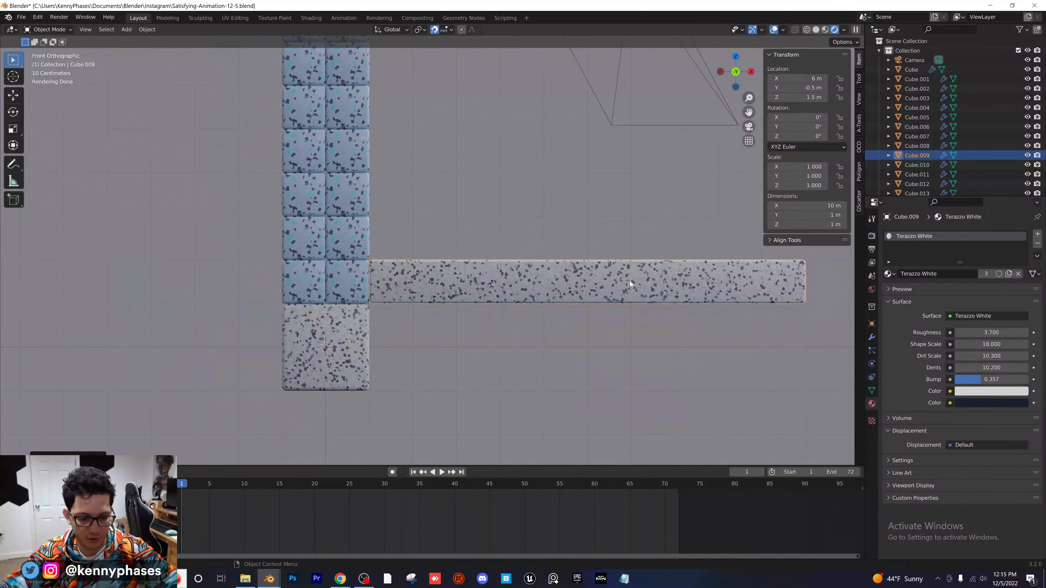
key(shift+d)
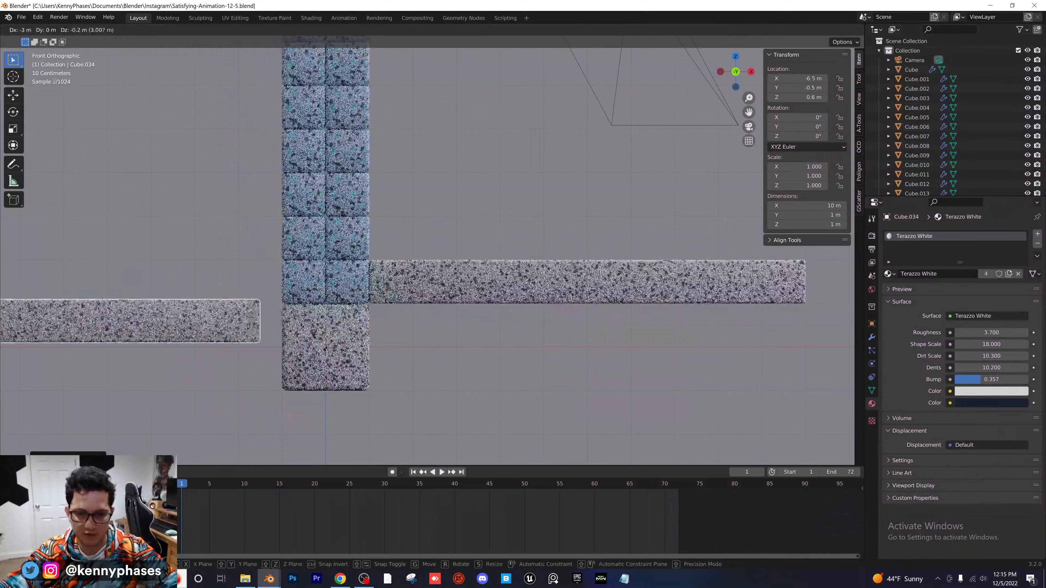
click(338, 312)
key(KP_0)
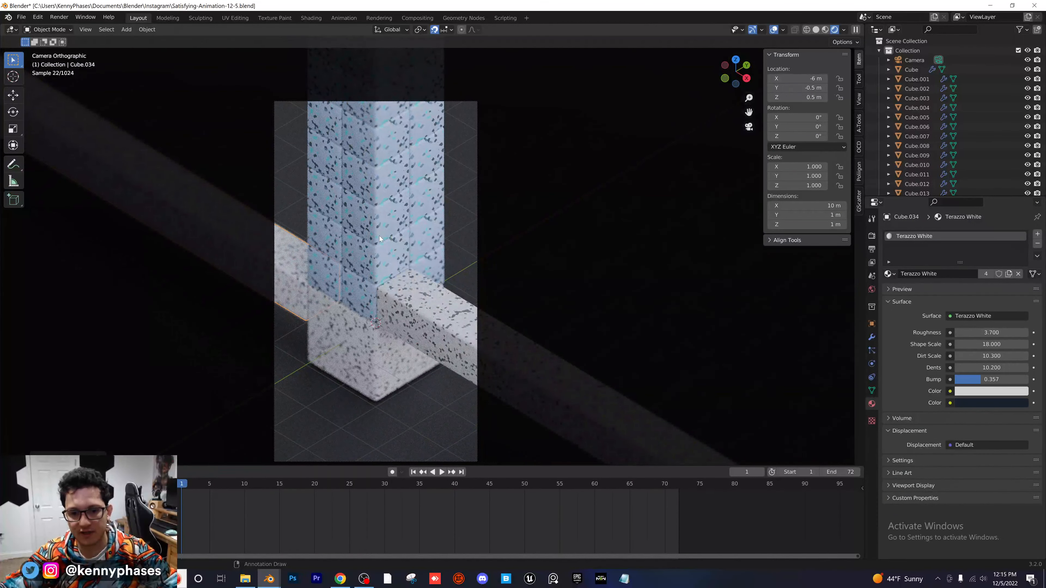
Rotate the copied bar -90° about Z and, in solid shading, place it alongside the base cube at X -1.5 m, Y -0.1 m
mouse_move(799, 135)
mouse_down()
mouse_move(743, 136)
mouse_move(753, 136)
mouse_up()
click(816, 30)
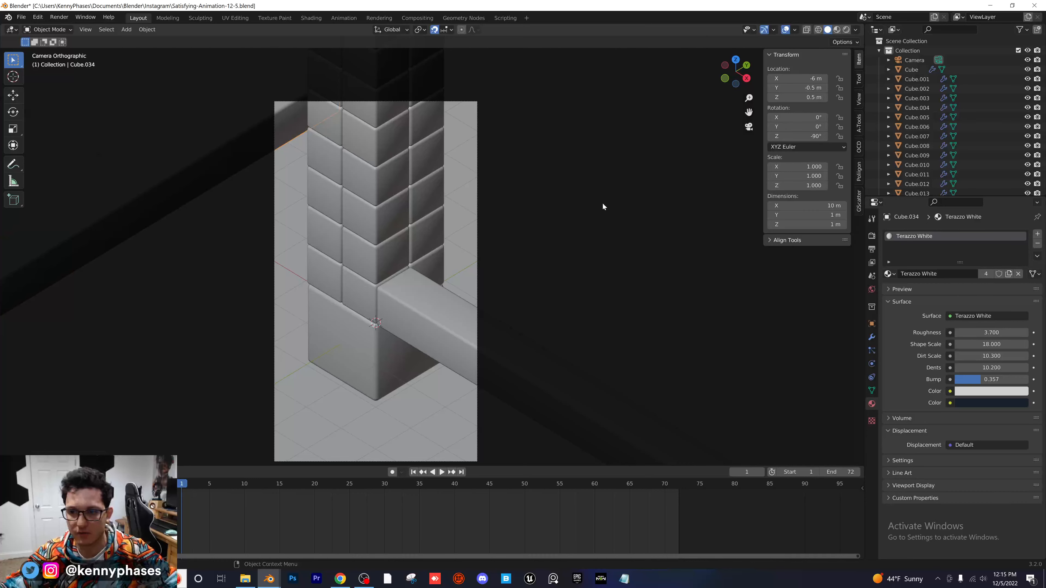
click(735, 60)
key(g)
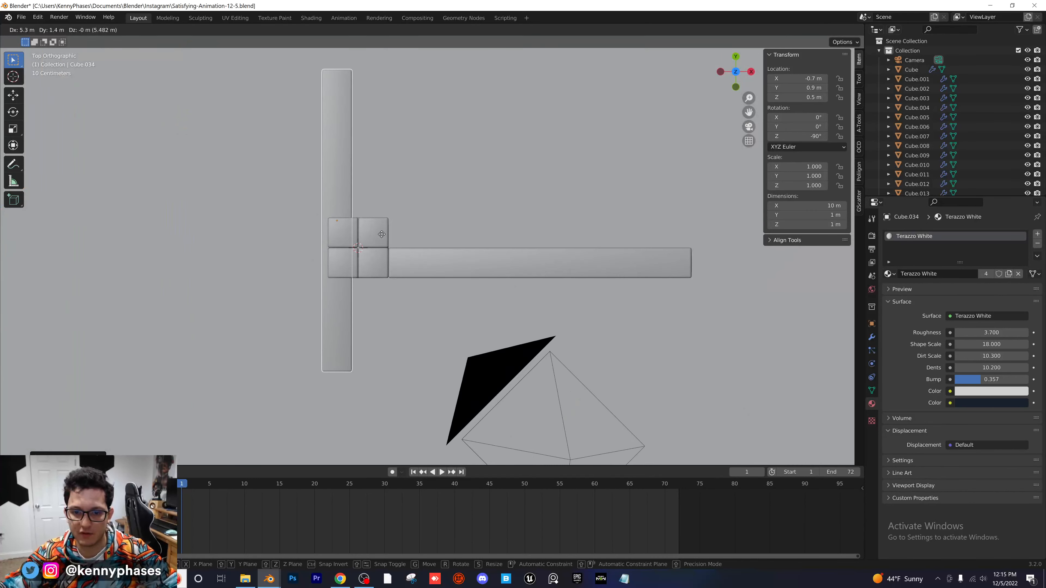
click(360, 263)
key(KP_0)
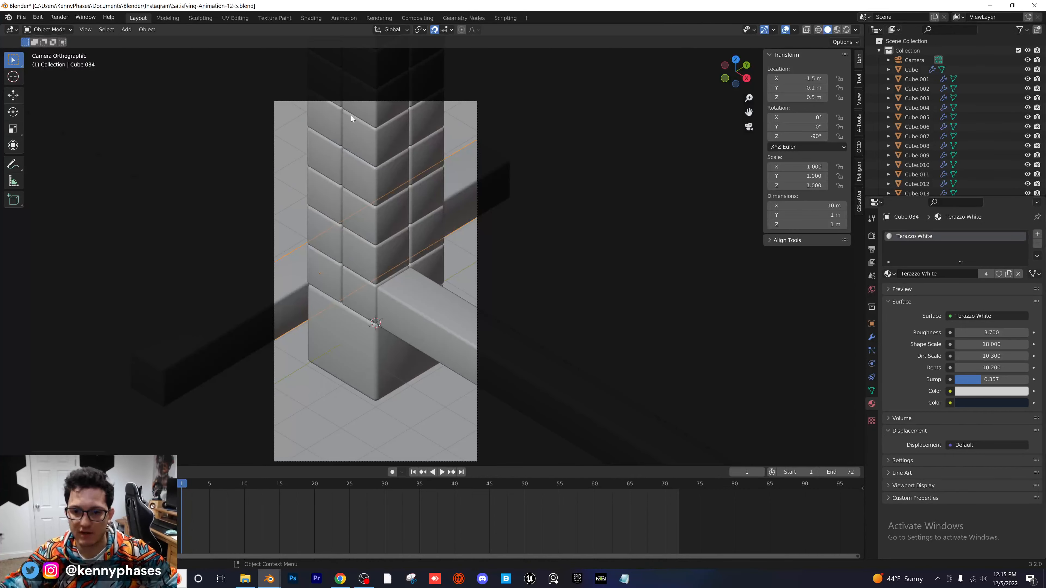
scroll(386, 284, down, 1)
middle_drag(383, 307, 465, 267)
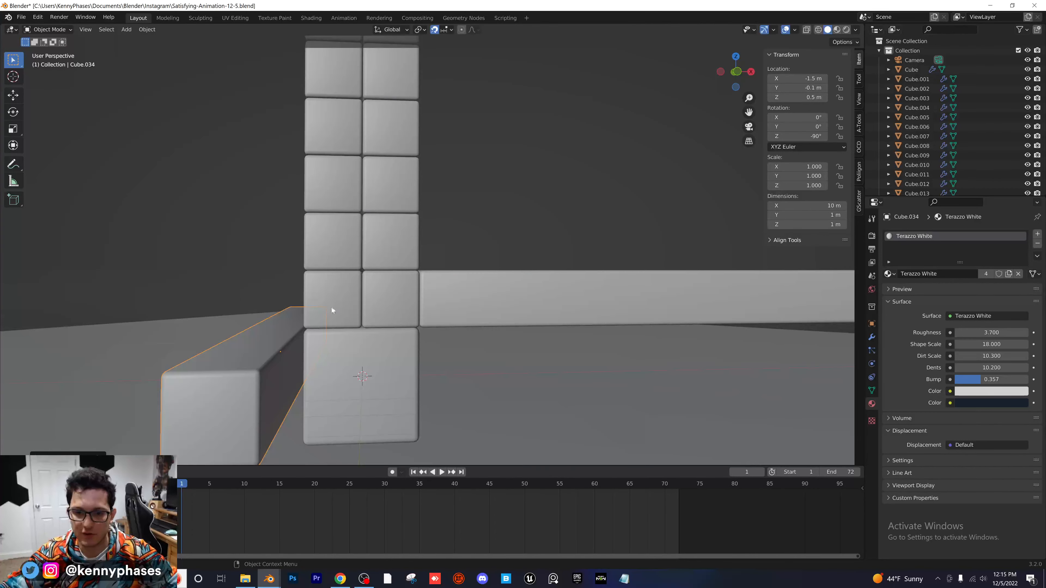
mouse_move(281, 329)
middle_down()
mouse_move(268, 328)
mouse_move(268, 339)
middle_up()
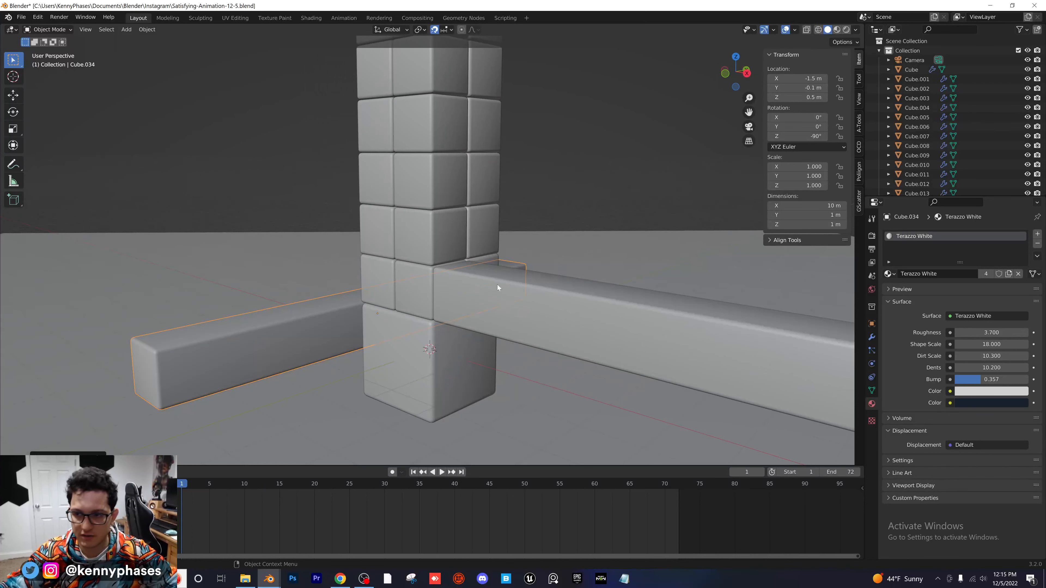
Duplicate the rotated bar 1 m upward in front view, directly on top of the original, at Z 1.5 m
key(KP_1)
key(shift+d)
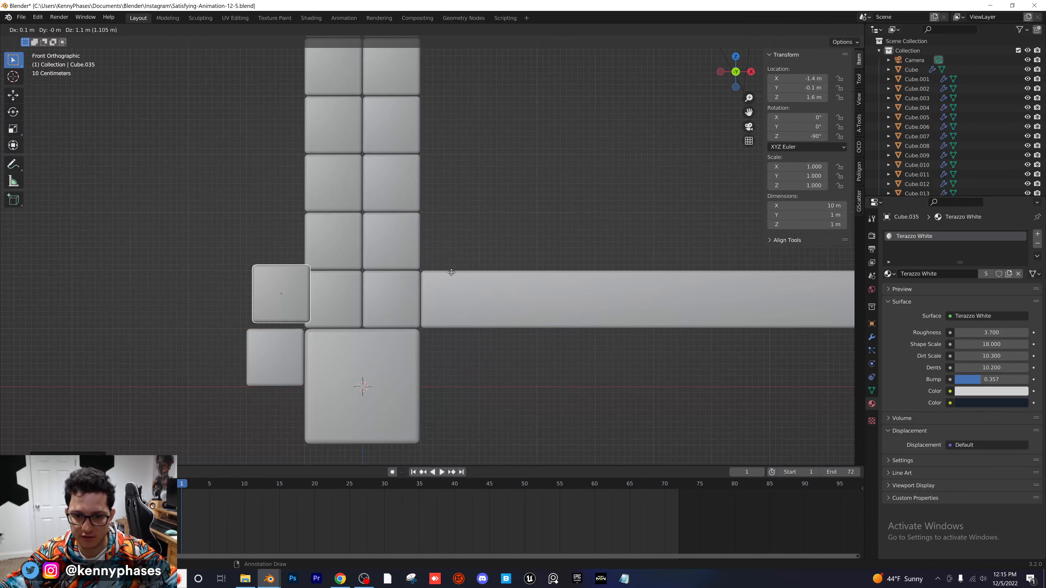
click(451, 274)
key(KP_0)
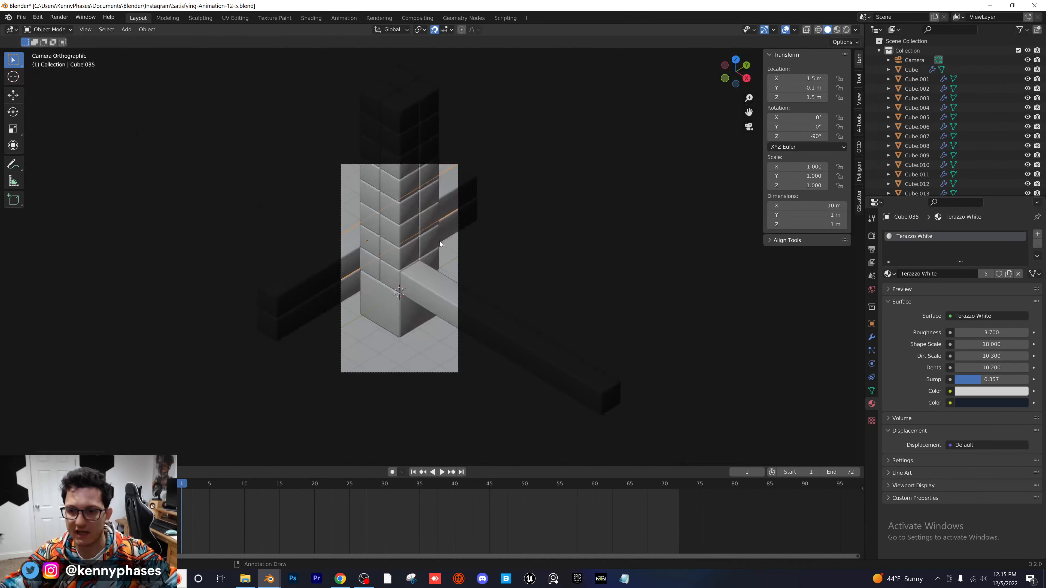
Lower the camera's passepartout opacity to 0.754 and switch the viewport to rendered shading
scroll(416, 245, up, 2)
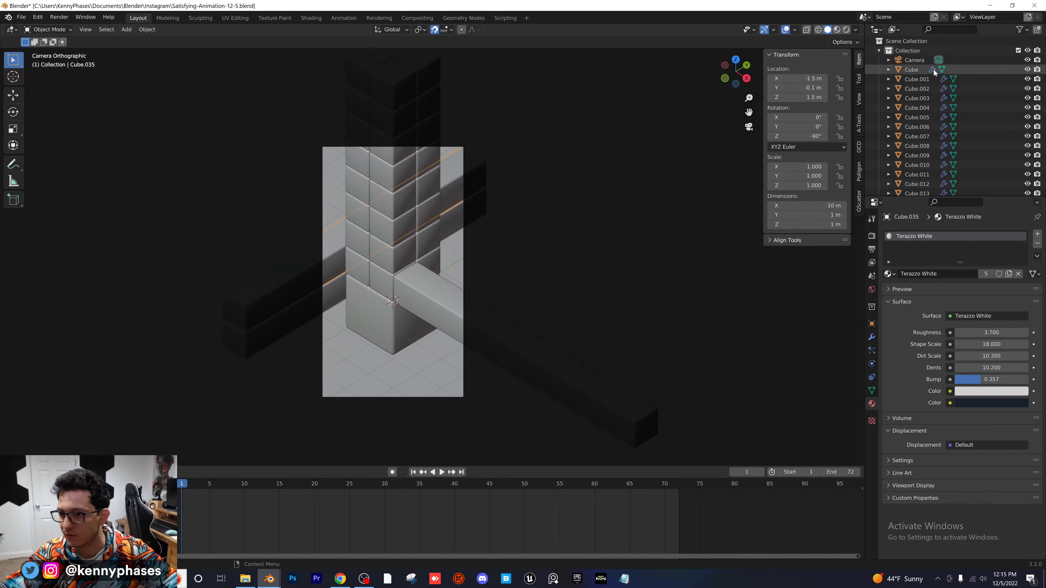
click(914, 60)
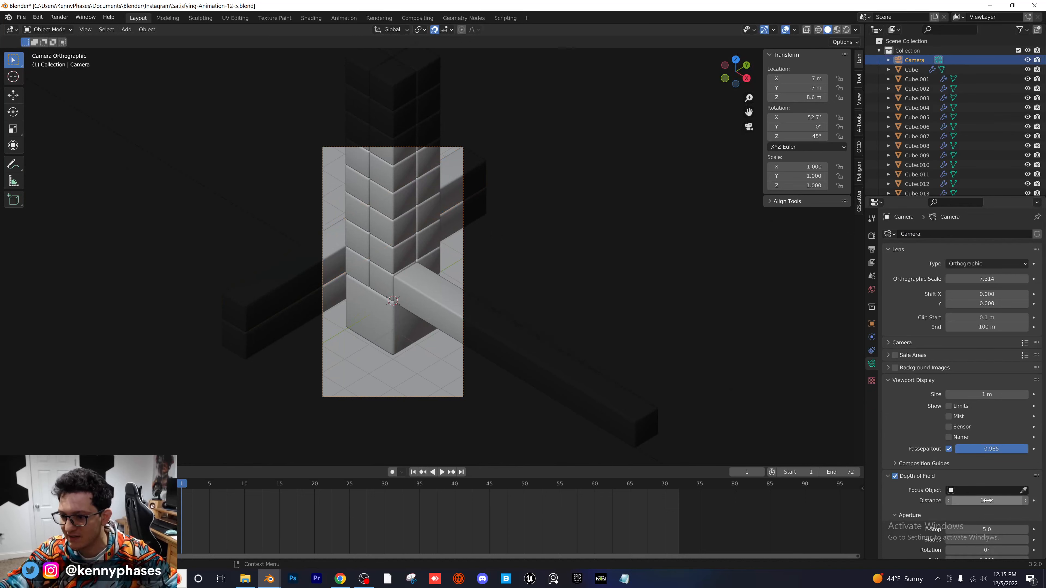
drag(1026, 449, 1011, 450)
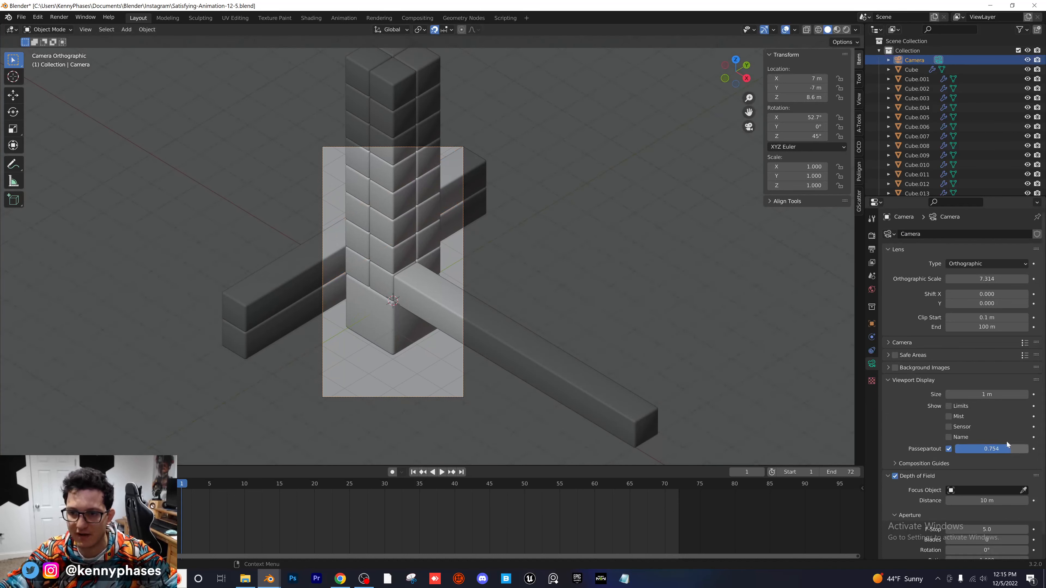
click(846, 29)
Slide the upper of the two stacked bars along Y to -6.1 m, leaving the lower one in place
scroll(347, 259, up, 1)
click(285, 280)
key(g)
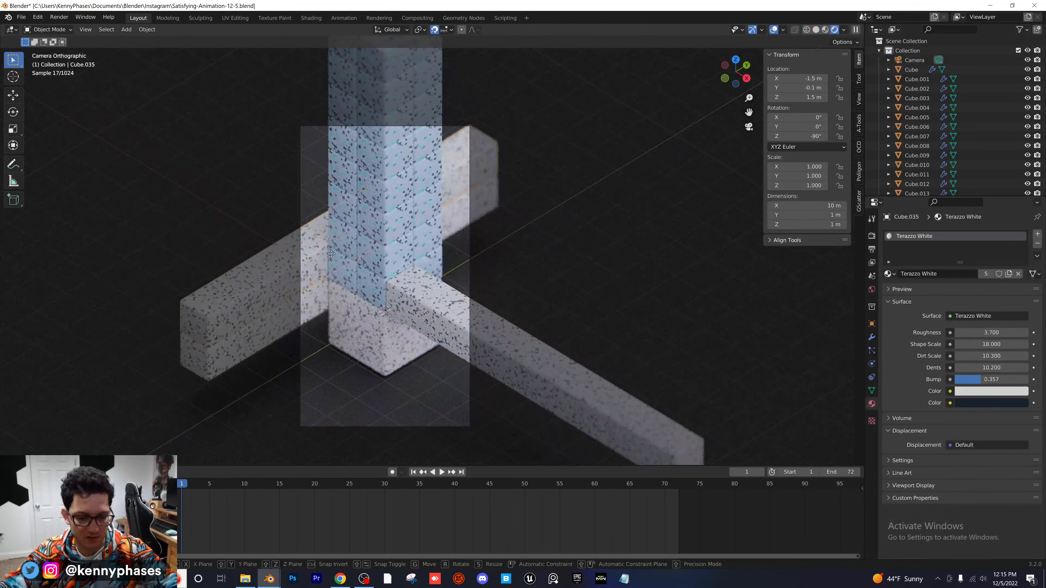
key(y)
click(129, 362)
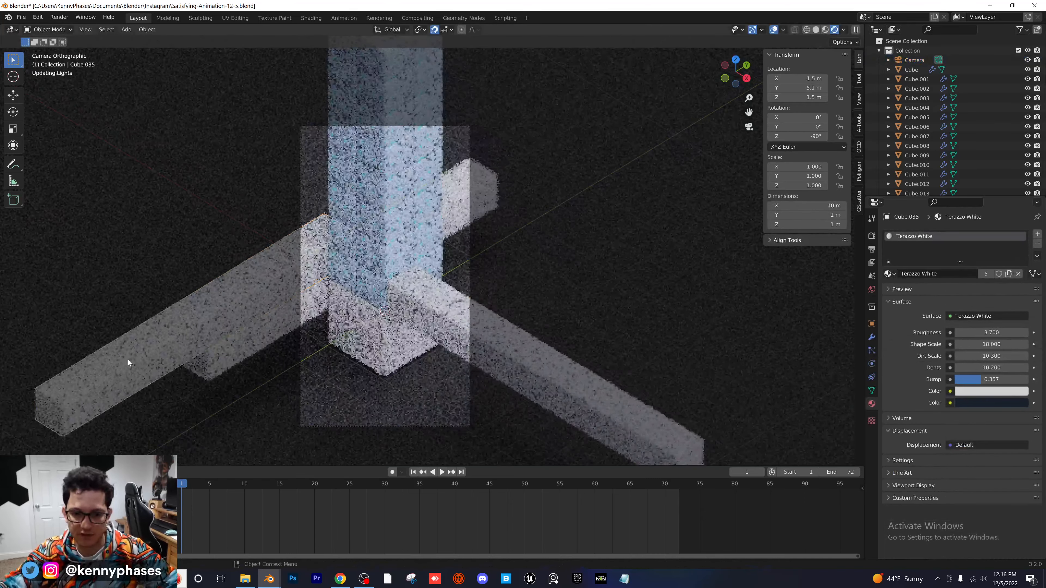
key(g)
key(y)
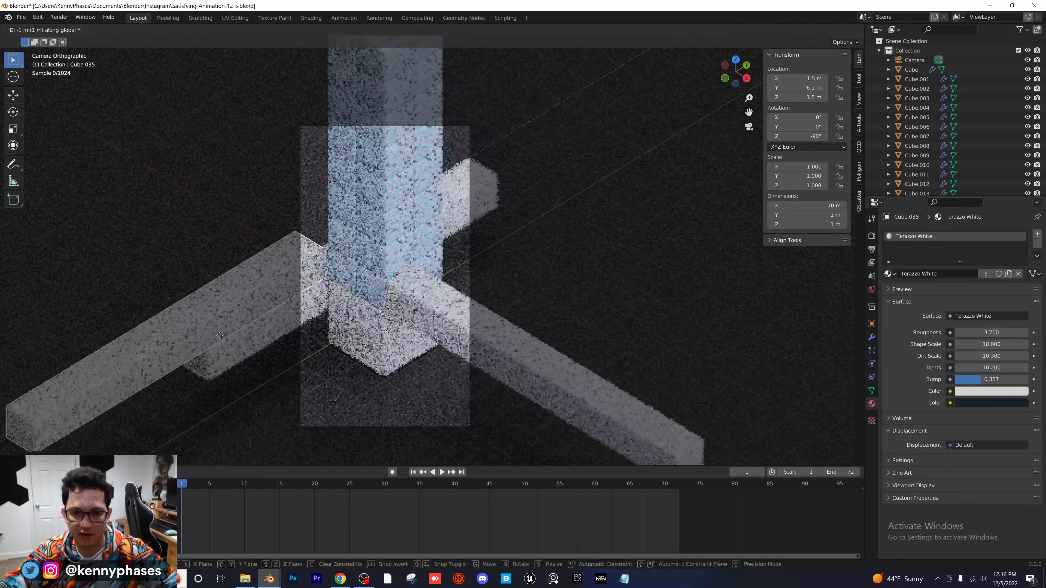
click(231, 333)
Examine the bars around the tower from several sides and through the camera in rendered shading
middle_drag(265, 307, 415, 324)
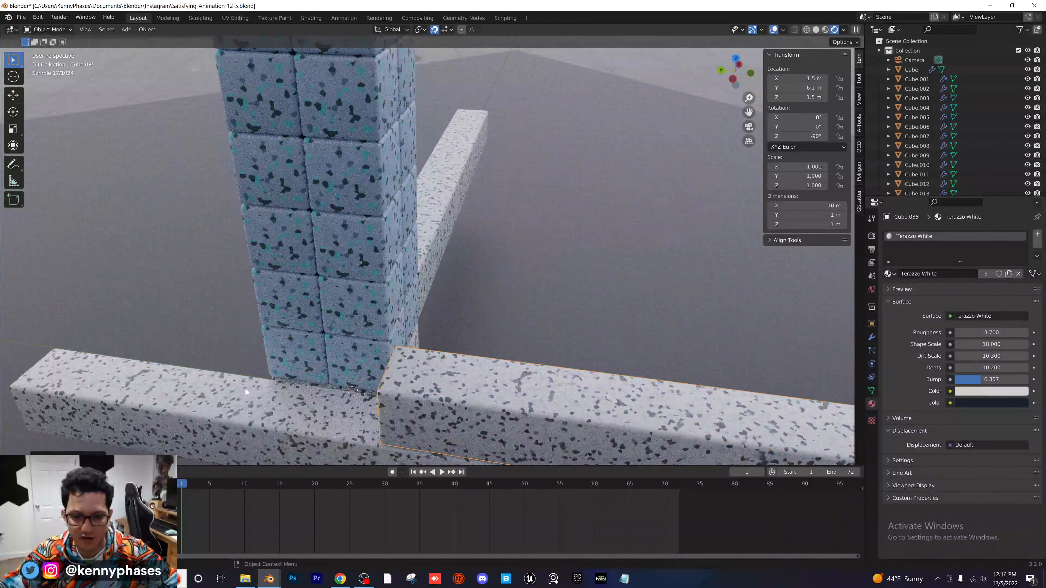
scroll(255, 355, down, 3)
middle_drag(385, 295, 222, 293)
scroll(426, 272, up, 3)
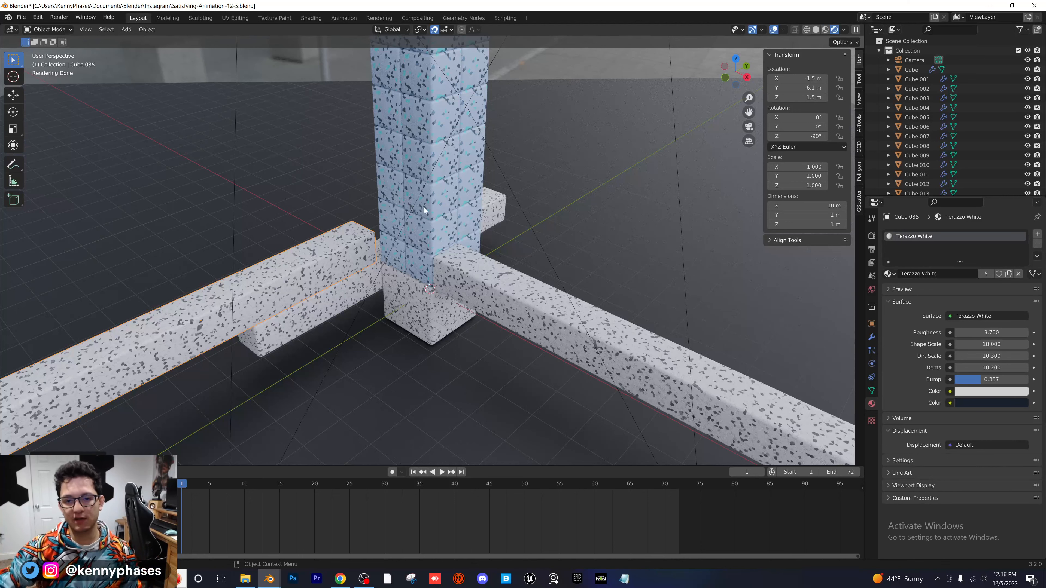
middle_drag(474, 257, 415, 249)
scroll(467, 257, up, 3)
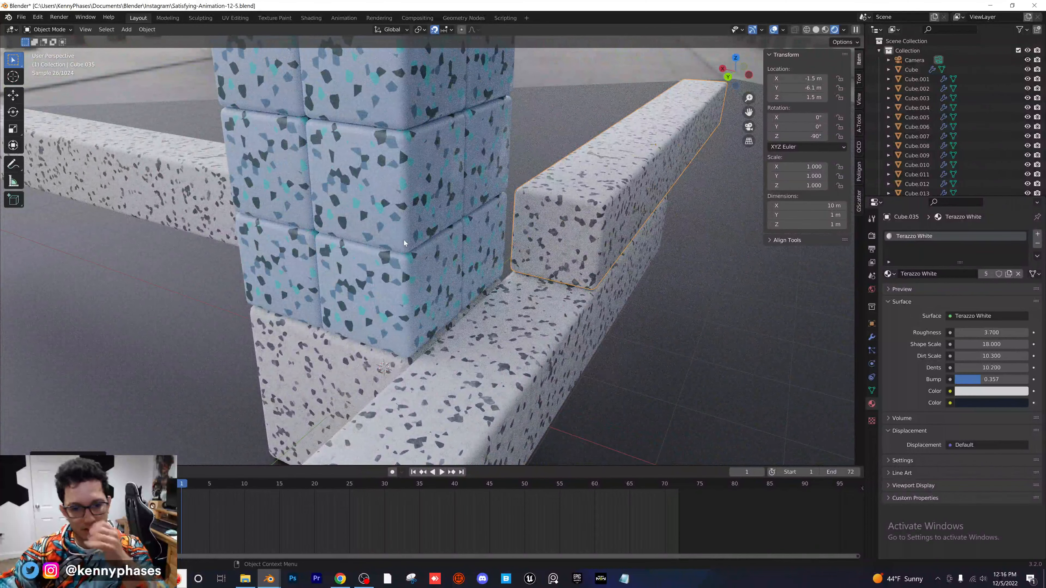
middle_drag(396, 247, 493, 254)
key(KP_0)
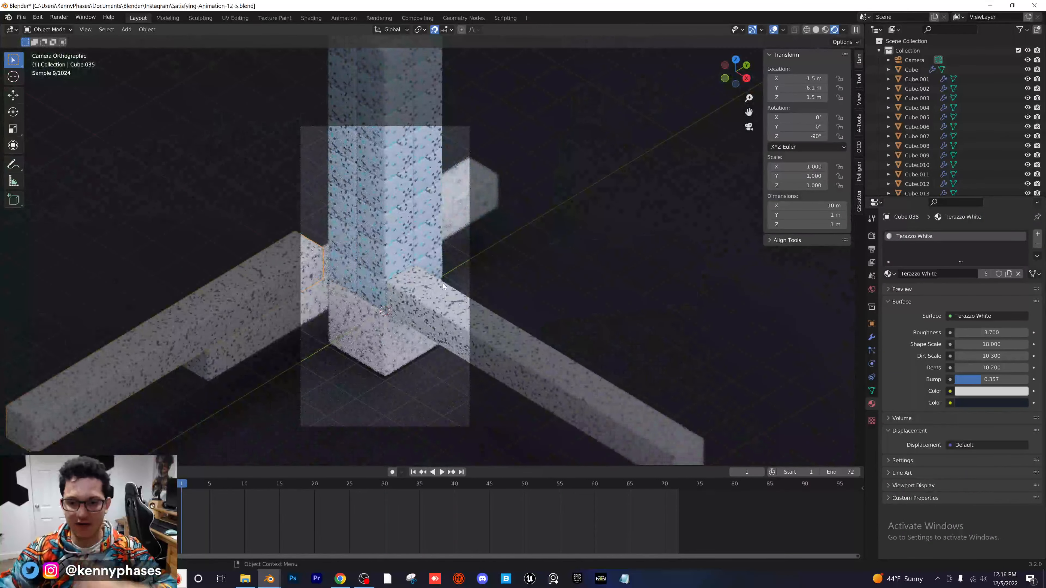
scroll(485, 309, up, 2)
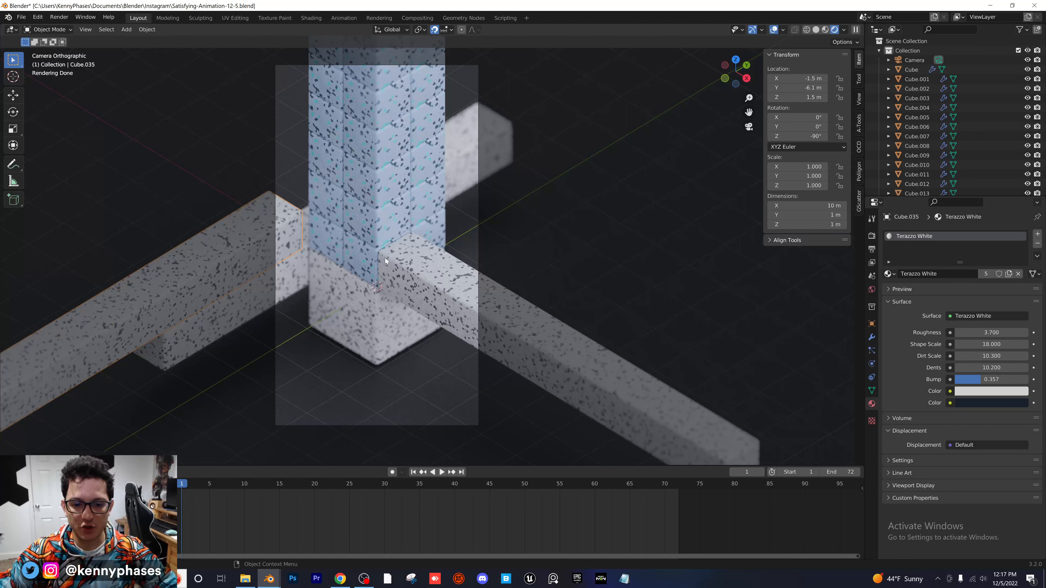
Keyframe the location and rotation of the white bar extending along X beside the tower at frame 1, working in solid shading and front view
click(443, 285)
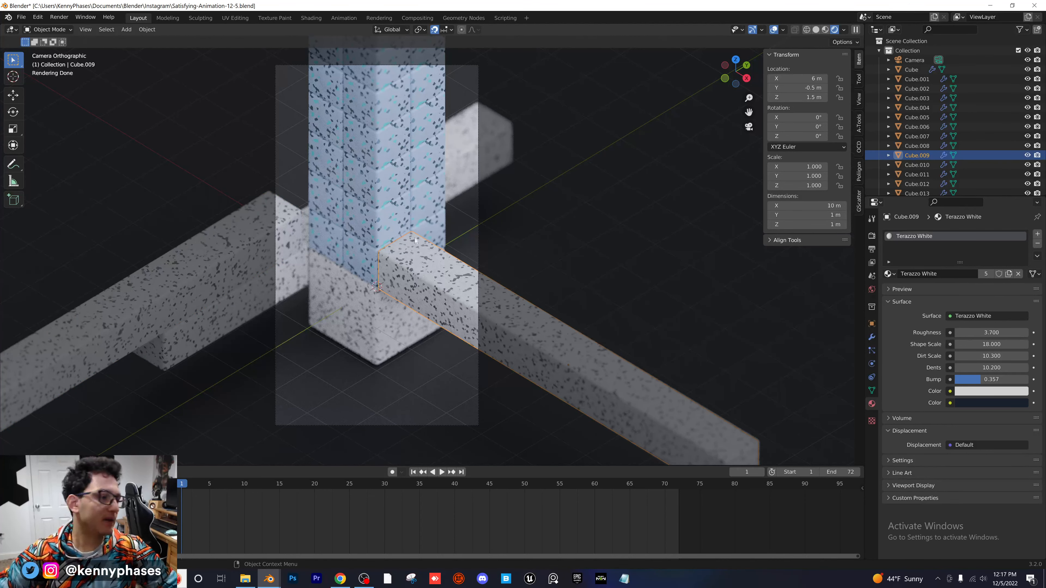
click(816, 30)
click(725, 79)
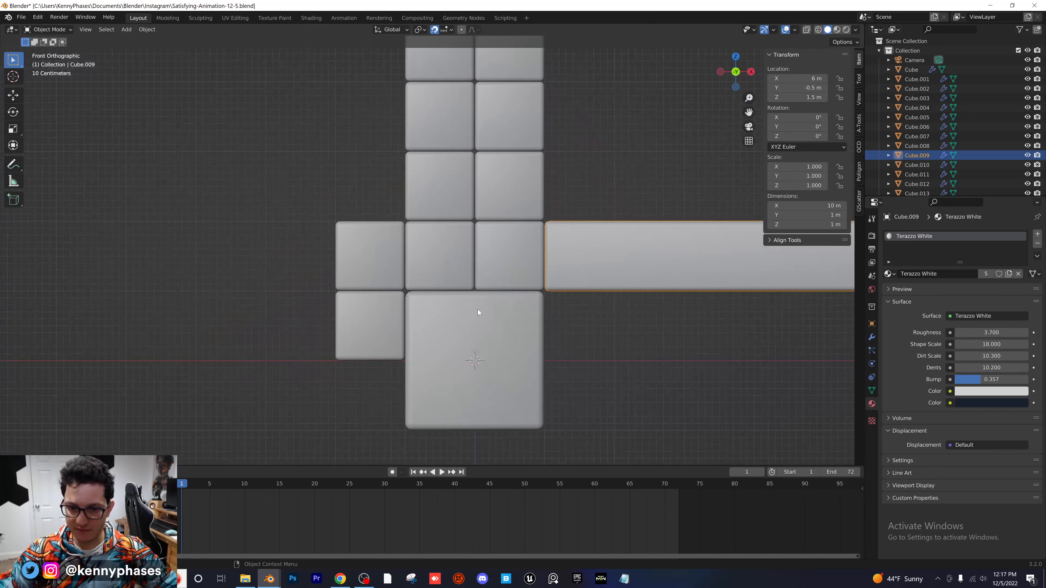
ctrl+scroll(477, 308, right, 5)
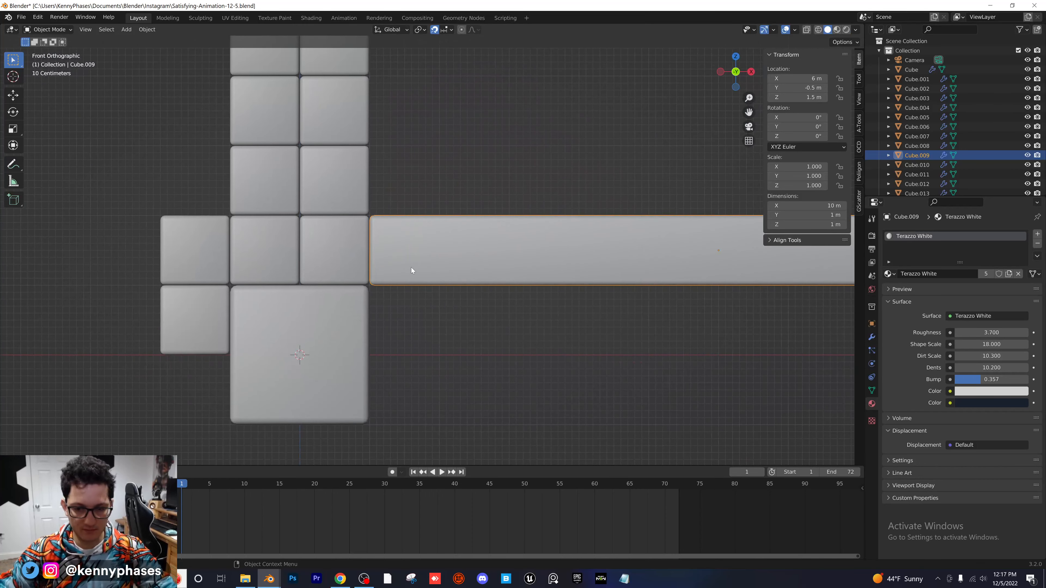
key(i)
click(412, 268)
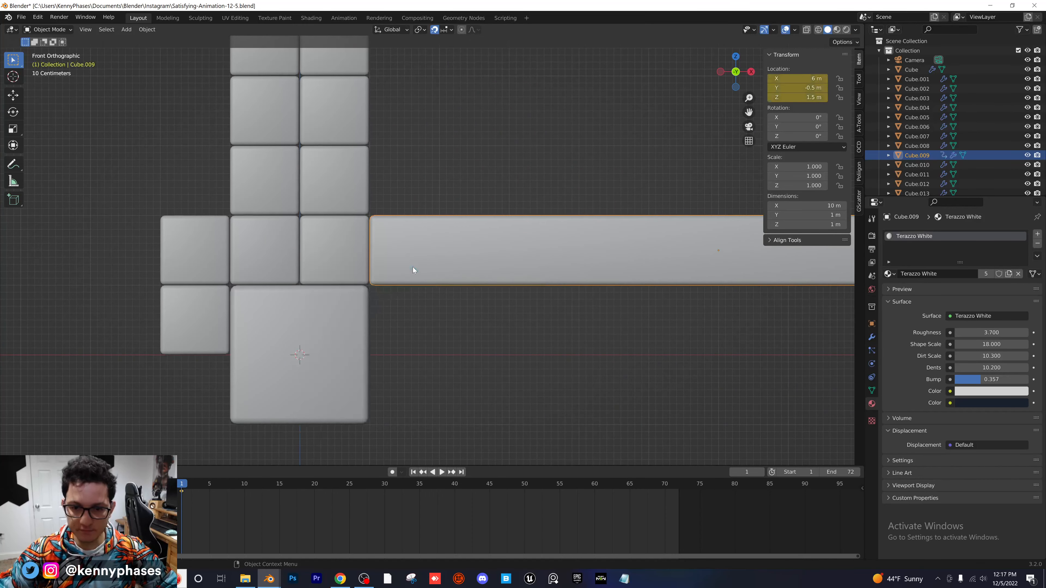
key(i)
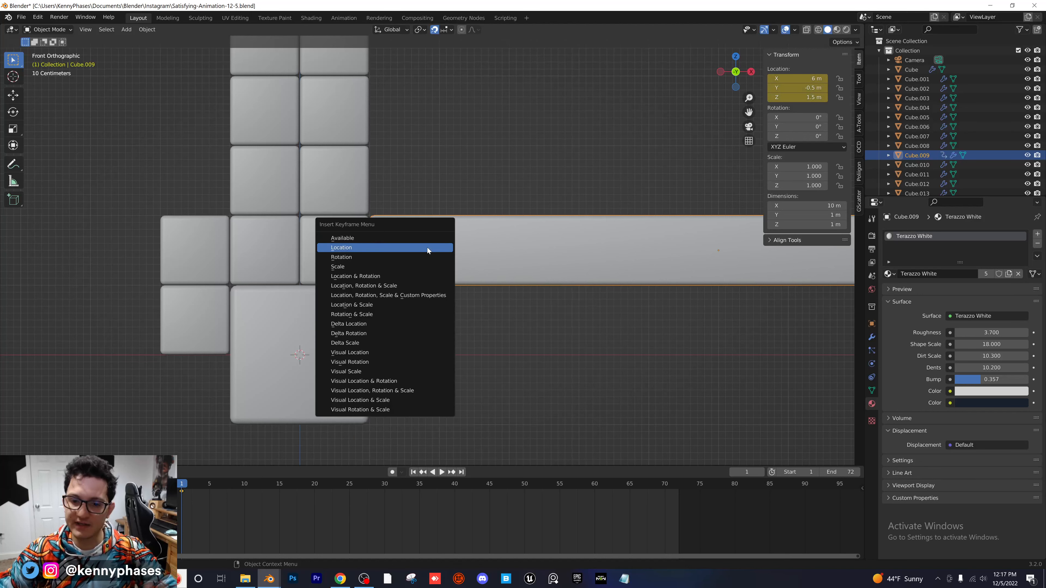
click(417, 272)
Keyframe the location and rotation of the tower's two lowest front cubes at frame 1
click(342, 245)
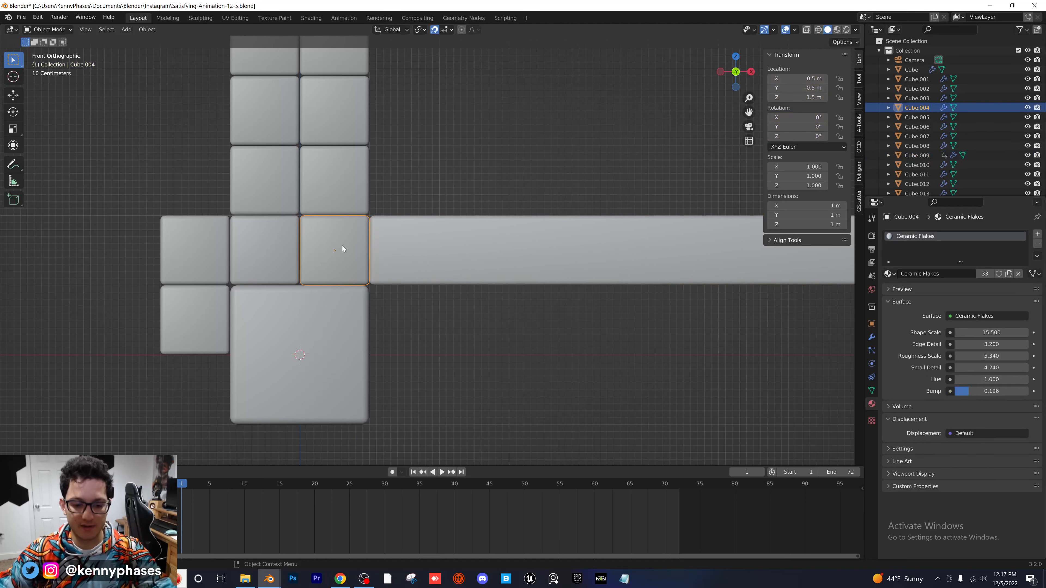
key(i)
click(342, 245)
click(281, 244)
key(i)
click(281, 244)
At frame 15, move the lowest front cube on the -X side to X -1.5 m, Y -0.5 m in top view and keyframe its location and rotation
scroll(339, 252, down, 1)
middle_drag(338, 252, 316, 280)
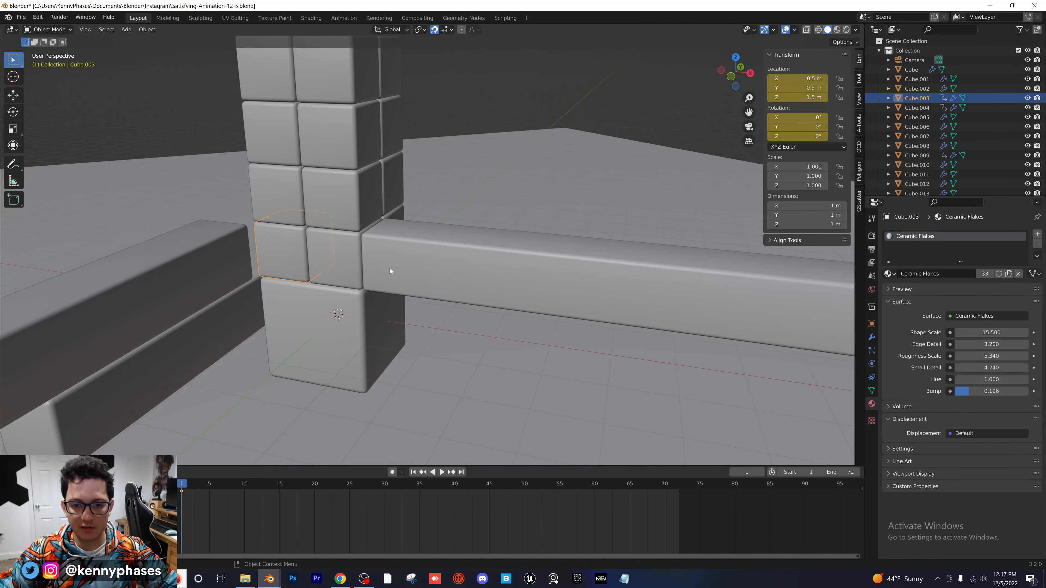
click(426, 260)
click(275, 244)
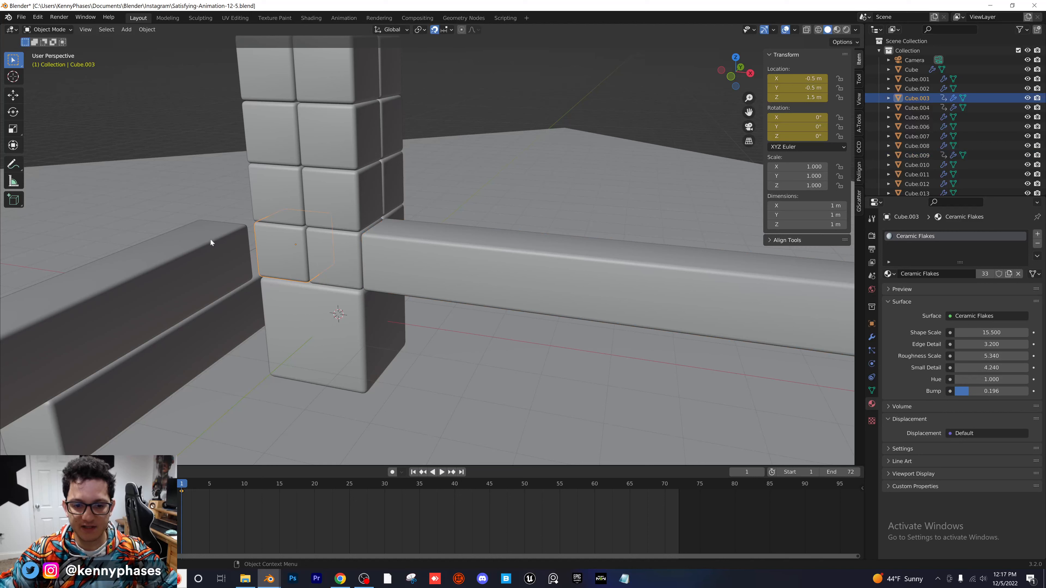
key(space)
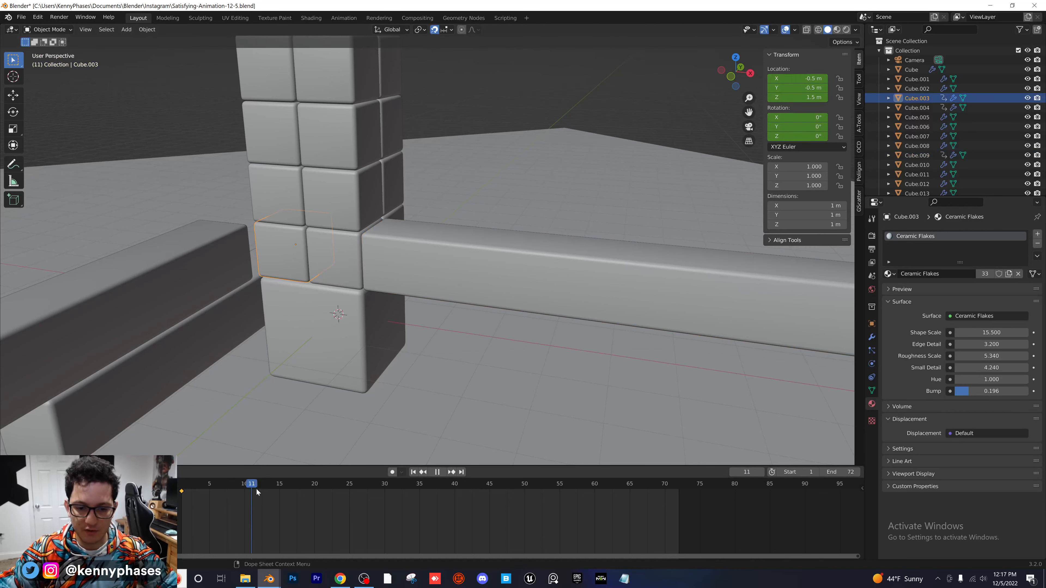
drag(309, 493, 315, 493)
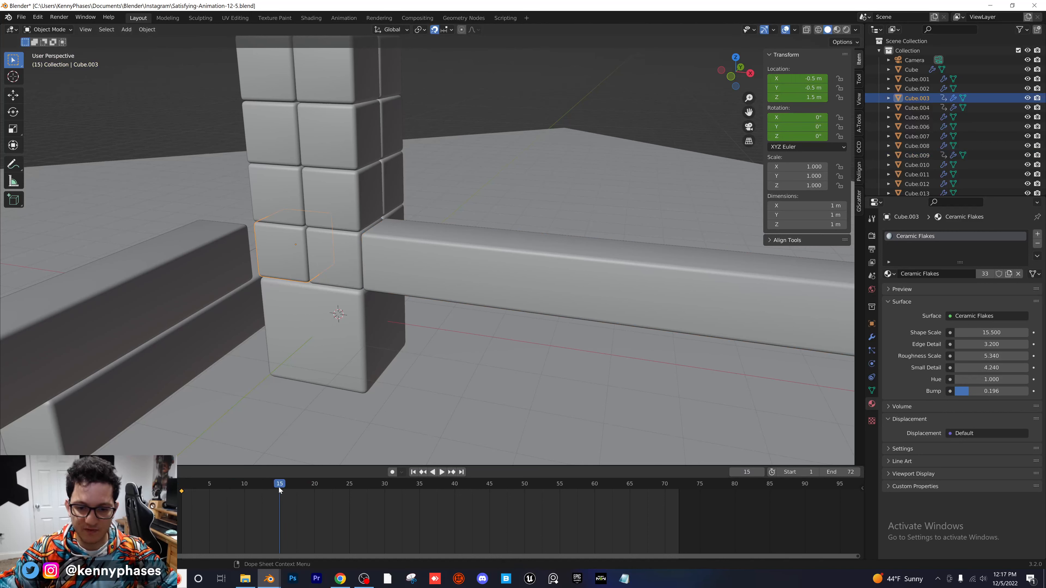
click(731, 57)
key(g)
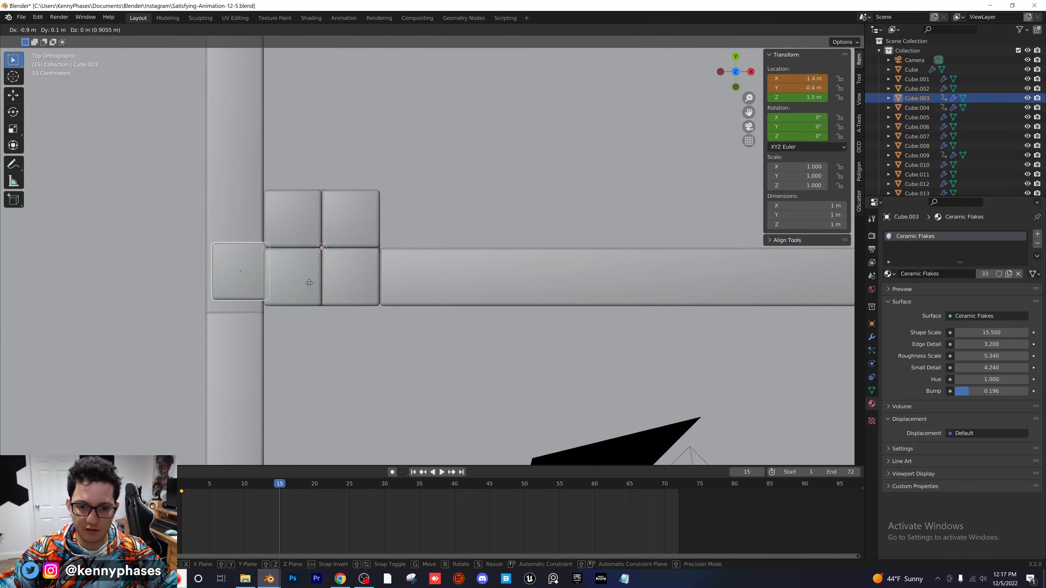
click(305, 290)
key(i)
click(264, 286)
Move the remaining lowest front cube to X -0.5 m at frame 15 and keyframe its location and rotation
middle_drag(264, 285, 342, 270)
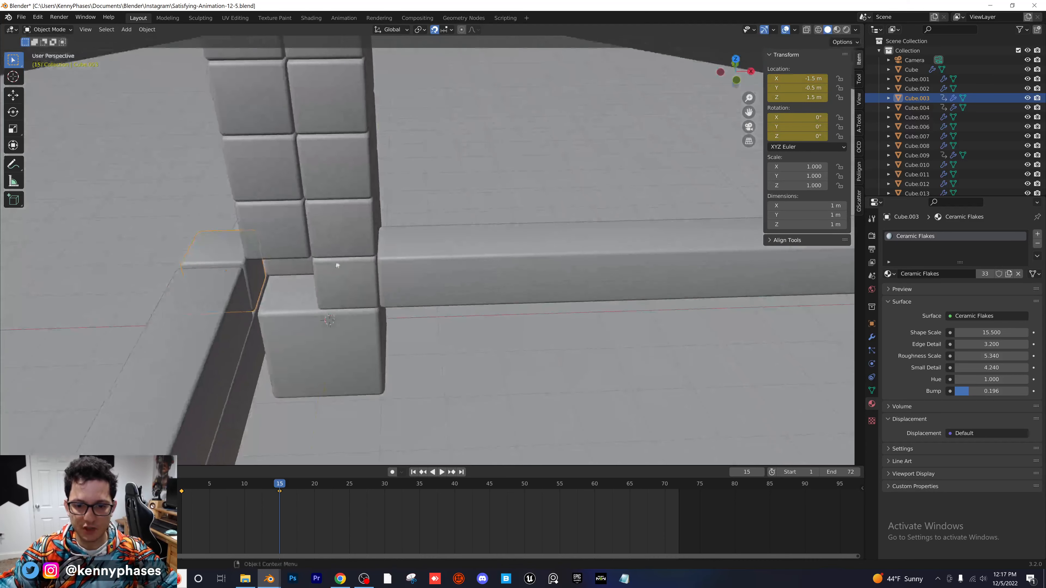
click(346, 275)
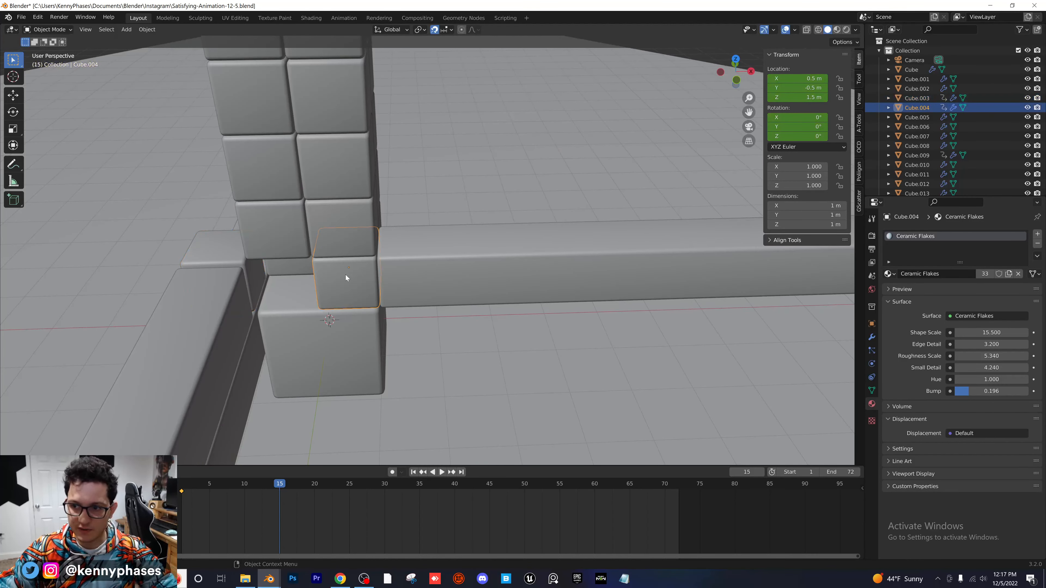
key(g)
click(295, 279)
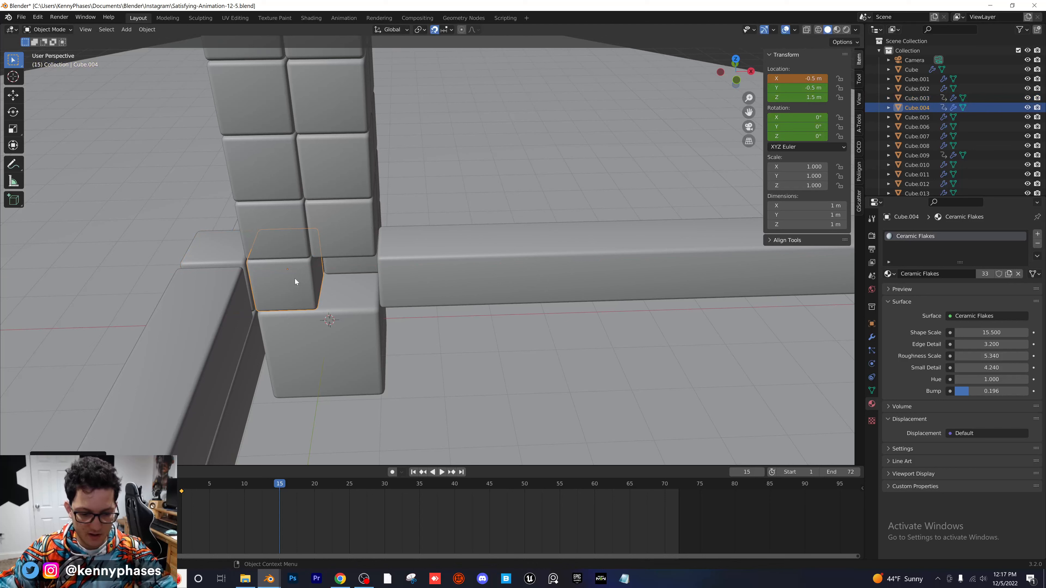
key(i)
click(294, 279)
Preview the cubes' motion, and at frame 15 slide the white bar along X to 5 m and keyframe its location and rotation
middle_drag(329, 310, 395, 307)
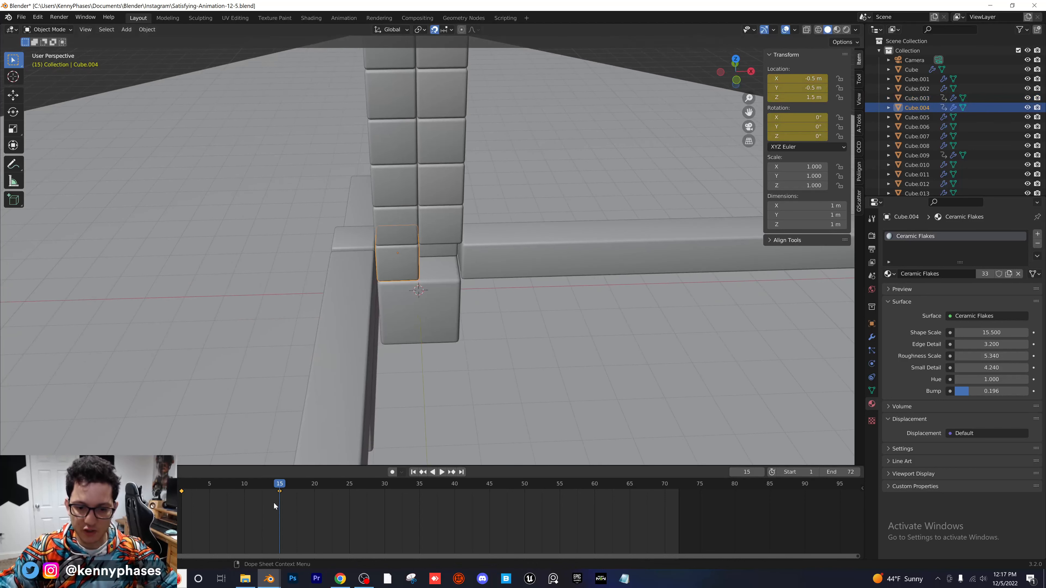
key(space)
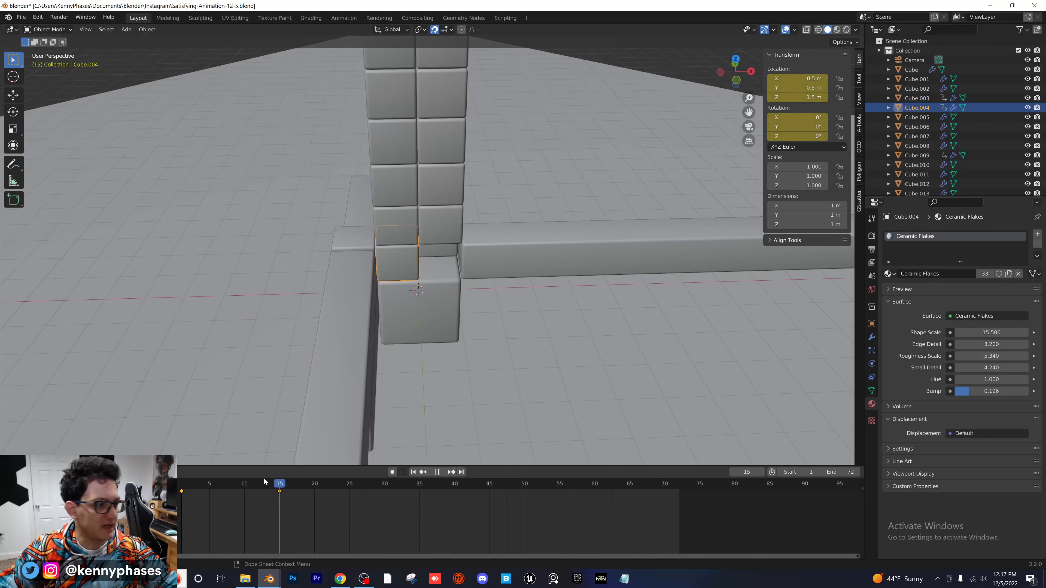
mouse_move(264, 479)
mouse_down()
mouse_move(219, 479)
mouse_move(258, 479)
mouse_up()
scroll(412, 345, up, 4)
middle_drag(413, 308, 400, 300)
drag(205, 482, 283, 491)
click(547, 231)
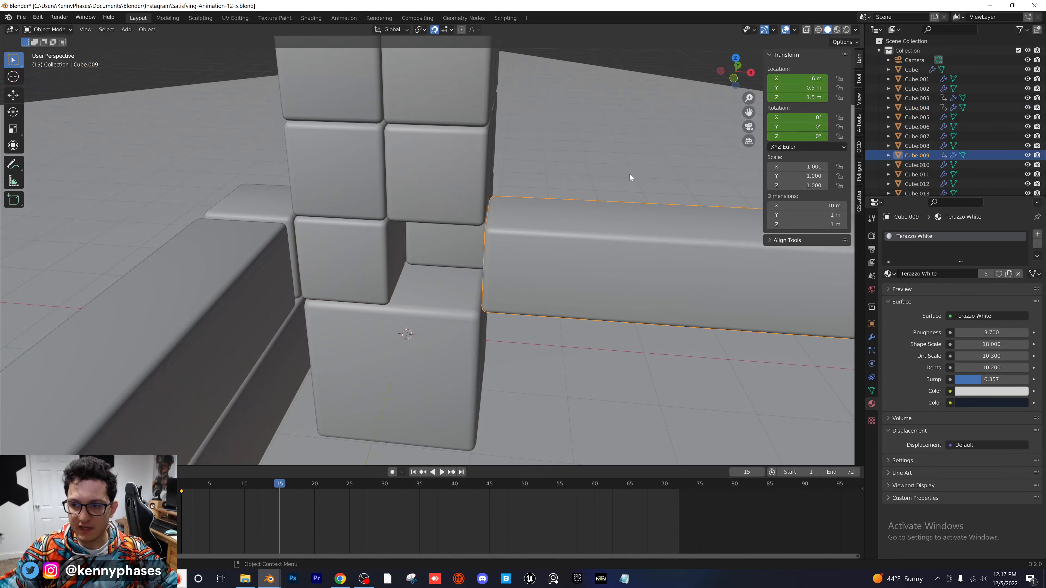
click(734, 78)
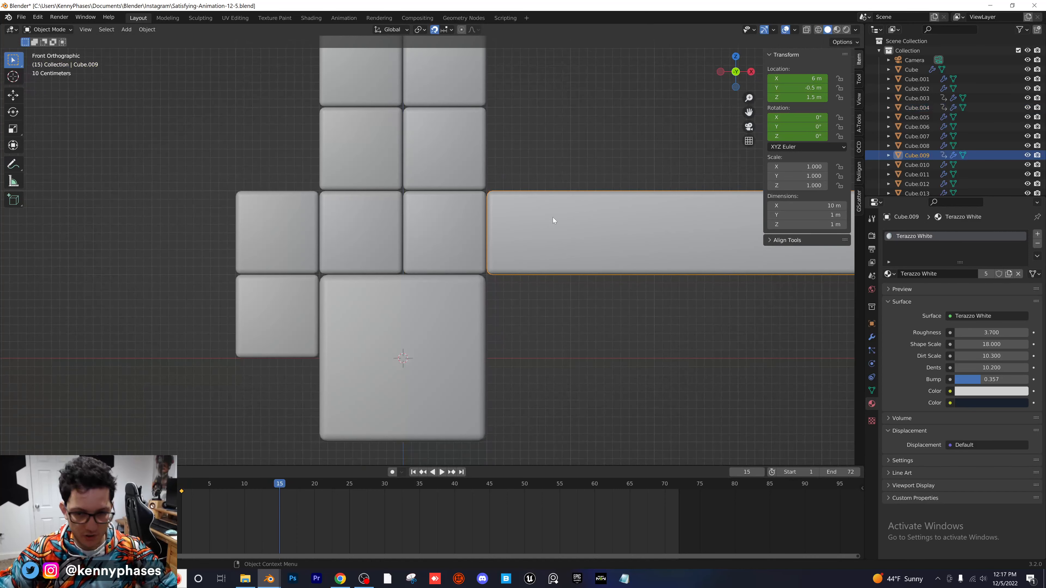
key(g)
click(470, 218)
key(i)
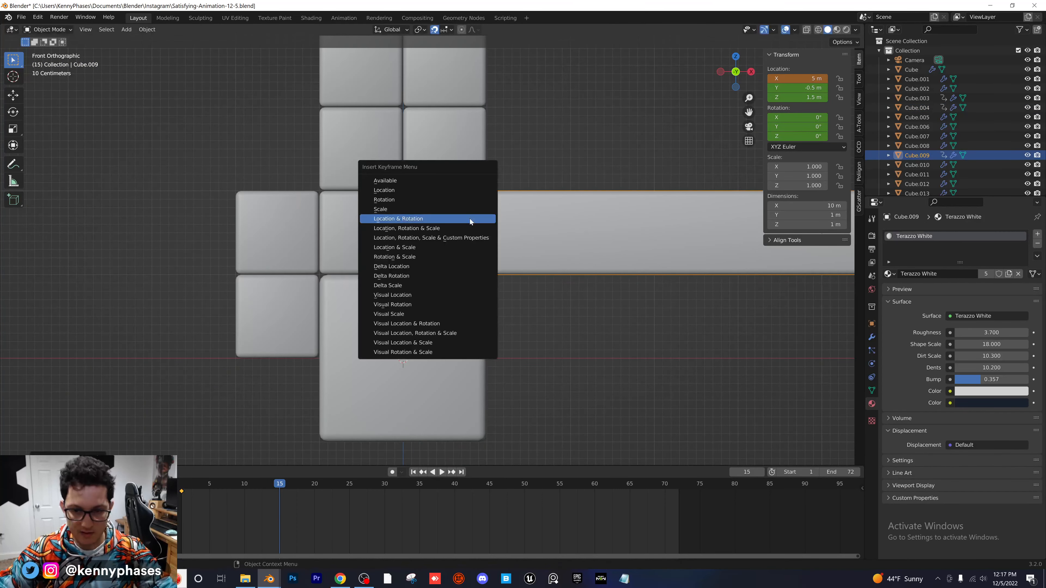
click(470, 219)
Scrub and play the sliding cubes and bar in rendered shading, and check the result at frame 15 through the camera
middle_drag(467, 223, 344, 362)
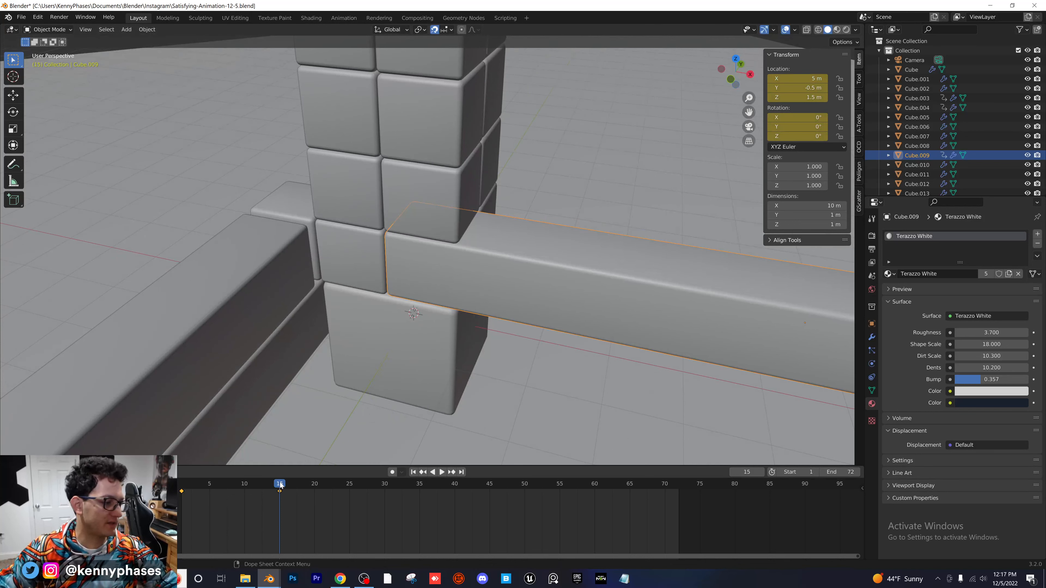
drag(280, 486, 216, 485)
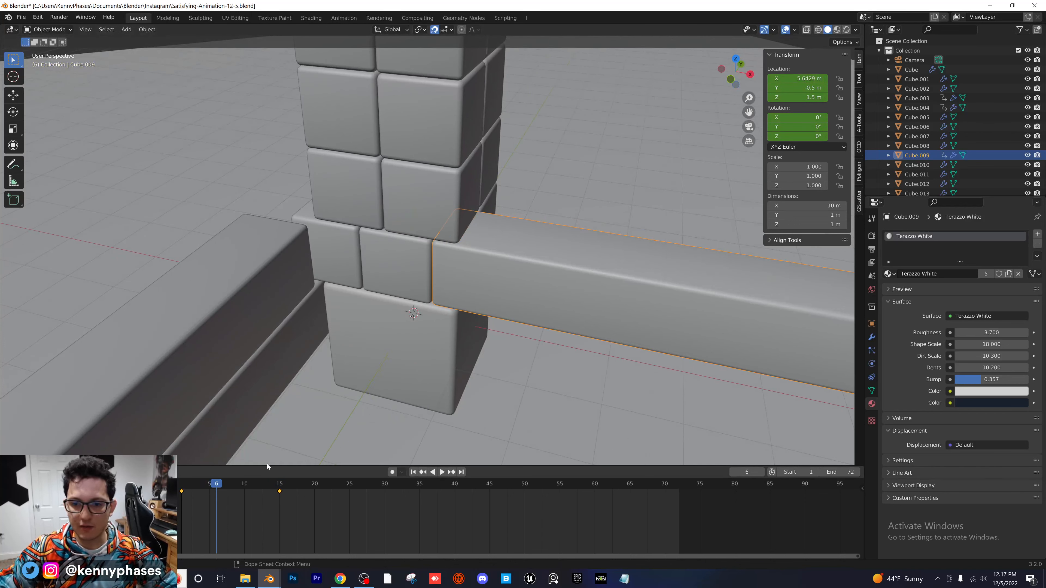
click(847, 30)
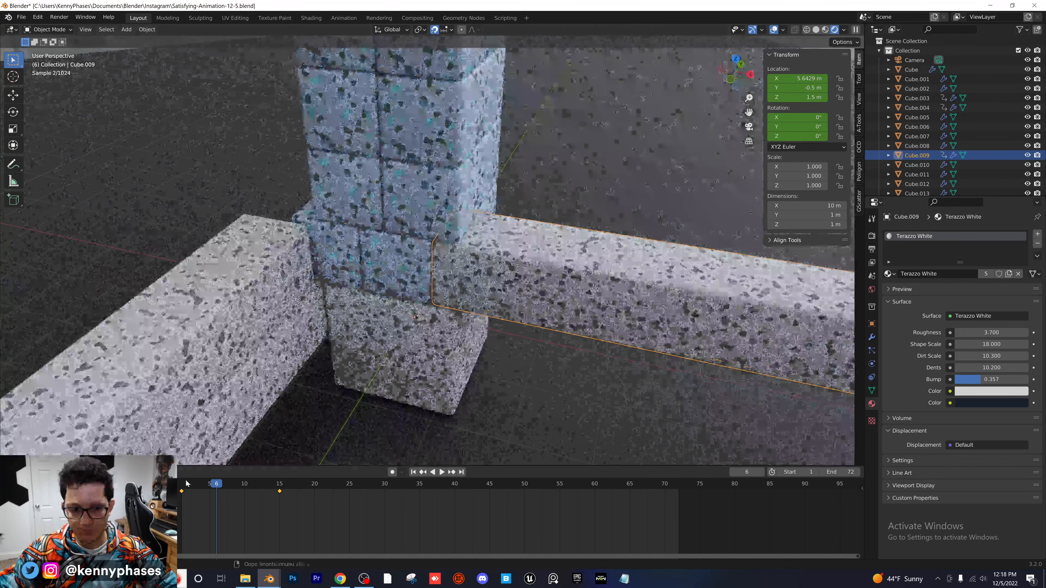
key(space)
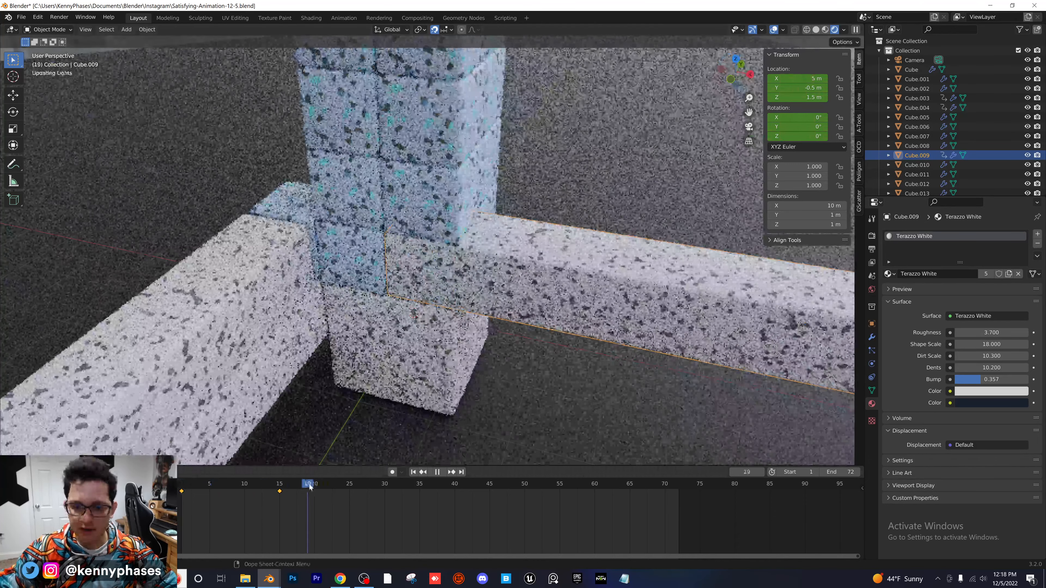
key(space)
click(260, 239)
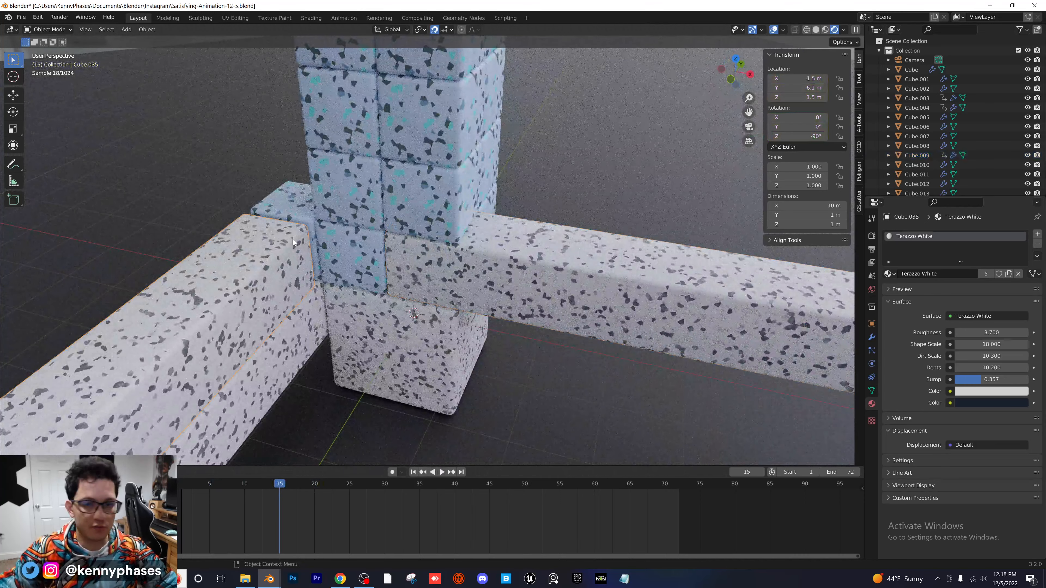
middle_drag(292, 240, 521, 112)
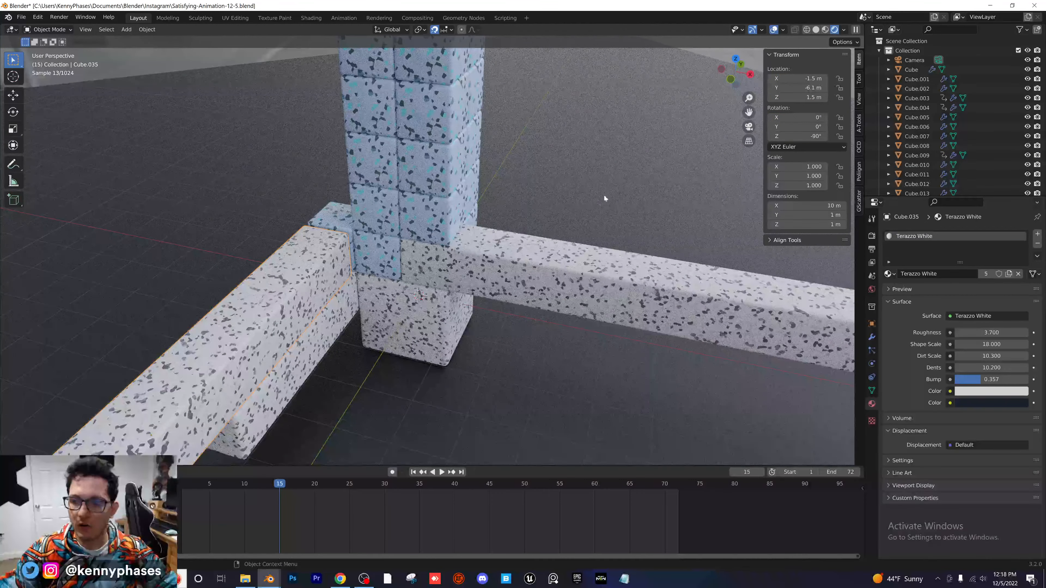
key(KP_0)
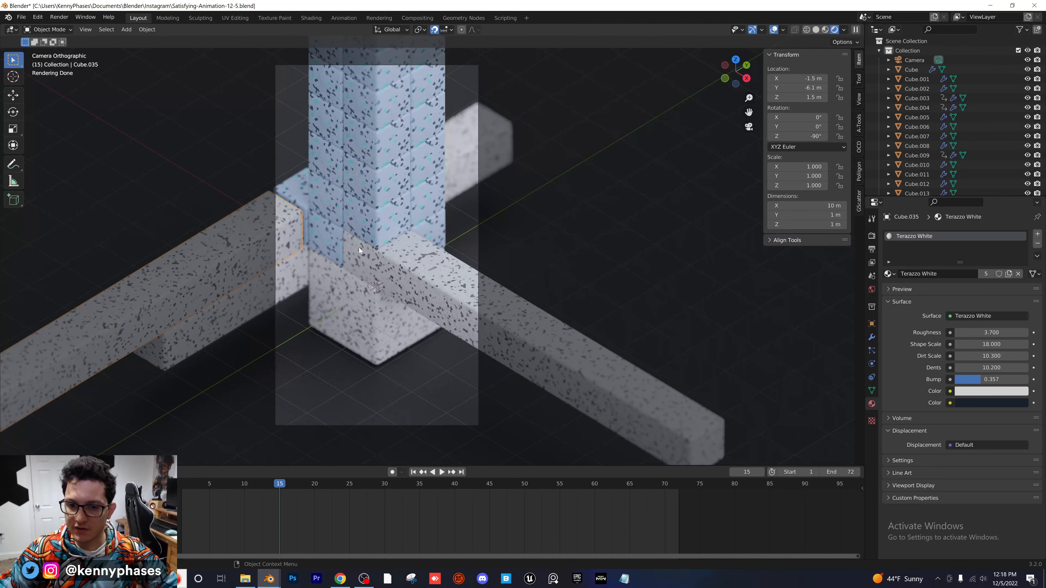
Slide the upper of the two stacked bars along Y to -6 m against the shifted cube and keyframe its location and rotation at frame 15
click(734, 59)
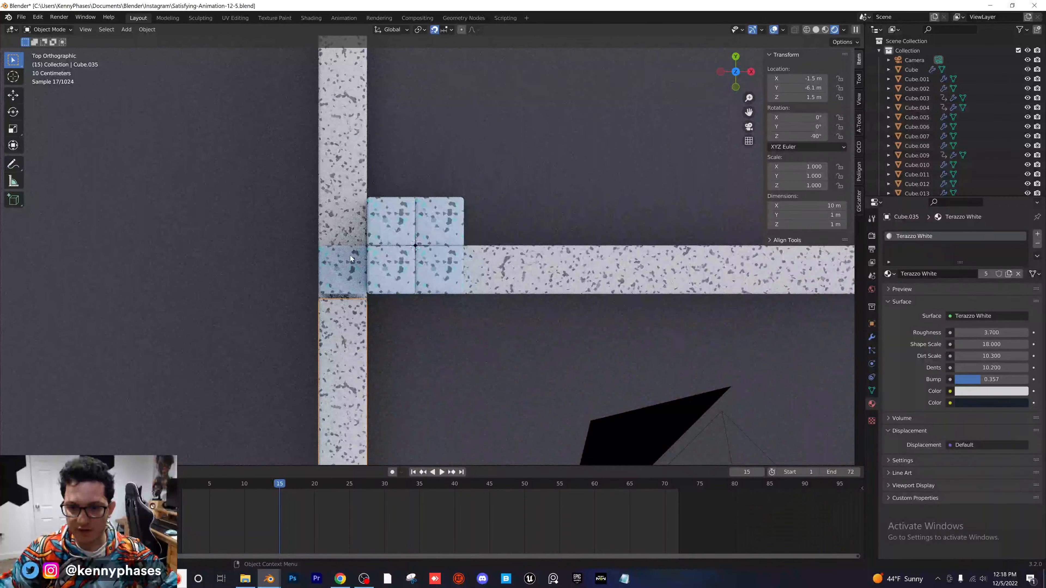
mouse_move(349, 259)
middle_down()
mouse_move(434, 238)
mouse_move(515, 264)
mouse_move(397, 241)
mouse_move(351, 243)
middle_up()
key(ctrl+KP_3)
scroll(554, 278, up, 2)
scroll(397, 241, up, 1)
key(g)
click(391, 237)
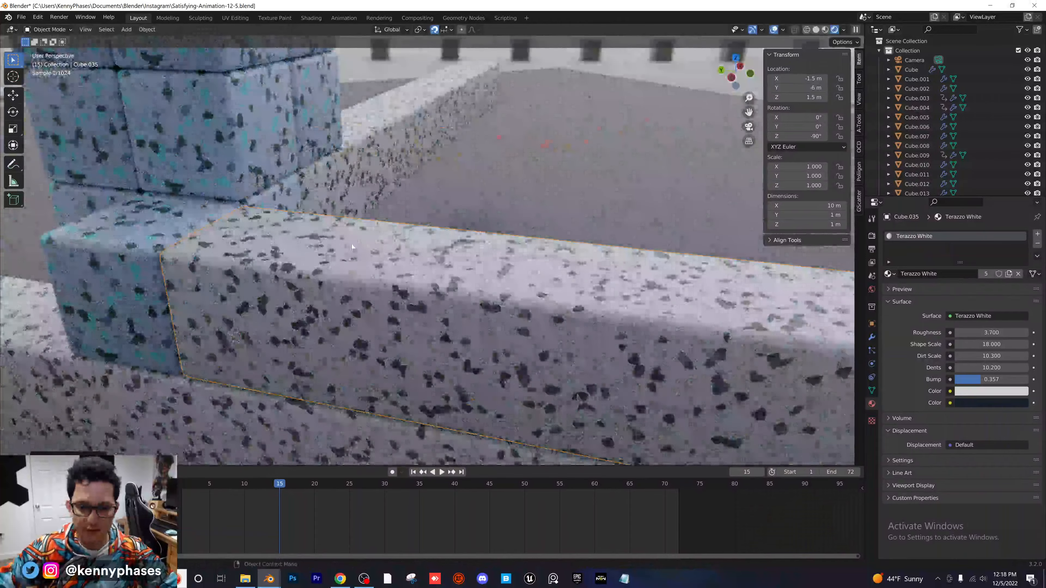
key(i)
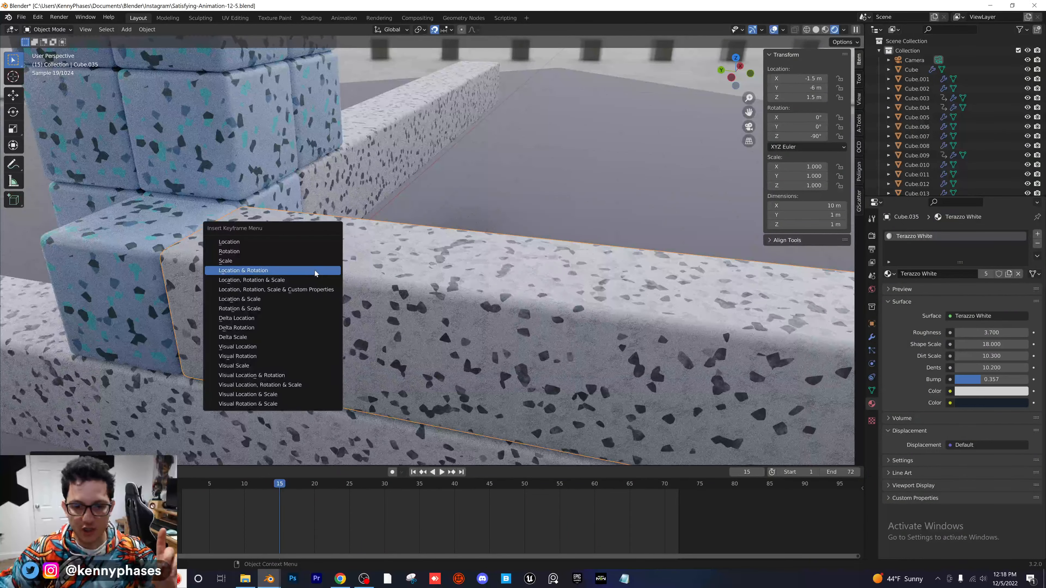
click(315, 271)
At frame 30, slide the shifted blue cube in +Y just past the far end of the lower bar and keyframe it
click(135, 247)
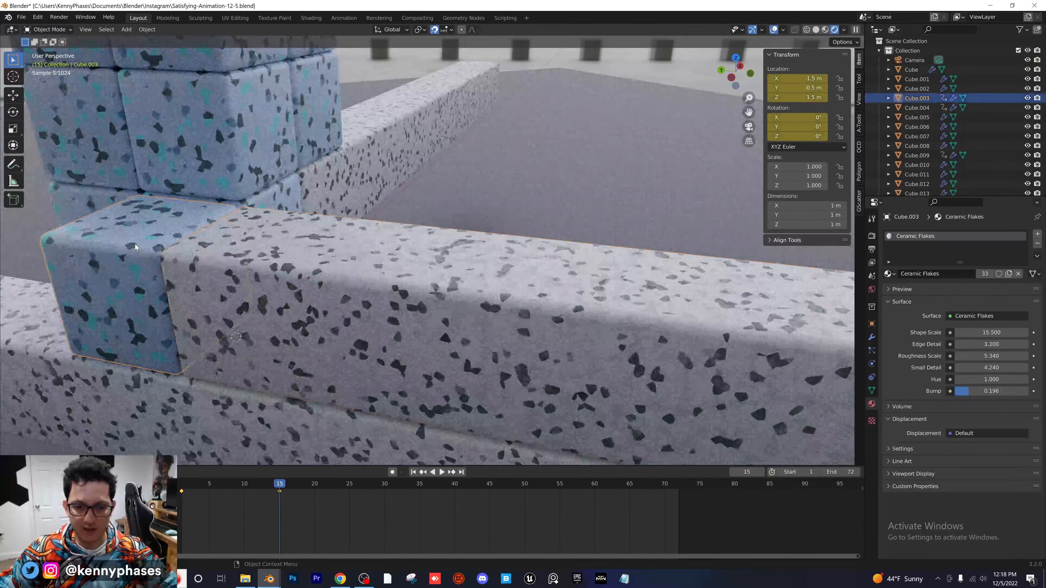
scroll(191, 240, down, 6)
shift+middle_drag(304, 277, 383, 277)
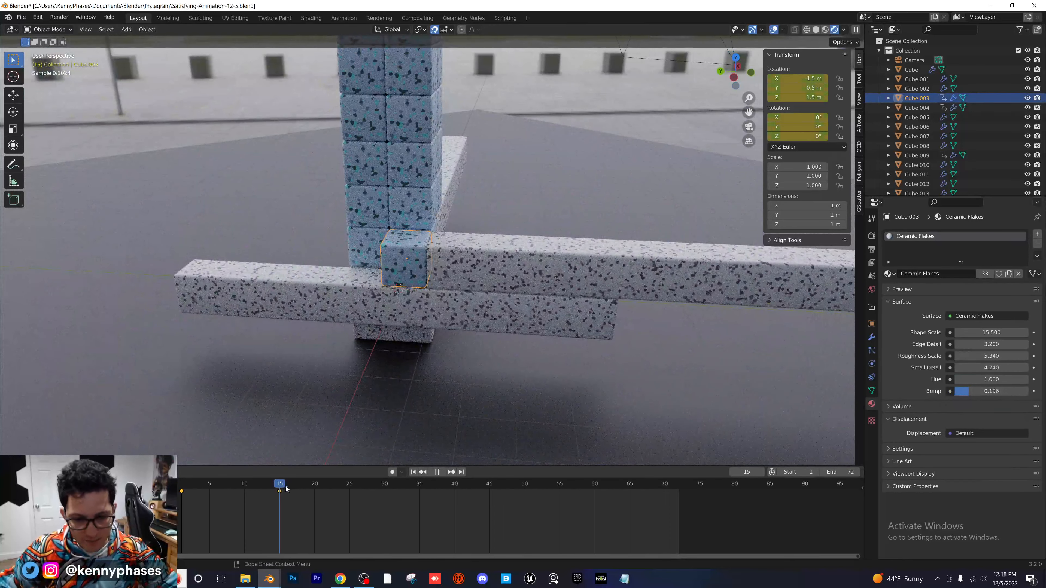
drag(286, 485, 404, 488)
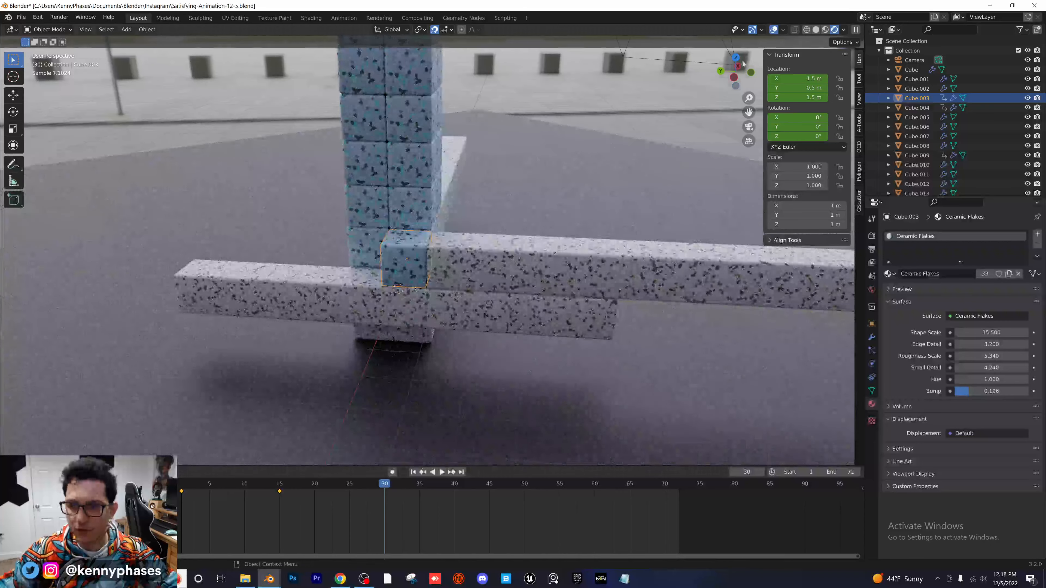
click(734, 78)
key(g)
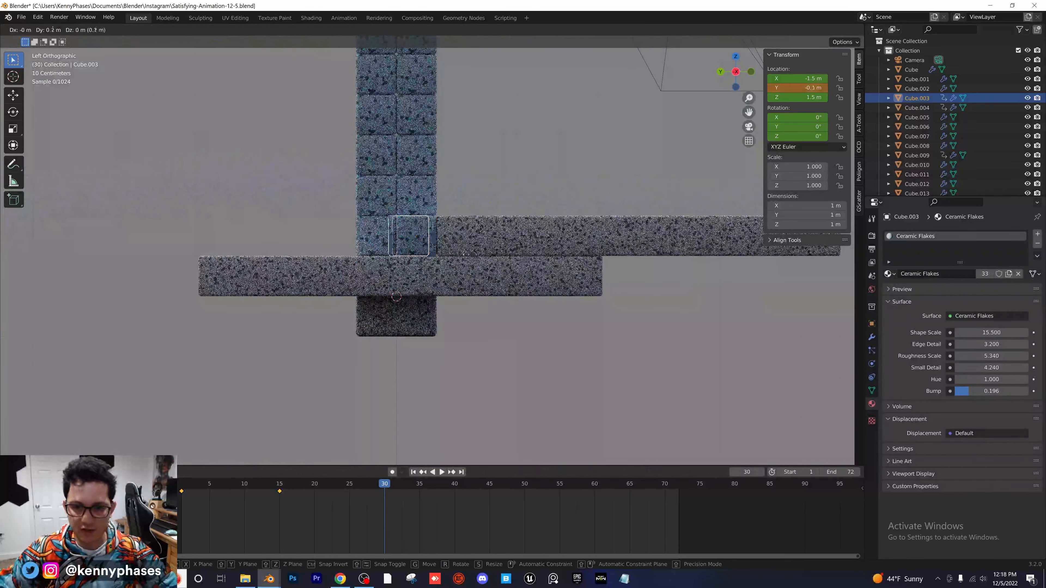
click(247, 255)
key(i)
click(208, 246)
At frame 30, slide the upper of the two stacked bars along Y to -0.1 m against the pushed cube and keyframe its location and rotation
click(499, 234)
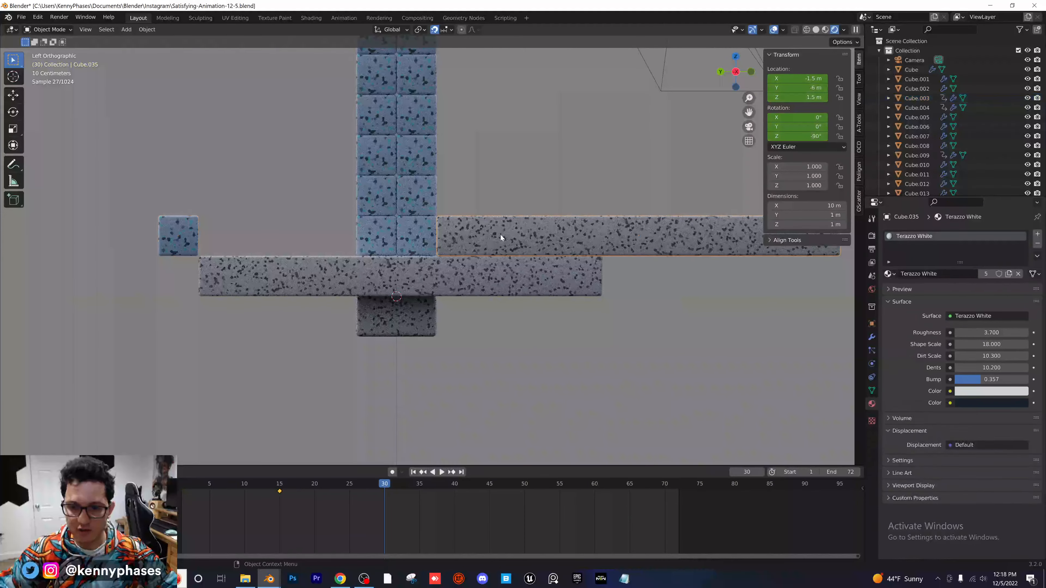
key(g)
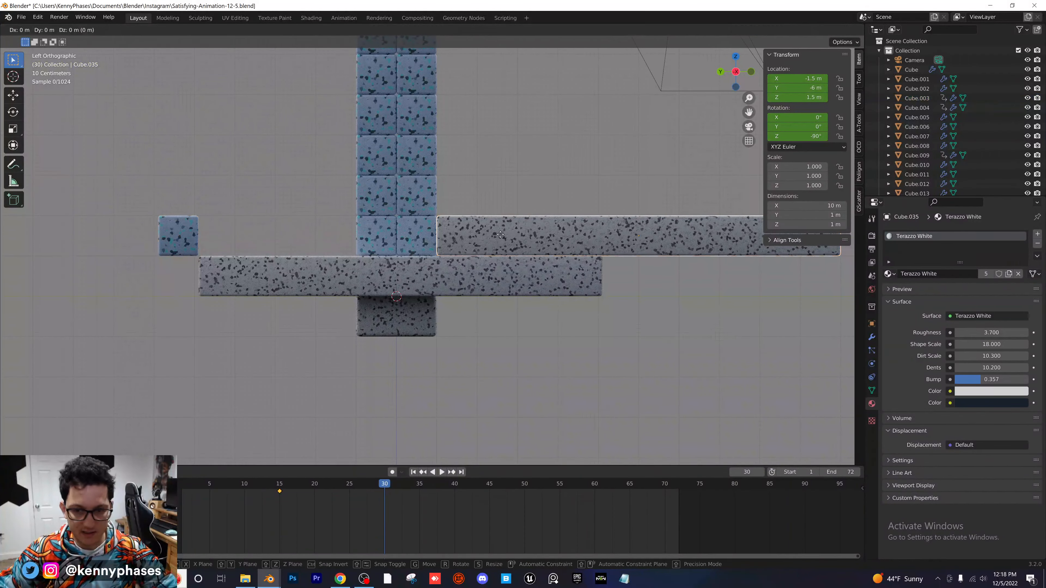
key(y)
click(262, 252)
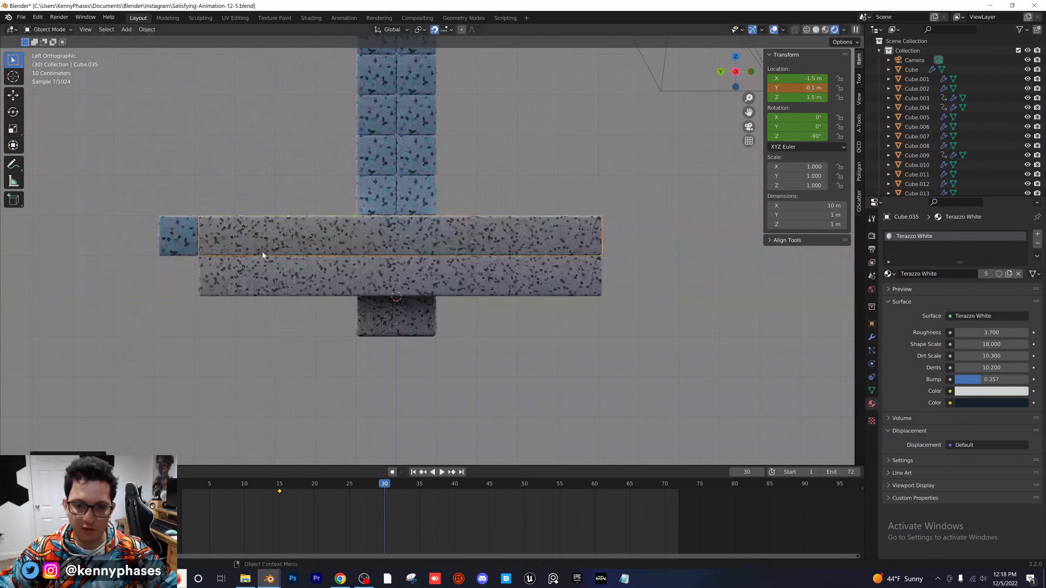
key(i)
click(263, 251)
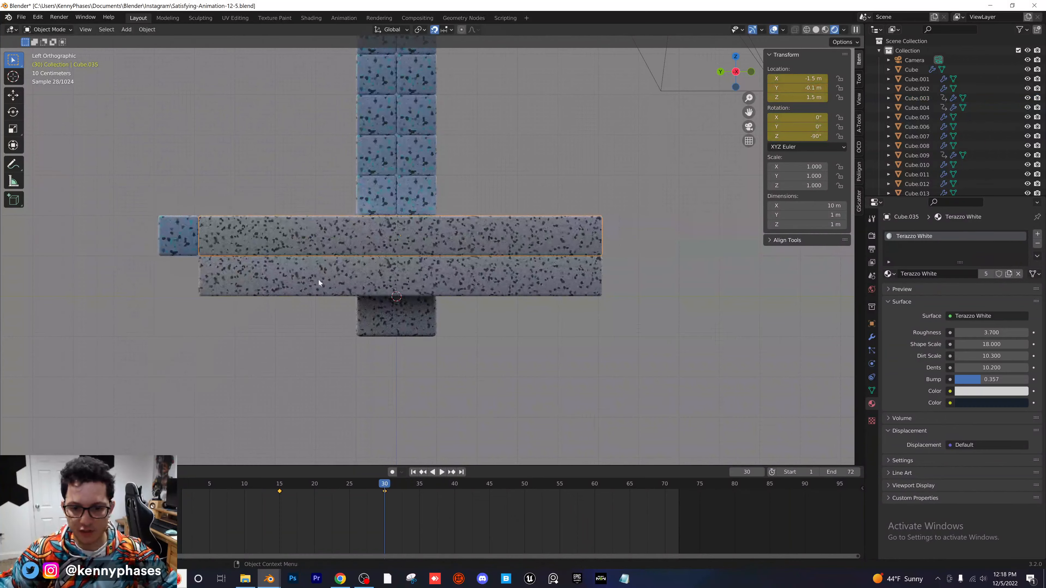
Play and scrub the push from frame 1 to 30 from several angles, and select the bar extending along X at frame 24
drag(387, 492, 189, 486)
middle_drag(412, 354, 459, 298)
scroll(460, 299, up, 1)
click(183, 486)
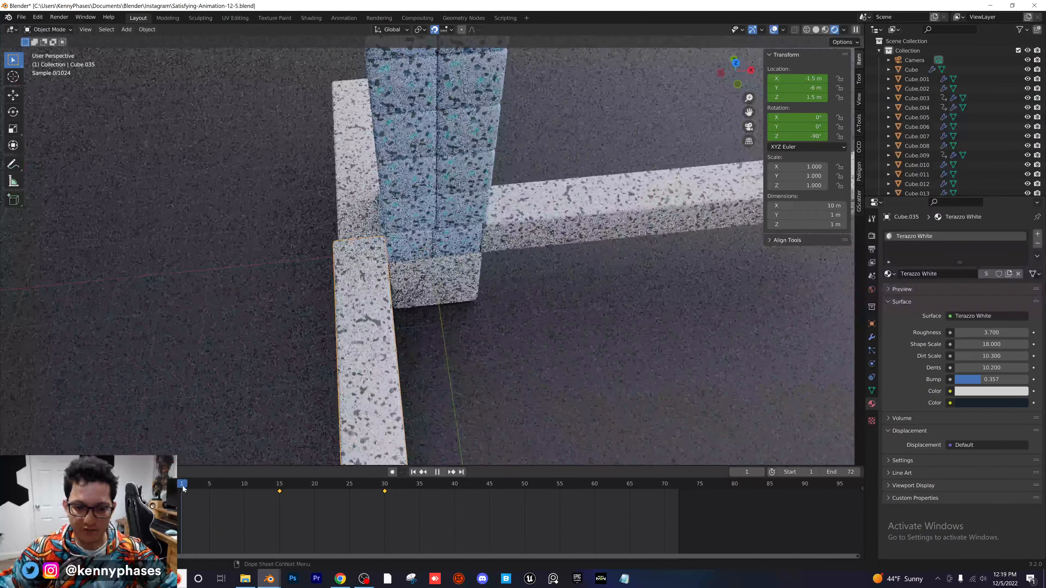
key(space)
key(space)
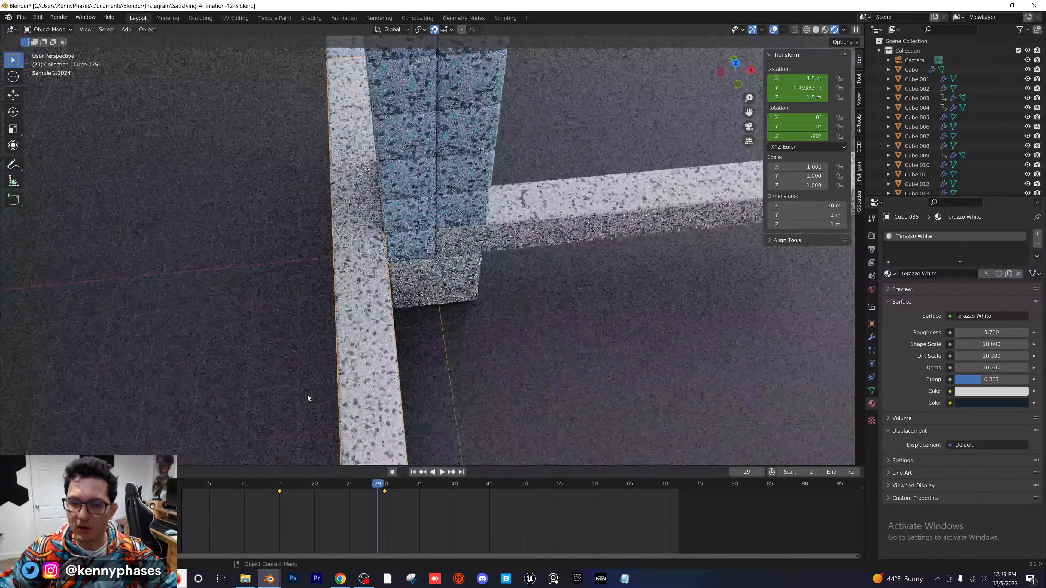
middle_drag(424, 275, 491, 249)
scroll(490, 248, down, 2)
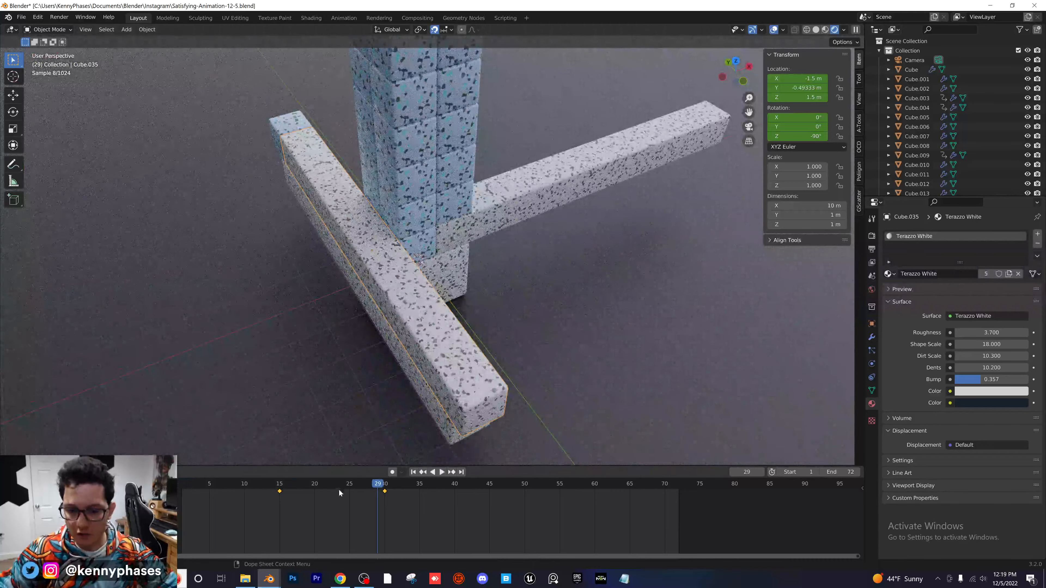
click(284, 484)
key(space)
drag(284, 485, 343, 484)
click(529, 196)
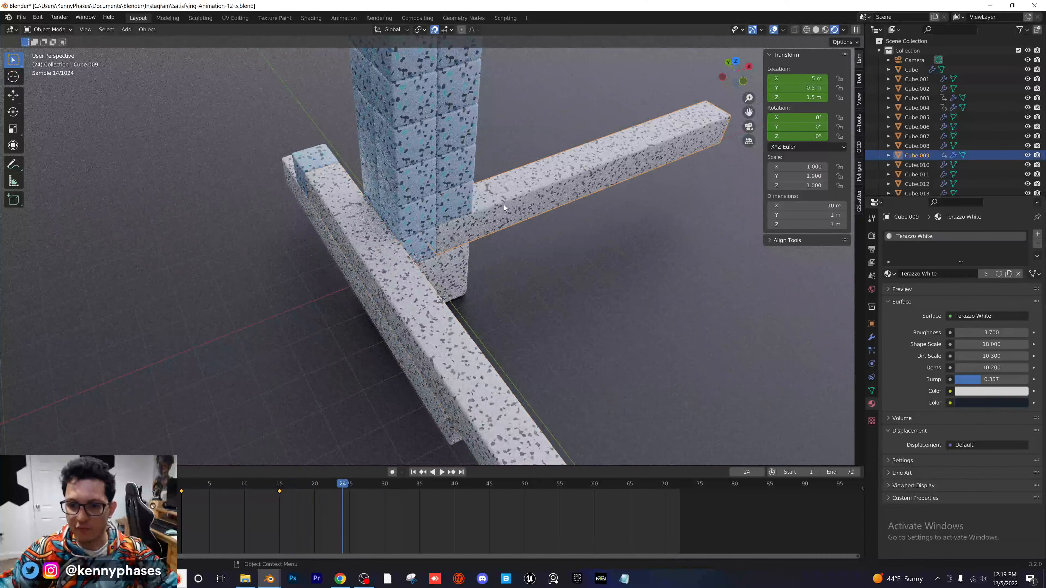
Duplicate the selected white beam's first keyframe onto frame 30
drag(272, 486, 384, 487)
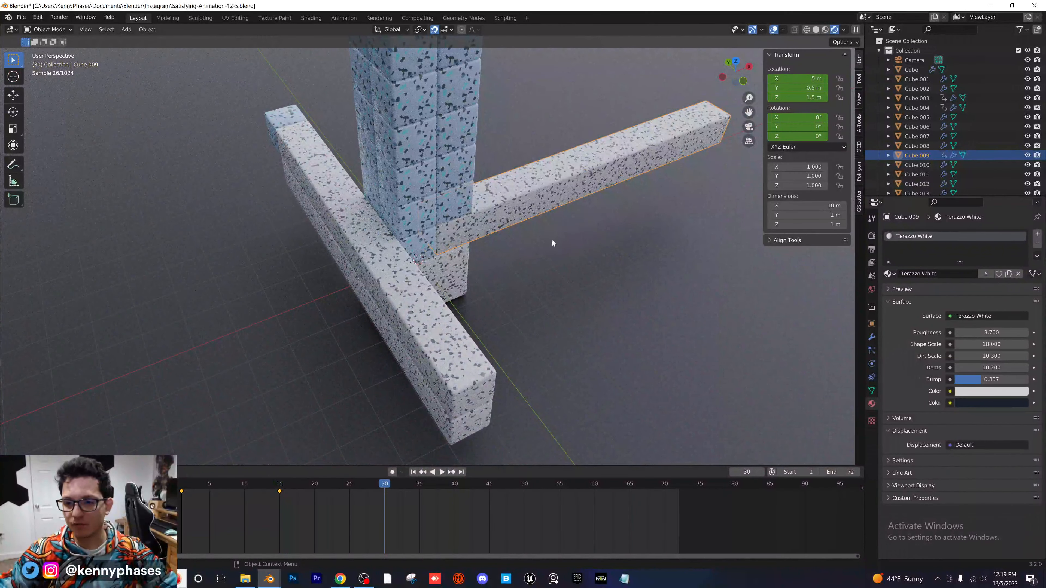
drag(203, 508, 385, 495)
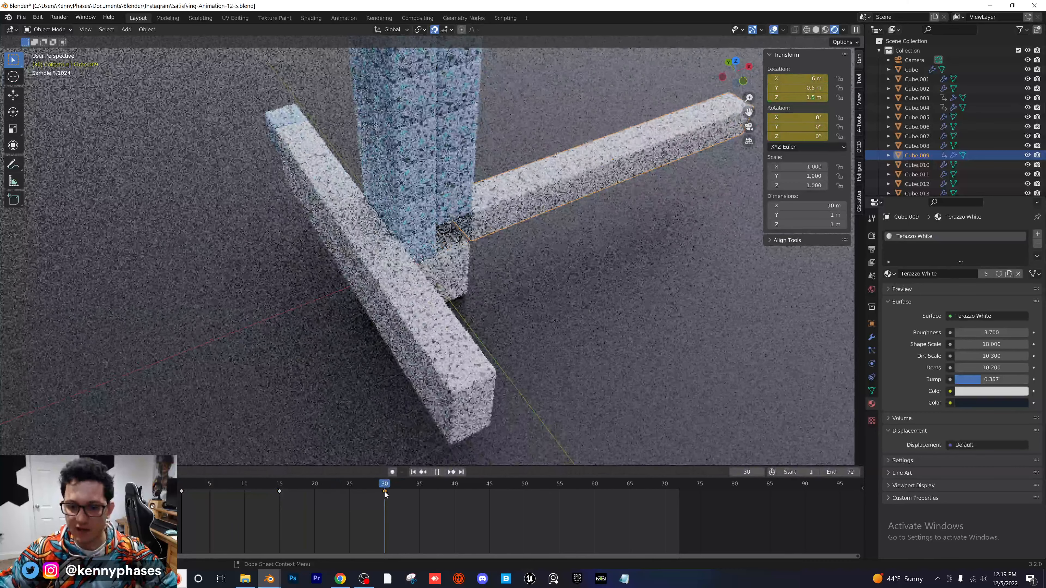
Add a plain axes empty at the scene origin
scroll(490, 198, up, 3)
middle_drag(535, 231, 429, 275)
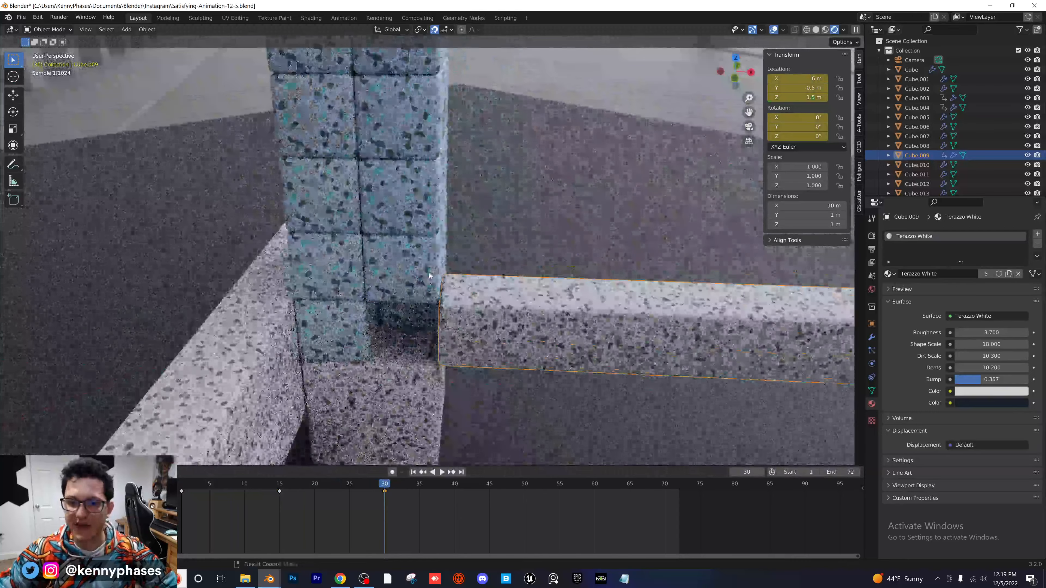
click(429, 275)
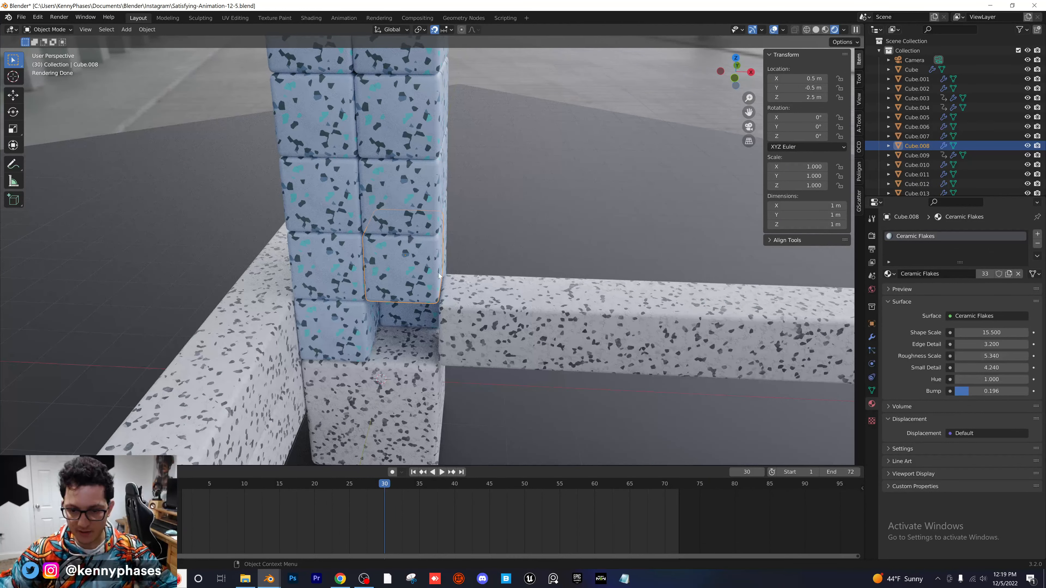
scroll(439, 274, down, 6)
middle_drag(466, 237, 468, 199)
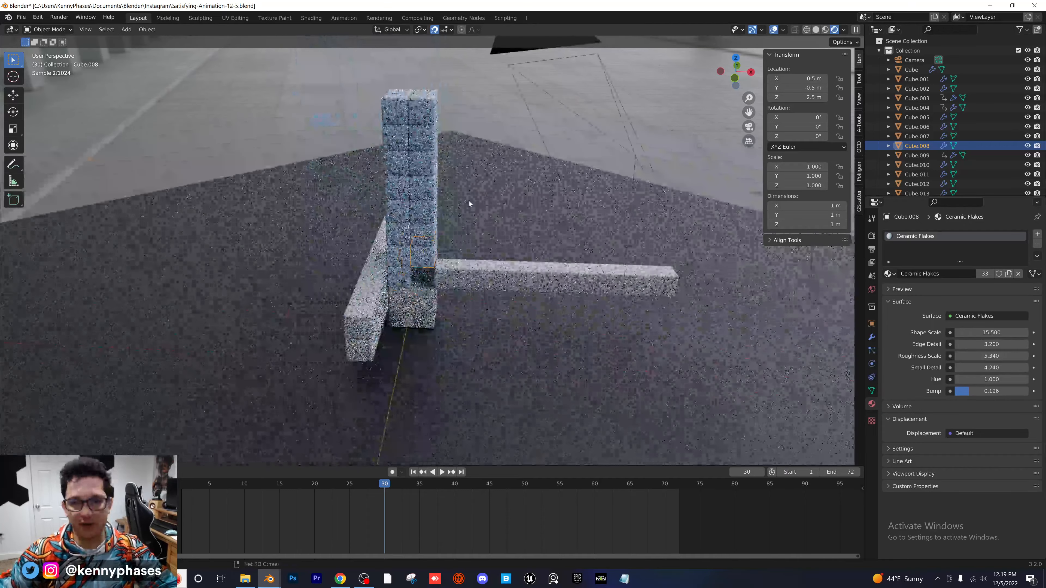
scroll(453, 226, up, 3)
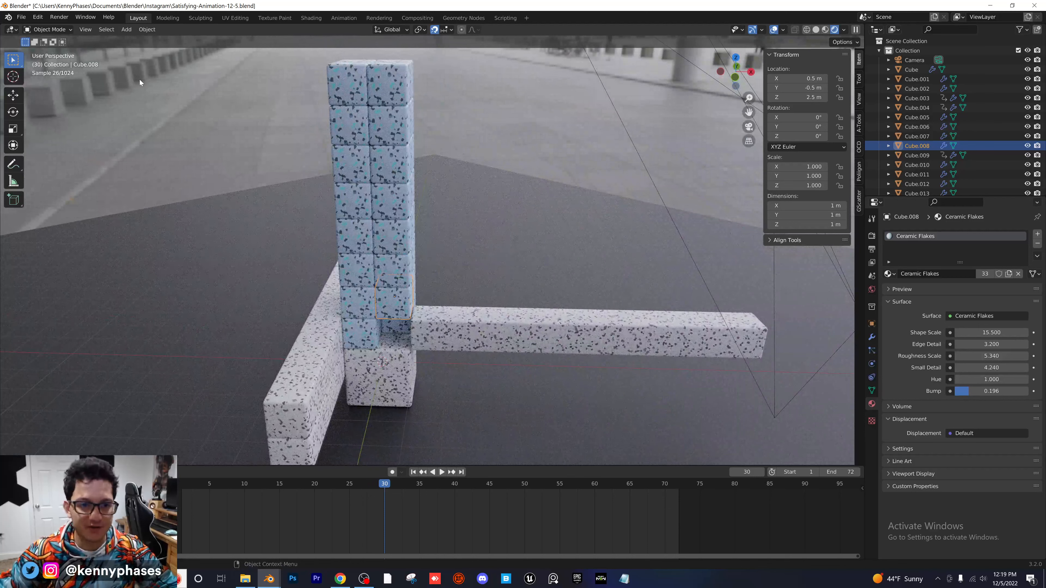
click(131, 31)
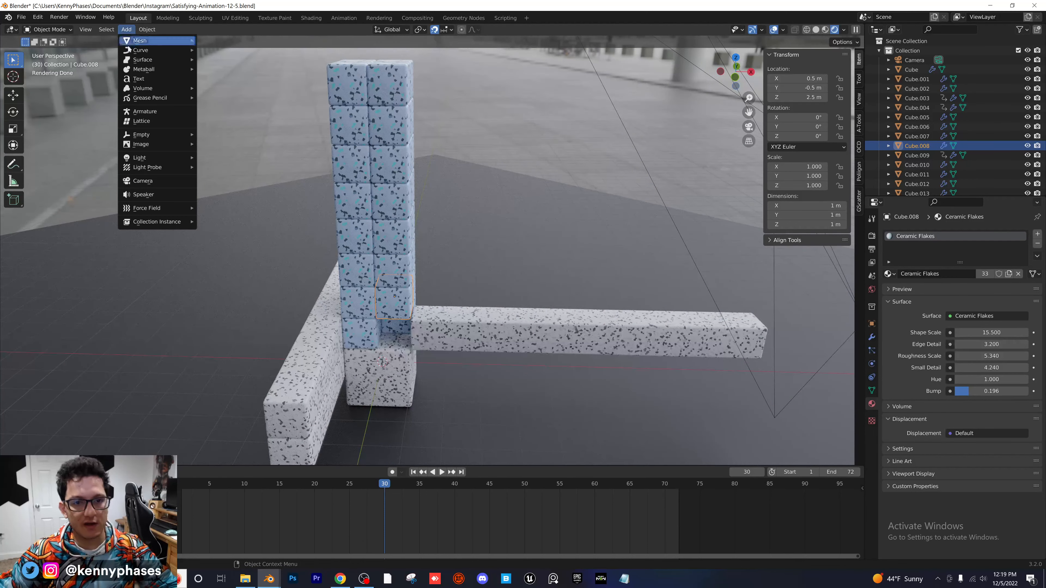
mouse_move(183, 138)
click(233, 136)
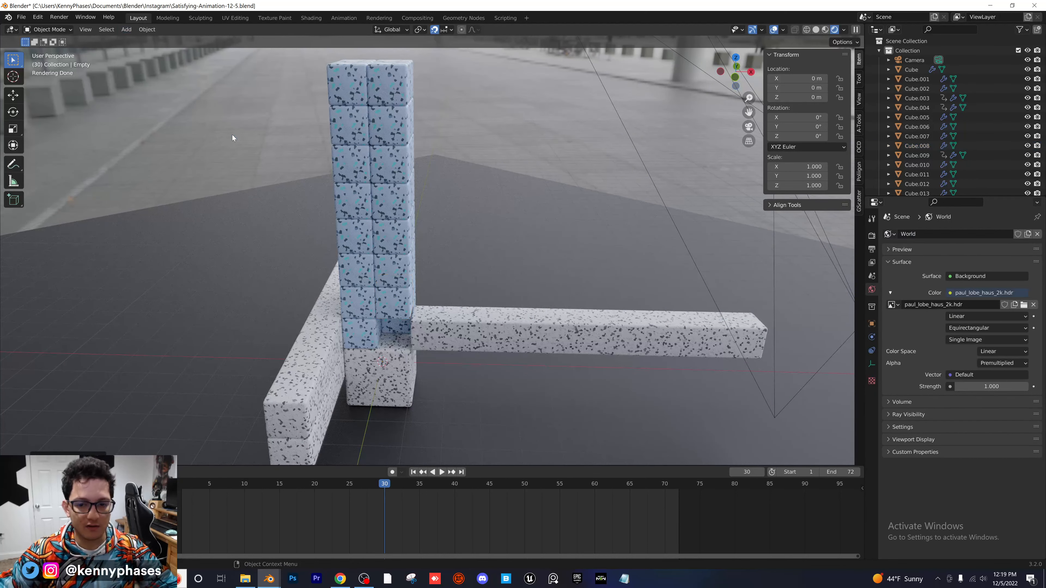
Switch the viewport from rendered to solid shading
scroll(453, 239, down, 4)
scroll(471, 254, down, 4)
middle_drag(422, 237, 339, 259)
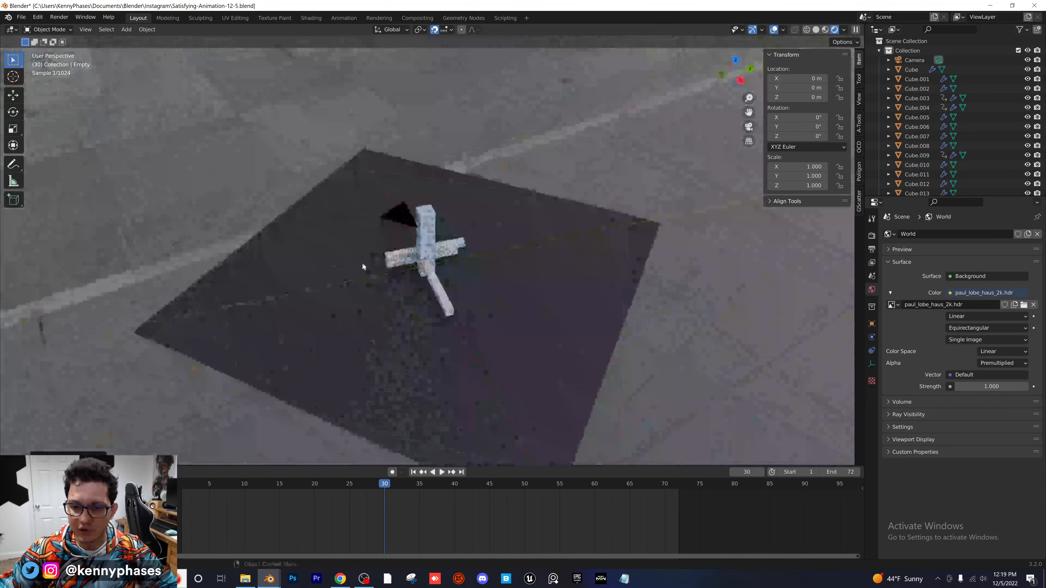
scroll(339, 259, up, 5)
click(815, 30)
click(815, 29)
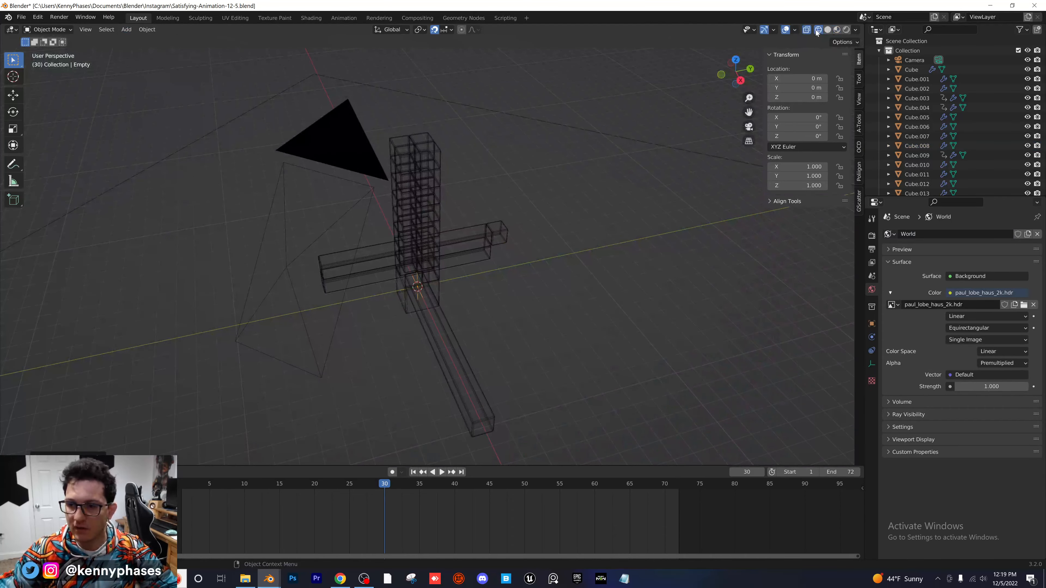
click(828, 30)
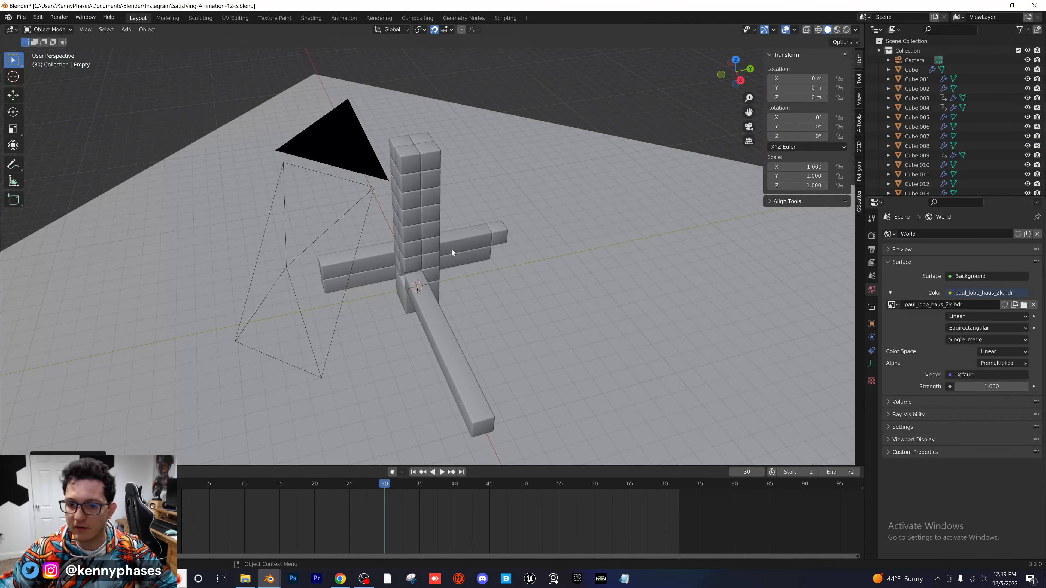
Move the empty in the right-side view to Y -1 m and Z 2 m, at the column's front face
click(740, 81)
key(g)
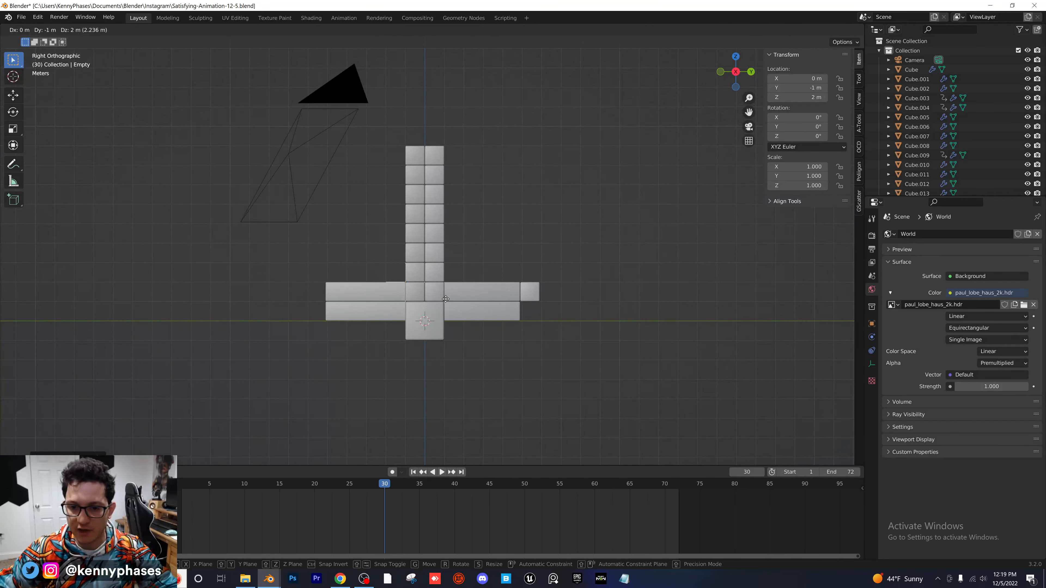
click(460, 303)
Examine the empty's position against the gap at the base of the cube column from several angles
middle_drag(371, 289, 504, 303)
scroll(398, 312, up, 4)
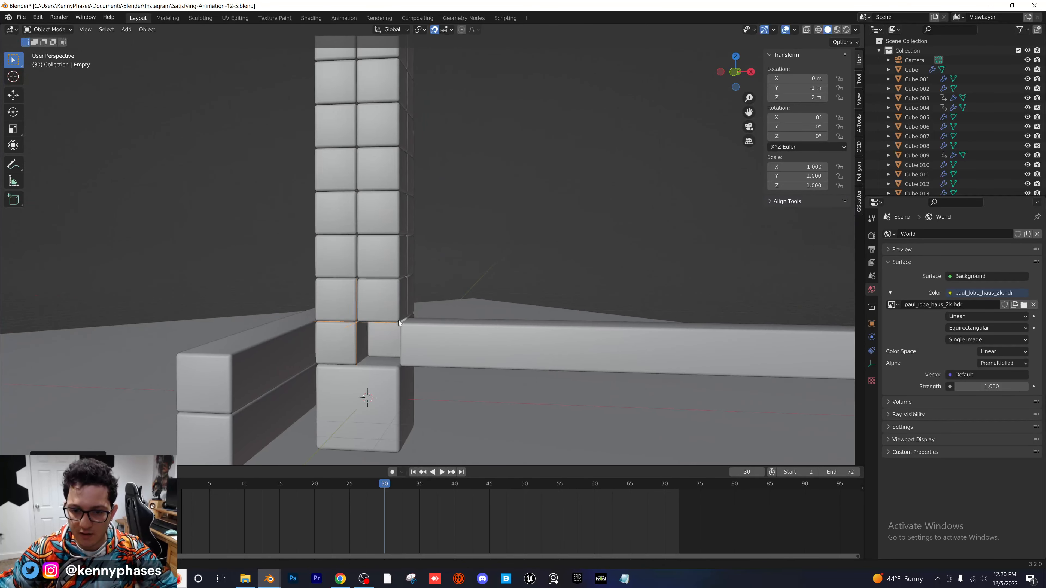
middle_drag(397, 312, 428, 317)
scroll(412, 288, up, 2)
scroll(350, 279, up, 1)
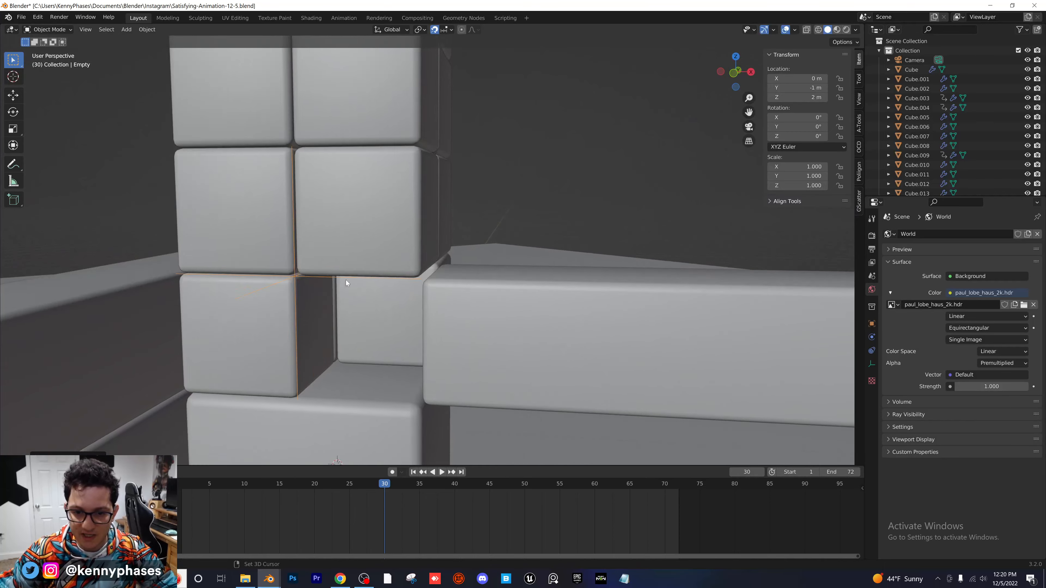
shift+middle_drag(346, 280, 495, 275)
middle_drag(494, 274, 447, 289)
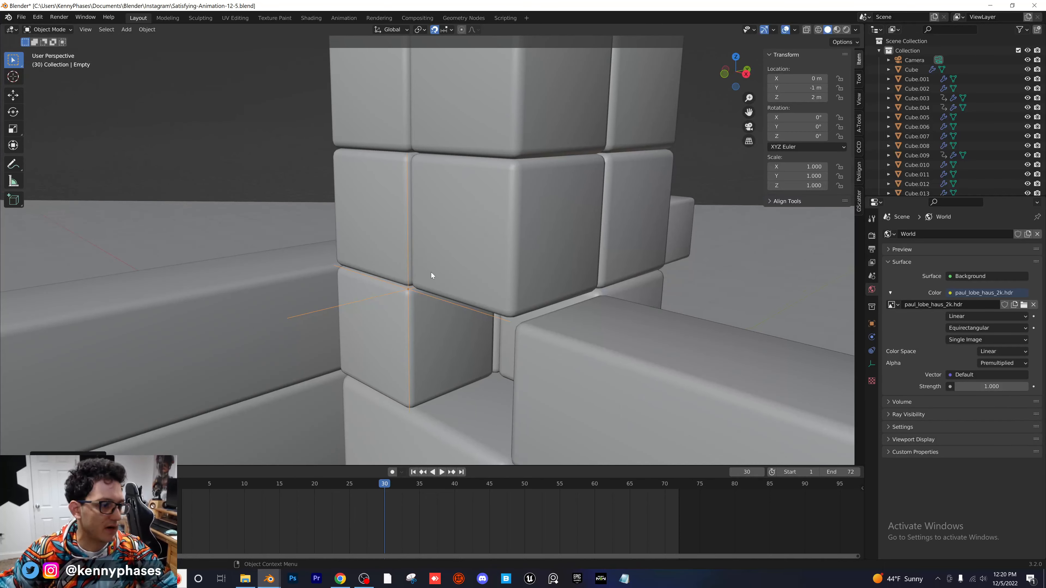
Parent all the stacked cubes directly above the gap to the empty, using the Object option
scroll(501, 301, down, 5)
shift+middle_drag(448, 169, 456, 267)
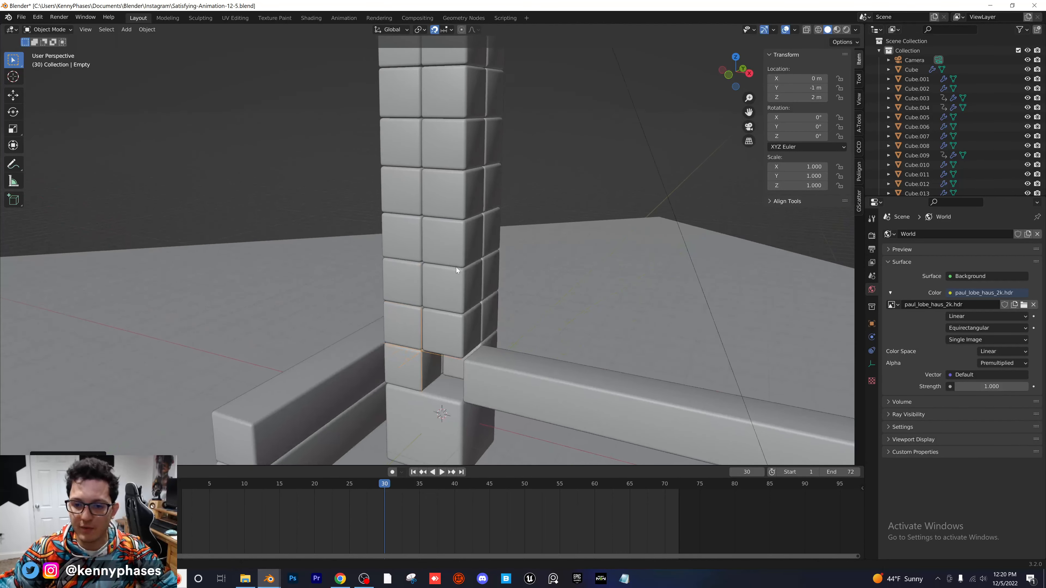
scroll(484, 224, down, 2)
middle_drag(465, 214, 476, 211)
click(460, 120)
shift+click(458, 152)
shift+click(454, 270)
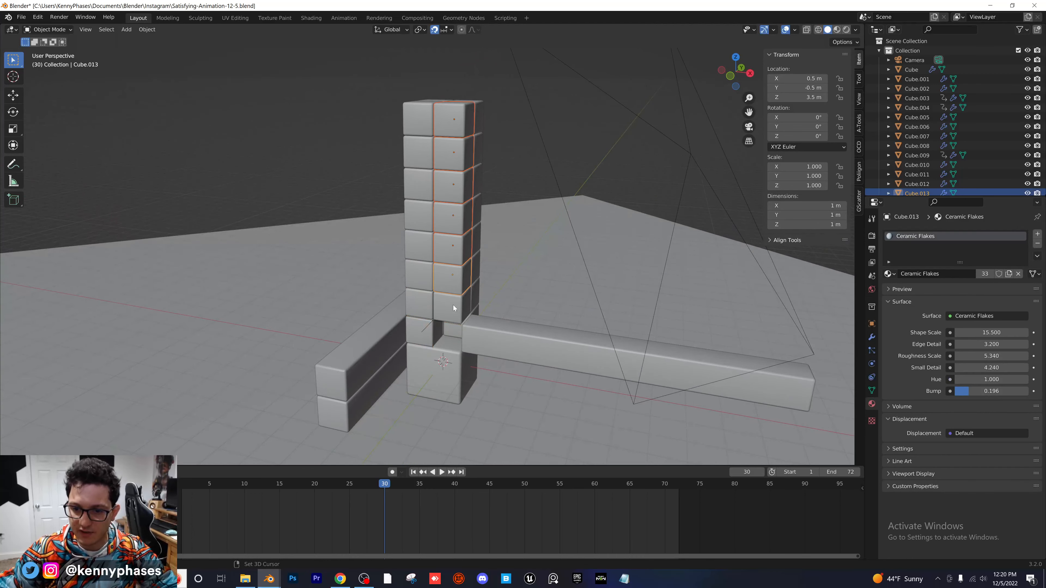
shift+click(454, 304)
scroll(453, 304, up, 8)
middle_drag(467, 291, 453, 259)
shift+click(212, 203)
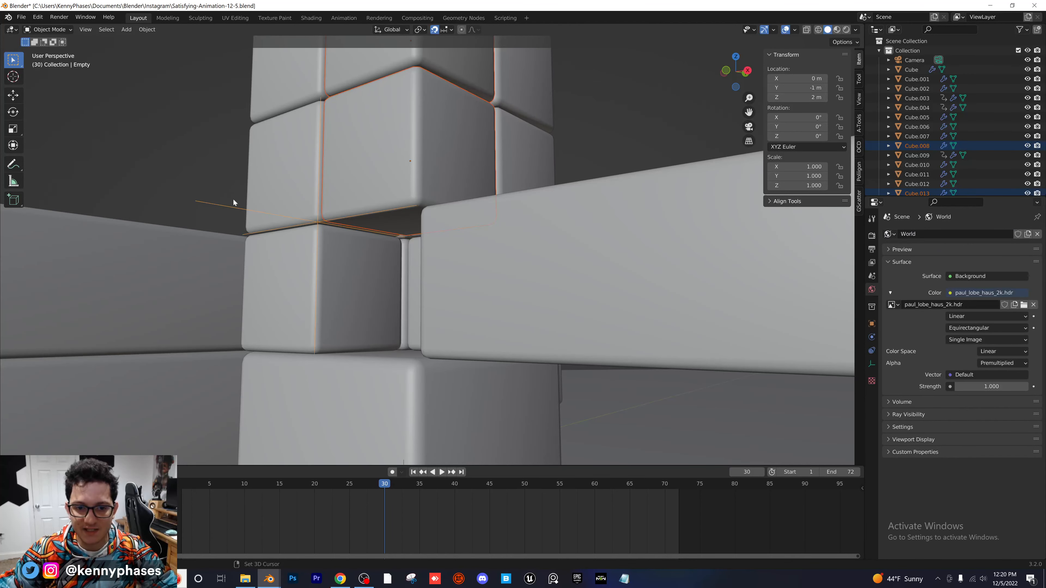
key(ctrl+p)
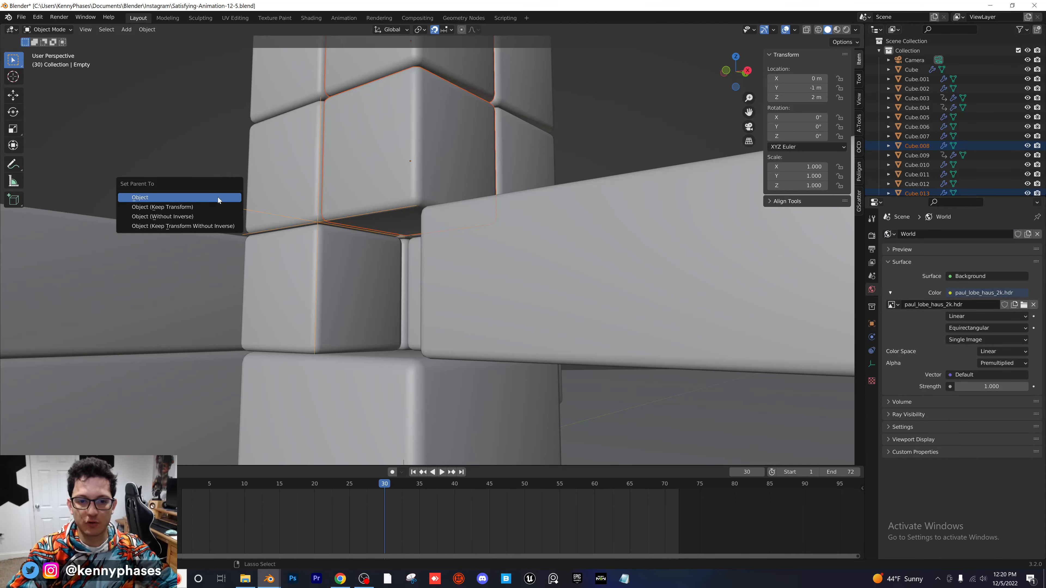
click(217, 197)
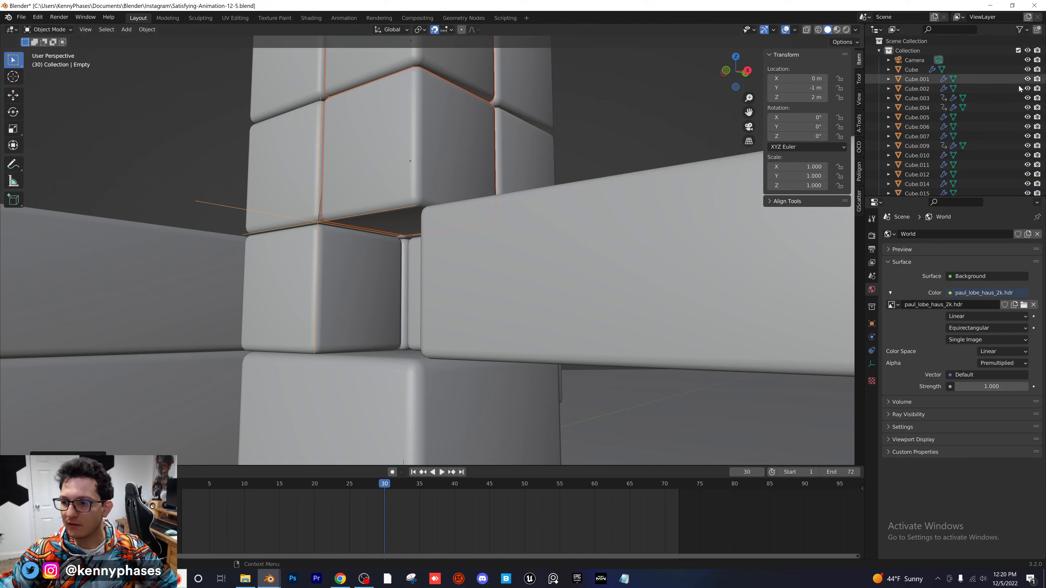
Select only the empty, try moving it together with its parented cubes, and undo the move
scroll(934, 172, down, 5)
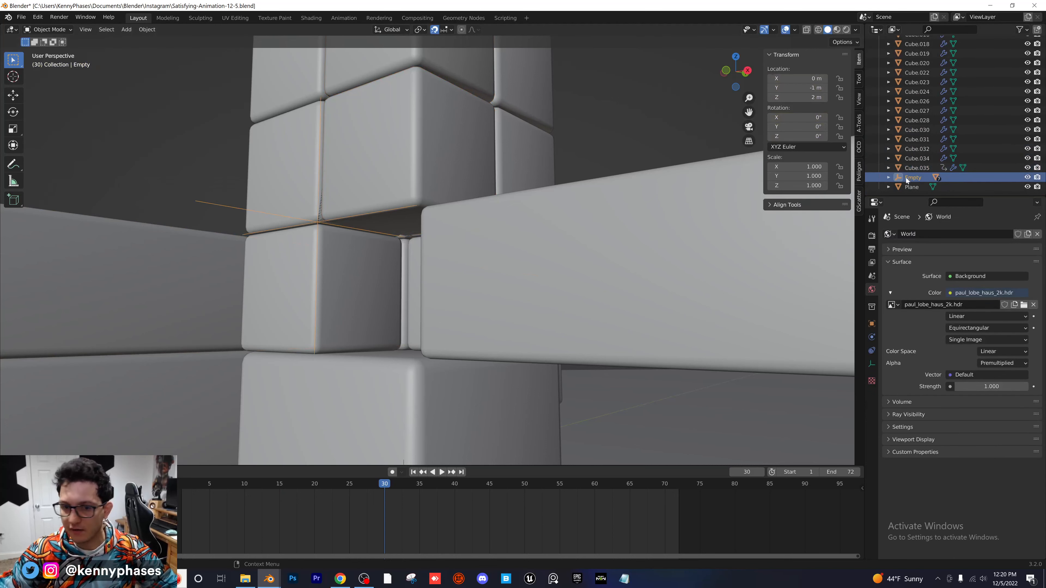
scroll(345, 289, down, 3)
scroll(390, 289, down, 2)
key(g)
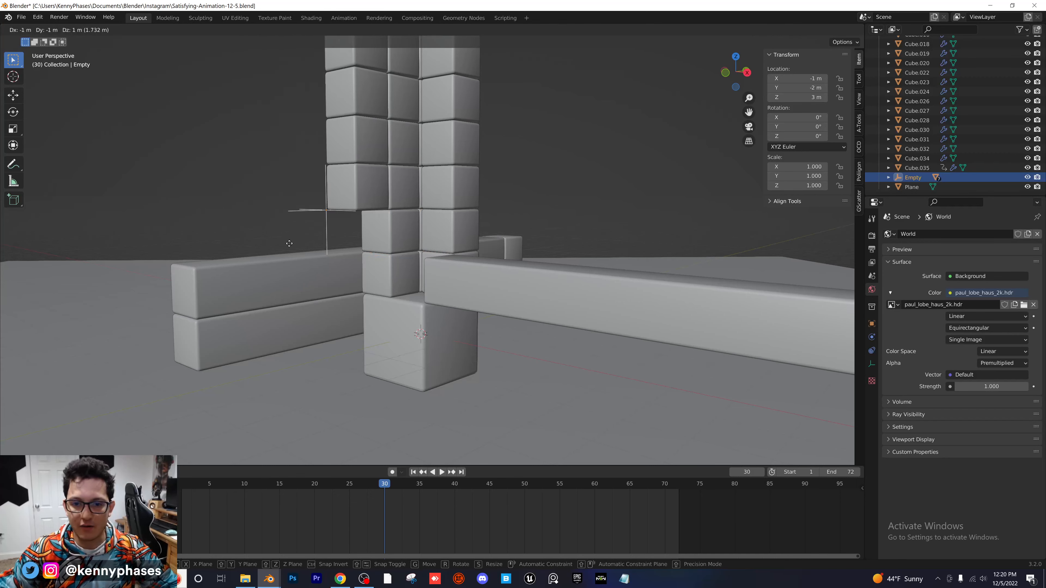
click(303, 244)
key(ctrl+z)
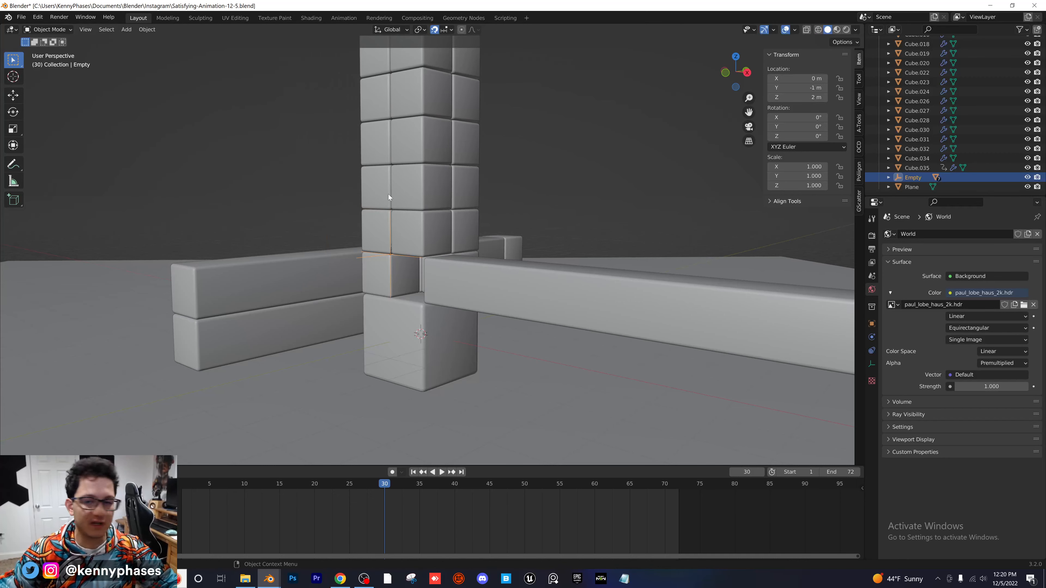
Insert a Location & Rotation keyframe for the empty at frame 30
scroll(389, 196, down, 1)
middle_drag(408, 214, 447, 268)
scroll(447, 268, up, 4)
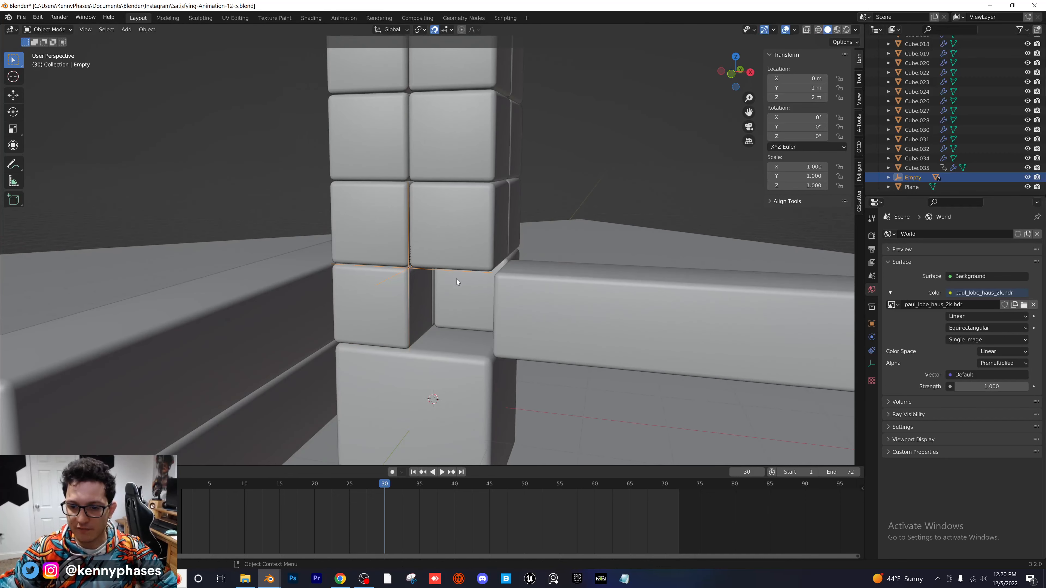
mouse_move(386, 485)
mouse_down()
mouse_move(364, 486)
mouse_move(386, 488)
mouse_up()
key(i)
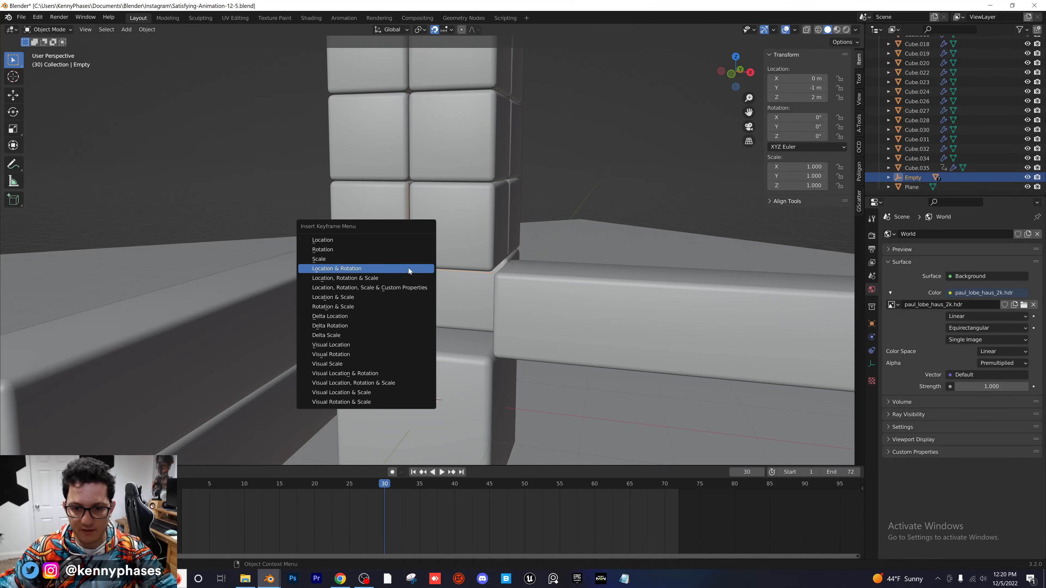
click(407, 269)
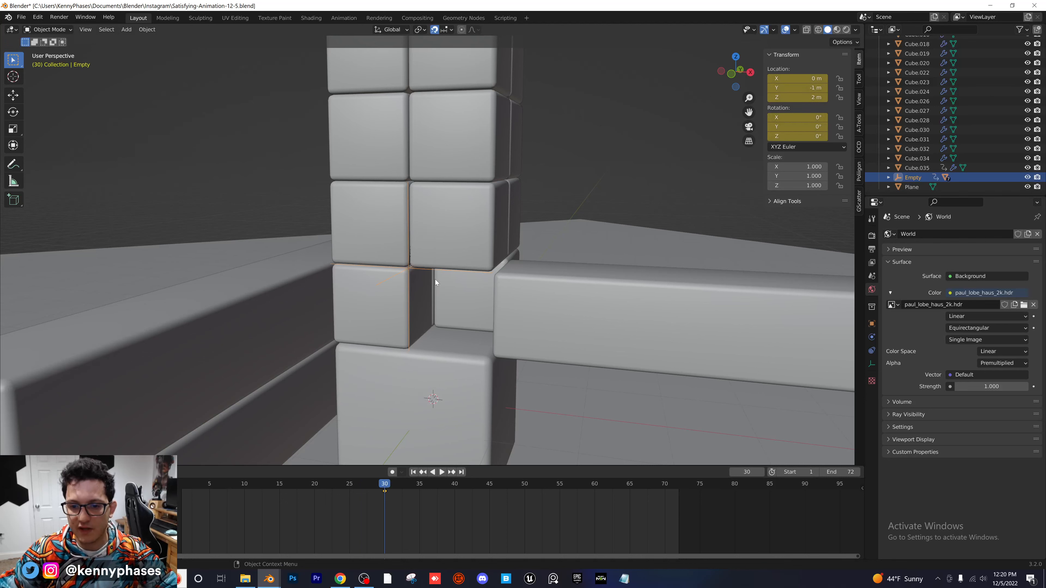
At frame 40, lower the empty to Z 1 m in the front view and insert a Location & Rotation keyframe
click(731, 73)
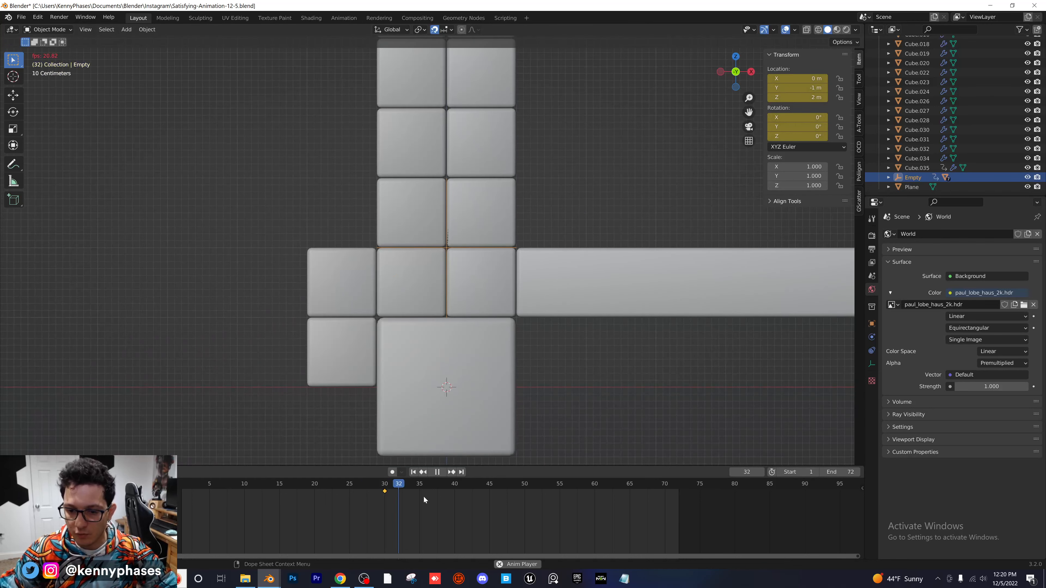
drag(425, 494, 456, 488)
scroll(481, 279, up, 3)
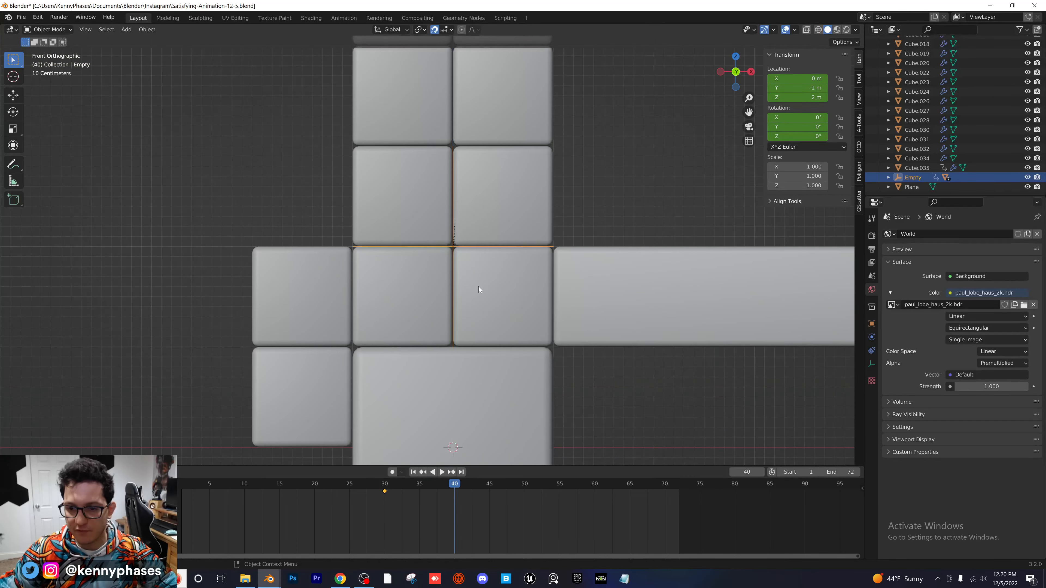
key(g)
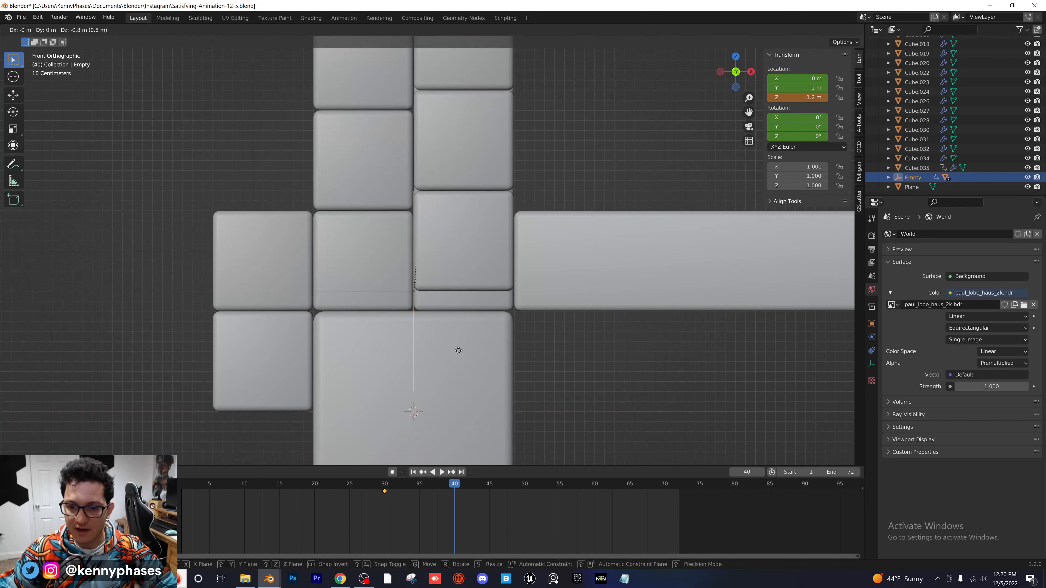
click(460, 366)
key(i)
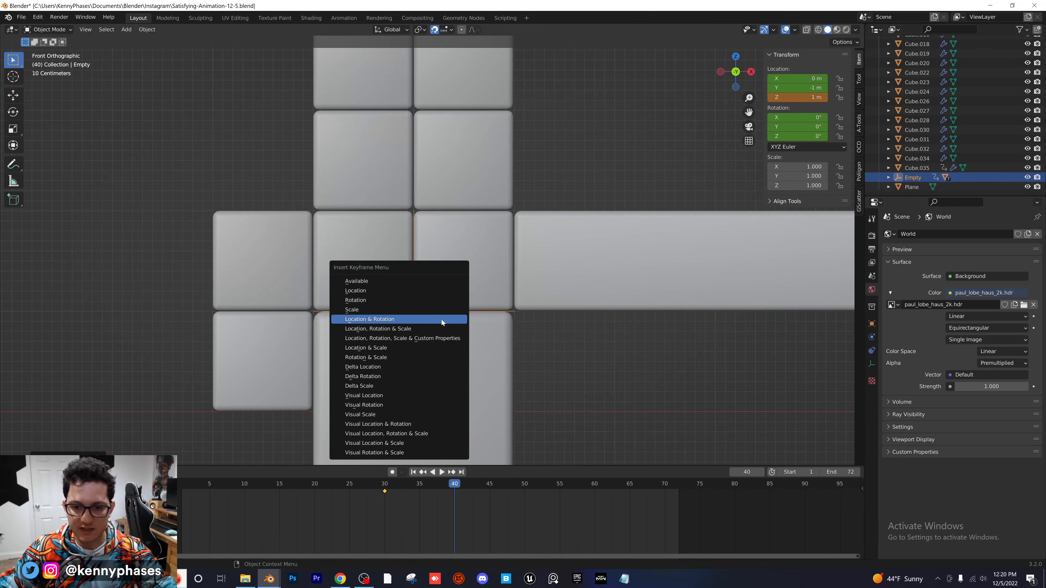
click(442, 320)
Set the interpolation mode of the empty's keyframes at frames 30 and 40 to Bounce
drag(522, 526, 342, 483)
right_click(412, 496)
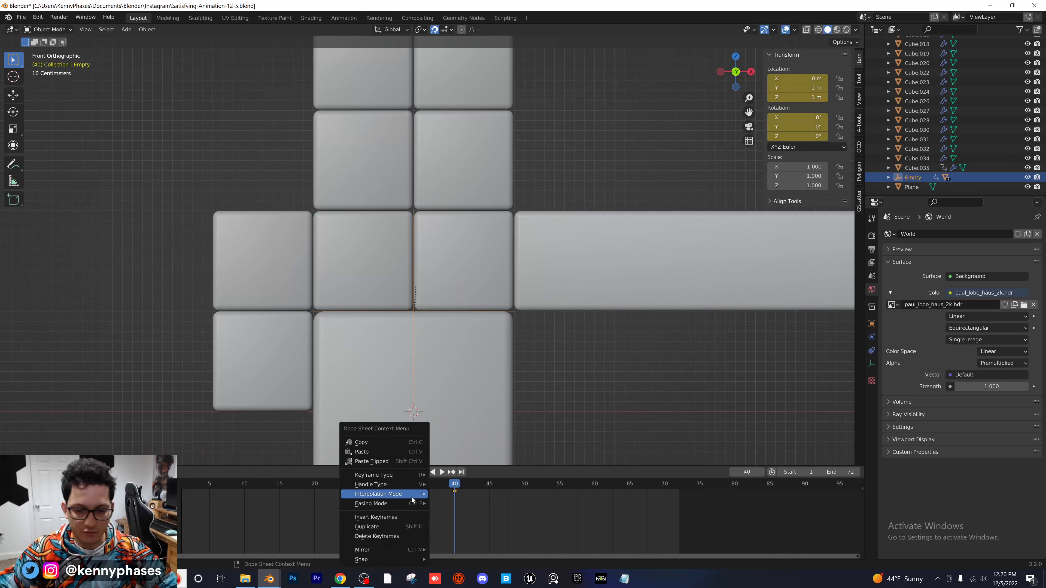
mouse_move(412, 497)
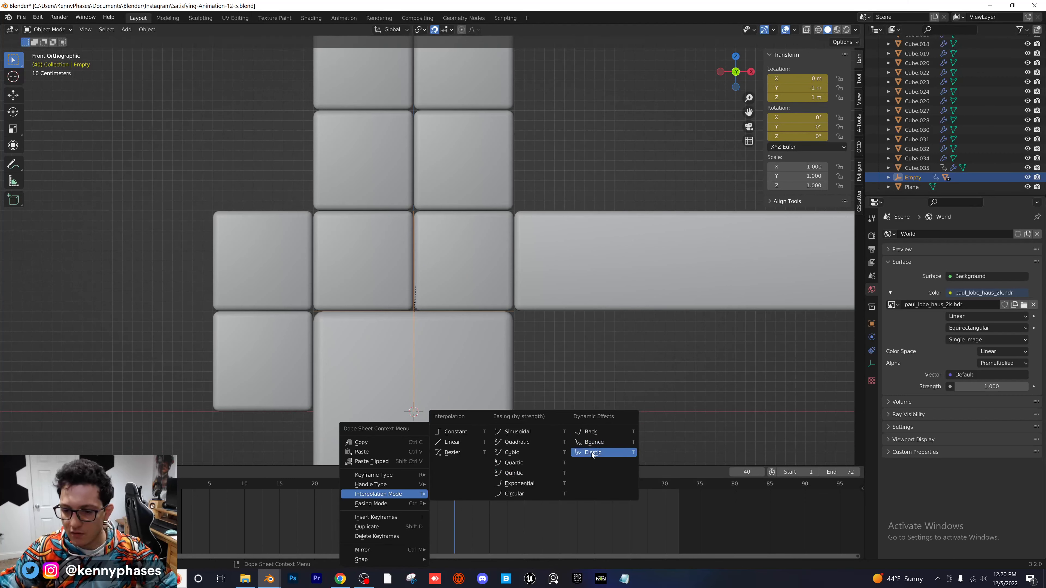
click(603, 443)
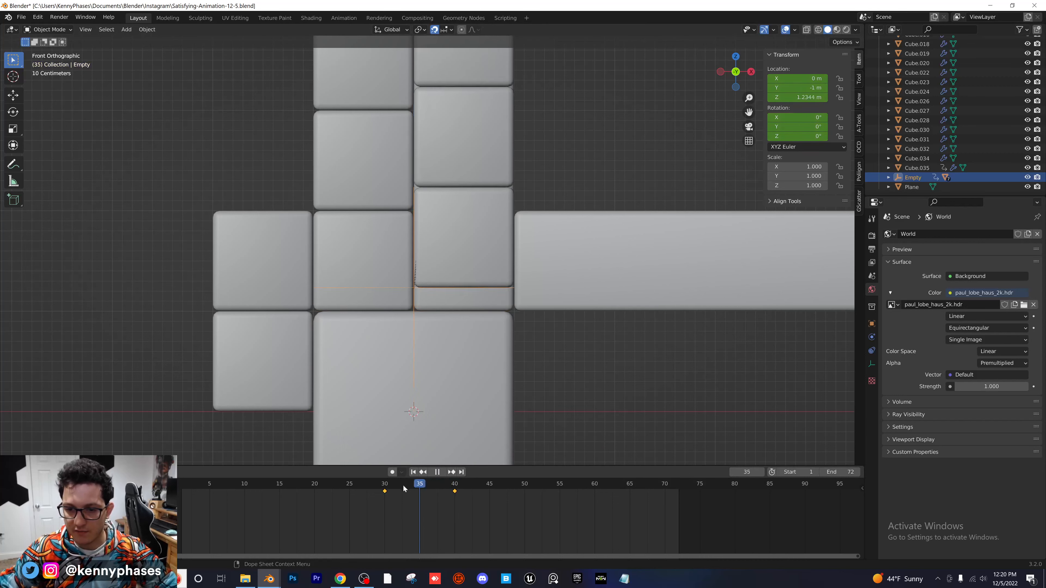
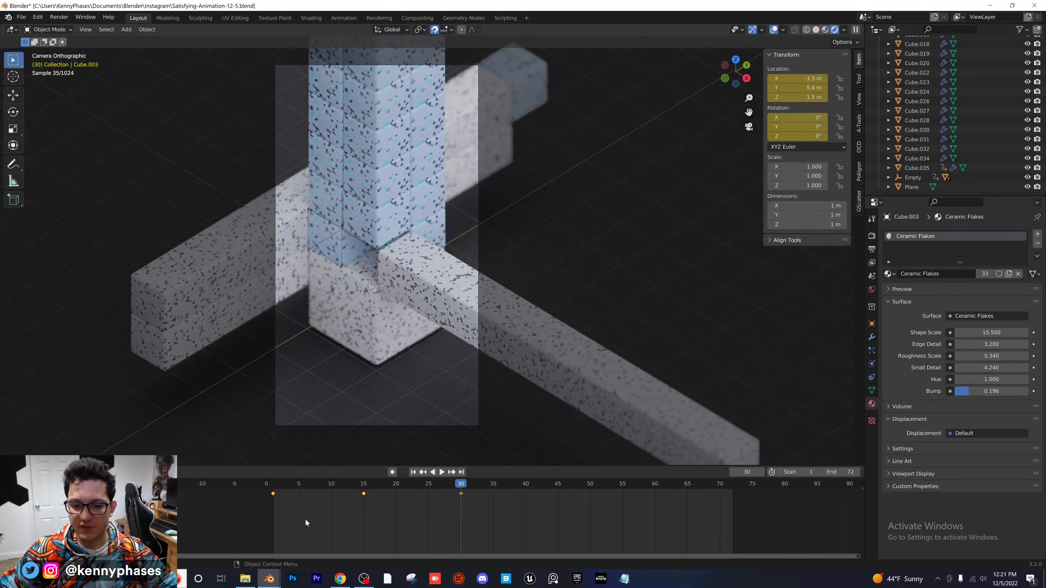
Scrub to frame 45, set the scene's end frame to 45 and save the file
drag(422, 489, 558, 491)
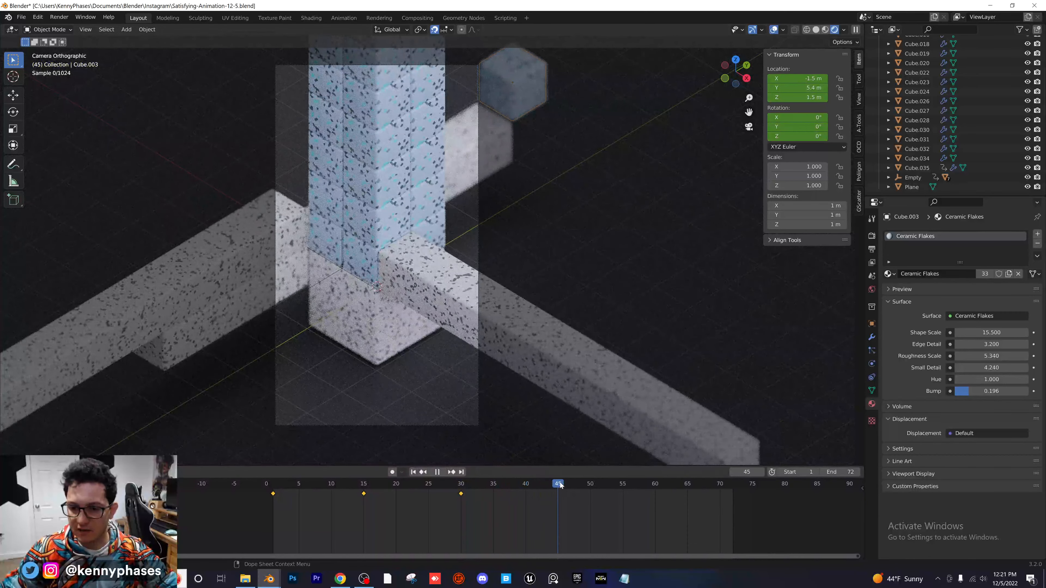
click(873, 250)
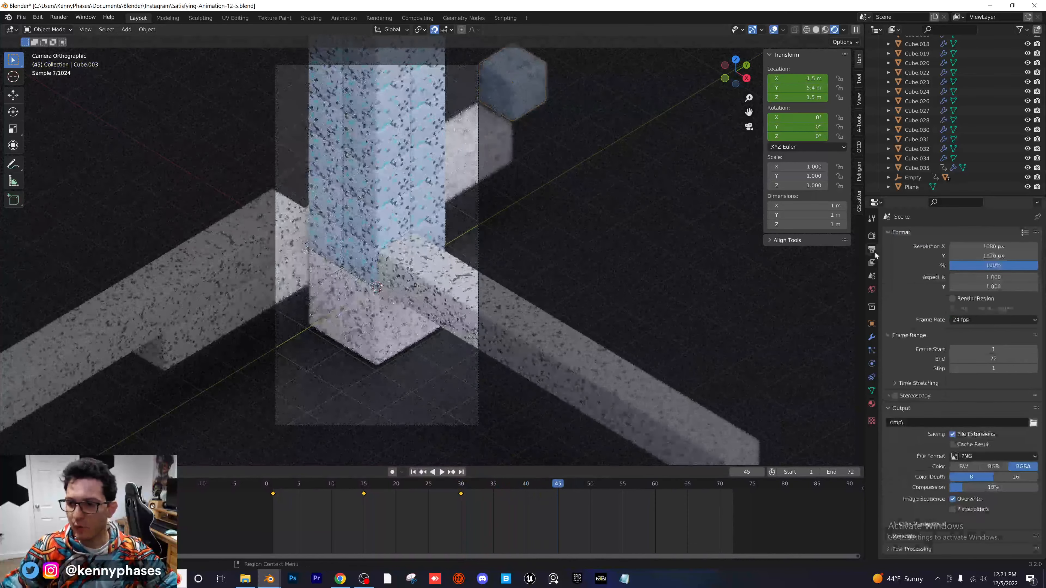
text(45)
key(Return)
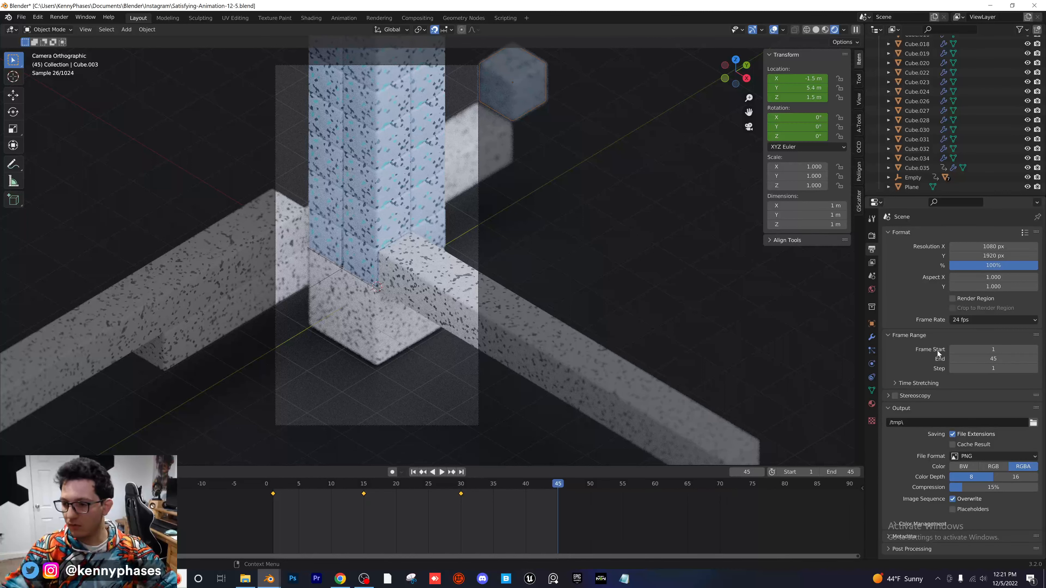
key(ctrl+s)
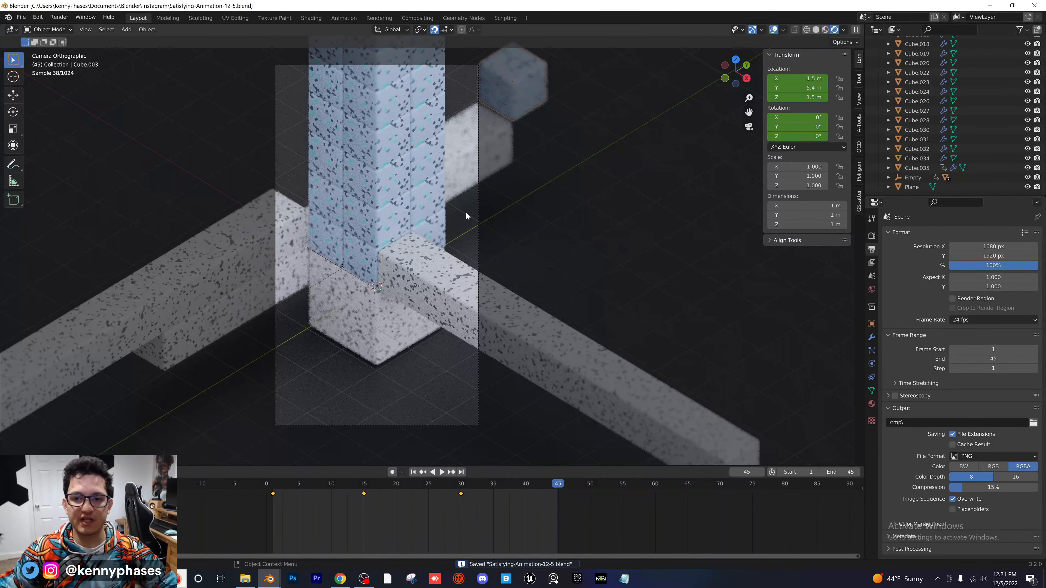
Select the camera and raise its viewport Passepartout to 1.000
scroll(941, 161, up, 10)
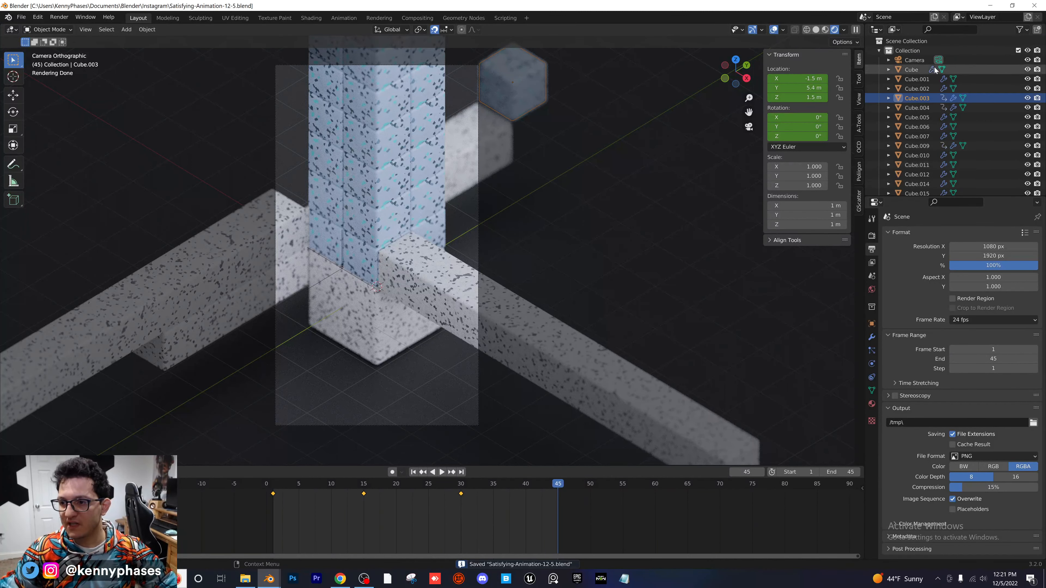
click(905, 62)
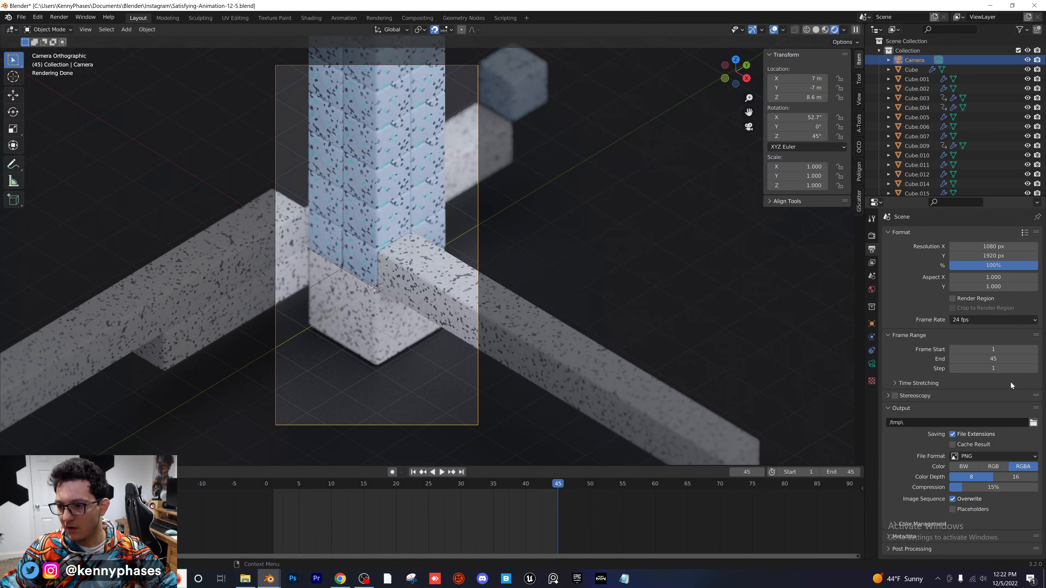
click(872, 364)
drag(983, 449, 1030, 449)
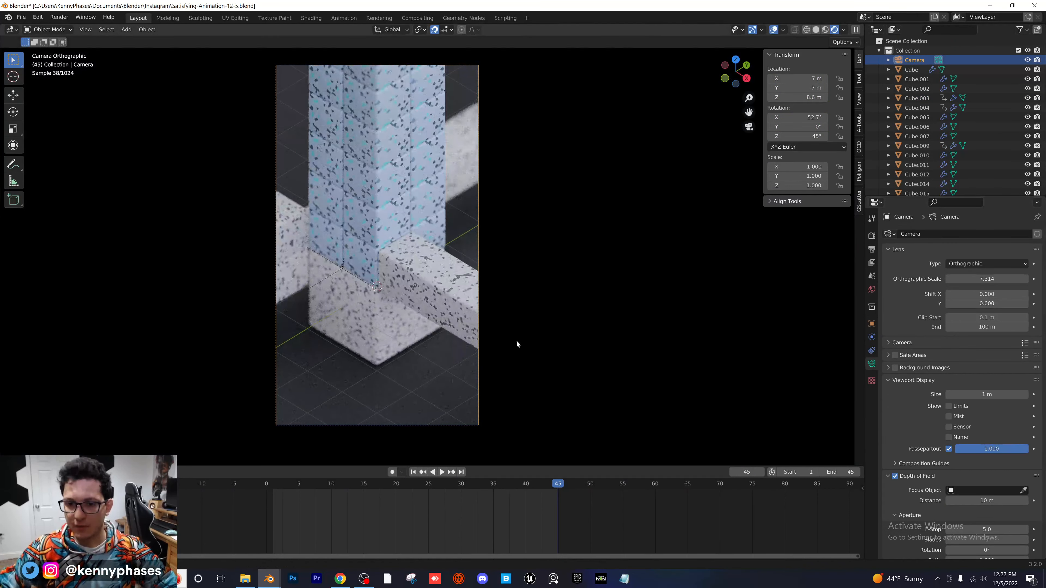
Play the animation through the camera in rendered shading, replaying it from frame 1
key(space)
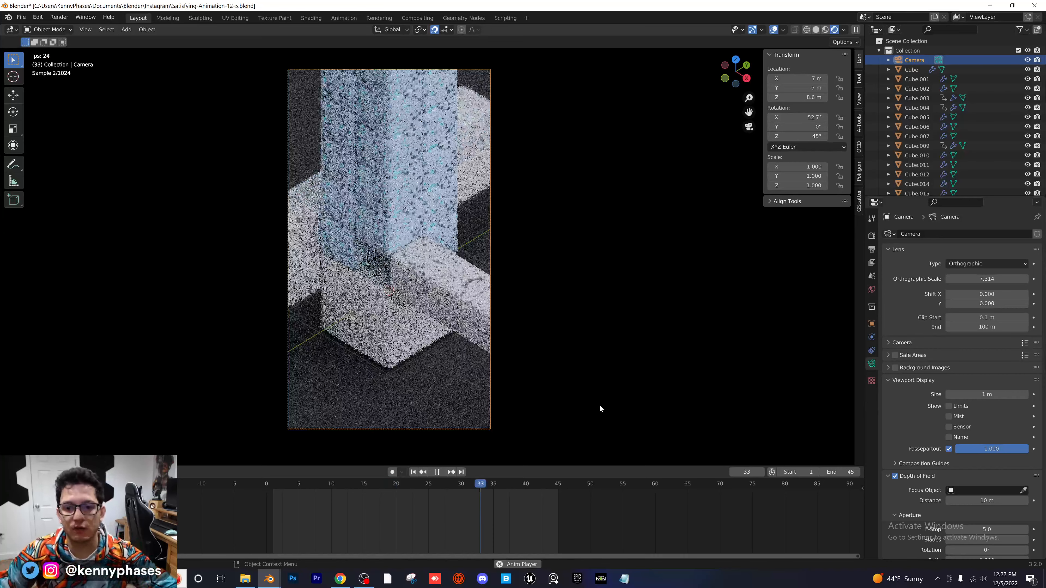
key(space)
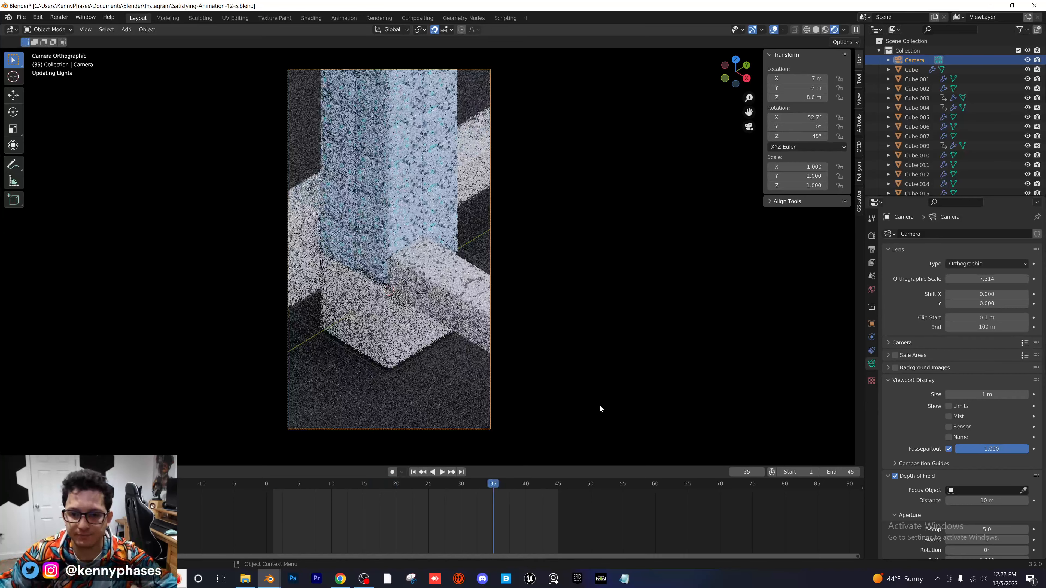
key(shift+Left)
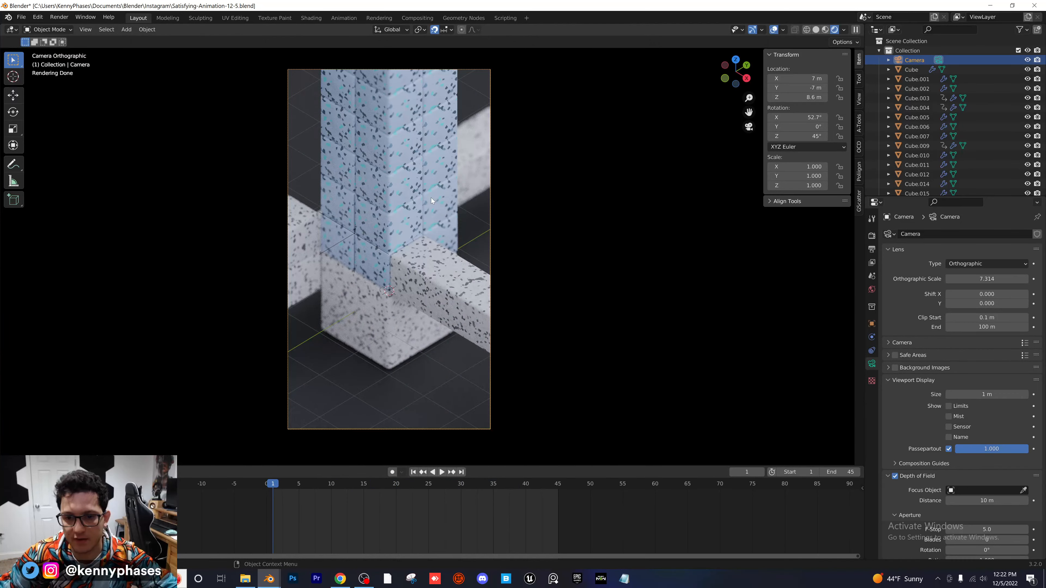
key(space)
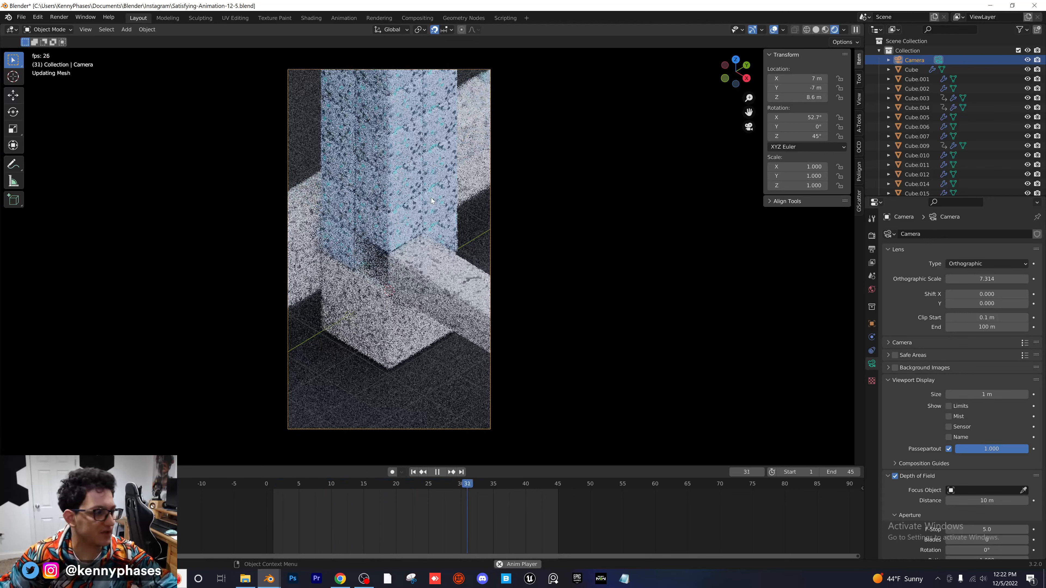
key(Escape)
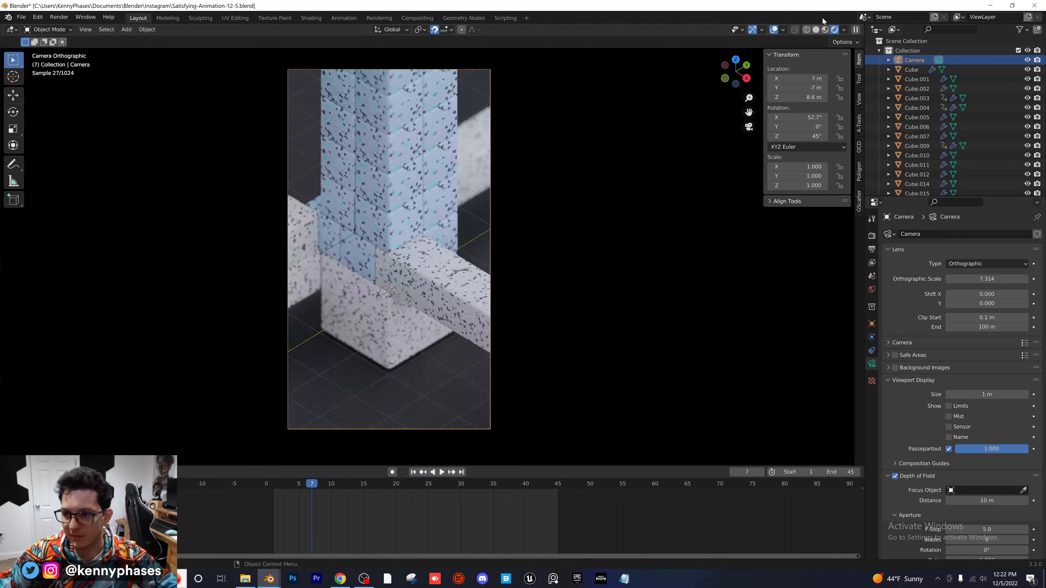
Play the animation repeatedly from the start in Material Preview shading, and return to rendered shading at frame 1
click(825, 29)
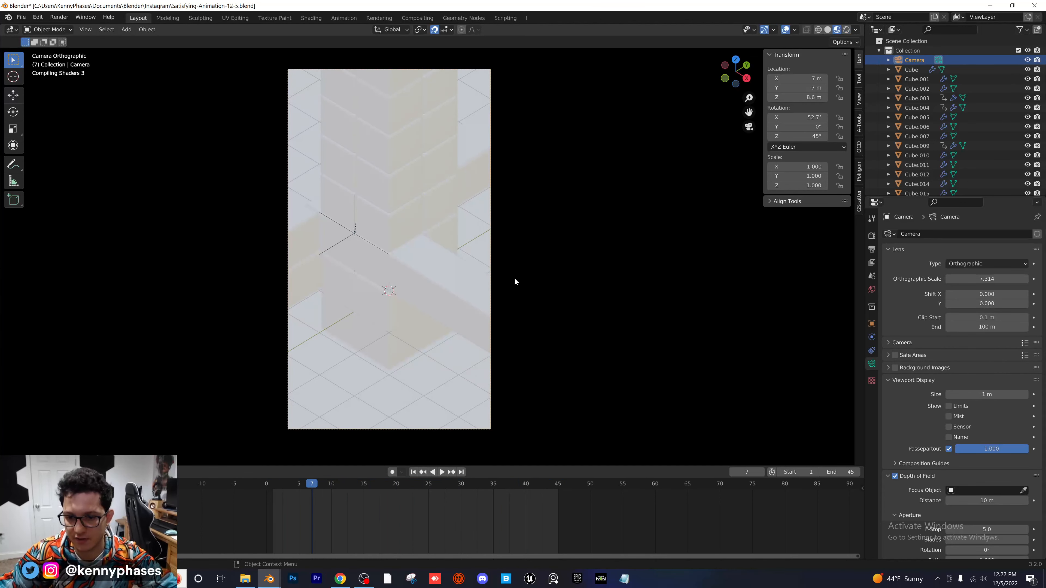
click(276, 487)
key(space)
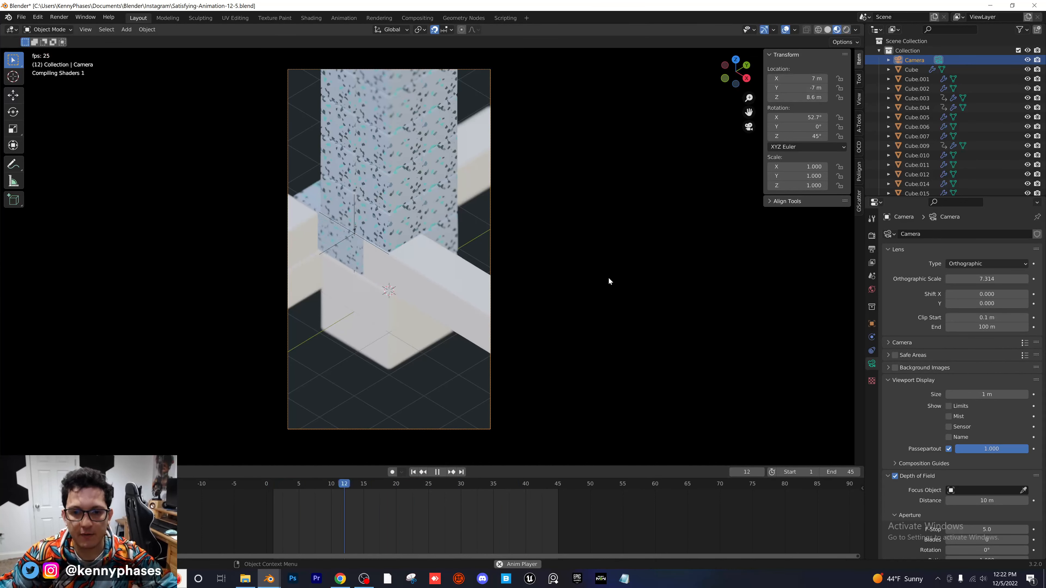
key(space)
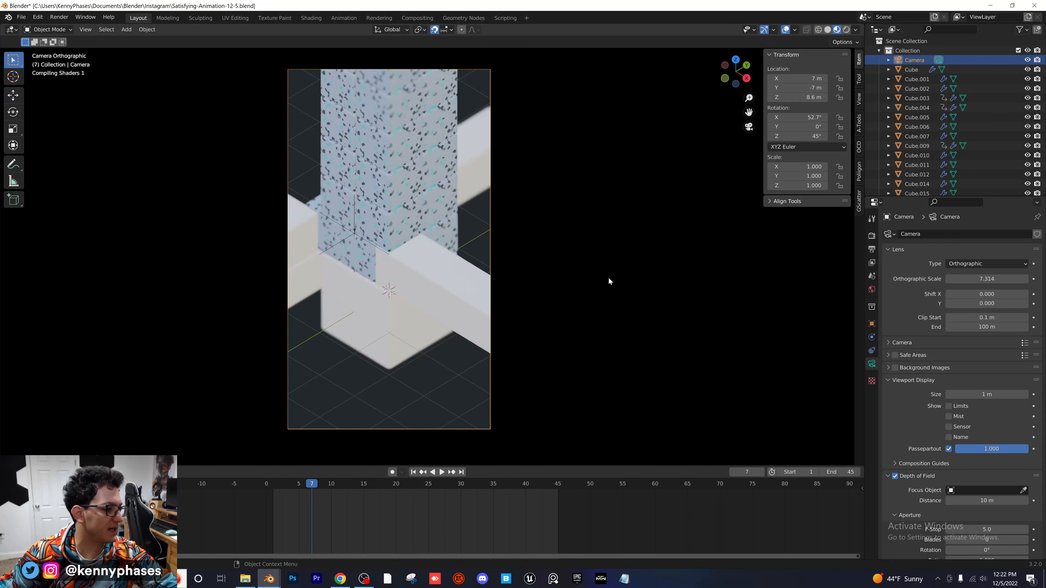
scroll(434, 211, up, 2)
shift+middle_drag(434, 211, 479, 234)
click(274, 486)
key(space)
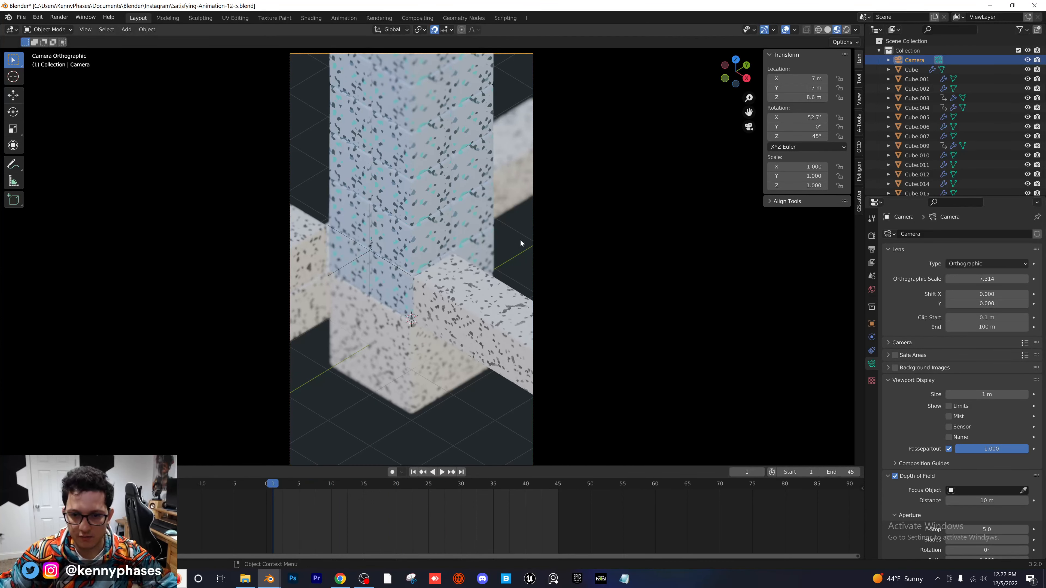
key(space)
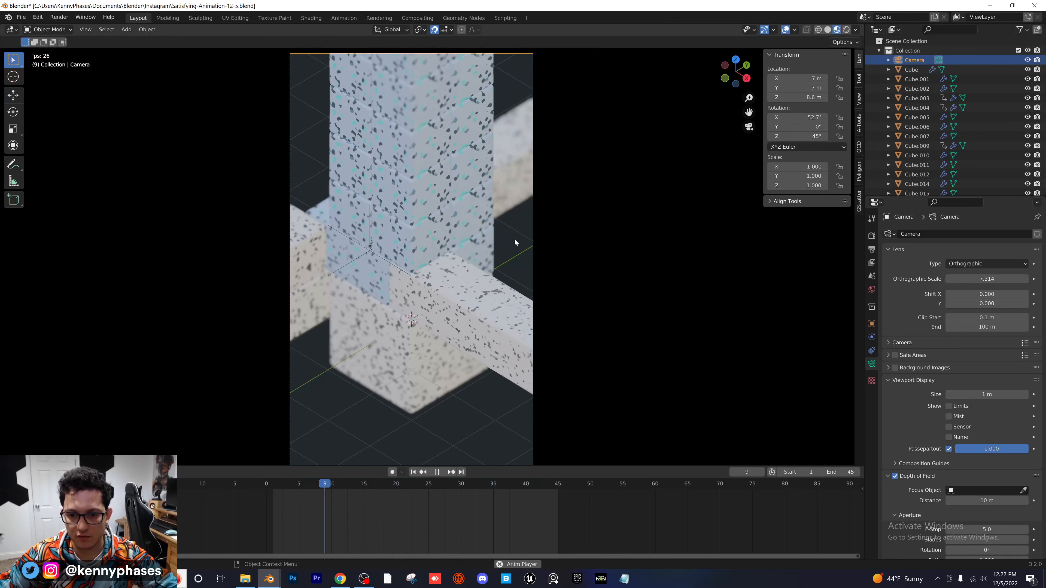
click(280, 484)
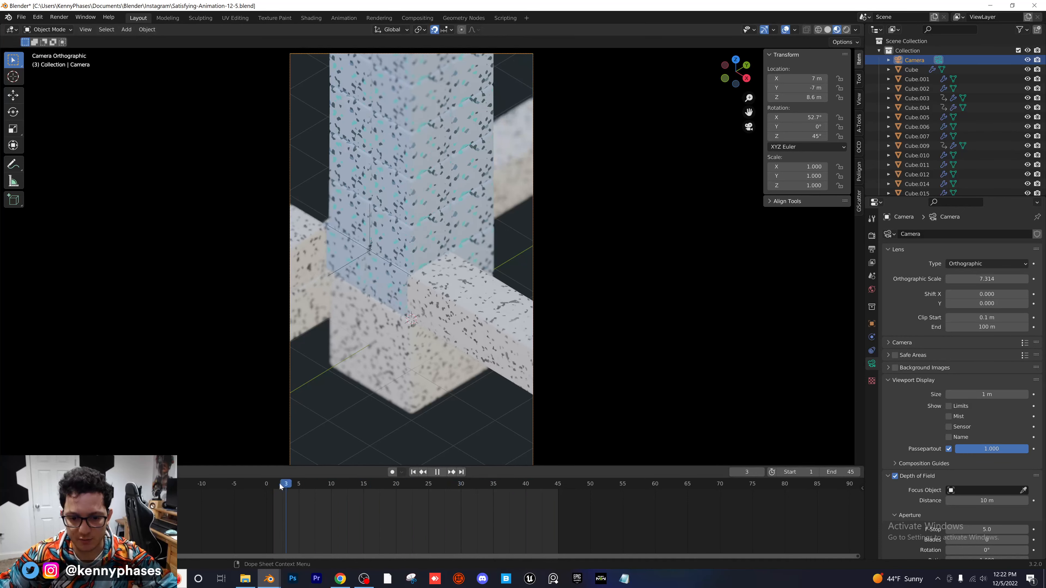
key(Escape)
click(846, 29)
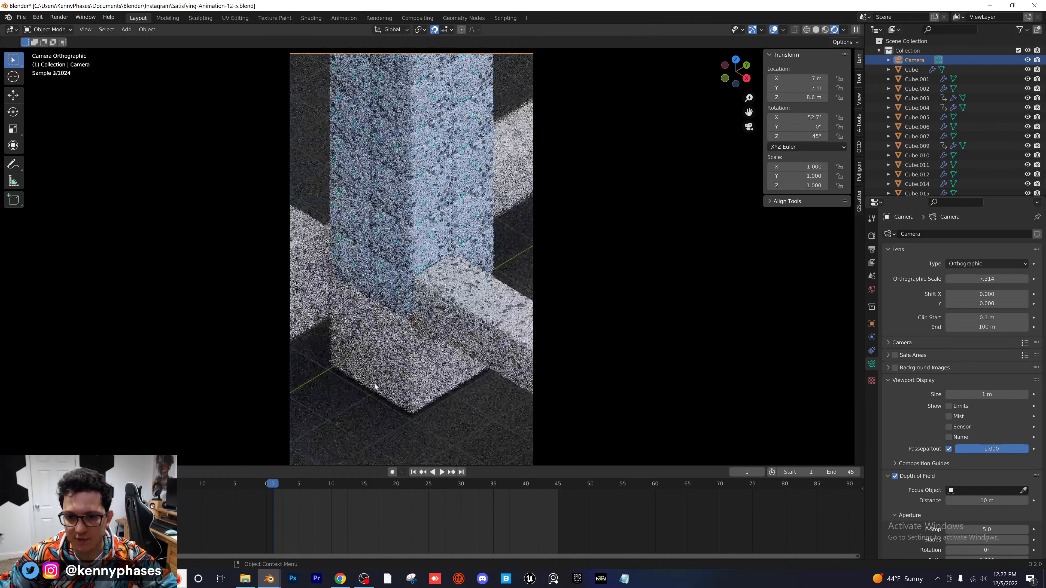
scroll(351, 357, down, 1)
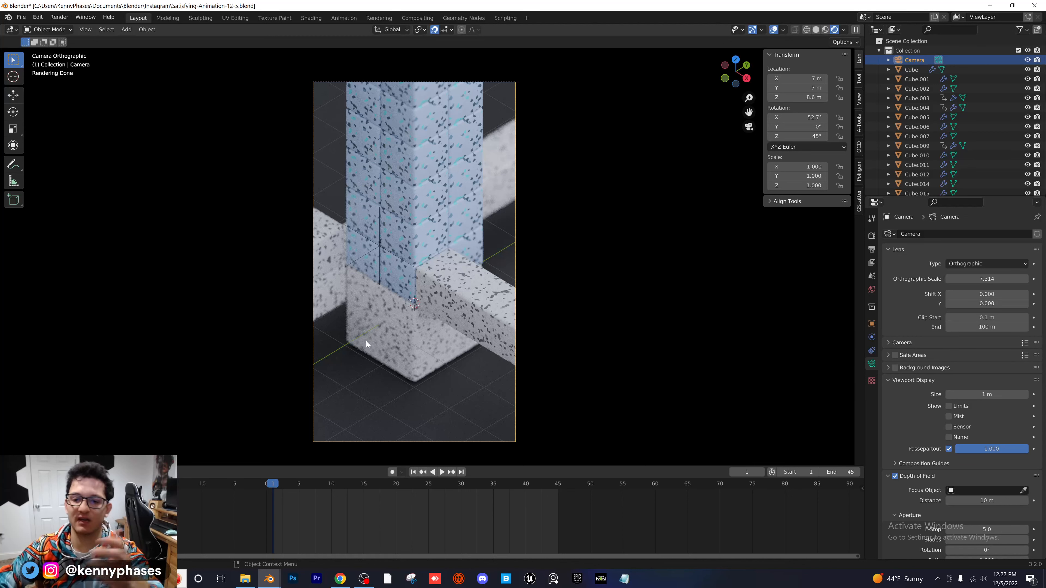
Replace the material of the column's lowest front cube with a new blue one, using Metallic 1.000 and Roughness 0.371
click(391, 275)
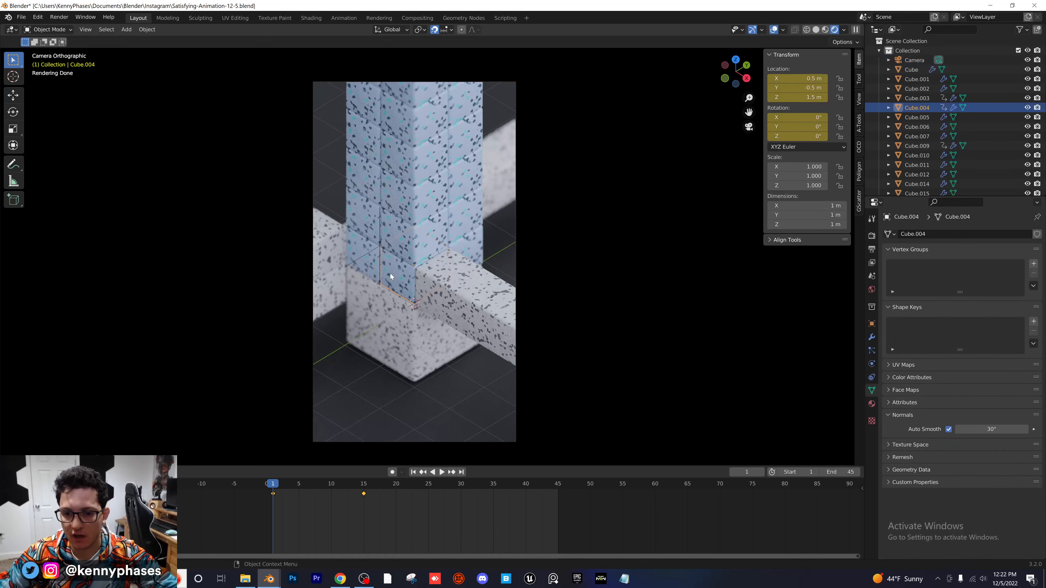
click(726, 77)
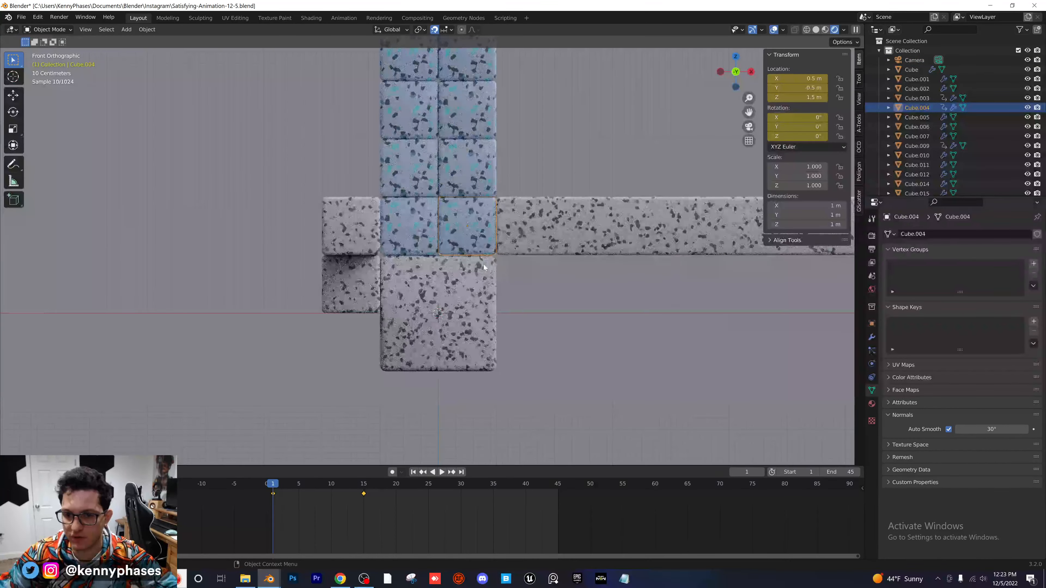
click(872, 404)
click(1018, 273)
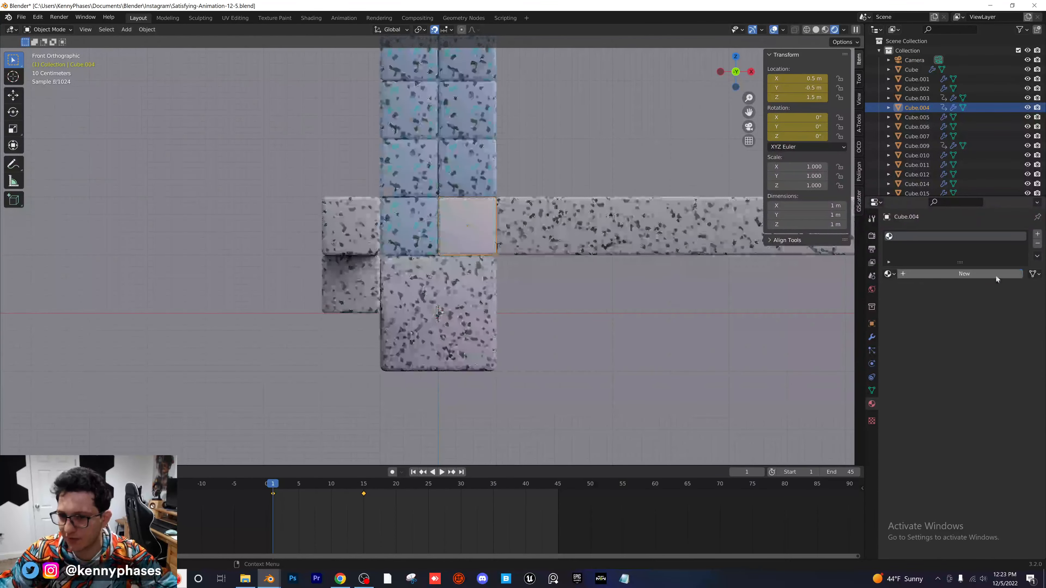
click(996, 274)
click(990, 356)
click(983, 243)
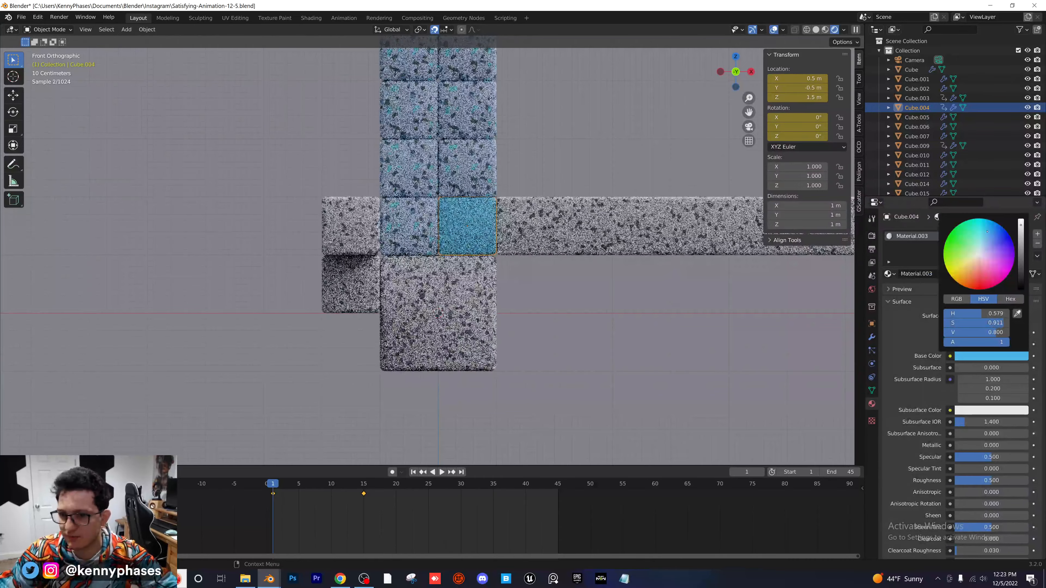
drag(961, 445, 1027, 446)
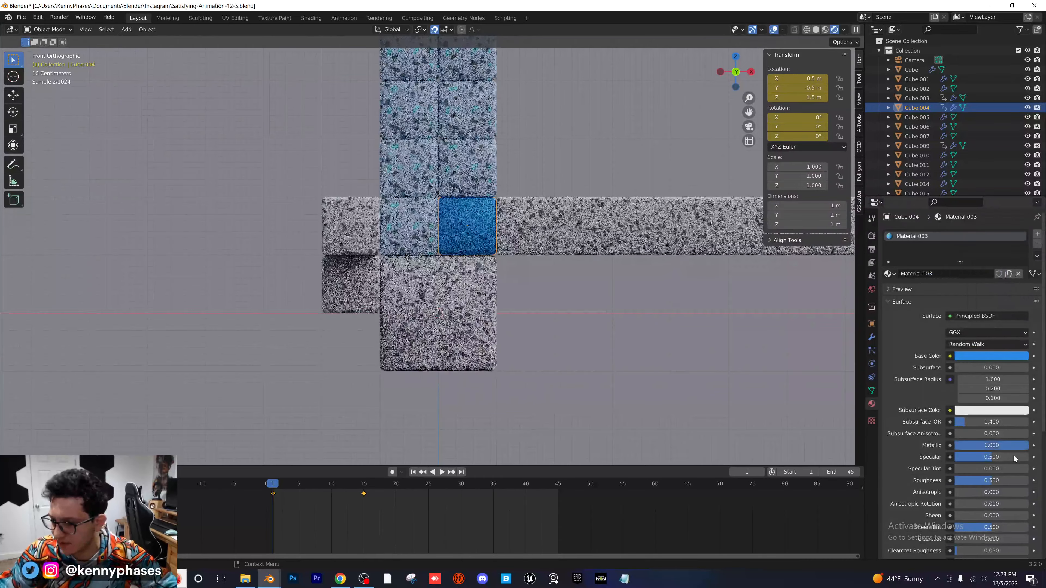
drag(990, 480, 981, 480)
Link the blue metallic material to all cubes of the column in the front view, and return to the camera view
scroll(537, 249, down, 5)
shift+middle_drag(537, 249, 542, 260)
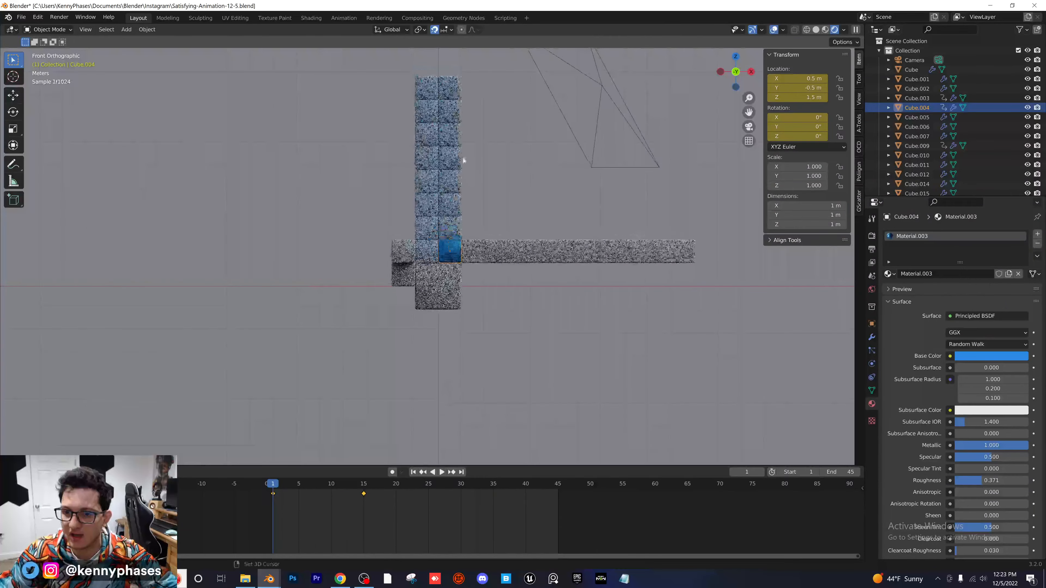
key(ctrl+l)
click(407, 252)
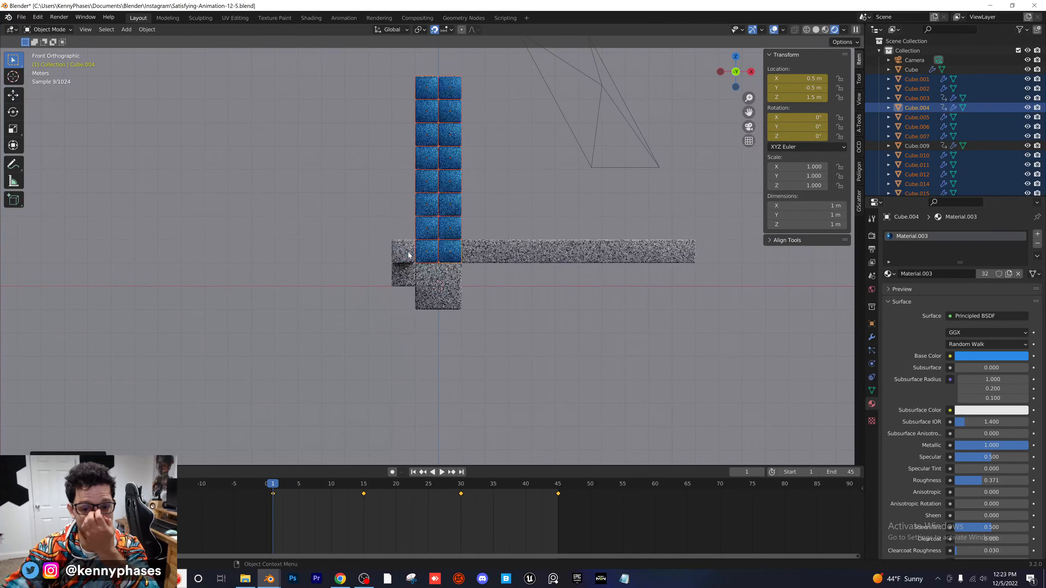
click(500, 190)
key(KP_0)
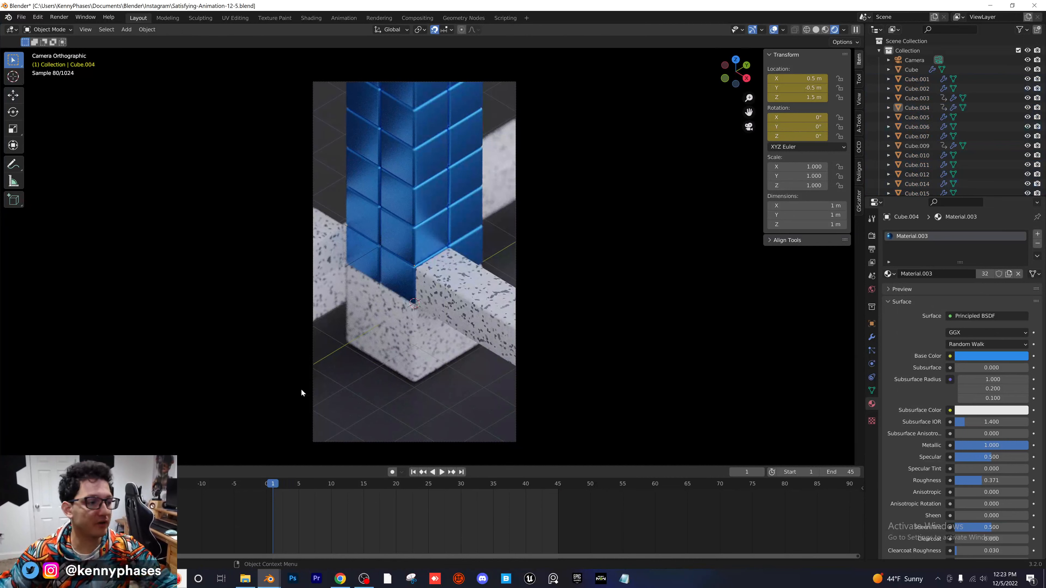
Change the Base Color of the column cubes' shared material to a lighter, less saturated blue
click(405, 250)
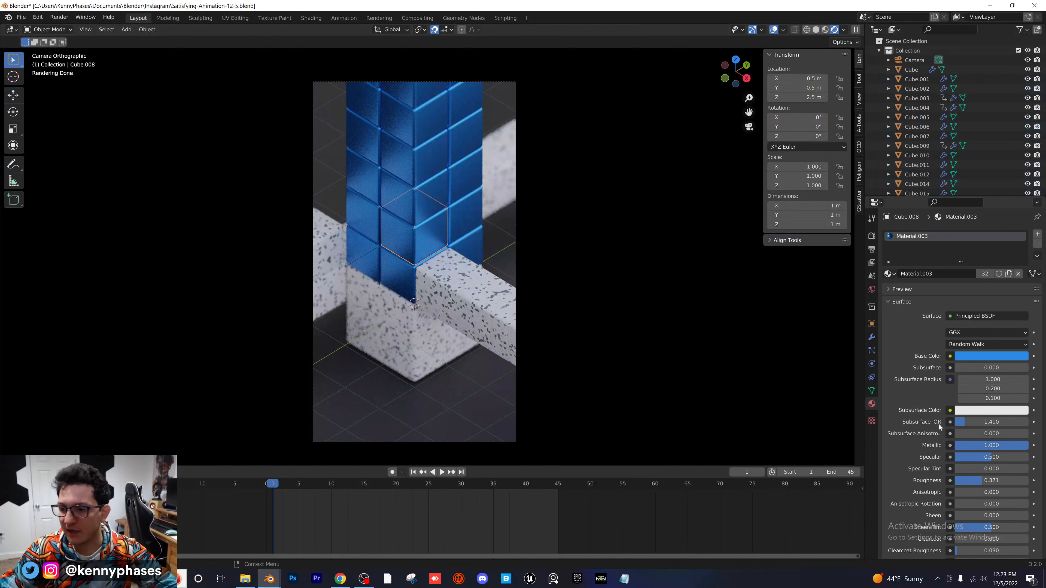
click(980, 355)
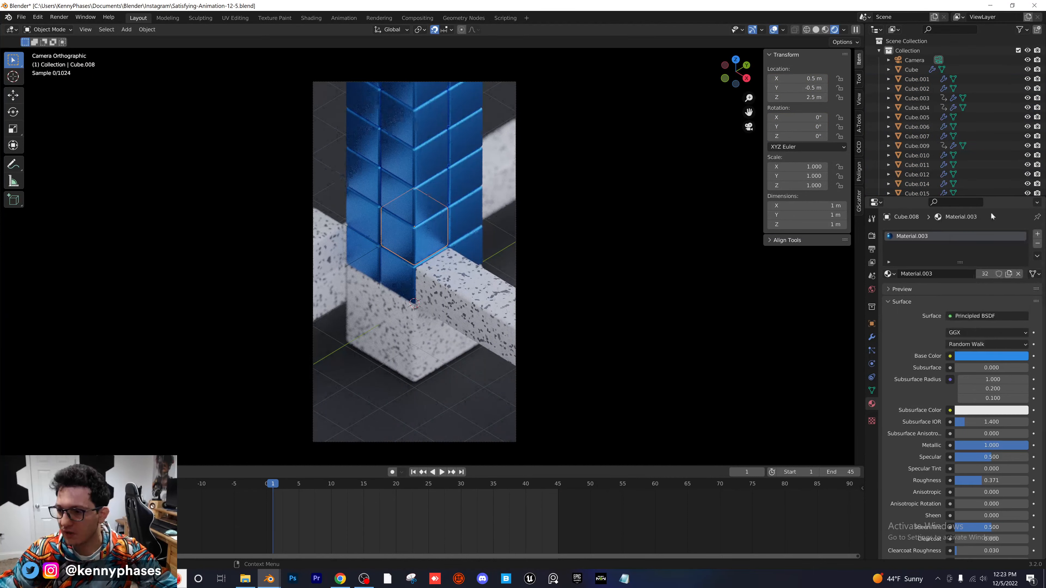
click(1005, 356)
click(987, 231)
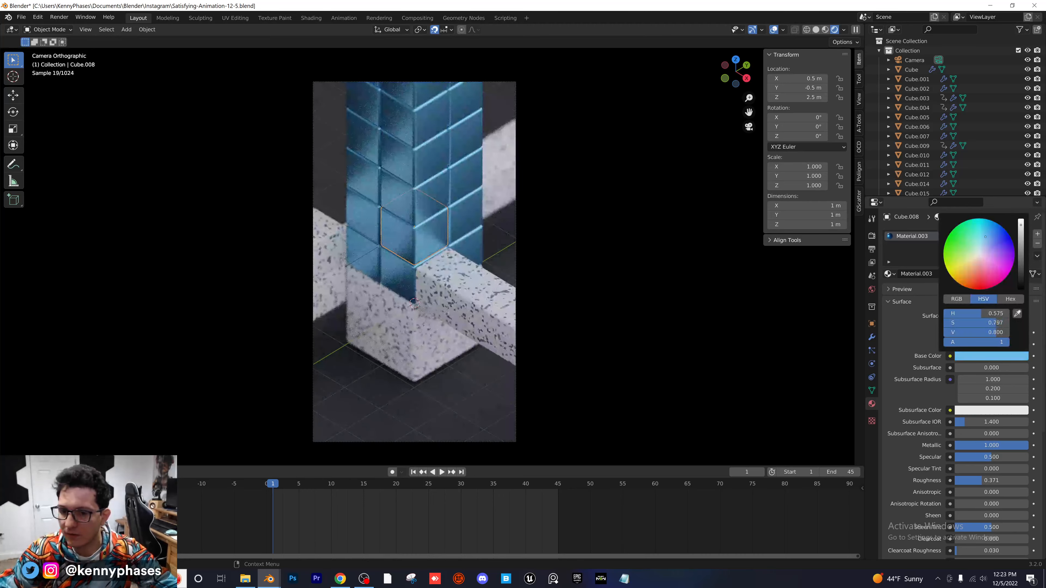
click(530, 358)
Play the animation with the lighter blue cubes in rendered shading and return to frame 1
key(space)
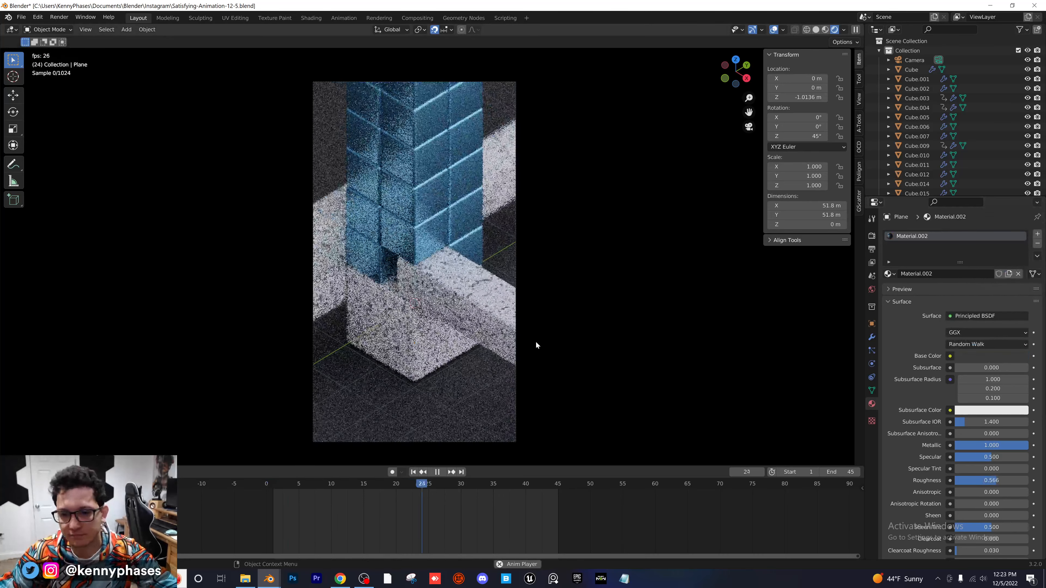
key(space)
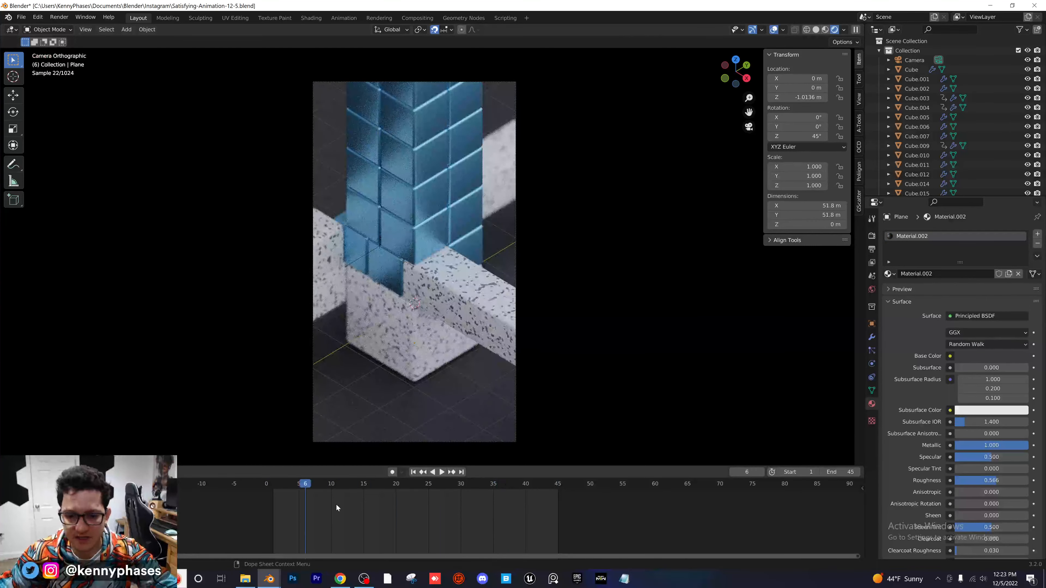
click(277, 484)
key(space)
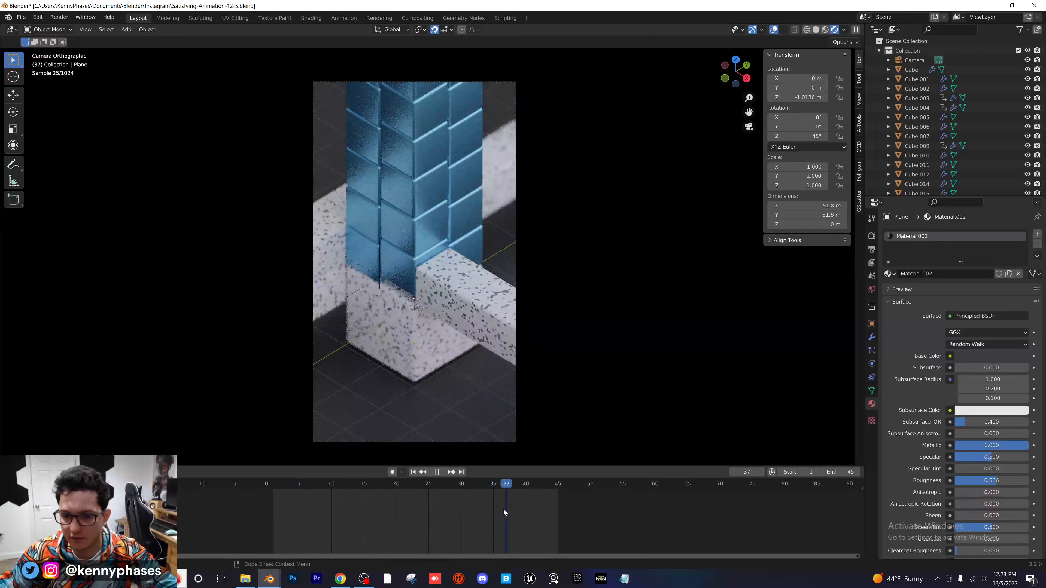
drag(284, 490, 274, 488)
key(space)
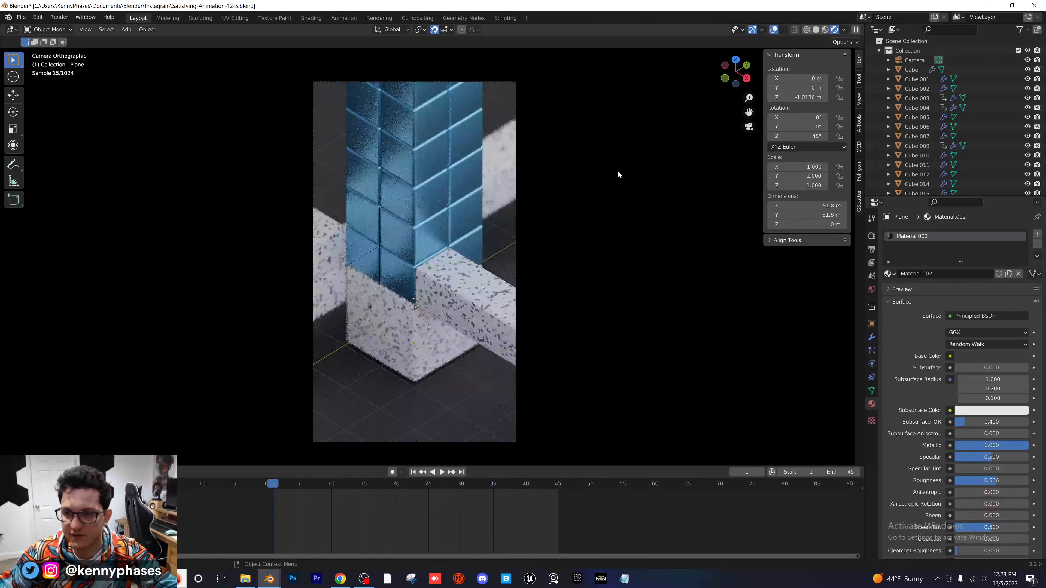
Duplicate the upper terrazzo beam extending along +X in the front view and place the copy 1 m directly below it
click(725, 80)
click(531, 258)
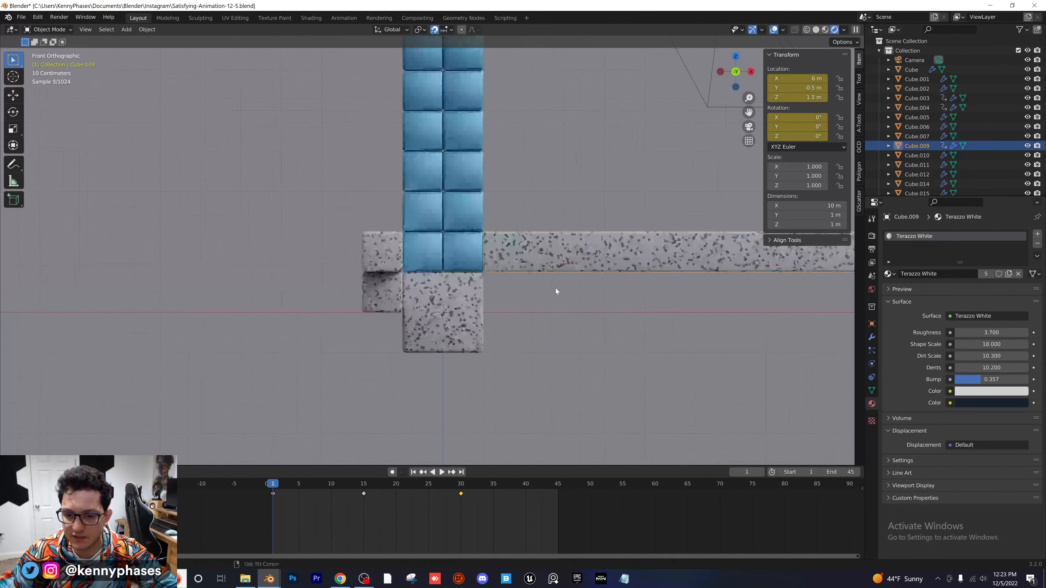
shift+middle_drag(556, 291, 348, 288)
key(shift+d)
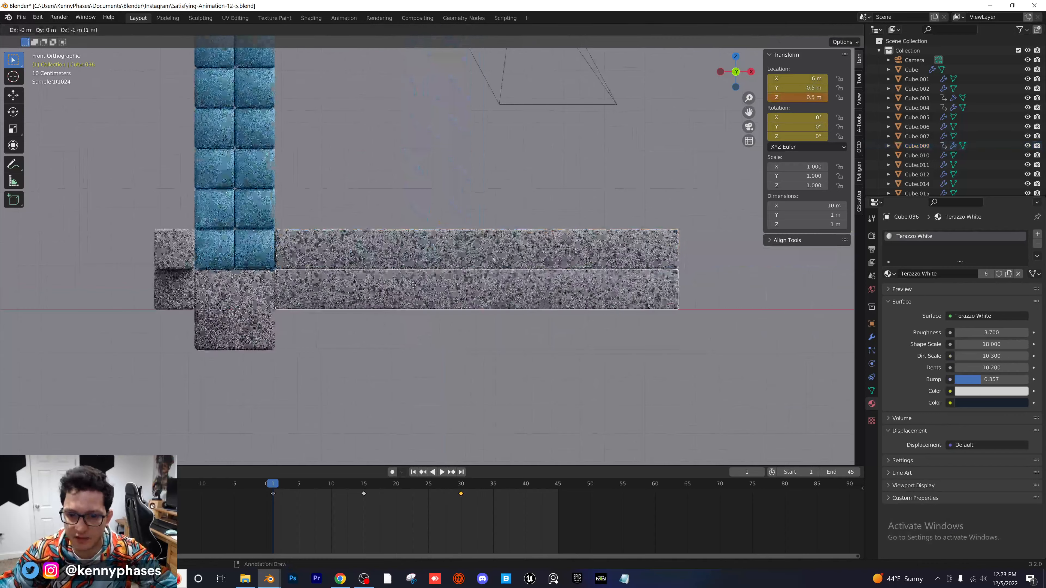
click(413, 285)
Delete all keyframes of the duplicated lower terrazzo beam
drag(550, 513, 266, 492)
key(x)
click(276, 498)
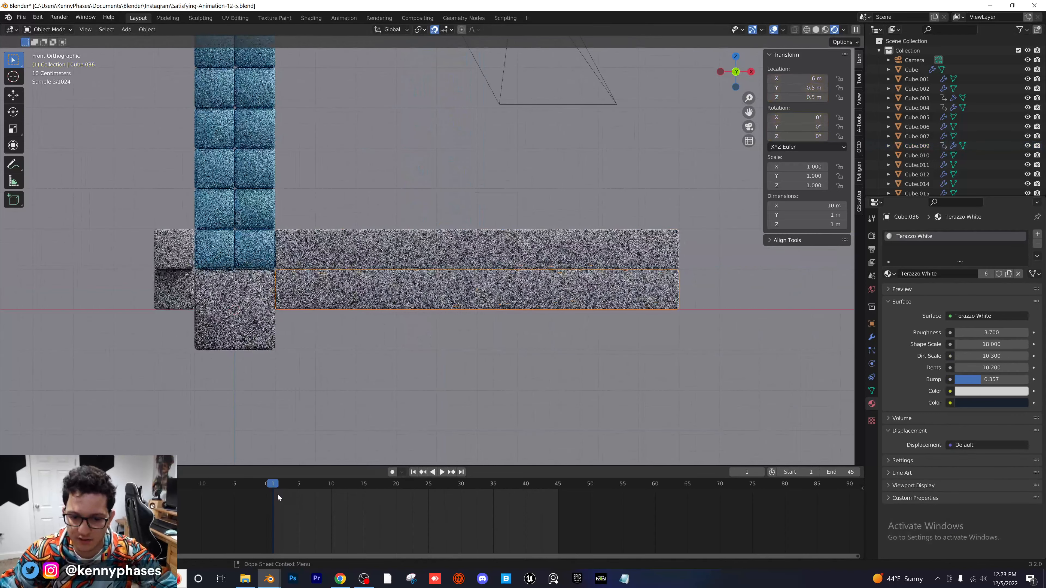
Play the animation and examine the beams and column from several angles around the duplicated beam
key(space)
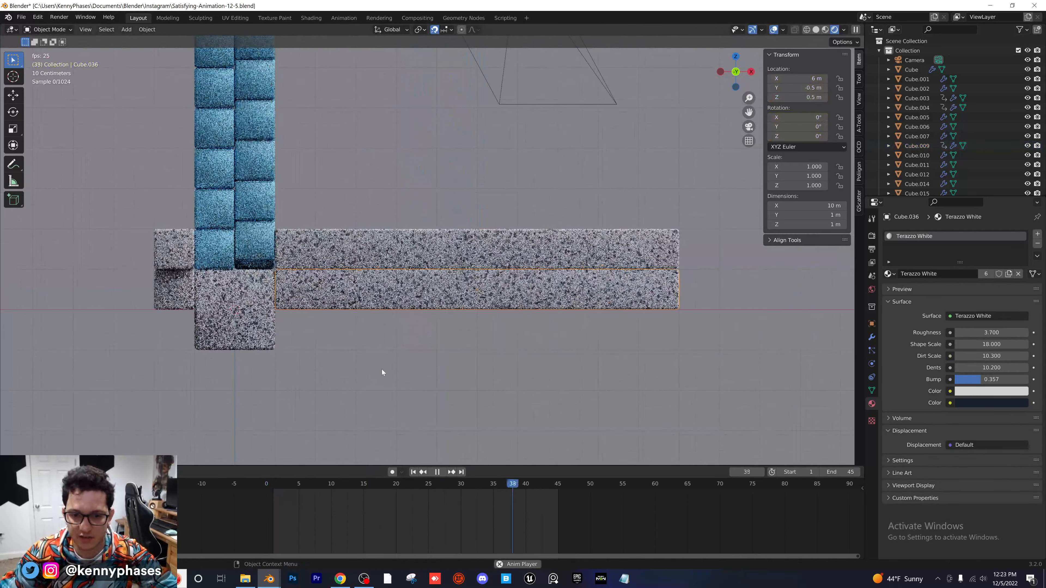
key(space)
middle_drag(316, 297, 445, 317)
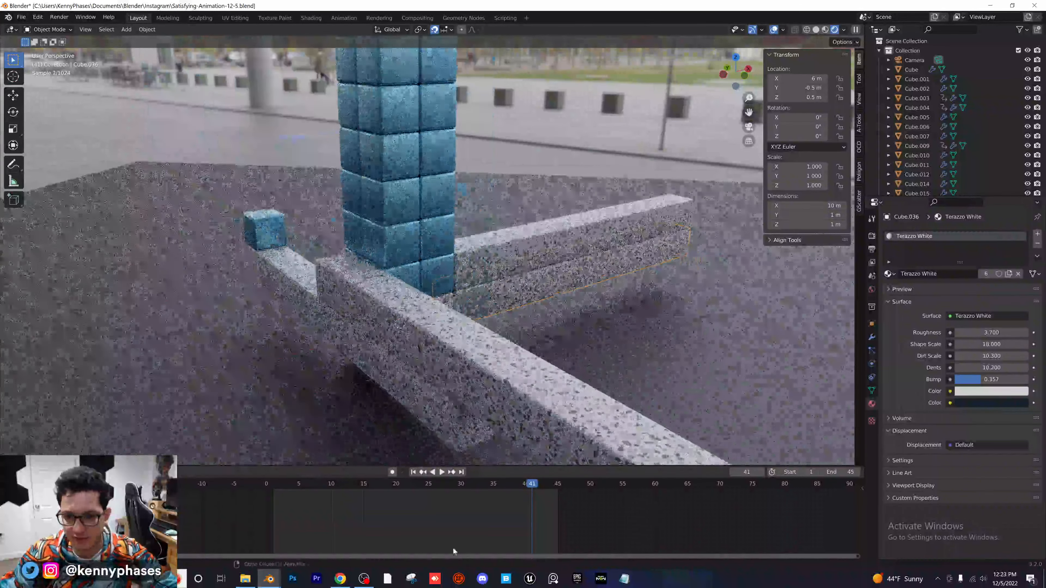
click(273, 484)
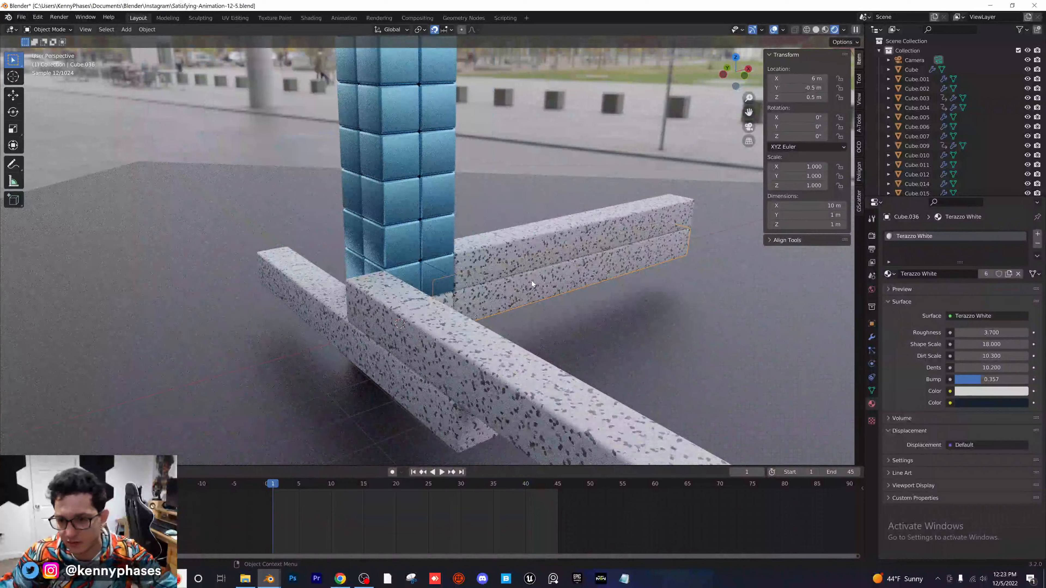
key(space)
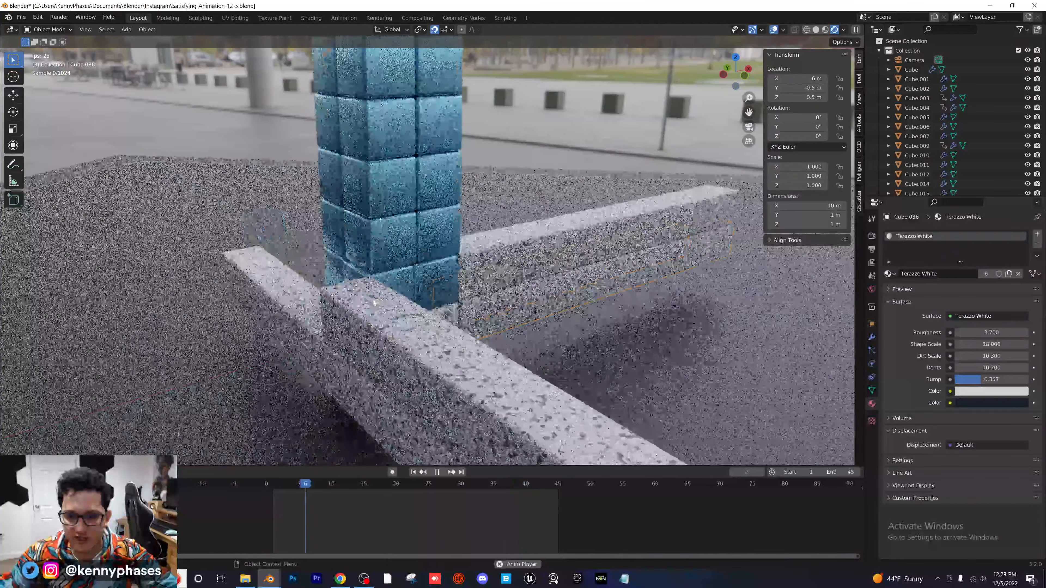
middle_drag(374, 303, 457, 310)
key(space)
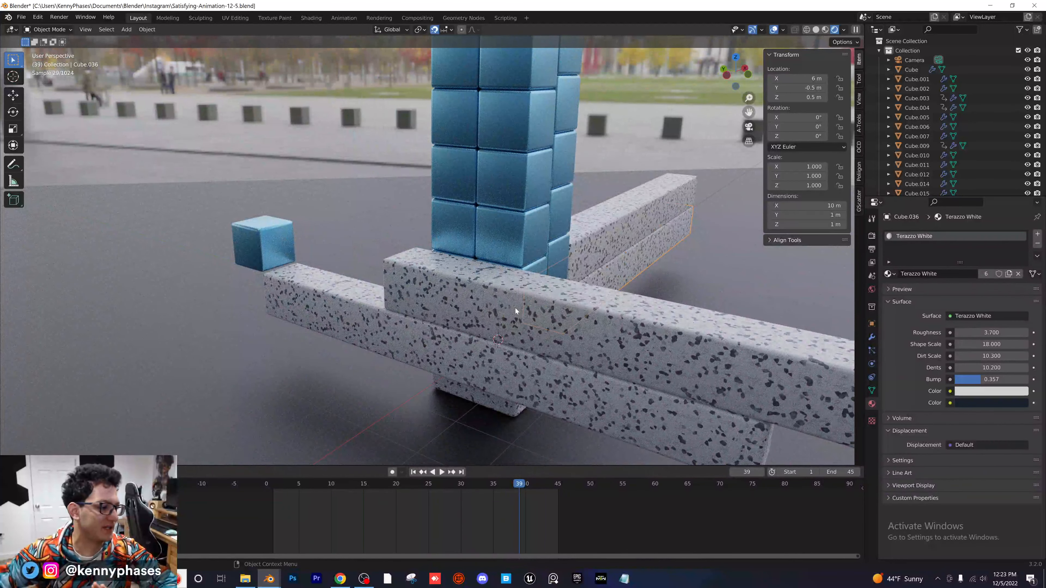
Select the cube riding on the sliding beam, and review the animation in perspective and from frame 1 in the camera view
click(259, 235)
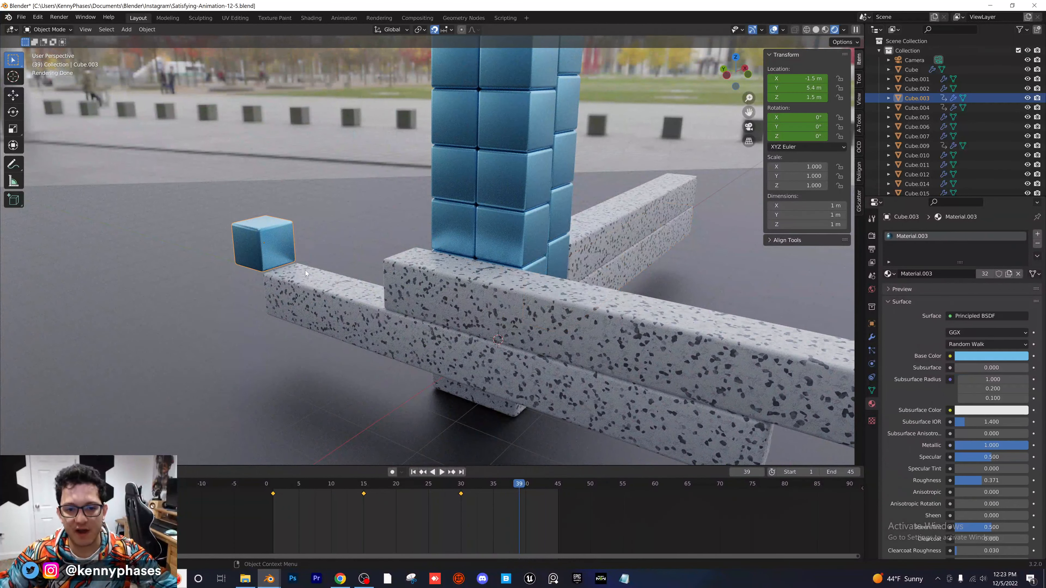
key(space)
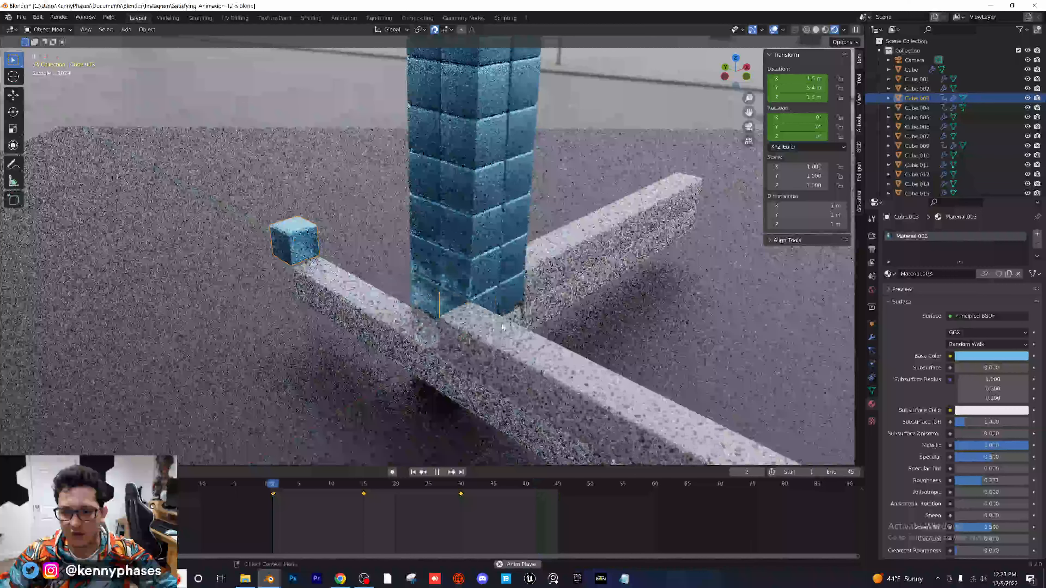
scroll(500, 331, down, 4)
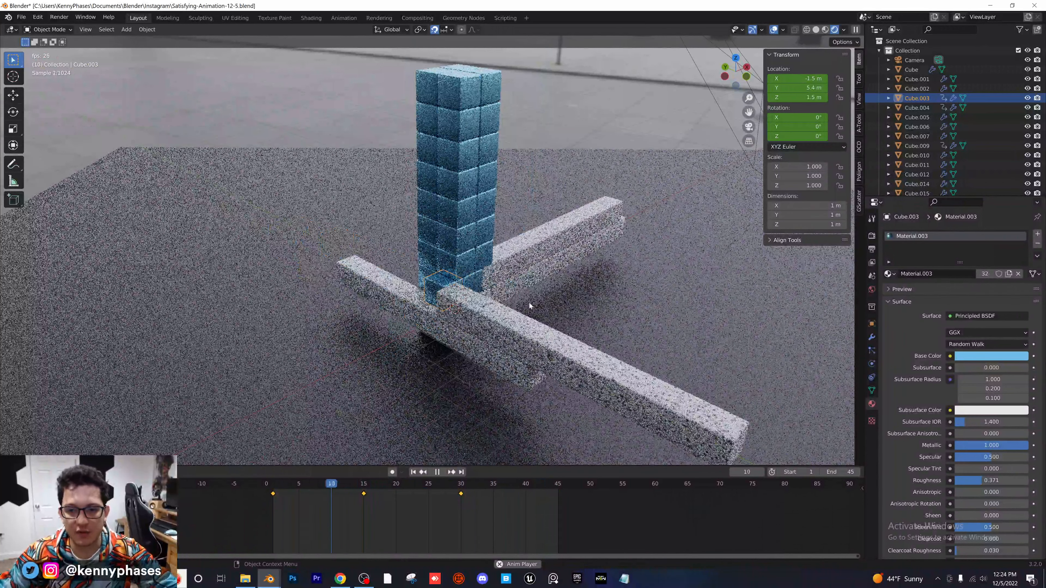
key(KP_0)
key(space)
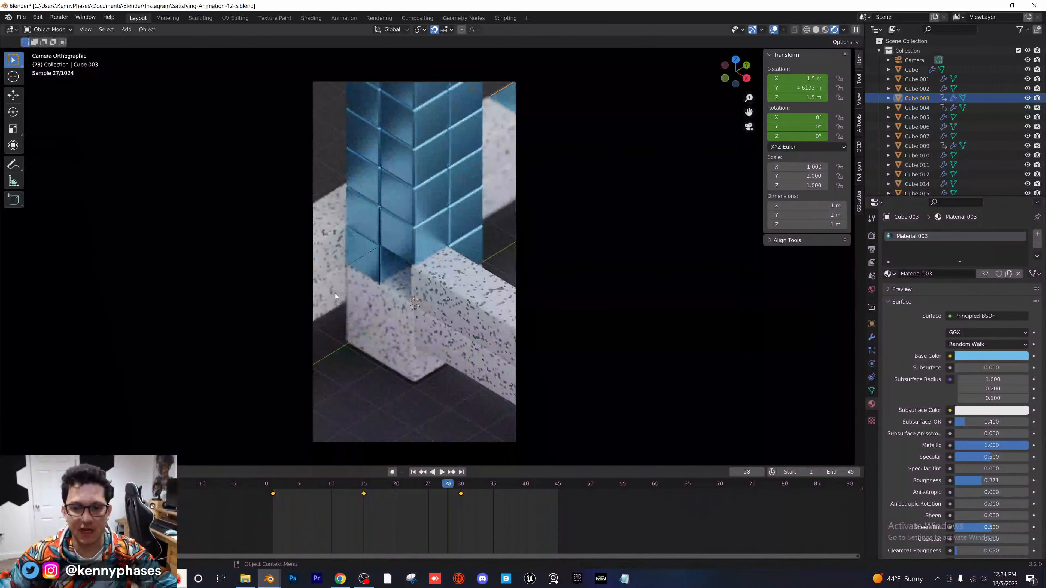
click(276, 486)
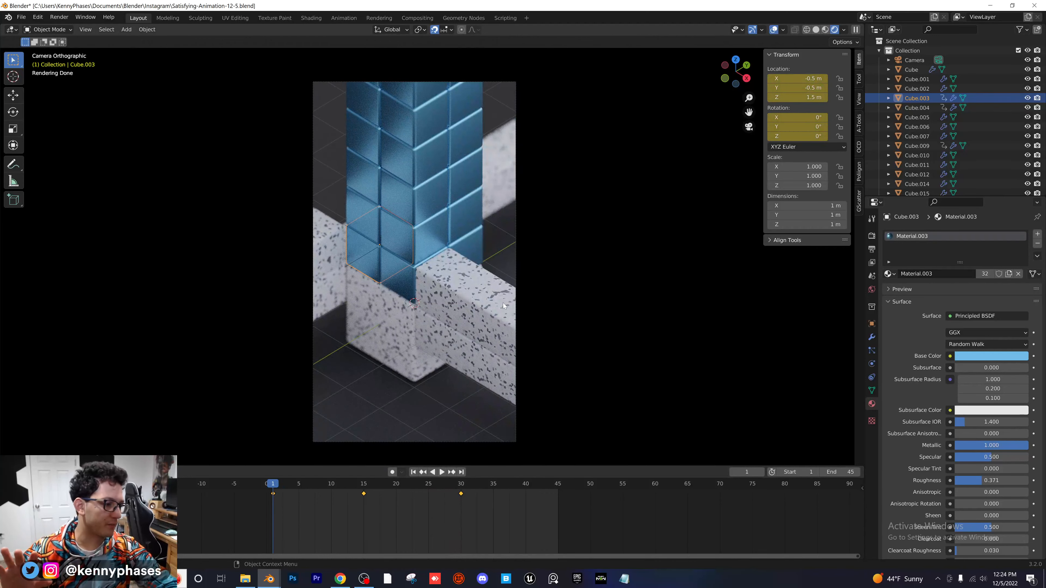
key(space)
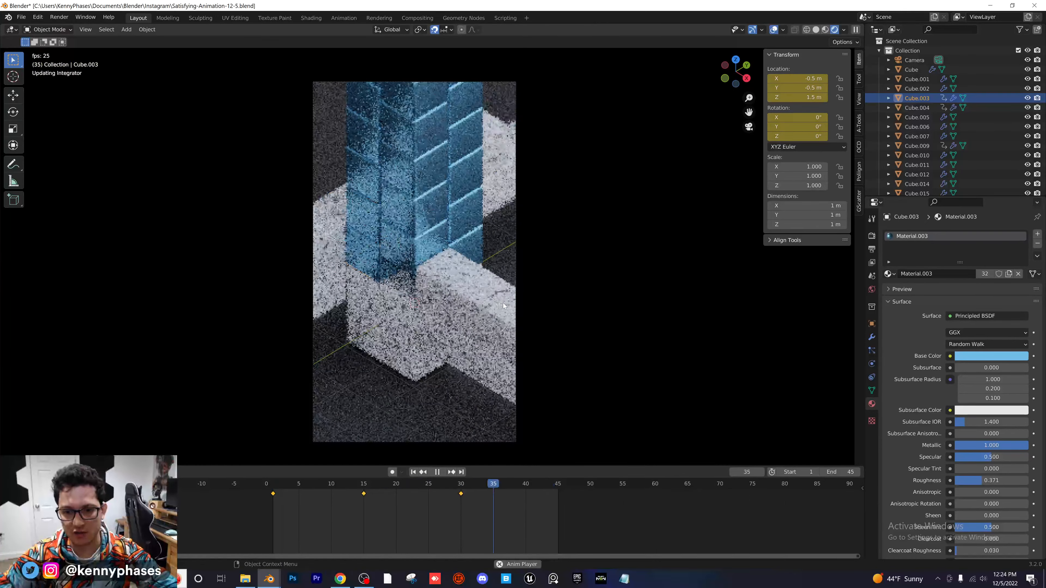
key(space)
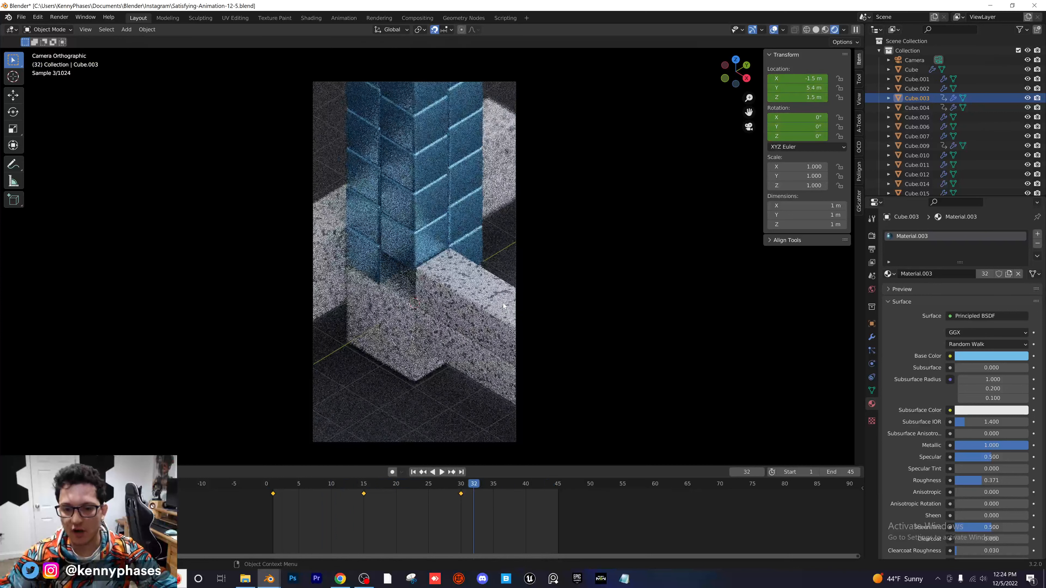
Try an output frame rate of 50 fps and play the animation at that speed
click(869, 250)
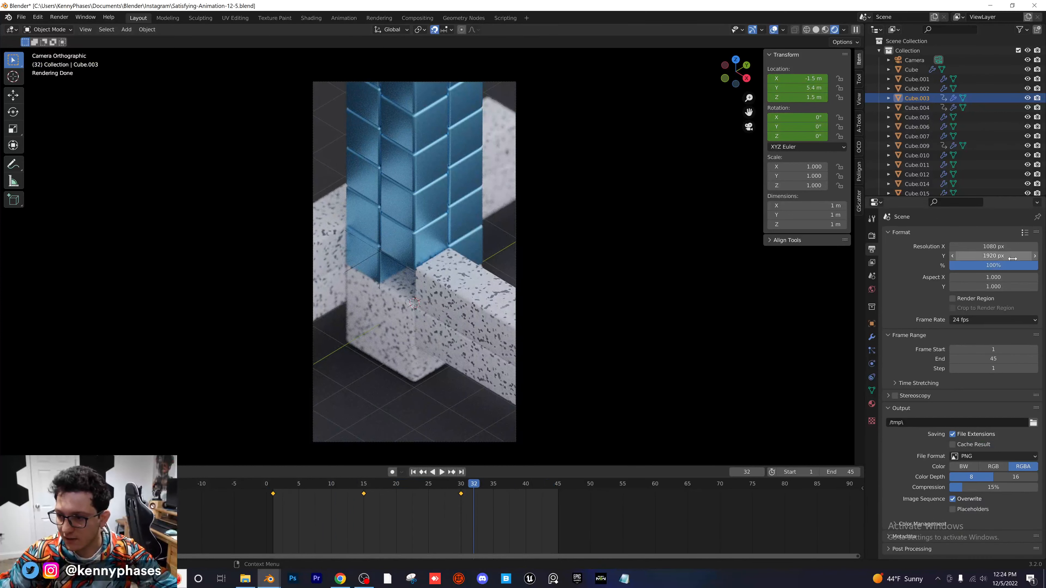
click(983, 318)
click(982, 379)
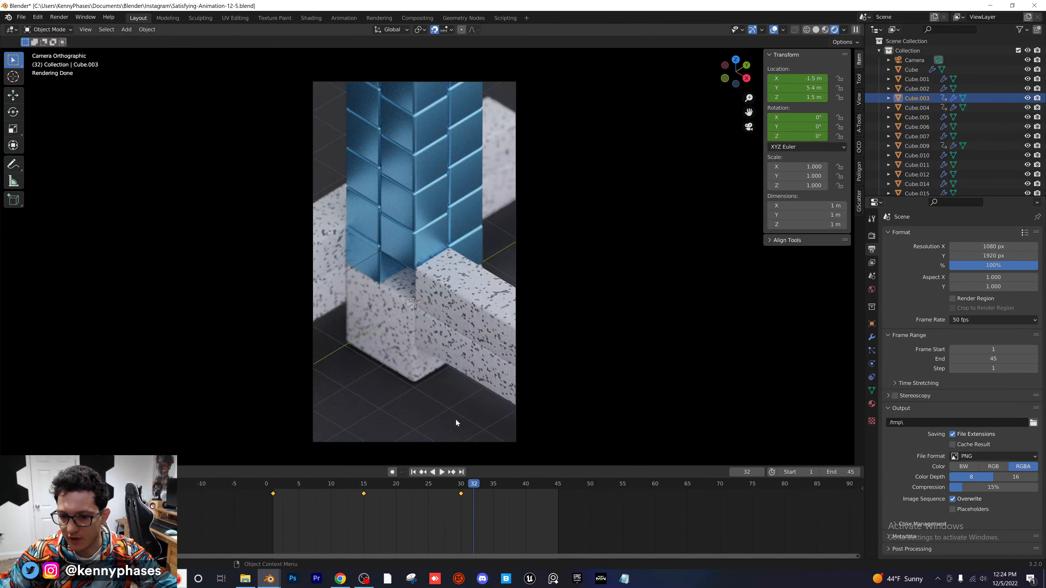
key(space)
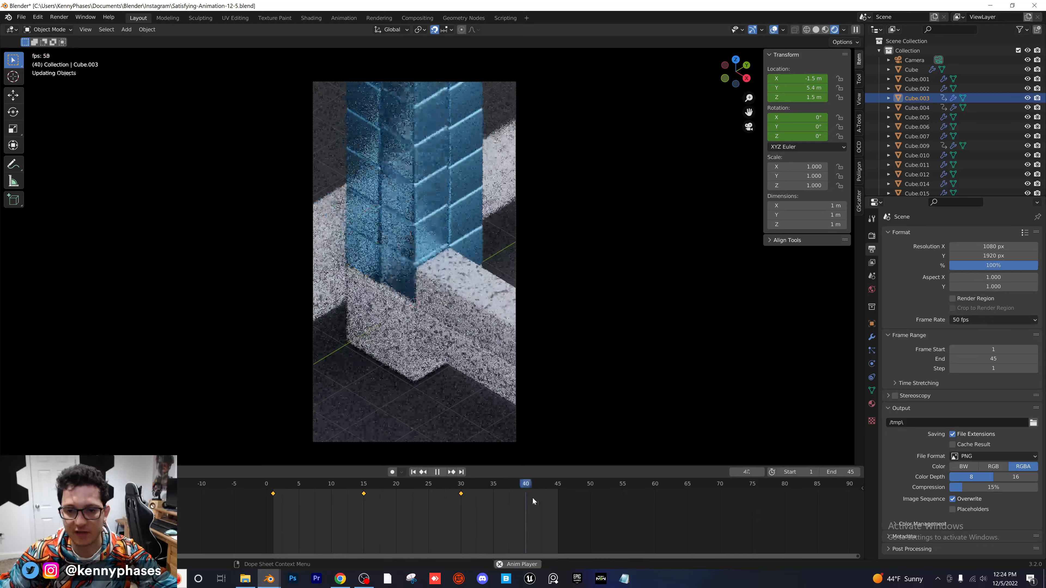
key(space)
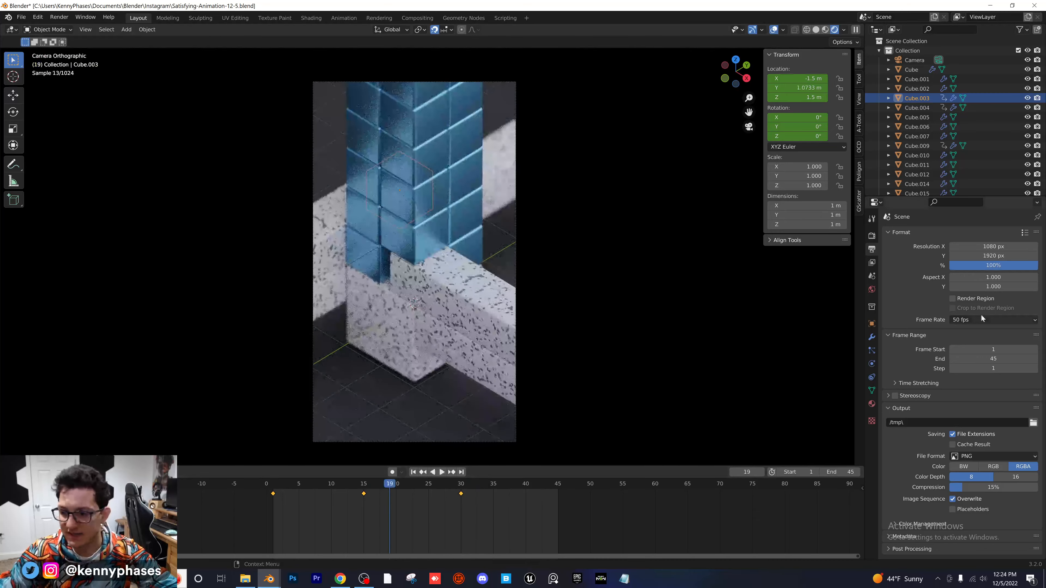
Set the output frame rate to 30 fps, check the playback, and save the file at frame 1
click(981, 319)
click(978, 368)
key(space)
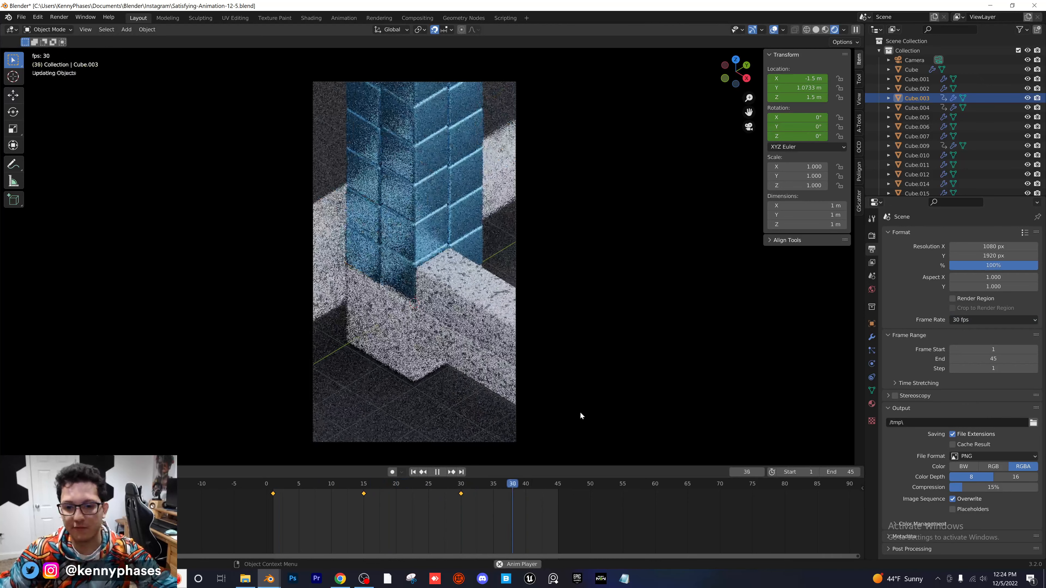
key(space)
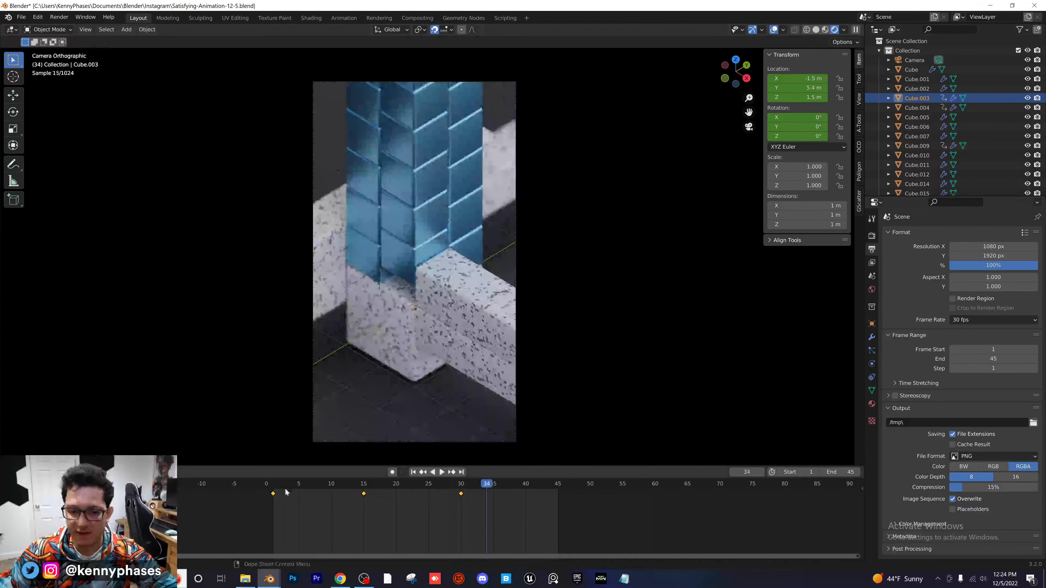
click(274, 491)
key(ctrl+s)
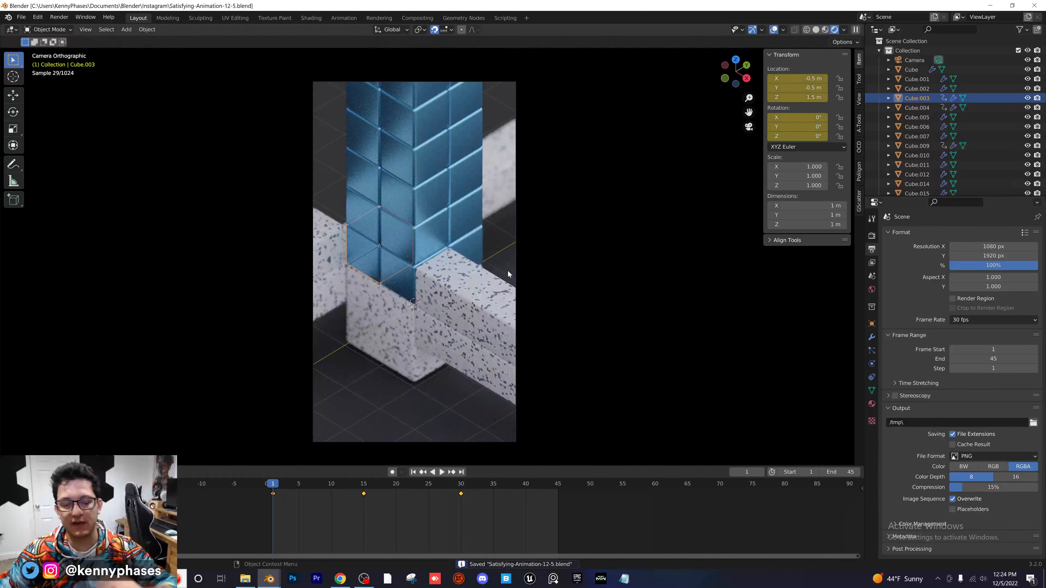
Set the Cycles render Max Samples to 50 and save the file
click(872, 236)
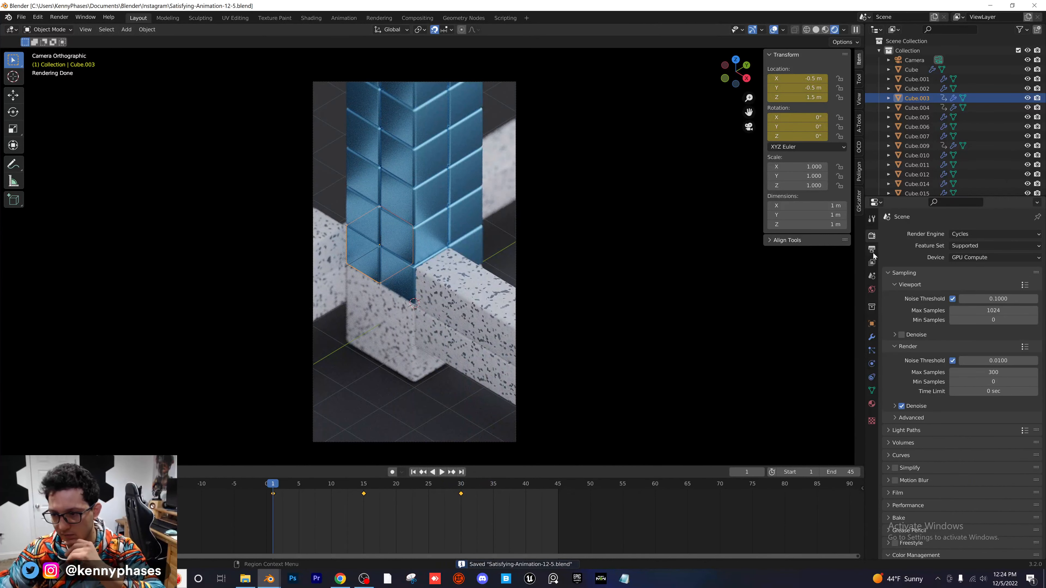
click(1008, 372)
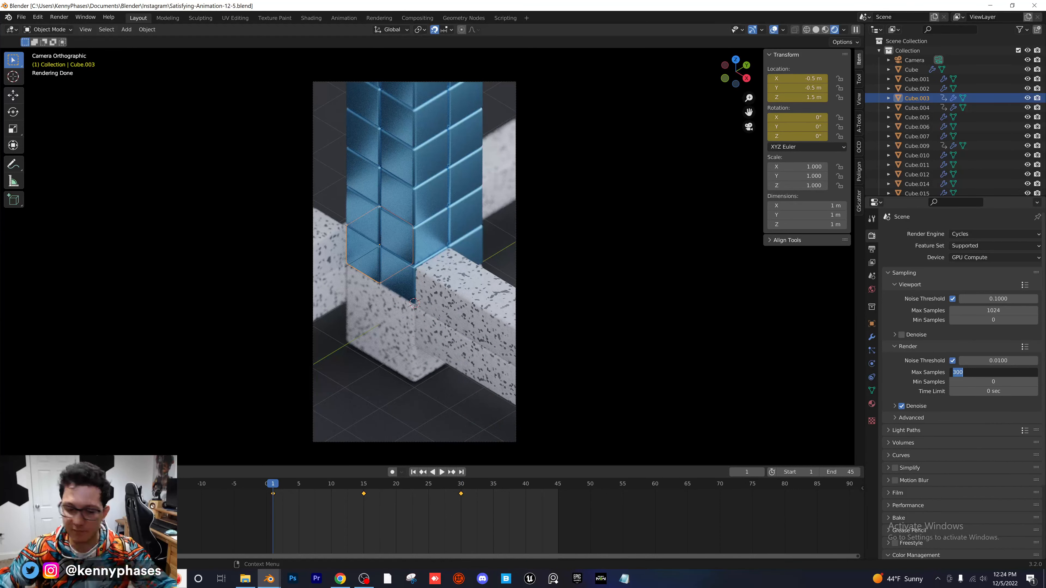
text(50)
key(Return)
key(ctrl+s)
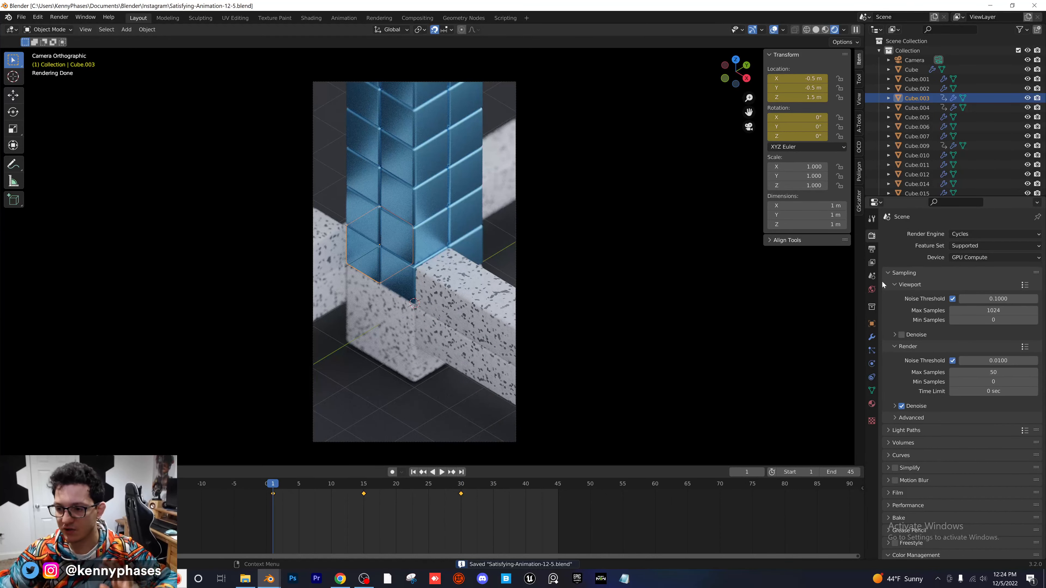
Render frame 1 as a still image, examine the result closely and close the render window
click(59, 17)
click(74, 28)
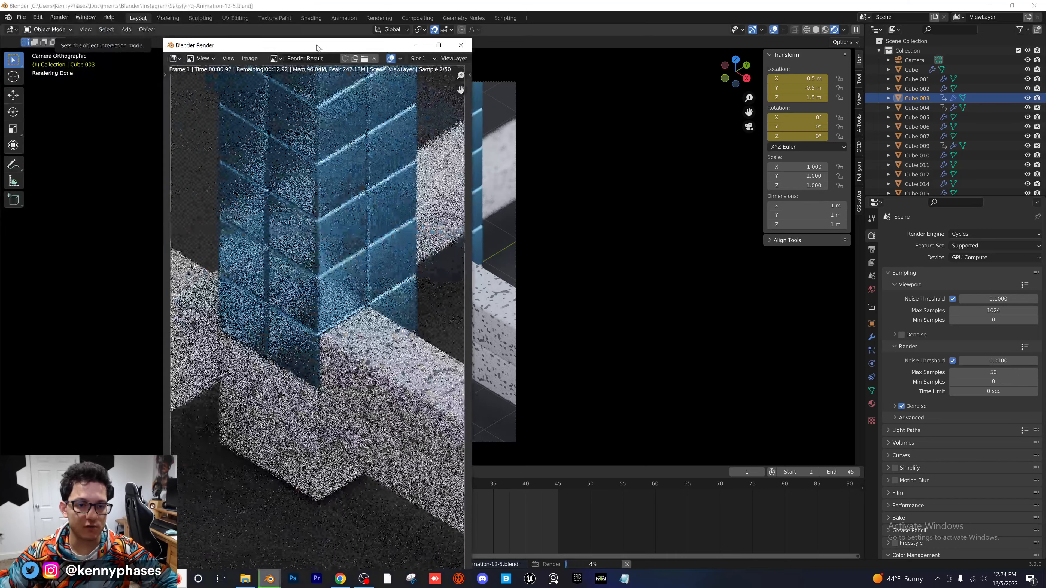
drag(317, 45, 411, 23)
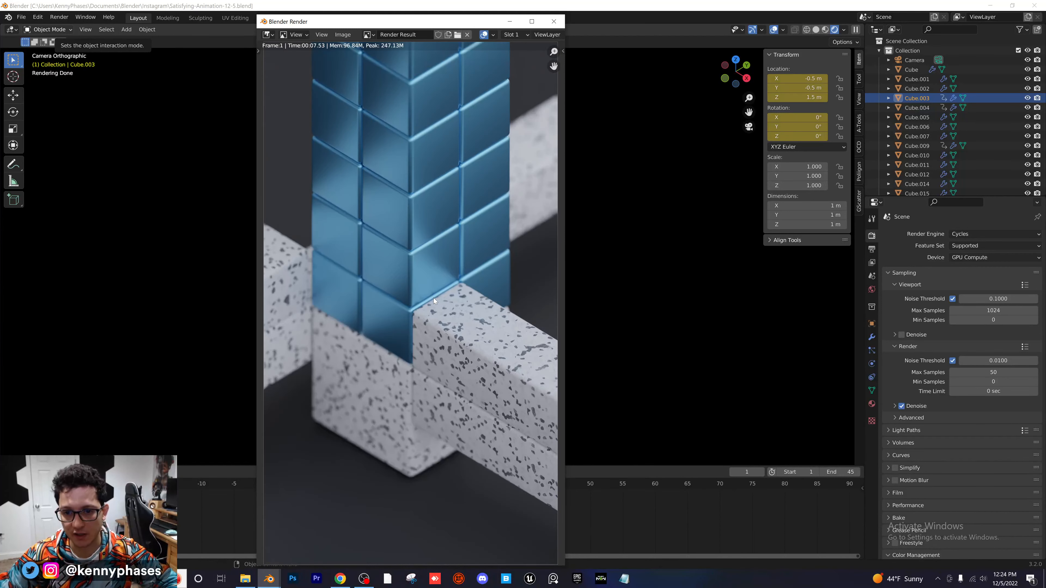
scroll(433, 298, down, 1)
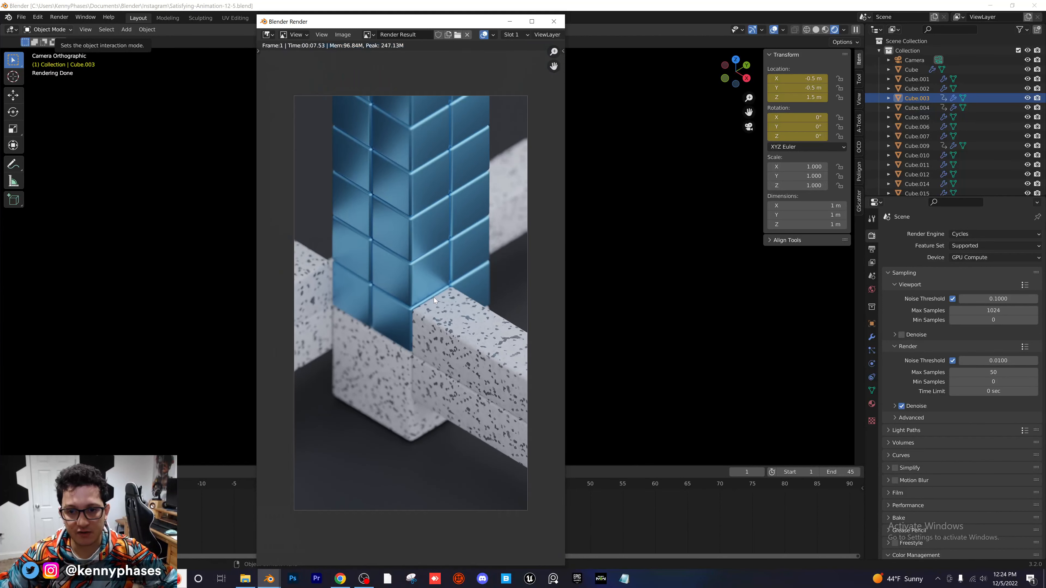
scroll(434, 298, up, 1)
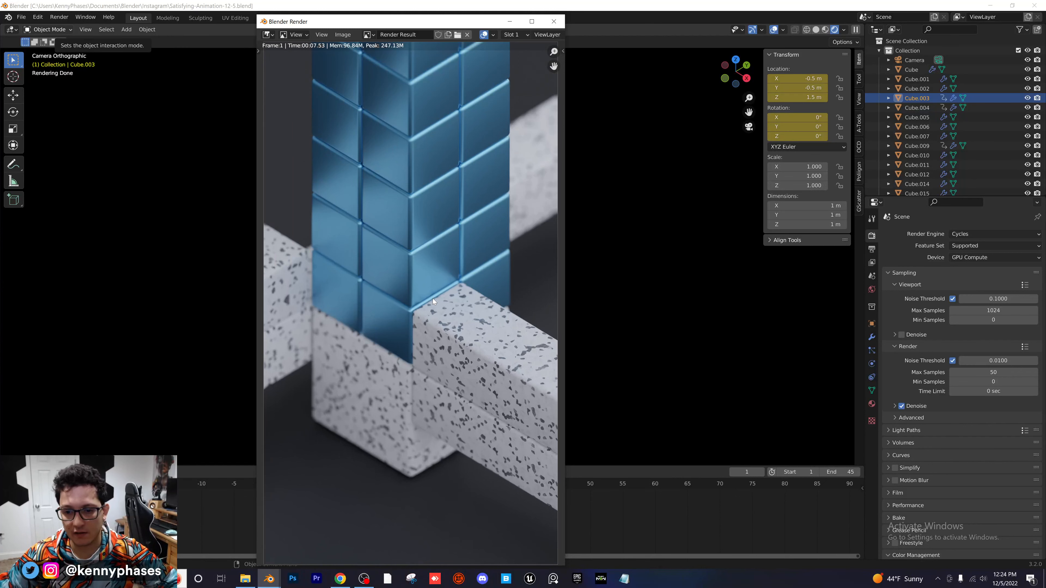
scroll(423, 299, down, 2)
scroll(422, 298, up, 2)
scroll(422, 299, down, 1)
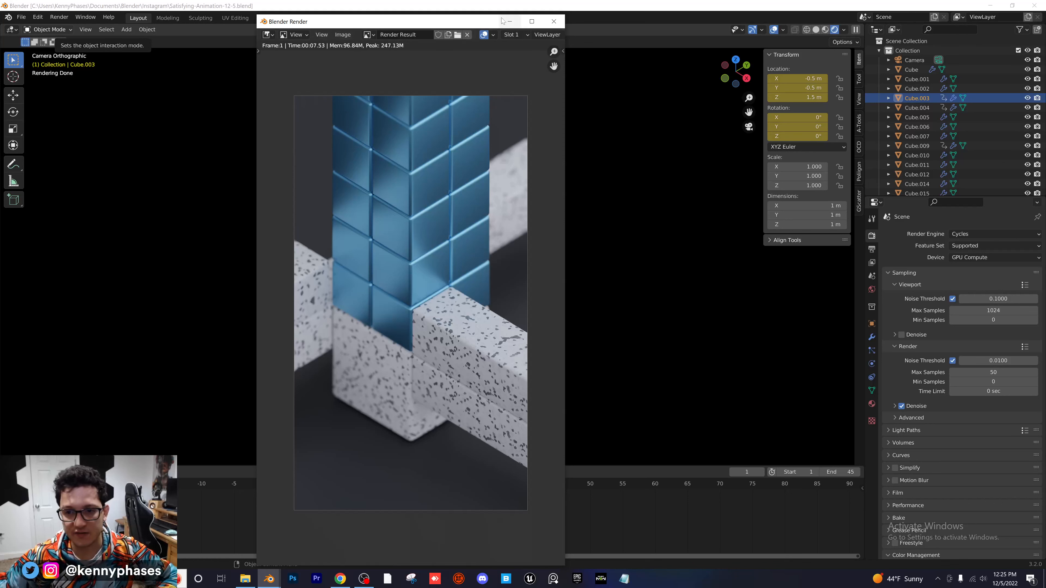
click(554, 21)
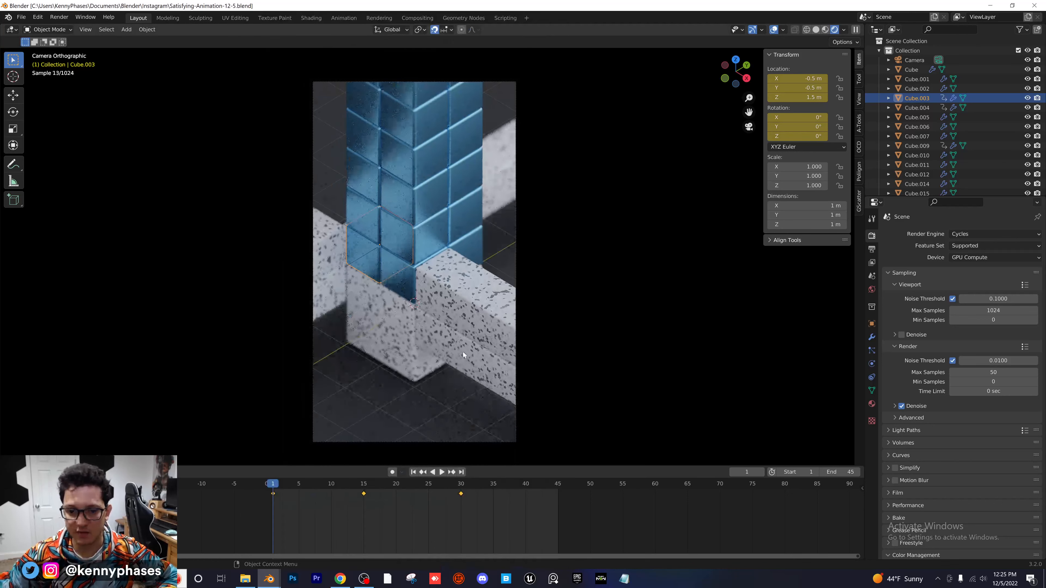
Link the floor plane's dark material to the terrazzo base cube under the column
click(399, 345)
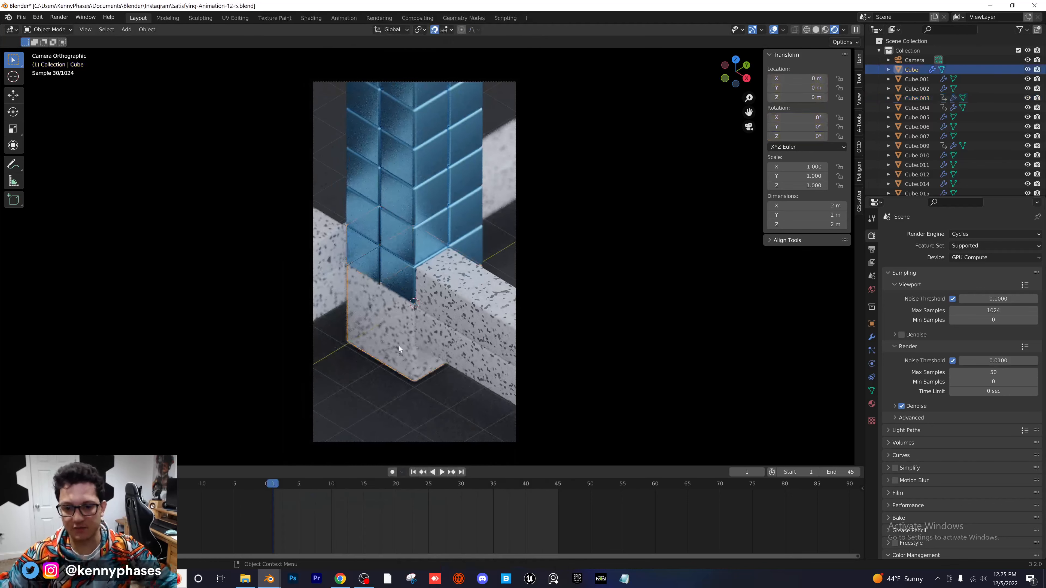
alt+click(427, 386)
click(426, 385)
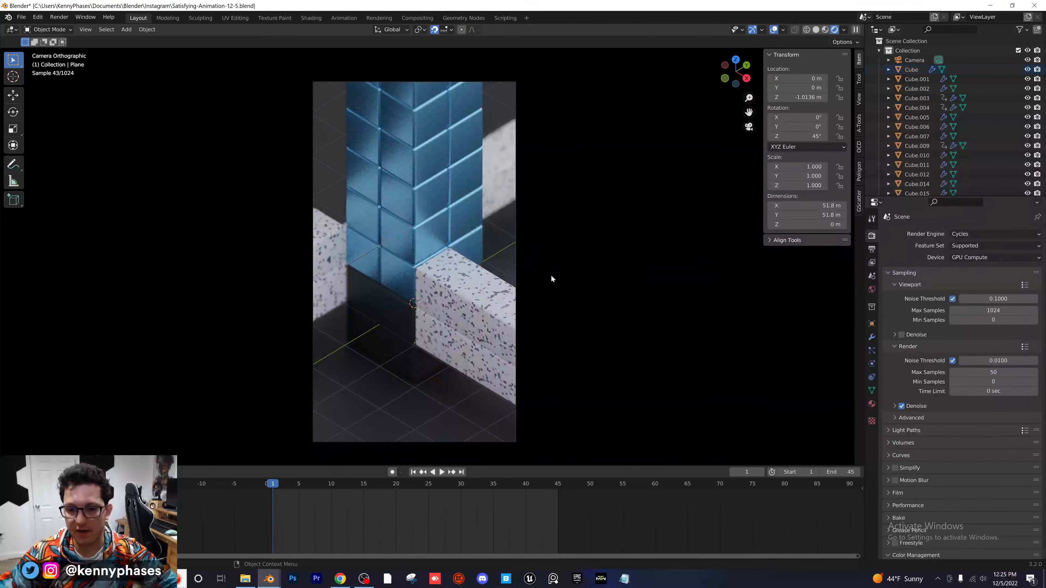
Link the blue metallic material of the column cubes to the base cube and the floor plane, and clear the selection
shift+click(399, 288)
key(ctrl+l)
click(399, 287)
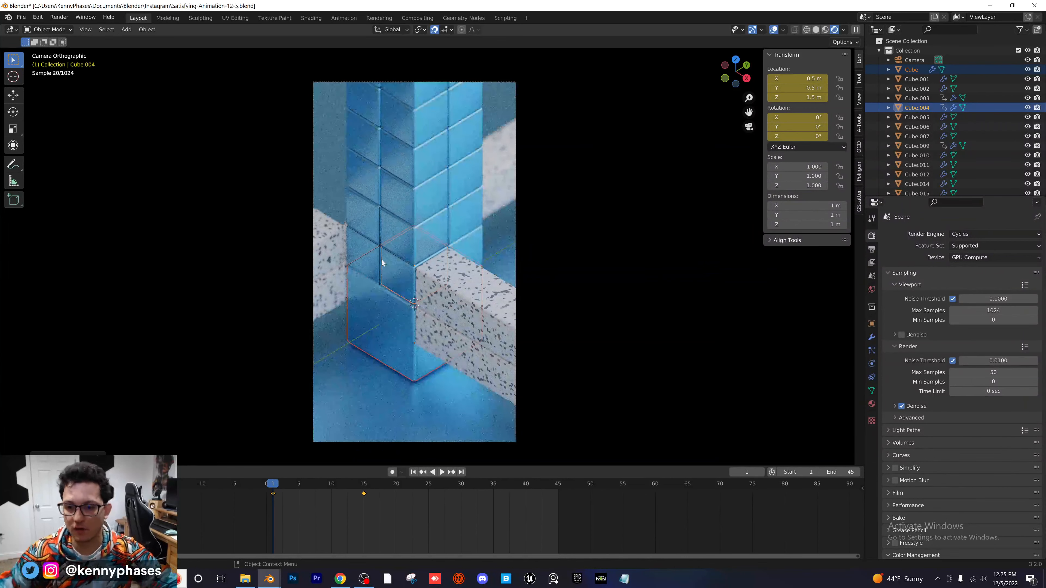
click(562, 267)
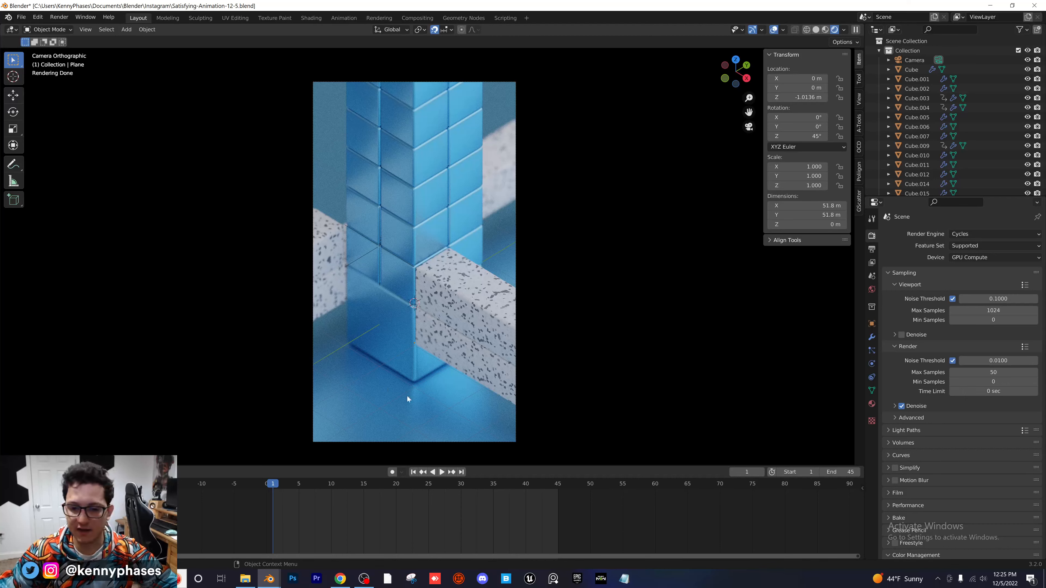
Set the floor plane material's base color to pure white, with hue 0, saturation 0 and value 1
click(872, 404)
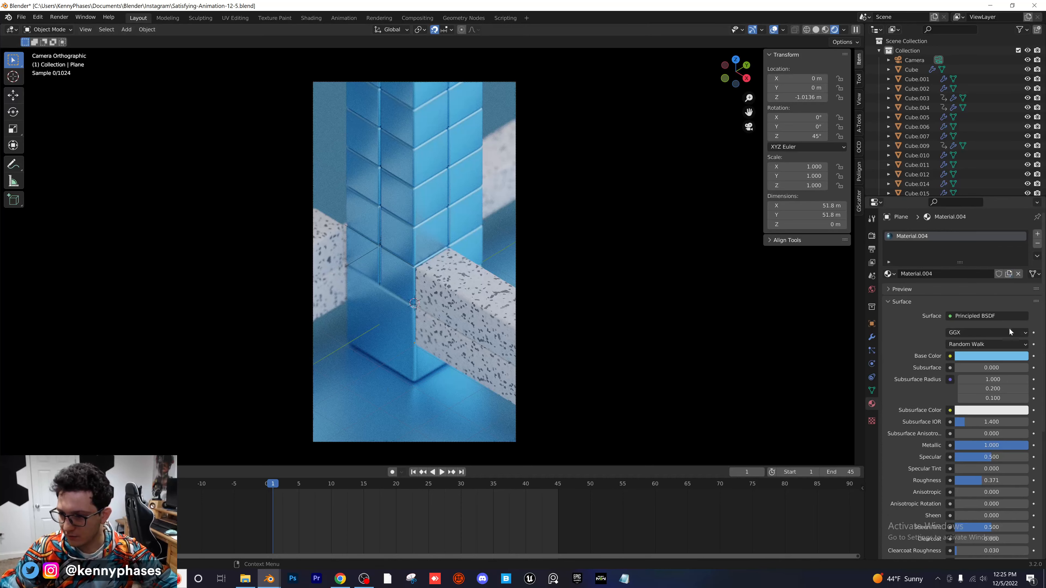
click(986, 356)
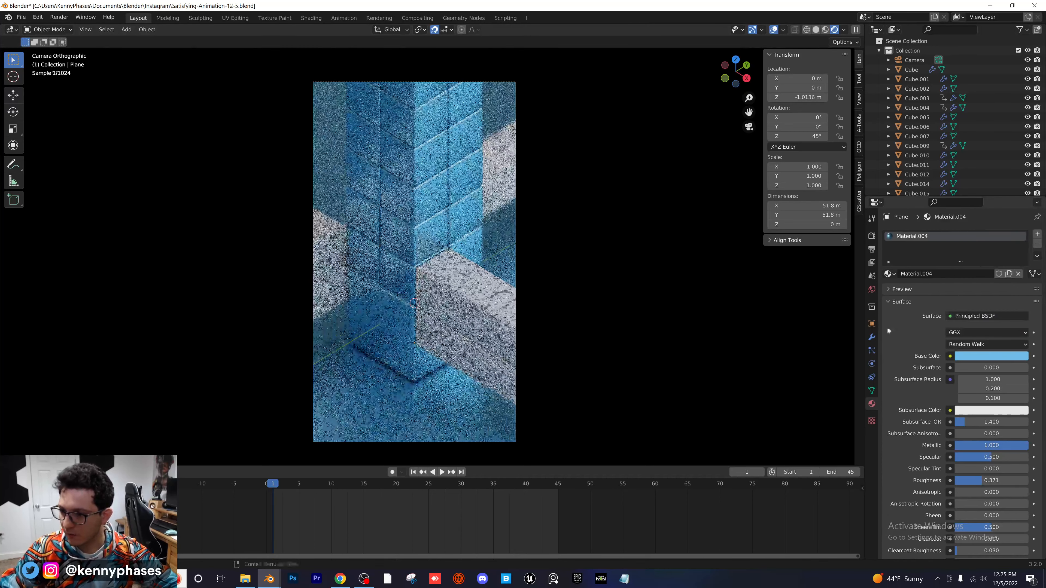
click(996, 356)
drag(995, 314, 944, 325)
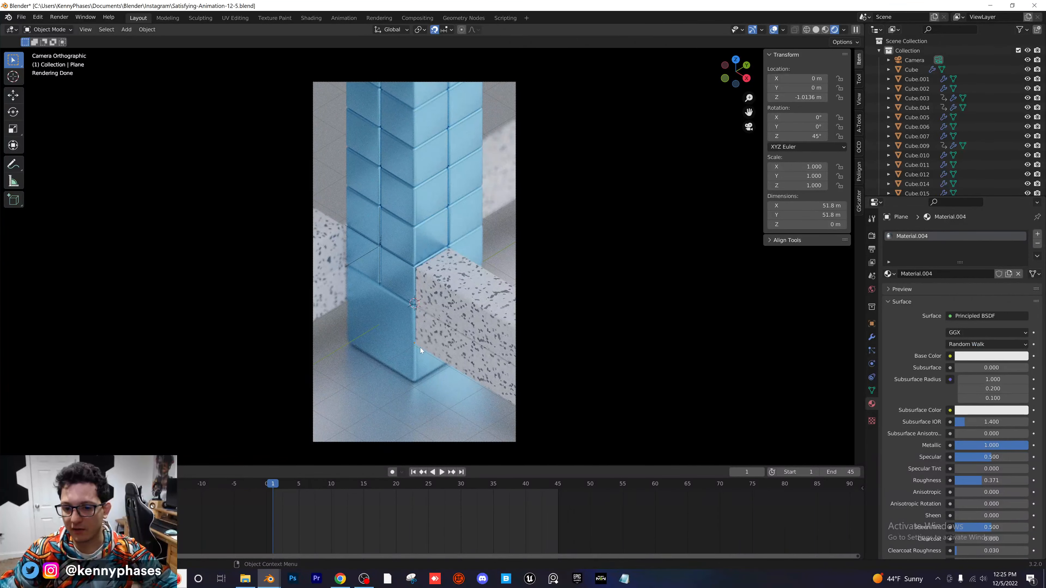
click(1000, 355)
mouse_move(978, 255)
mouse_down()
mouse_move(964, 278)
mouse_move(944, 252)
mouse_move(949, 235)
mouse_move(993, 221)
mouse_move(1011, 238)
mouse_move(991, 221)
mouse_move(1021, 278)
mouse_move(1021, 222)
mouse_up()
drag(977, 315, 947, 324)
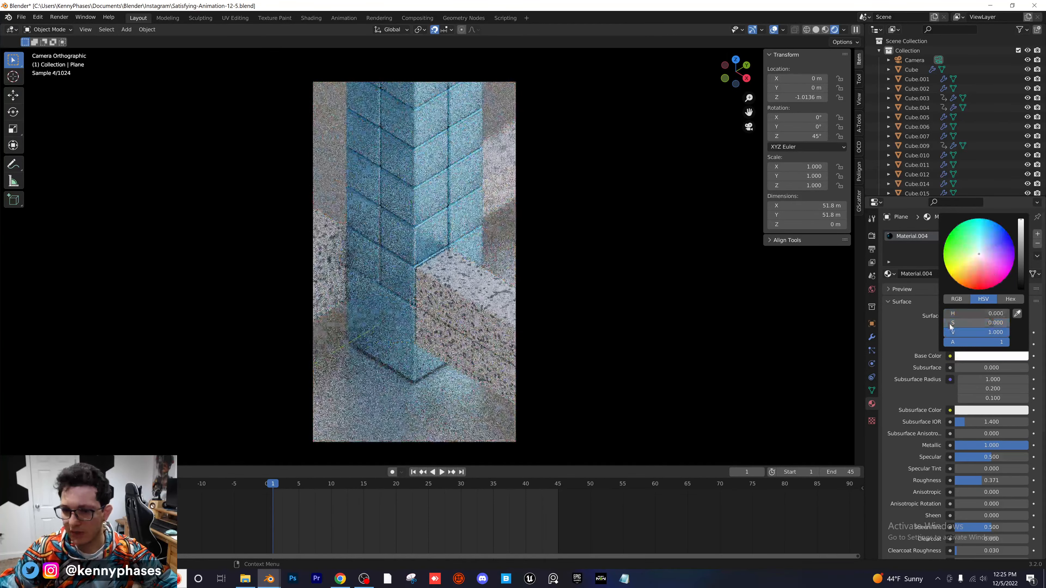
Raise the base color saturation of the column cubes' blue metallic material to 0.992 and save the file
click(414, 188)
click(1014, 356)
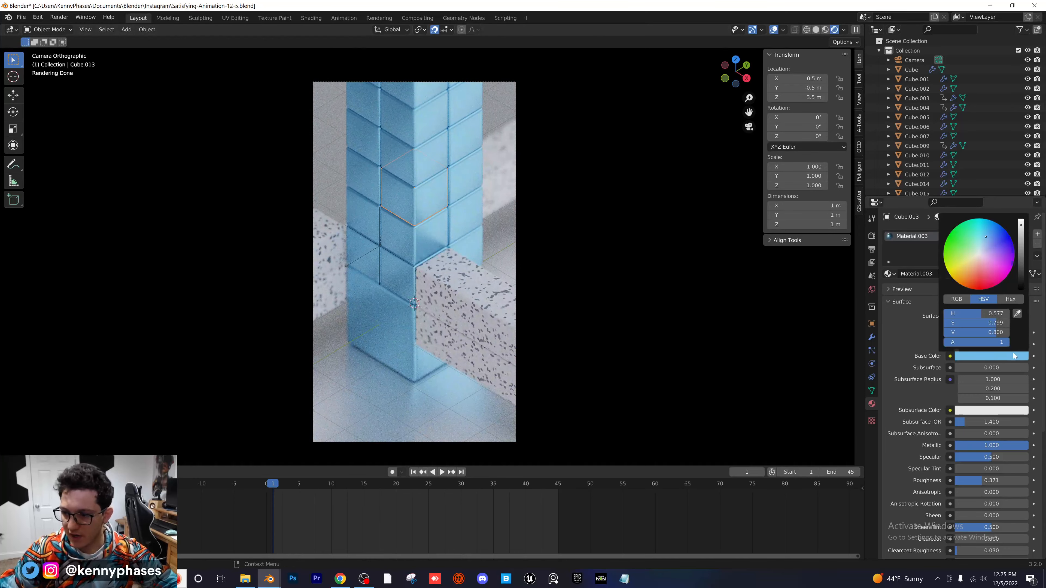
drag(976, 325, 1009, 325)
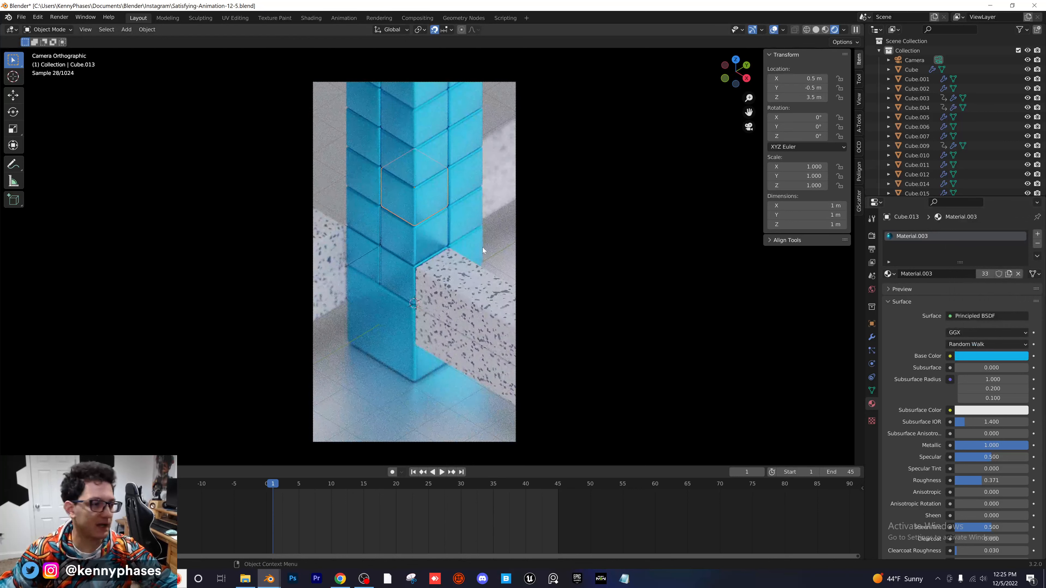
key(ctrl+s)
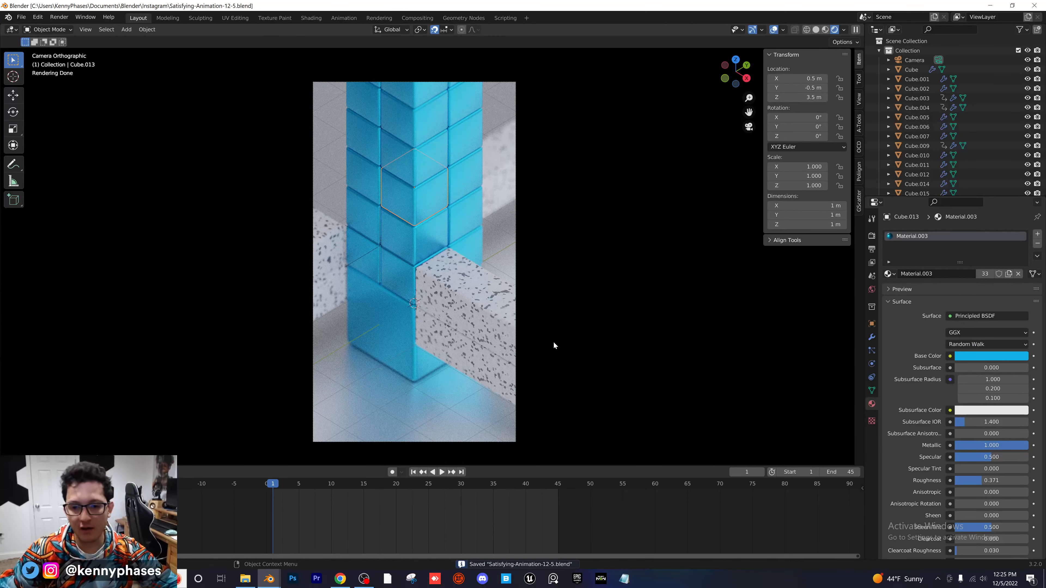
Change the base color of the column cubes' metallic material to purple
click(991, 356)
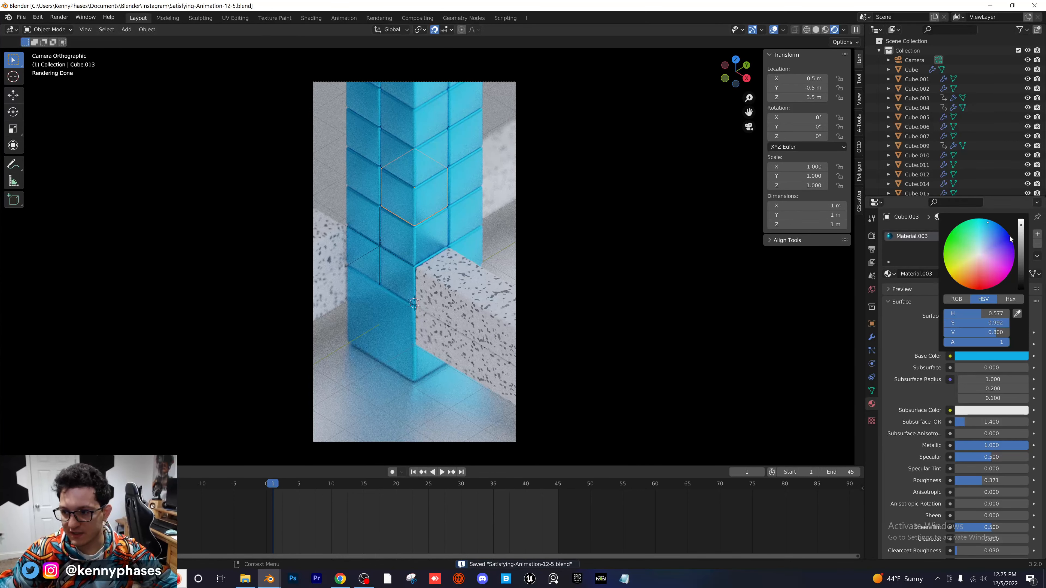
mouse_move(985, 223)
mouse_down()
mouse_move(975, 221)
mouse_move(997, 249)
mouse_up()
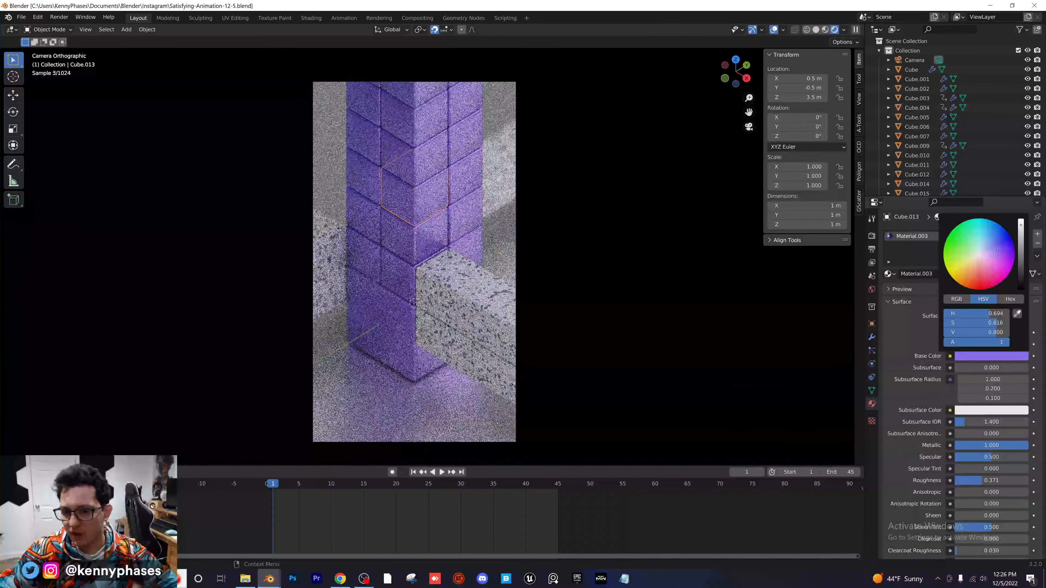
mouse_move(997, 249)
mouse_down()
mouse_move(985, 270)
mouse_move(999, 257)
mouse_up()
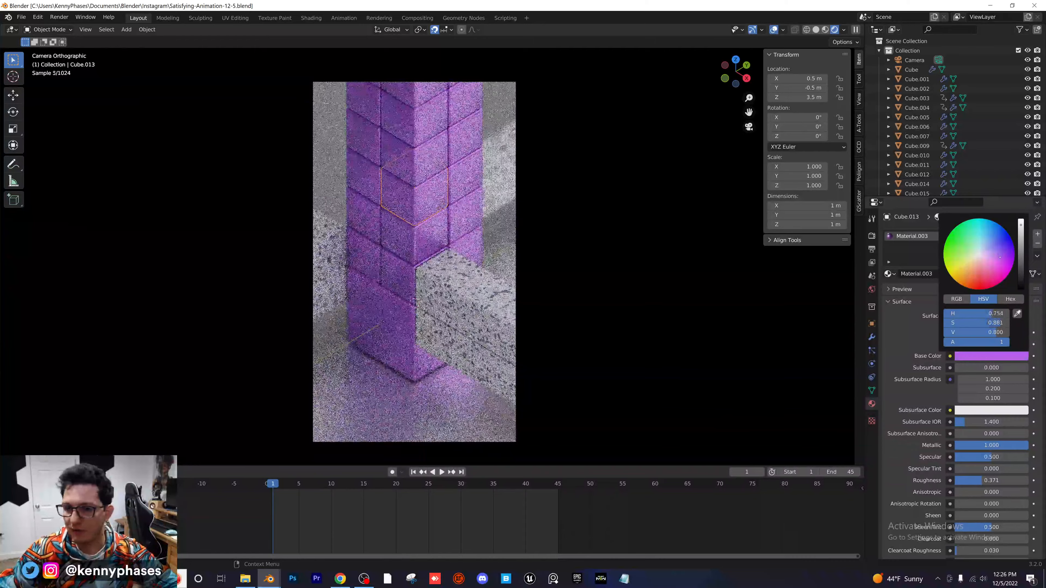
Give the base cube under the column its own copy of the metallic material and change its base color to blue
click(380, 320)
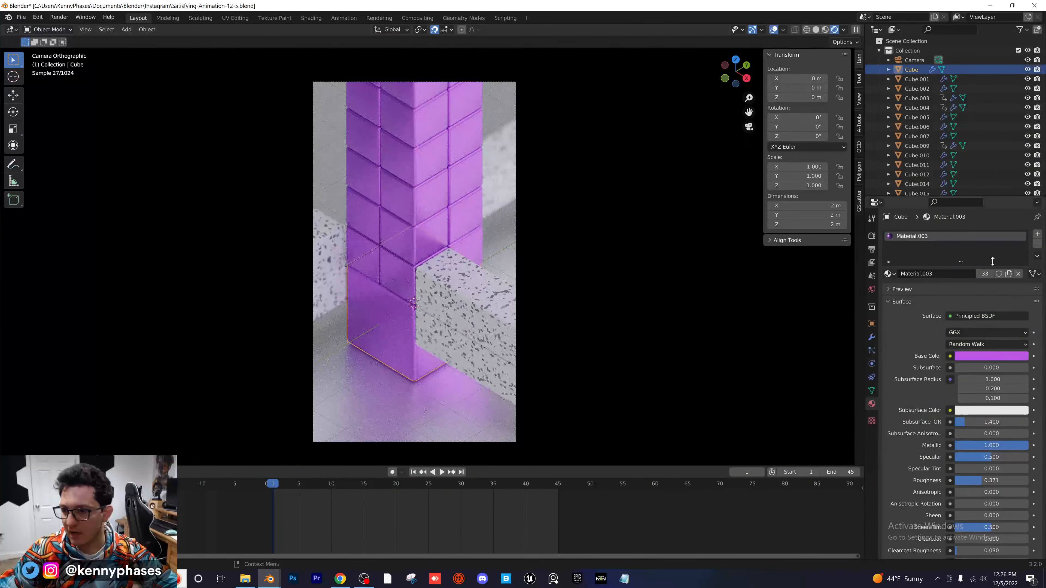
click(1017, 356)
drag(996, 248, 993, 228)
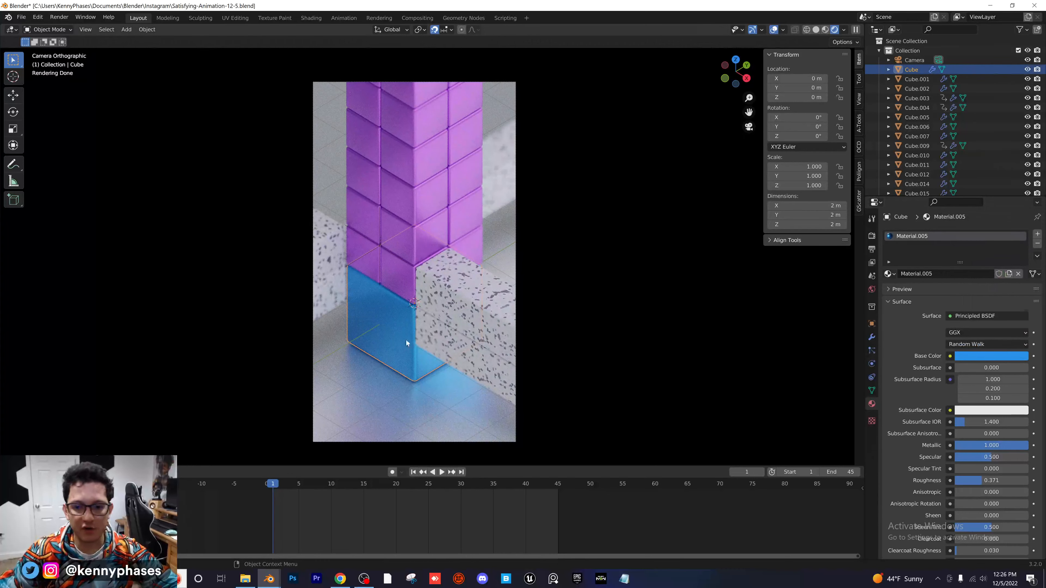
Remove the terrazzo material from the upper front beam and link the floor plane's white metallic material to it
click(471, 299)
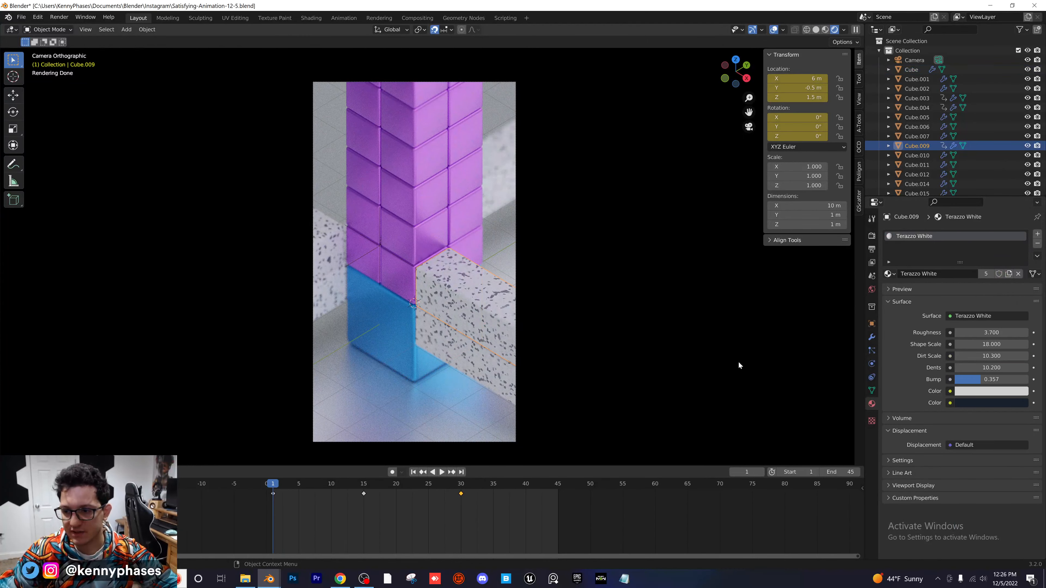
click(1018, 274)
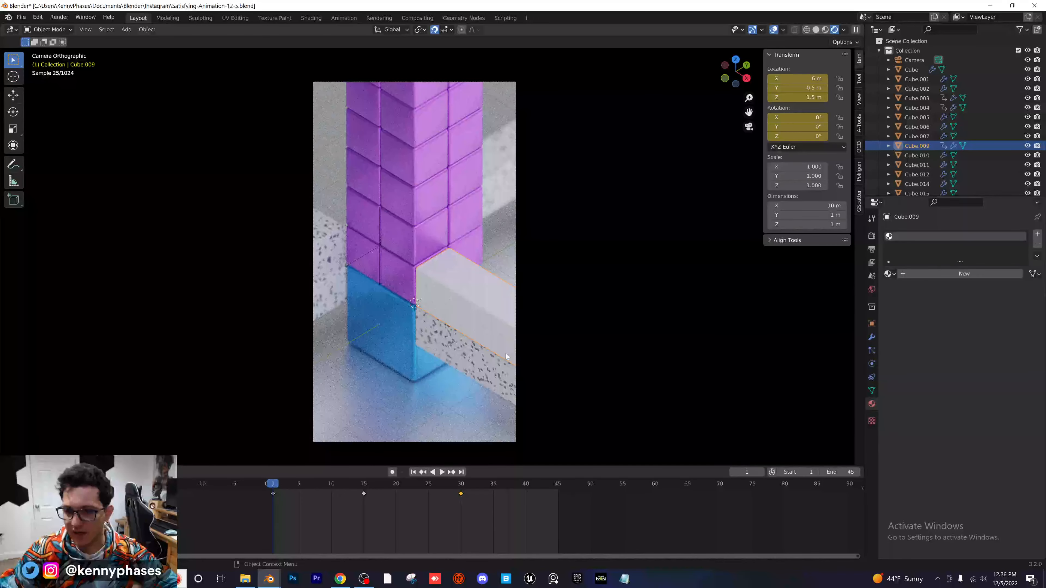
shift+click(406, 400)
key(ctrl+l)
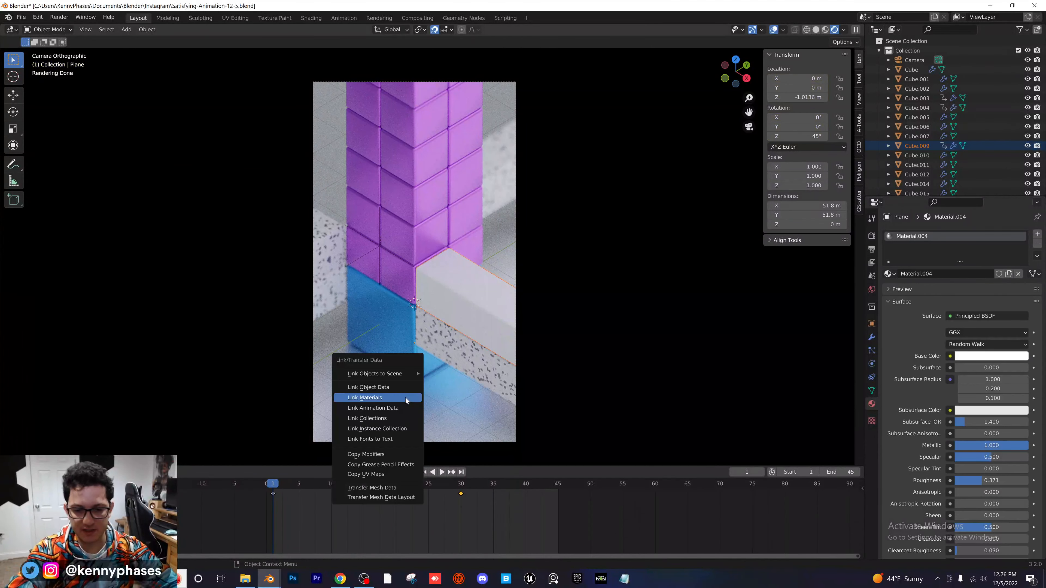
click(405, 399)
Replace the terrazzo on the remaining beams with the upper front beam's metallic material in dark grey, and save the file
click(324, 237)
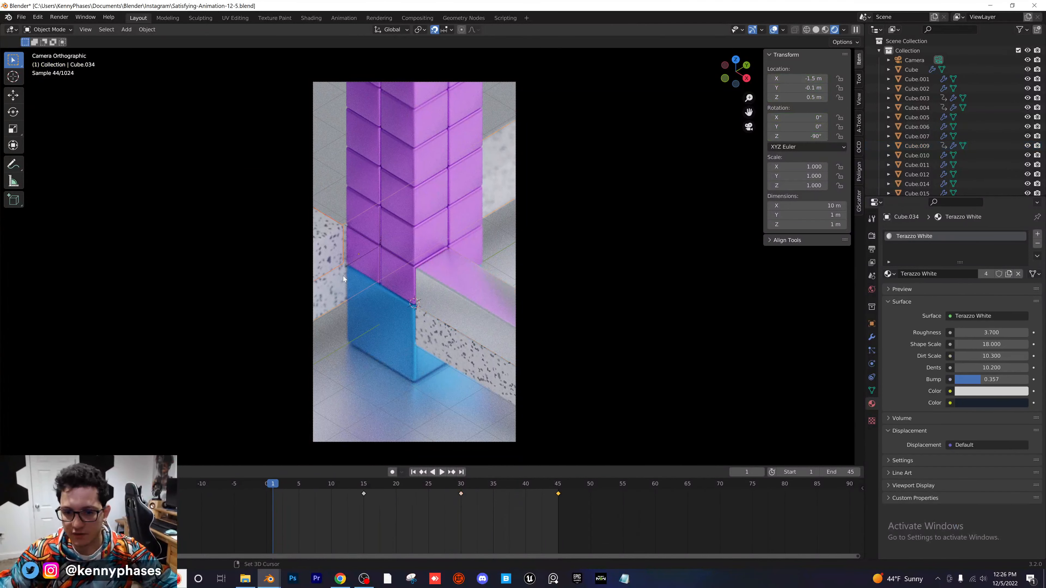
click(474, 322)
key(ctrl+l)
click(474, 322)
click(376, 484)
click(329, 249)
shift+click(457, 349)
shift+click(484, 324)
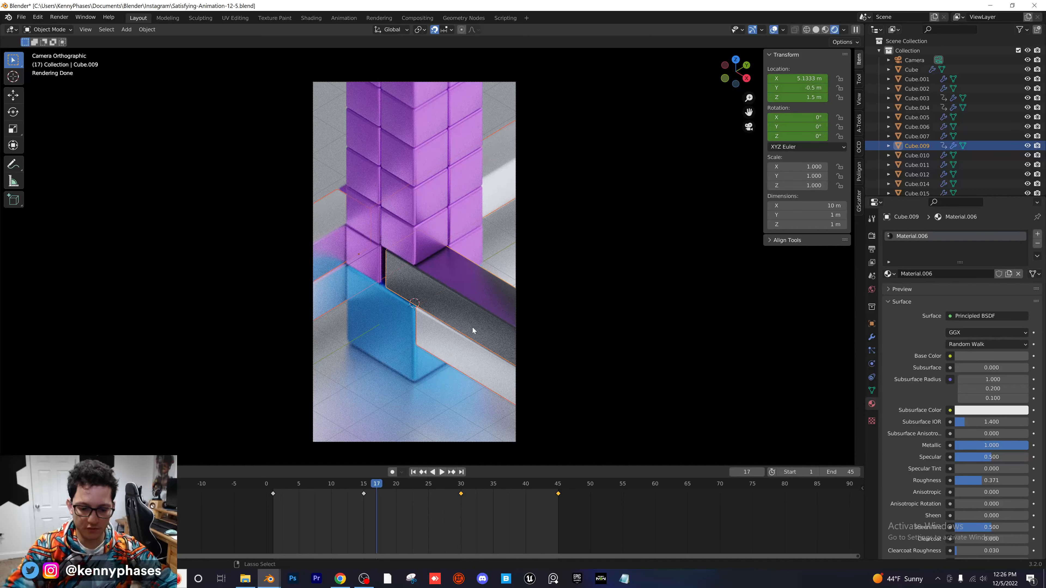
right_click(482, 328)
click(483, 330)
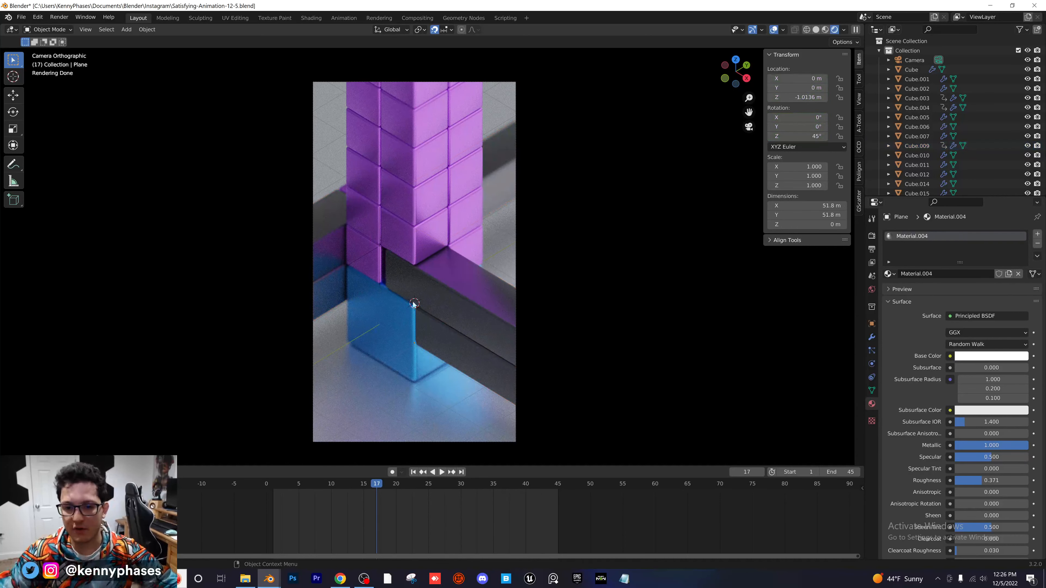
key(ctrl+s)
click(484, 327)
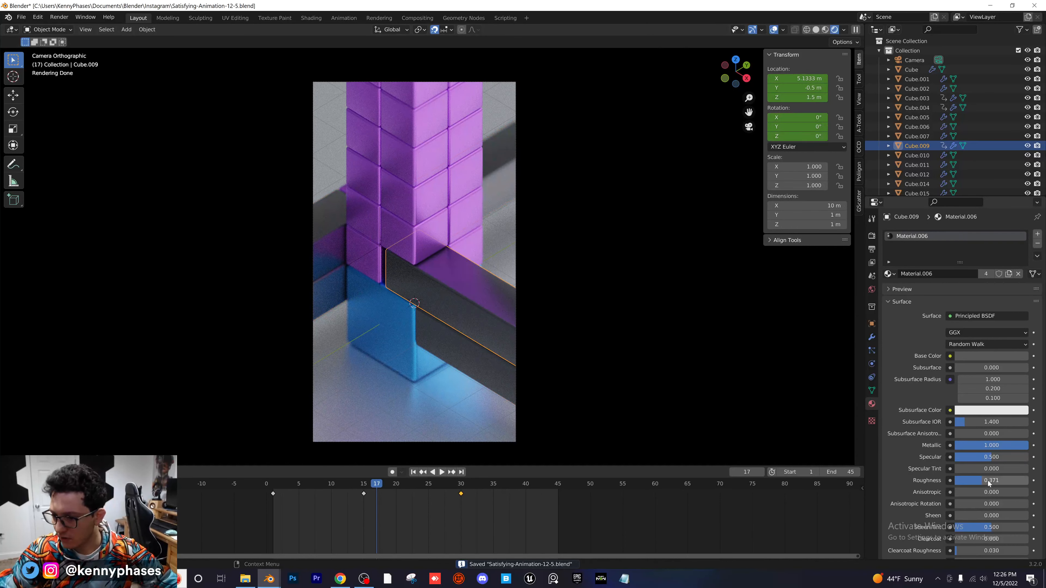
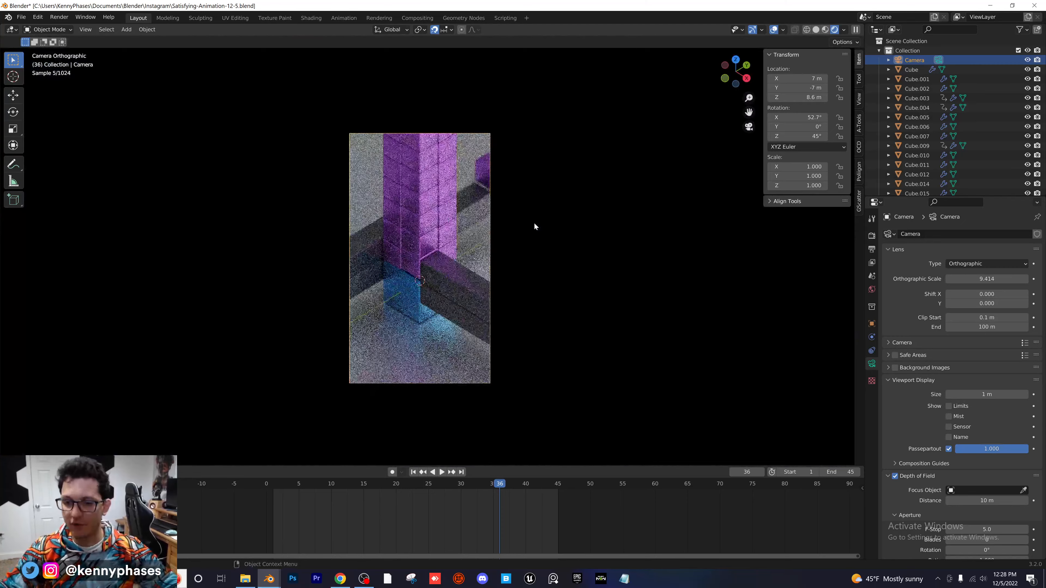
Widen the camera's orthographic scale to 14.814 and go to frame 45
drag(986, 278, 1030, 279)
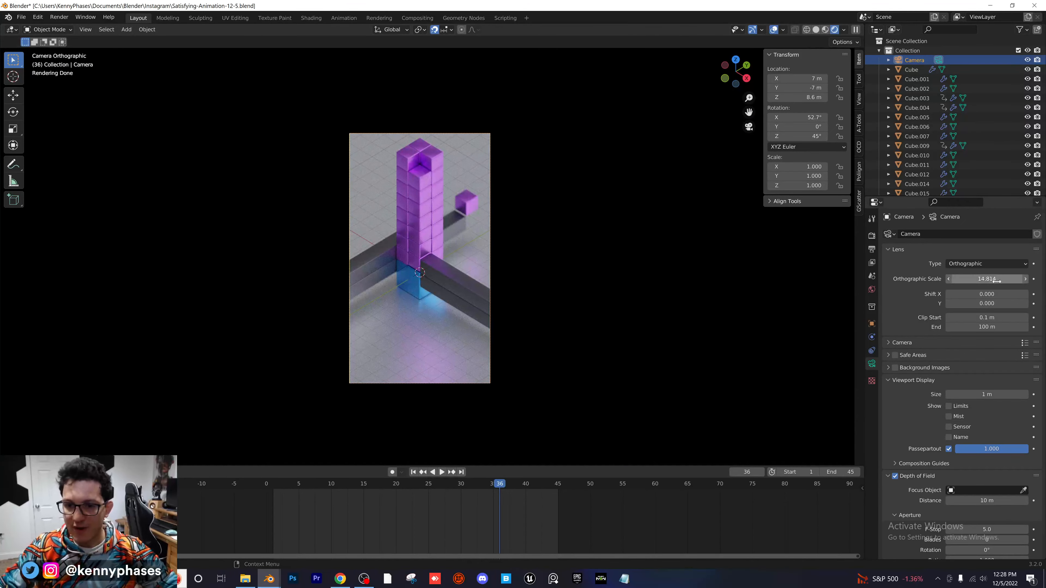
scroll(460, 186, up, 3)
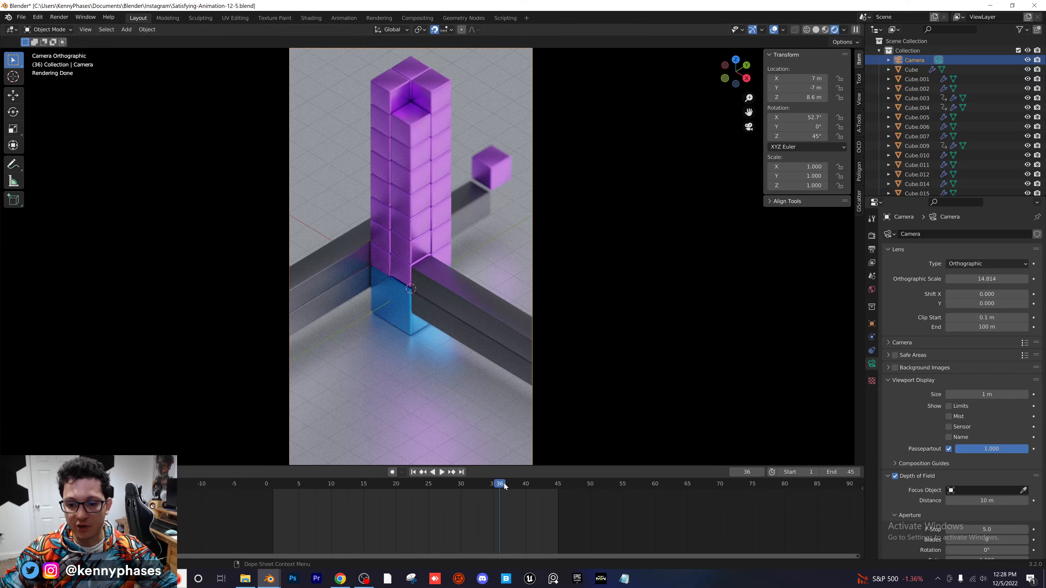
mouse_move(538, 489)
mouse_down()
mouse_move(362, 489)
mouse_move(558, 490)
mouse_up()
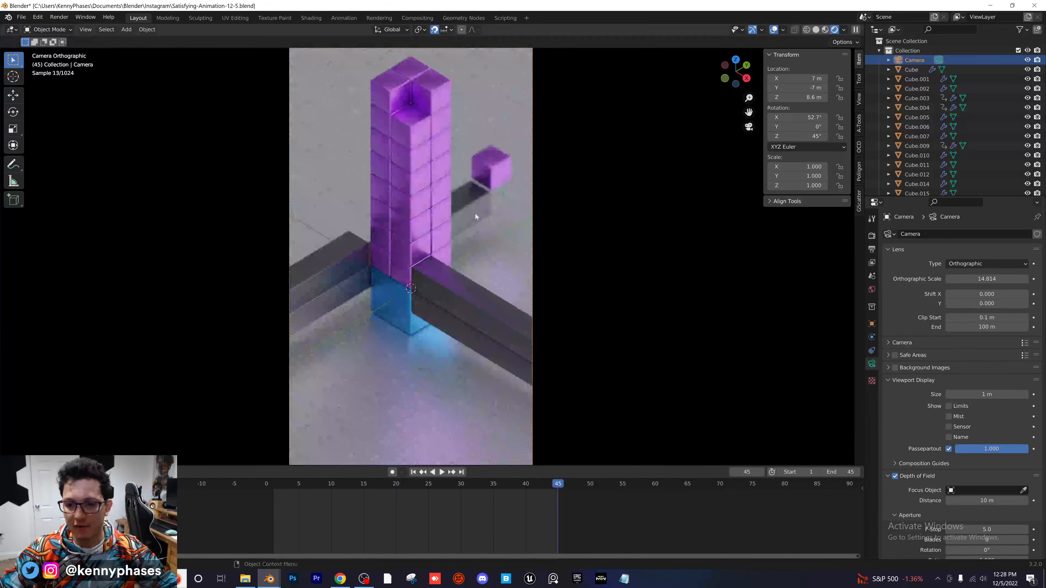
Duplicate the beam beside the detached purple cube, move the copy to Y 9.7 m and stand it upright with a Y rotation of -90°
click(511, 210)
middle_drag(511, 210, 502, 236)
key(ctrl+KP_3)
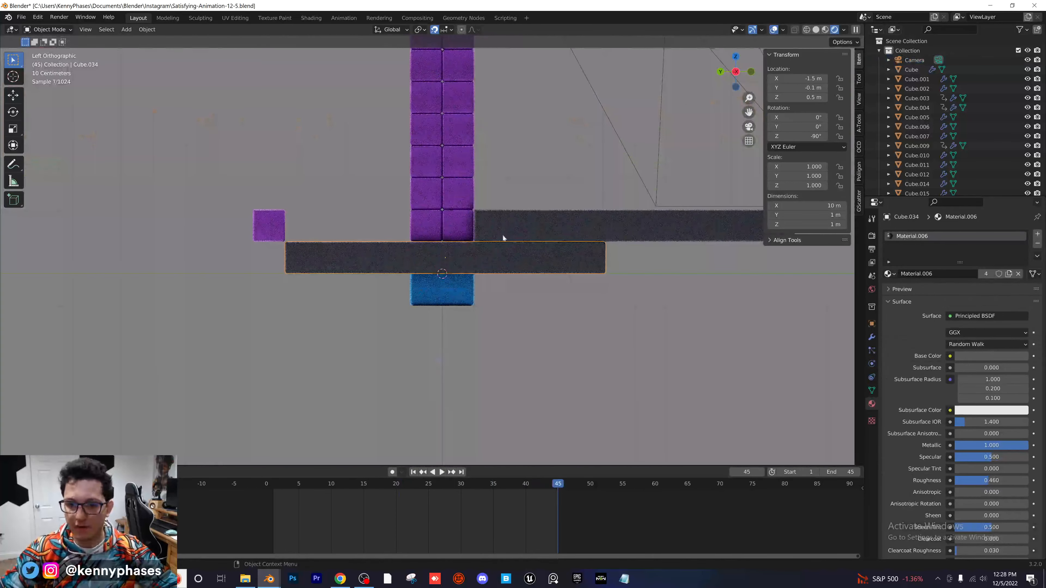
key(shift+d)
click(229, 241)
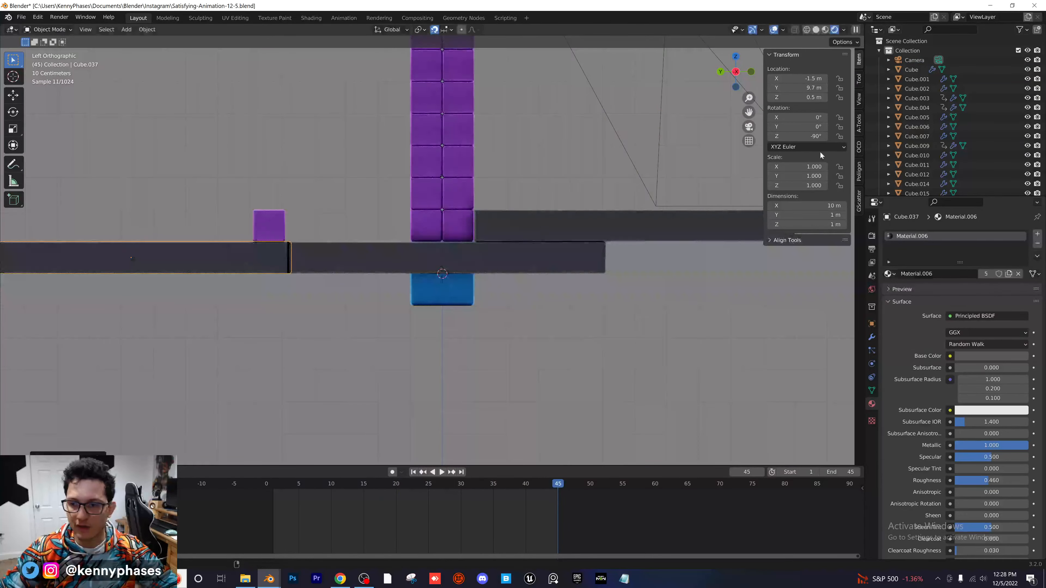
drag(797, 127, 753, 128)
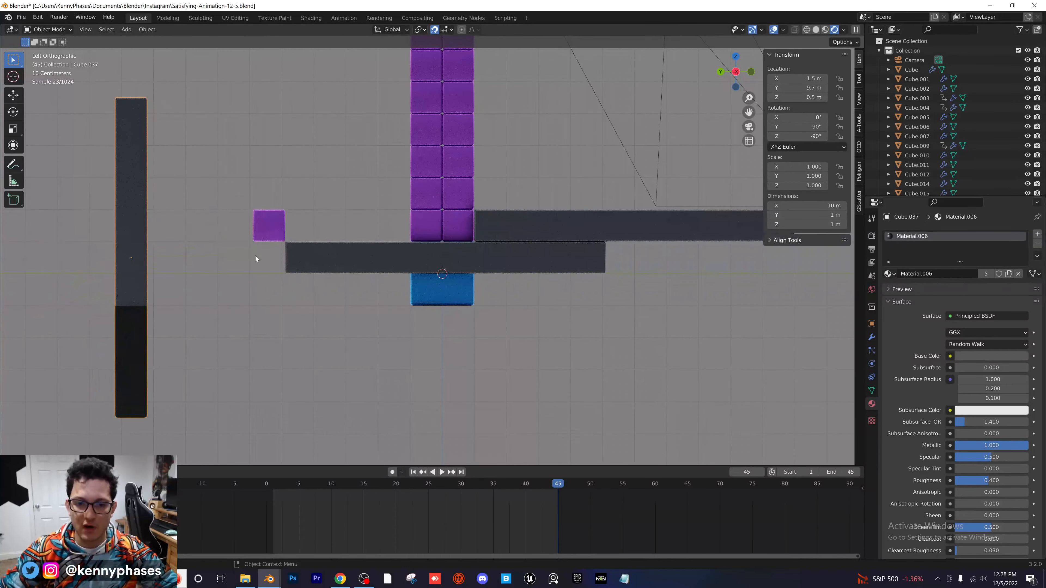
Move the upright beam copy beneath the detached purple cube, at Y 5.4 m and Z -4 m
middle_drag(257, 259, 288, 217)
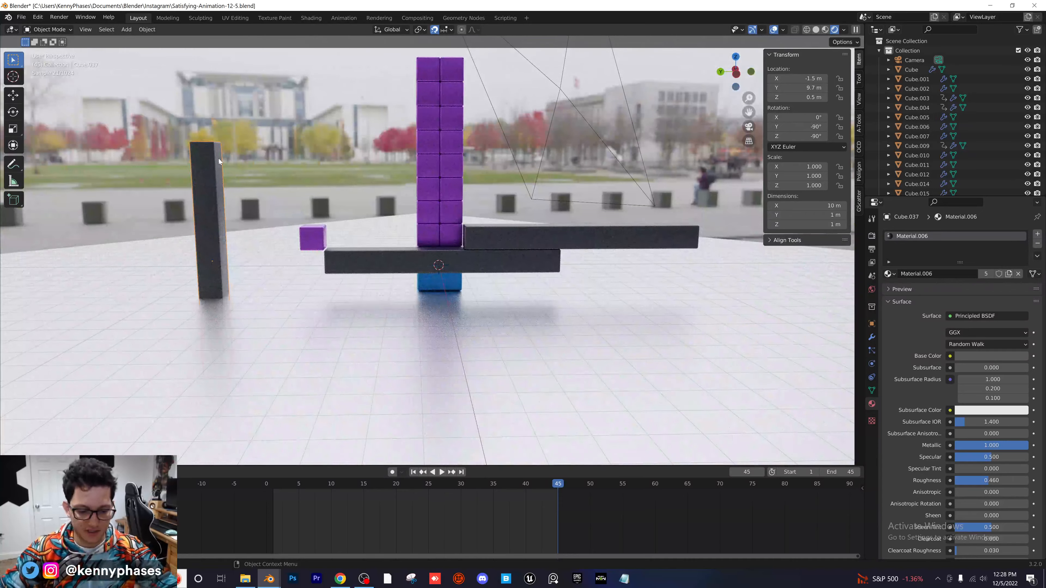
key(g)
click(330, 259)
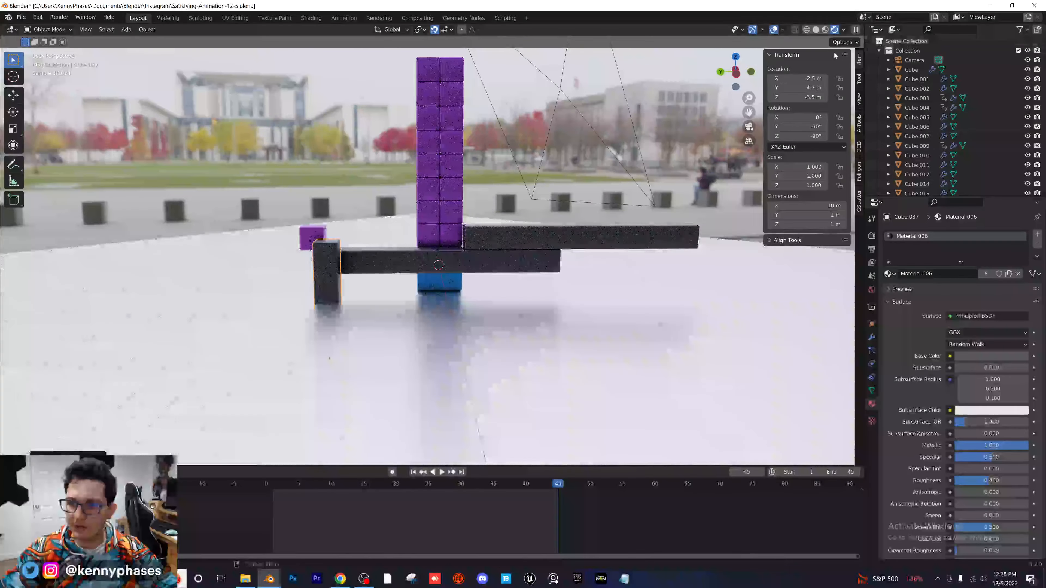
click(736, 72)
key(g)
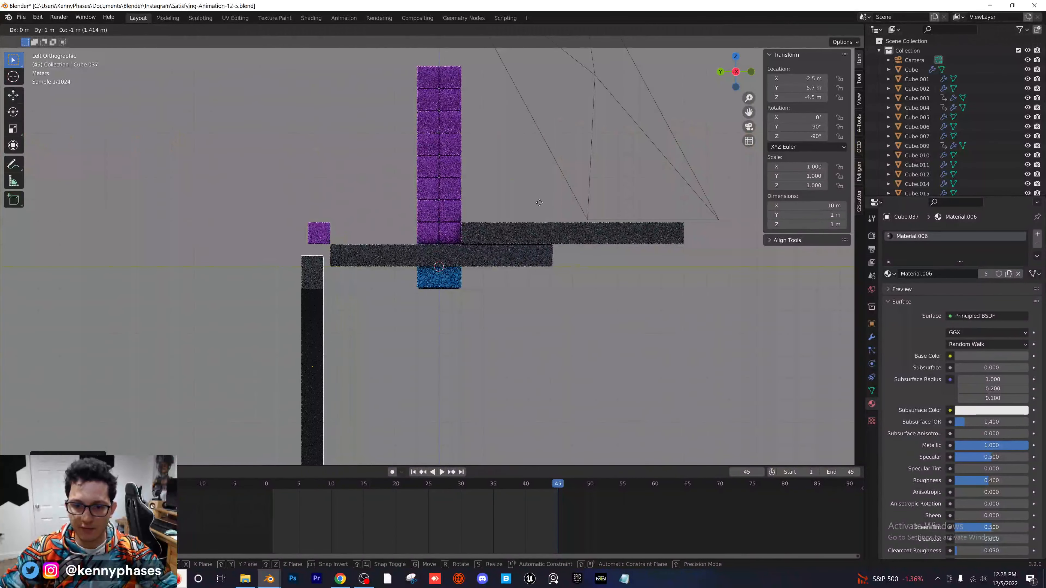
click(615, 191)
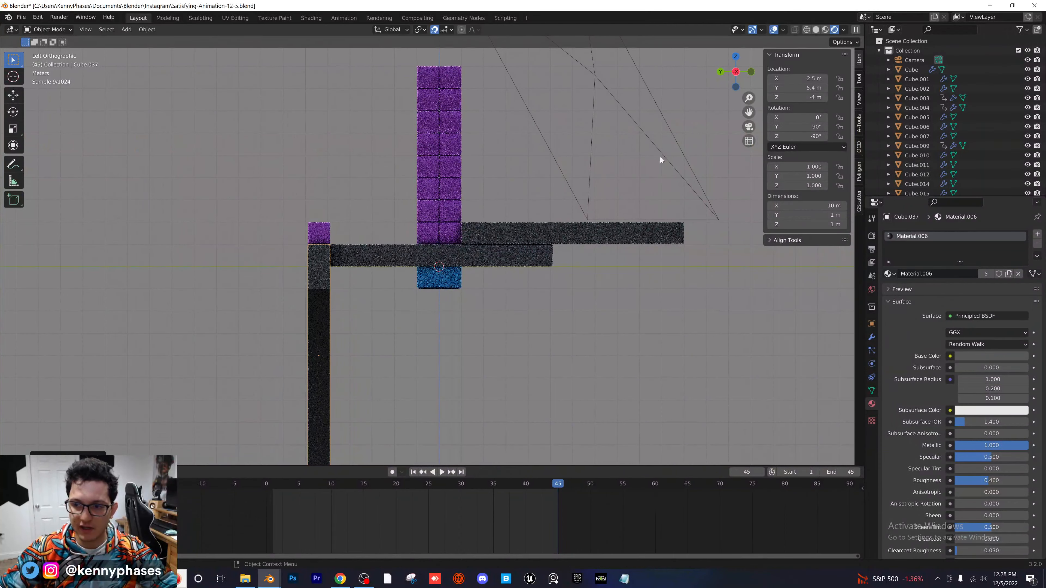
Shift the upright beam to X -1.5 m to line up with the detached cube, and check the alignment from above
click(720, 71)
scroll(577, 263, up, 3)
key(g)
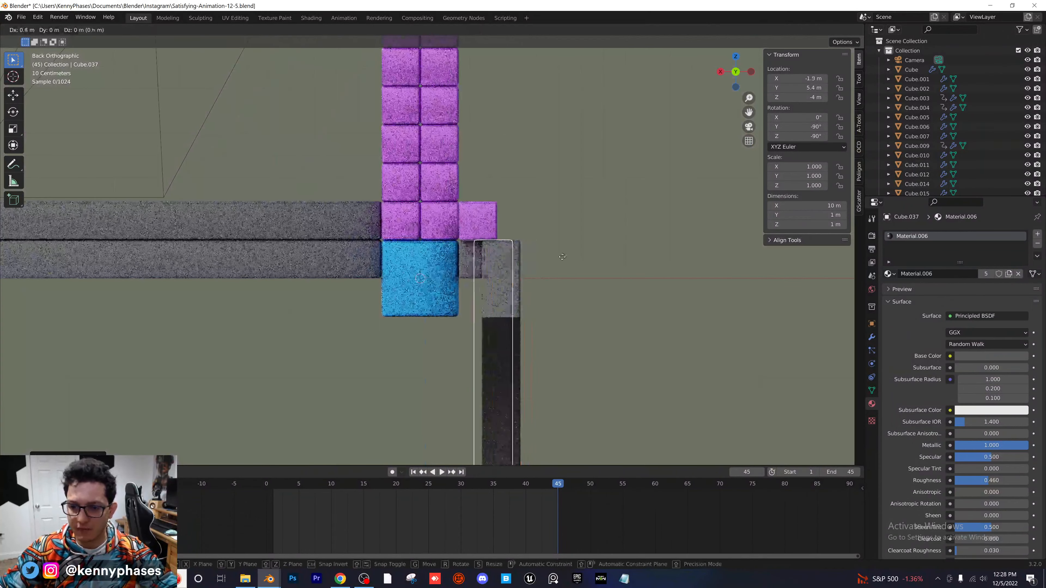
click(545, 257)
middle_drag(548, 259, 486, 226)
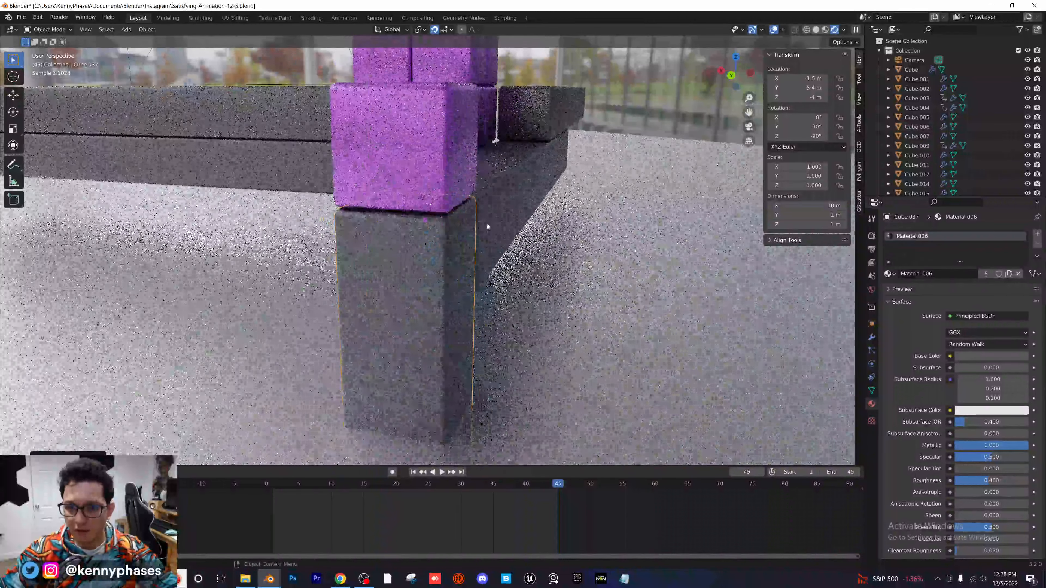
click(736, 57)
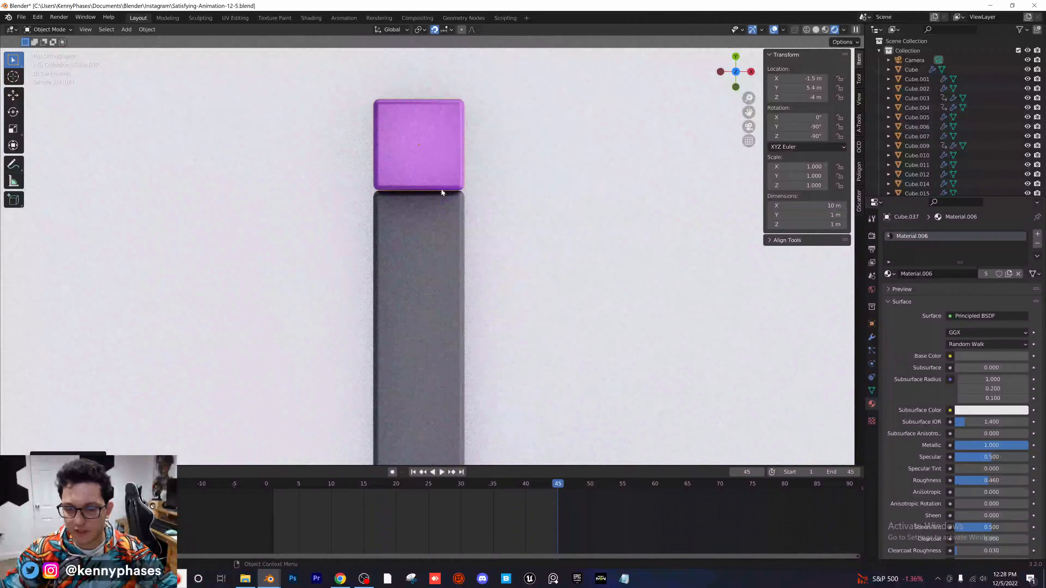
middle_drag(442, 192, 385, 241)
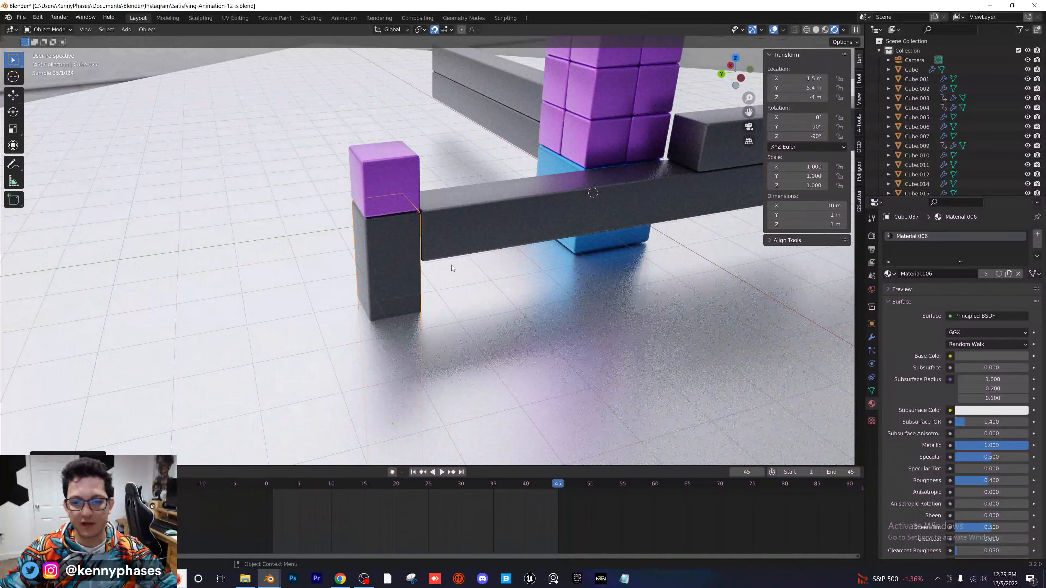
Lower the ground plane 3 m along Z, checking its height through the camera
scroll(560, 299, down, 4)
click(561, 299)
middle_drag(561, 300, 563, 303)
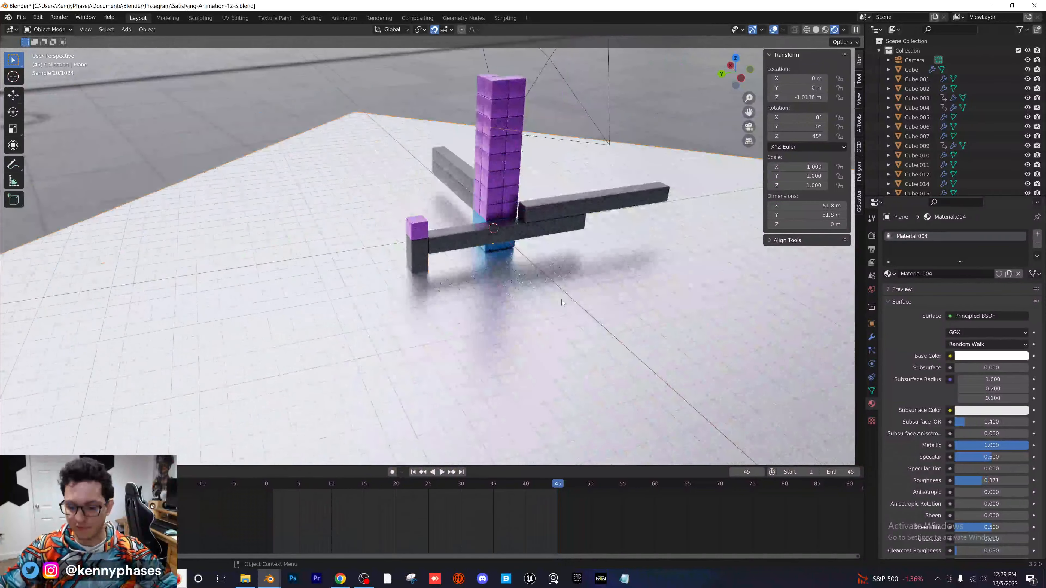
key(KP_0)
key(g)
key(z)
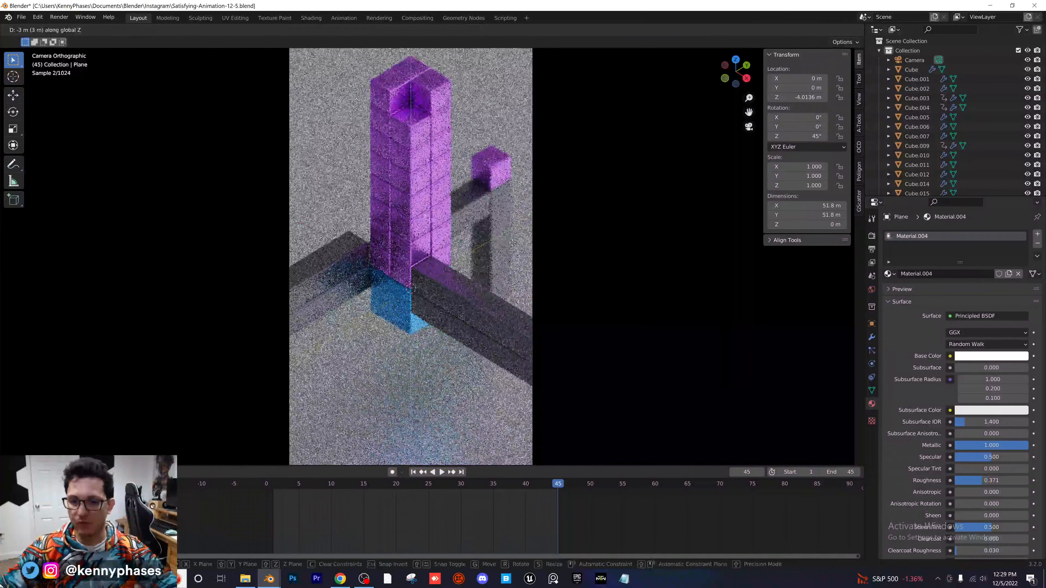
click(514, 248)
Lower the ground plane another 5 m to Z -9.0136 m and scale it uniformly to 2.340
scroll(521, 256, down, 3)
middle_drag(528, 262, 478, 217)
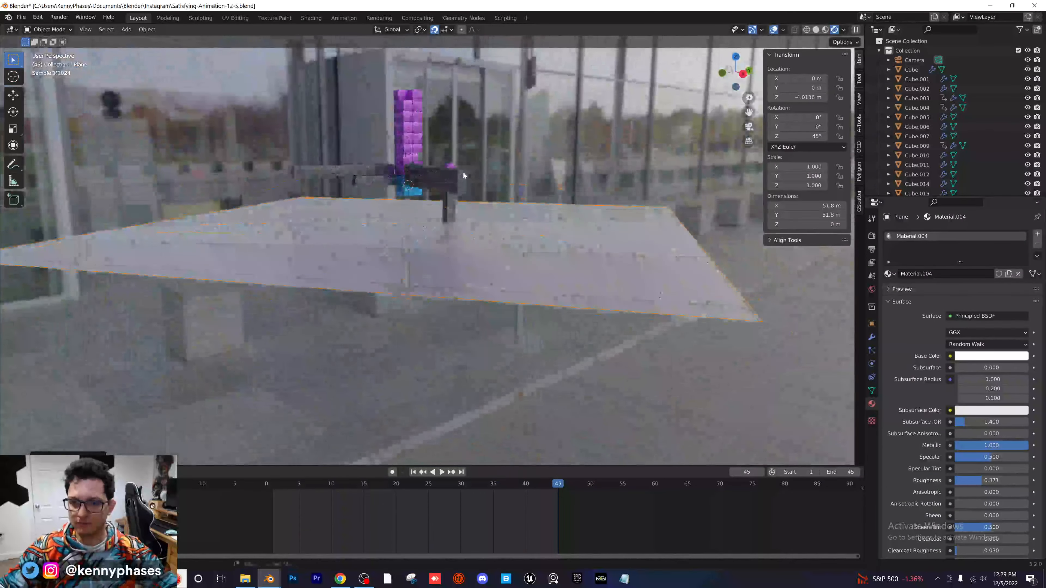
key(g)
key(z)
key(Return)
key(s)
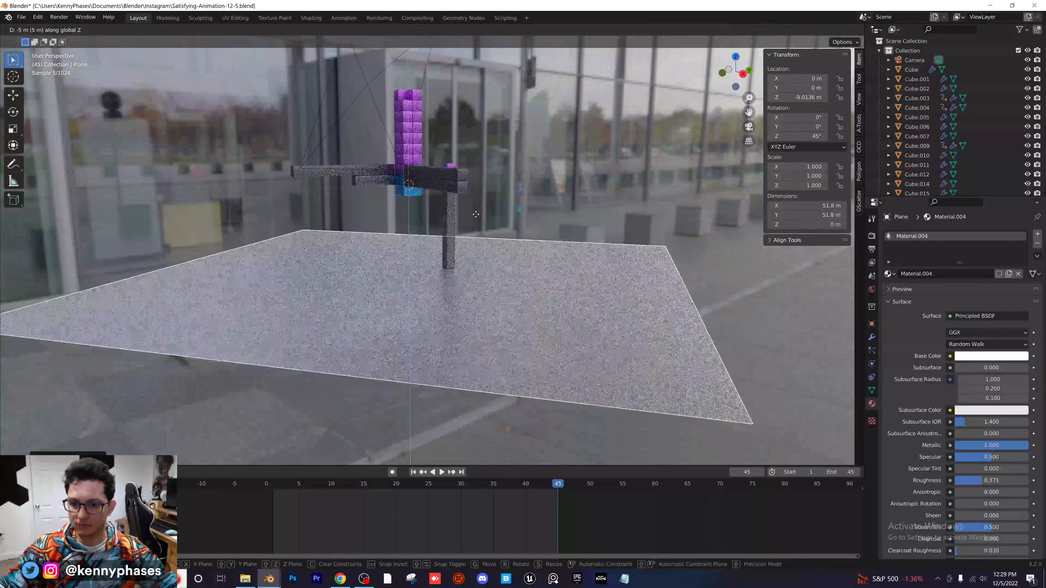
click(631, 230)
key(KP_0)
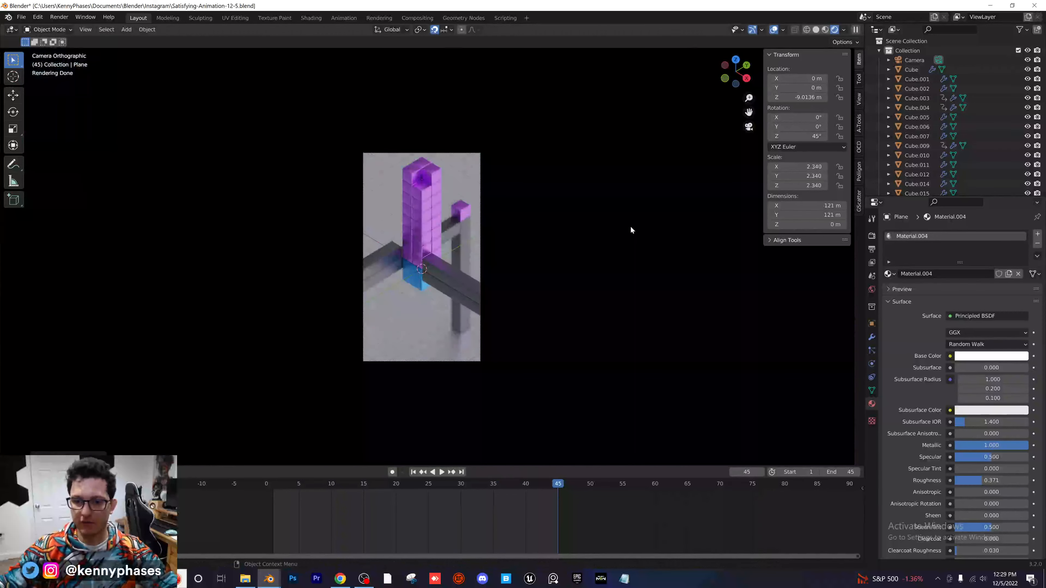
scroll(455, 251, up, 1)
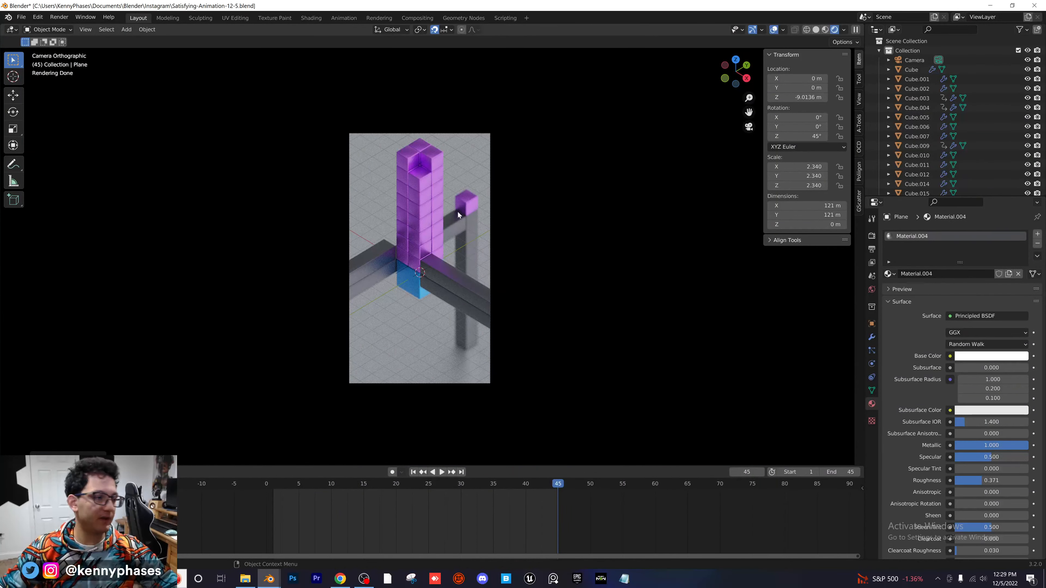
scroll(456, 219, up, 3)
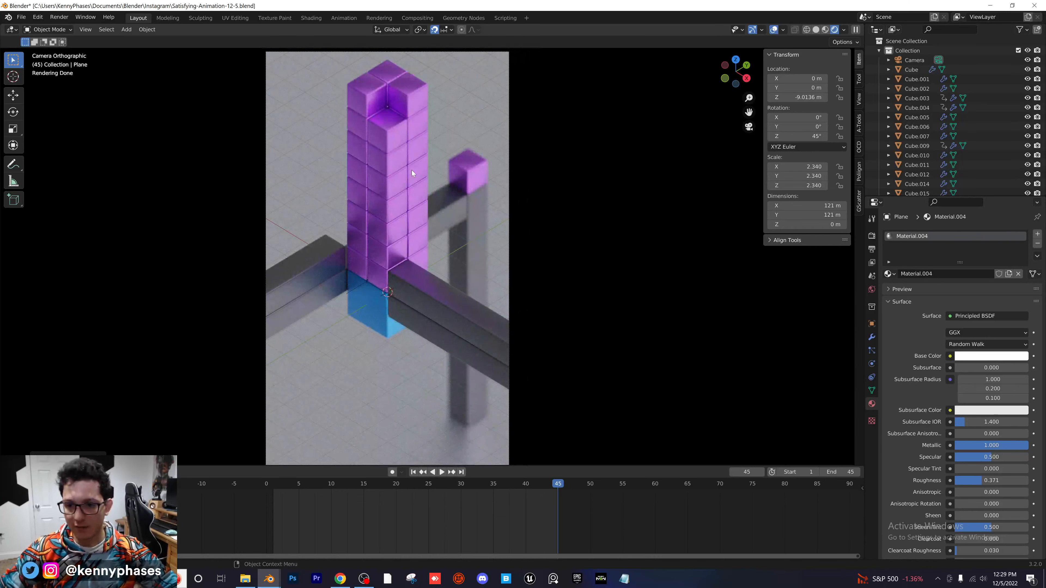
Raise the camera to Z 12.26 m to reframe the column, and save the file
click(914, 60)
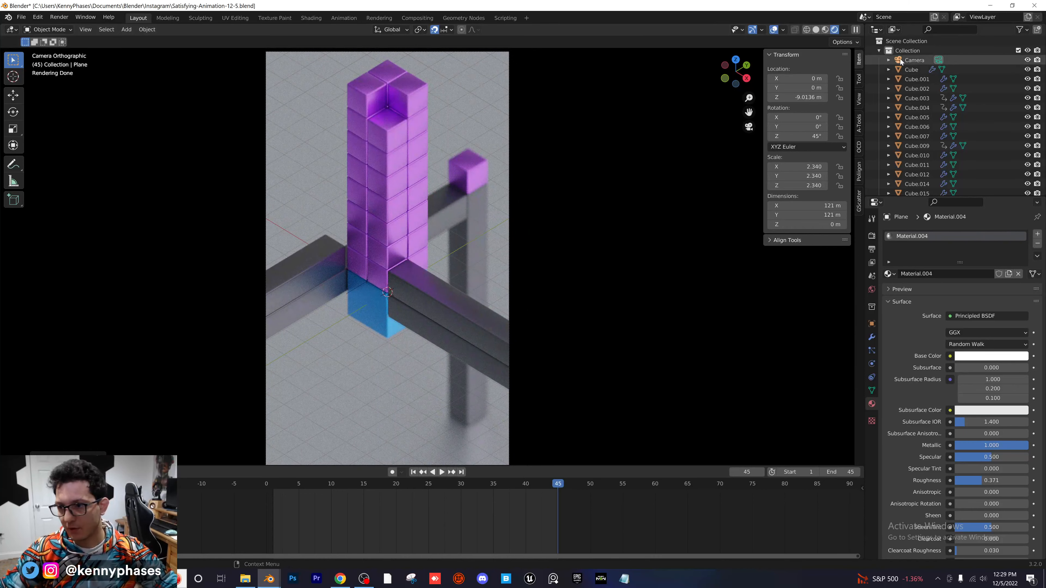
drag(799, 97, 821, 98)
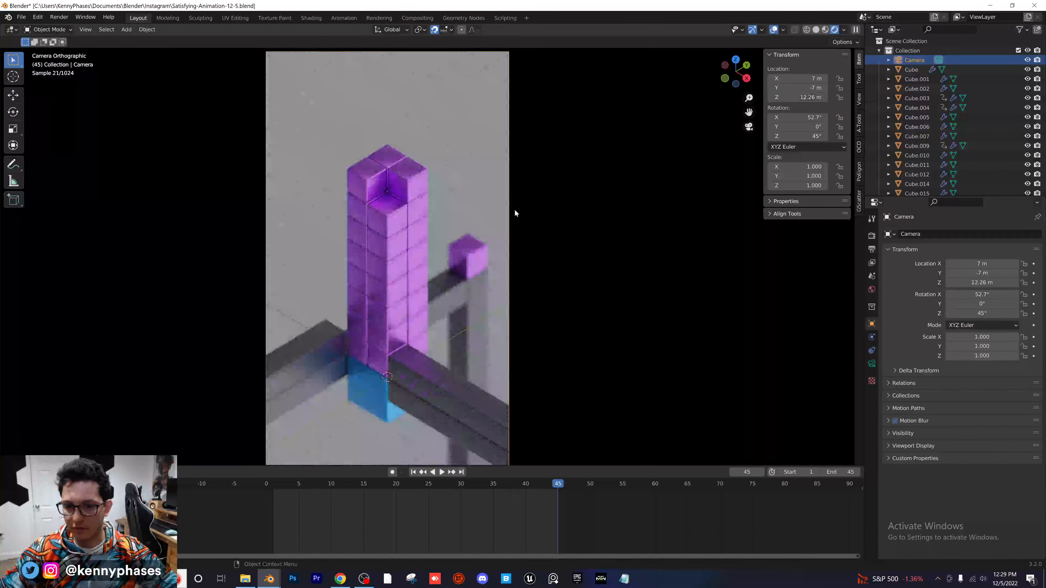
scroll(460, 210, down, 2)
scroll(458, 235, up, 1)
key(ctrl+s)
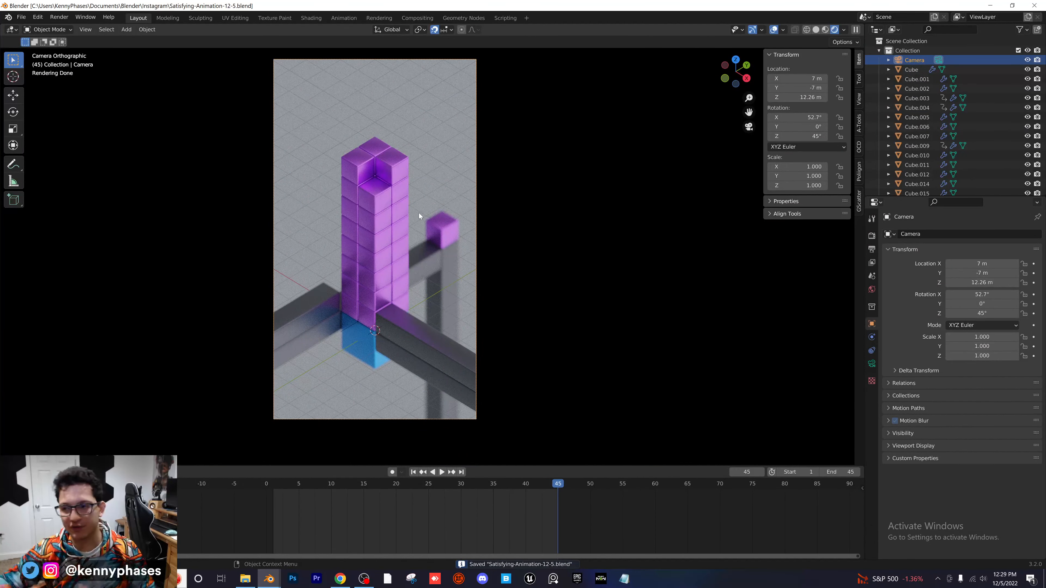
Set the camera's depth of field focus object to the detached purple cube, Cube.003, and inspect the sharpness around it
click(870, 364)
click(1023, 490)
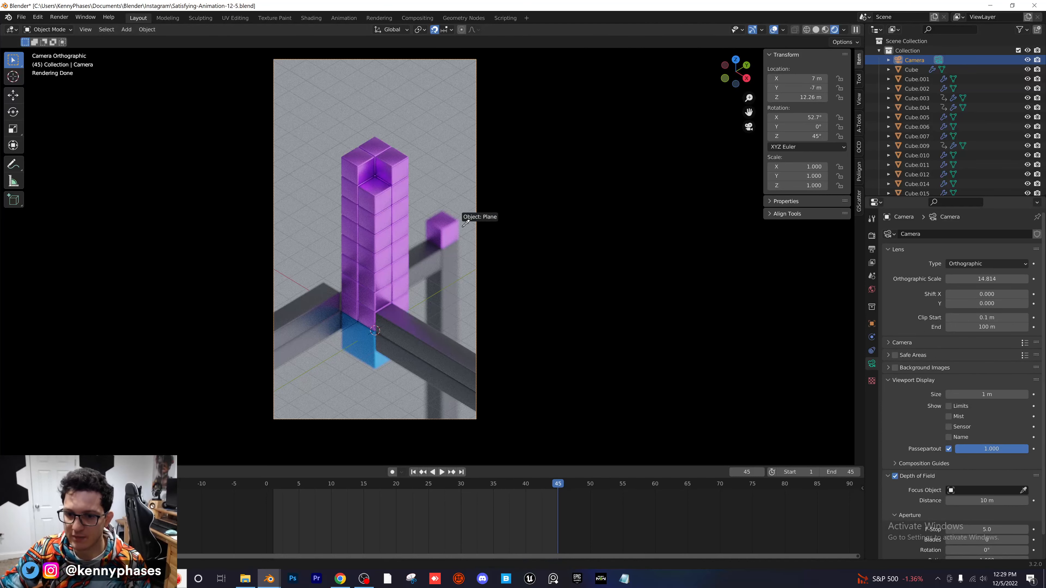
click(443, 229)
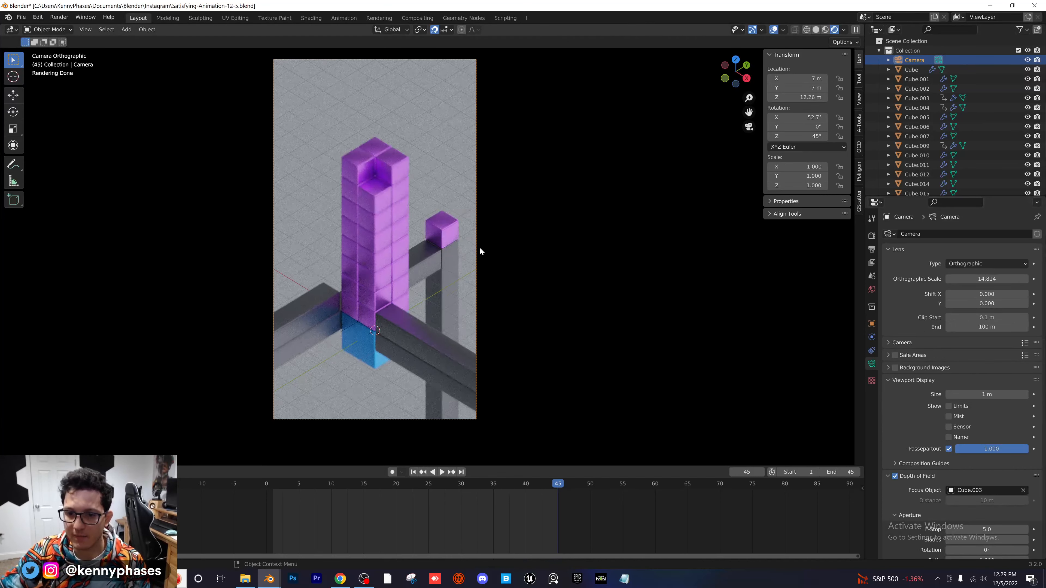
scroll(480, 250, up, 8)
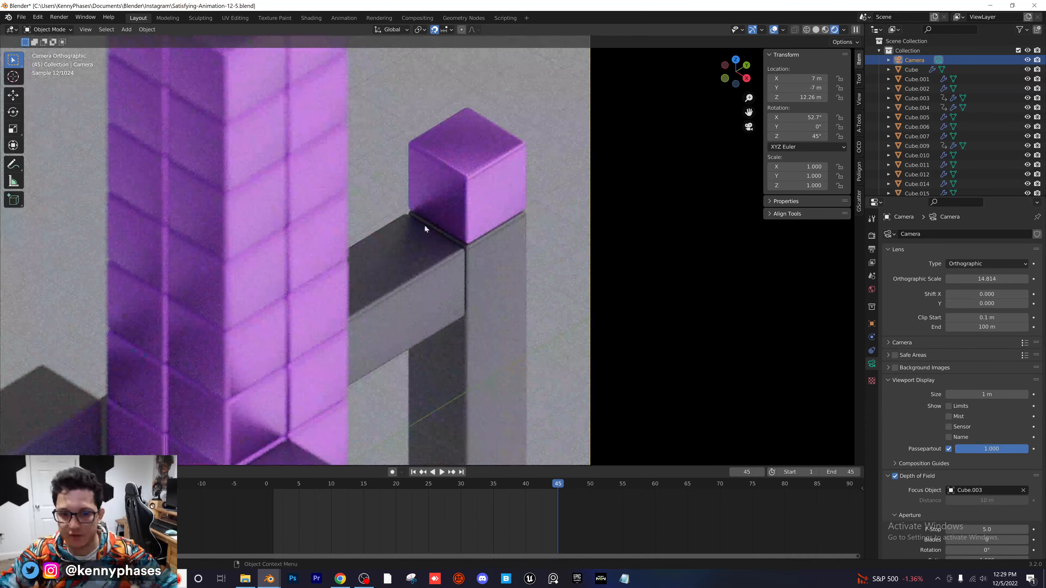
scroll(424, 225, down, 3)
Play the animation from frame 1 and scrub to frame 45 to check the motion through the camera
key(shift+Left)
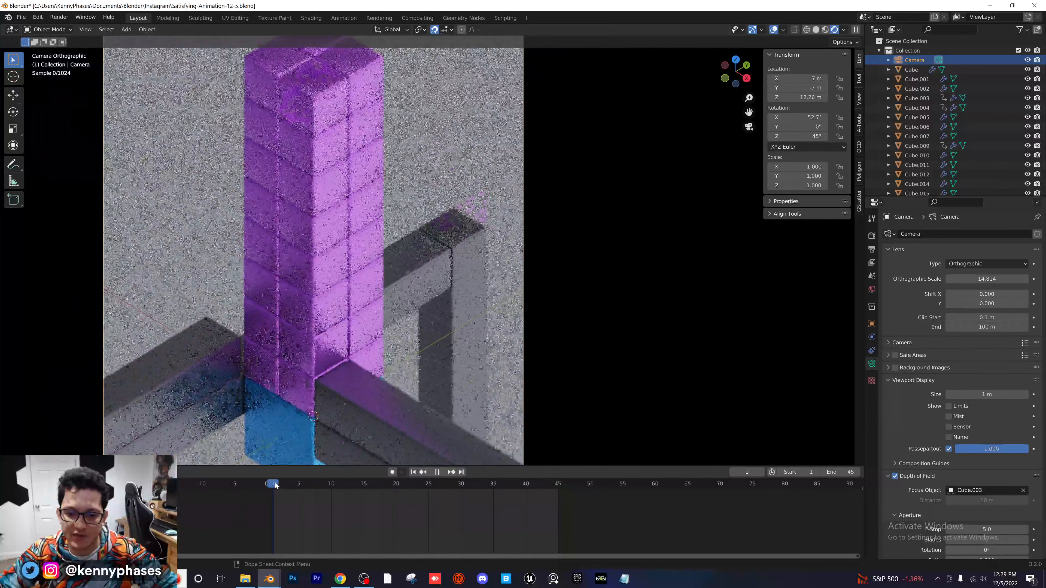
scroll(405, 323, down, 2)
key(space)
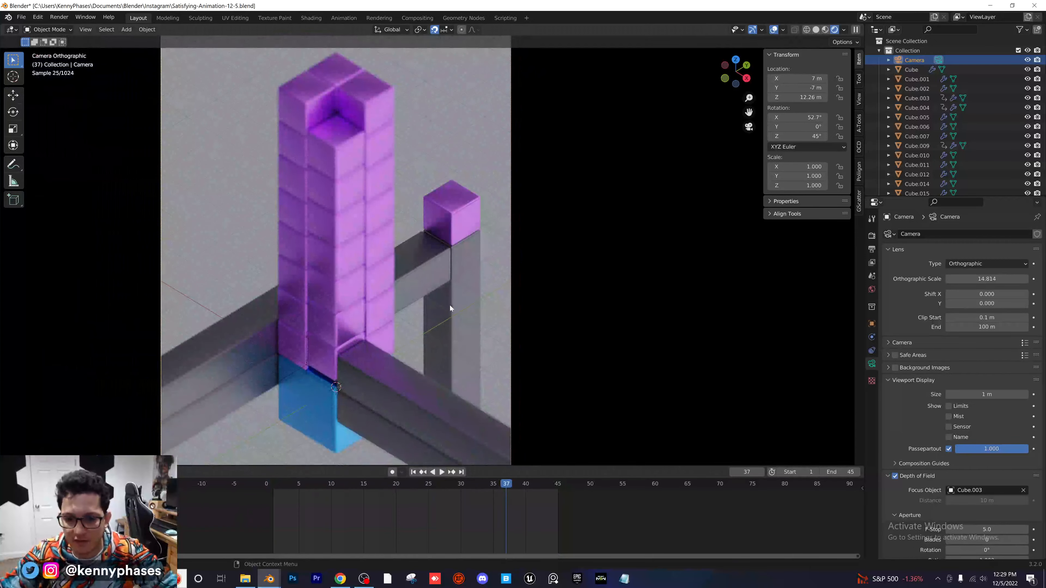
scroll(447, 304, down, 2)
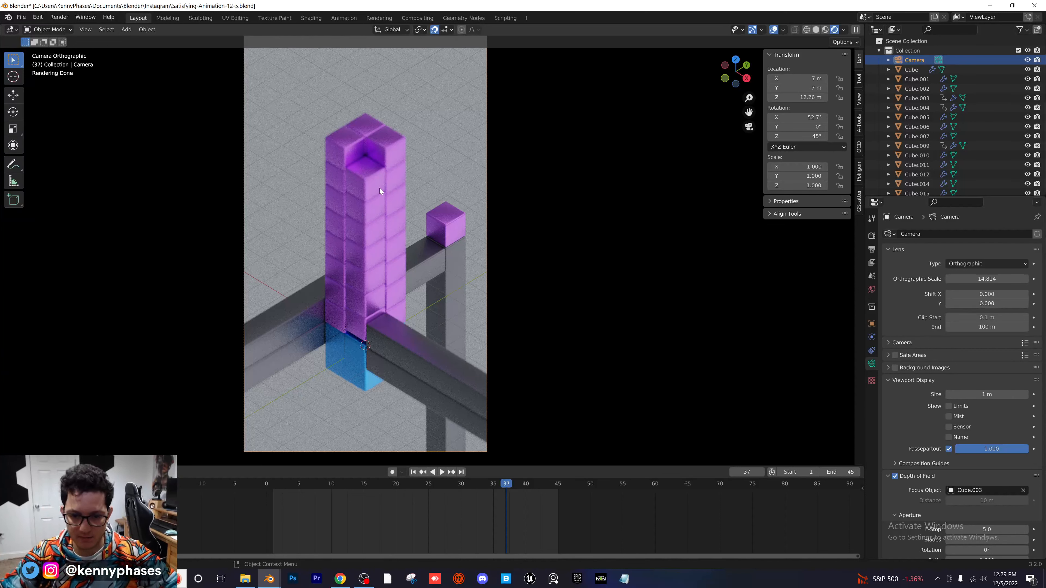
drag(389, 486, 558, 490)
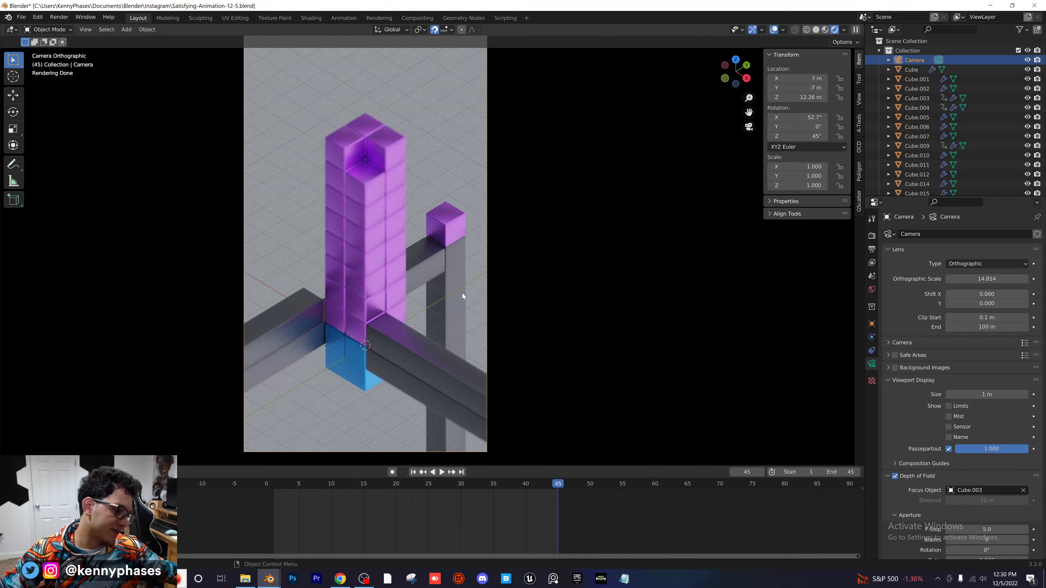
key(space)
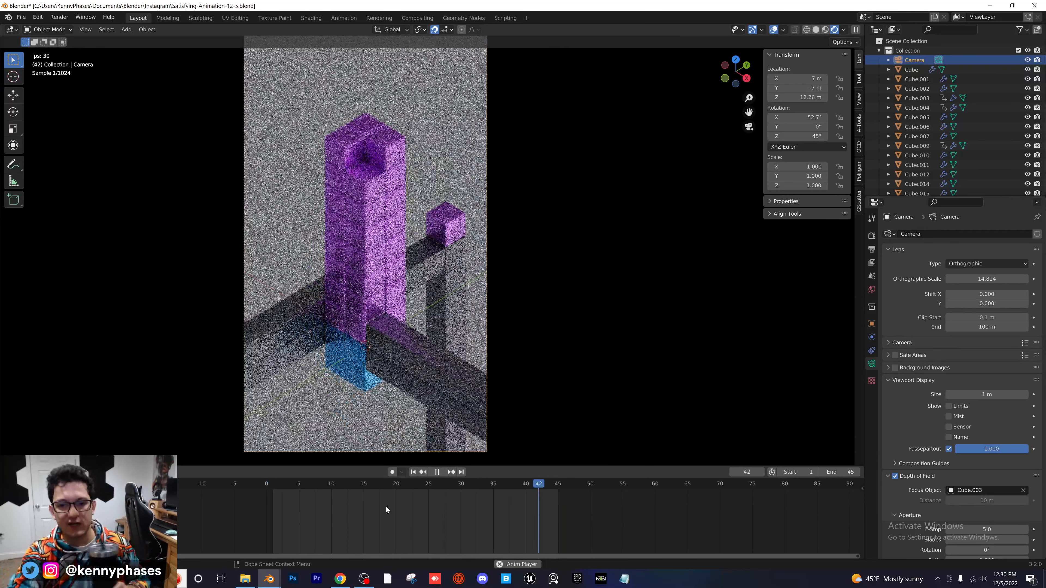
key(space)
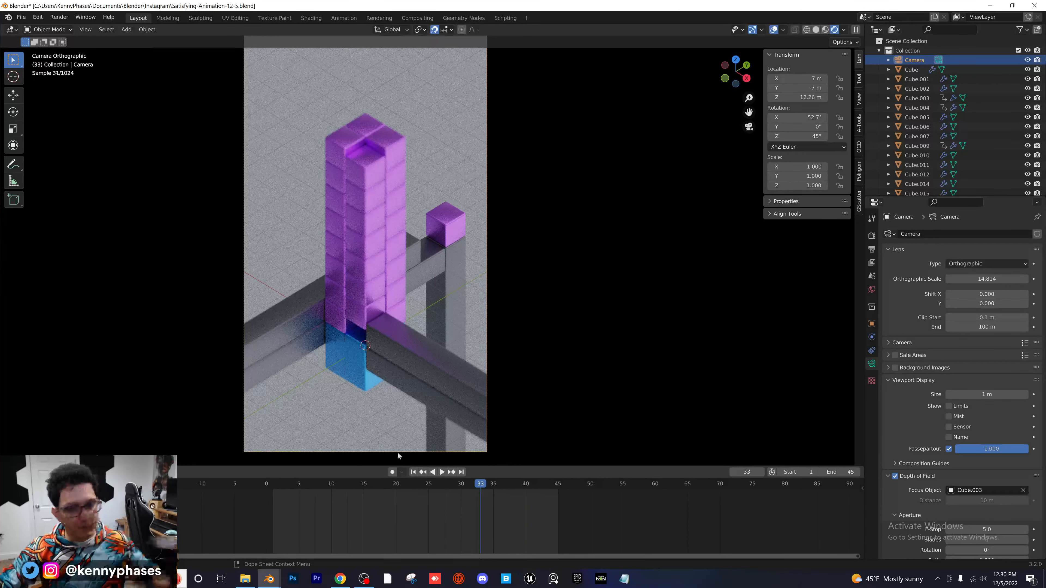
Extend the scene's end frame to 90, fit the full range in the timeline and preview the motion past frame 45
click(873, 249)
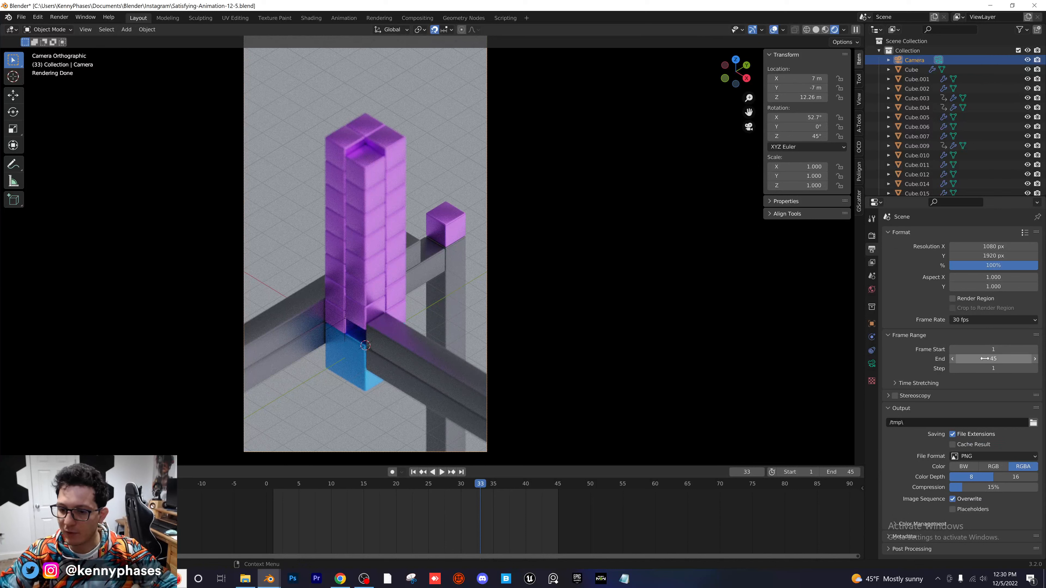
click(985, 359)
text(90)
key(Return)
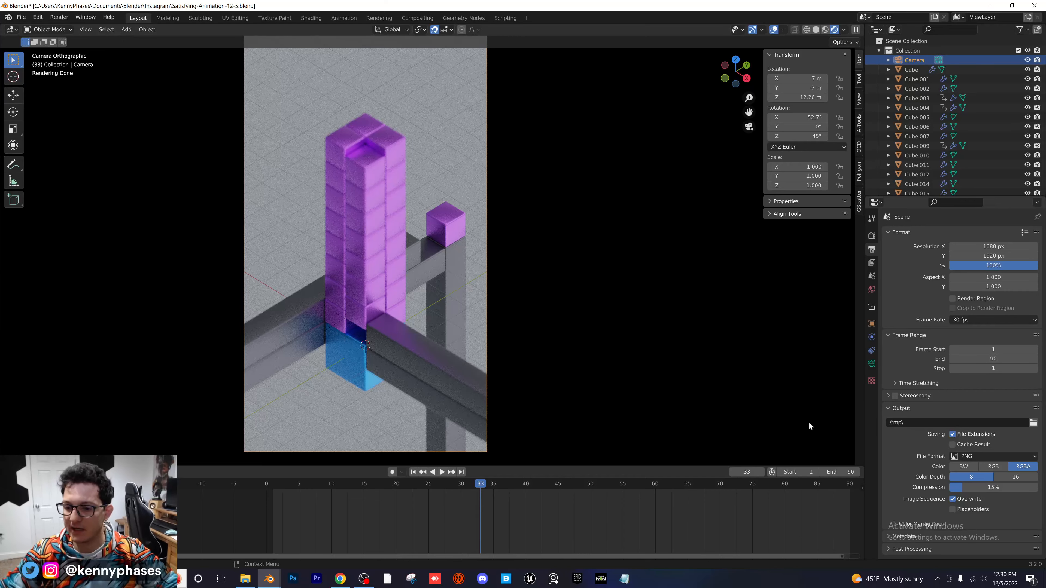
key(Home)
key(space)
drag(460, 485, 512, 489)
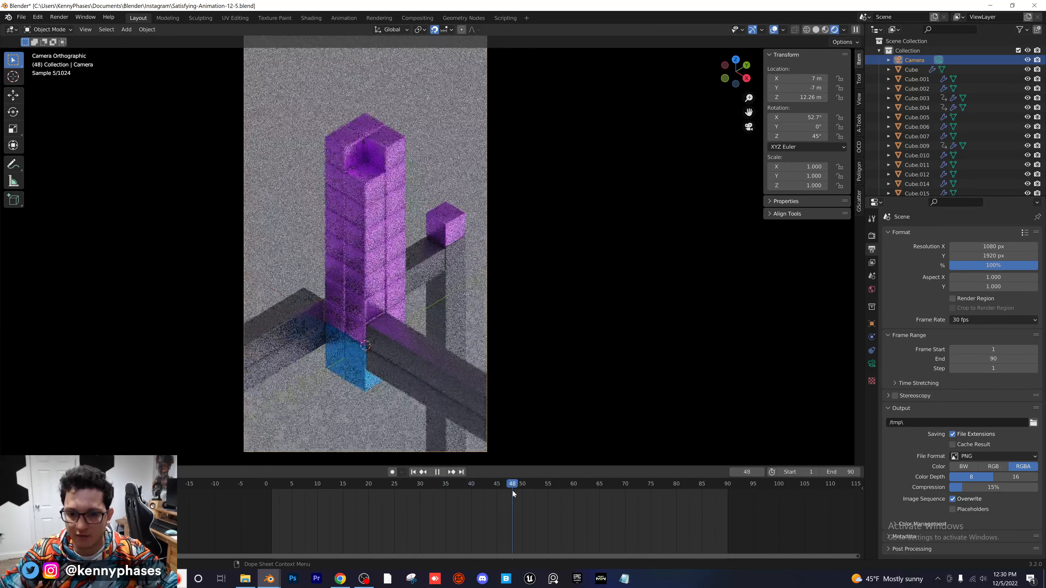
key(space)
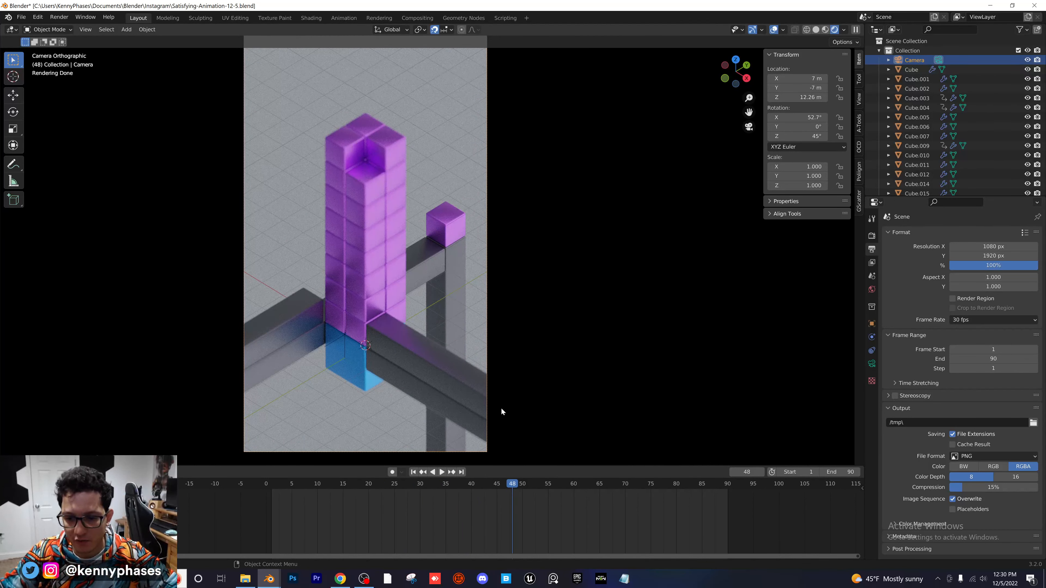
Insert a Location & Rotation keyframe on the upright beam at frame 45
click(467, 315)
drag(511, 488, 498, 488)
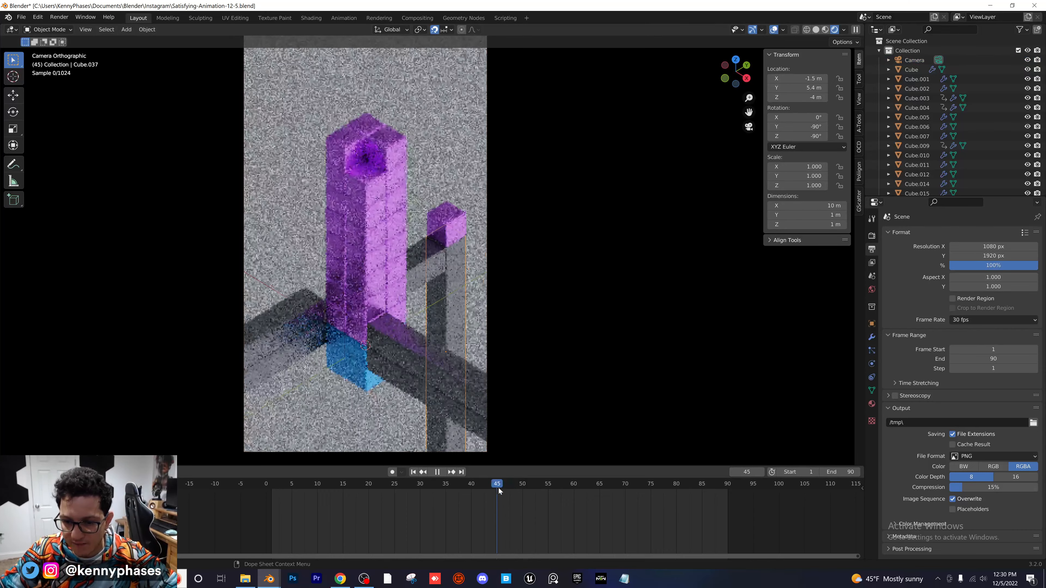
scroll(462, 247, up, 4)
shift+middle_drag(495, 259, 450, 264)
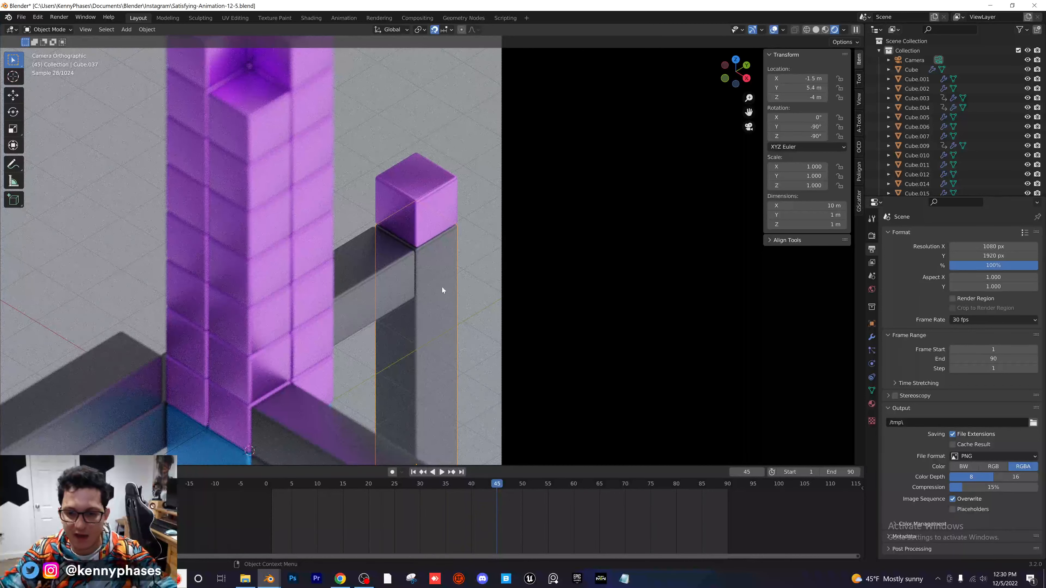
key(i)
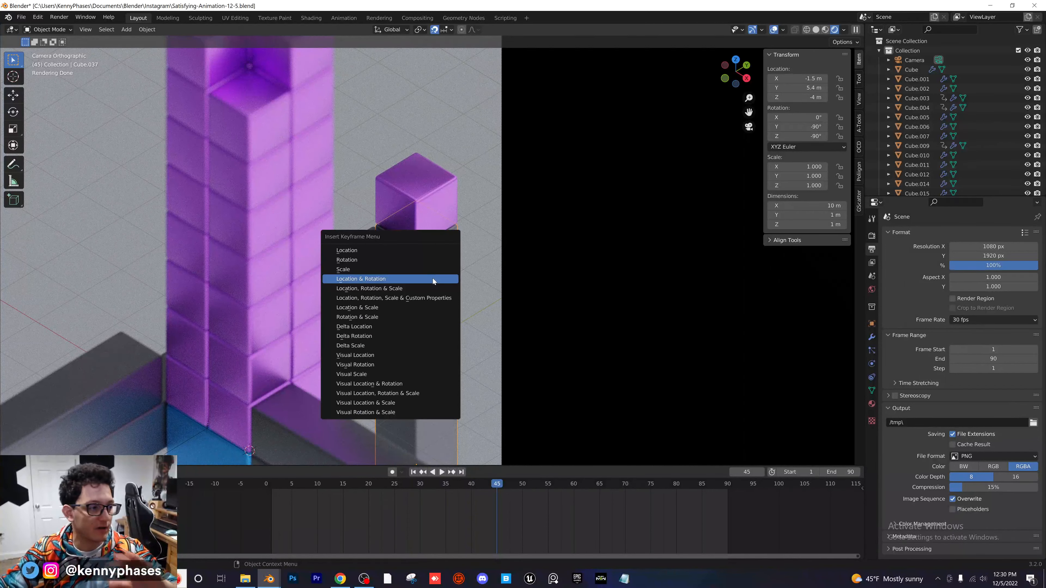
click(432, 278)
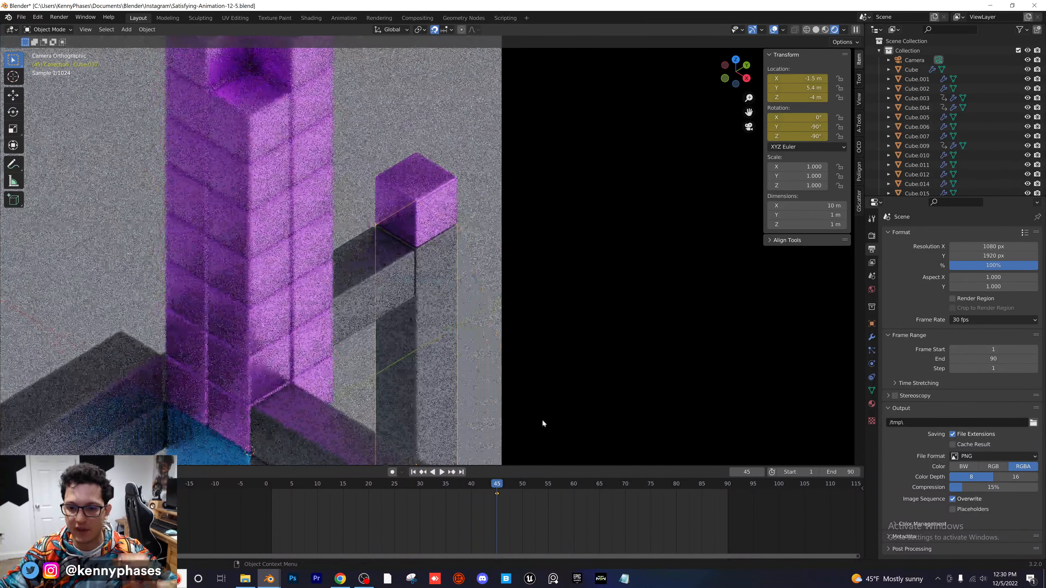
Insert a location and rotation keyframe on the detached purple cube at frame 45
drag(498, 485, 574, 485)
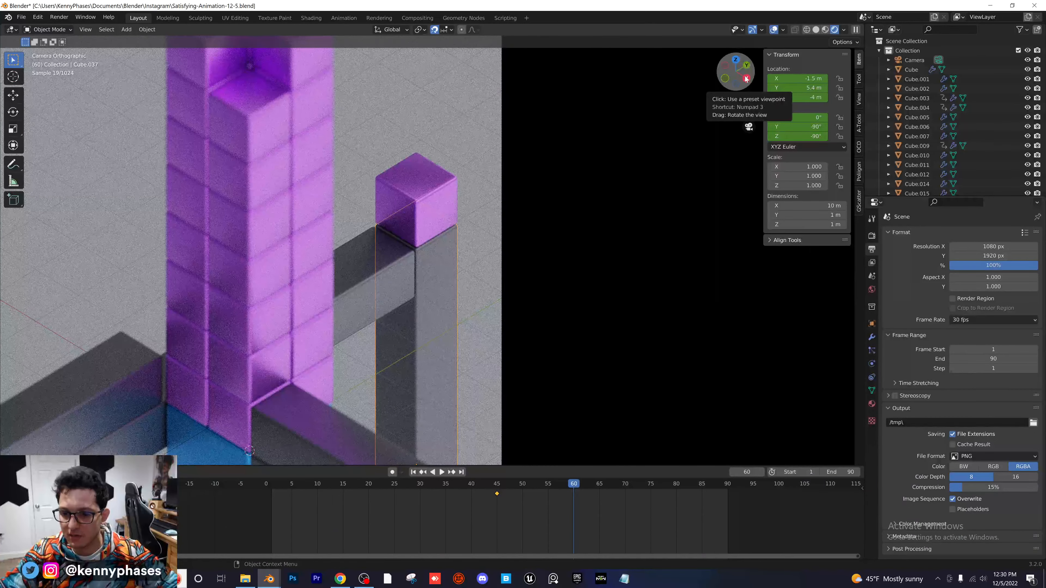
click(417, 198)
click(497, 484)
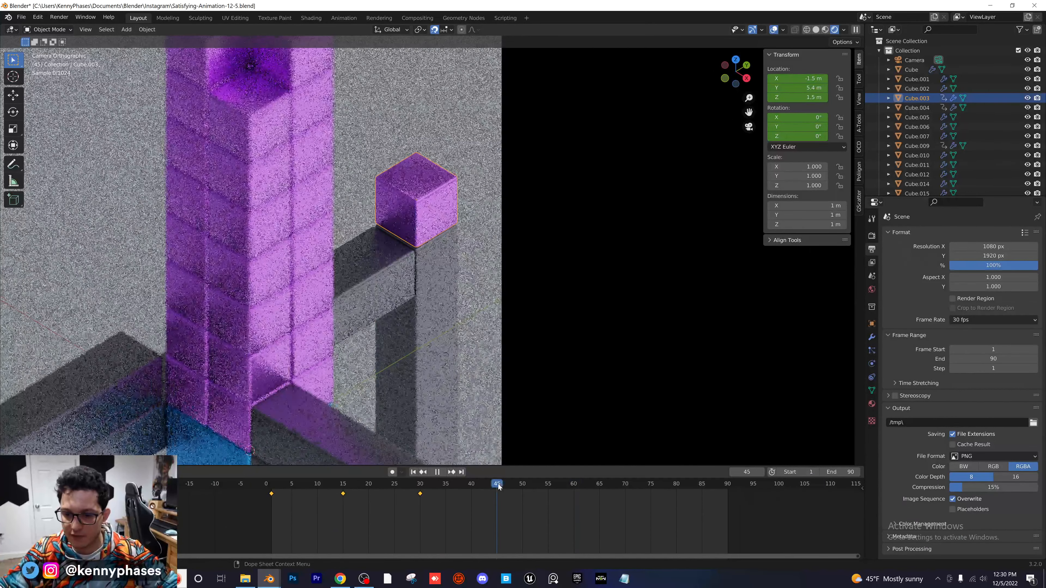
key(i)
click(431, 187)
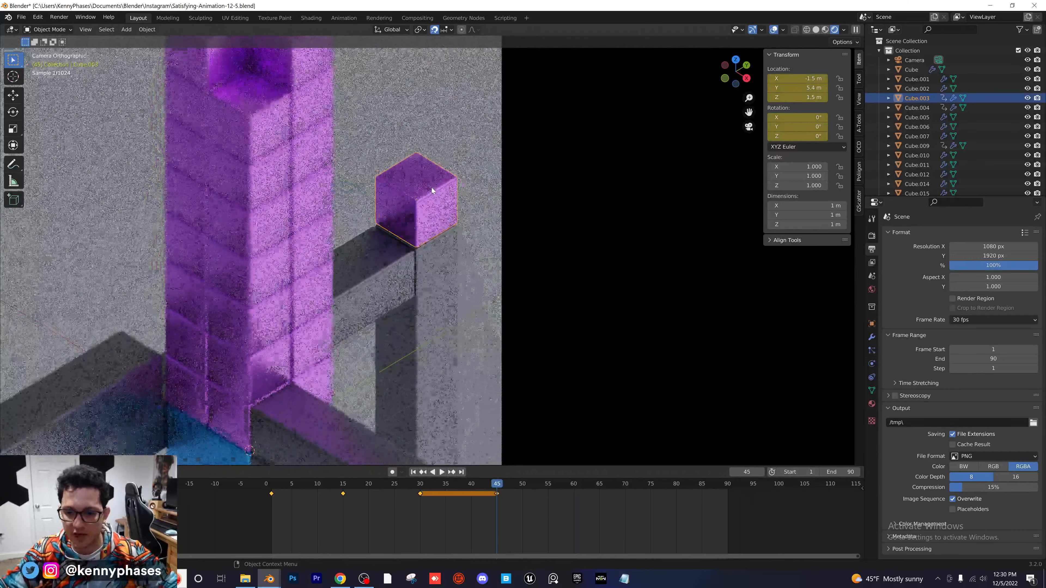
At frame 60, raise the detached purple cube straight up to Z 9.6 m, working from the right orthographic view
drag(498, 485, 572, 491)
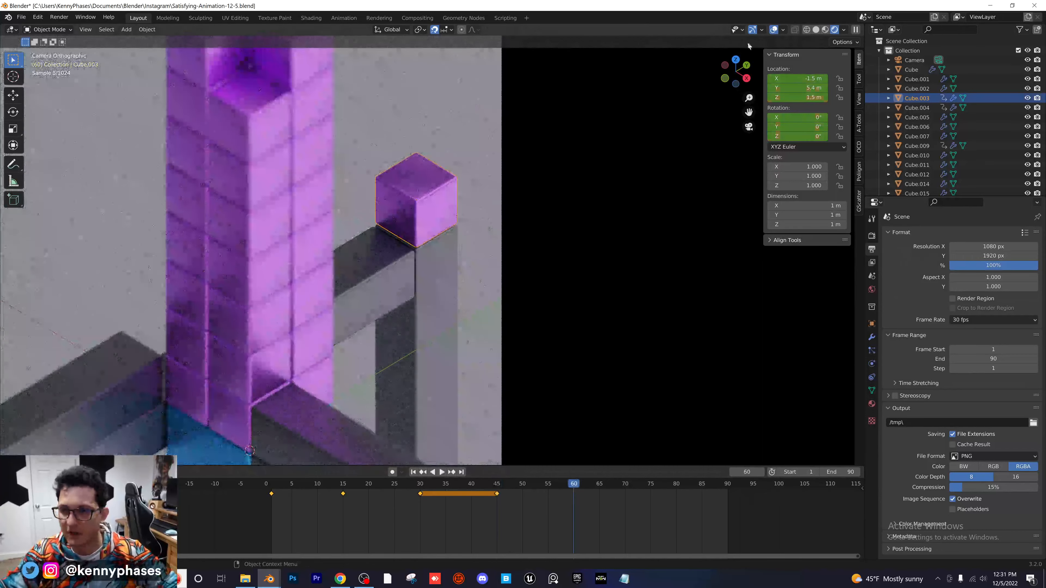
click(746, 78)
scroll(448, 238, up, 7)
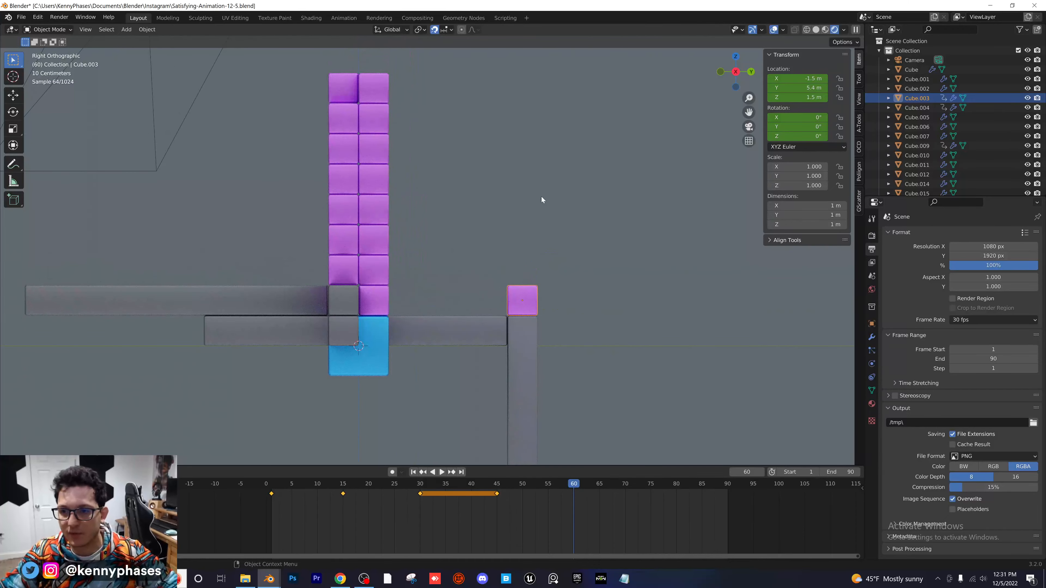
shift+middle_drag(487, 245, 462, 240)
key(g)
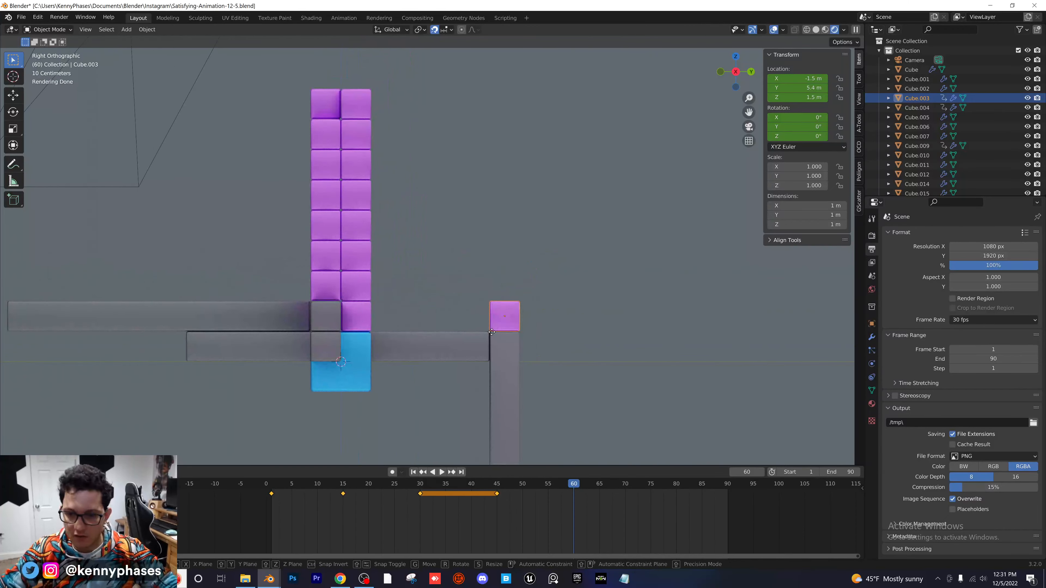
key(z)
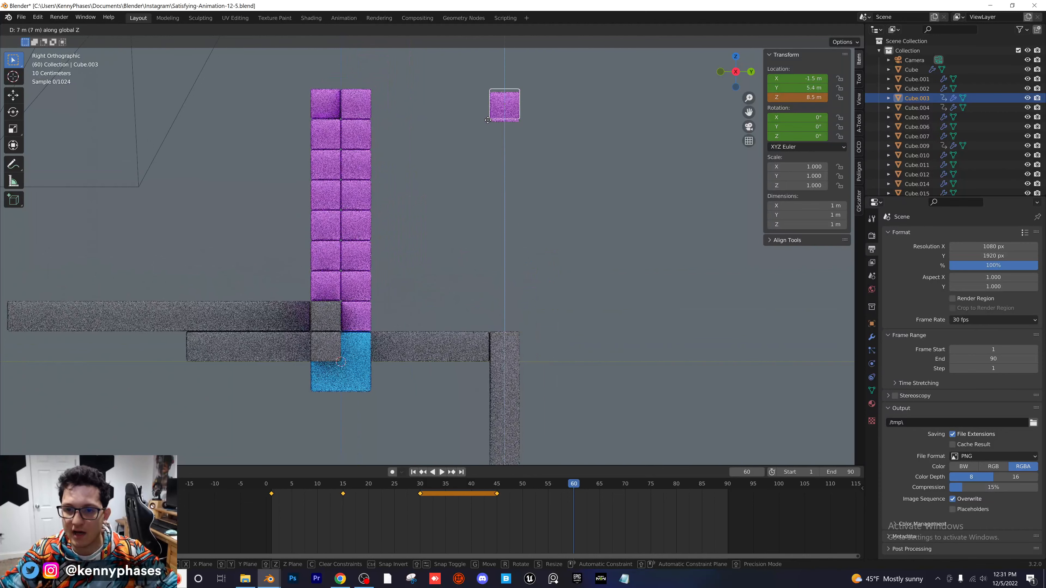
click(488, 87)
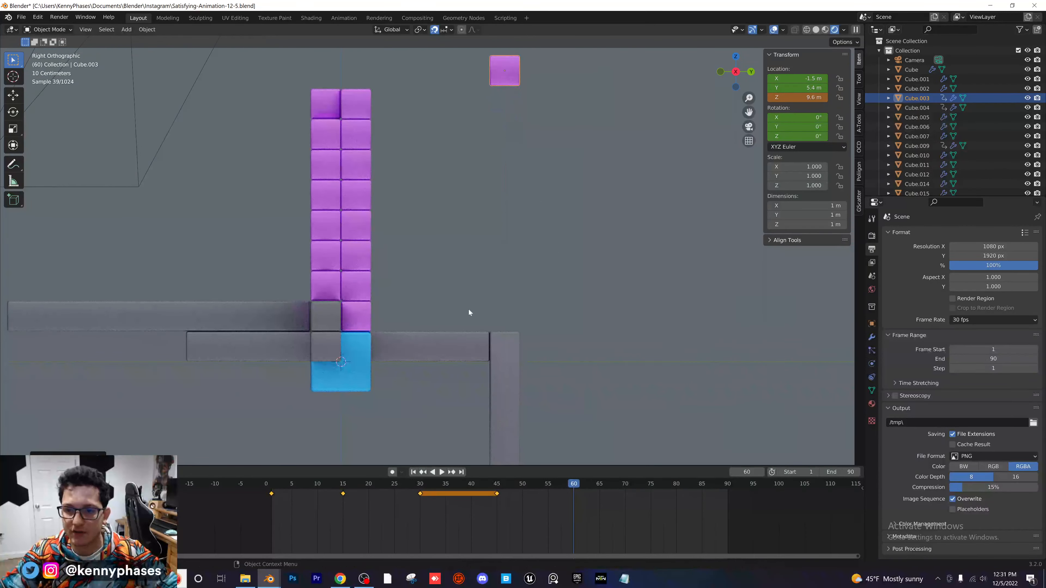
Insert a Location & Rotation keyframe on the raised purple cube at frame 60
key(i)
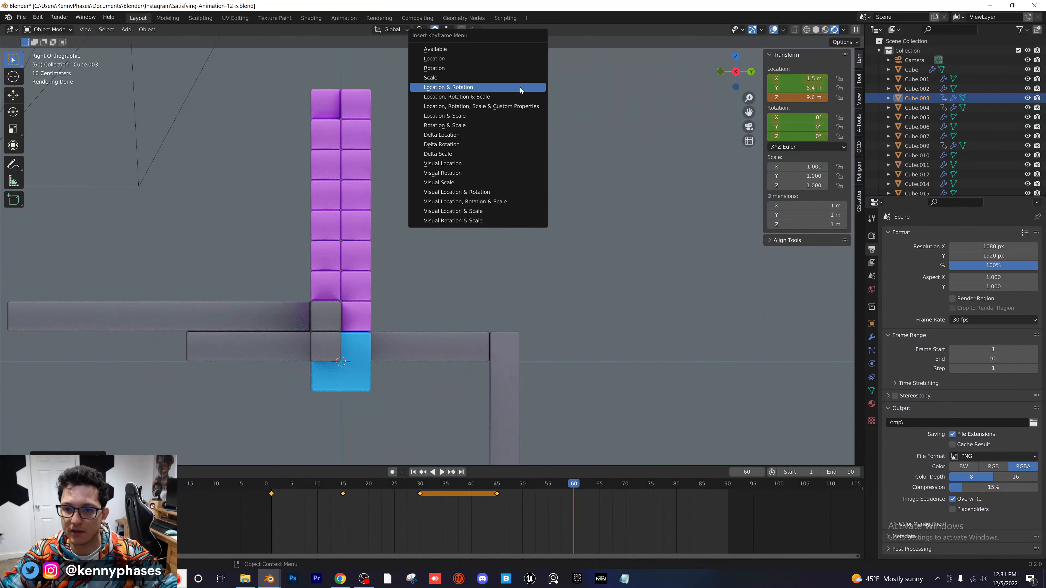
click(519, 86)
At frame 60, raise the upright beam to Z 4.1 m so it meets the purple cube's underside, and keyframe its location and rotation
click(506, 402)
key(g)
key(z)
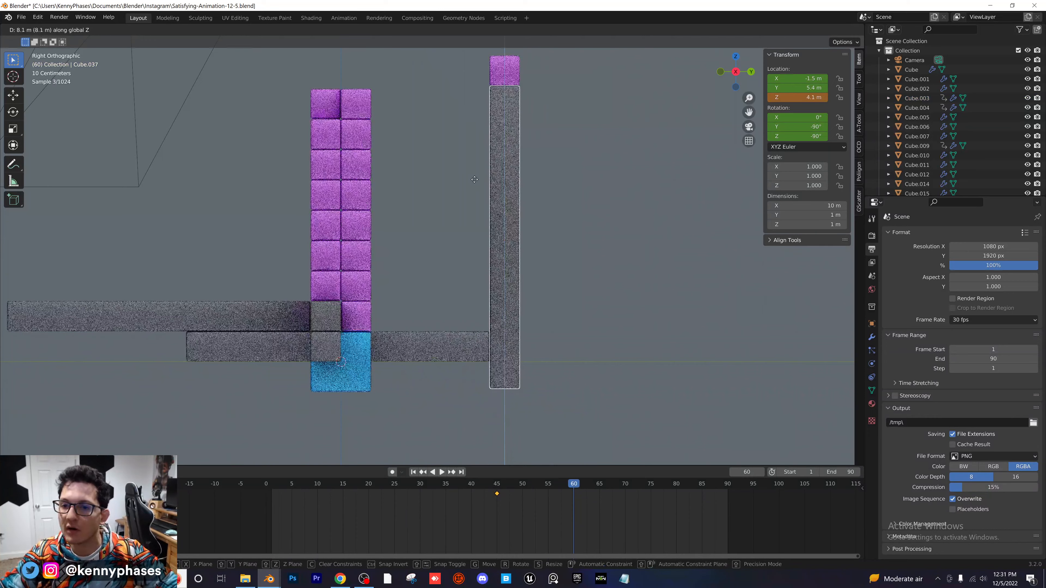
click(498, 182)
key(i)
click(498, 182)
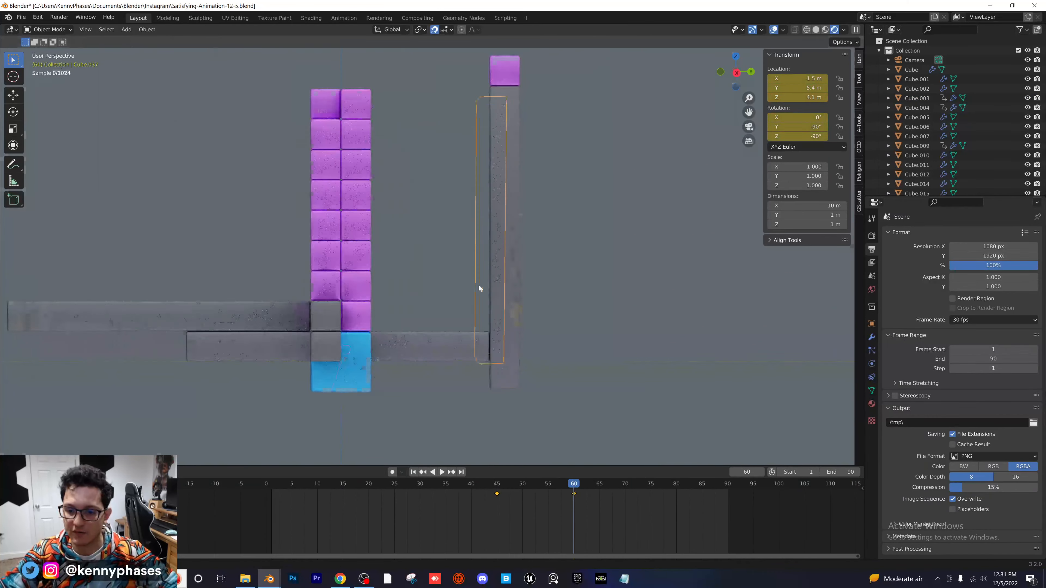
Preview the beam lifting the cube from an orbited view and through the camera, ending on frame 60
middle_drag(479, 286, 479, 349)
scroll(515, 344, up, 1)
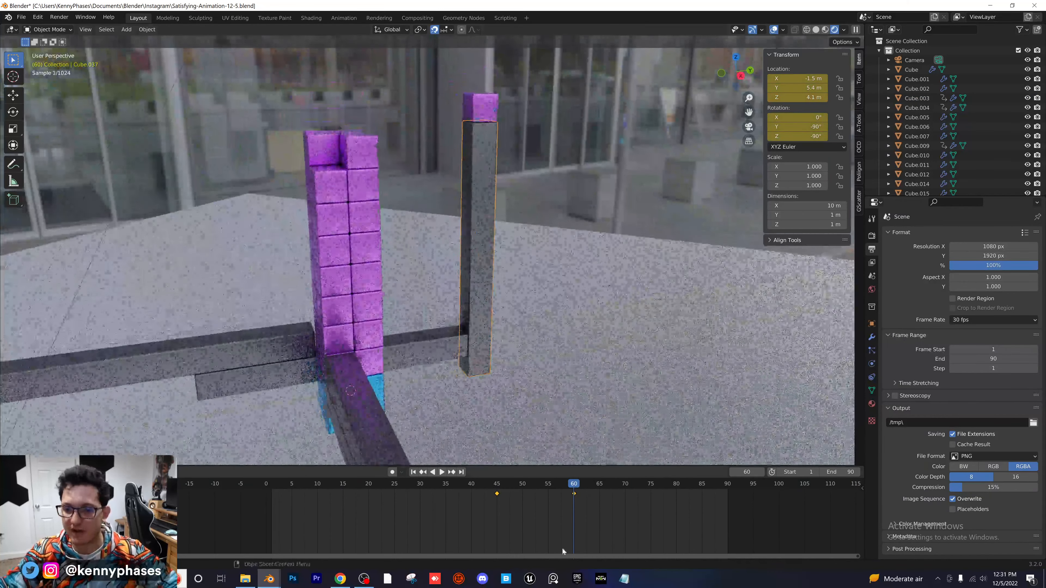
drag(572, 486, 529, 482)
drag(579, 484, 273, 495)
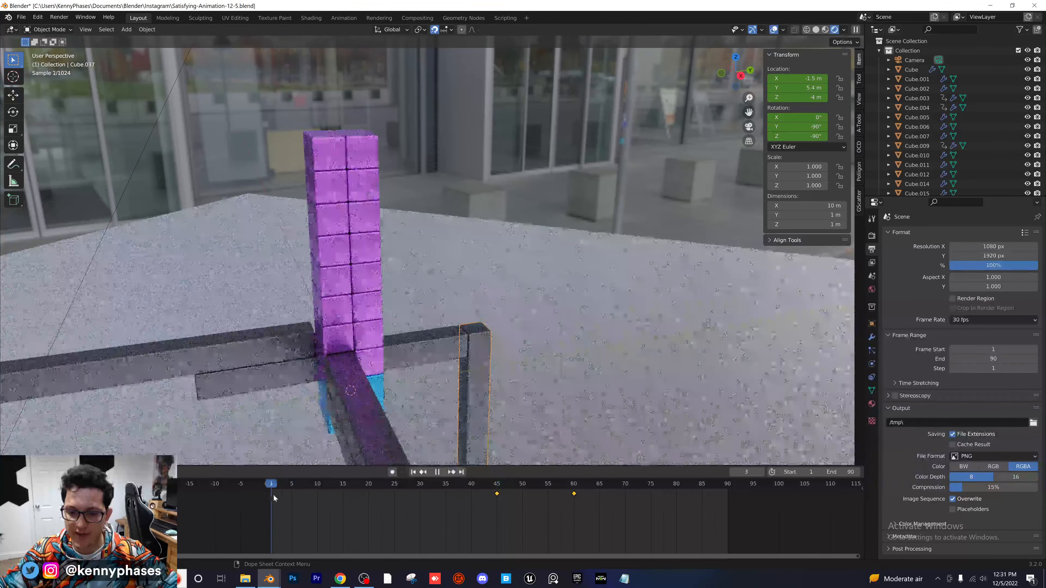
key(KP_0)
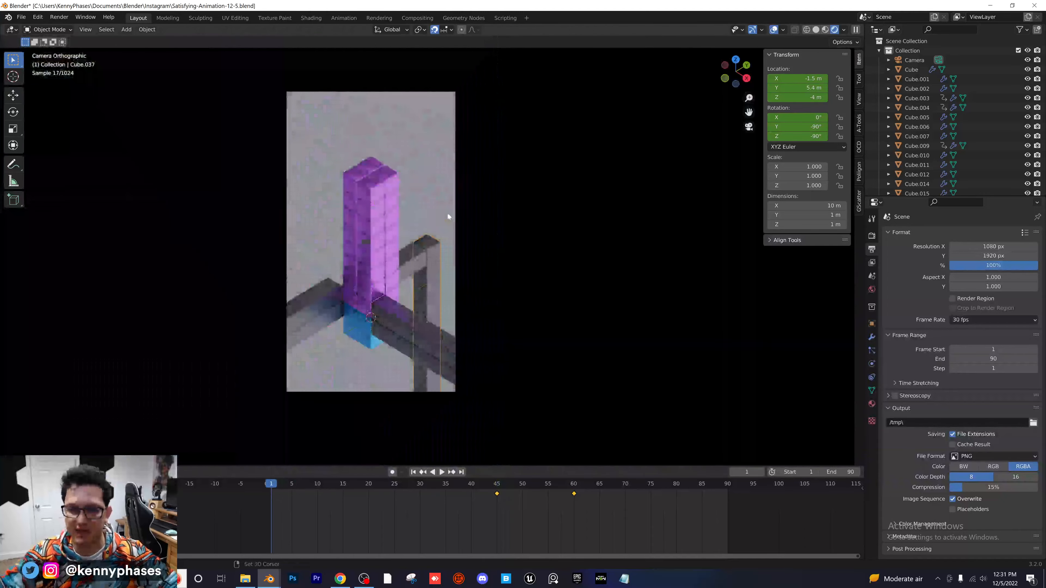
key(Home)
key(space)
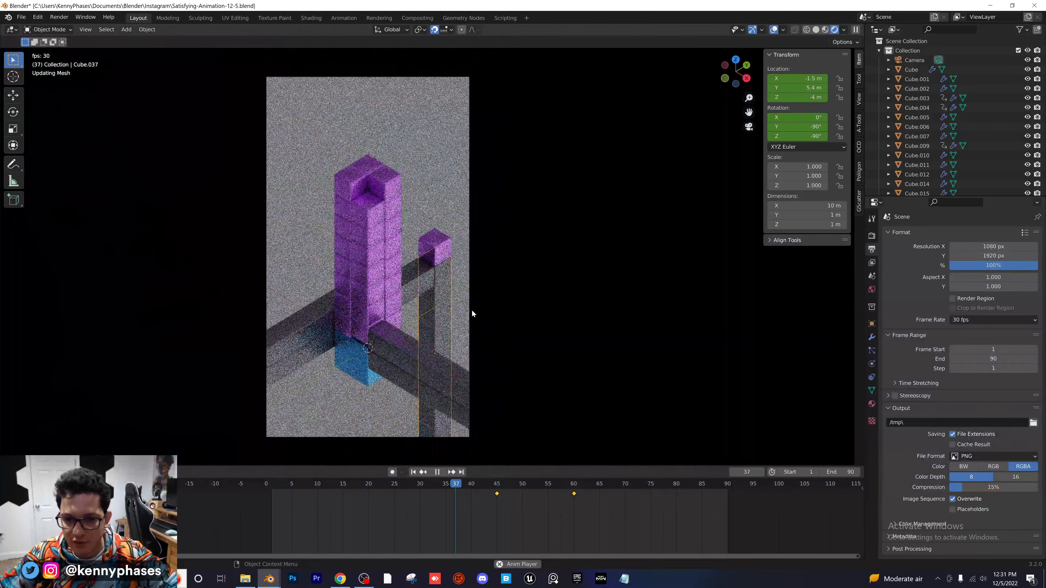
key(space)
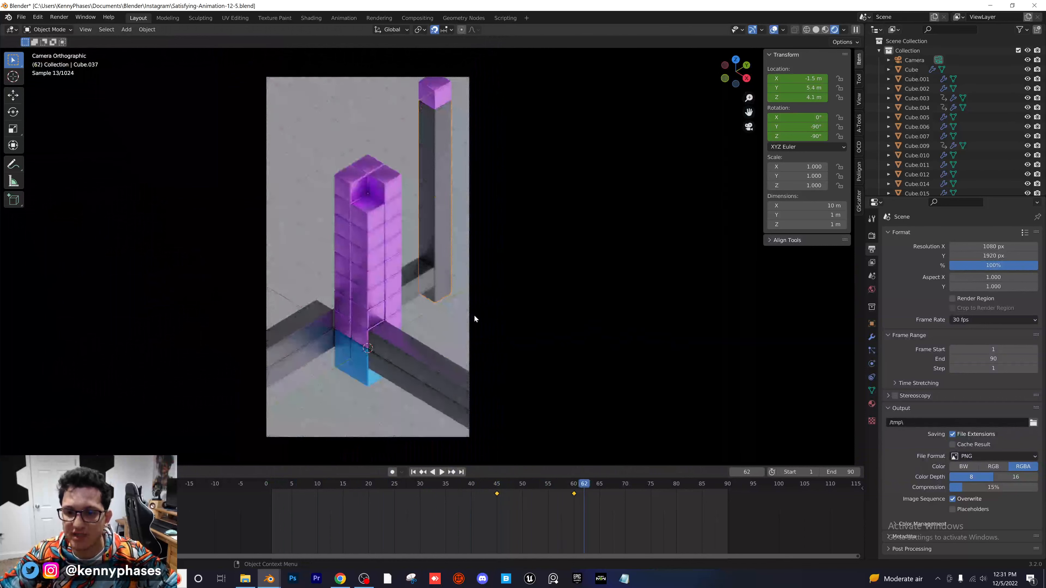
key(space)
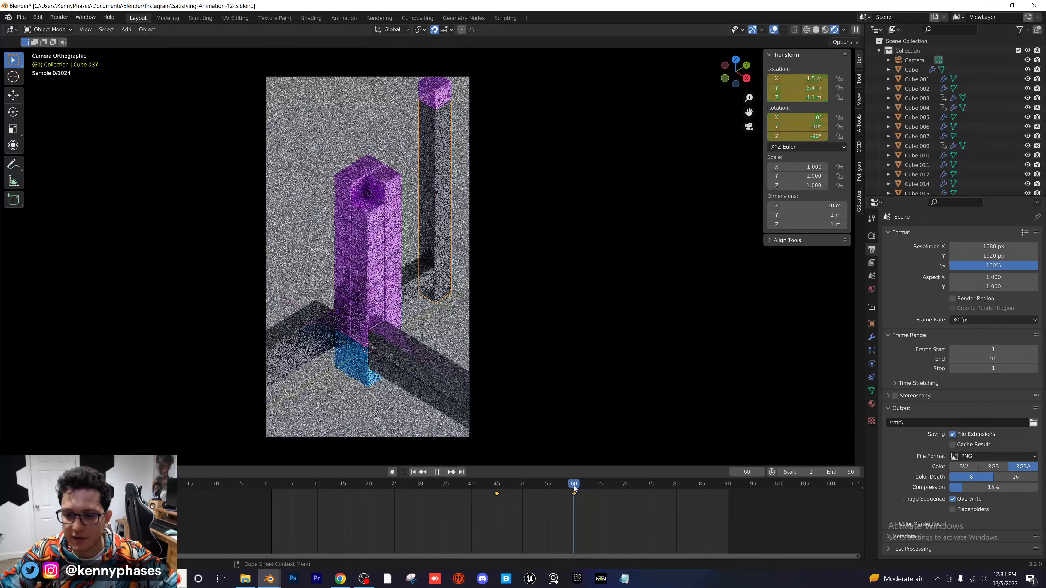
key(space)
Set the camera's orthographic scale to 15.314 and its Z location to 12.95 m to fit the raised cube in frame
shift+middle_drag(506, 185, 526, 201)
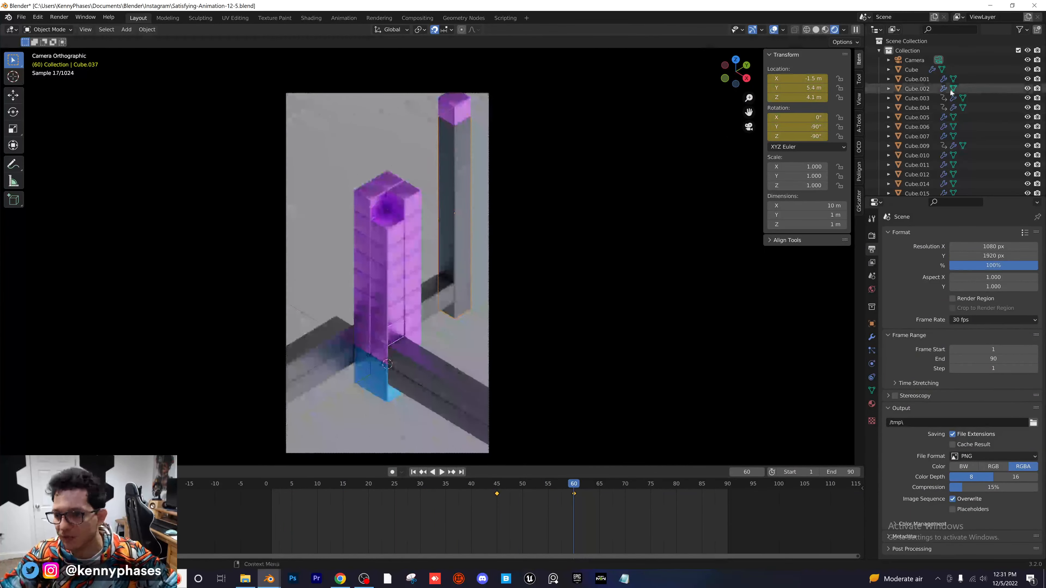
click(914, 60)
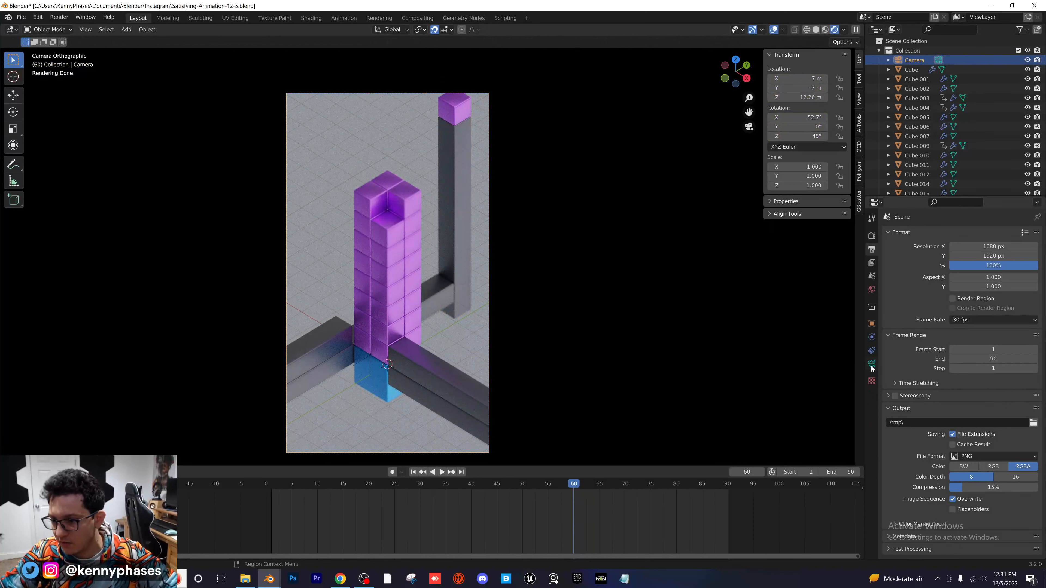
click(872, 364)
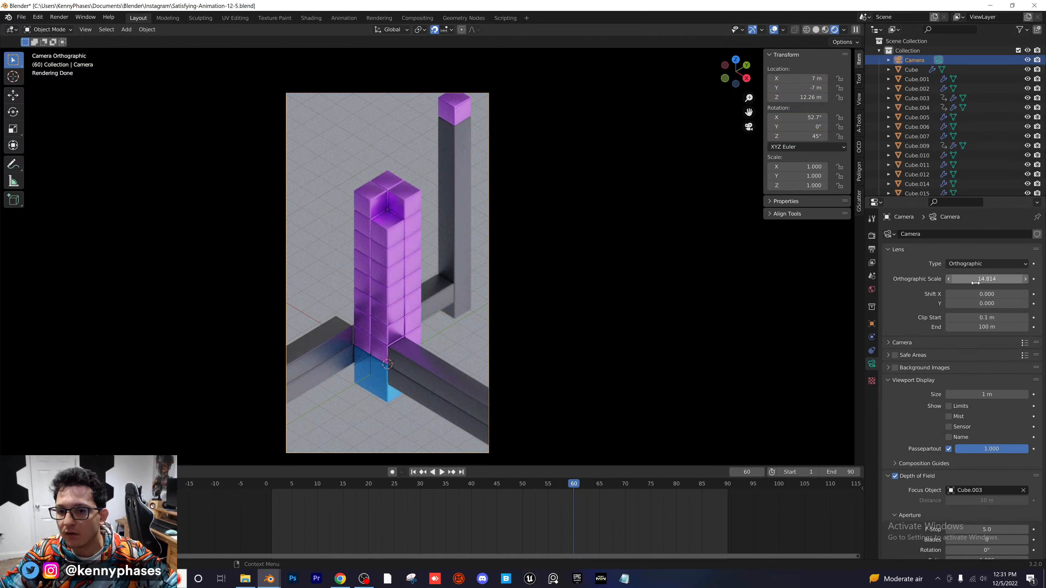
mouse_move(973, 279)
mouse_down()
mouse_move(996, 279)
mouse_move(980, 279)
mouse_up()
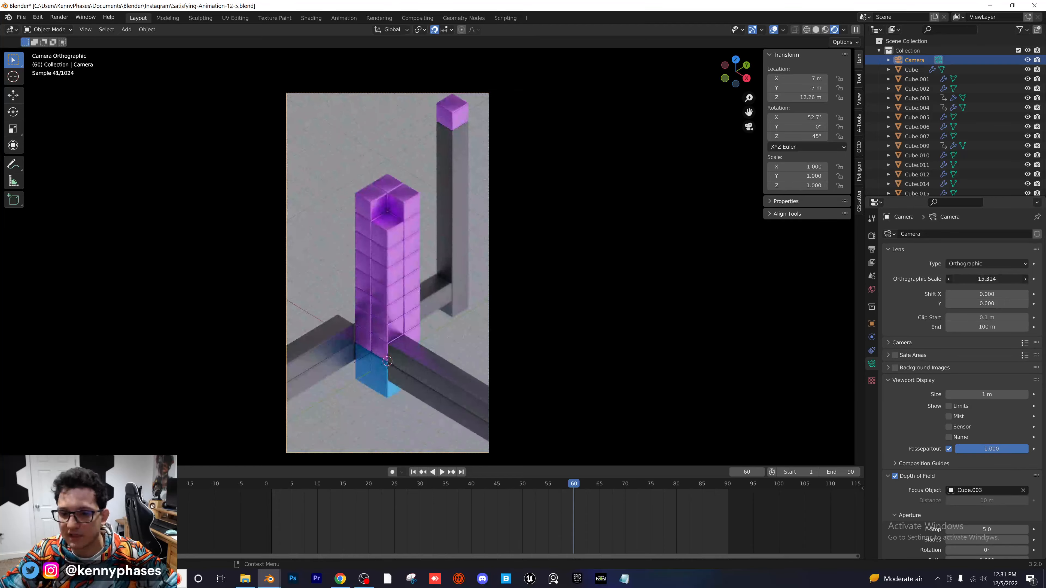
drag(799, 97, 814, 97)
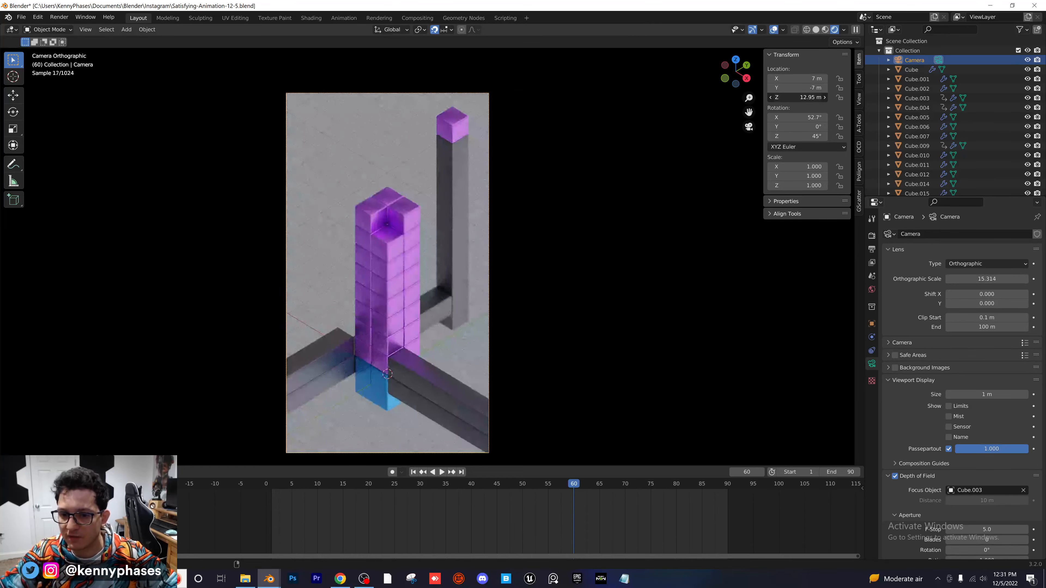
Check the reframed camera shot by scrubbing through the lift to frame 60, and save the file
key(Home)
key(space)
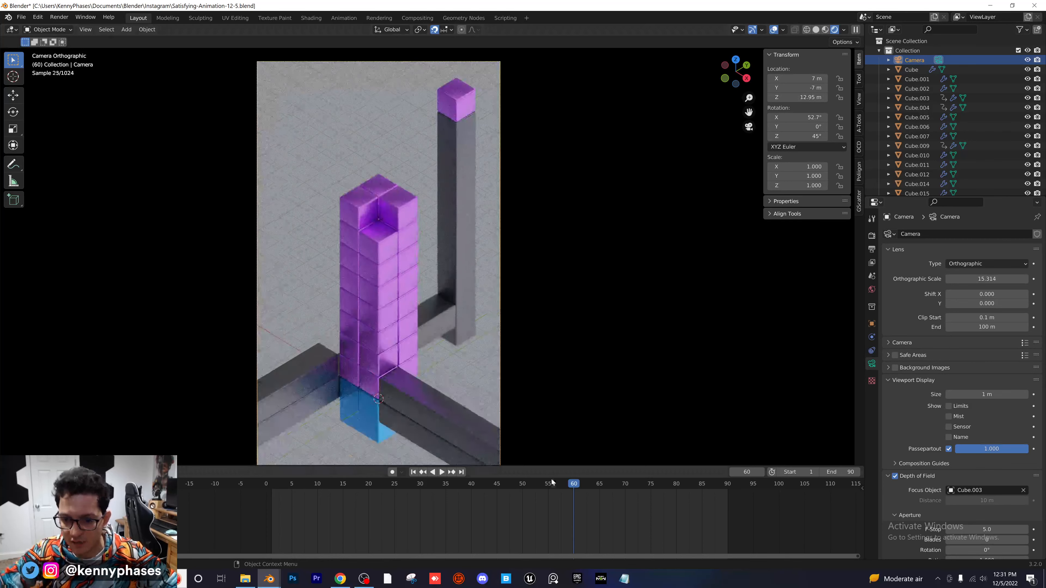
click(512, 484)
drag(512, 489, 351, 475)
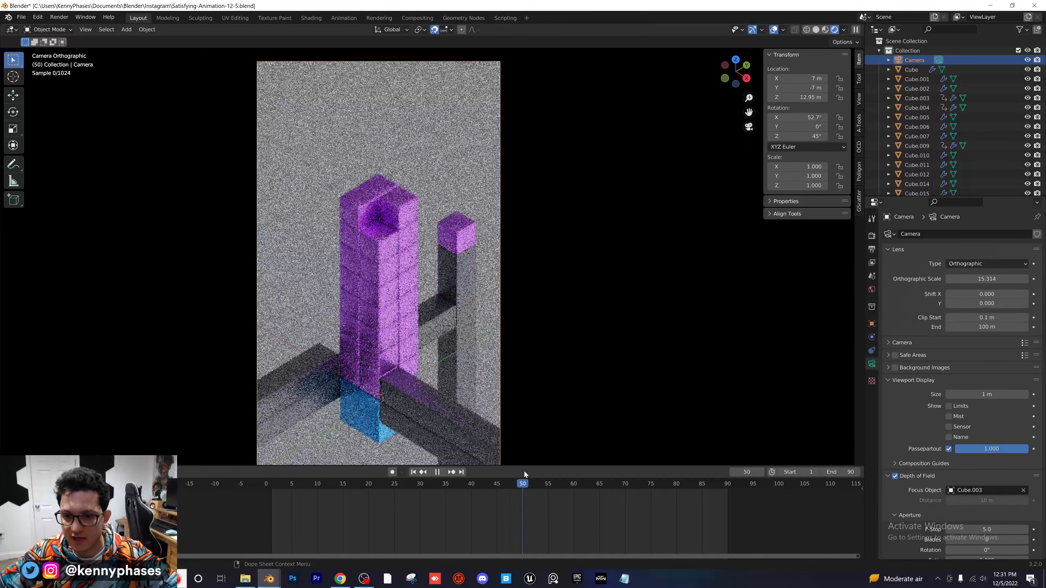
drag(479, 472, 575, 461)
key(space)
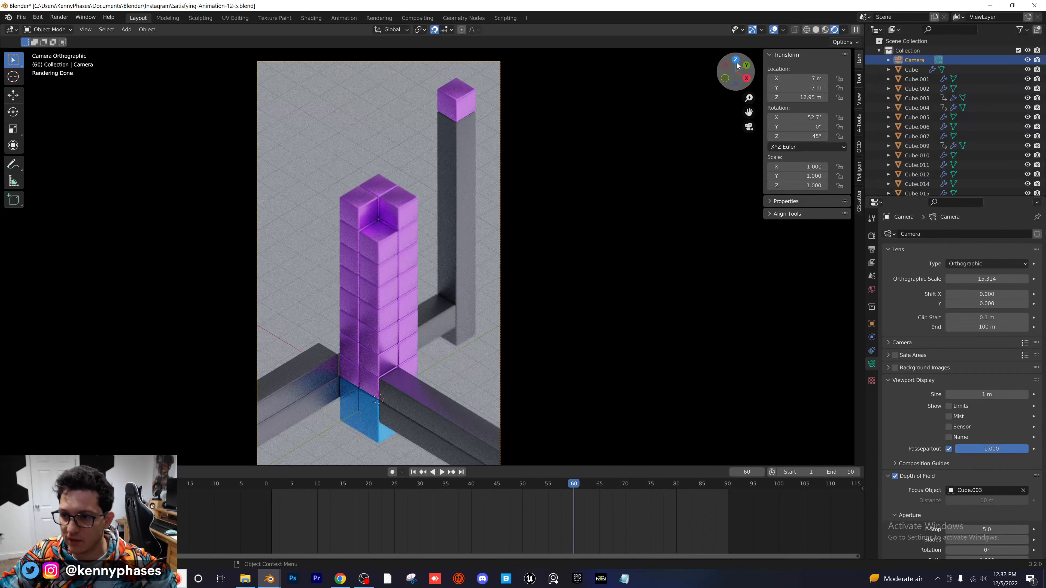
key(ctrl+s)
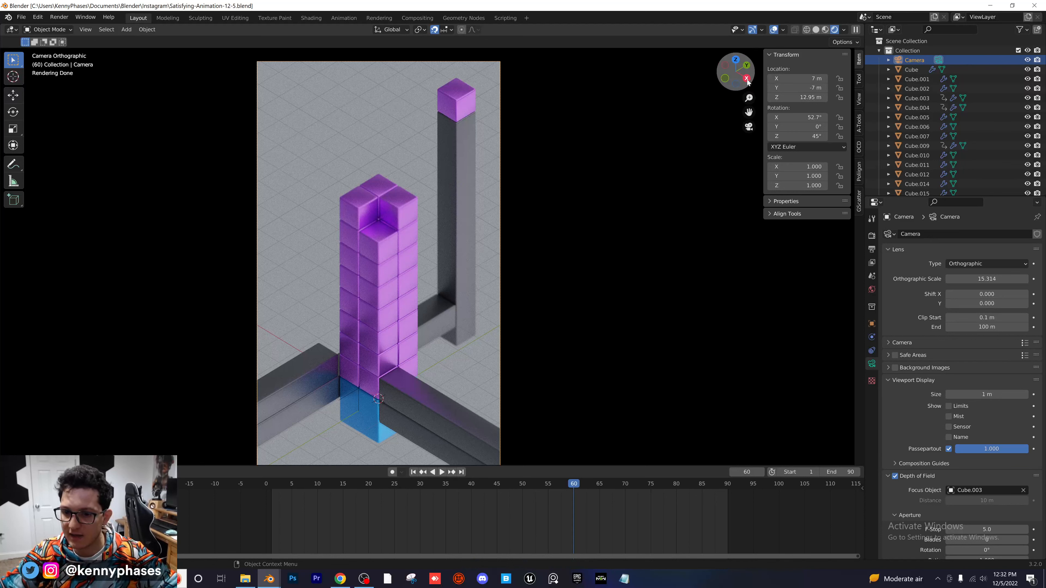
Duplicate the lower beam that runs along X and place the copy at X -7 m, Z 9.6 m, level with the raised cube
click(401, 430)
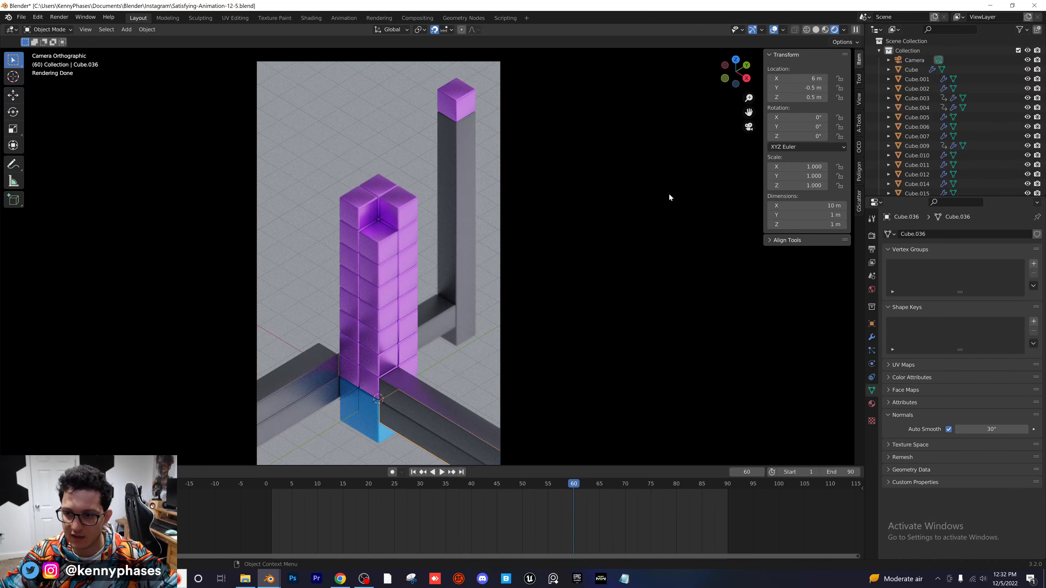
click(722, 79)
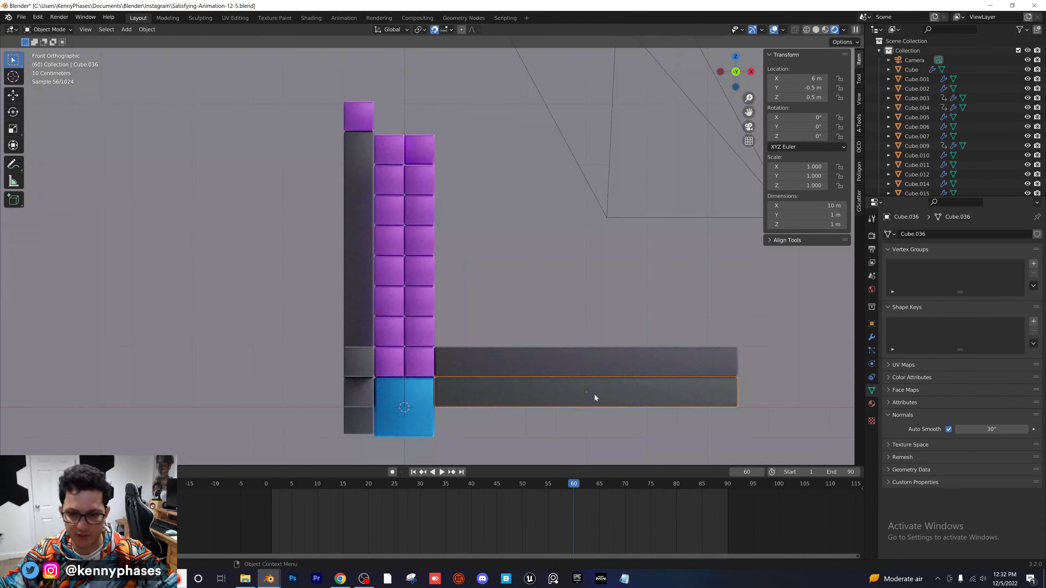
key(shift+d)
click(210, 119)
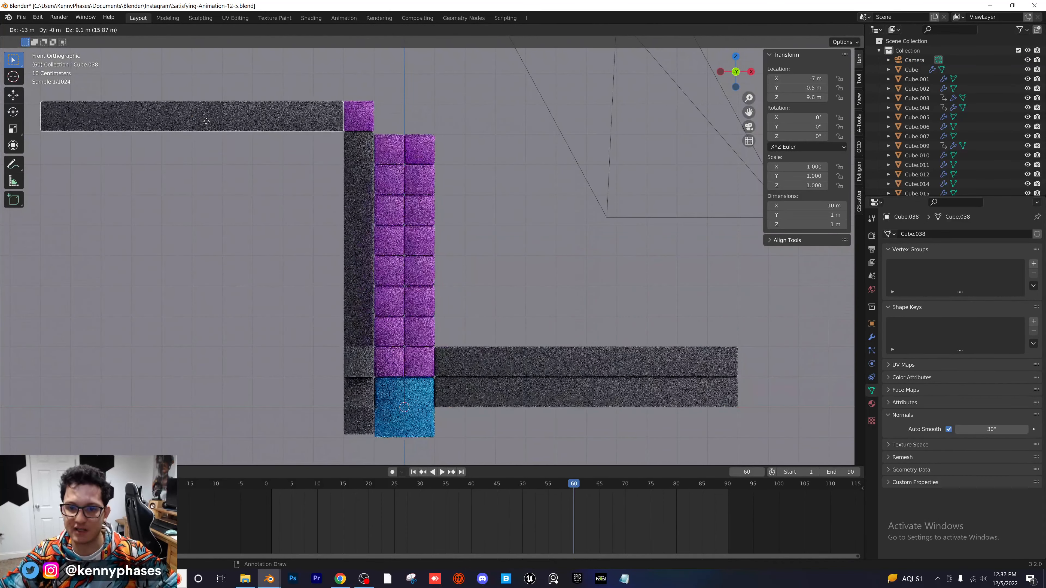
Duplicate the new high beam directly below itself at Z 8.6 m and set the copy's Z rotation to -90°
click(736, 56)
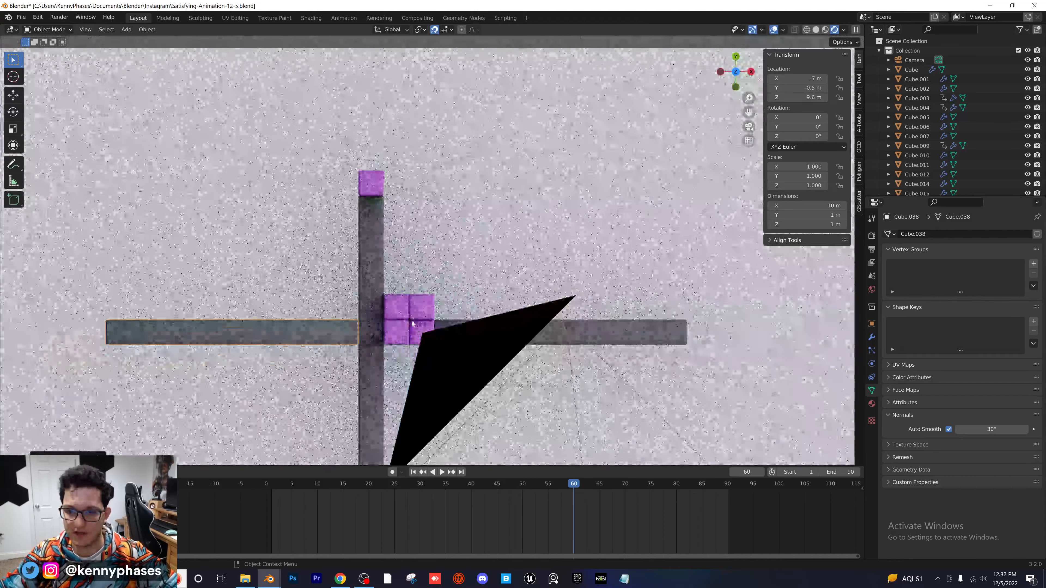
middle_drag(413, 324, 473, 238)
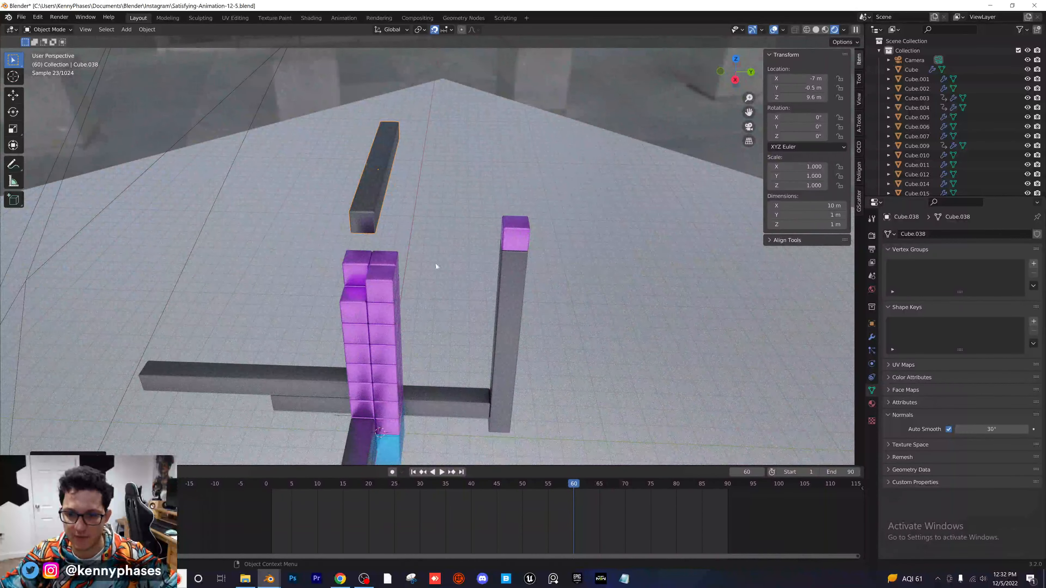
middle_drag(436, 266, 552, 206)
click(729, 79)
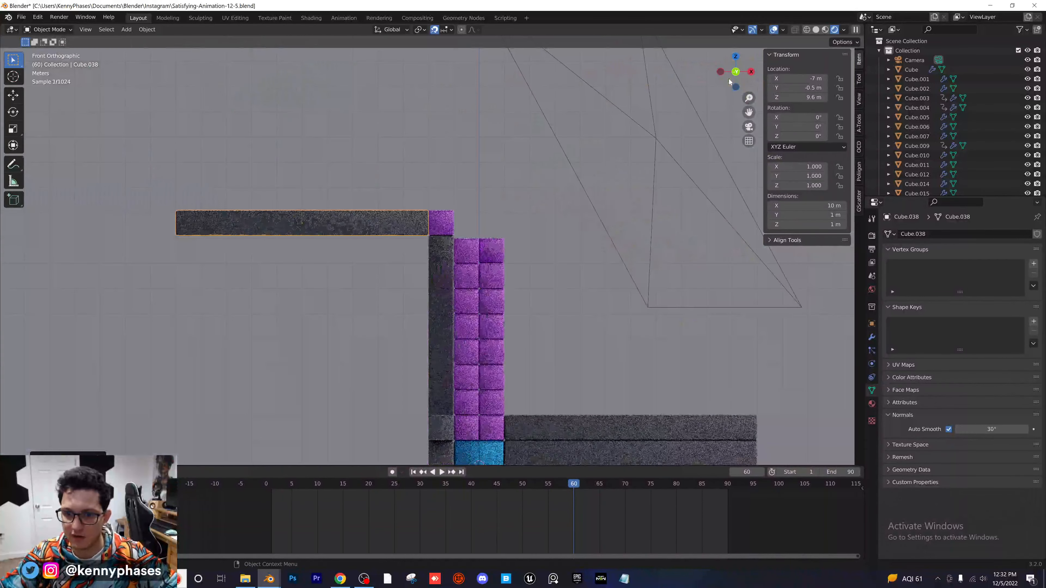
key(shift+d)
click(440, 215)
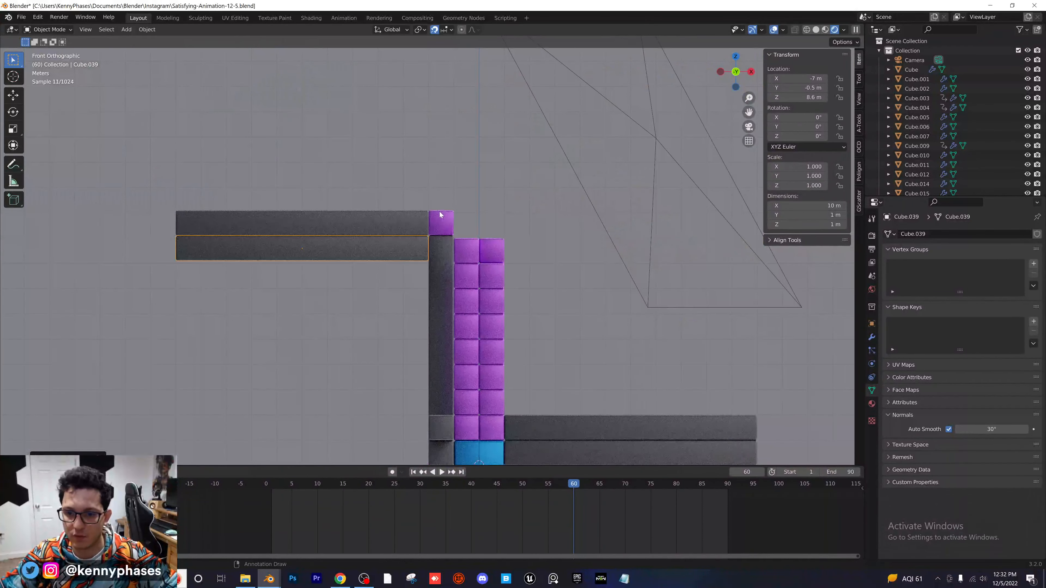
middle_drag(498, 215, 577, 231)
drag(807, 136, 758, 136)
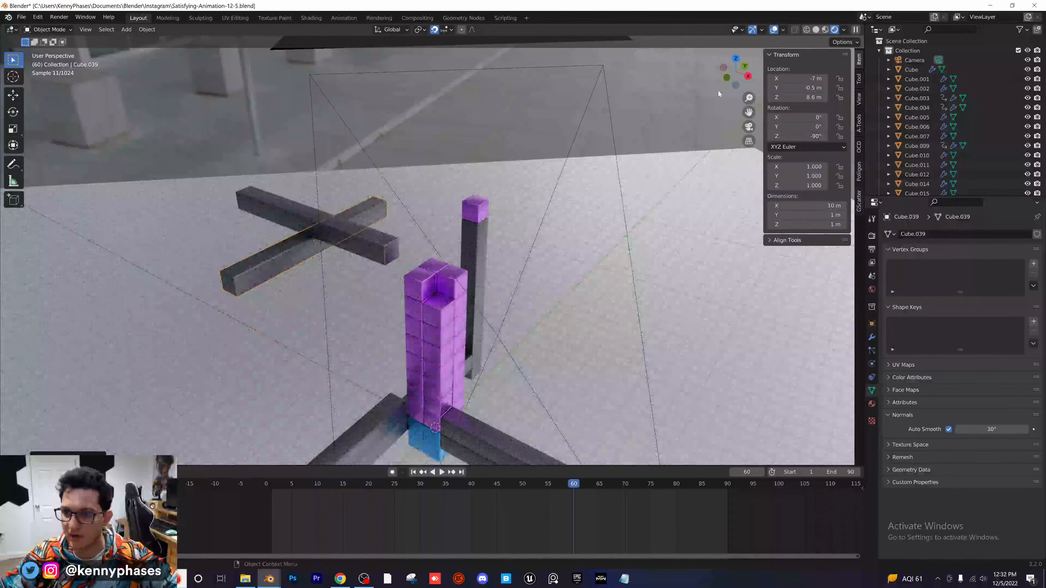
Move the rotated beam along X to -1.5 m in the front view, lining it up with the upright beam
click(727, 78)
key(g)
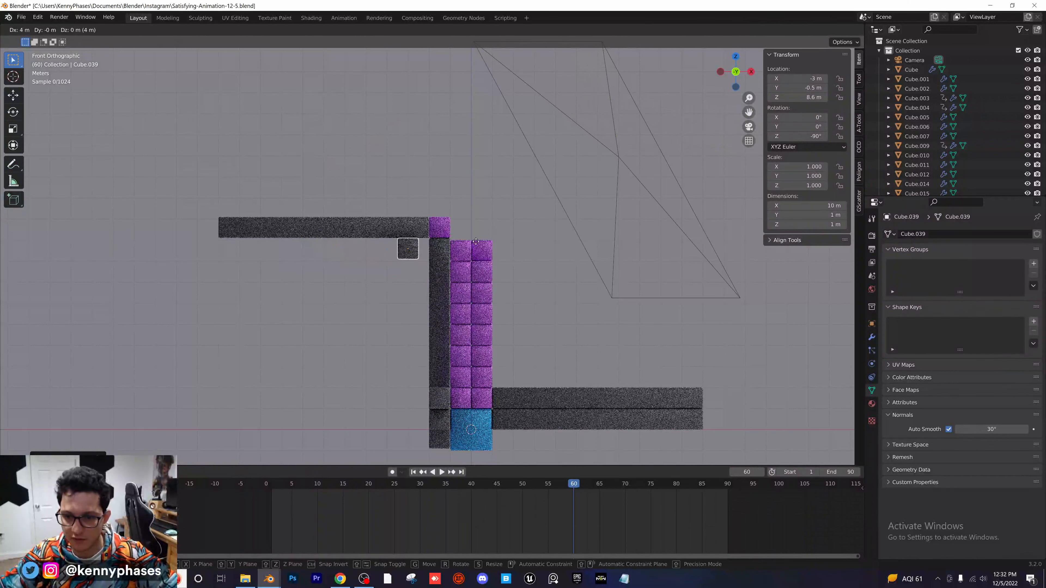
click(484, 241)
key(g)
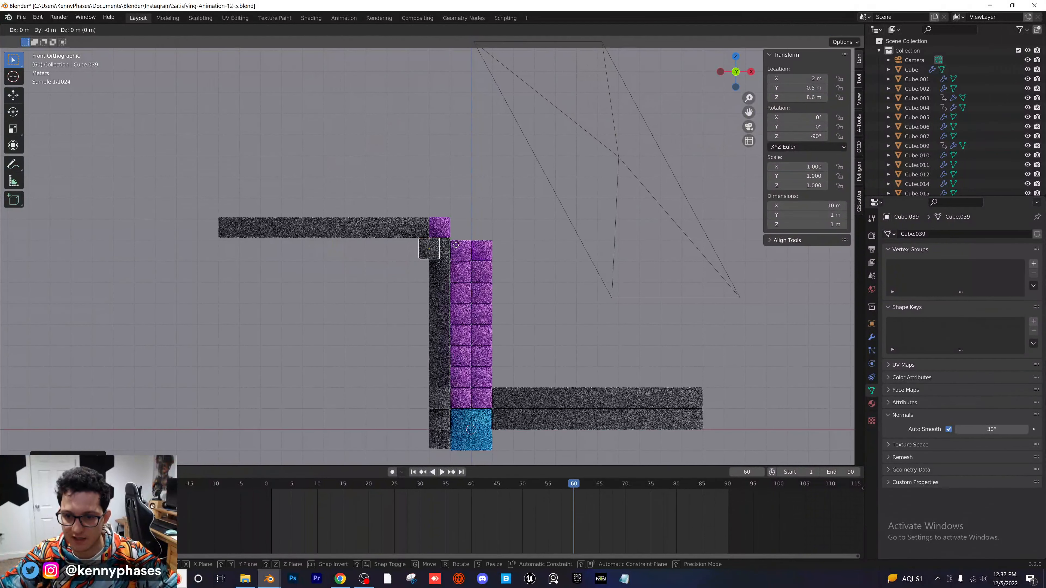
click(455, 250)
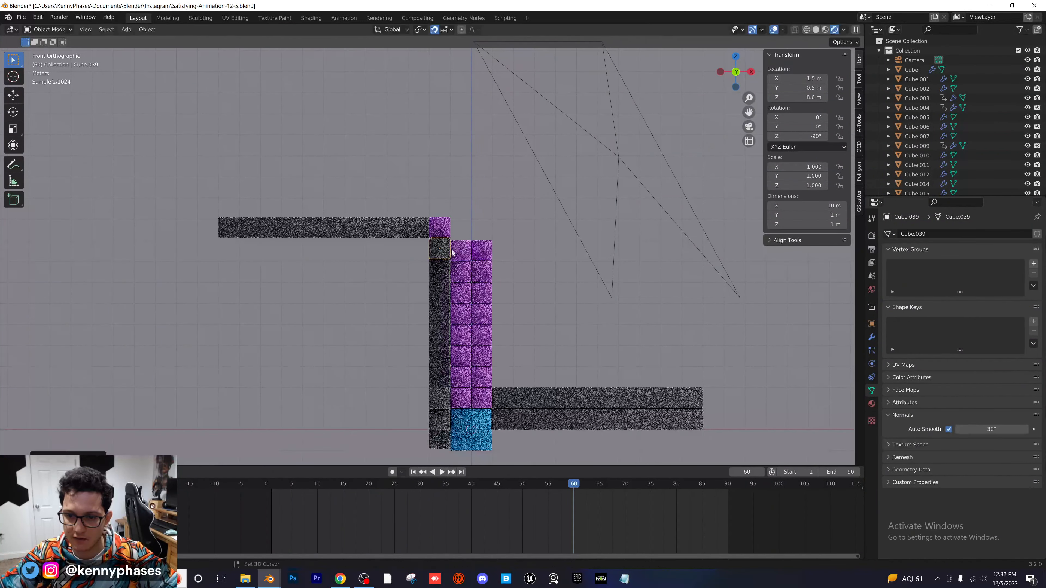
Shift the rotated beam along Y to -0.1 m in the right view so its end meets the upright beam
middle_drag(456, 250, 511, 265)
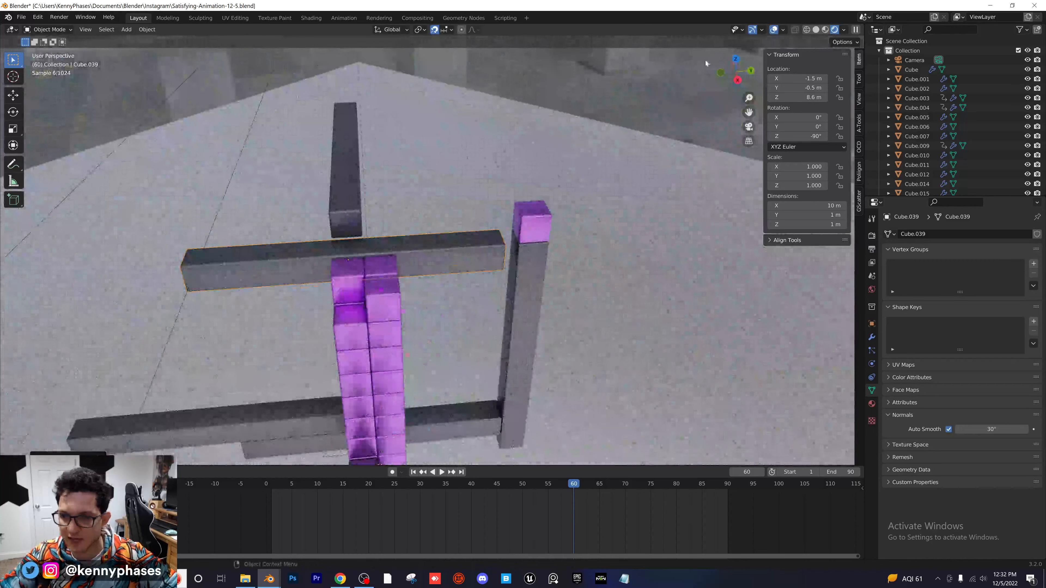
key(KP_3)
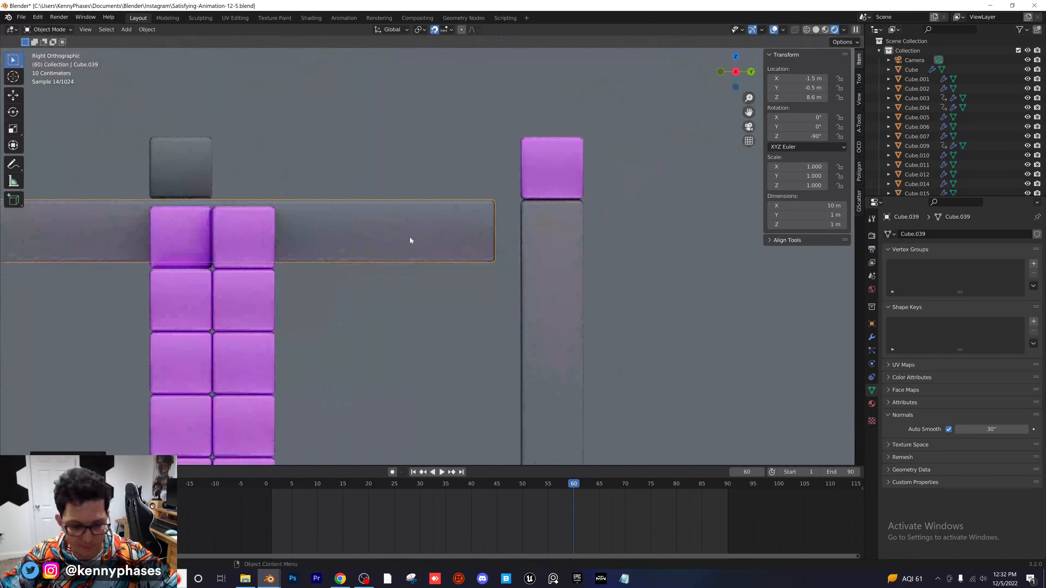
key(g)
click(426, 237)
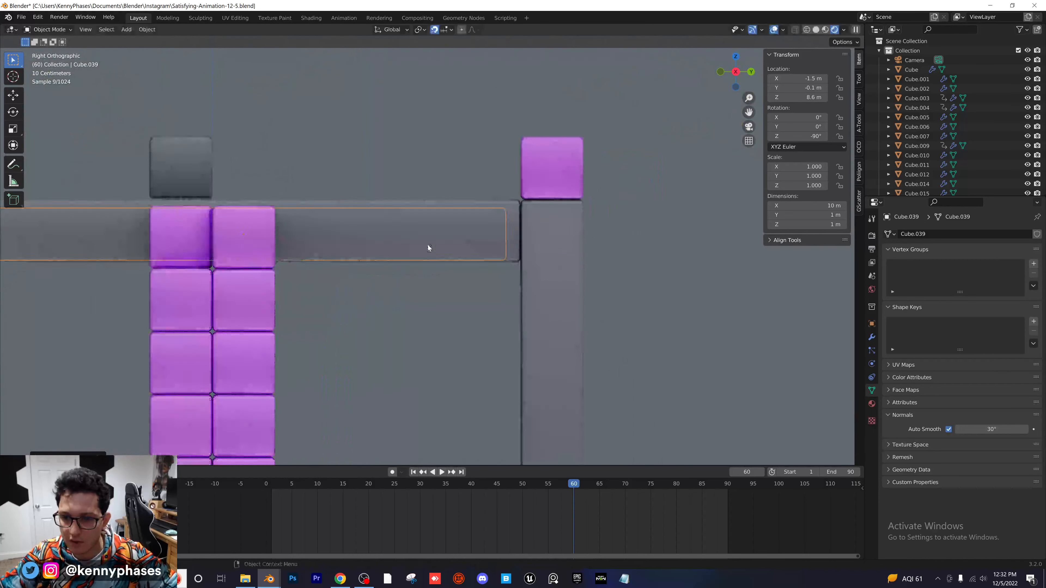
Duplicate the rotated high beam and place the copy at Y 10.9 m, Z 9.6 m, touching the outer side of the raised cube
scroll(428, 256, down, 3)
mouse_move(433, 268)
middle_down()
mouse_move(432, 278)
mouse_move(412, 269)
middle_up()
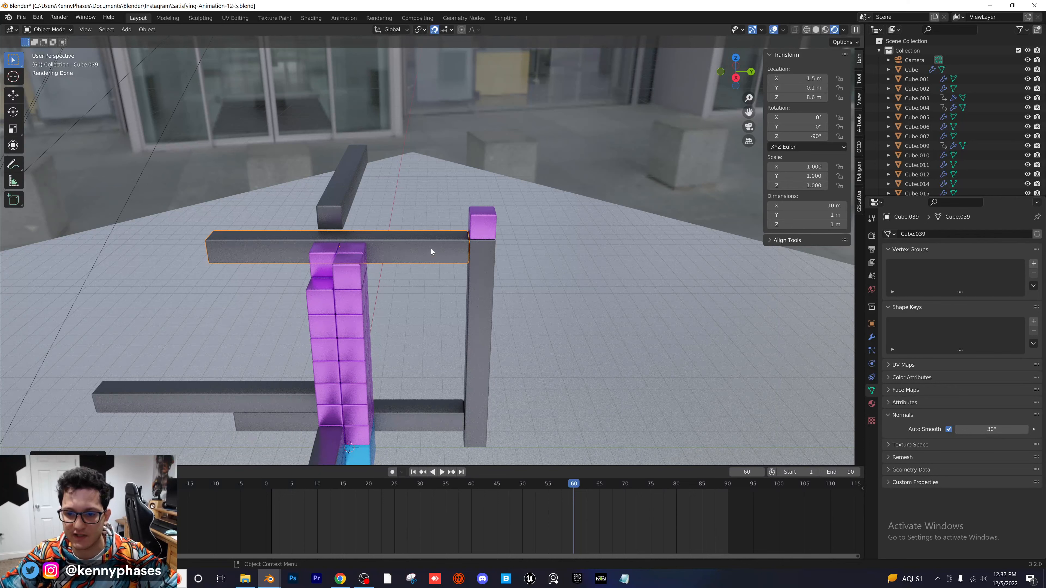
click(736, 77)
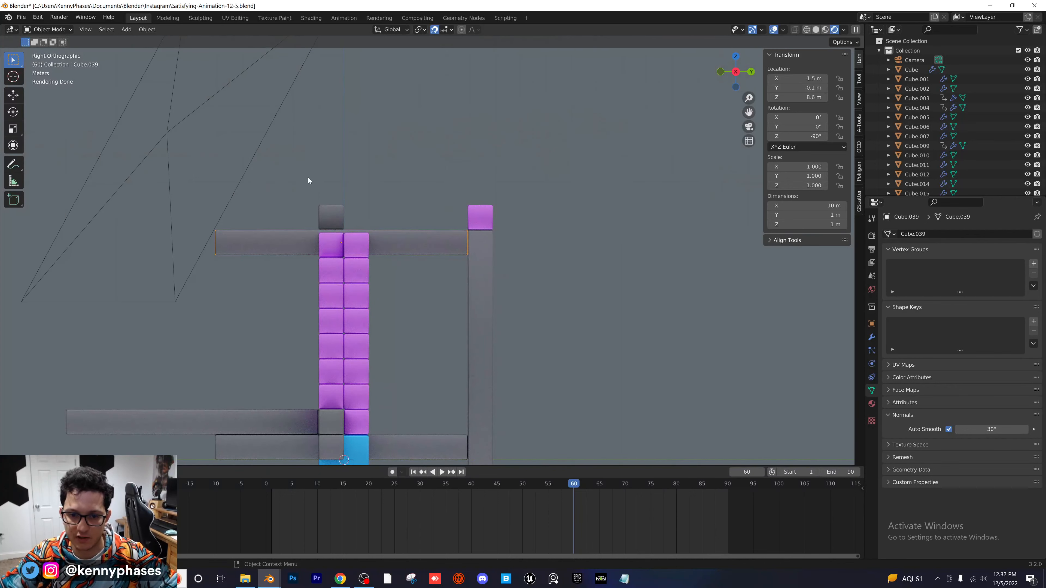
key(shift+d)
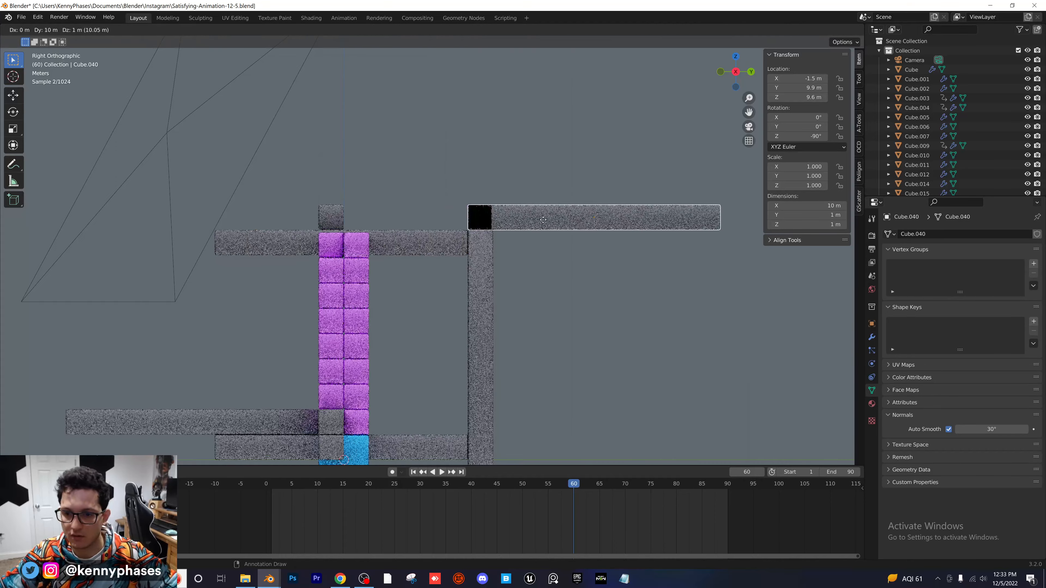
click(551, 224)
middle_drag(551, 224, 520, 221)
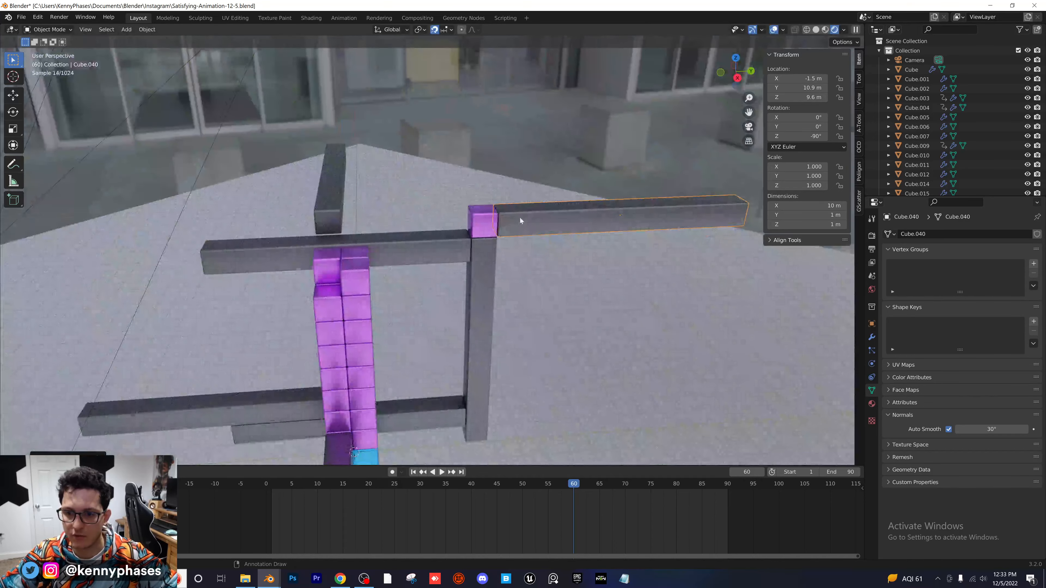
Insert a Location & Rotation keyframe for the new beam beside the raised cube at frame 60
mouse_move(558, 496)
mouse_down()
mouse_move(490, 496)
mouse_move(574, 498)
mouse_up()
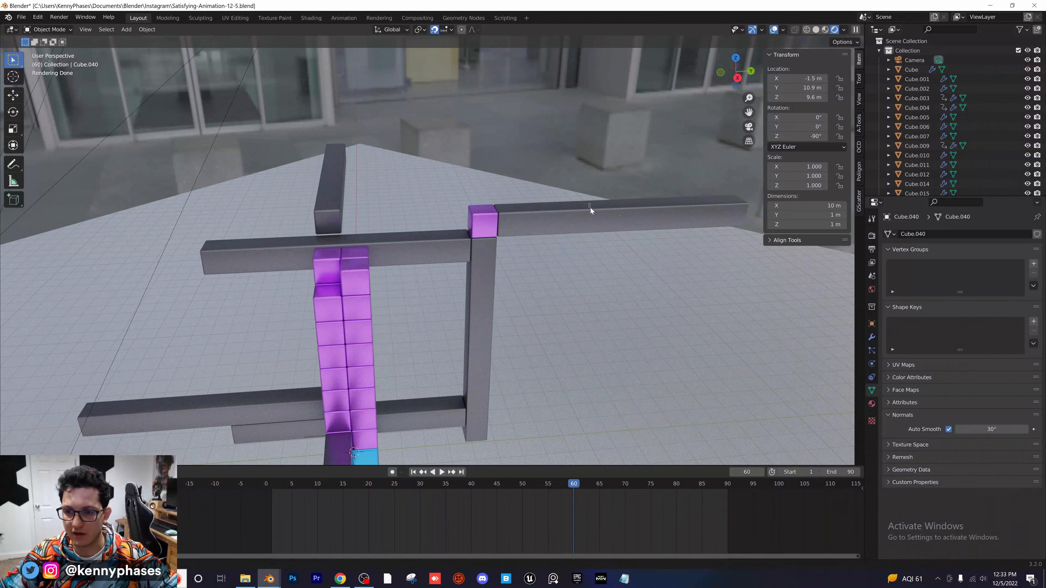
key(i)
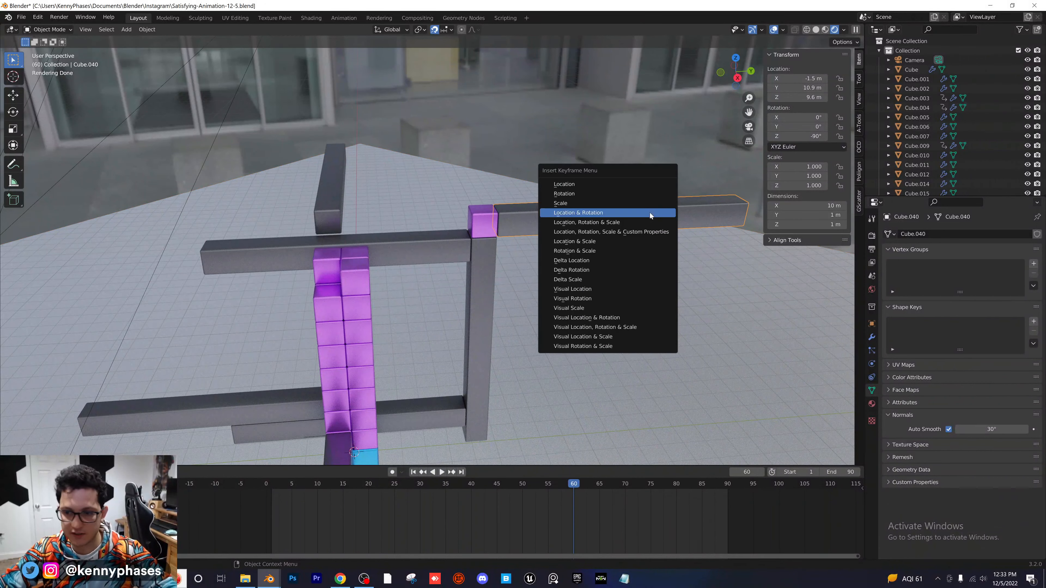
click(650, 213)
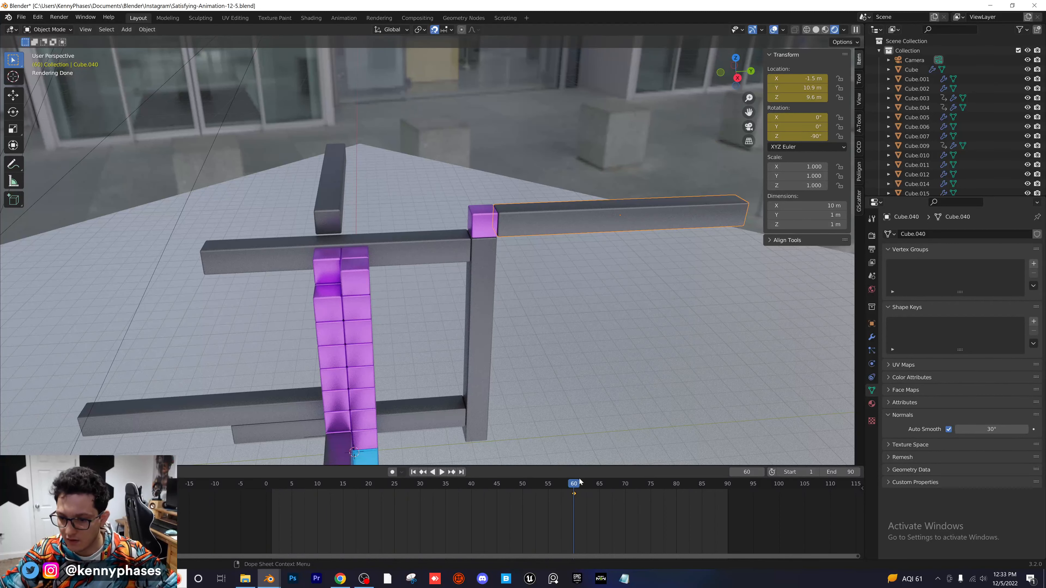
Try moving the raised cube along Y to -0.5 m above the column at frame 75, and return to frame 60
key(space)
key(space)
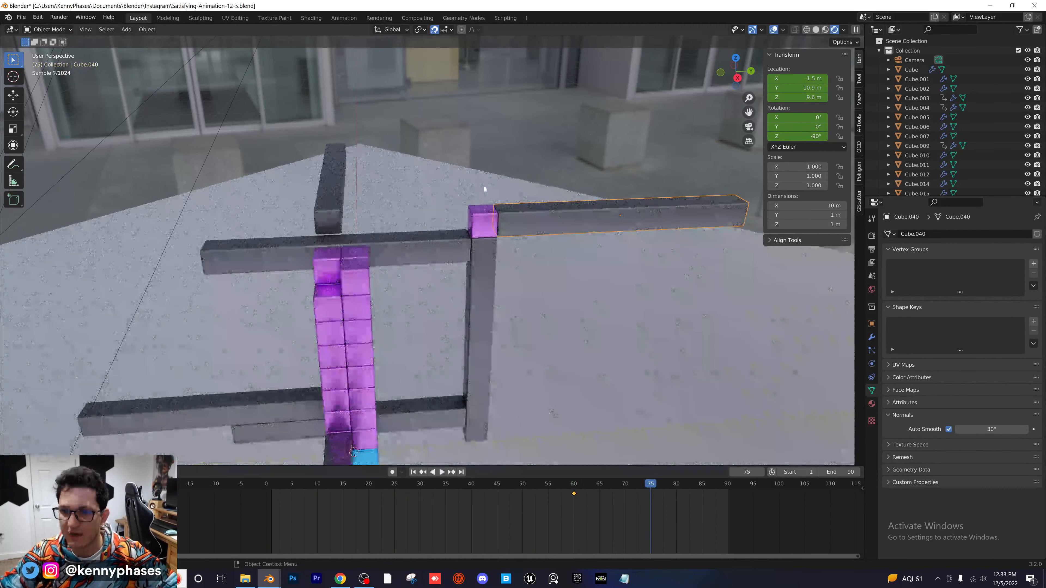
click(489, 228)
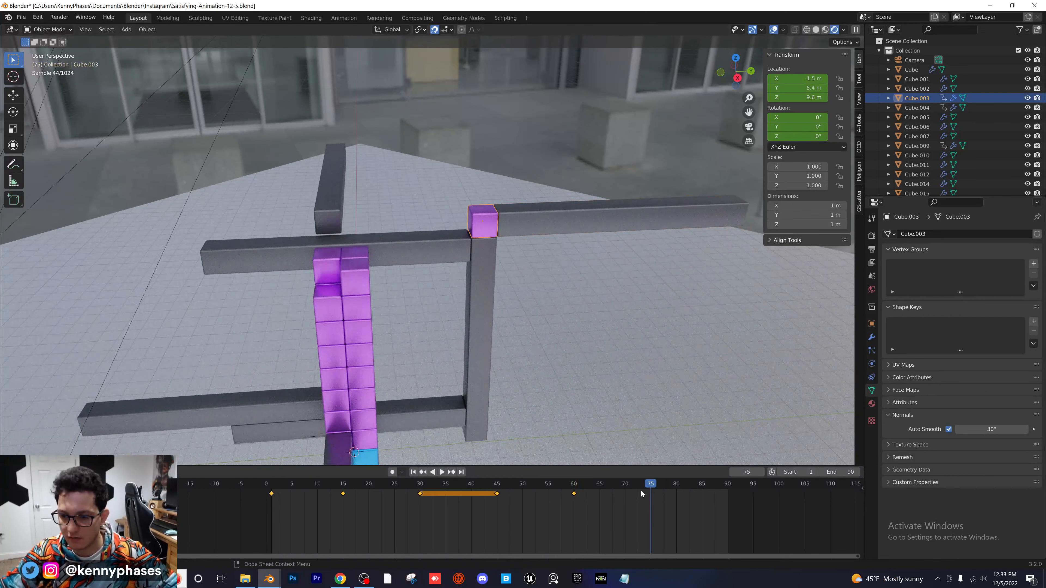
click(738, 78)
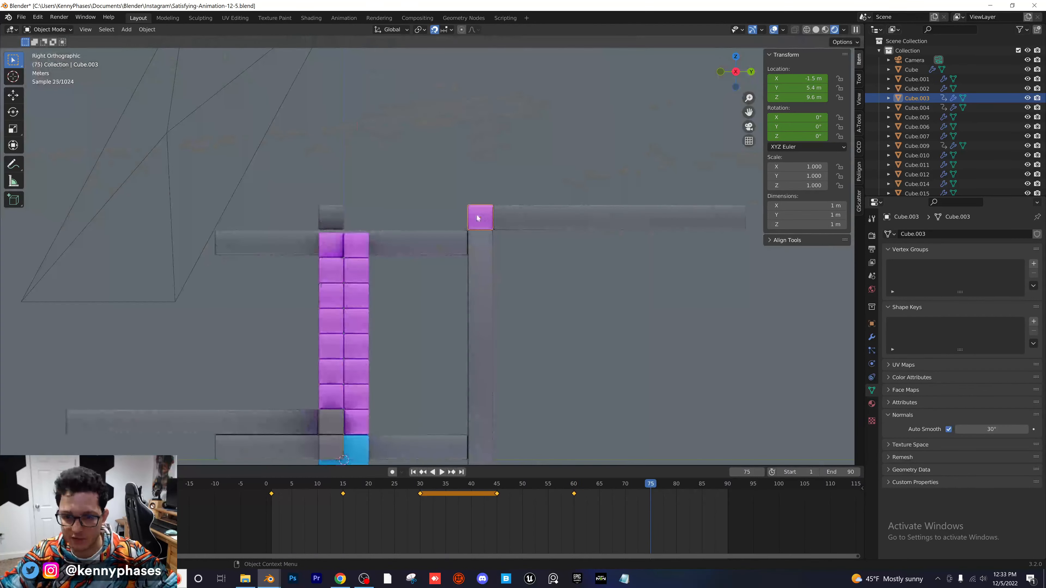
key(g)
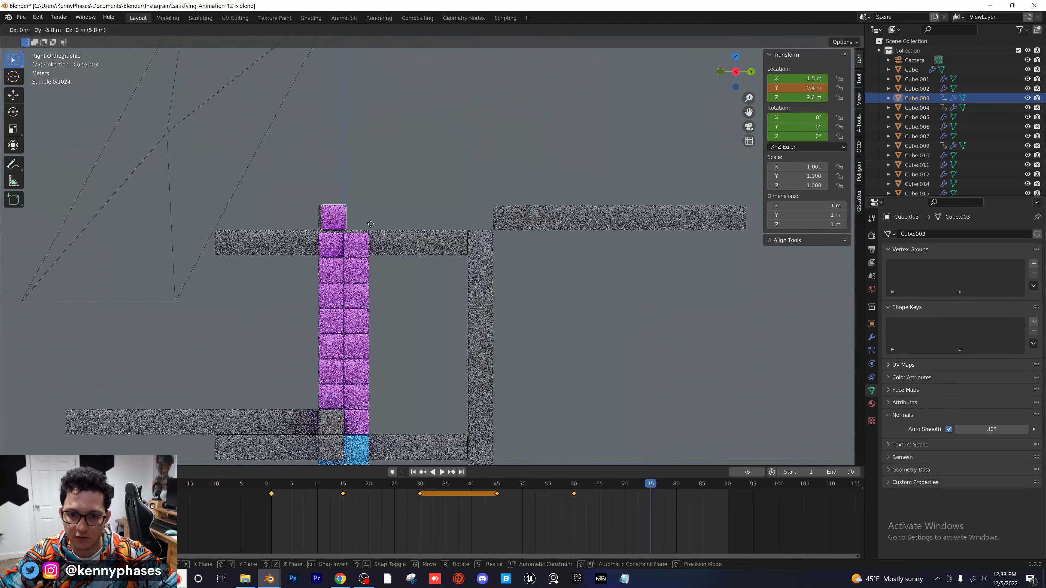
click(368, 224)
scroll(331, 242, up, 4)
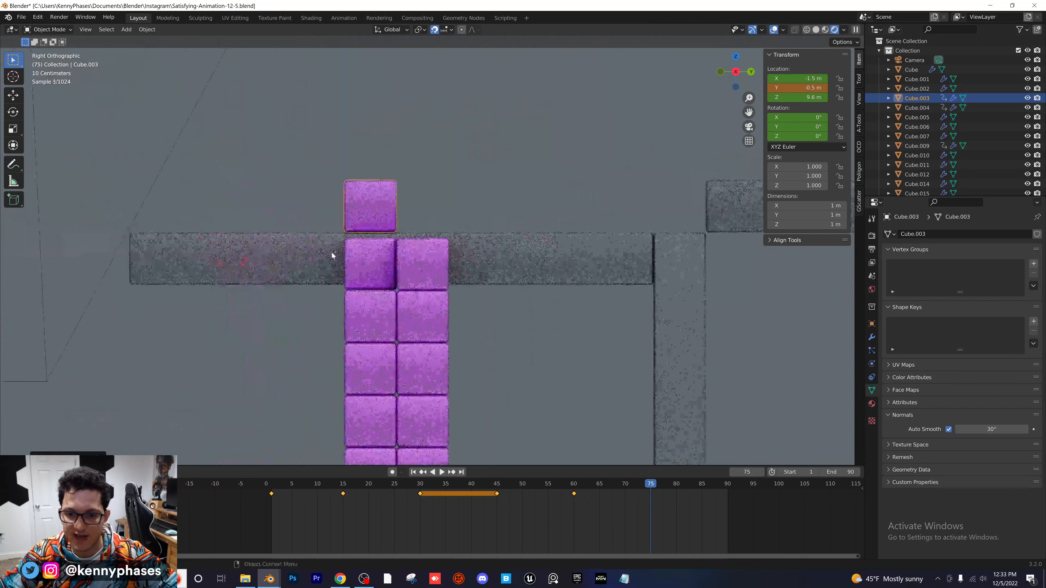
scroll(332, 254, up, 4)
scroll(453, 280, down, 4)
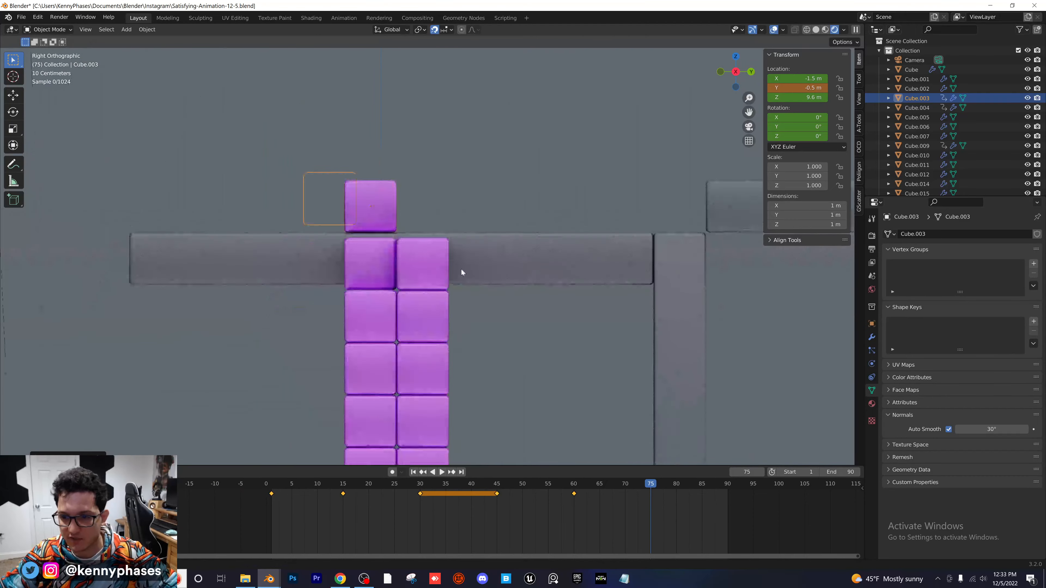
scroll(460, 273, up, 2)
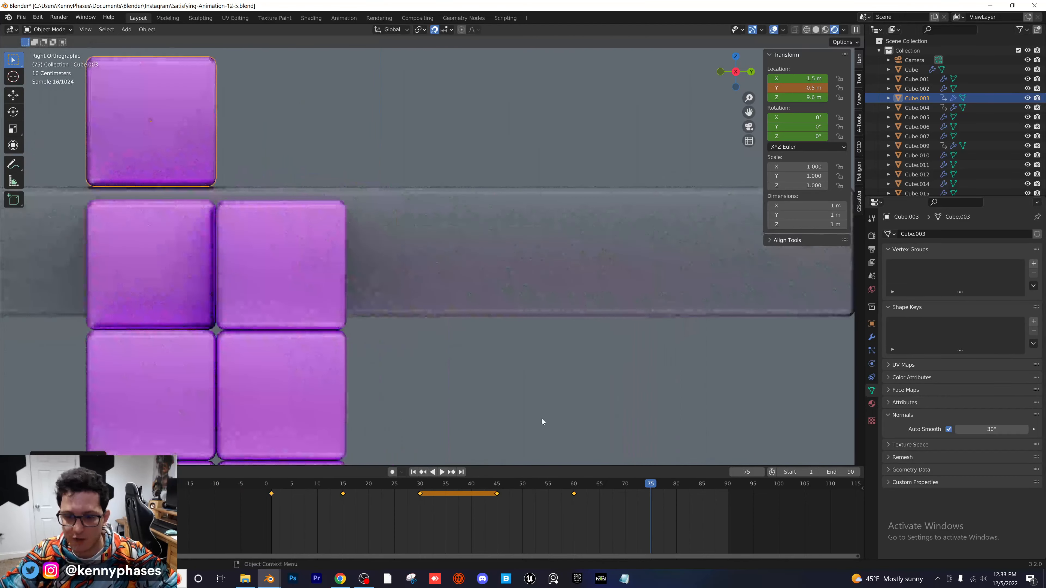
scroll(610, 453, down, 4)
drag(616, 485, 574, 497)
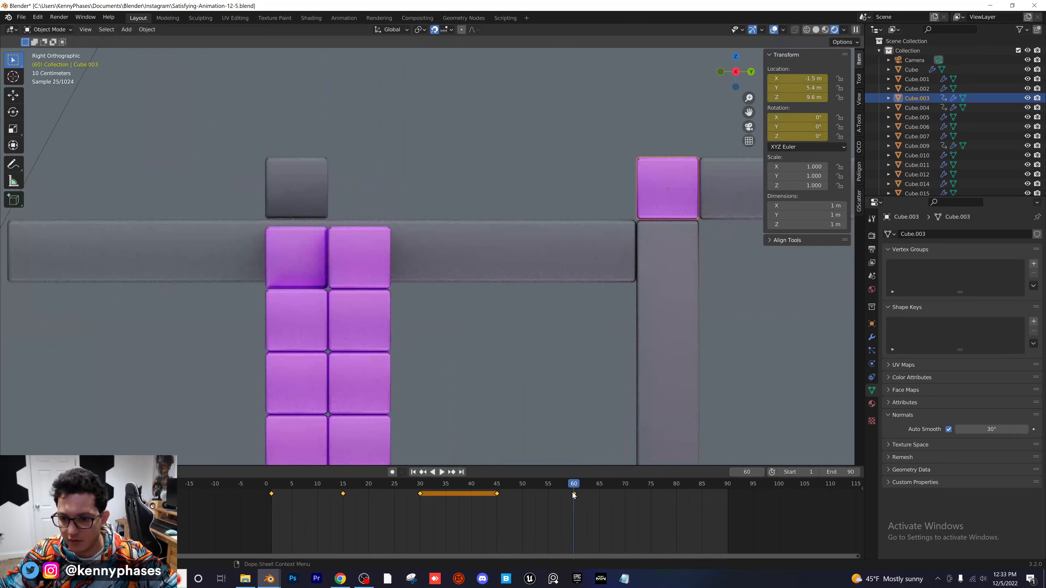
Duplicate the rotated beam as a height guide level with the column's top cubes, at X -0.23 m, Y 6 m, Z 8.5 m
scroll(412, 243, up, 1)
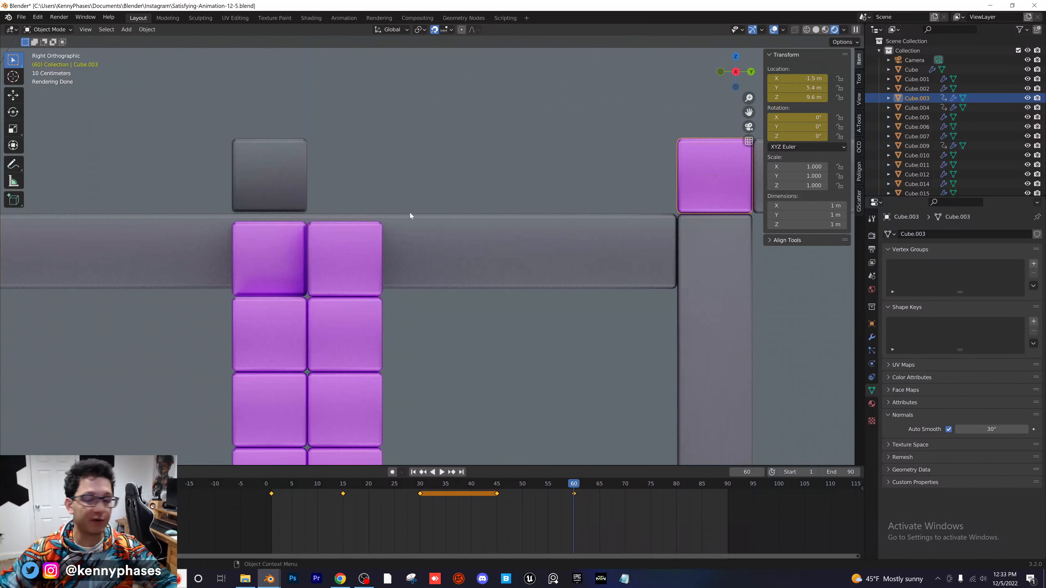
scroll(420, 223, down, 1)
ctrl+scroll(460, 229, down, 4)
scroll(502, 273, down, 4)
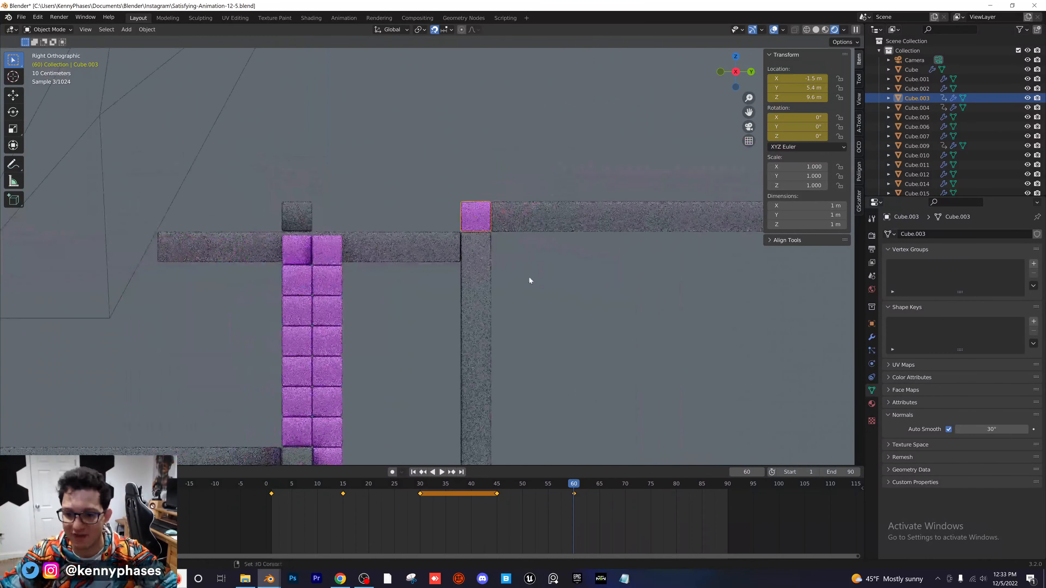
shift+middle_drag(469, 301, 439, 217)
scroll(431, 202, up, 2)
shift+middle_drag(380, 127, 431, 218)
scroll(431, 217, up, 1)
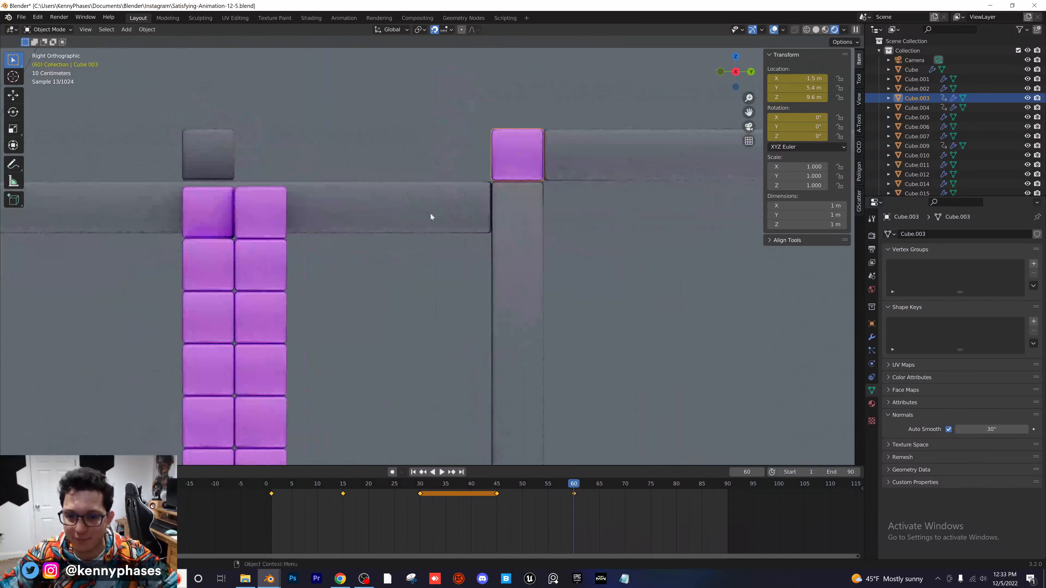
click(382, 203)
key(g)
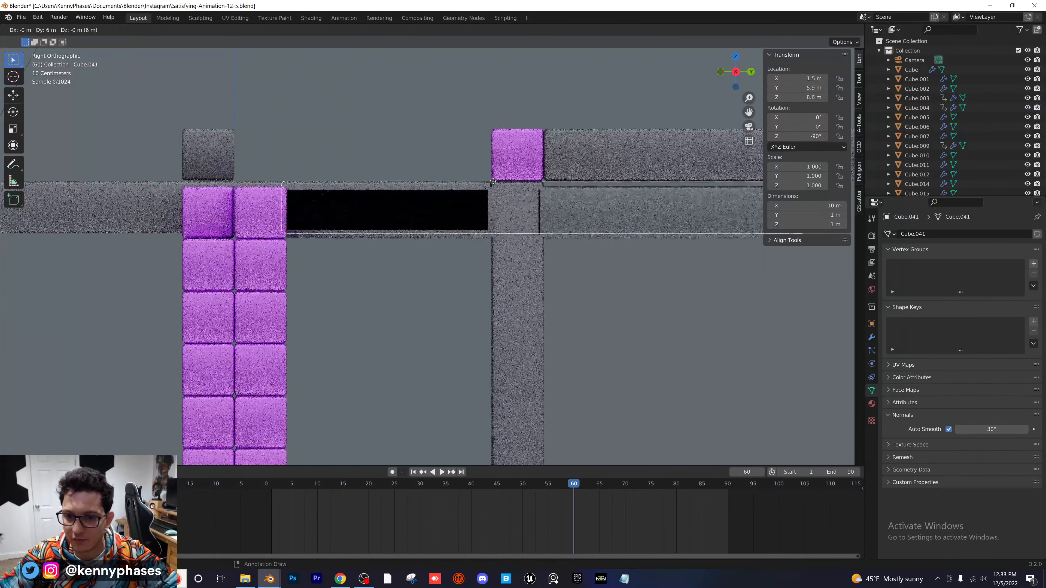
click(499, 185)
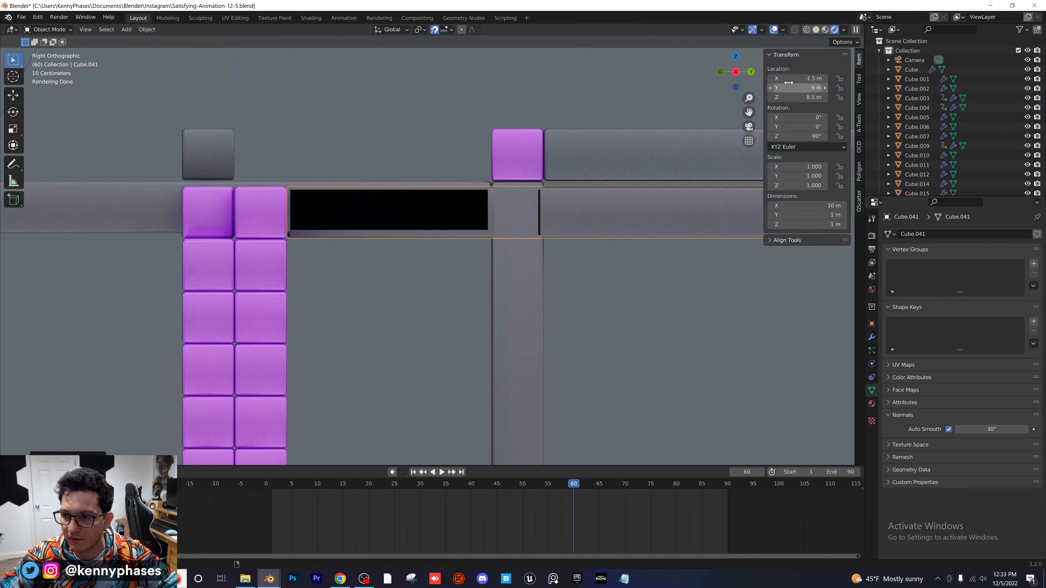
drag(788, 83, 819, 82)
scroll(214, 160, up, 3)
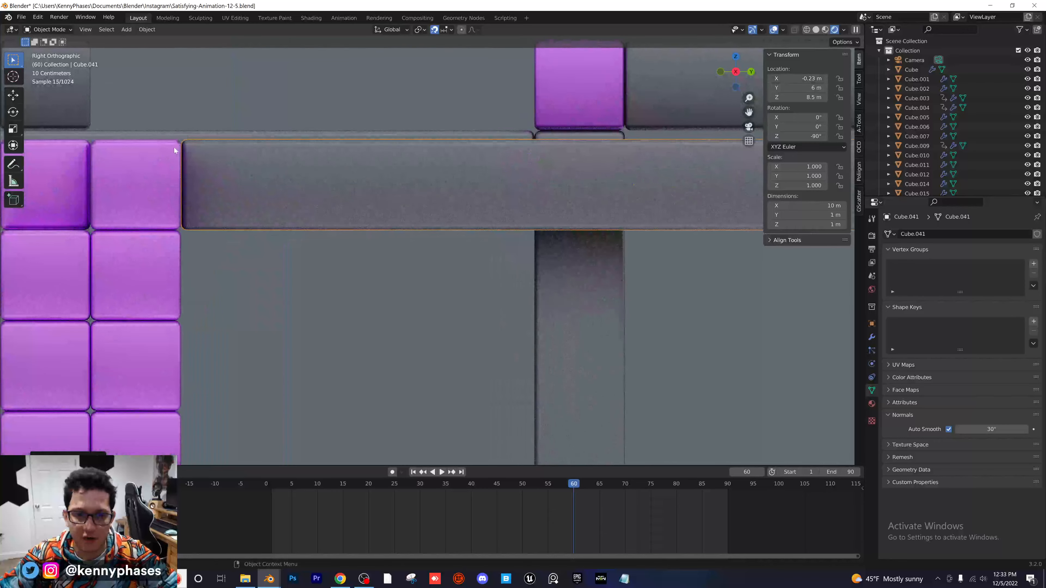
shift+middle_drag(372, 150, 348, 175)
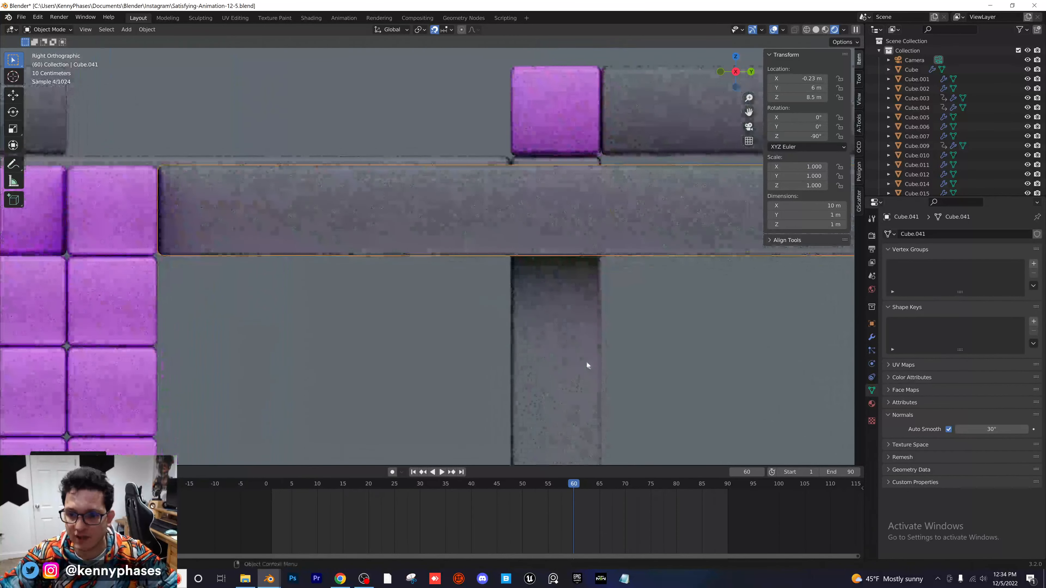
Lower the upright beam along Z to the guide beam's top edge and insert its Location & Rotation keyframe at frame 60
drag(587, 363, 592, 373)
key(g)
key(z)
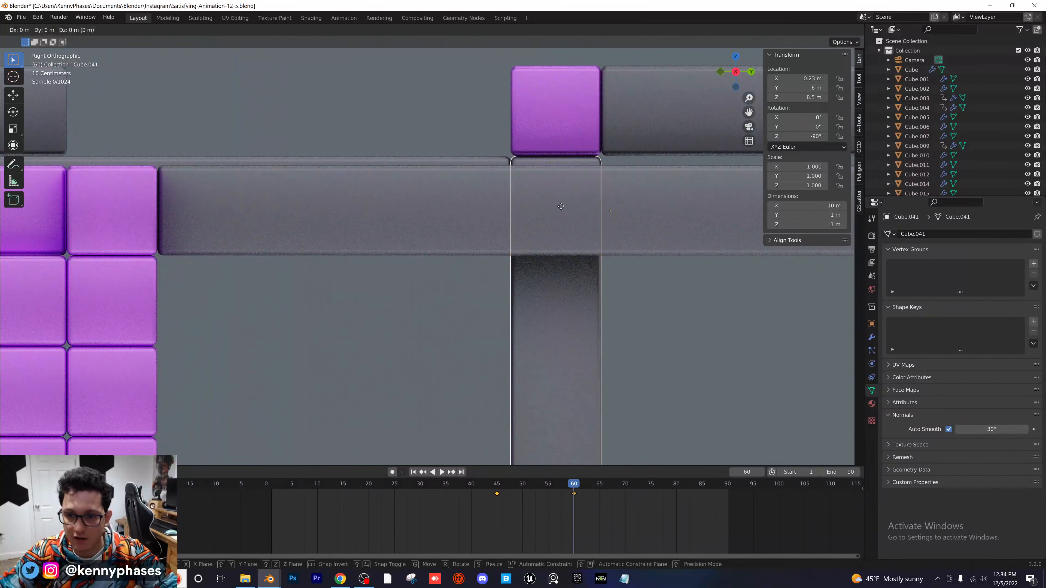
click(575, 306)
key(i)
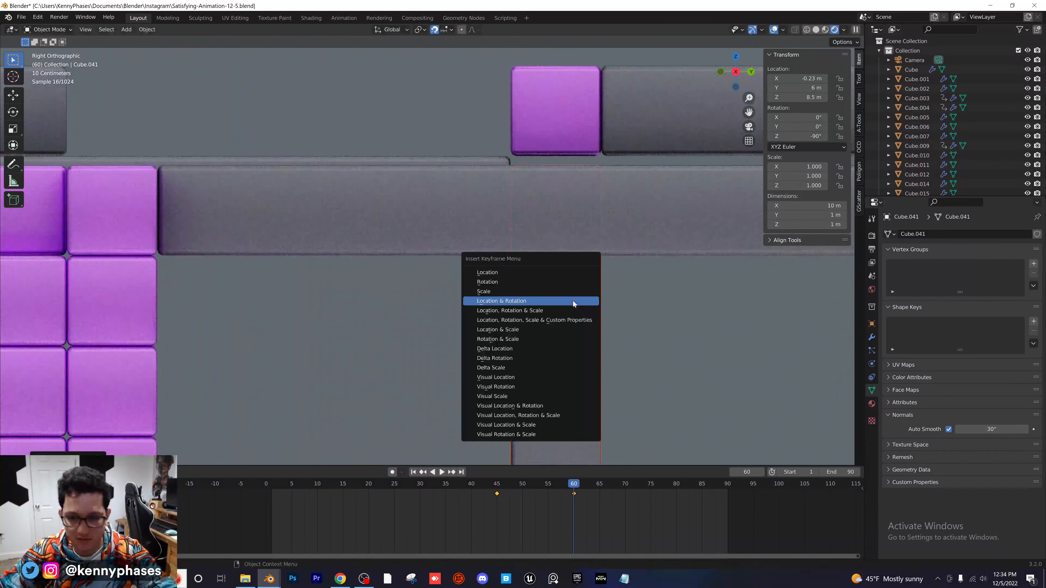
click(575, 304)
Lower the raised cube along Z to 9.5 m, keyframe its location and rotation at frame 60, and check the lift by playing it
click(564, 127)
key(g)
key(z)
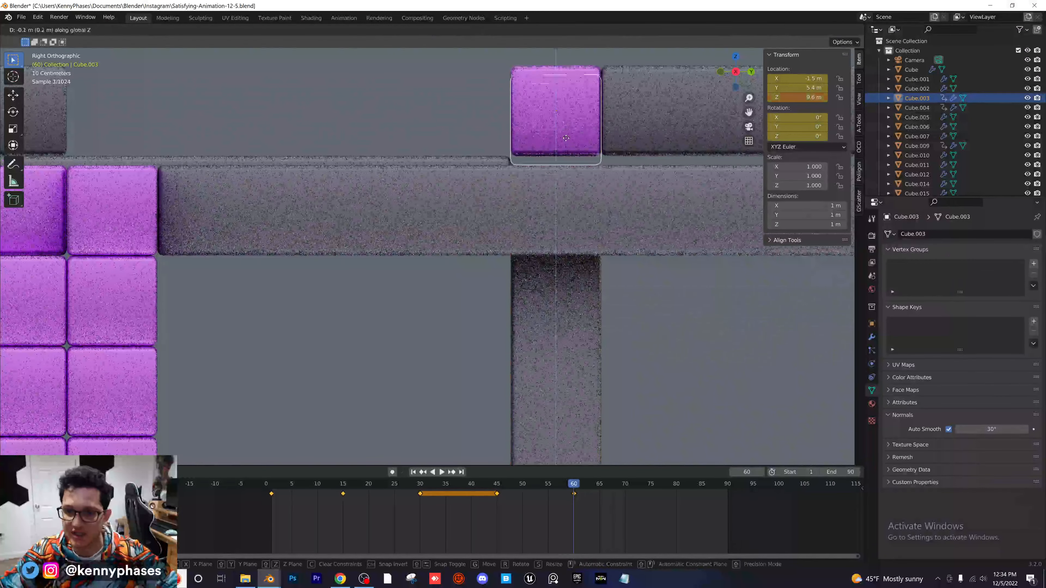
click(567, 136)
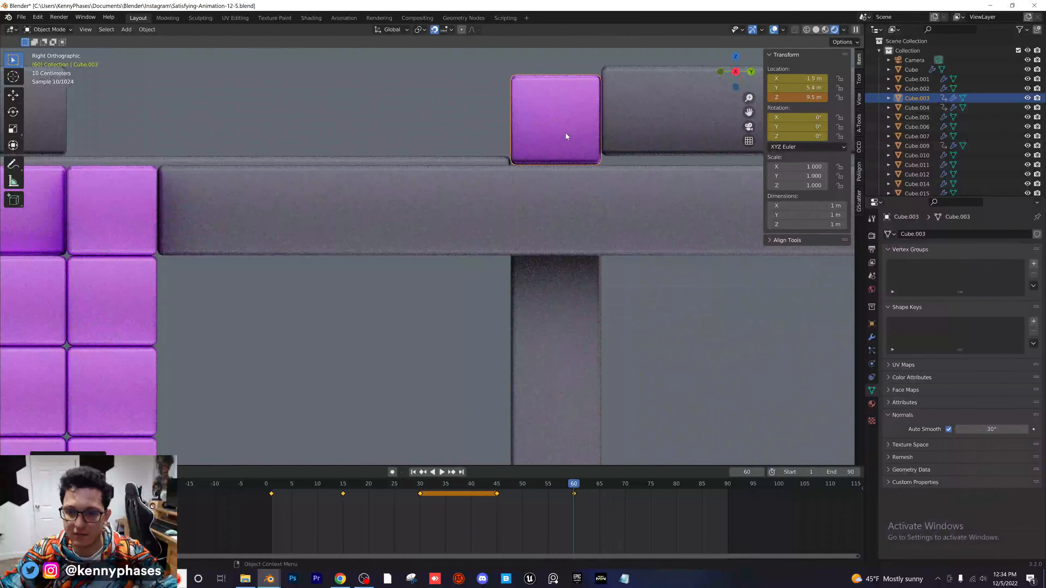
key(i)
click(565, 135)
key(space)
click(504, 481)
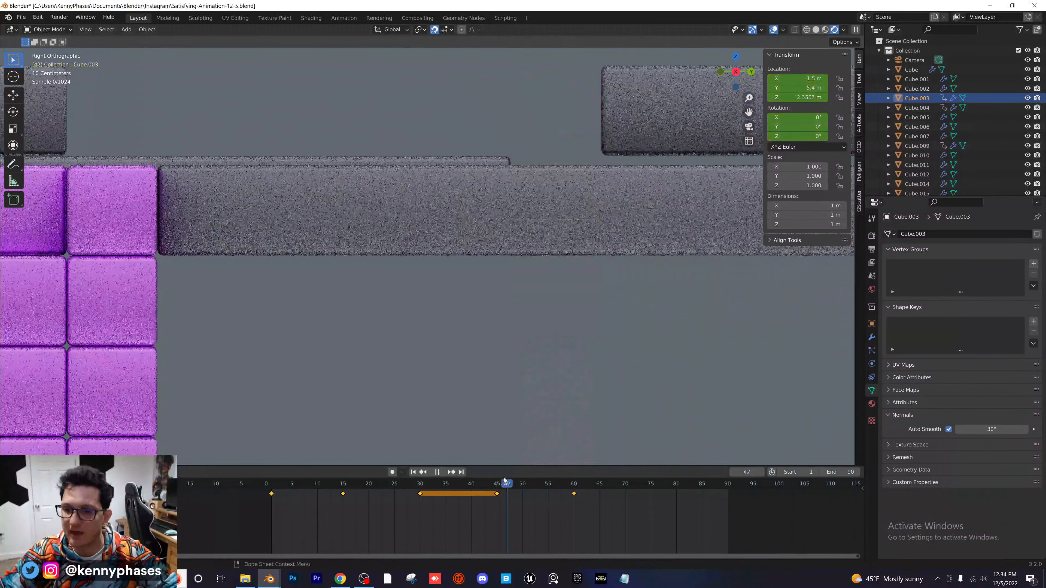
key(space)
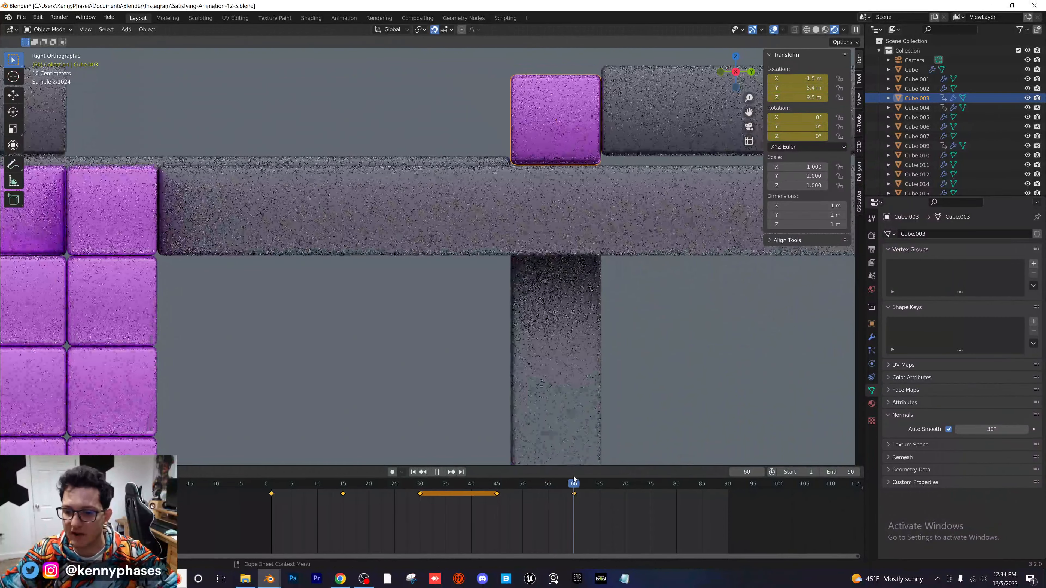
Lower the rotated beam level with the guide, and move the high X beam and the beam beside the cube down to Z 9.5 m
click(462, 173)
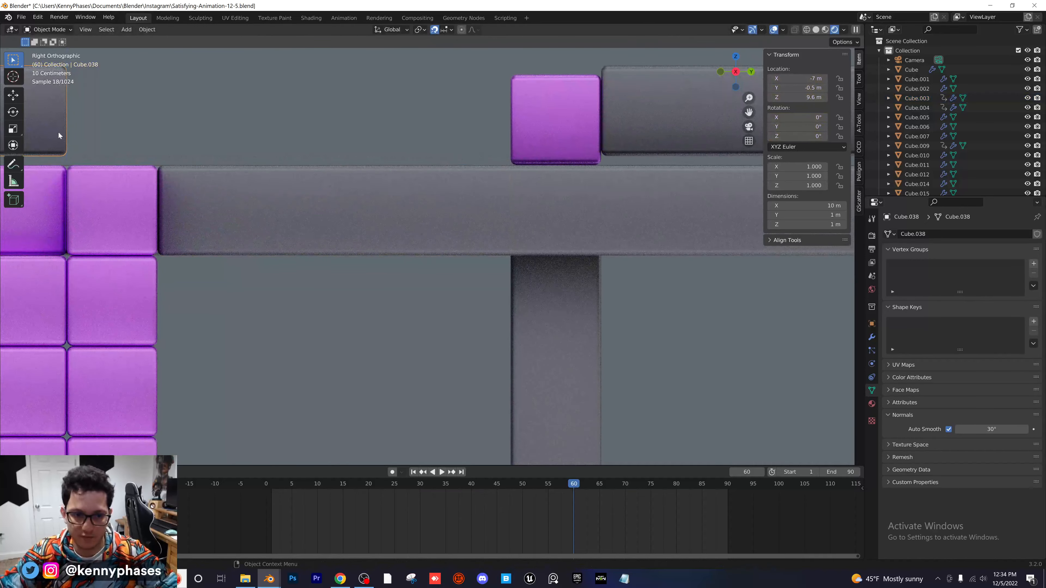
key(g)
key(z)
click(59, 145)
scroll(448, 163, down, 2)
shift+middle_drag(601, 169, 506, 175)
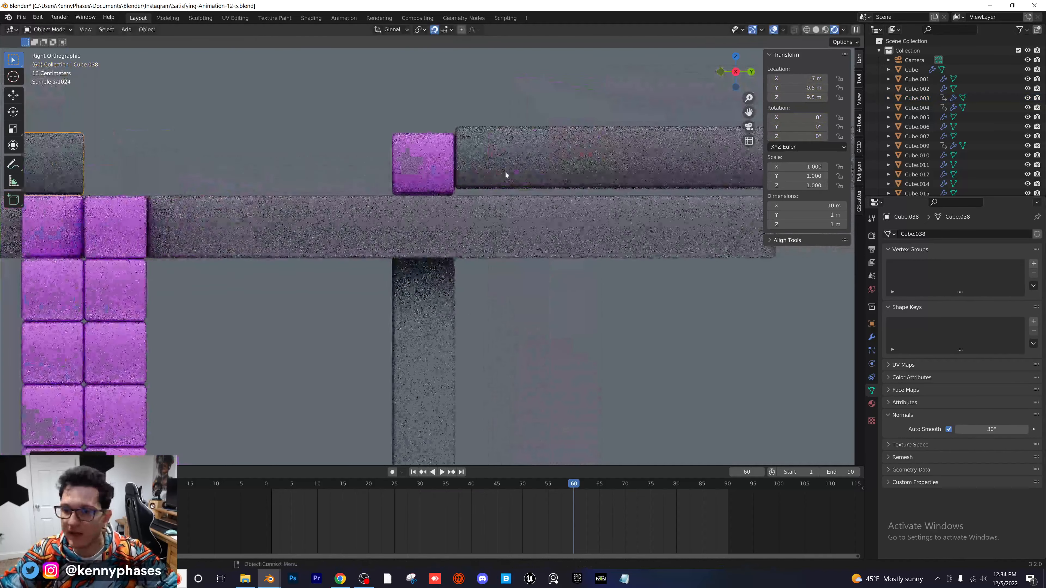
click(506, 175)
scroll(494, 175, down, 4)
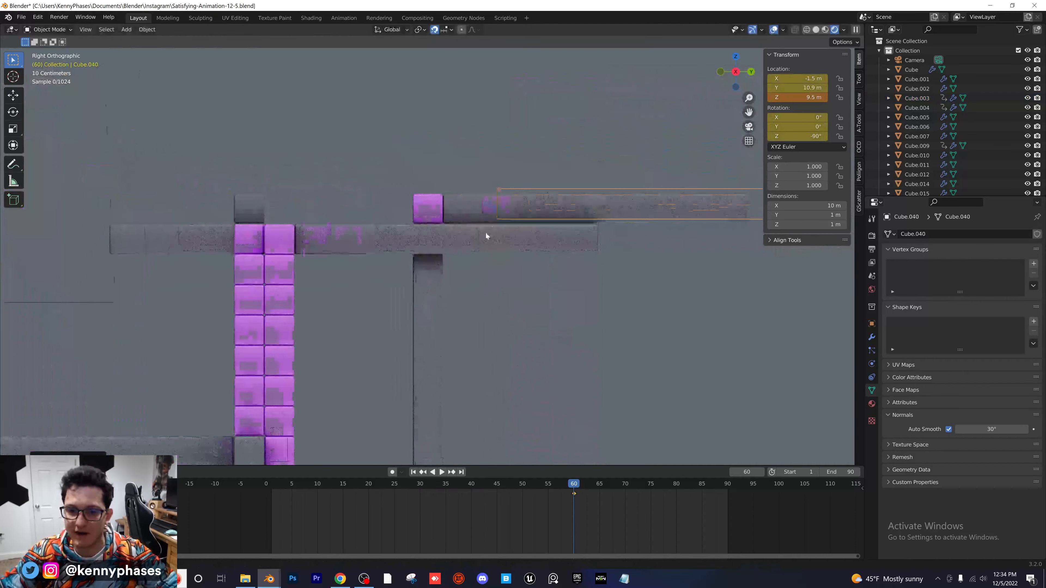
Delete the duplicate beam that served as the height guide
middle_drag(486, 236, 391, 286)
click(406, 225)
key(Delete)
scroll(484, 234, up, 1)
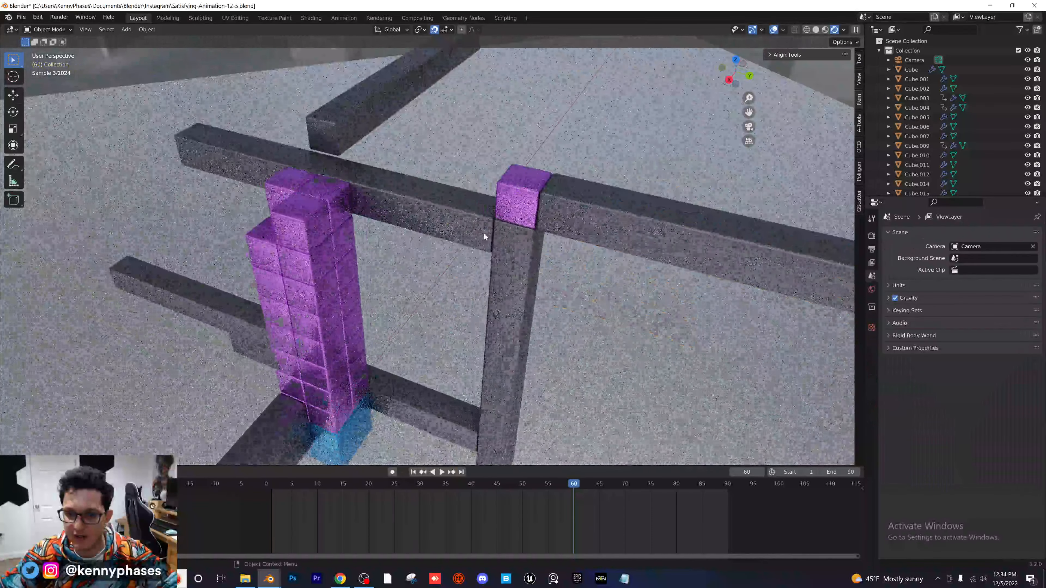
scroll(491, 262, up, 4)
middle_drag(491, 262, 444, 286)
key(KP_7)
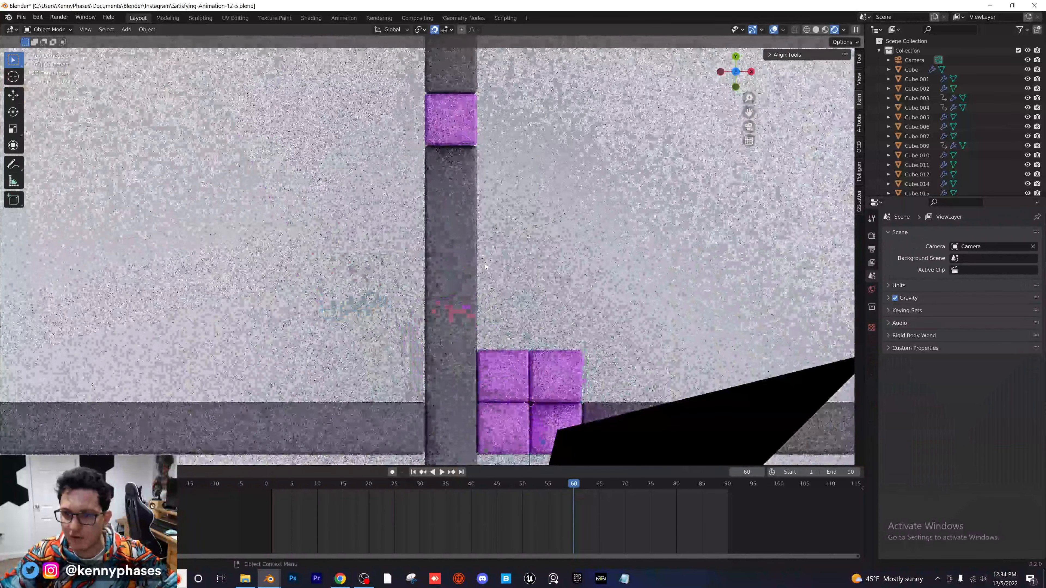
scroll(486, 267, down, 2)
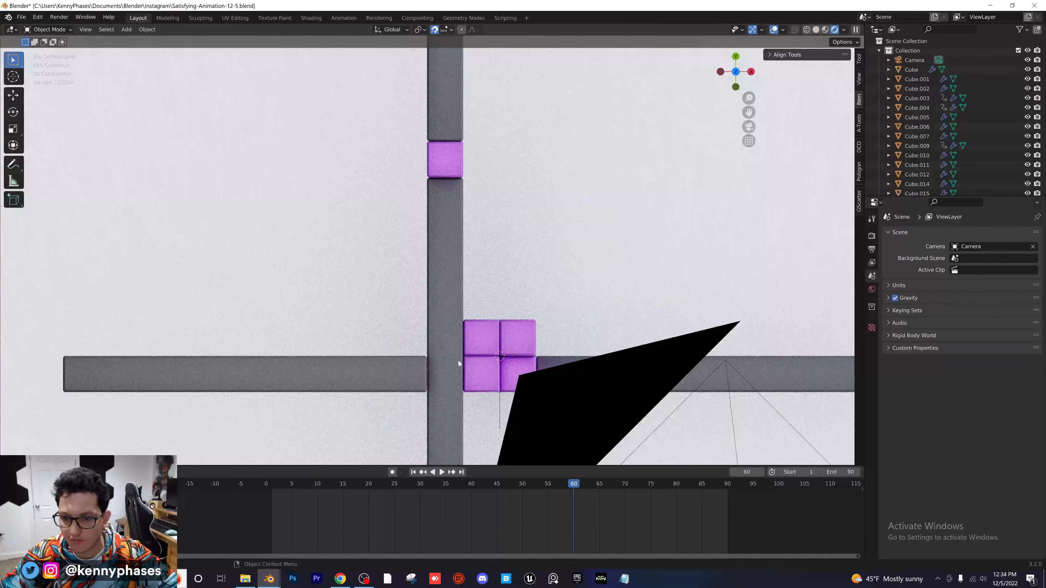
scroll(467, 378, up, 7)
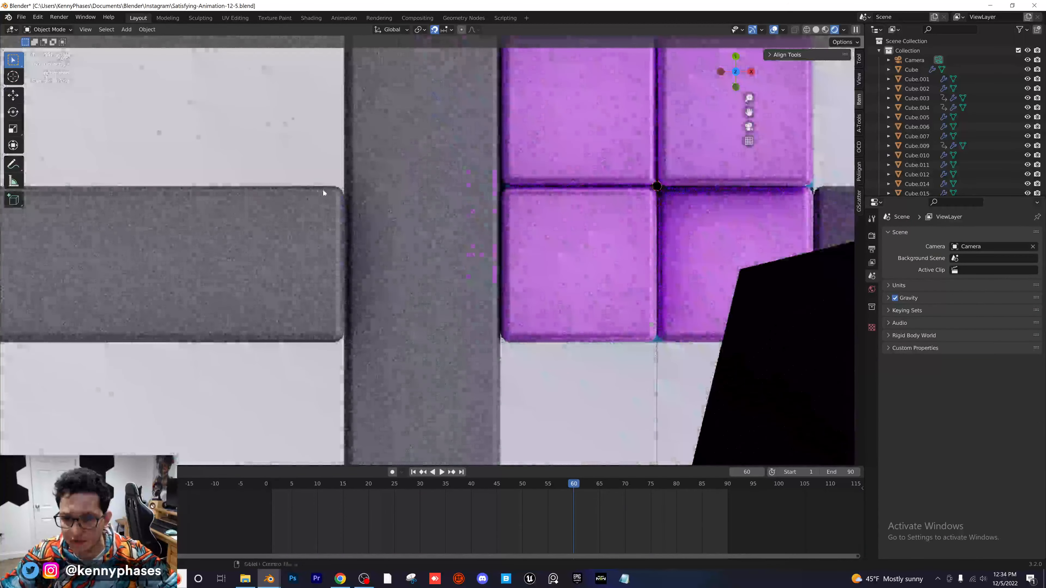
click(312, 231)
key(g)
key(x)
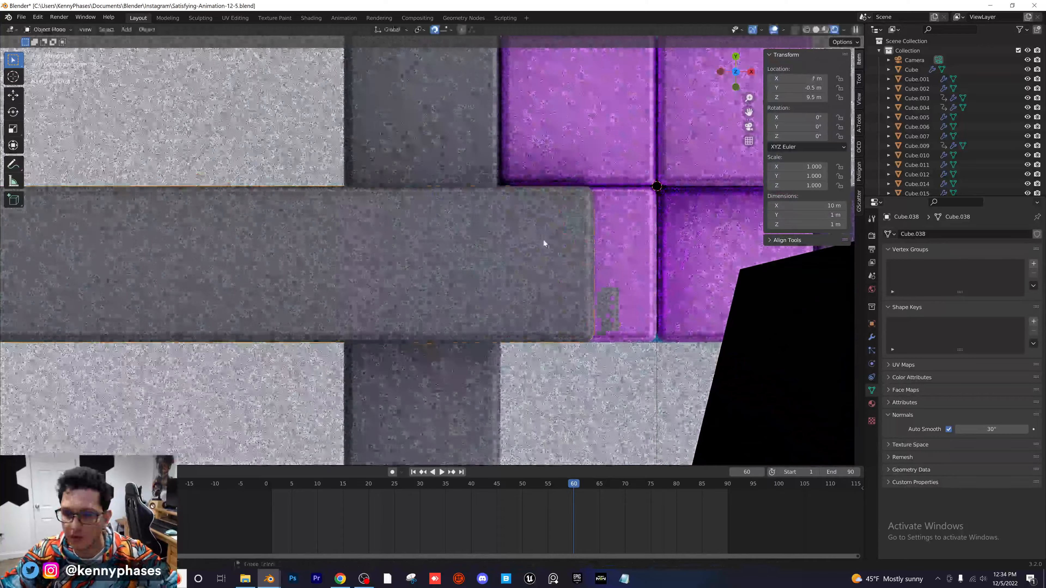
right_click(543, 239)
scroll(532, 242, down, 2)
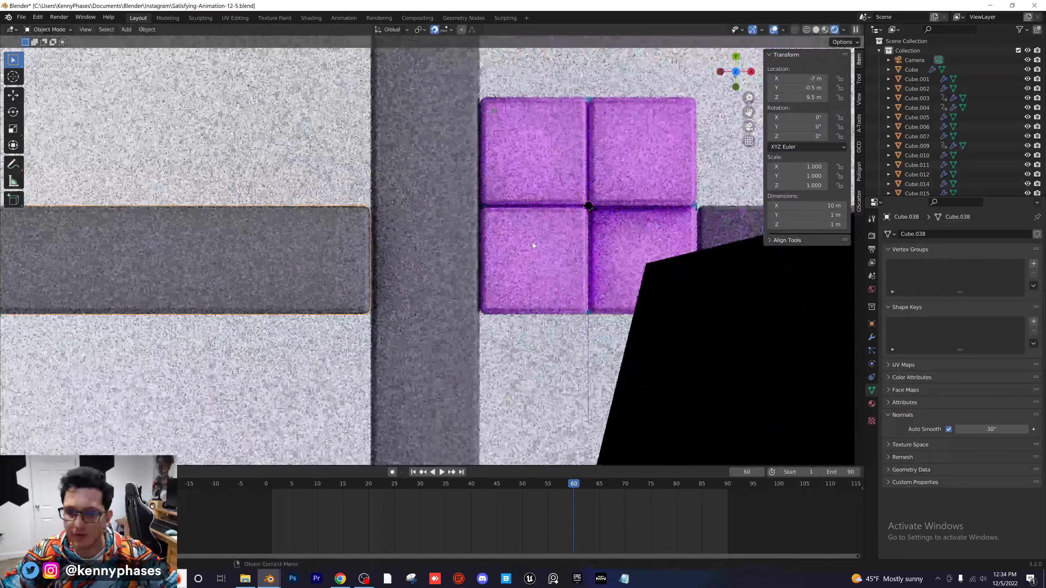
Save the animation file
middle_drag(532, 242, 395, 237)
scroll(432, 188, down, 4)
scroll(361, 229, up, 2)
key(ctrl+s)
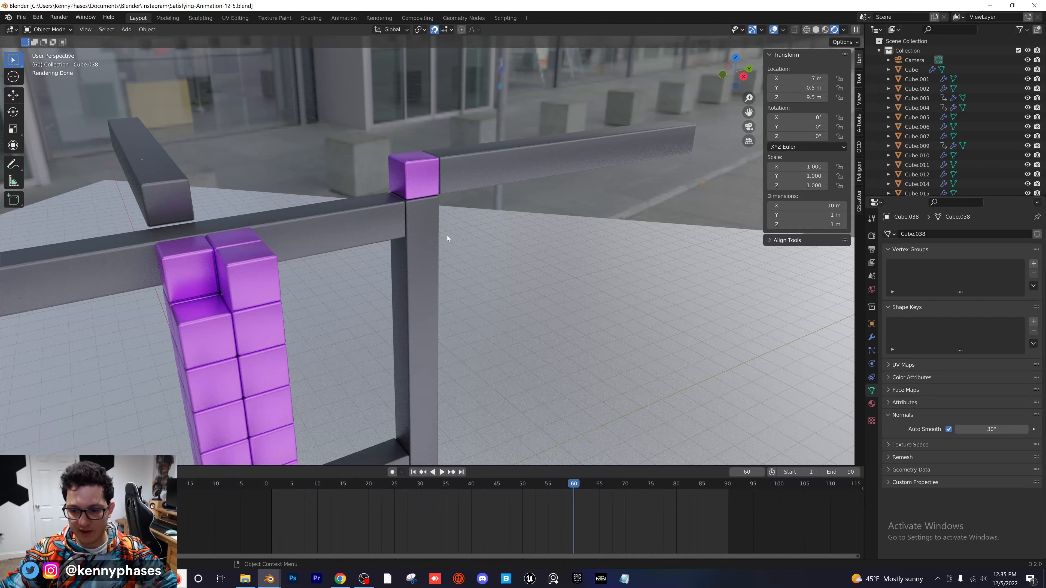
Try lowering the pusher beam behind the raised cube to Z 9.5 m at frame 75
click(419, 177)
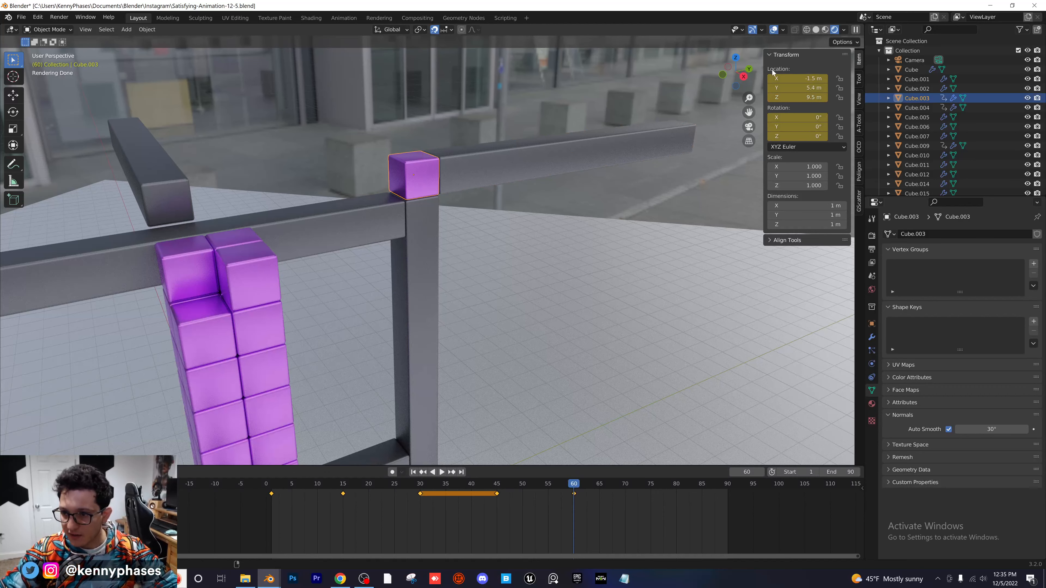
click(743, 76)
click(488, 178)
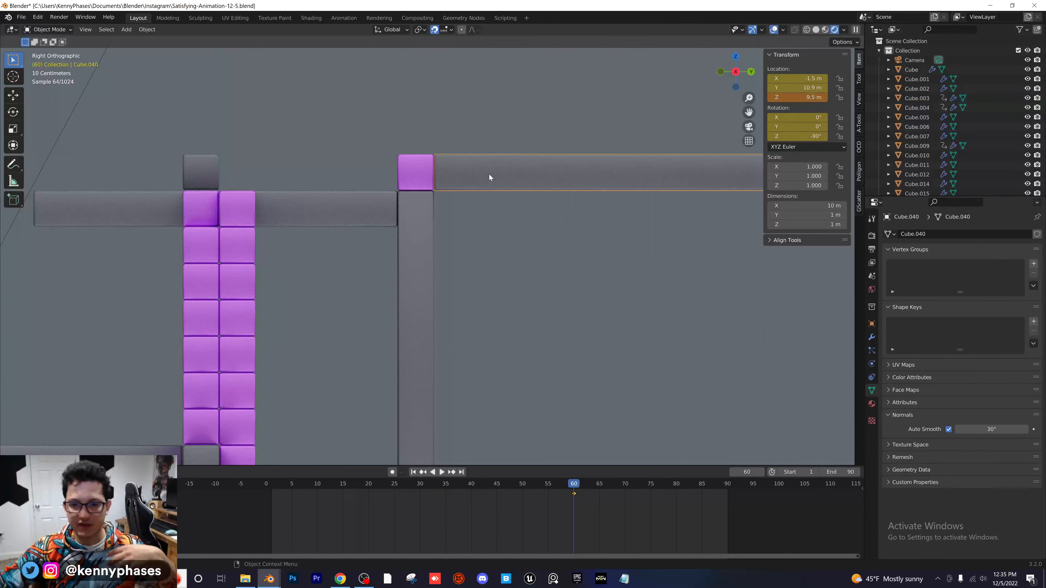
click(415, 167)
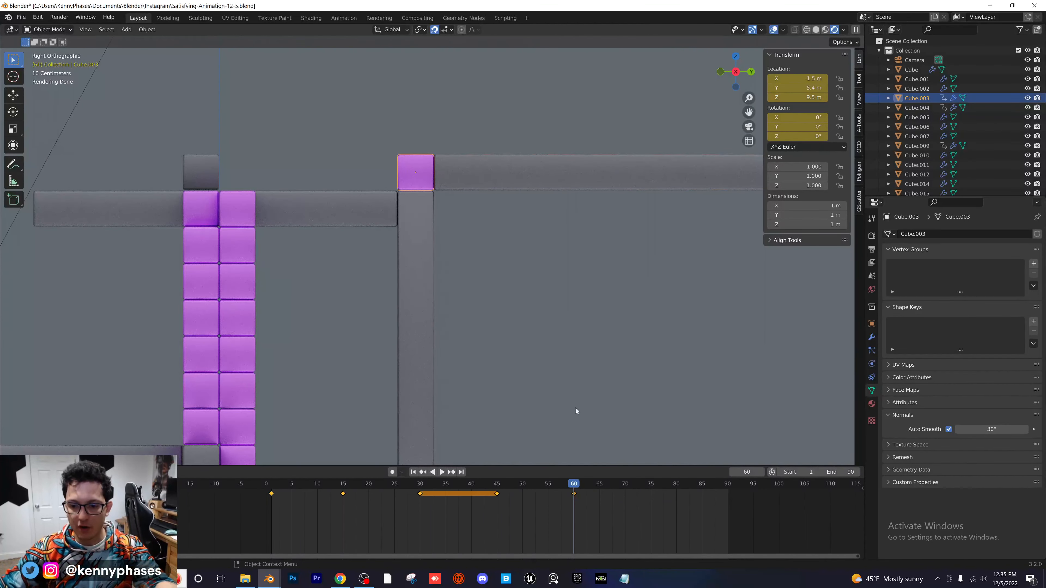
drag(570, 485, 650, 484)
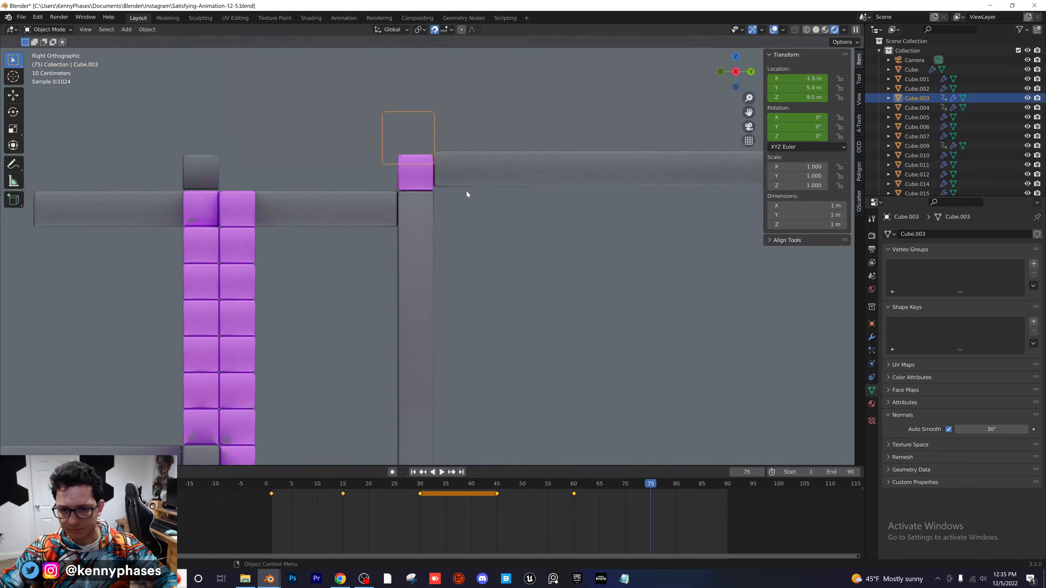
scroll(467, 191, up, 3)
click(451, 138)
key(g)
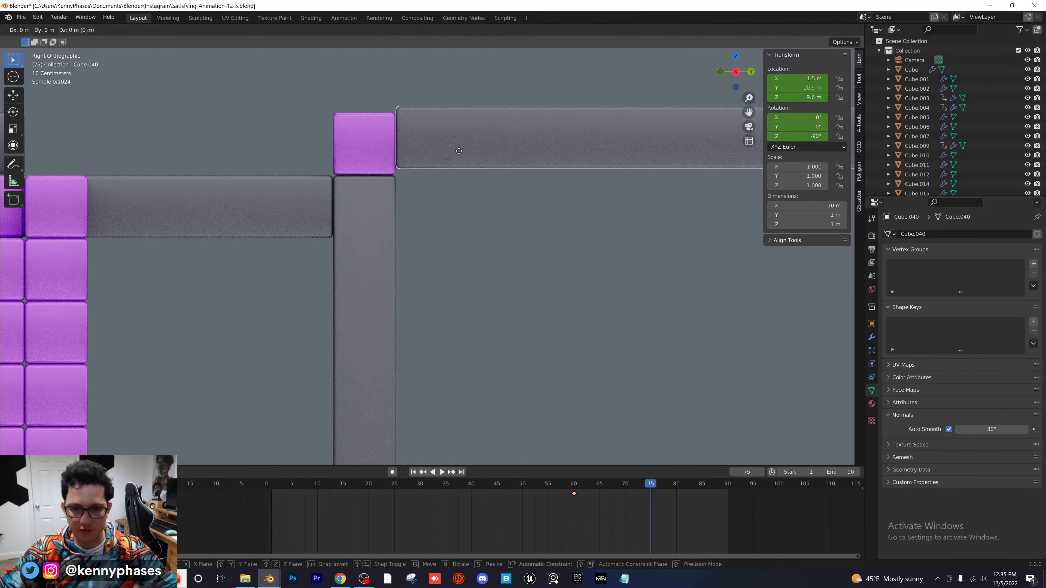
click(428, 174)
scroll(426, 174, down, 3)
click(409, 196)
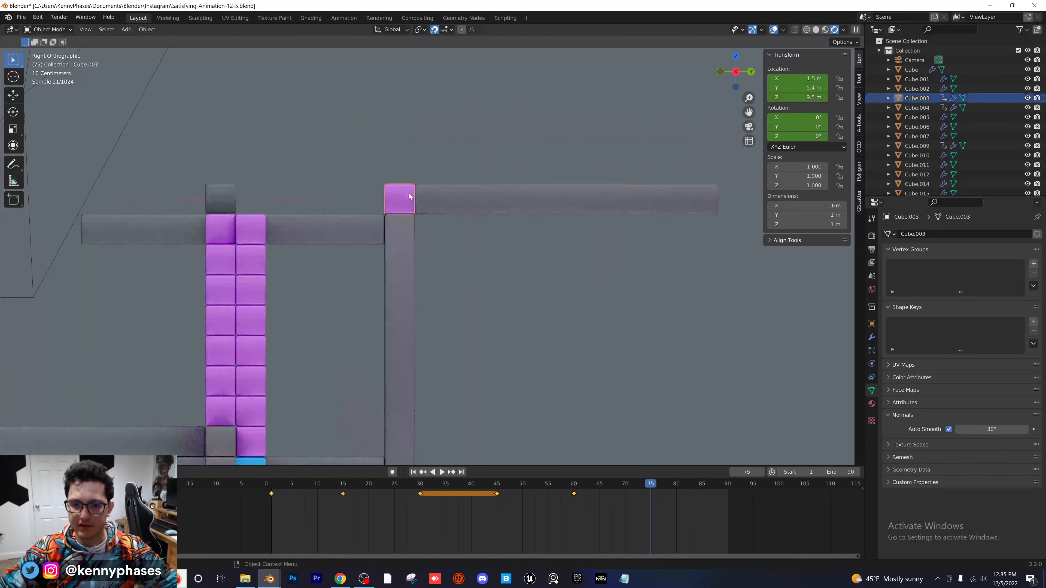
scroll(442, 254, up, 1)
click(471, 190)
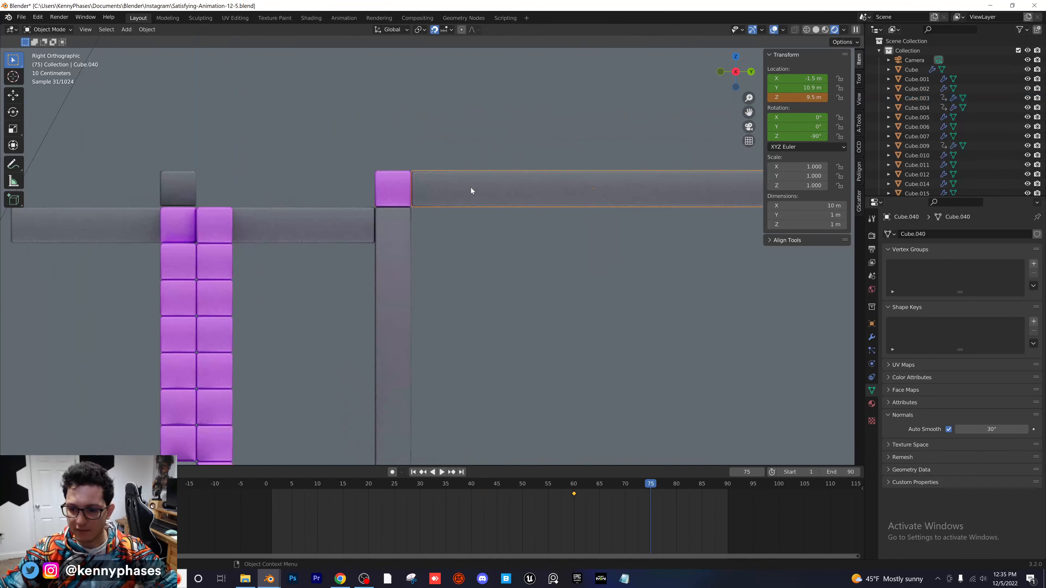
At frame 60, lower the pusher beam to Z 9.5 m, level with the raised cube, and keyframe its location and rotation
click(577, 484)
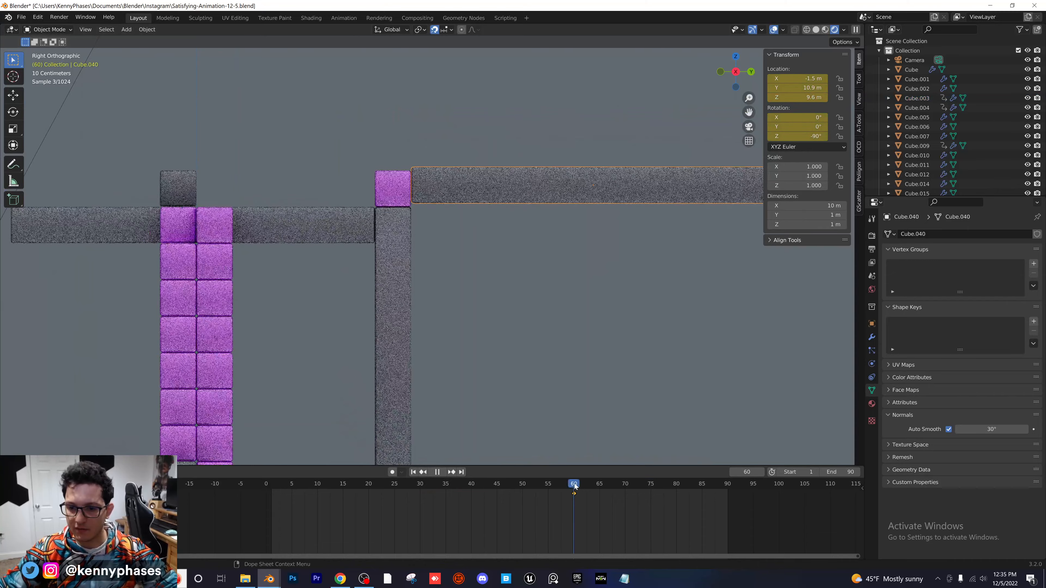
key(g)
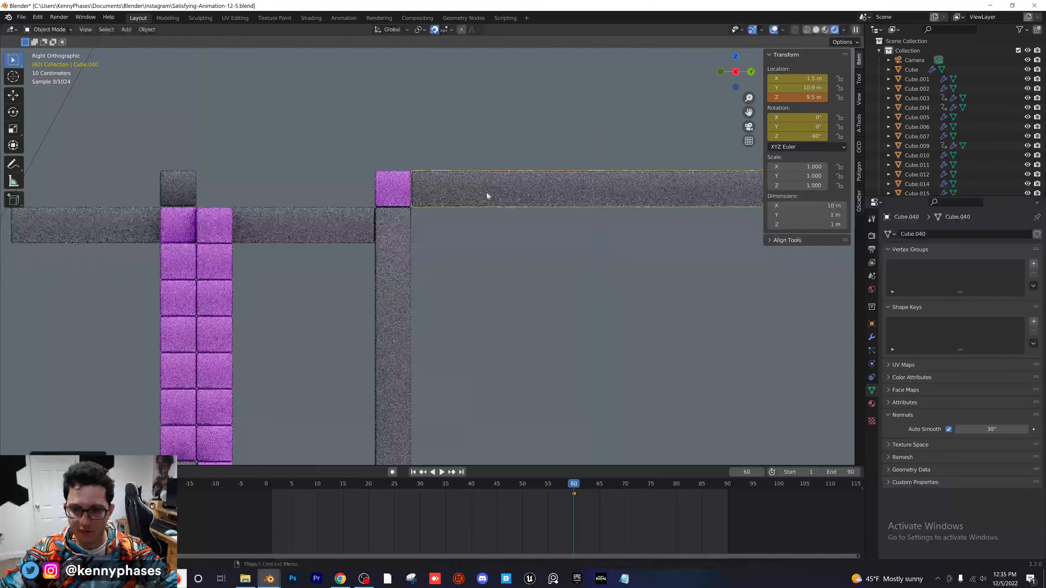
click(486, 199)
key(Up)
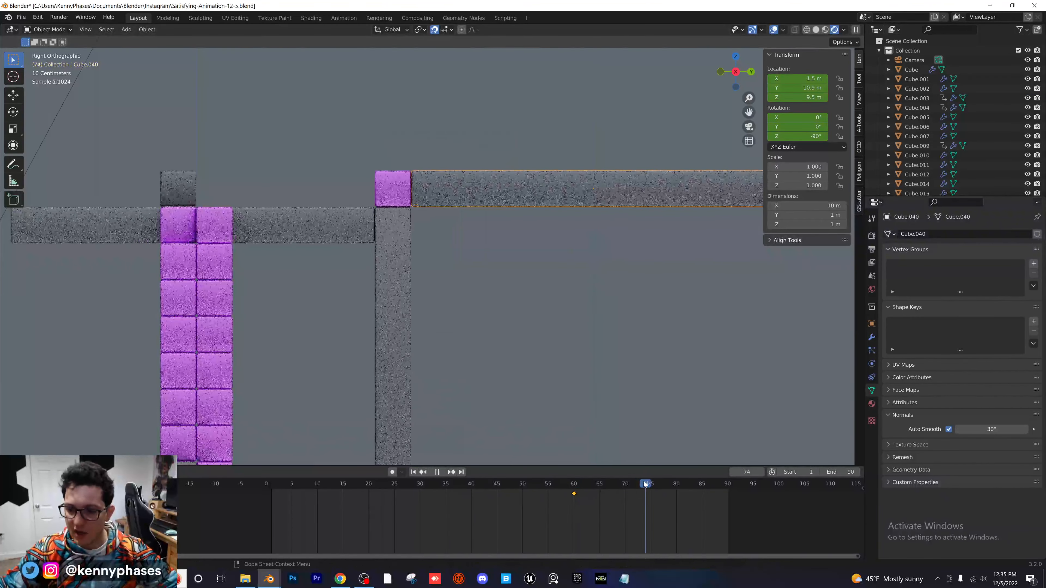
At frame 75, move the raised cube to Y -0.5 m on top of the column and keyframe its location and rotation
click(377, 193)
scroll(395, 202, up, 2)
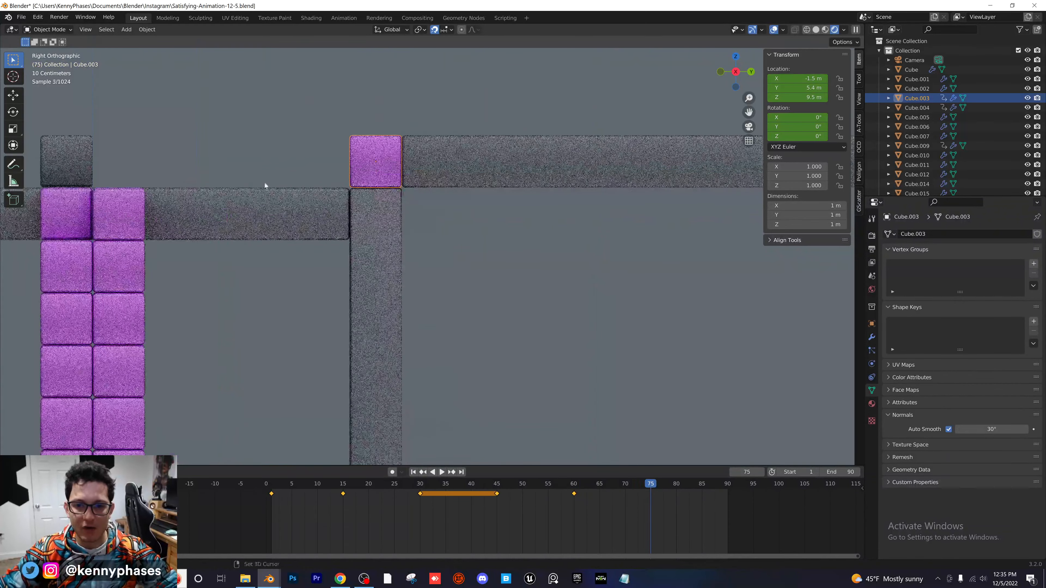
shift+middle_drag(353, 175, 525, 203)
key(g)
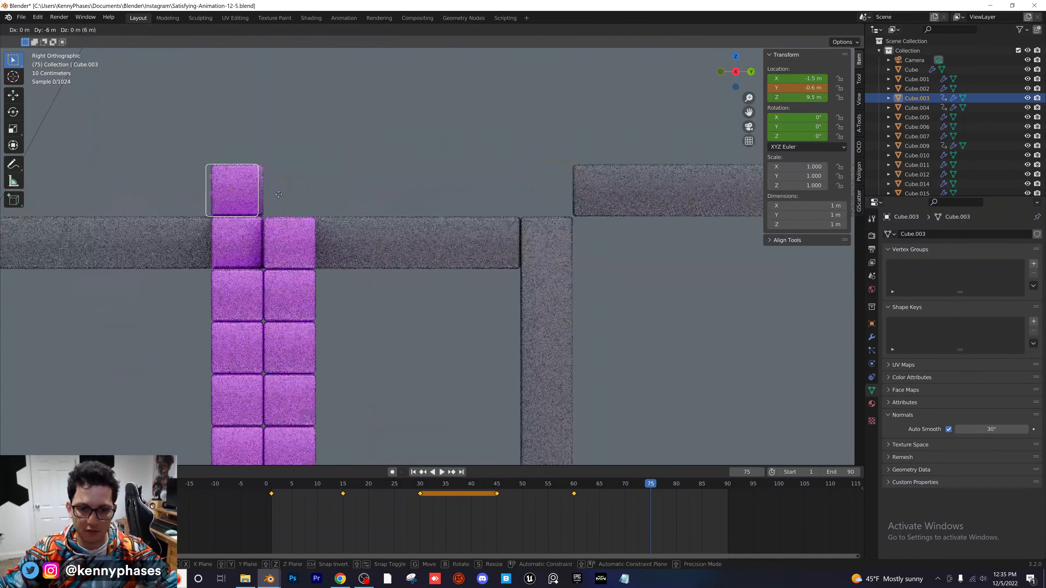
click(255, 201)
key(i)
click(255, 200)
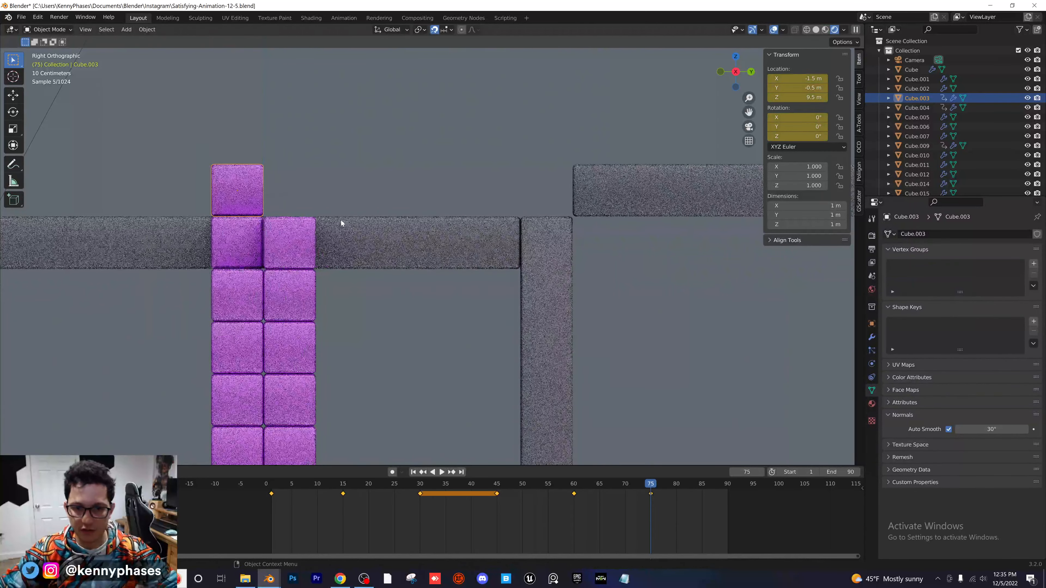
Move the pusher beam along Y to 5 m against the cube, keyframe its location and rotation at frame 75, and check the push
click(588, 209)
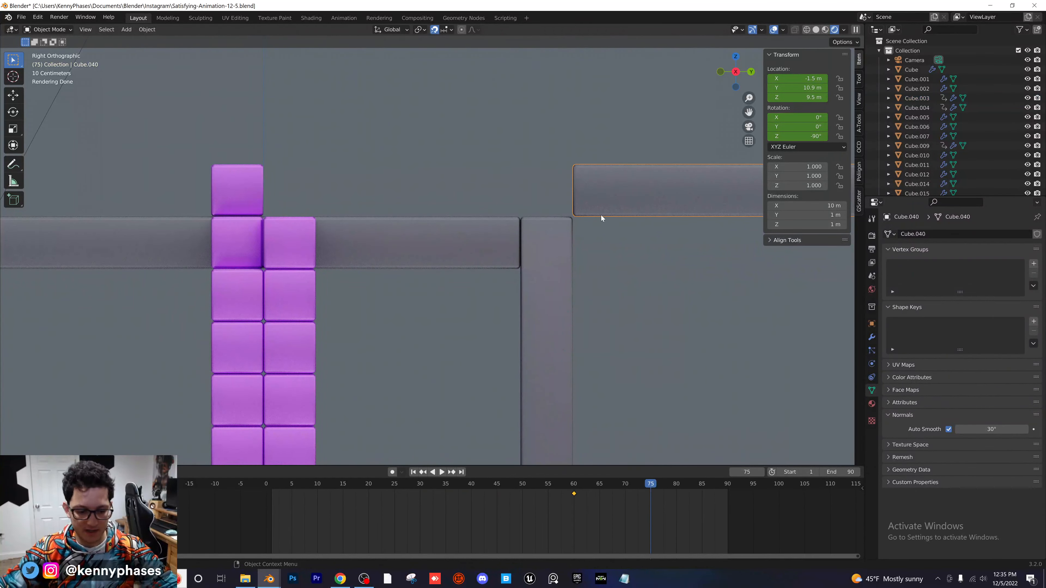
key(g)
key(y)
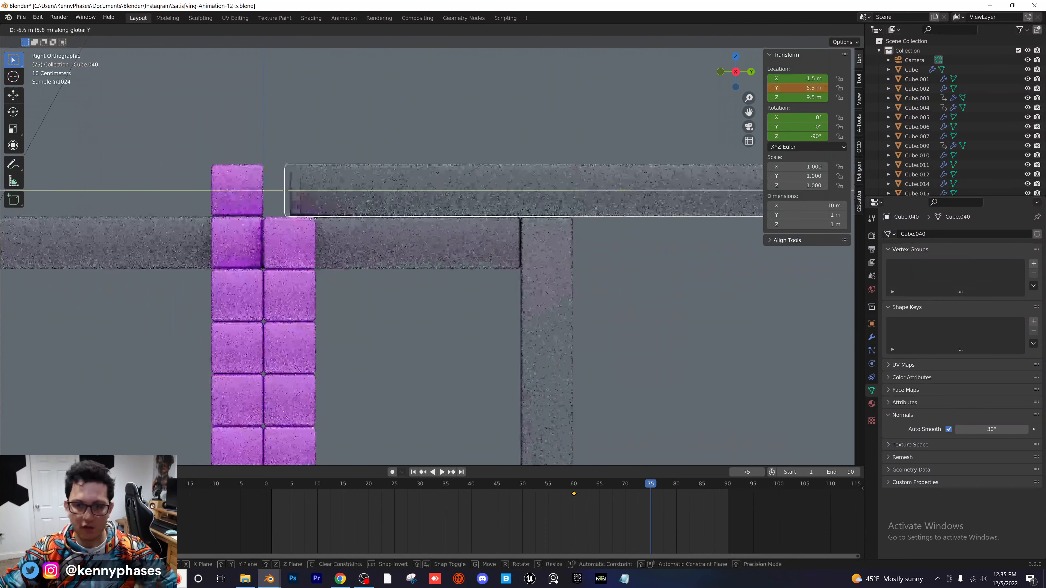
click(303, 200)
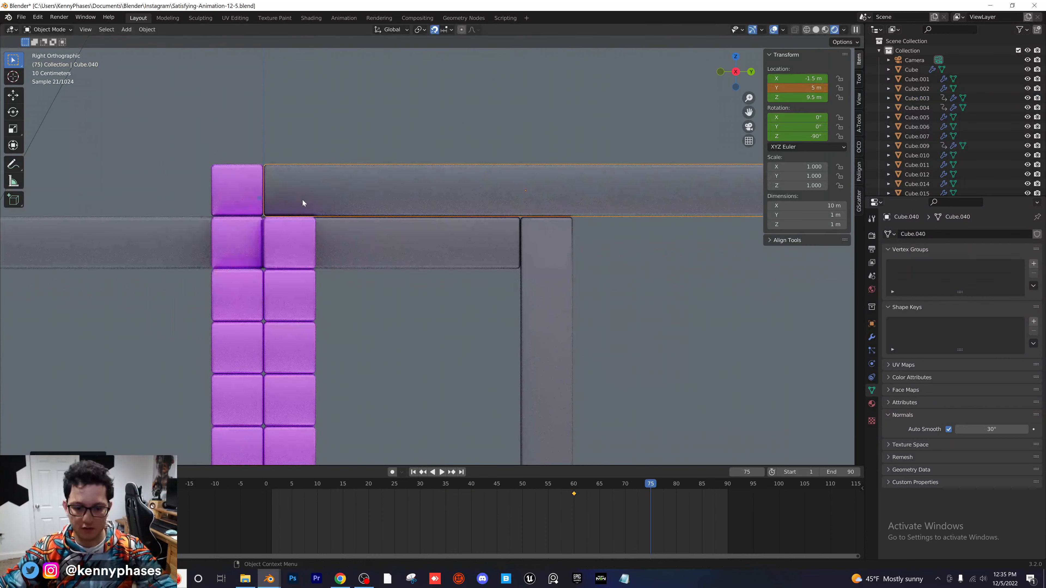
key(i)
click(303, 204)
drag(651, 487, 532, 487)
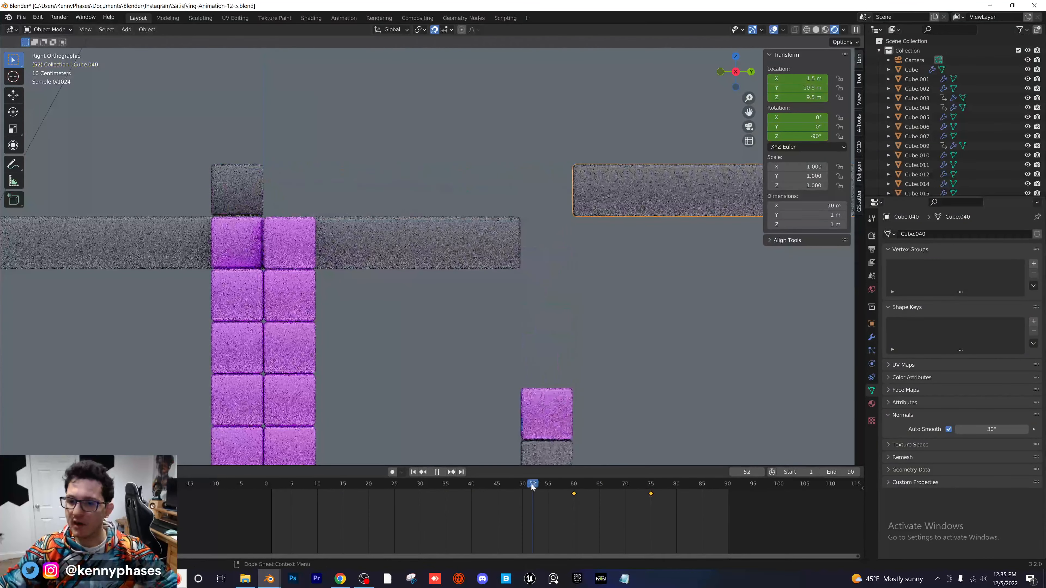
key(space)
middle_drag(509, 280, 558, 285)
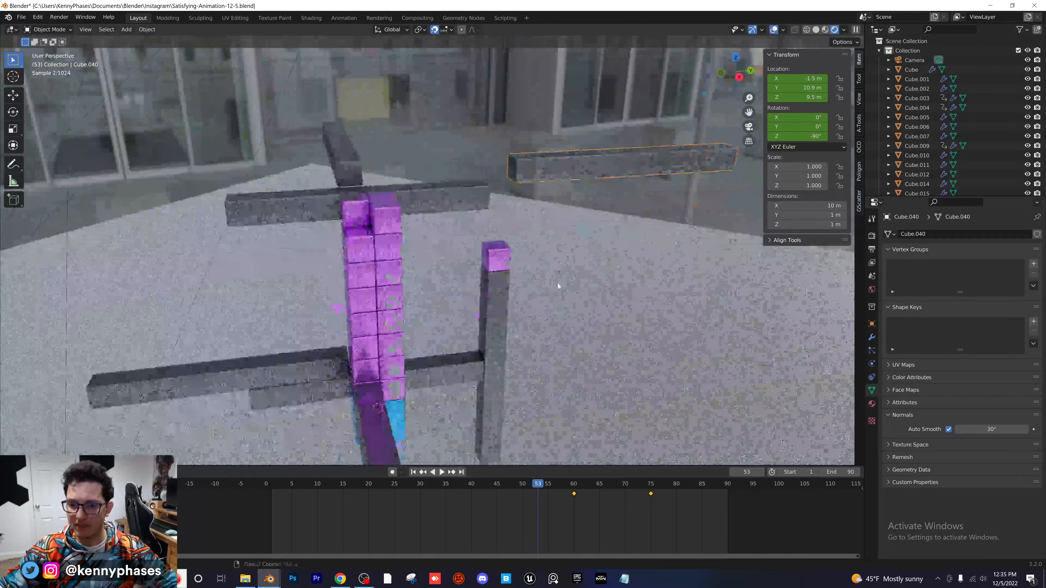
drag(538, 484, 651, 485)
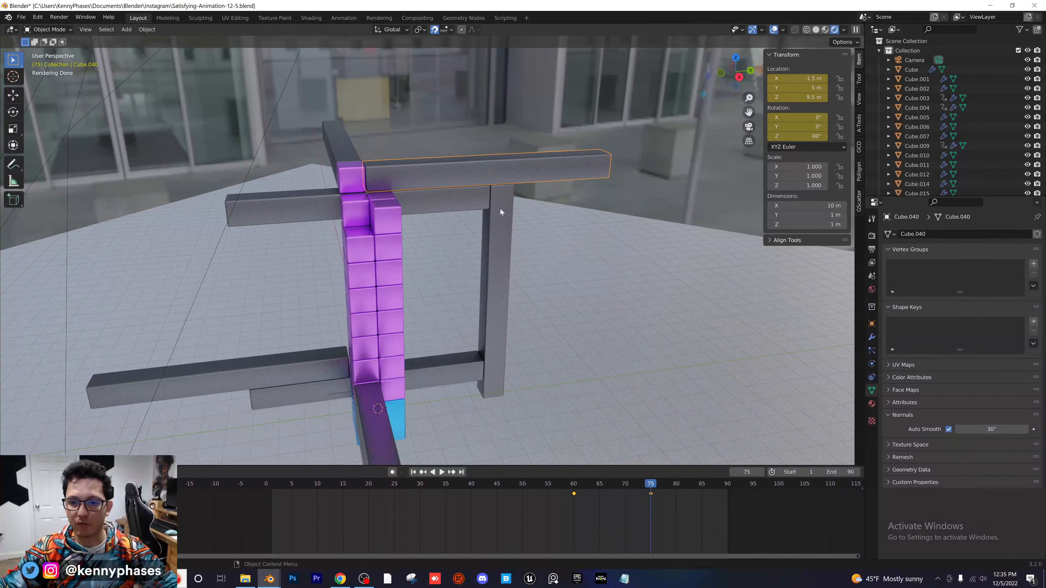
Duplicate the upright lifting beam's frame 45 keyframe to frame 75 so it drops back down
click(505, 227)
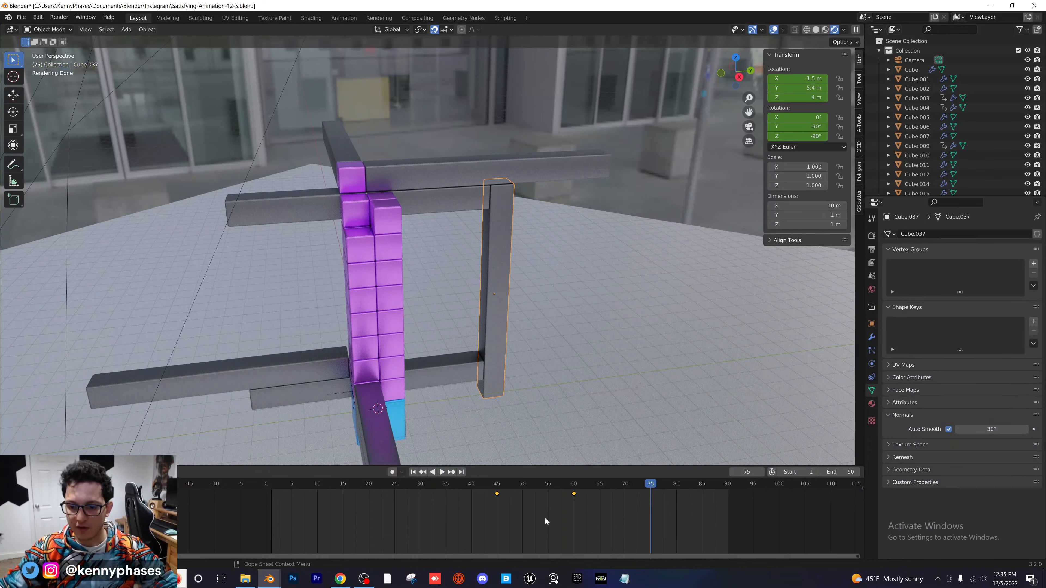
key(shift+d)
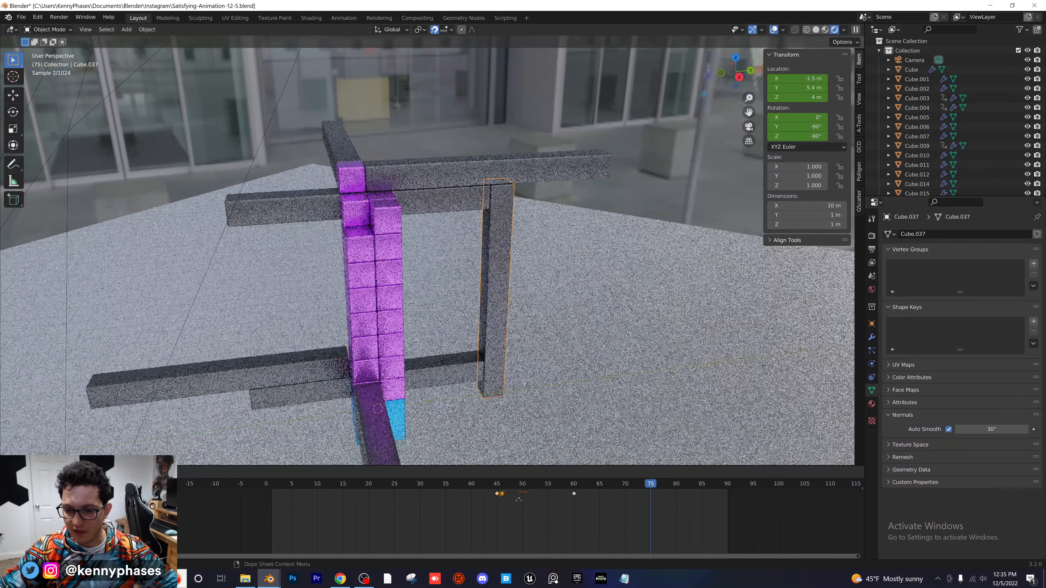
click(658, 483)
click(658, 484)
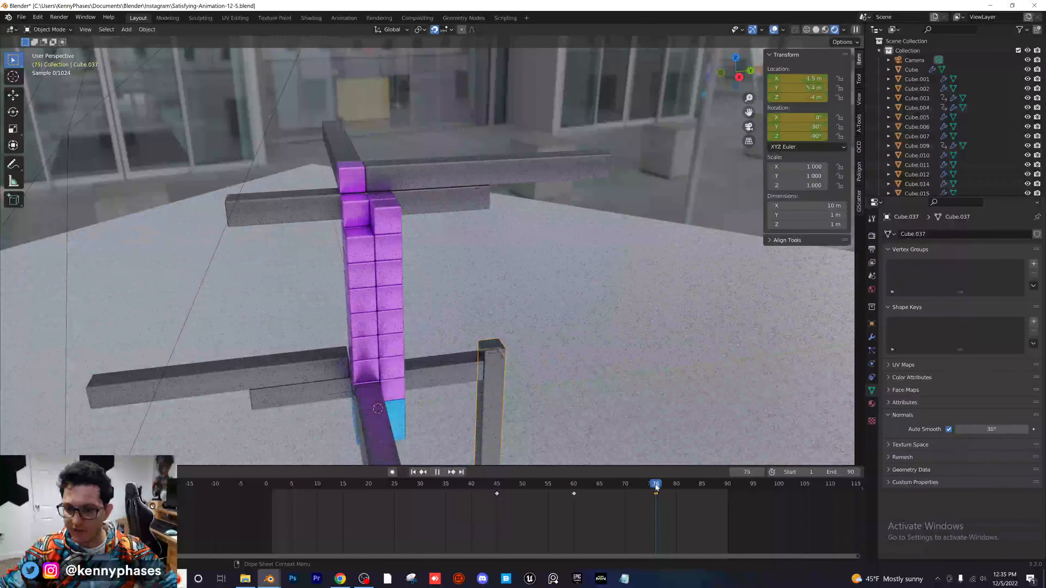
drag(656, 494, 654, 494)
click(651, 494)
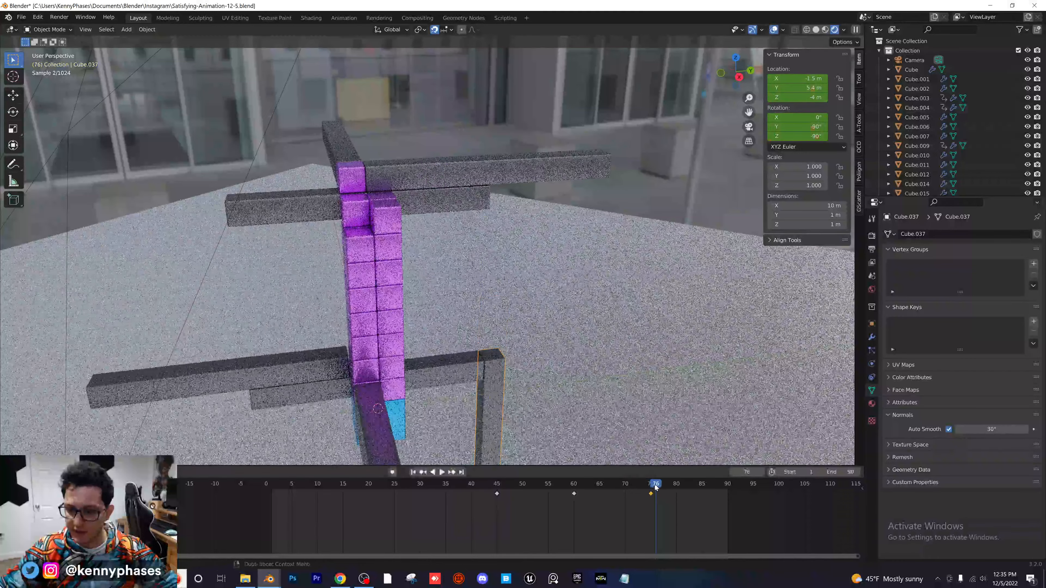
Duplicate the upright beam's frame 60 keyframe to frame 65 to hold it raised, and check the motion up to frame 75
key(space)
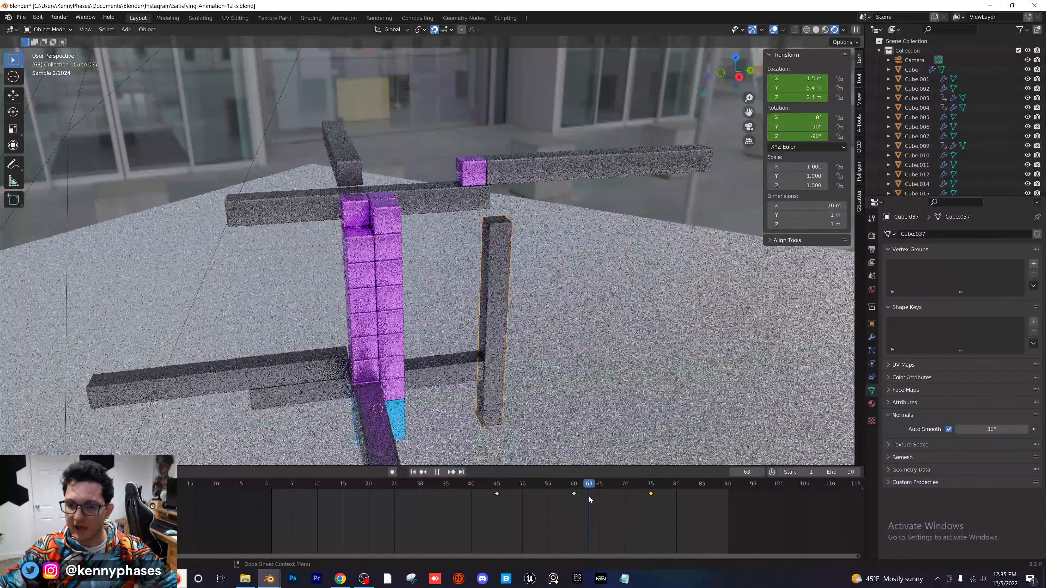
key(space)
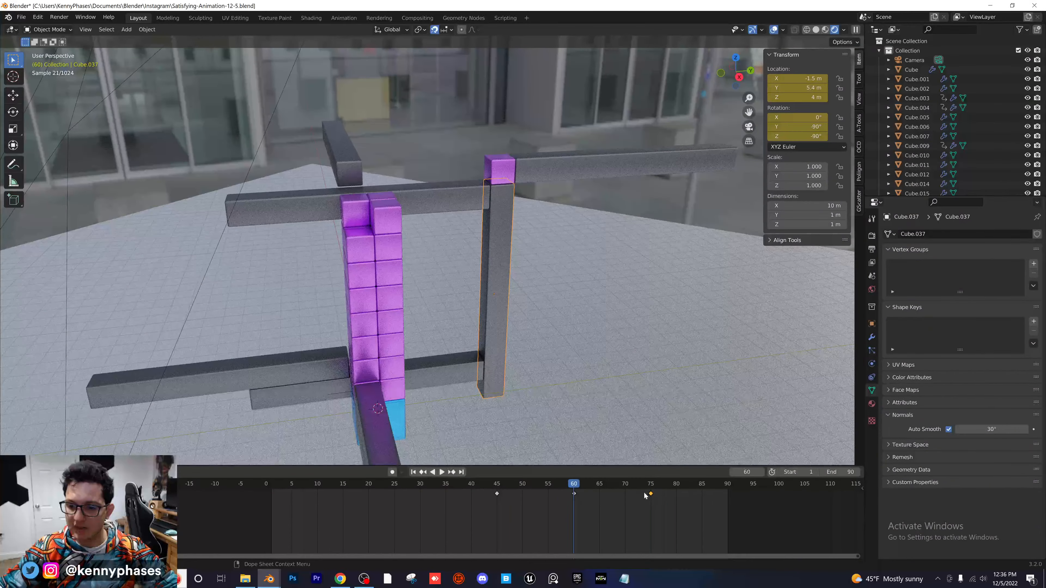
key(shift+d)
click(600, 496)
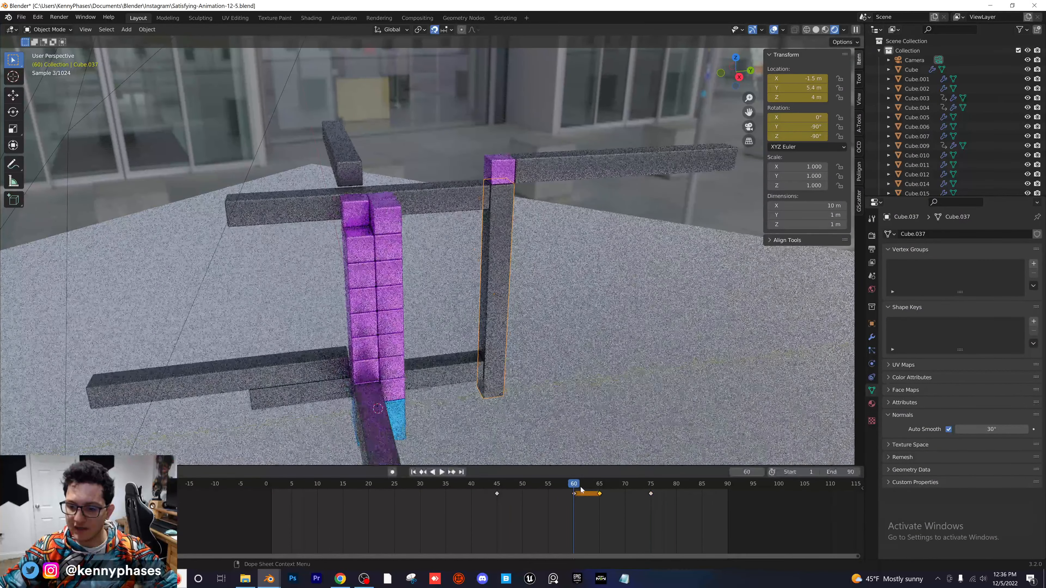
key(space)
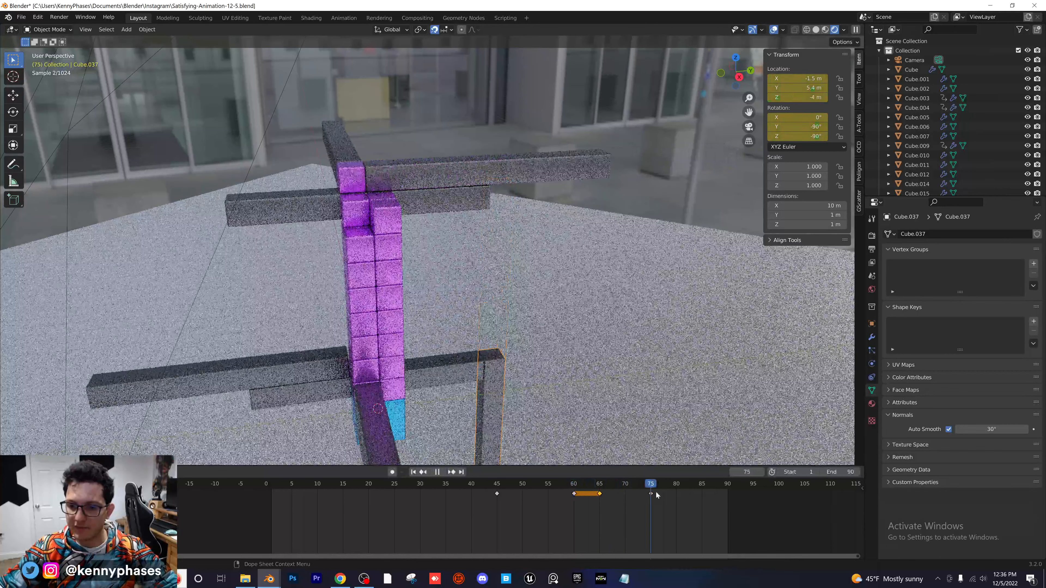
key(space)
click(651, 483)
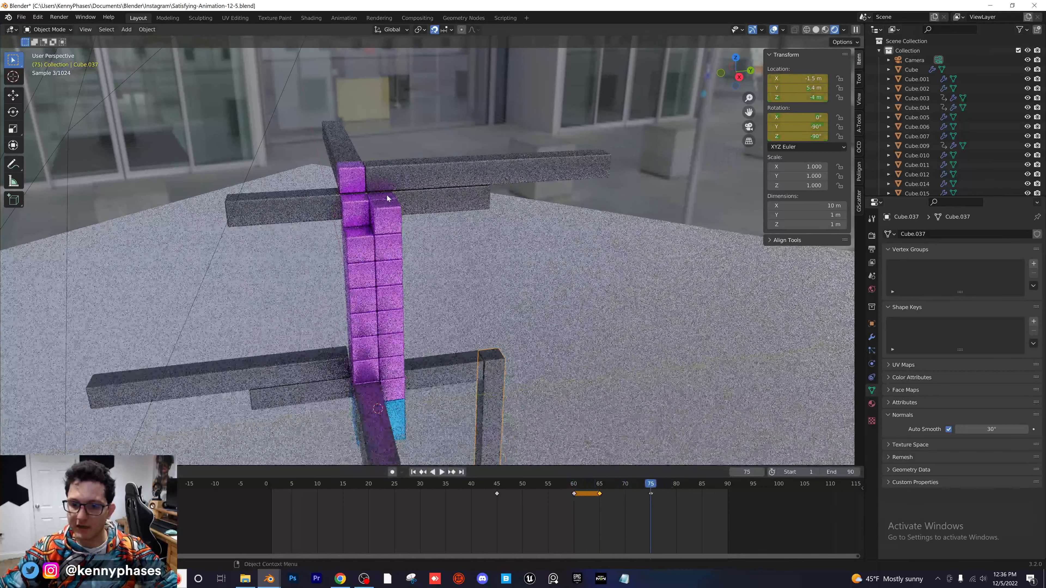
Duplicate the upper pusher beam's frame 60 keyframe to frame 90 so it retracts, and check the motion up to frame 90
click(398, 177)
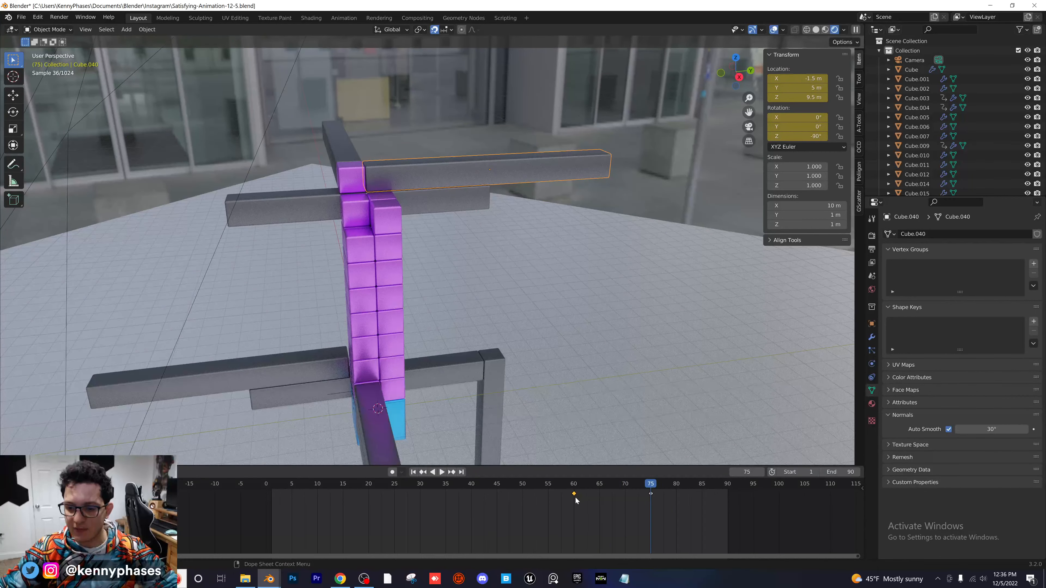
key(shift+d)
click(599, 501)
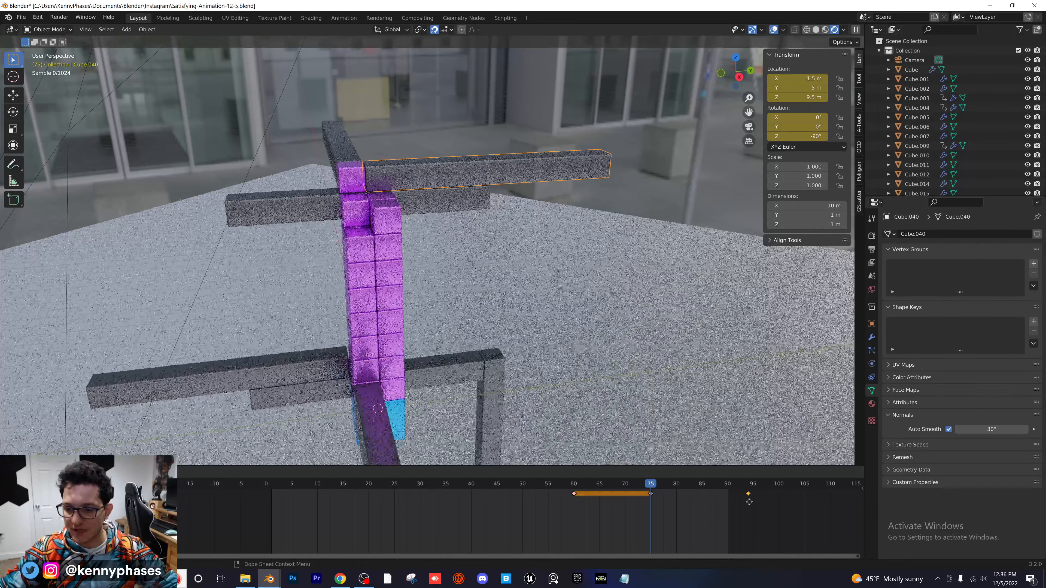
click(728, 501)
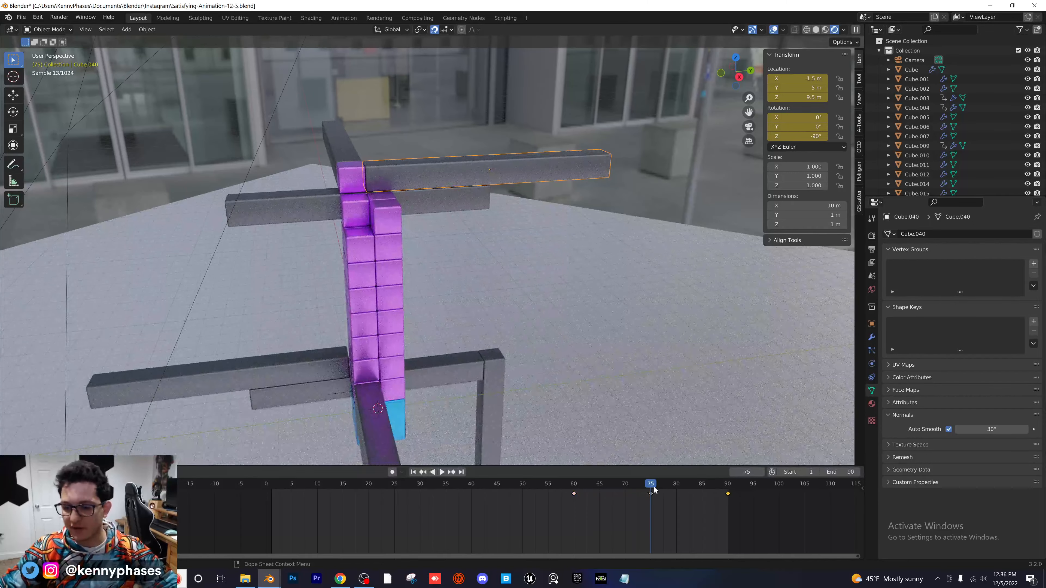
drag(654, 489, 727, 496)
At frame 90, move the raised purple cube along X to 0.5 m and keyframe its location and rotation
click(341, 142)
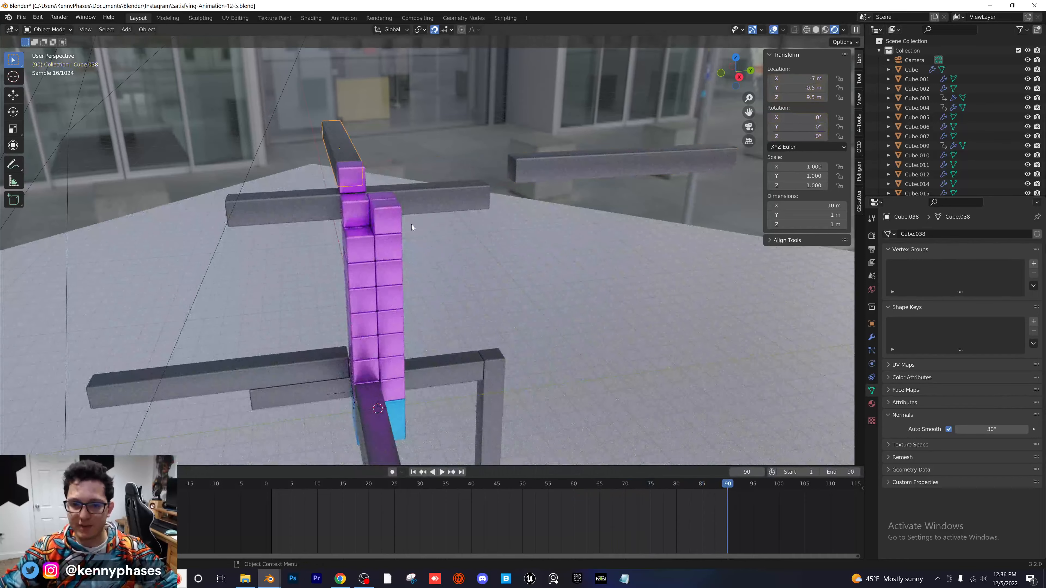
middle_drag(413, 228, 435, 236)
scroll(432, 235, up, 2)
click(325, 170)
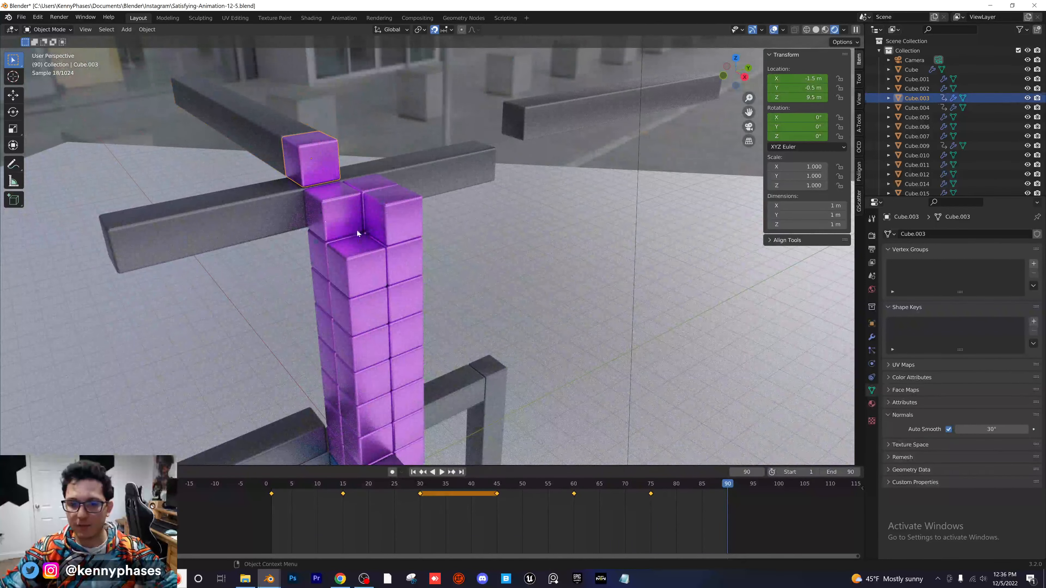
click(654, 490)
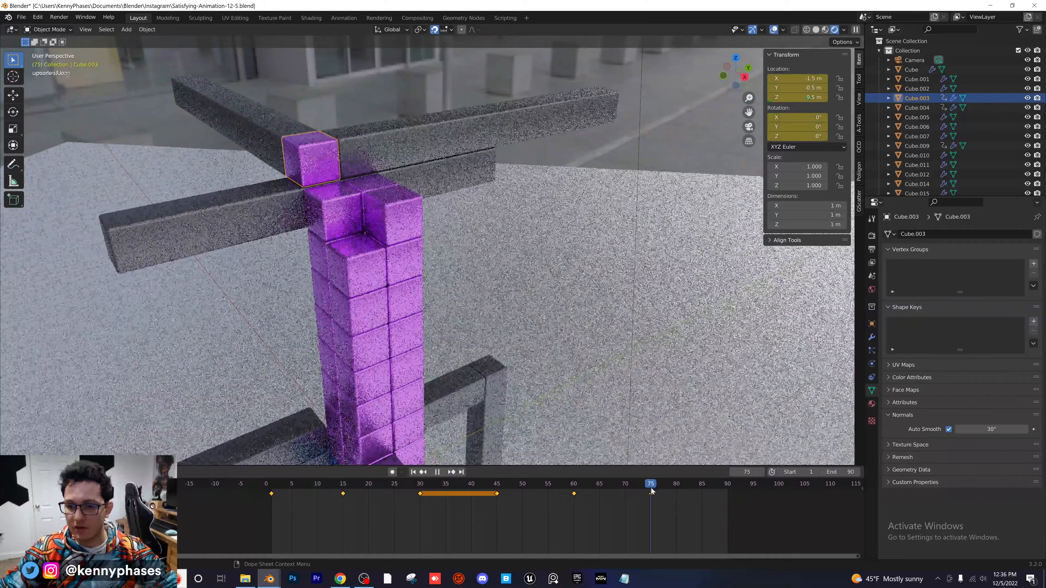
drag(651, 490, 728, 490)
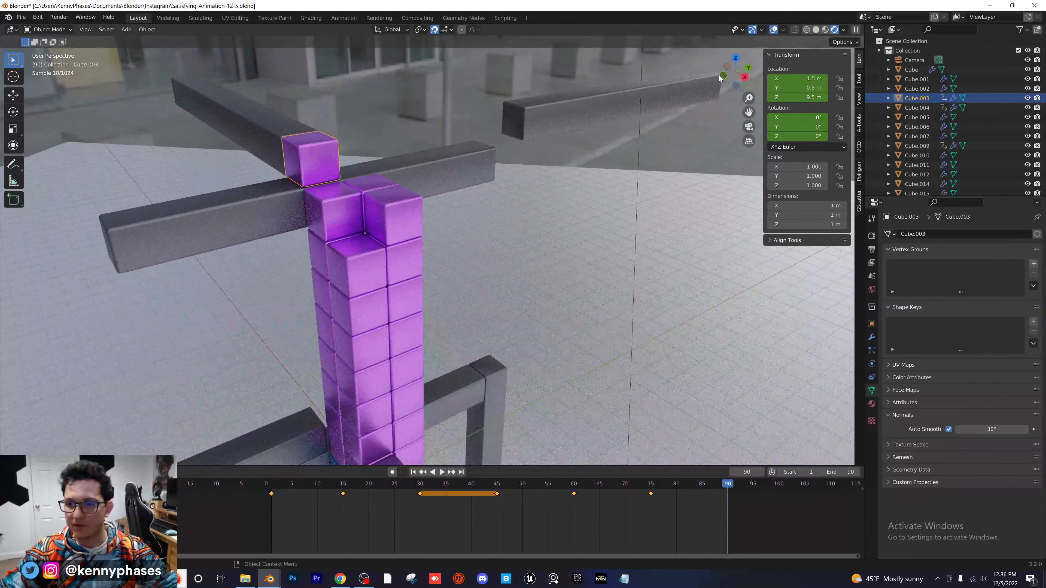
click(722, 76)
drag(412, 149, 486, 148)
key(i)
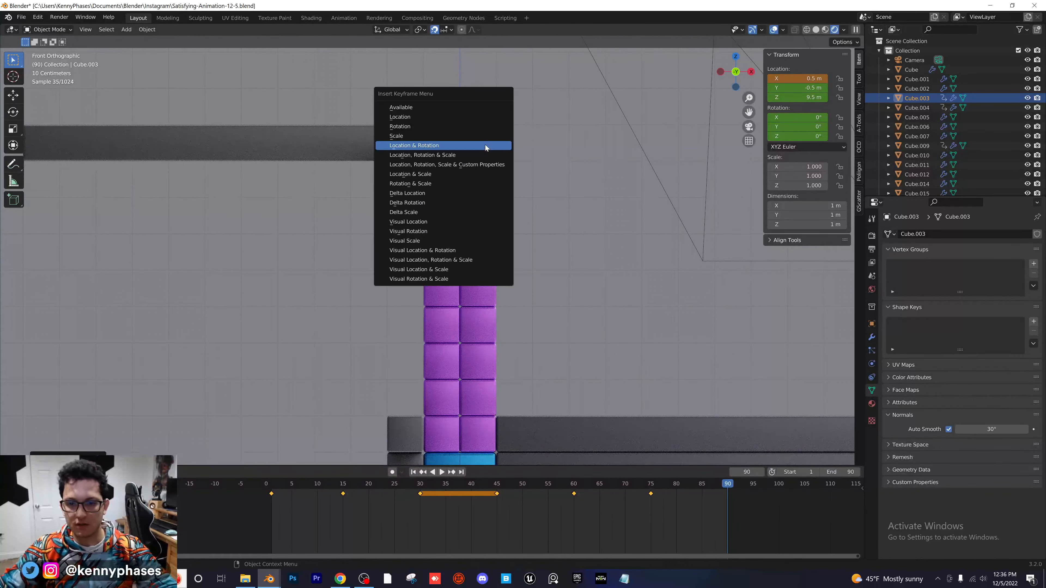
click(486, 148)
Keyframe the location and rotation of the upper beam lying along X at frame 75
middle_drag(507, 170, 498, 177)
click(350, 128)
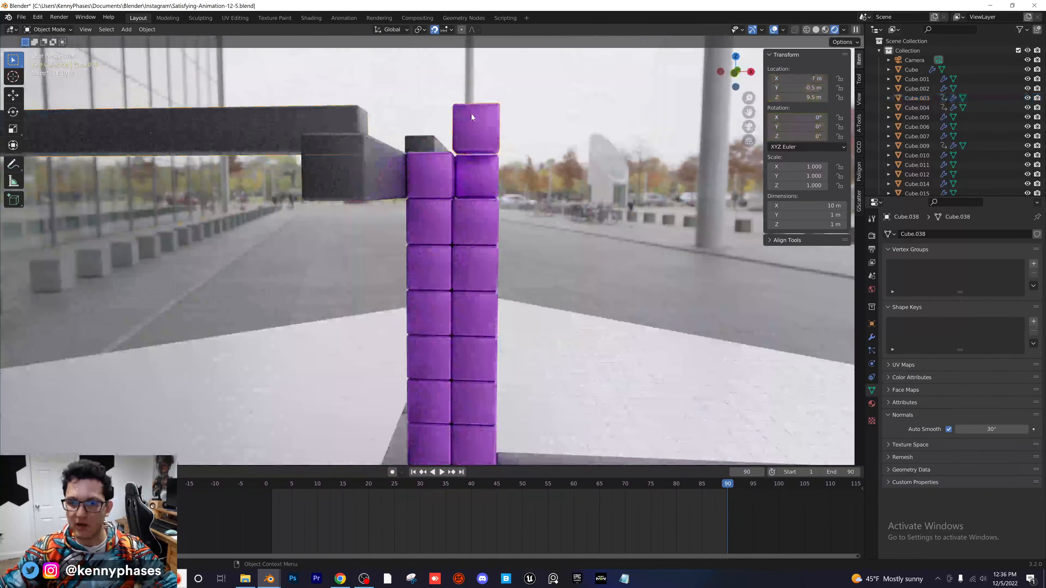
click(736, 73)
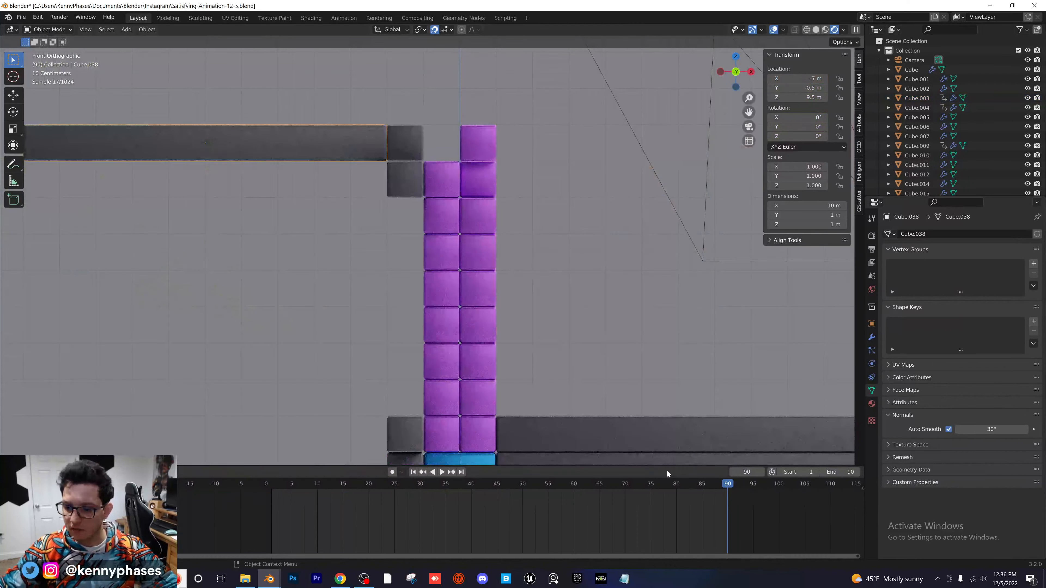
click(649, 487)
key(space)
key(Escape)
key(i)
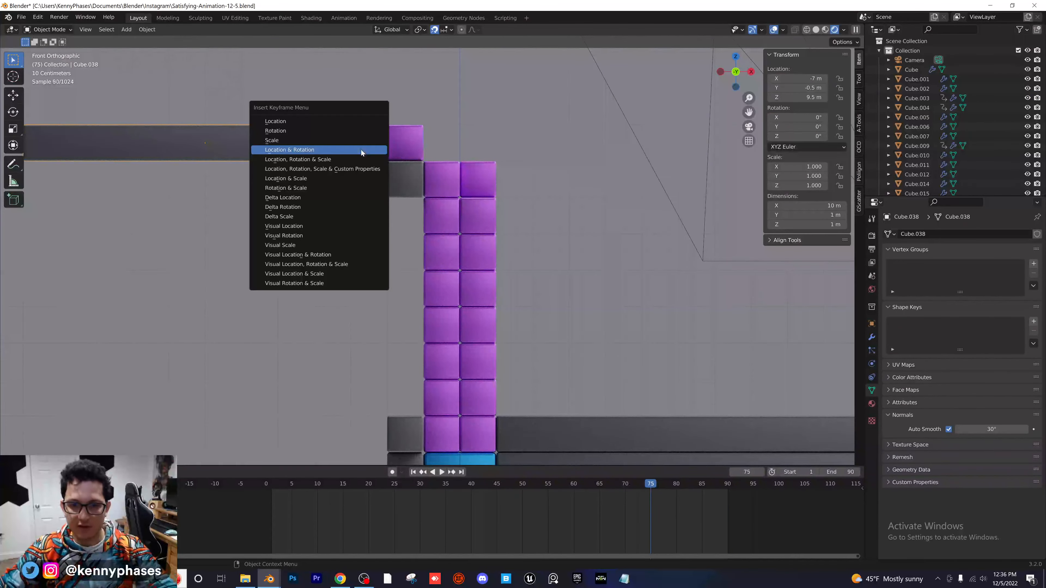
click(362, 155)
At frame 90, move the upper X-aligned beam to X -5 m against the cube and keyframe its location and rotation
drag(653, 486, 729, 490)
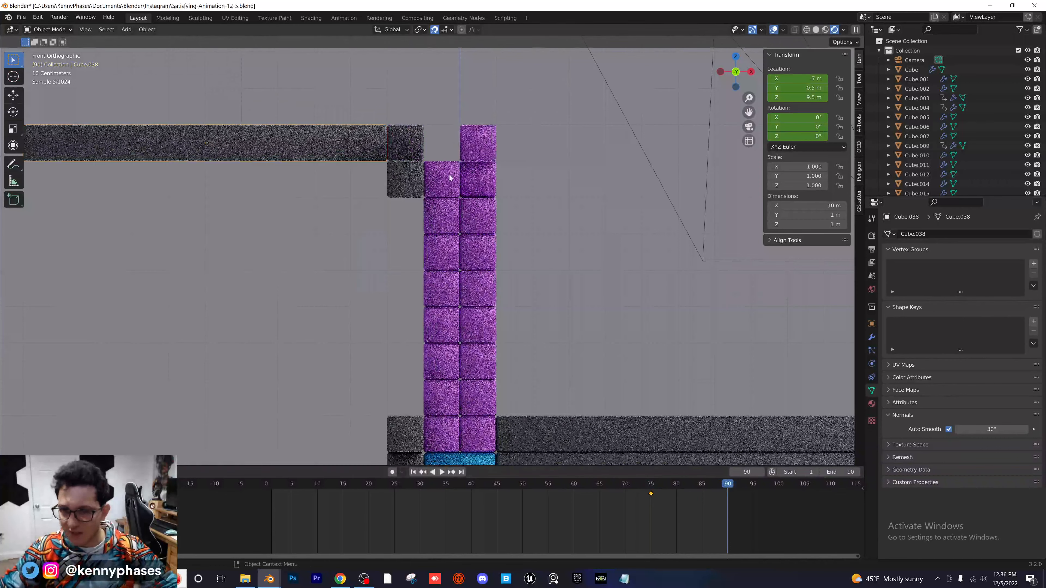
key(g)
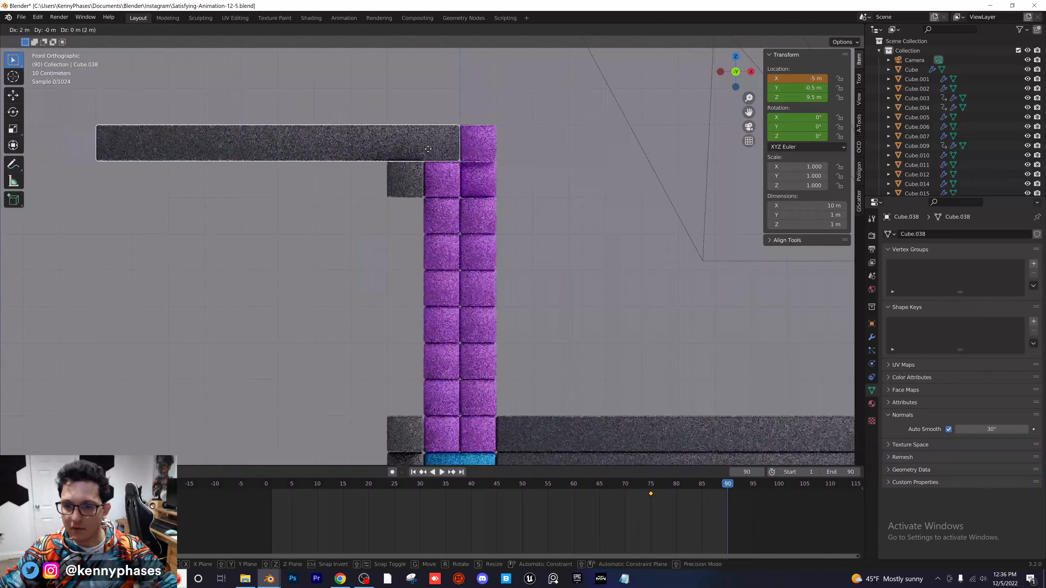
click(428, 149)
key(i)
click(441, 144)
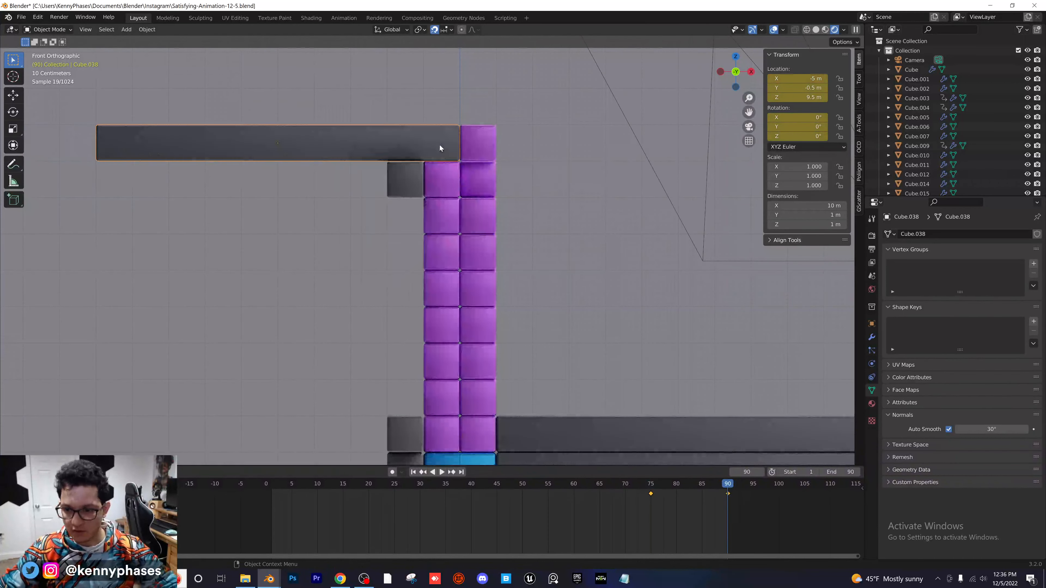
middle_drag(490, 233, 406, 194)
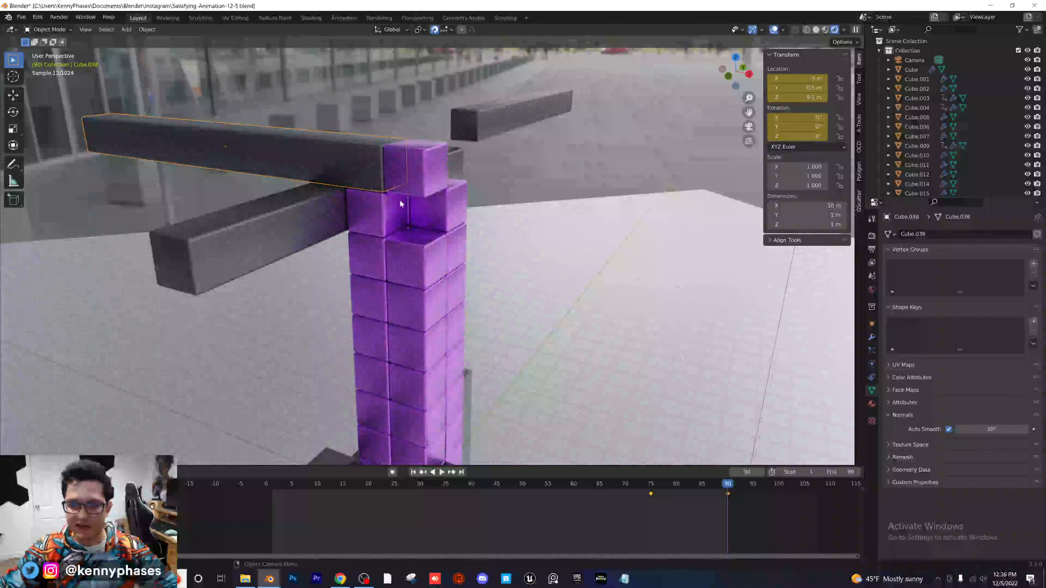
Set the scene's end frame to 120
click(872, 263)
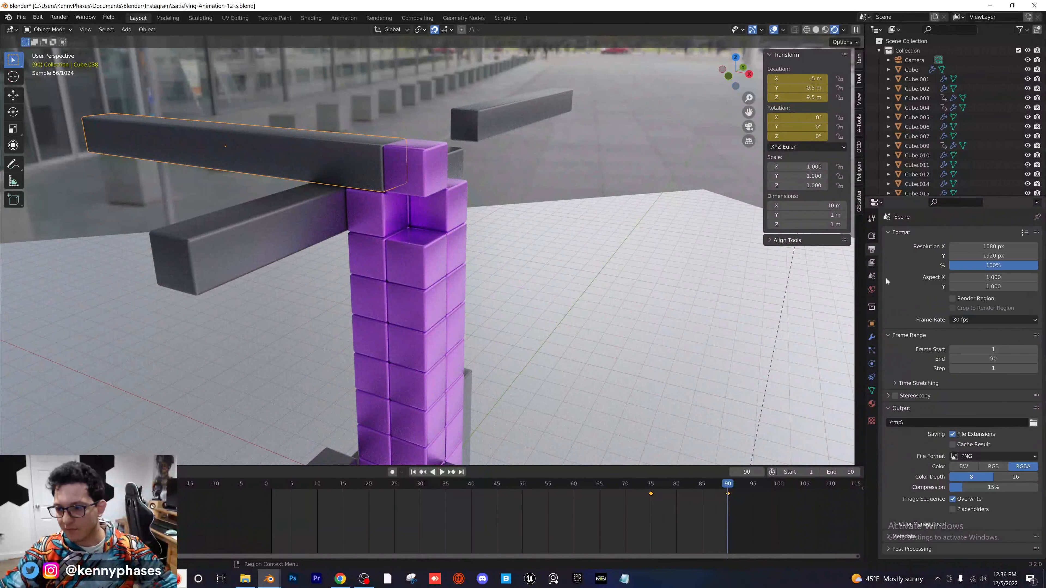
click(993, 358)
text(120)
key(Return)
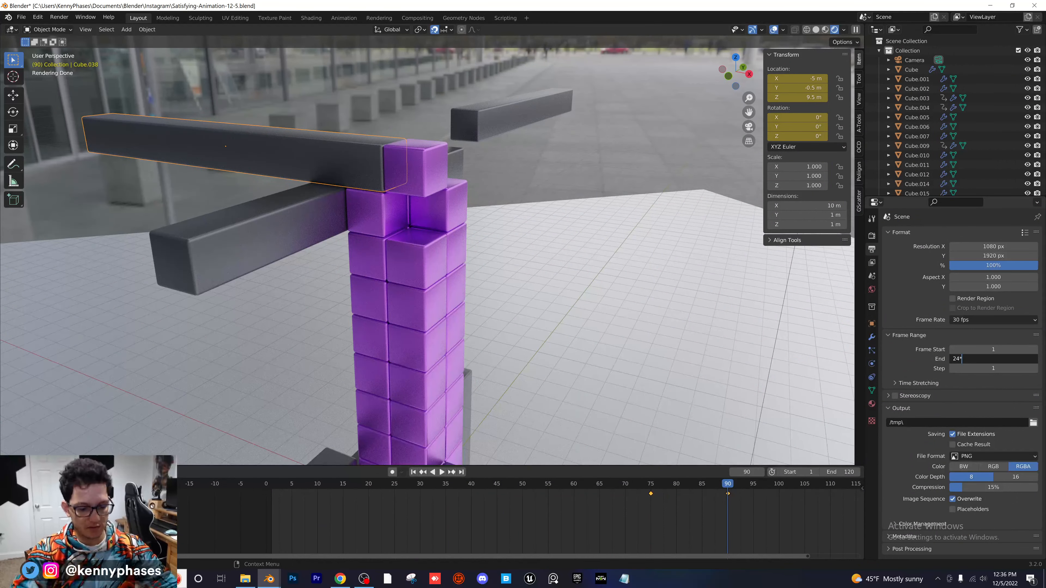
key(Return)
key(Home)
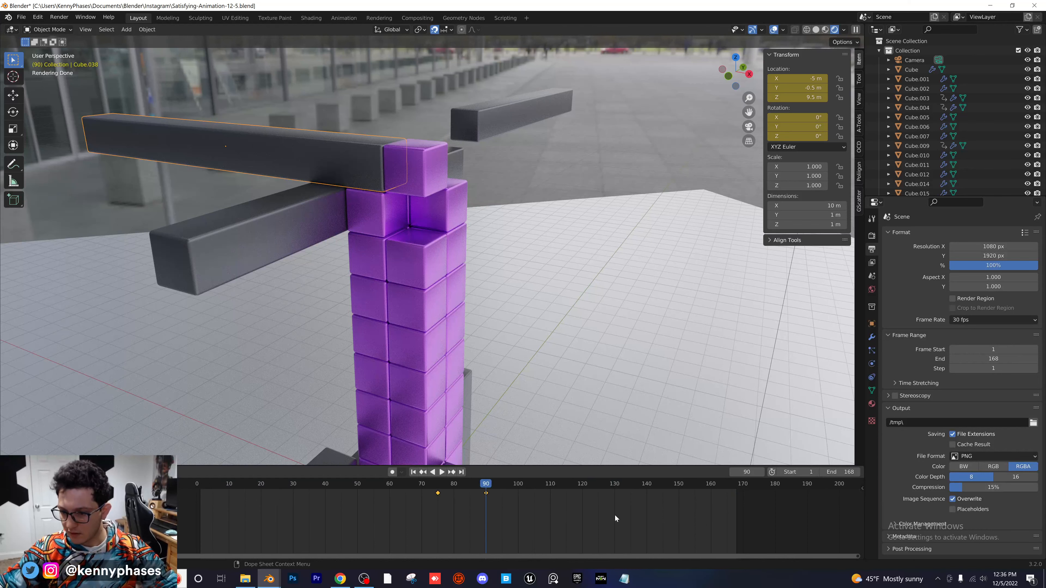
click(1002, 359)
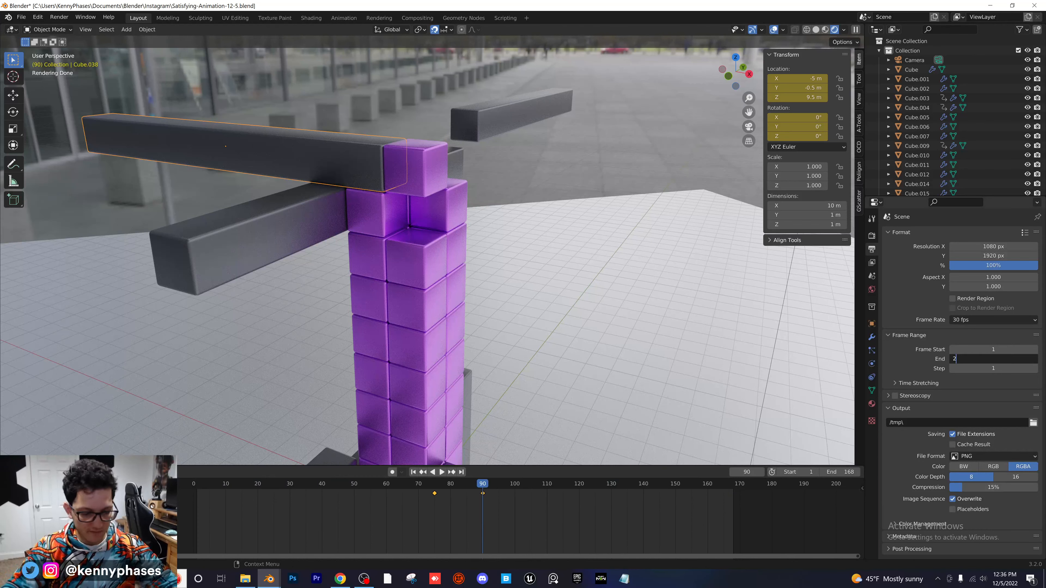
text(24*)
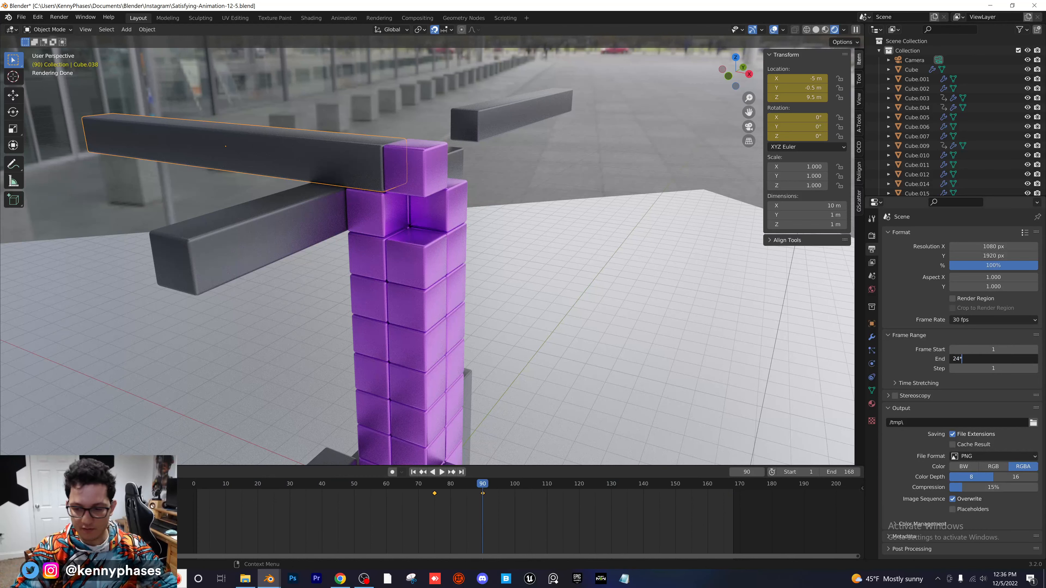
text(5)
key(Return)
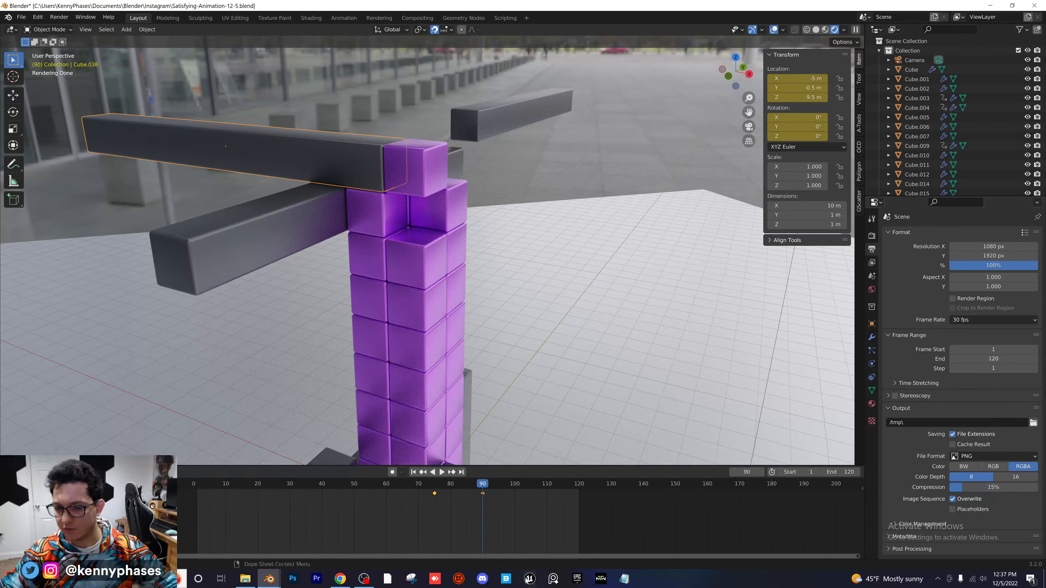
Duplicate the upper X-aligned beam's frame 75 keyframe to frame 110 so it pulls back, and preview the motion
mouse_move(487, 480)
mouse_down()
mouse_move(439, 493)
mouse_move(525, 494)
mouse_move(482, 489)
mouse_up()
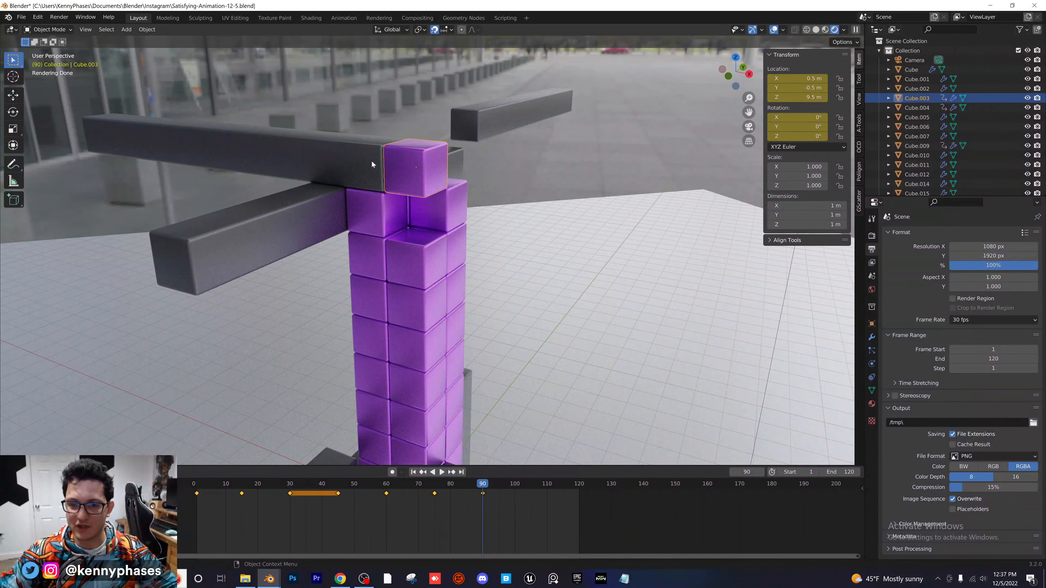
key(shift+d)
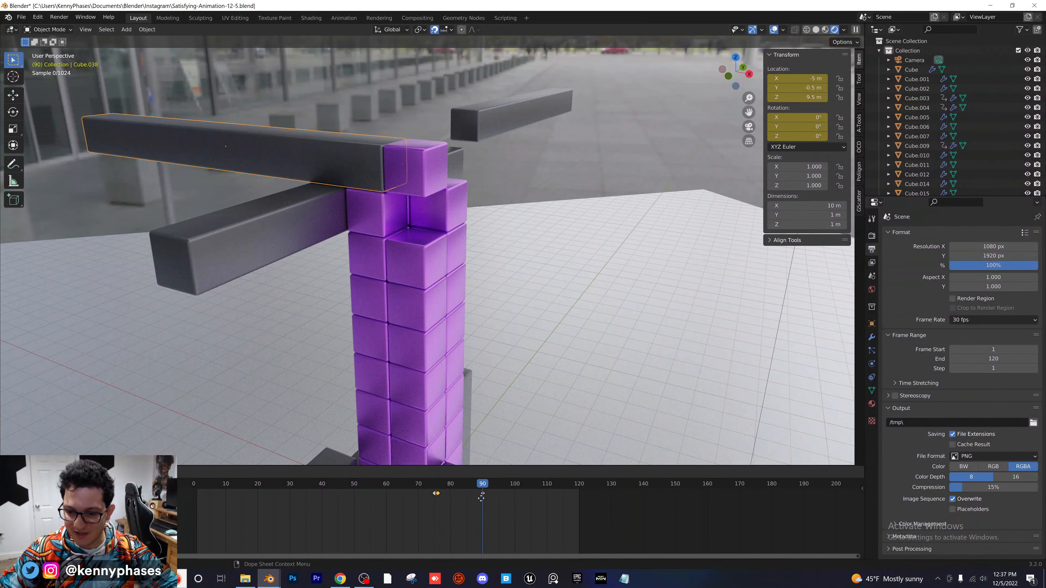
click(546, 494)
scroll(457, 516, up, 3)
scroll(457, 514, up, 1)
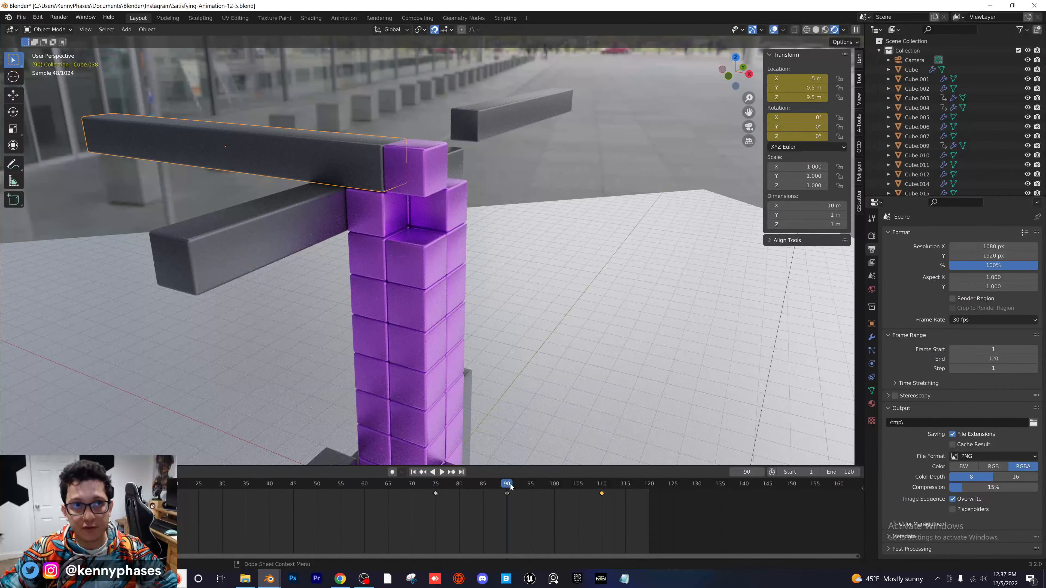
key(space)
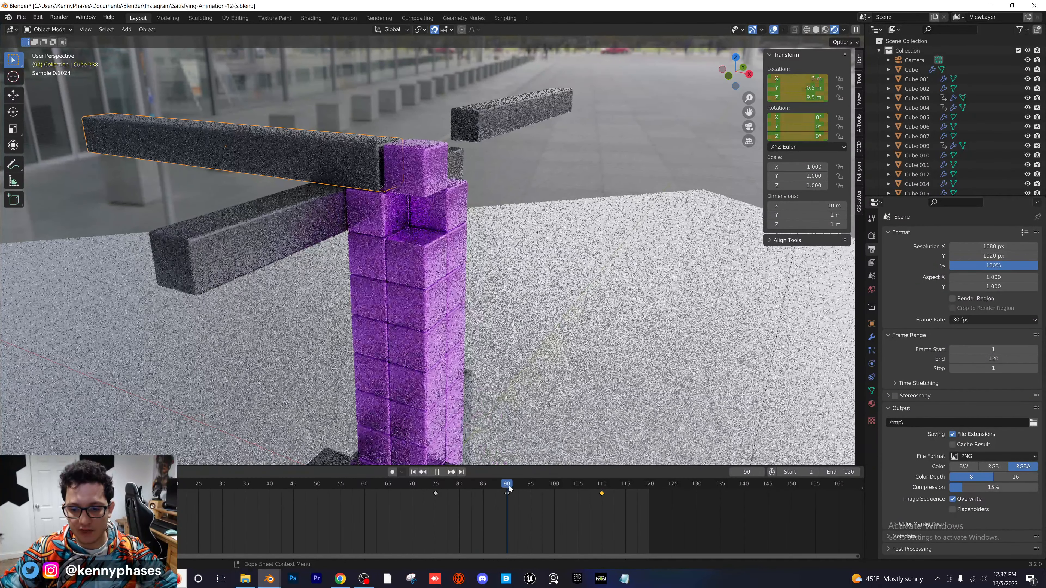
key(space)
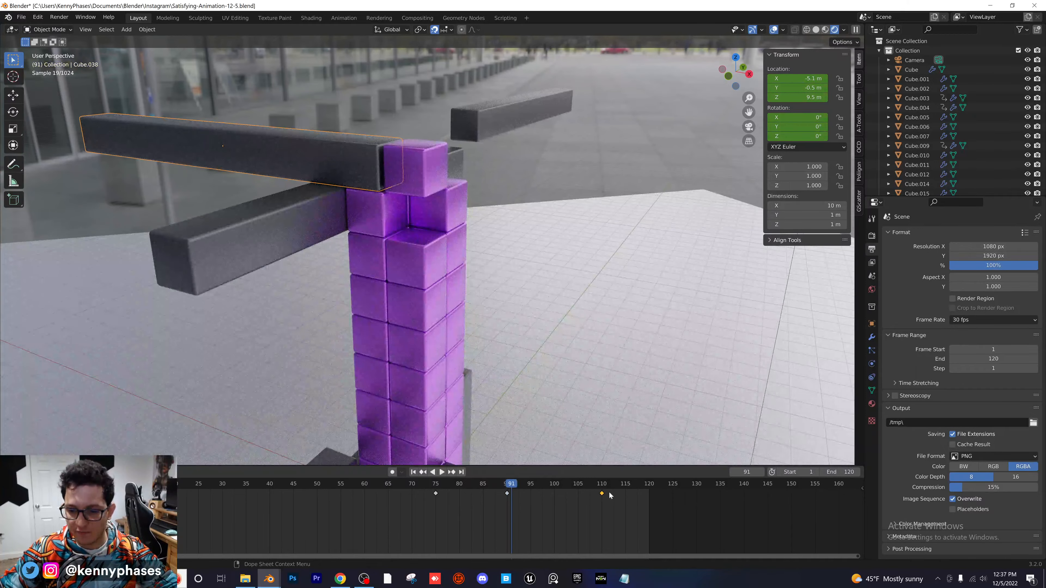
Move the beam's retract keyframe to frame 105 and play back the push and pull-back
drag(602, 494, 577, 495)
drag(508, 485, 425, 490)
key(space)
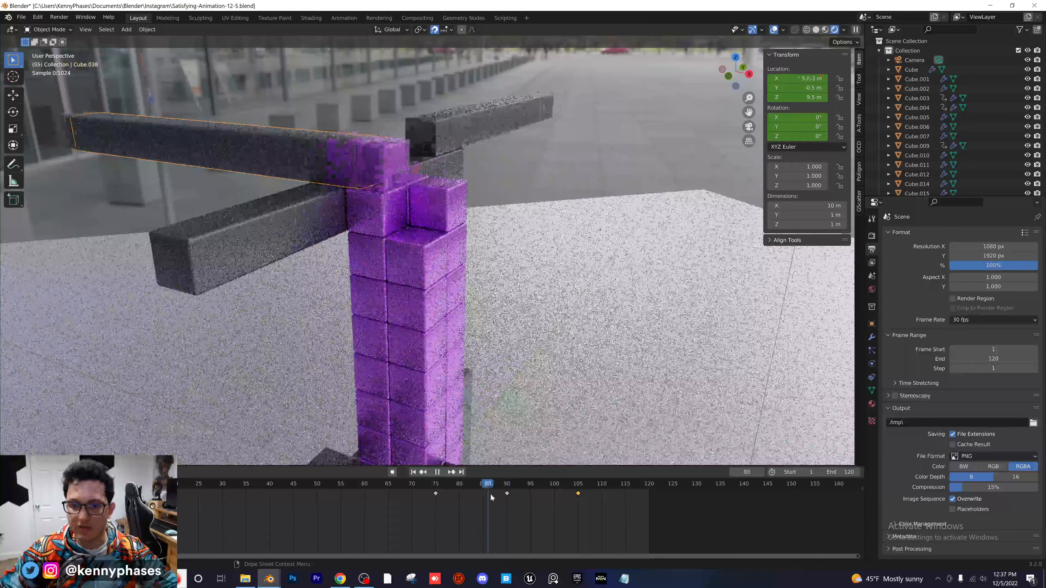
key(space)
At frame 100, lower the loose purple cube to Z 8.5 m into the column's gap and keyframe its location and rotation
click(415, 175)
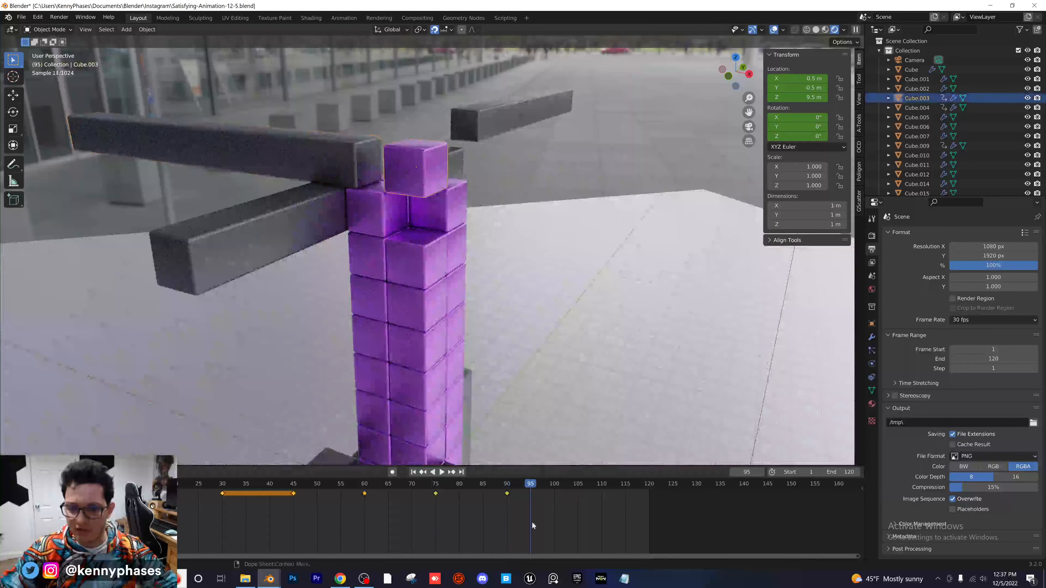
scroll(537, 486, up, 2)
click(536, 487)
key(space)
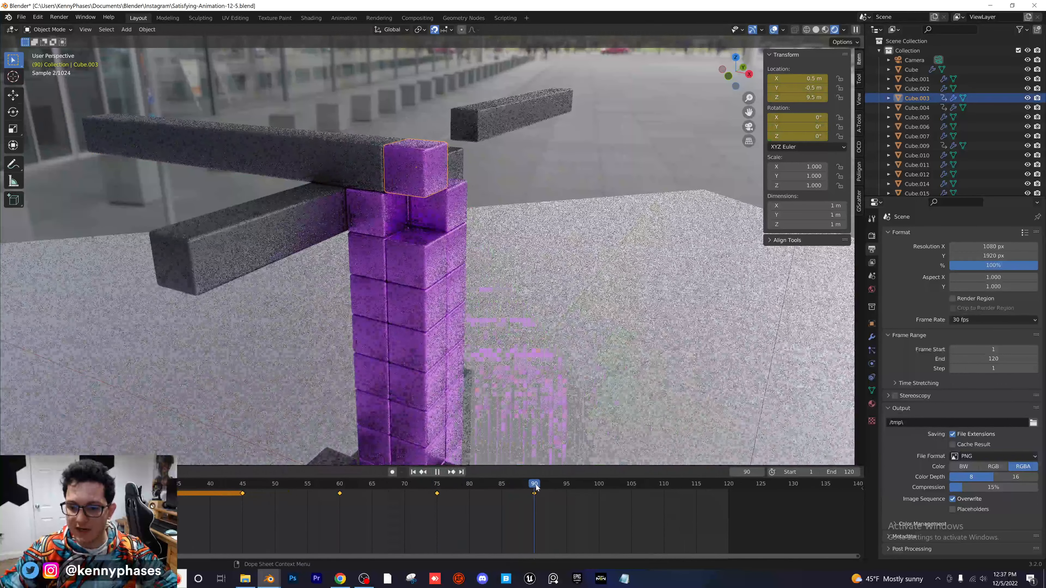
key(space)
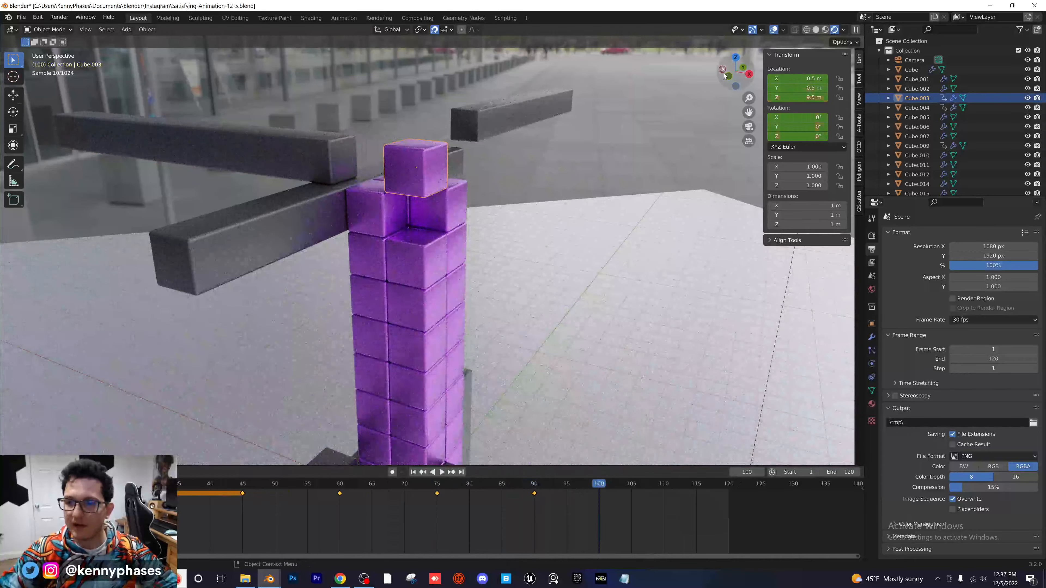
click(728, 76)
scroll(445, 142, up, 5)
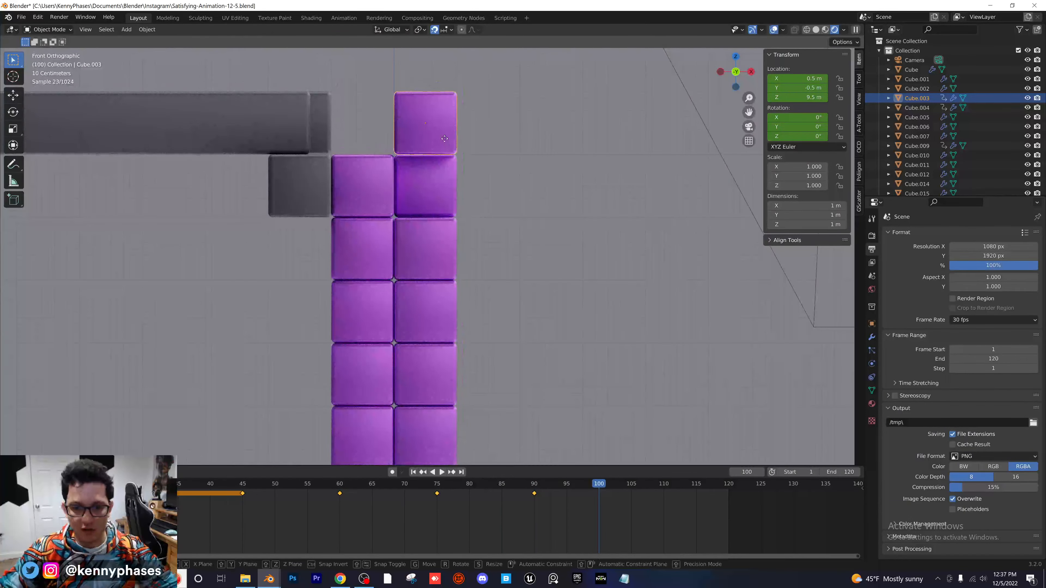
drag(445, 142, 444, 203)
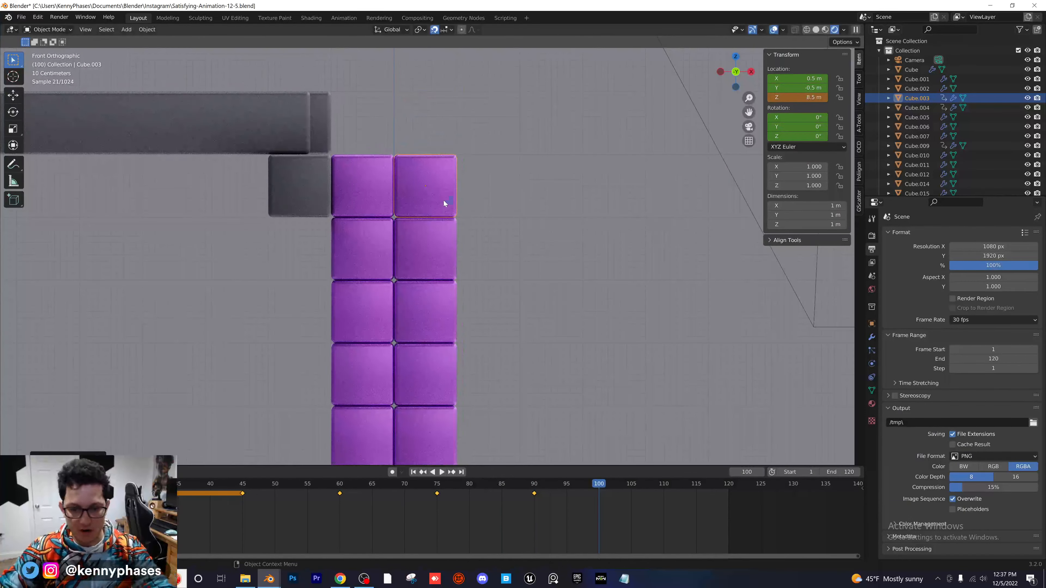
key(i)
click(444, 200)
scroll(598, 512, down, 2)
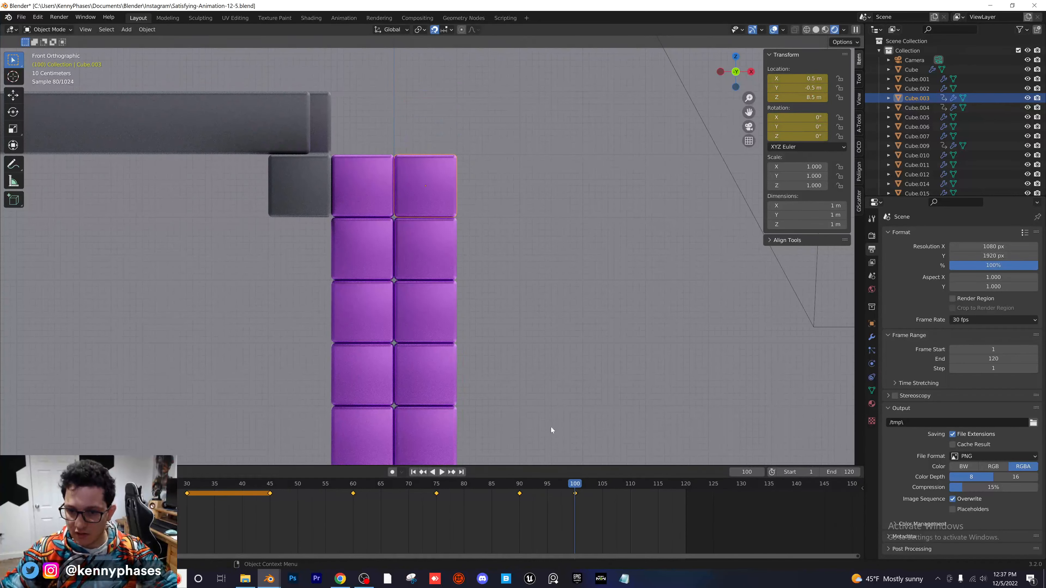
Set the scene's end frame to 105 to match the upper X-aligned beam's last keyframe, and save the file
middle_drag(463, 265, 496, 129)
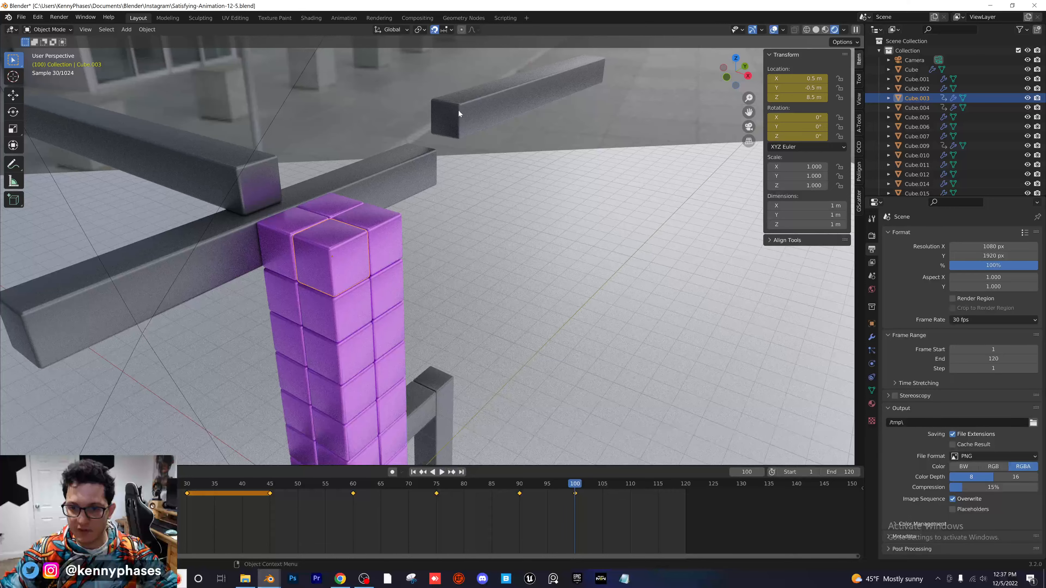
click(239, 183)
key(space)
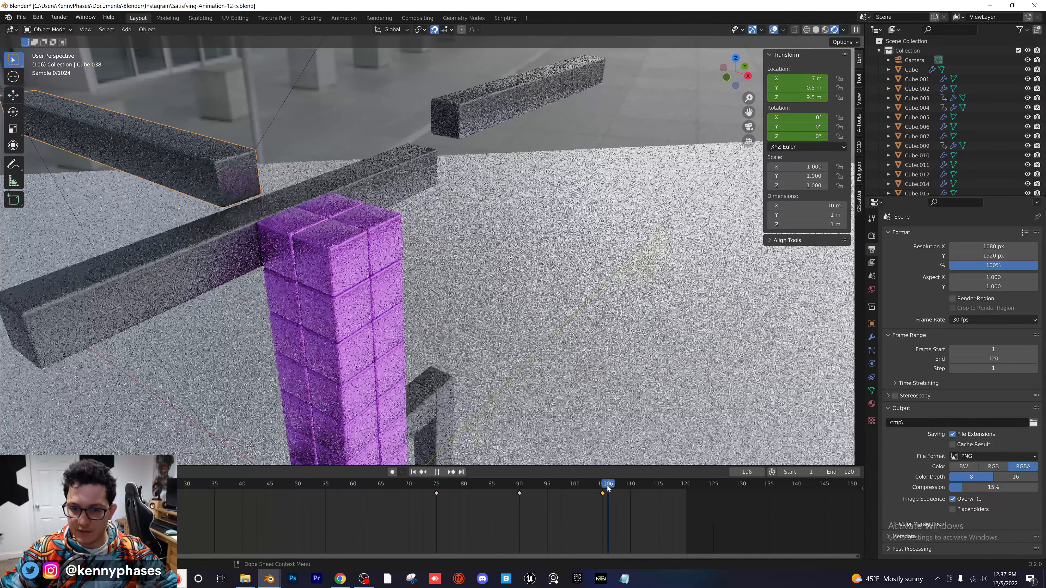
key(space)
click(993, 358)
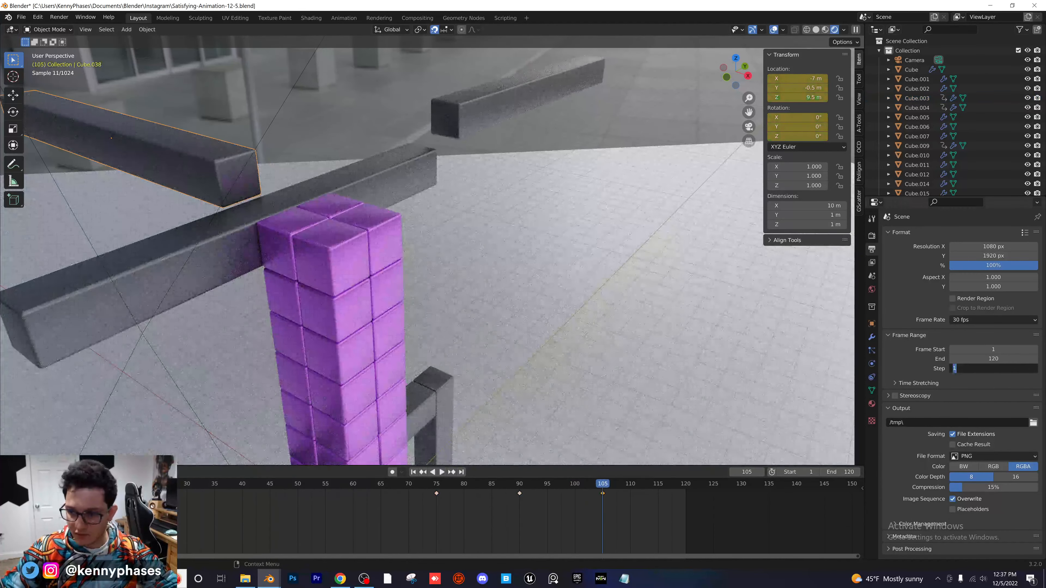
text(105)
key(Return)
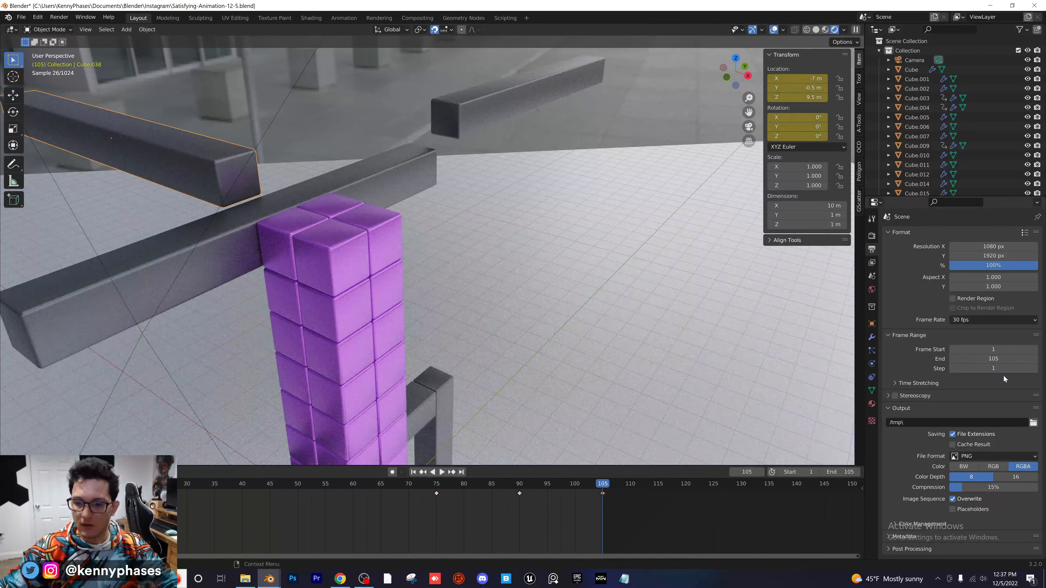
middle_drag(536, 283, 432, 251)
key(ctrl+s)
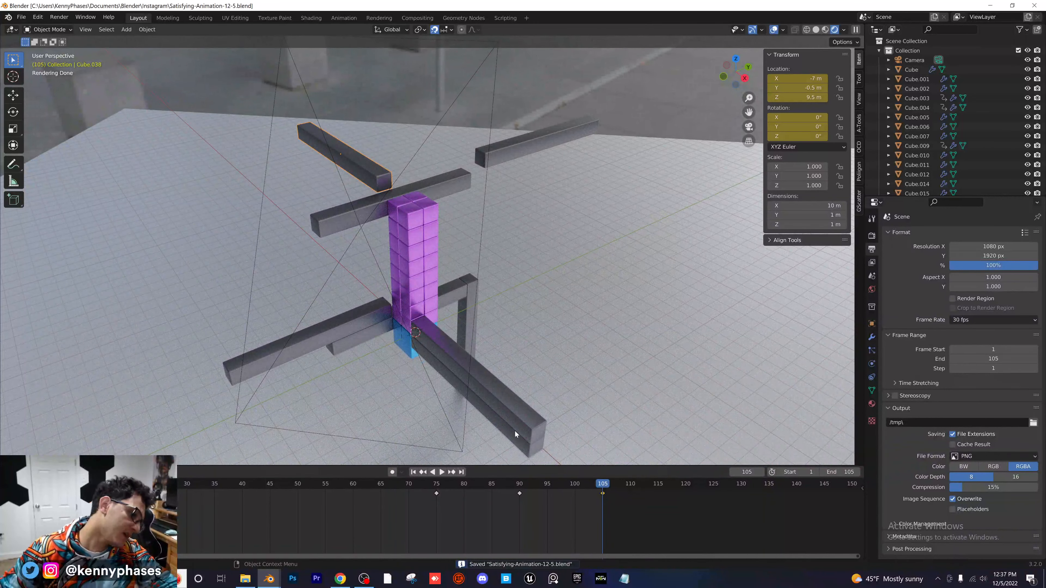
Play back the looping animation through the camera view and inspect how it ends at frame 105
click(574, 487)
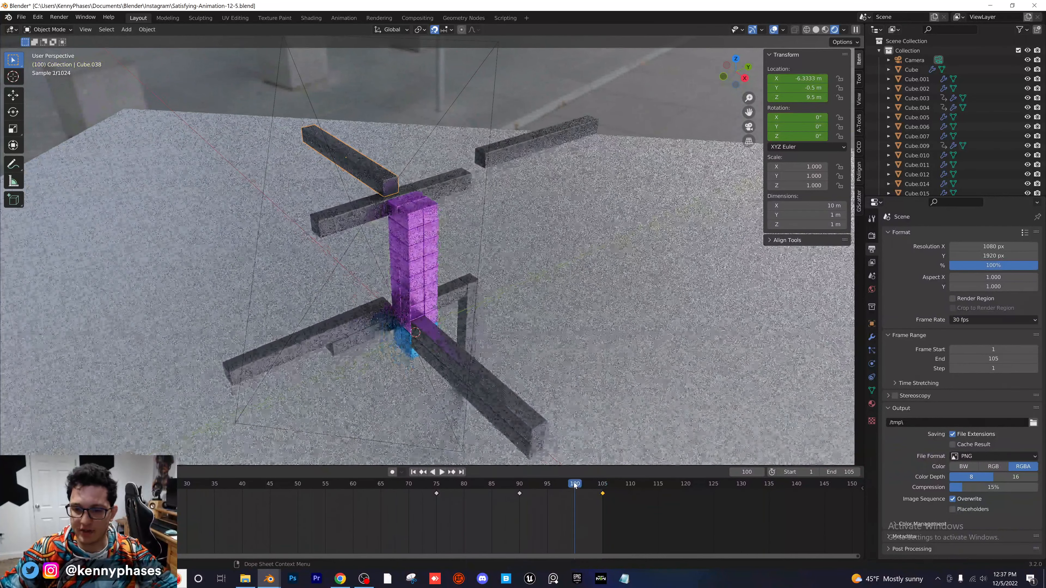
key(space)
scroll(461, 316, up, 2)
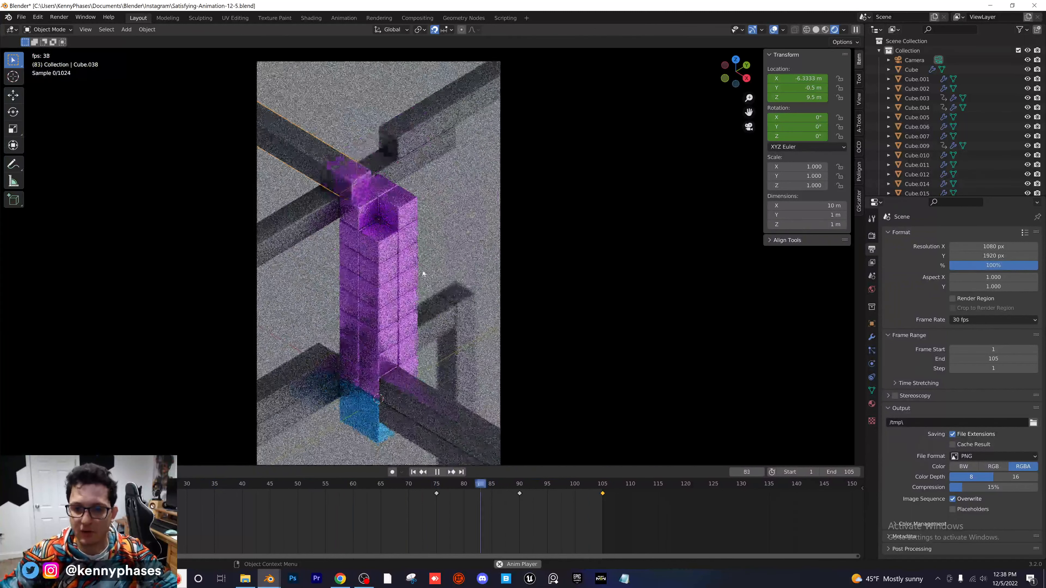
scroll(442, 261, down, 2)
shift+middle_drag(449, 253, 462, 249)
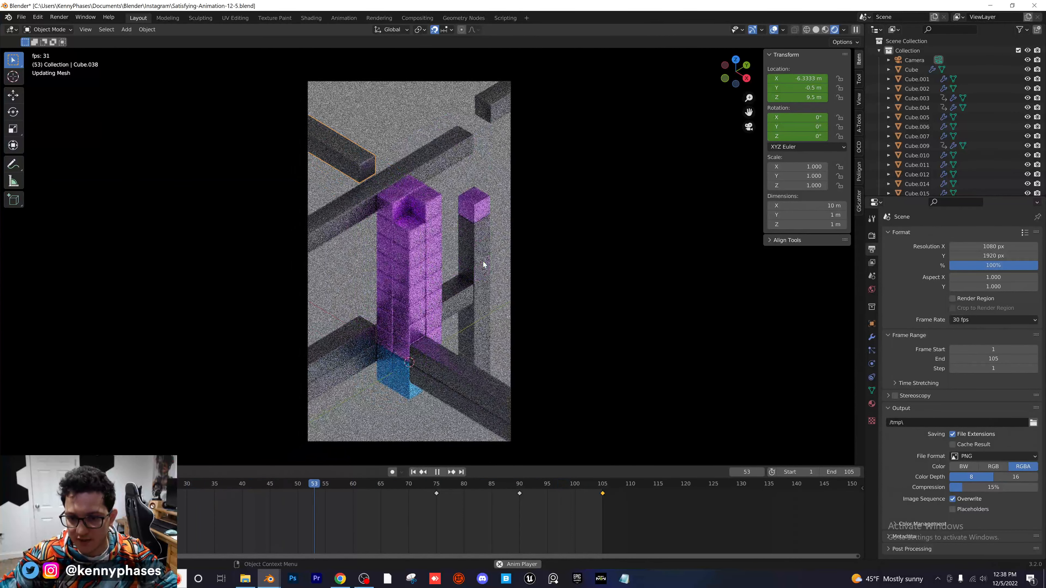
key(space)
drag(424, 488, 603, 482)
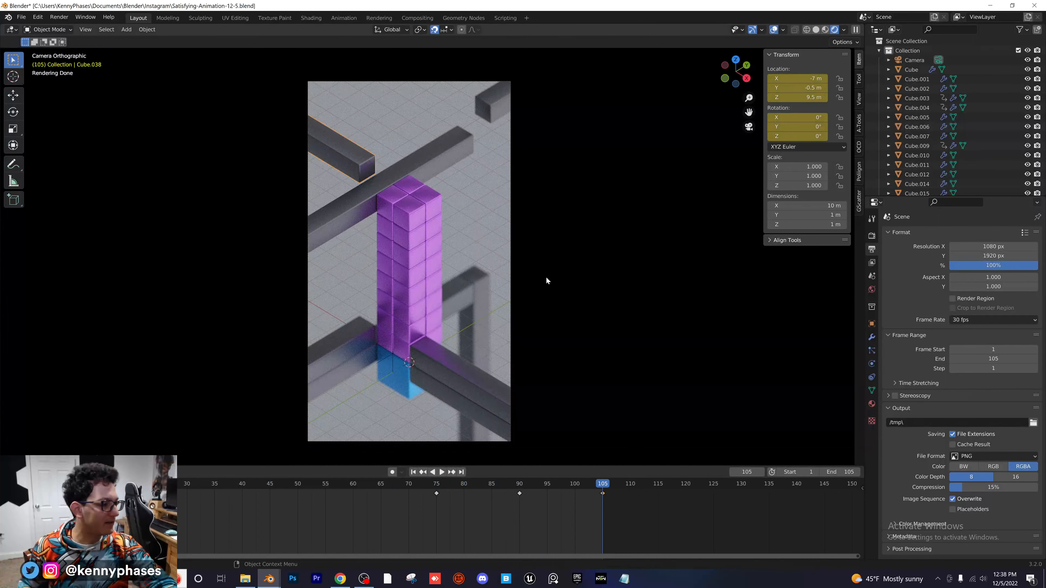
key(space)
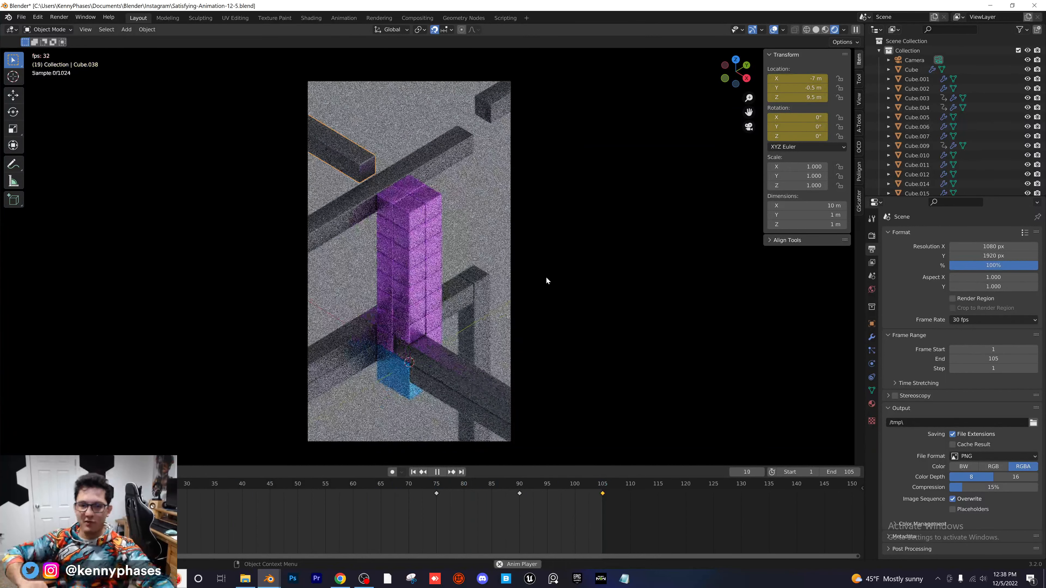